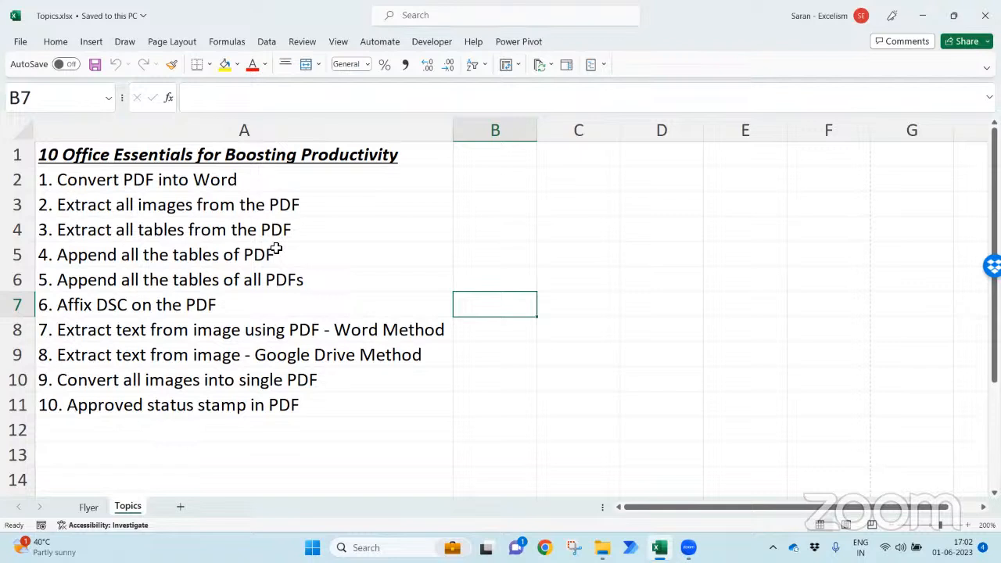
- Open 'Attention Is All You Need.pdf' from the 11. 10 Office Essentials > PDFs folder
{"action": "mouse_move", "coordinate": [602, 547]}
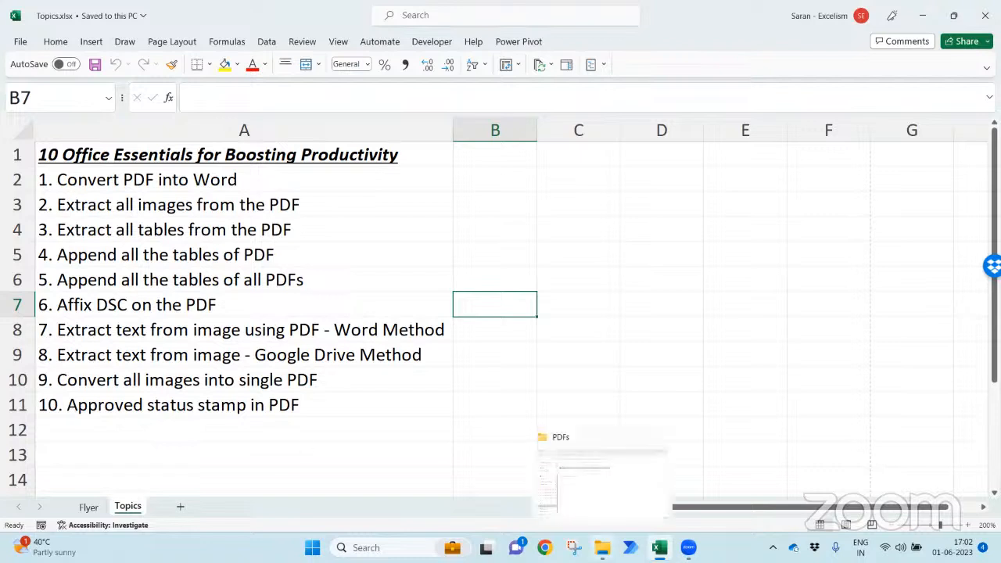
{"action": "left_click", "coordinate": [594, 512]}
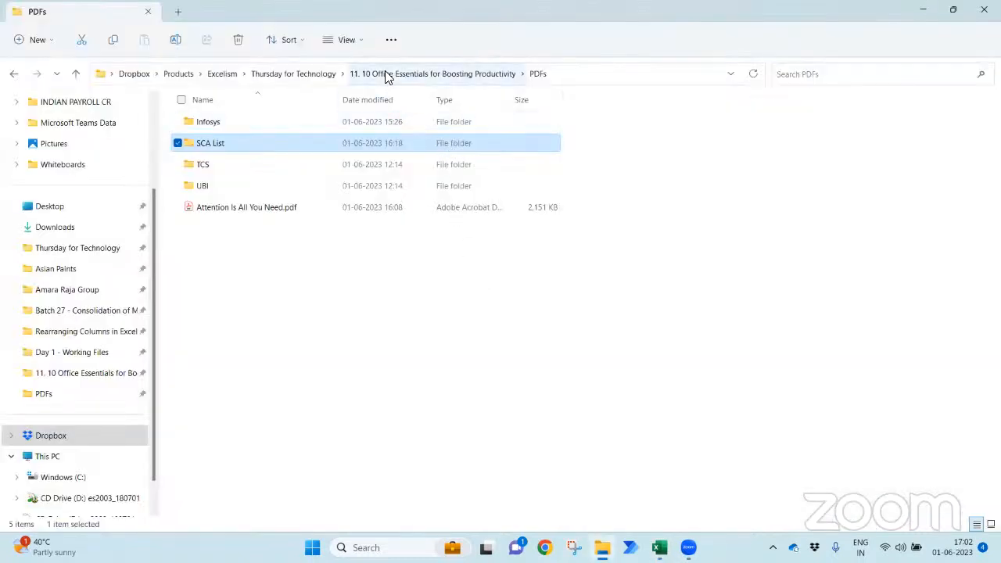
{"action": "left_click", "coordinate": [384, 74]}
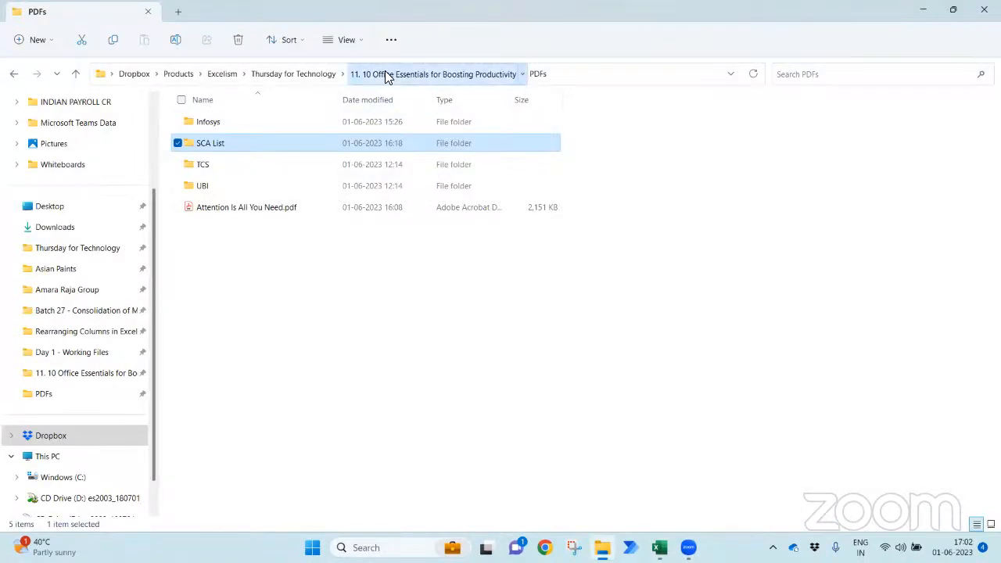
{"action": "left_click", "coordinate": [295, 72]}
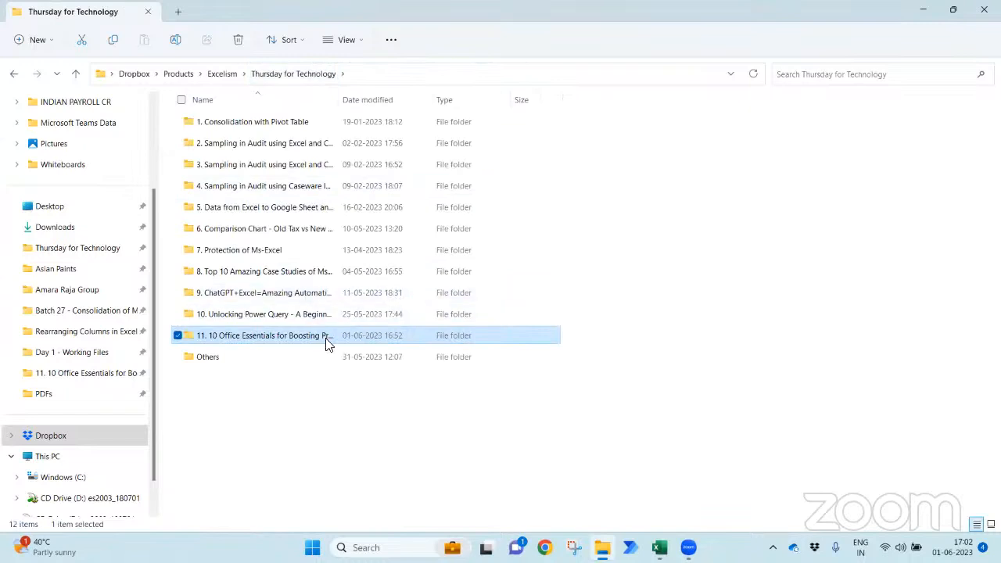
{"action": "double_click", "coordinate": [327, 344]}
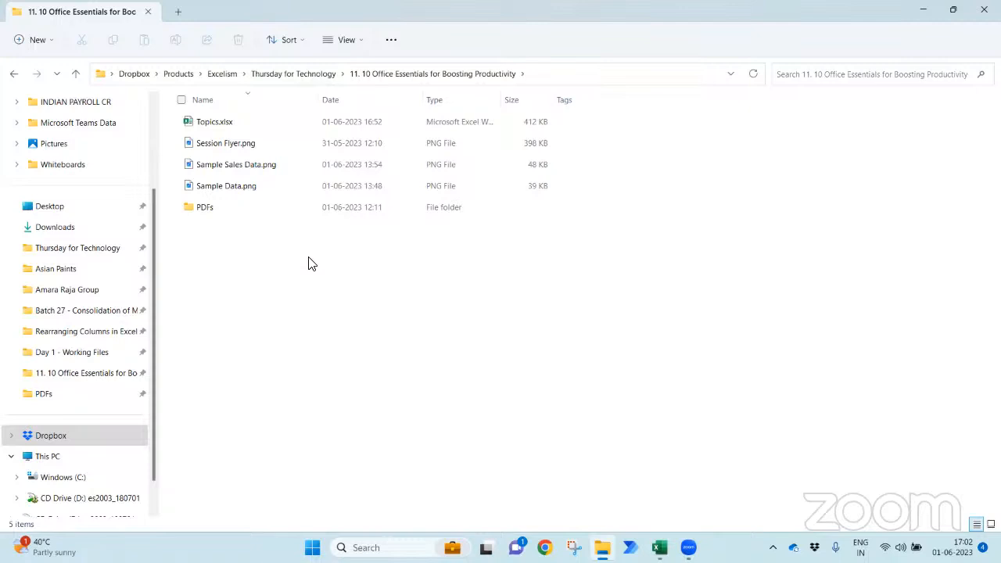
{"action": "double_click", "coordinate": [273, 207]}
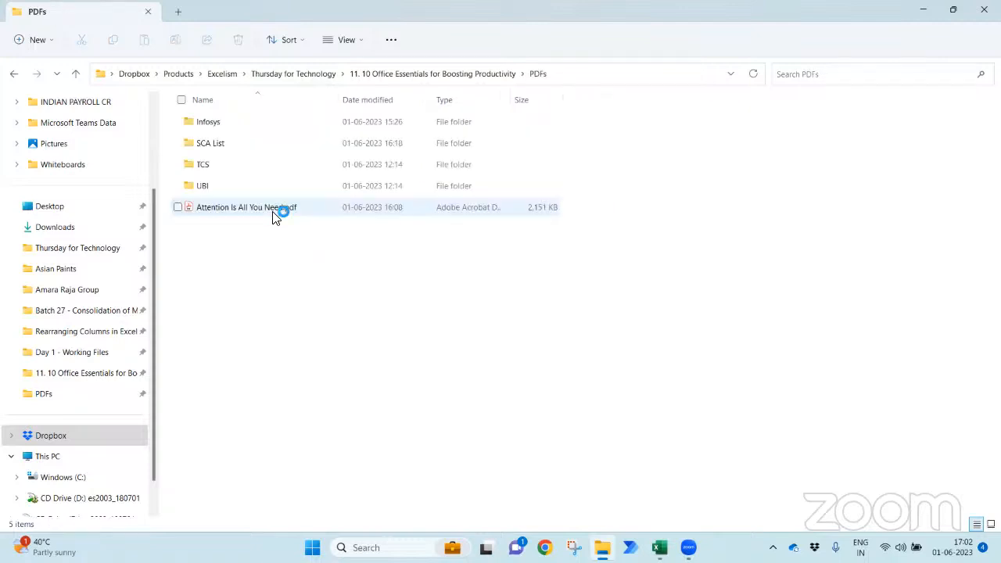
{"action": "left_click", "coordinate": [252, 211]}
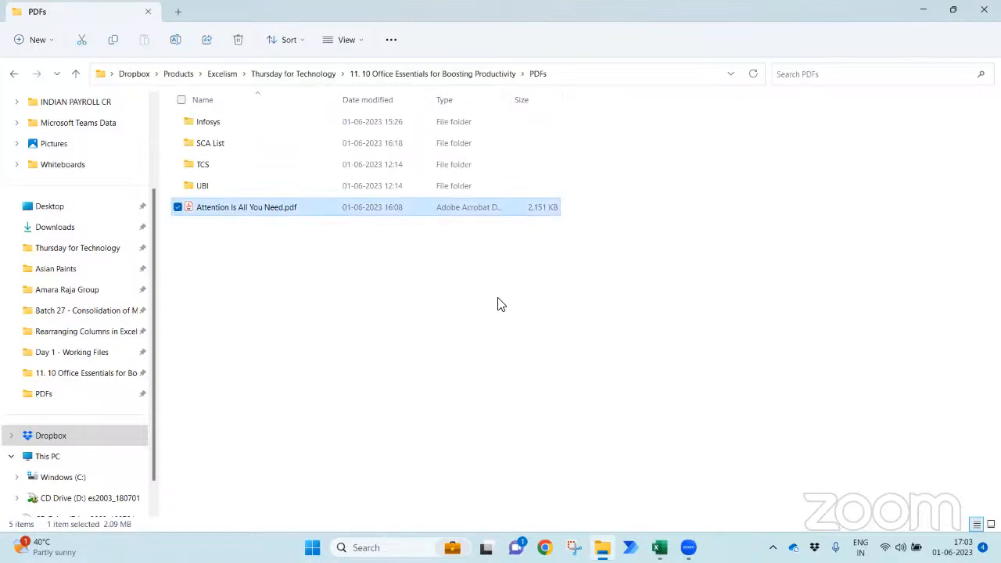
{"action": "key", "text": "Return"}
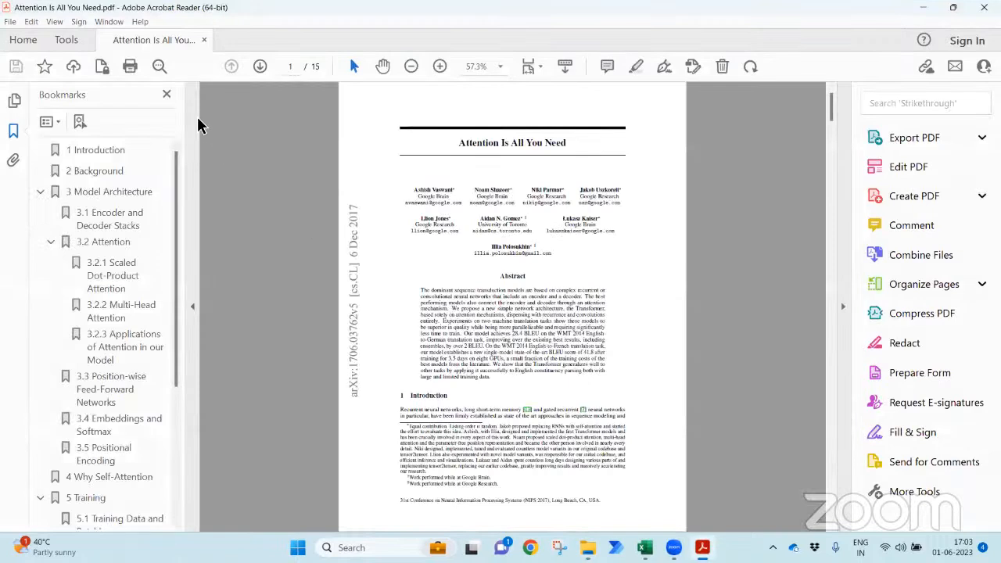
- Hide the Bookmarks panel so the paper's first page fills more of the window
{"action": "left_click", "coordinate": [168, 95]}
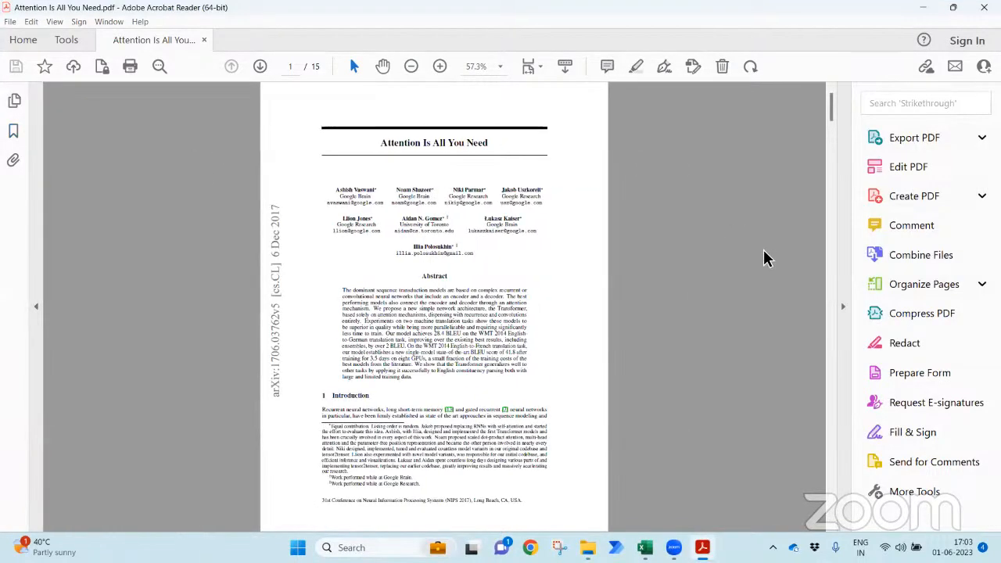
{"action": "scroll", "coordinate": [730, 257], "scroll_direction": "up", "scroll_amount": 2}
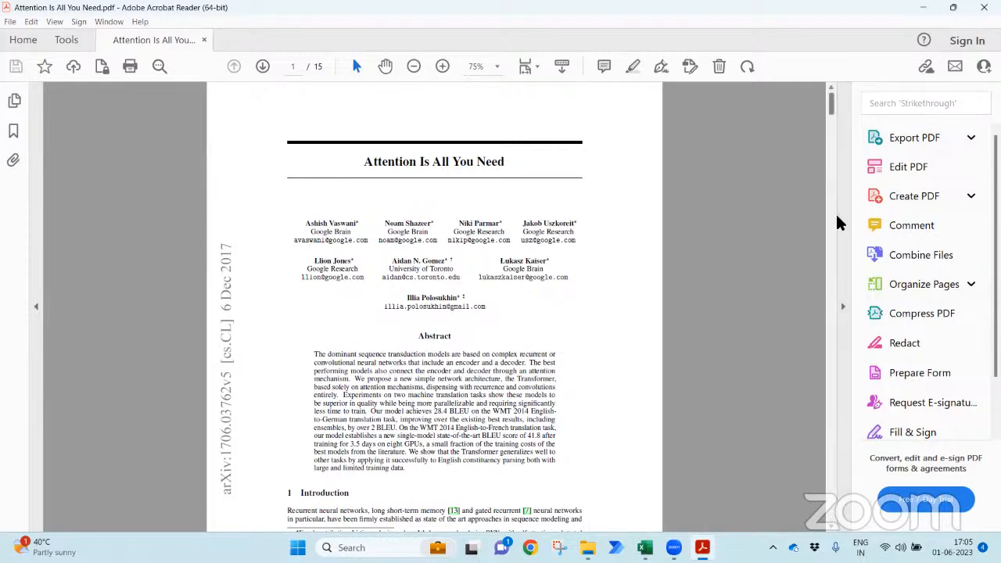
{"action": "scroll", "coordinate": [833, 110], "scroll_direction": "down", "scroll_amount": 10}
- Select and copy all the paper's text, then search Windows for 'word'
{"action": "scroll", "coordinate": [833, 109], "scroll_direction": "up", "scroll_amount": 10}
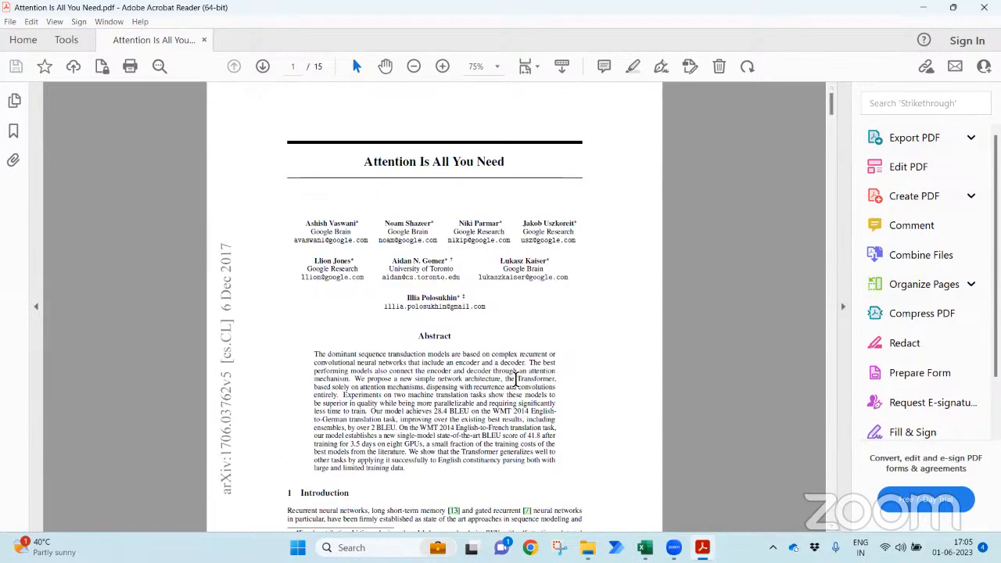
{"action": "key", "text": "ctrl+a"}
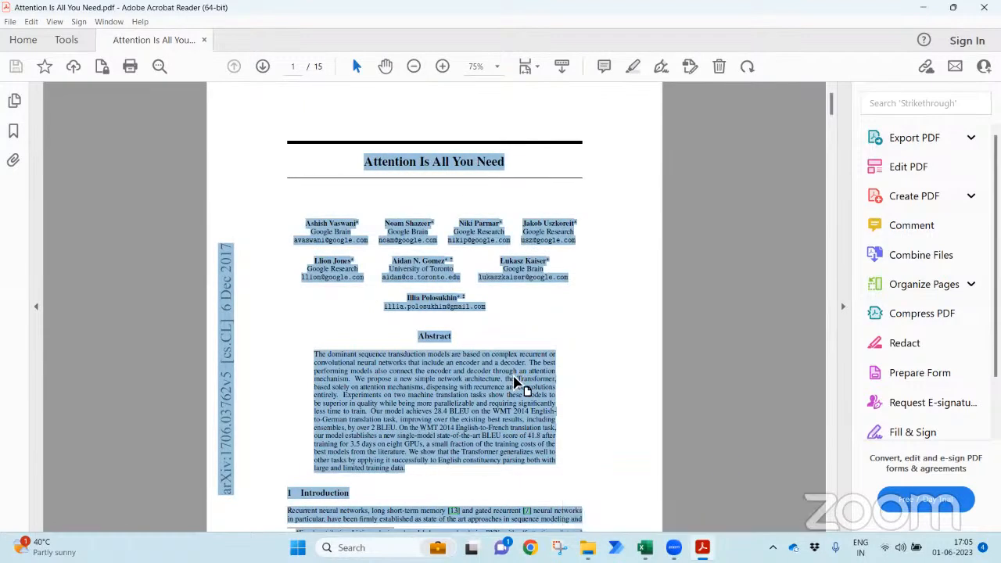
{"action": "key", "text": "super"}
{"action": "type", "text": "word"}
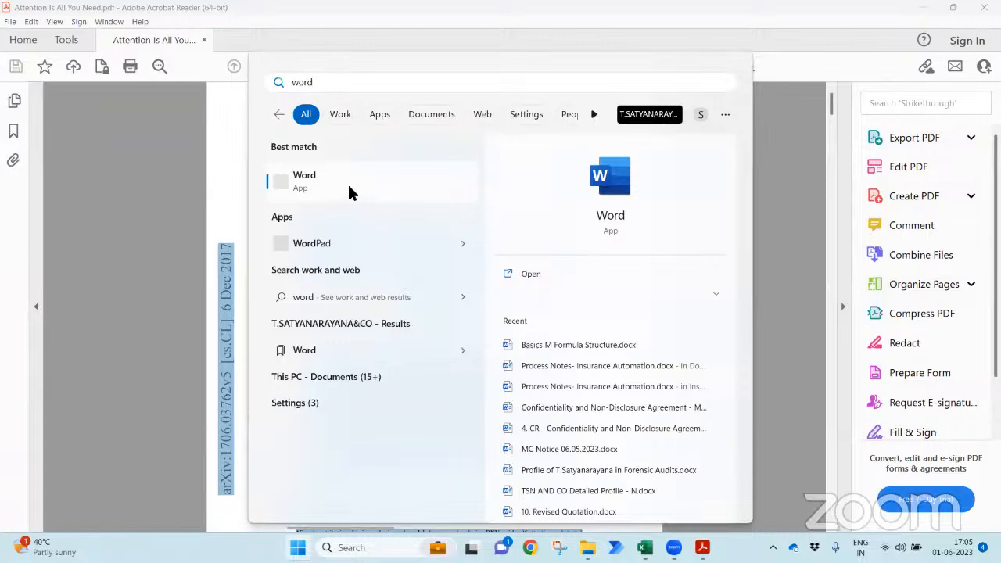
- Launch Word, paste the copied paper text into a new document, and compare it with the PDF
{"action": "left_click", "coordinate": [362, 182]}
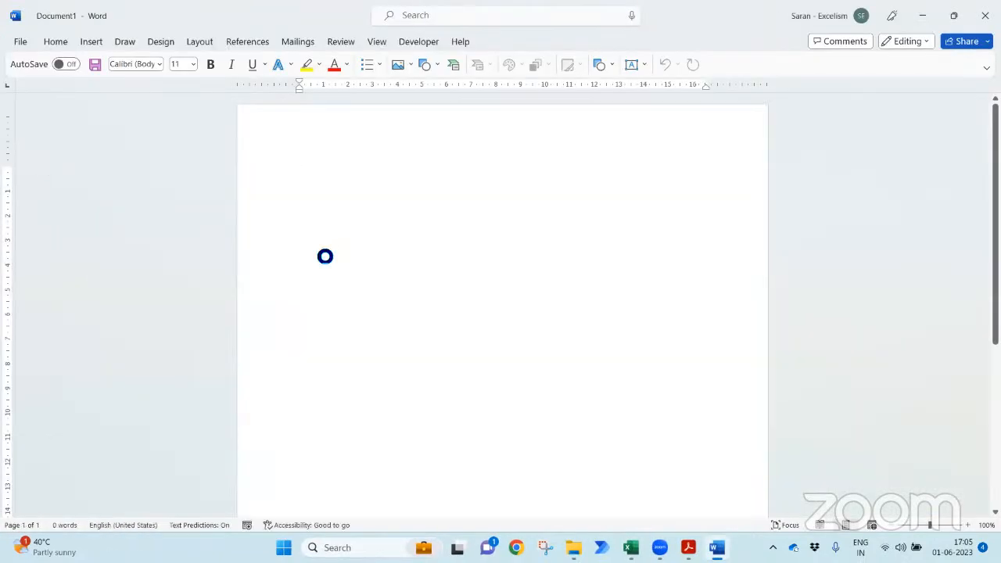
{"action": "key", "text": "ctrl+v"}
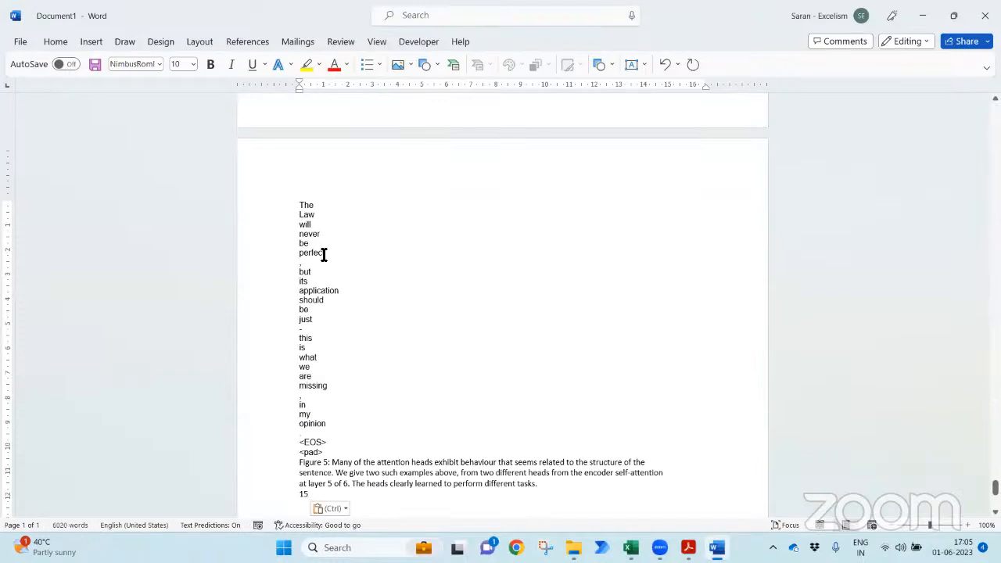
{"action": "key", "text": "ctrl+Home"}
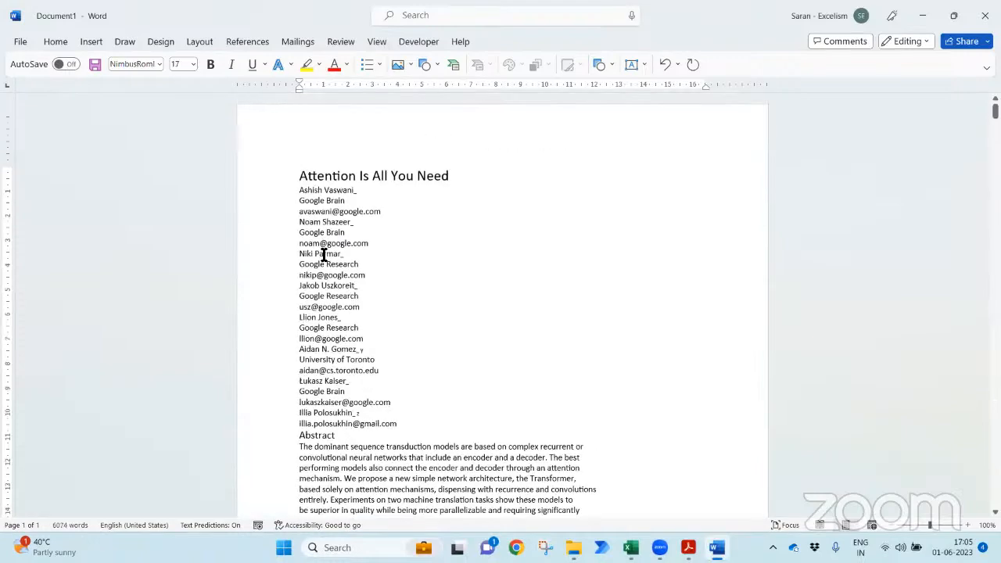
{"action": "key", "text": "alt+Tab"}
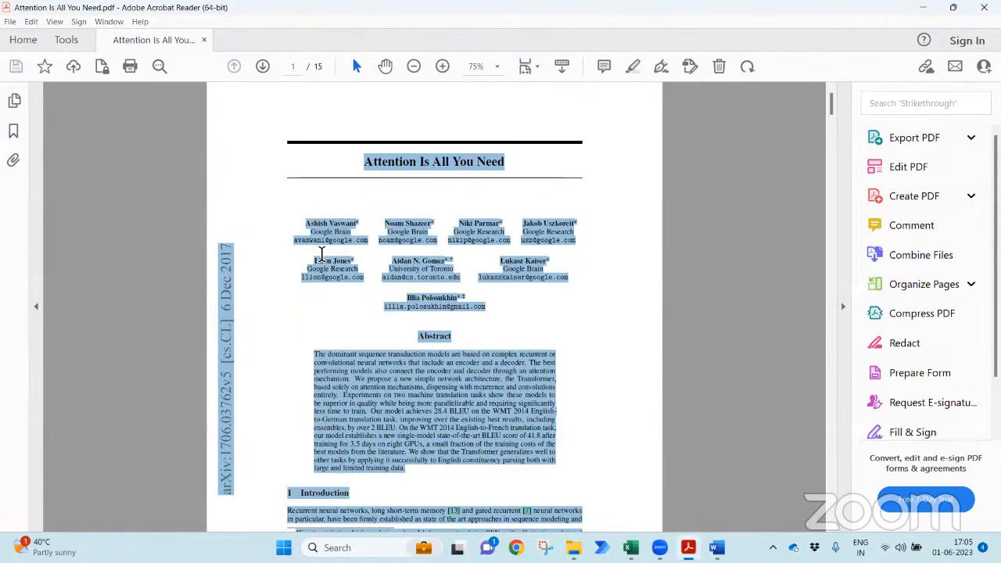
{"action": "key", "text": "alt+Tab"}
- Close the pasted document with Don't Save and relaunch Word from Windows search
{"action": "left_click", "coordinate": [985, 16]}
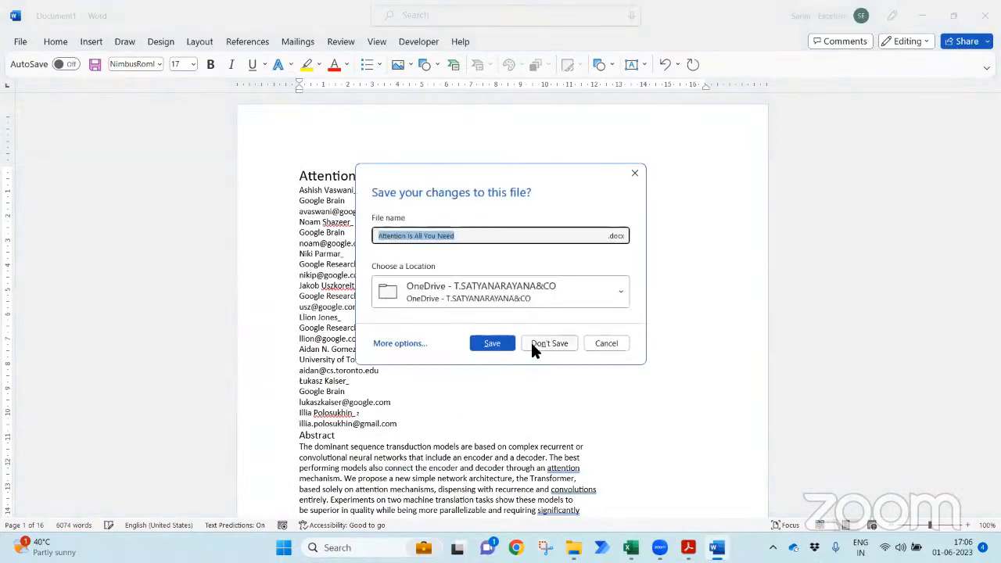
{"action": "left_click", "coordinate": [544, 339]}
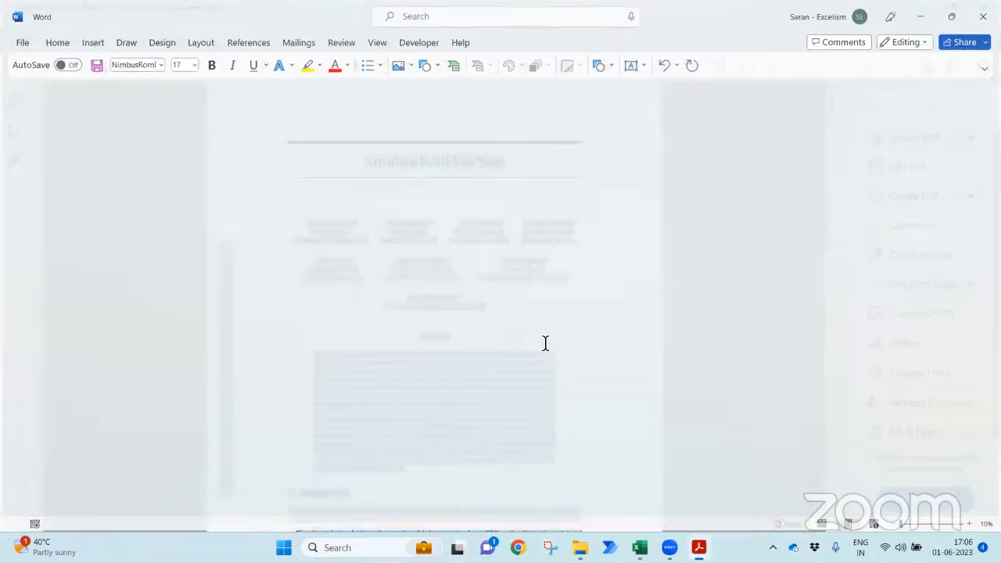
{"action": "key", "text": "super"}
{"action": "type", "text": "word"}
{"action": "key", "text": "Return"}
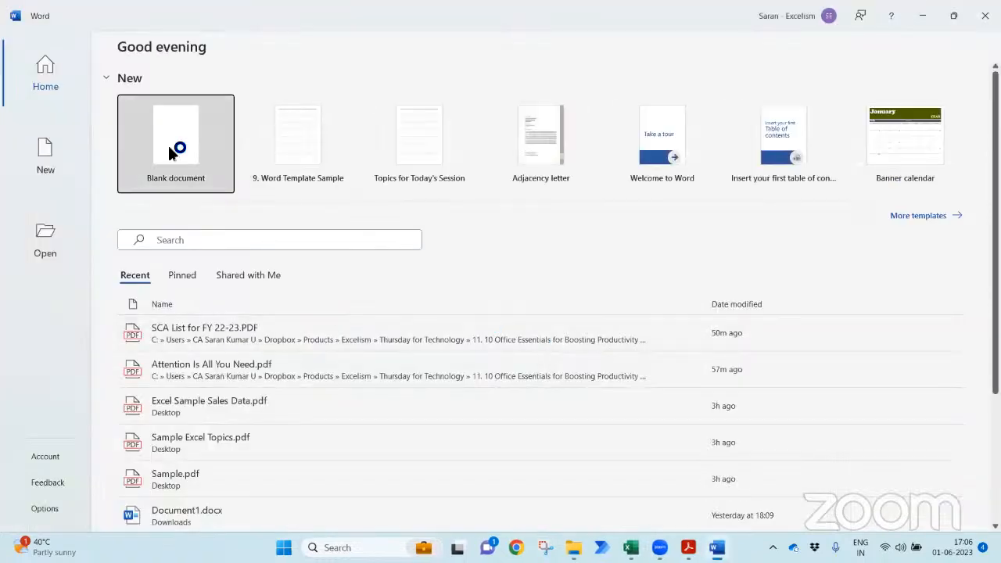
- Open 'Attention Is All You Need.pdf' from the PDFs folder through Word's File > Open > Browse
{"action": "left_click", "coordinate": [168, 145]}
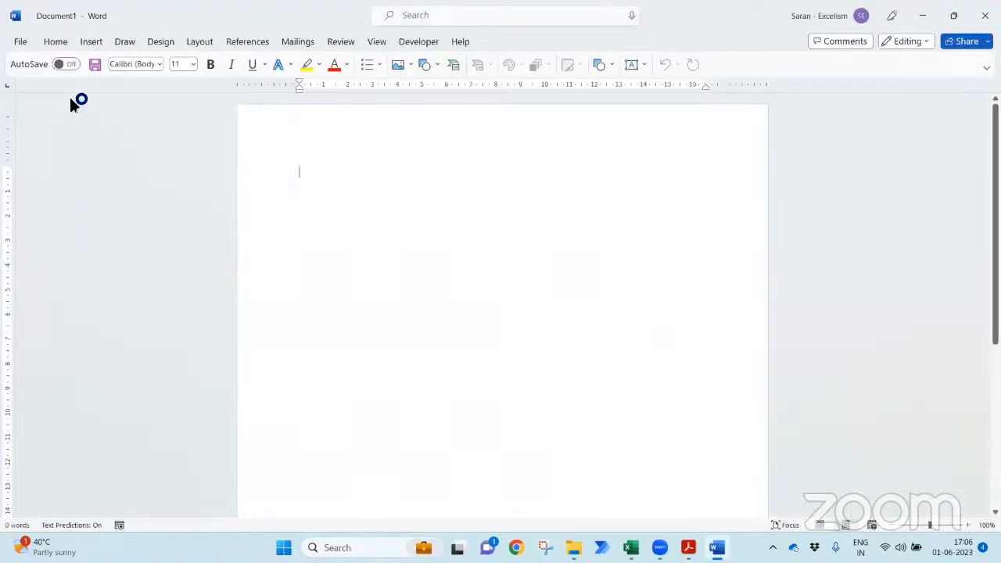
{"action": "left_click", "coordinate": [22, 42]}
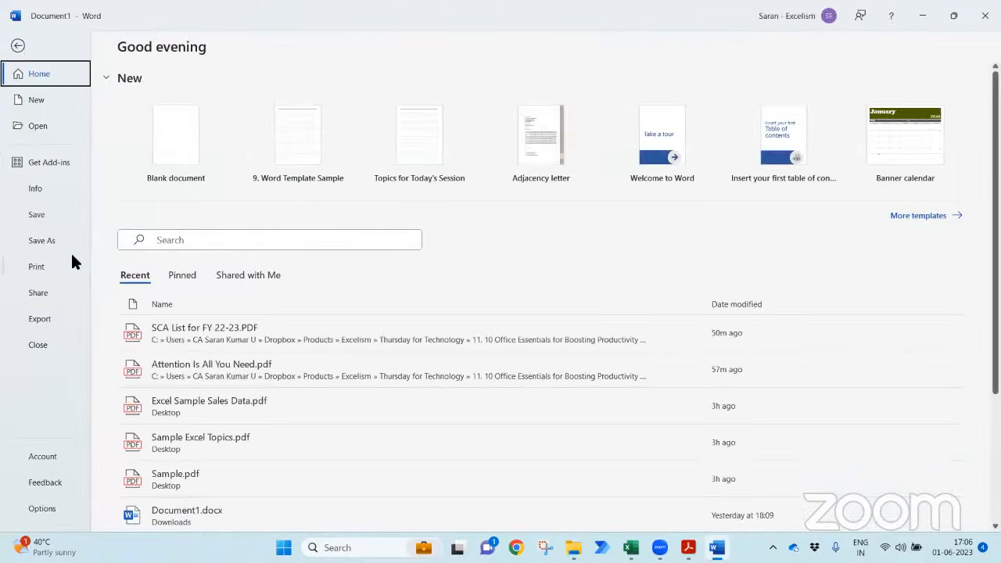
{"action": "left_click", "coordinate": [34, 126]}
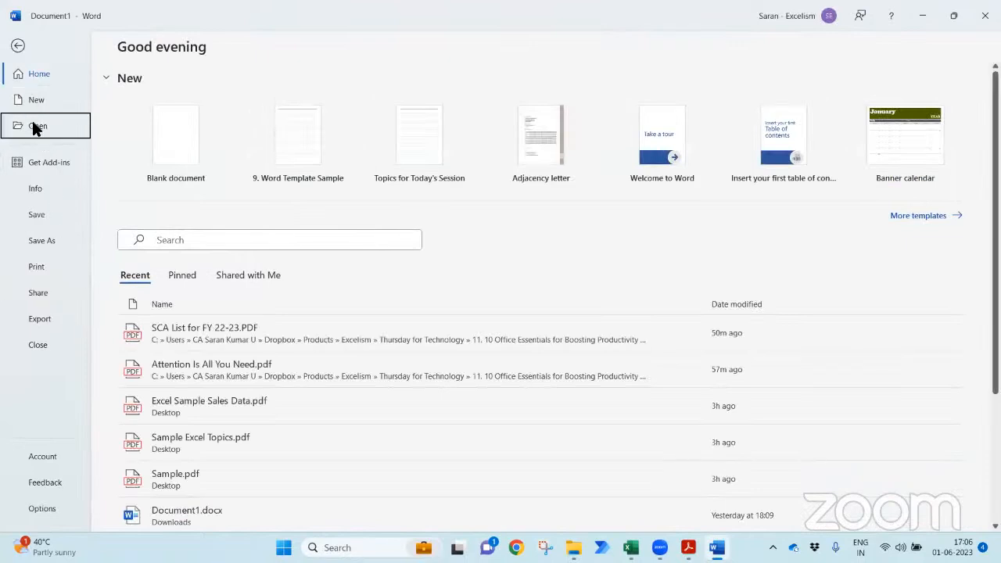
{"action": "left_click", "coordinate": [181, 341]}
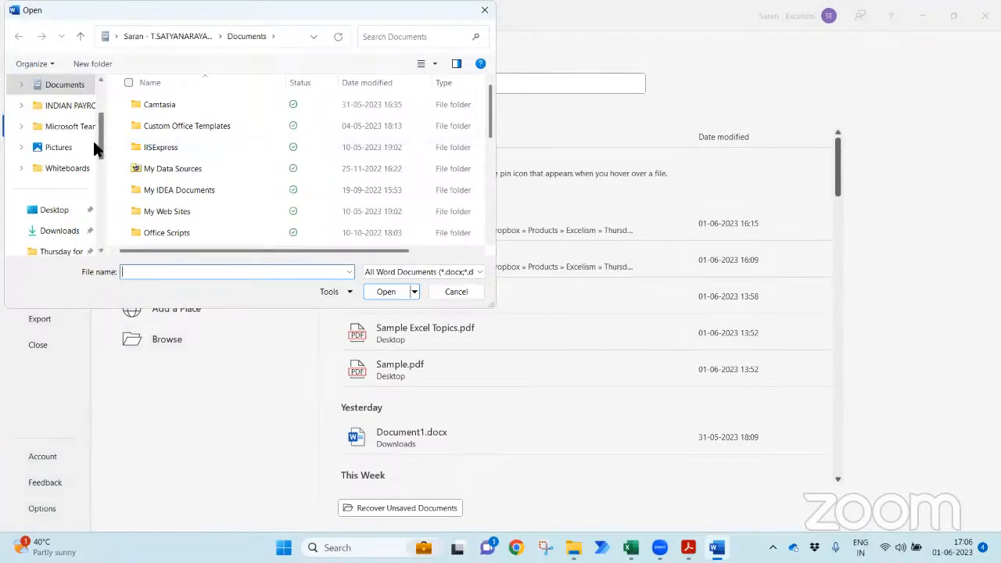
{"action": "left_click", "coordinate": [77, 251]}
{"action": "double_click", "coordinate": [182, 126]}
{"action": "left_click", "coordinate": [154, 124]}
{"action": "double_click", "coordinate": [155, 123]}
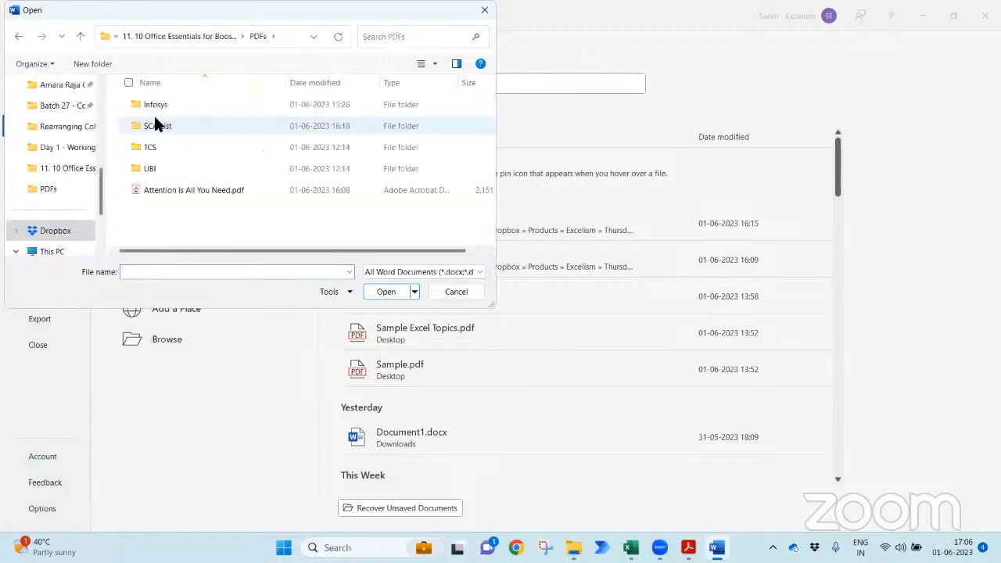
{"action": "double_click", "coordinate": [192, 192]}
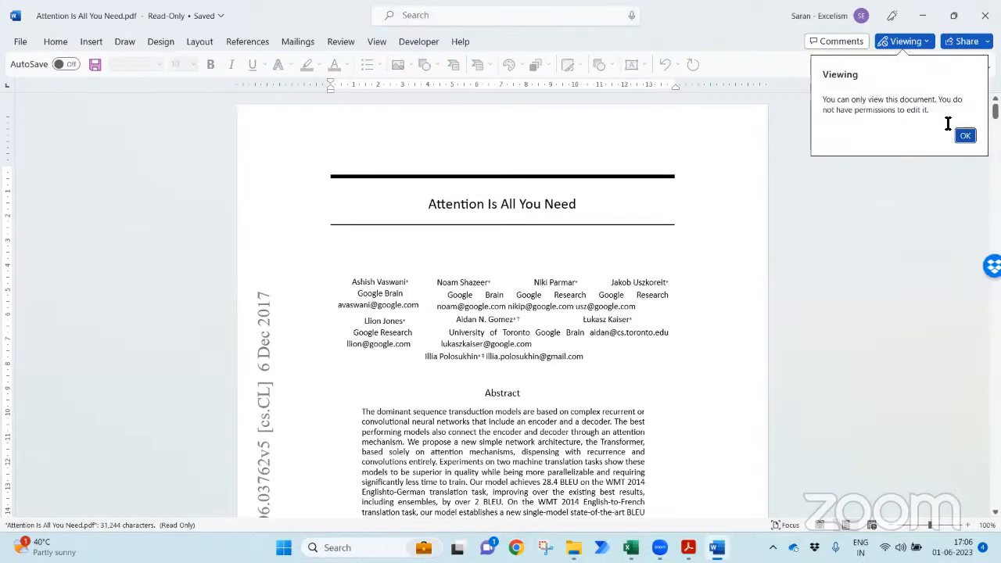
- Dismiss the view-only notice and switch the document's Viewing mode to Allow Editing
{"action": "left_click", "coordinate": [964, 137]}
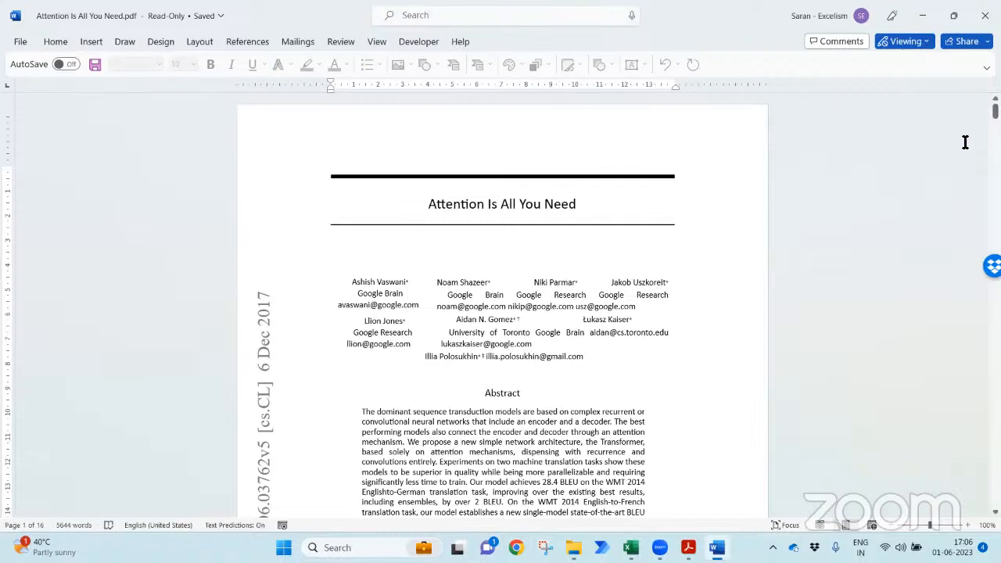
{"action": "left_click", "coordinate": [901, 45]}
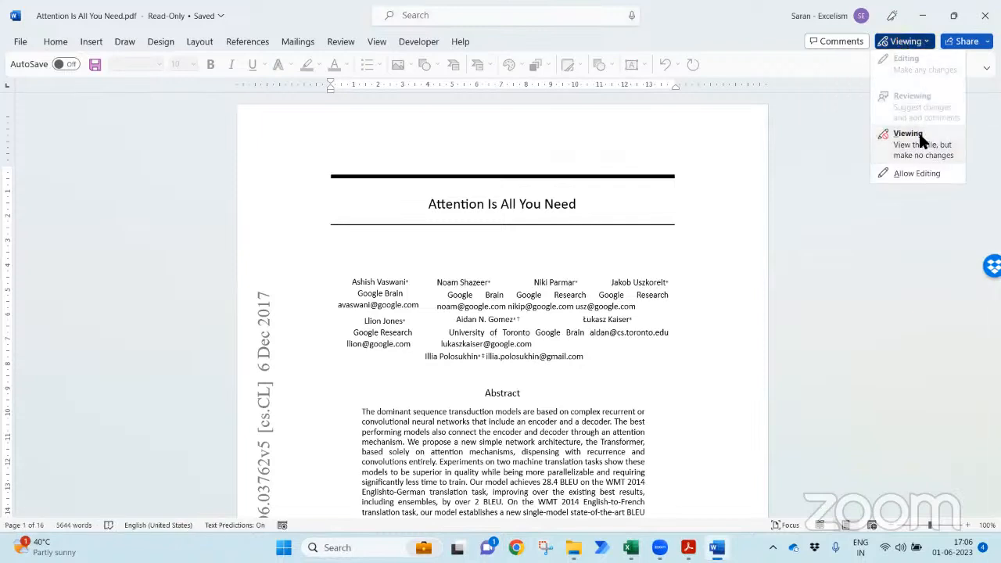
{"action": "left_click", "coordinate": [697, 170]}
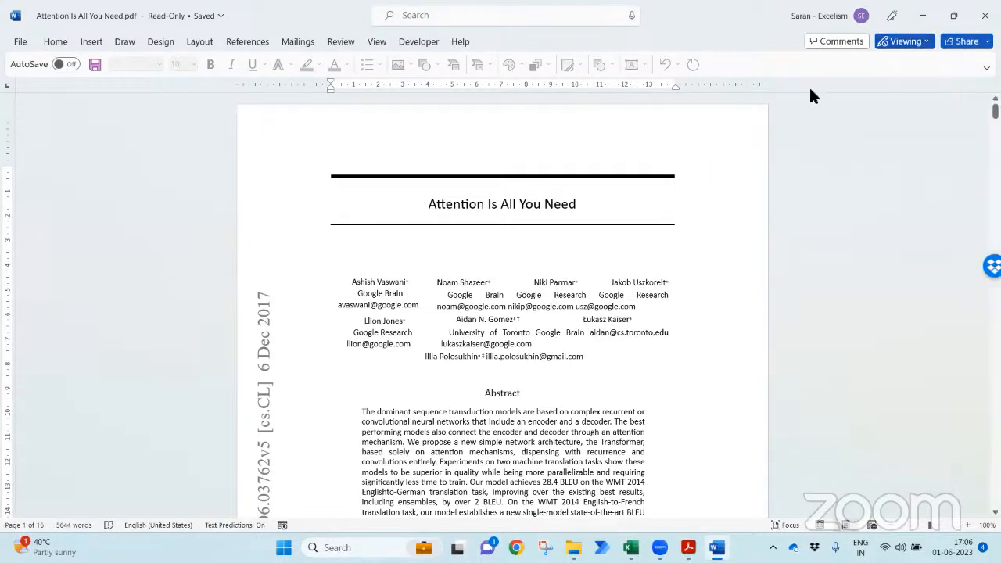
{"action": "left_click", "coordinate": [901, 44]}
{"action": "left_click", "coordinate": [927, 168]}
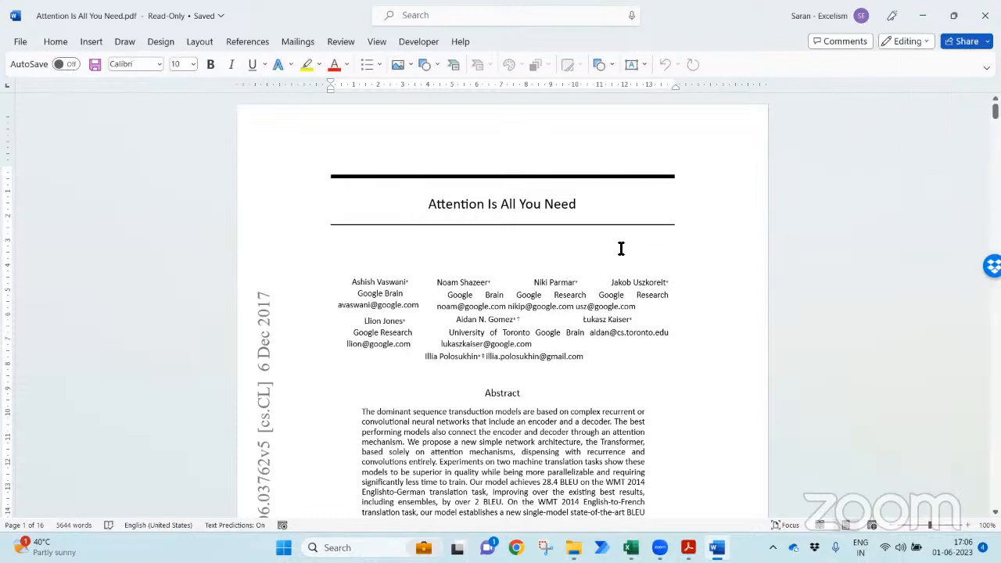
- Test editing by replacing a letter in the title with 's', then scroll through the paper
{"action": "left_click", "coordinate": [498, 206]}
{"action": "key", "text": "BackSpace"}
{"action": "type", "text": "s"}
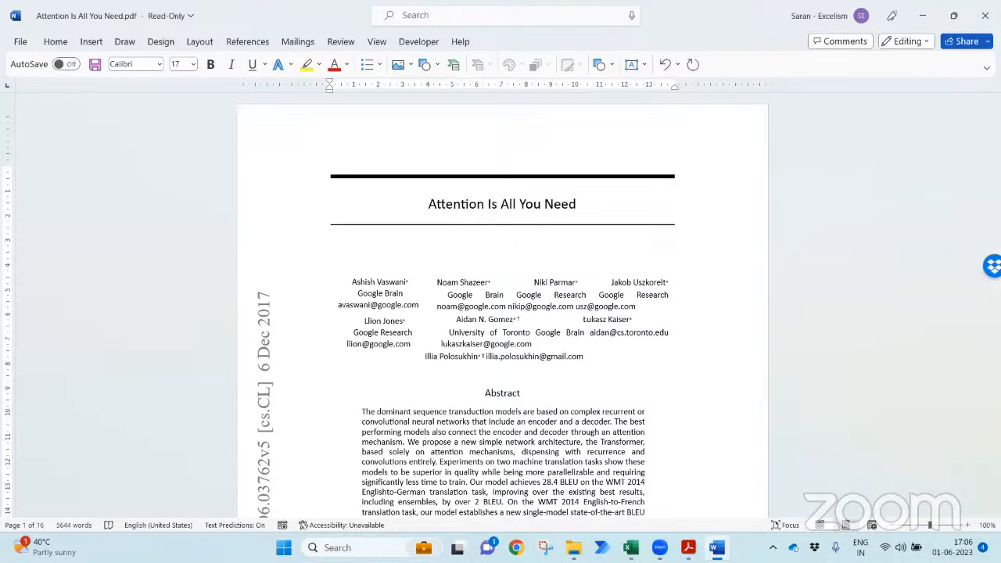
{"action": "left_click", "coordinate": [605, 334]}
{"action": "left_click_drag", "start_coordinate": [994, 111], "coordinate": [994, 282]}
{"action": "key", "text": "alt+Tab"}
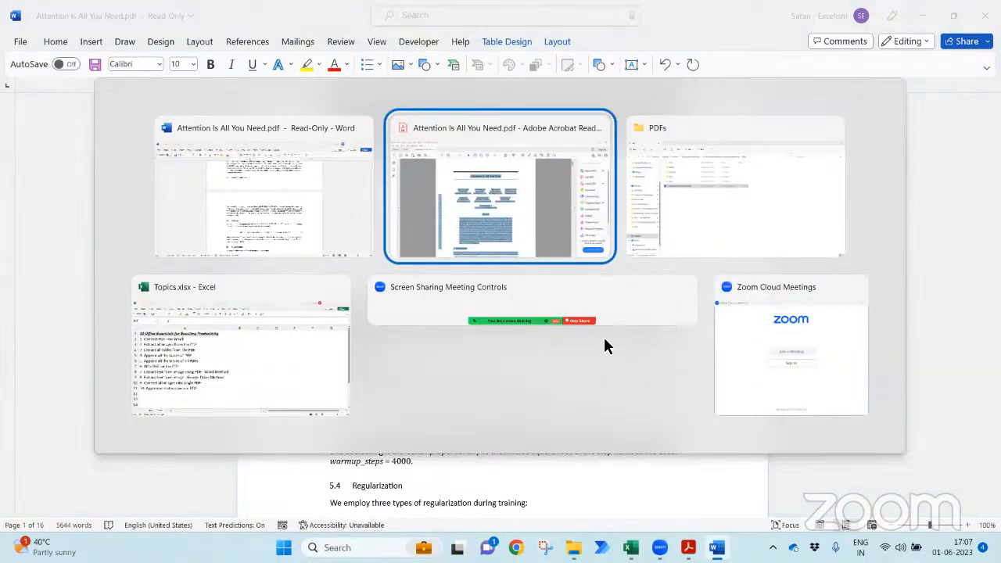
{"action": "scroll", "coordinate": [570, 322], "scroll_direction": "down", "scroll_amount": 20}
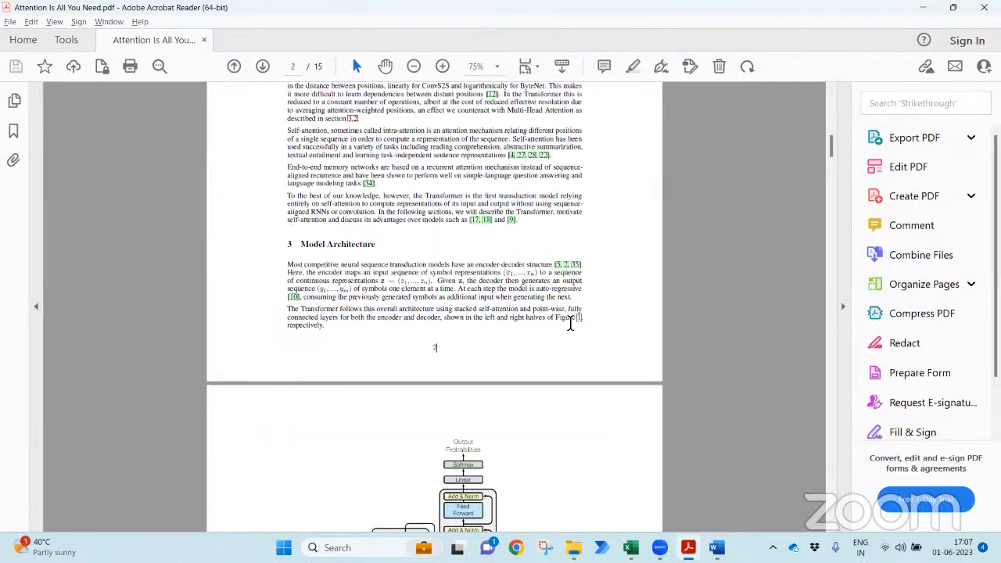
{"action": "scroll", "coordinate": [569, 328], "scroll_direction": "down", "scroll_amount": 20}
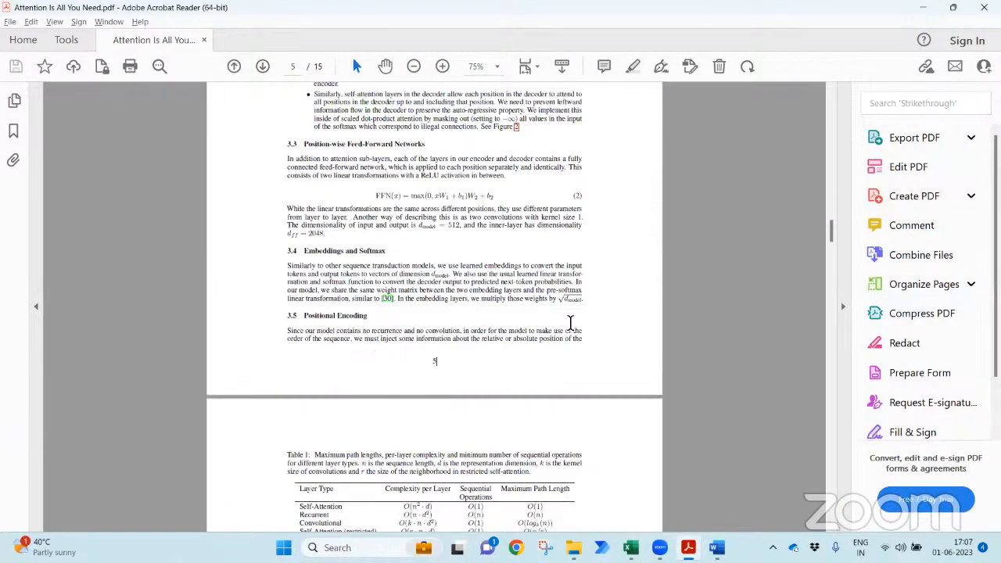
{"action": "scroll", "coordinate": [570, 322], "scroll_direction": "down", "scroll_amount": 20}
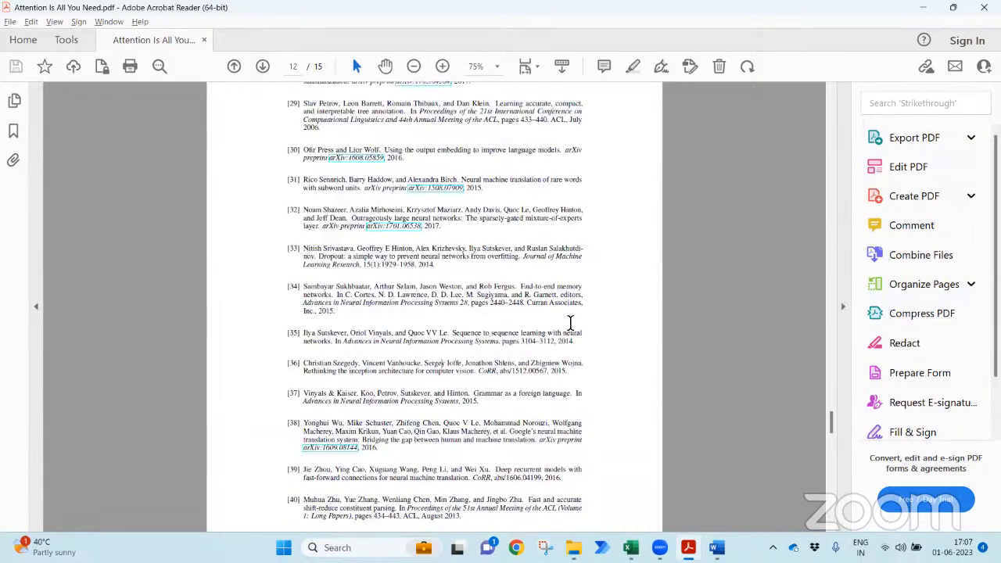
{"action": "key", "text": "alt+Tab"}
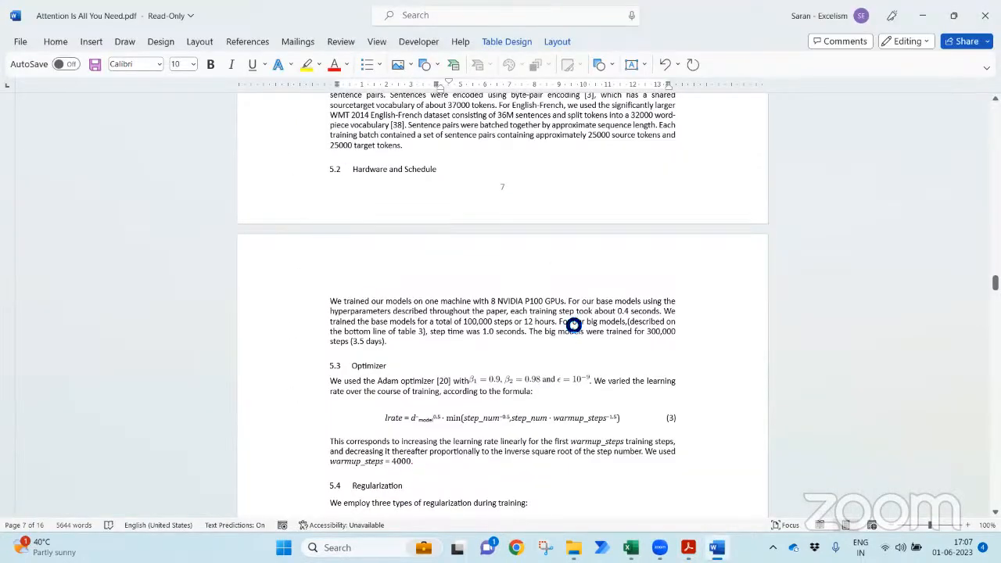
- Save the paper via F12 as 'Attention Is All You Need.docx' in the PDFs folder
{"action": "key", "text": "F12"}
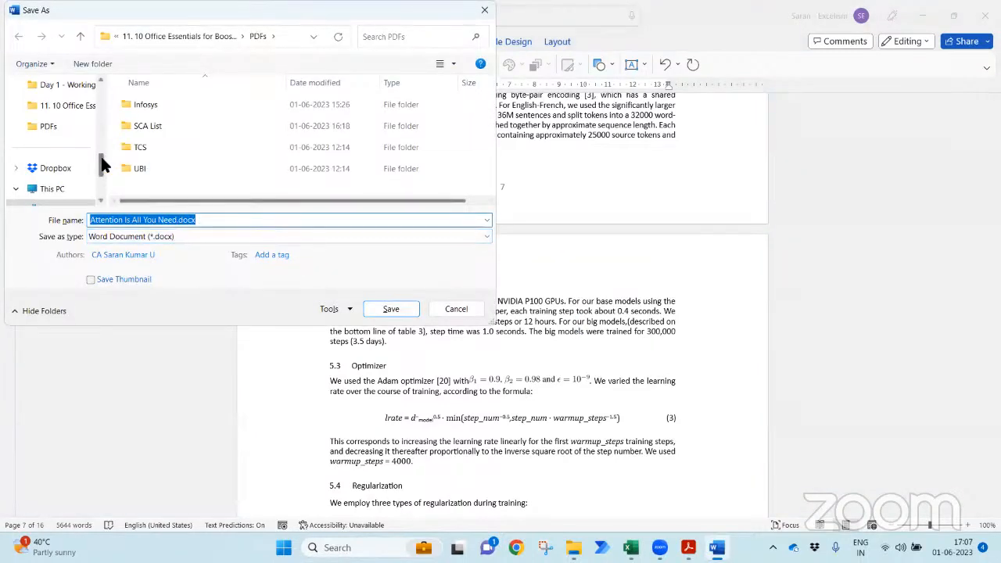
{"action": "left_click", "coordinate": [43, 126]}
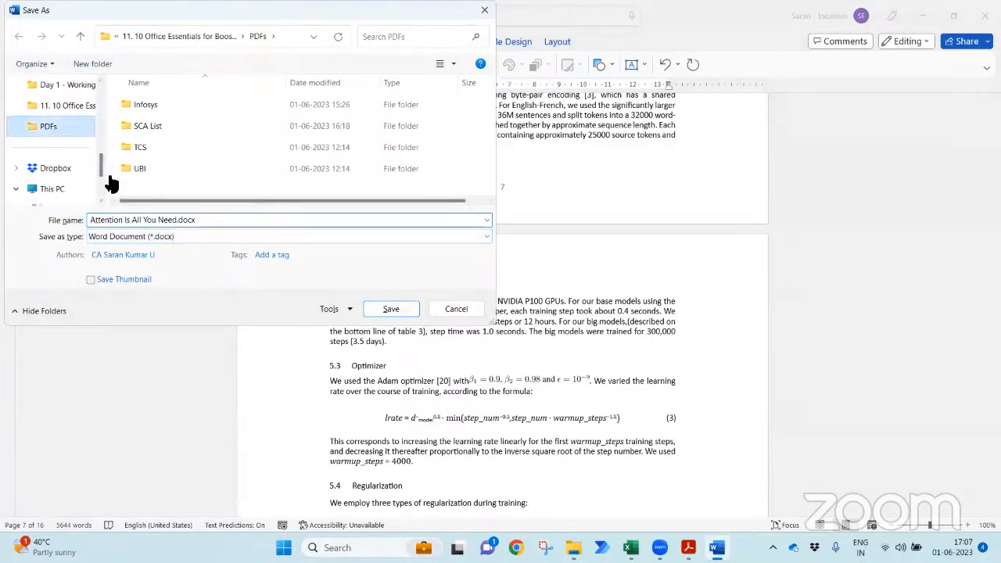
{"action": "left_click", "coordinate": [168, 222]}
{"action": "left_click", "coordinate": [404, 308]}
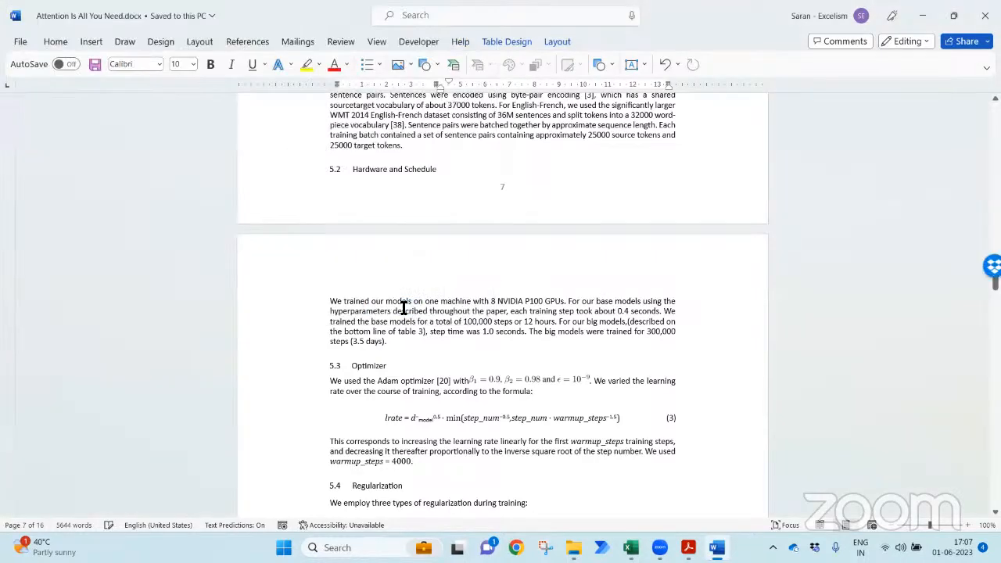
- Return to the document's first page and exit Word
{"action": "key", "text": "ctrl+Home"}
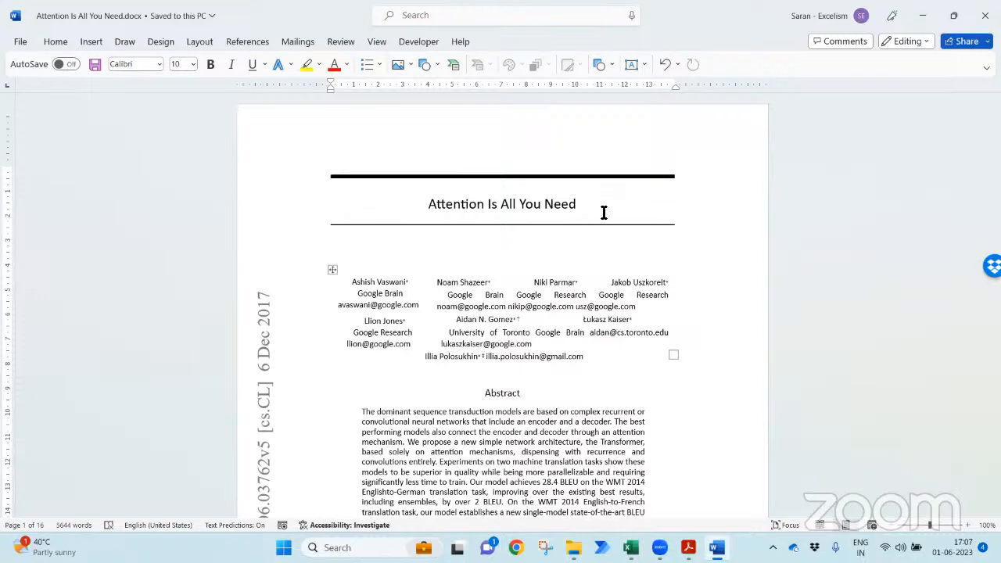
{"action": "left_click", "coordinate": [985, 16]}
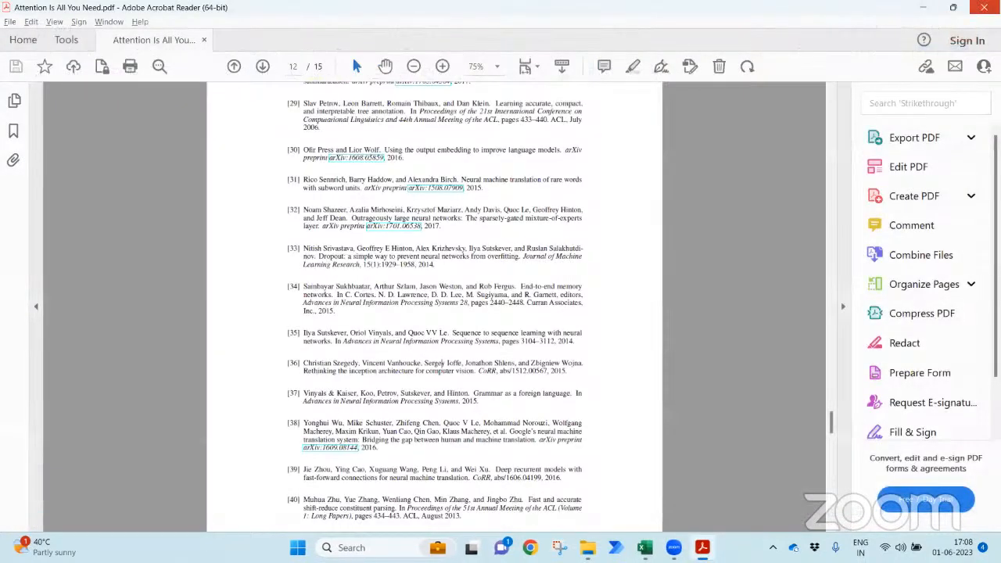
- Close the PDF, select the 'Extract all images from the PDF' topic, then select the Infosys folder
{"action": "key", "text": "alt+F4"}
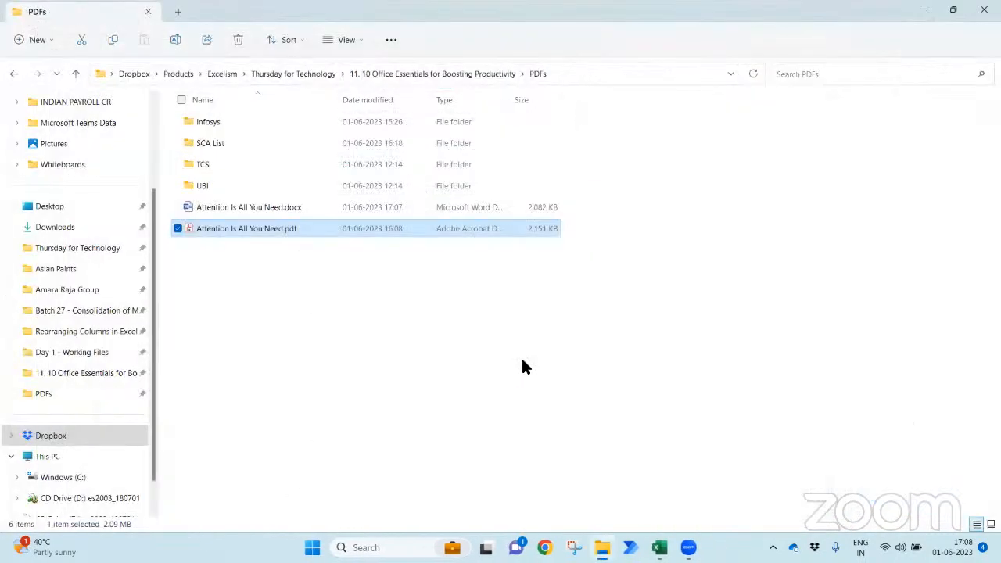
{"action": "key", "text": "alt+Tab"}
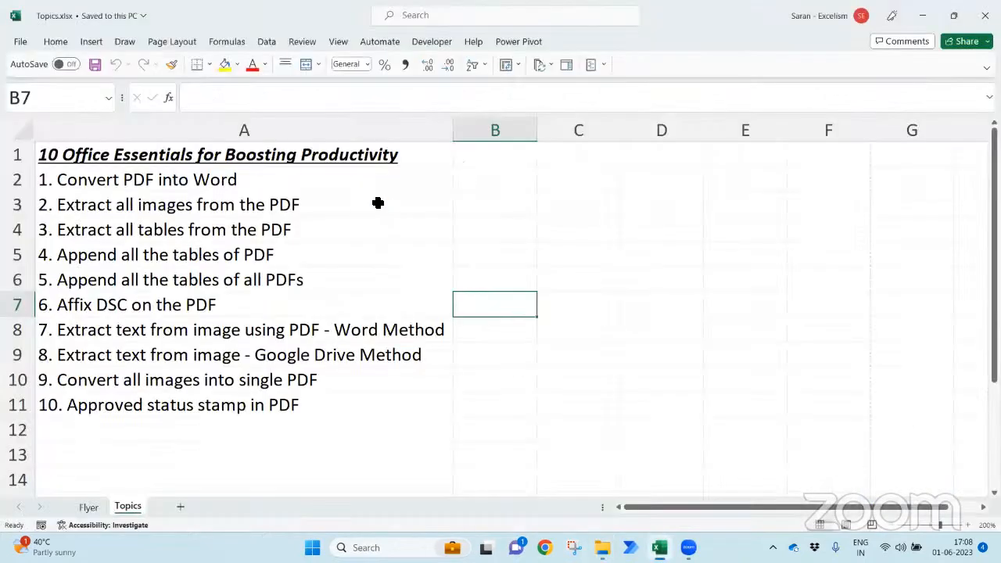
{"action": "left_click", "coordinate": [378, 203]}
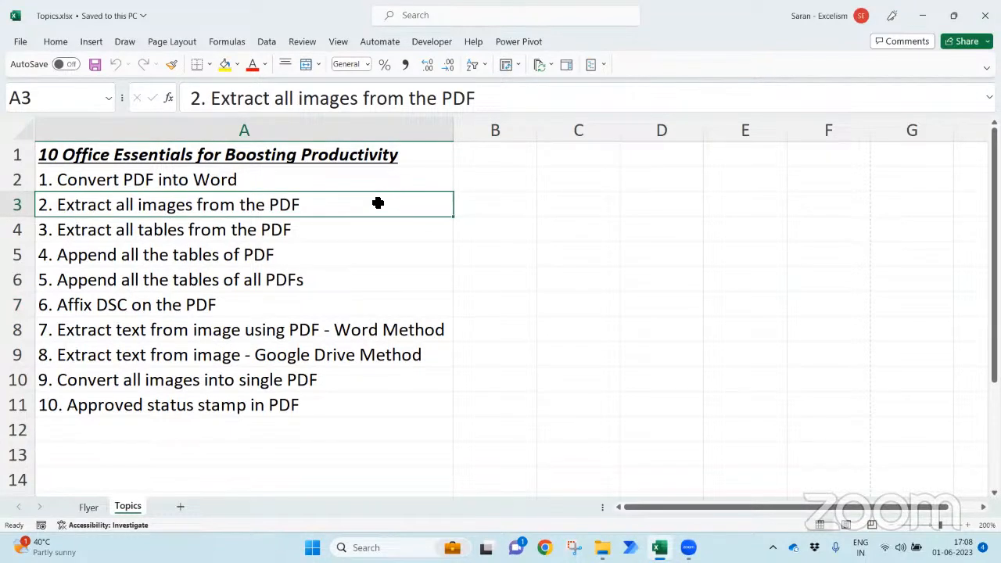
{"action": "key", "text": "alt+Tab"}
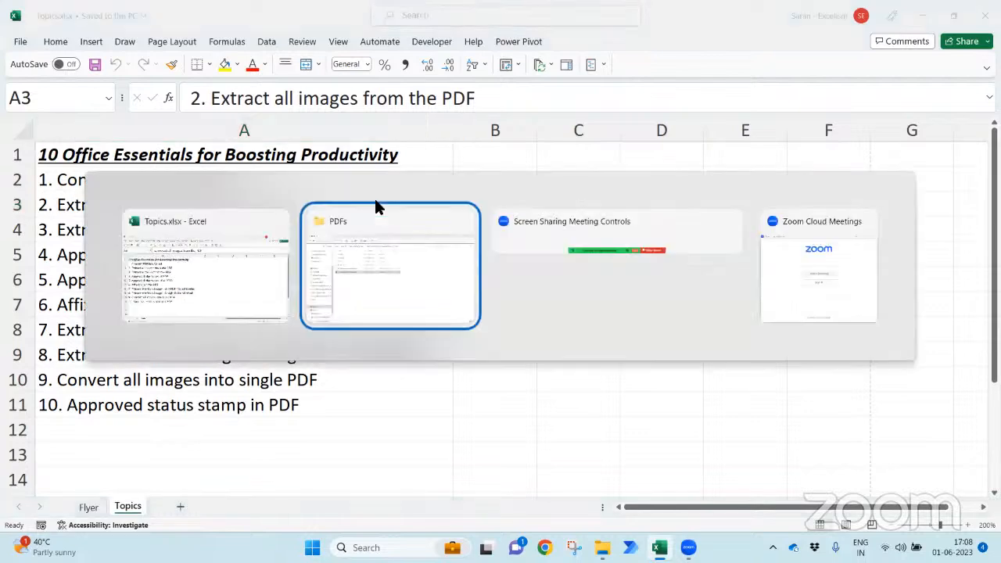
{"action": "key", "text": "Up"}
{"action": "key", "text": "Up"}
{"action": "key", "text": "Up"}
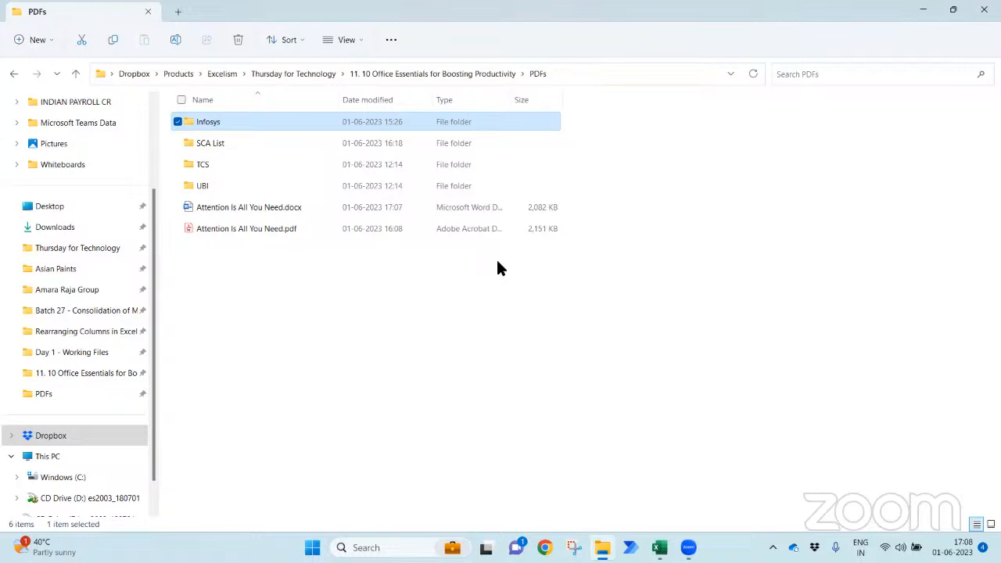
- Open 'Infosys Annual Report 21-22.pdf' from the Infosys folder in Acrobat Reader
{"action": "key", "text": "Down"}
{"action": "key", "text": "Up"}
{"action": "key", "text": "Return"}
{"action": "key", "text": "Down"}
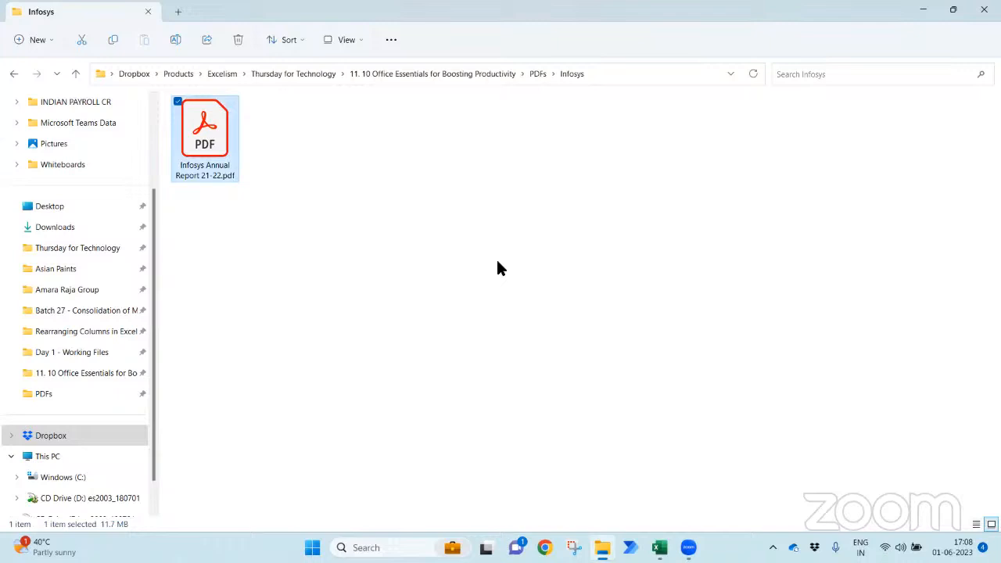
{"action": "key", "text": "Return"}
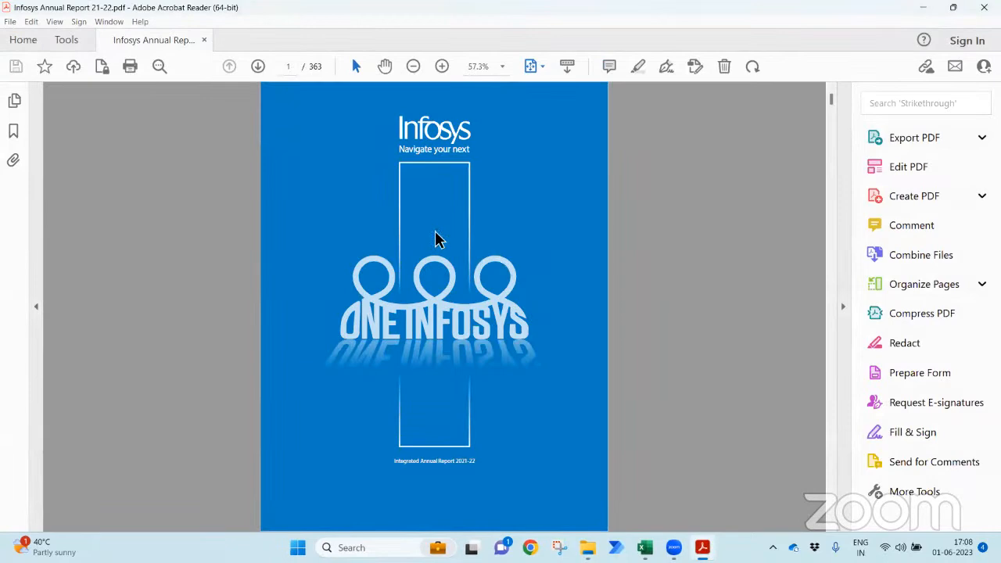
- Skim the annual report, close Acrobat, return to the PDFs folder and launch Chrome
{"action": "left_click_drag", "start_coordinate": [830, 100], "coordinate": [831, 108]}
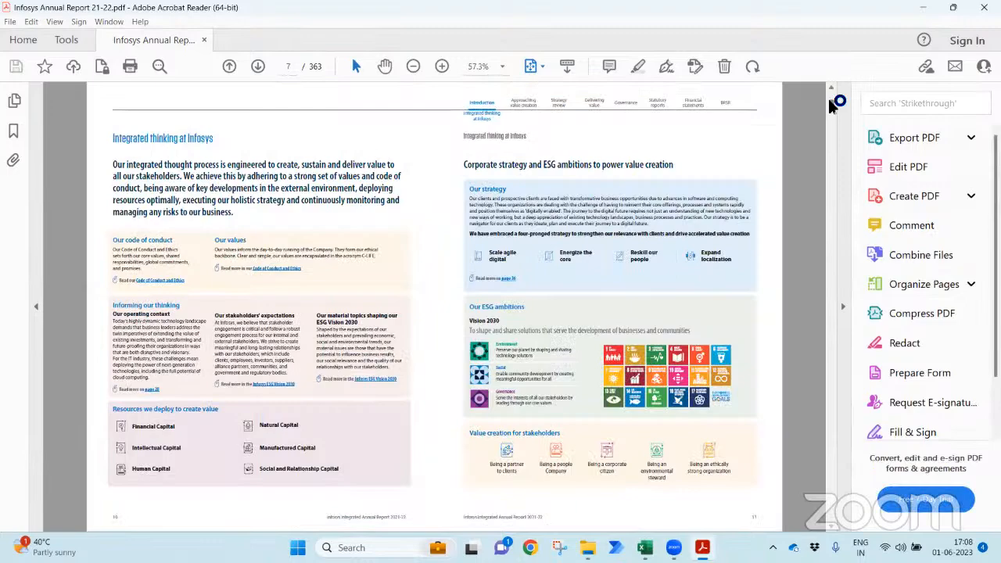
{"action": "left_click_drag", "start_coordinate": [830, 110], "coordinate": [846, 78]}
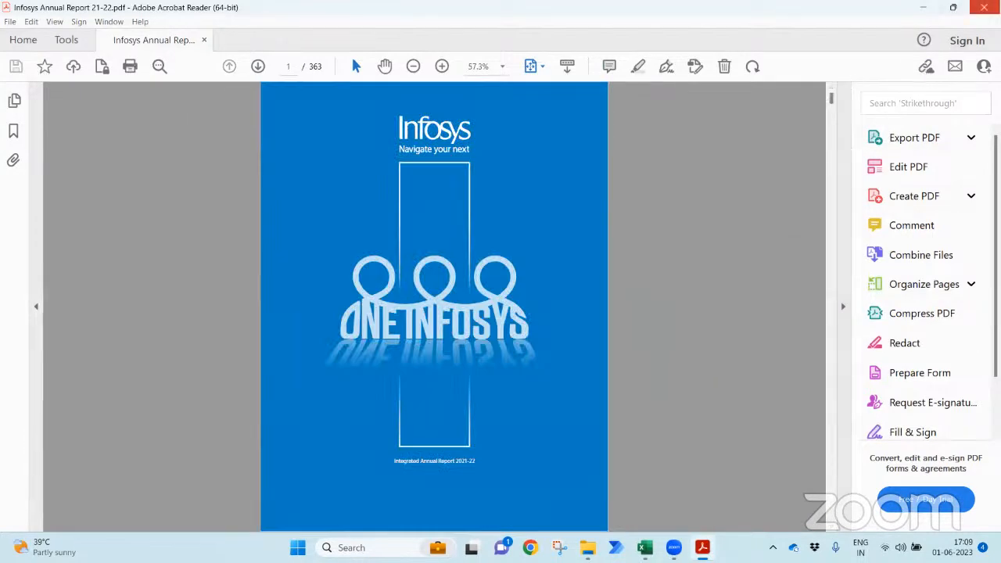
{"action": "key", "text": "ctrl+q"}
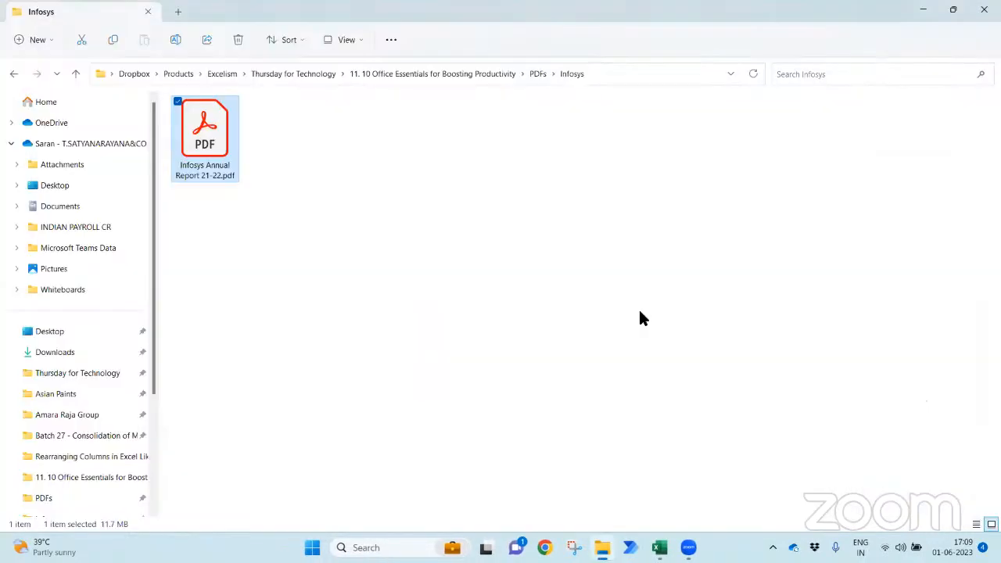
{"action": "left_click", "coordinate": [531, 79]}
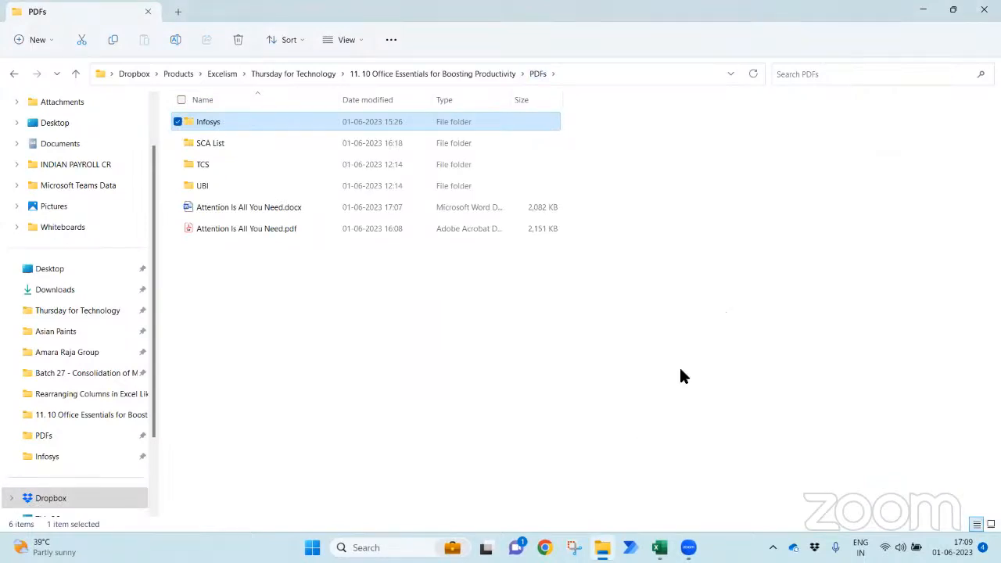
{"action": "left_click", "coordinate": [545, 547]}
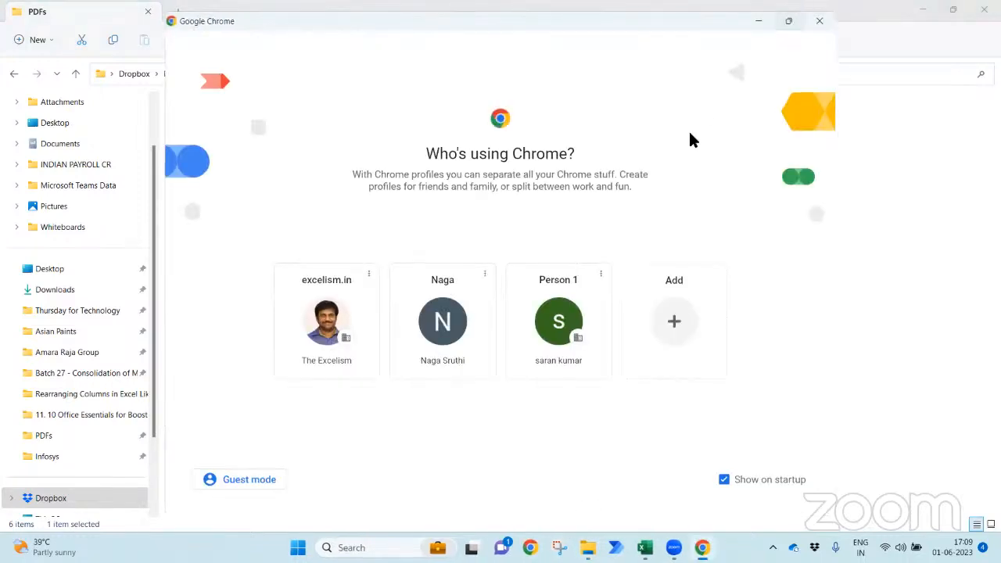
- Choose the Person 1 profile and open the Power Automate licensing FAQ from Other bookmarks
{"action": "left_click", "coordinate": [556, 326]}
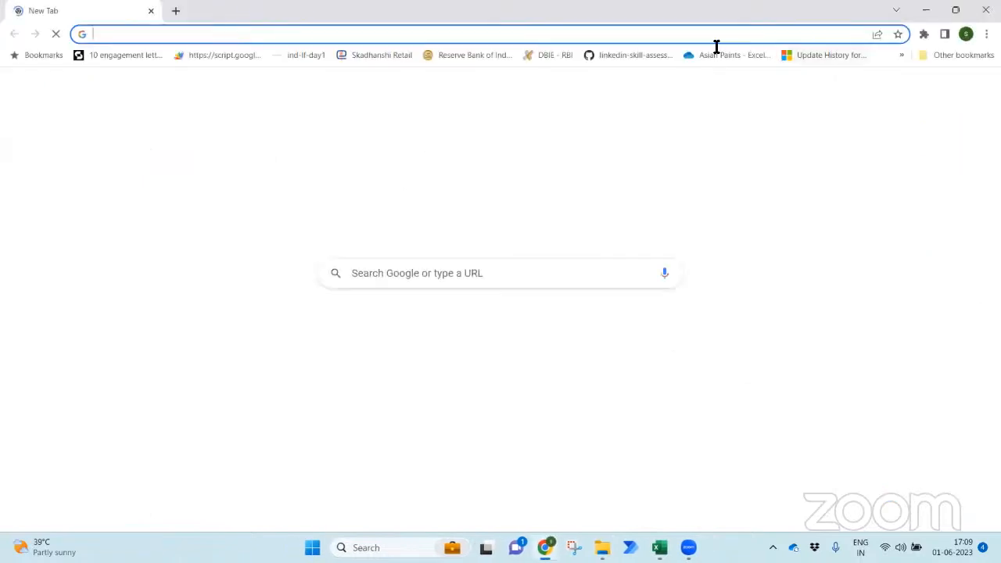
{"action": "type", "text": "Power Automate"}
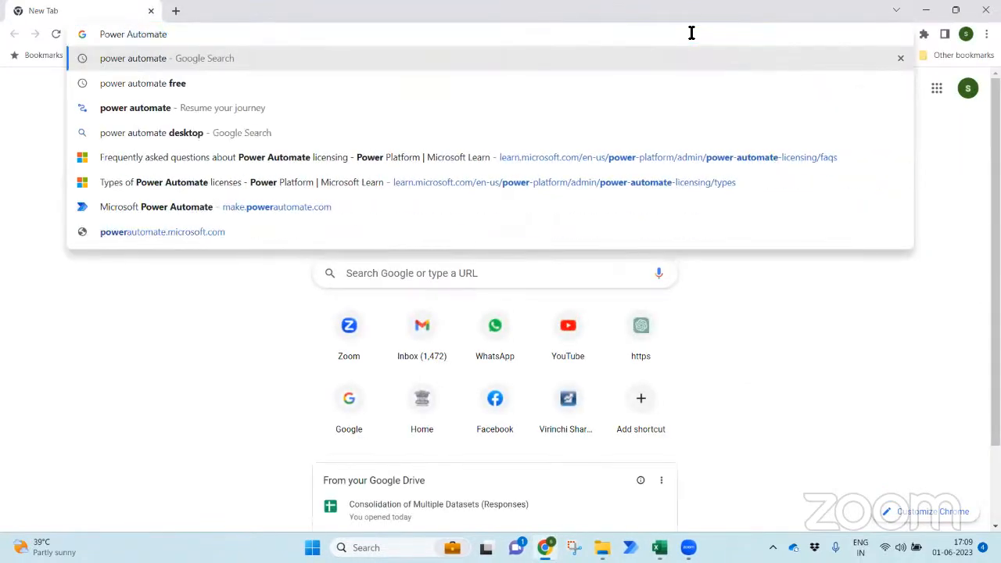
{"action": "key", "text": "Escape"}
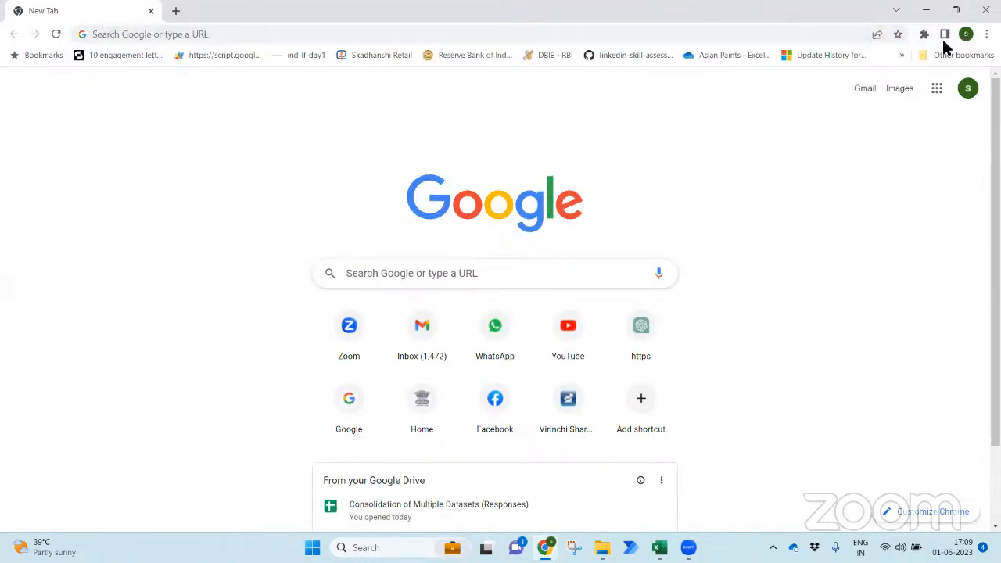
{"action": "left_click", "coordinate": [985, 34]}
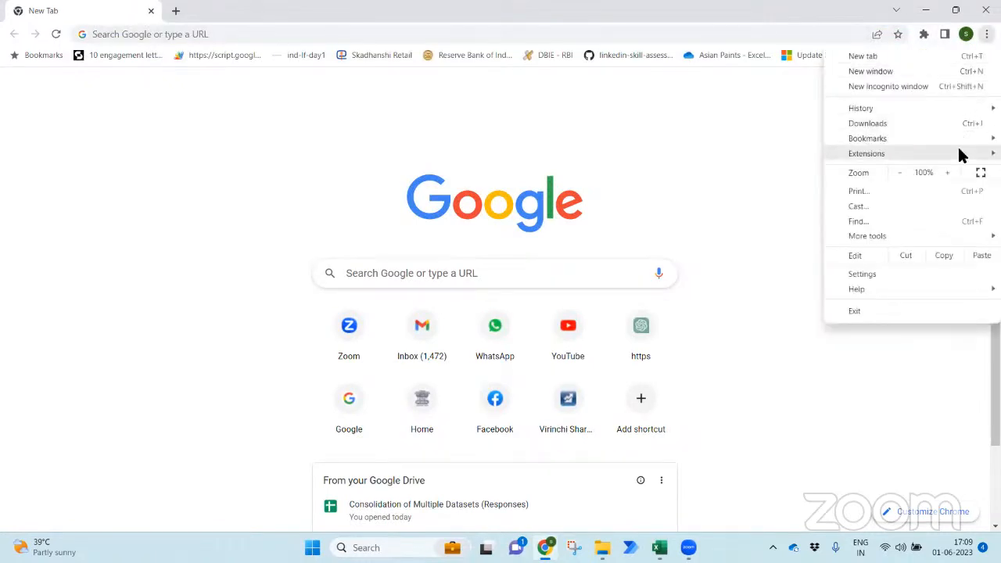
{"action": "mouse_move", "coordinate": [952, 139]}
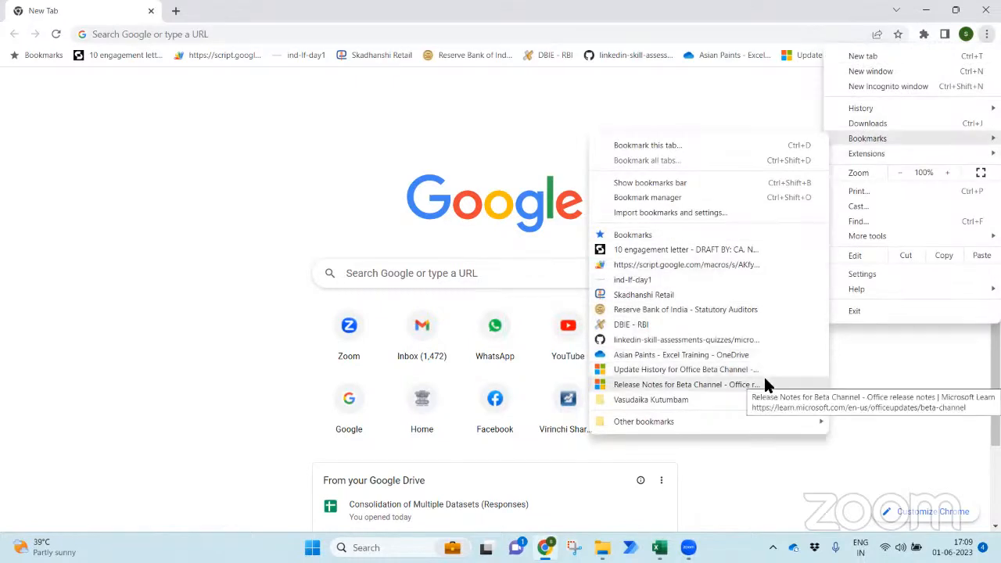
{"action": "mouse_move", "coordinate": [771, 422]}
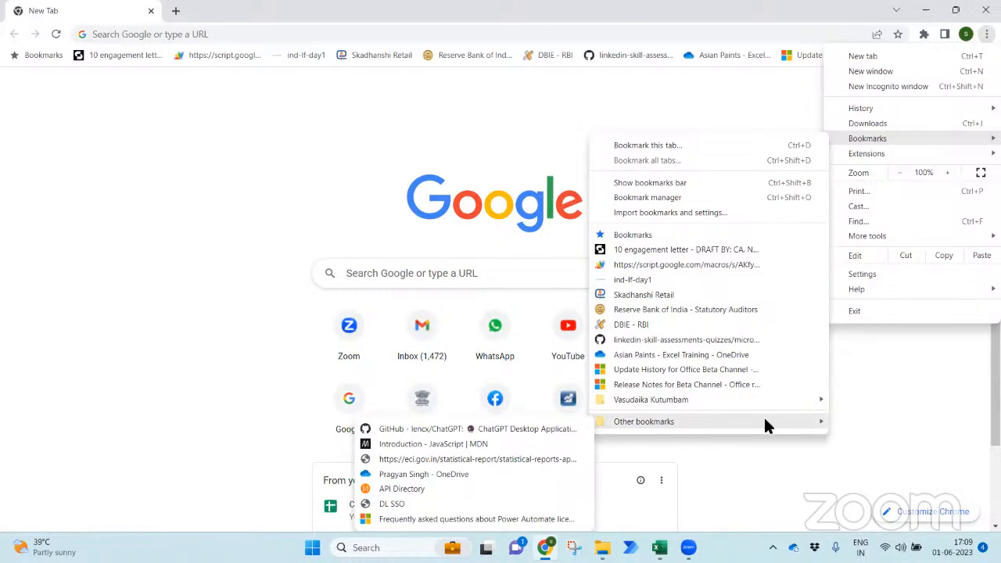
{"action": "left_click", "coordinate": [496, 519]}
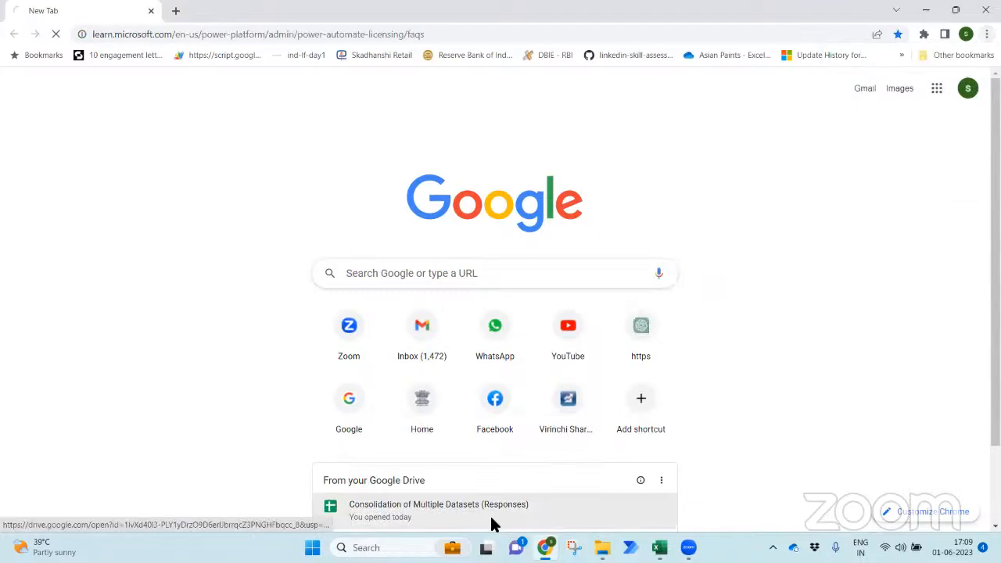
{"action": "scroll", "coordinate": [127, 253], "scroll_direction": "down", "scroll_amount": 10}
{"action": "scroll", "coordinate": [132, 252], "scroll_direction": "down", "scroll_amount": 20}
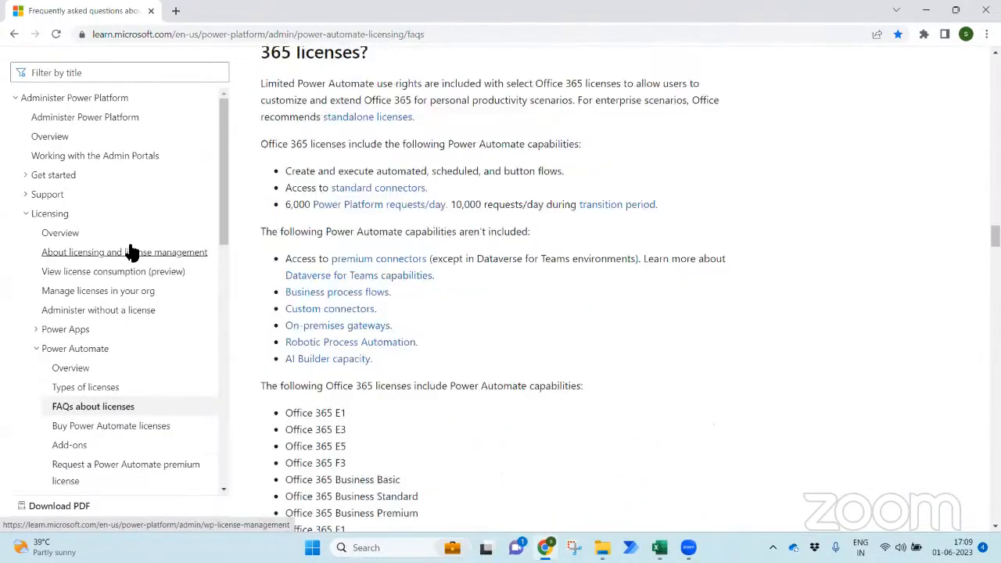
{"action": "scroll", "coordinate": [339, 90], "scroll_direction": "down", "scroll_amount": 4}
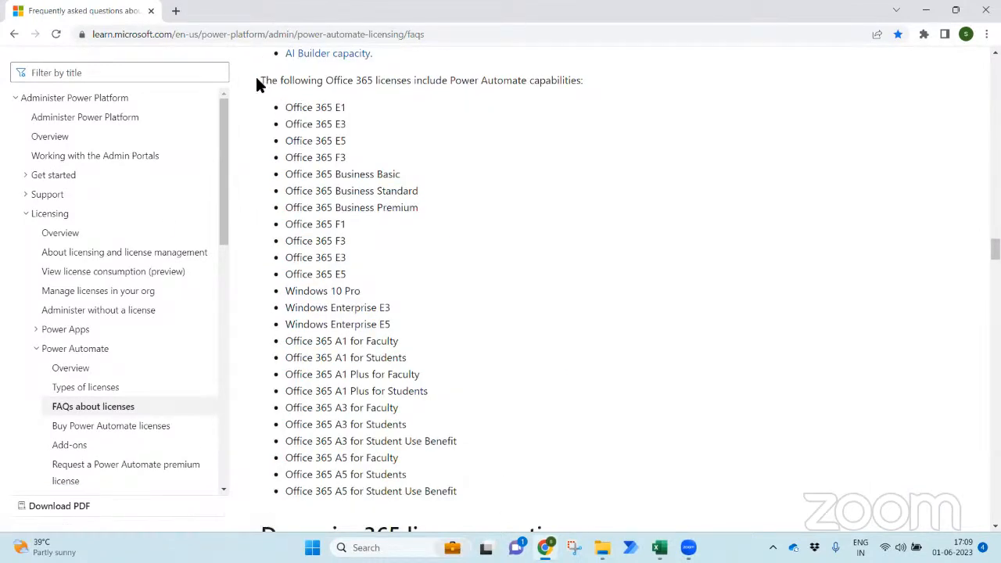
{"action": "left_click_drag", "start_coordinate": [261, 81], "coordinate": [587, 80]}
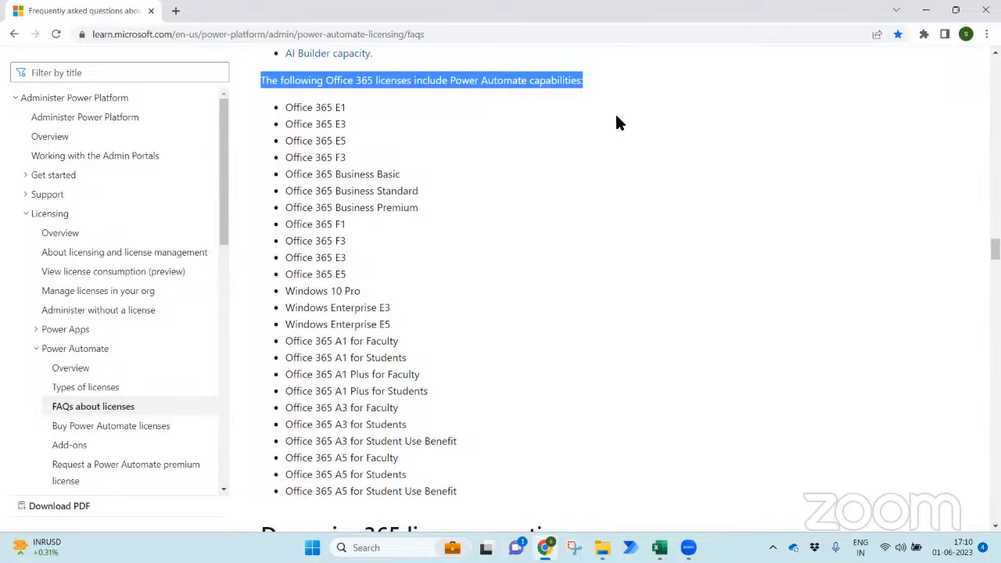
{"action": "scroll", "coordinate": [616, 123], "scroll_direction": "up", "scroll_amount": 2}
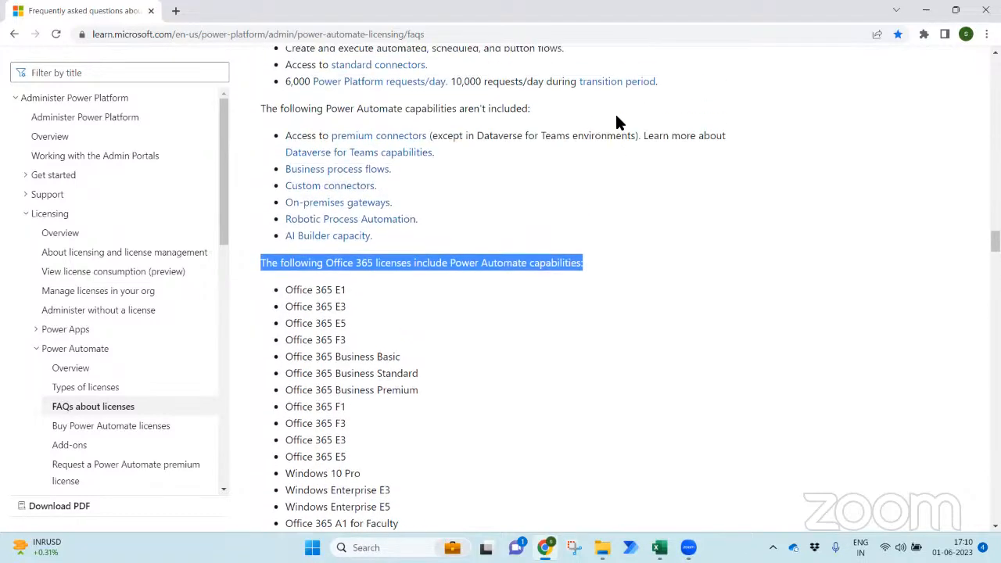
{"action": "scroll", "coordinate": [616, 122], "scroll_direction": "down", "scroll_amount": 2}
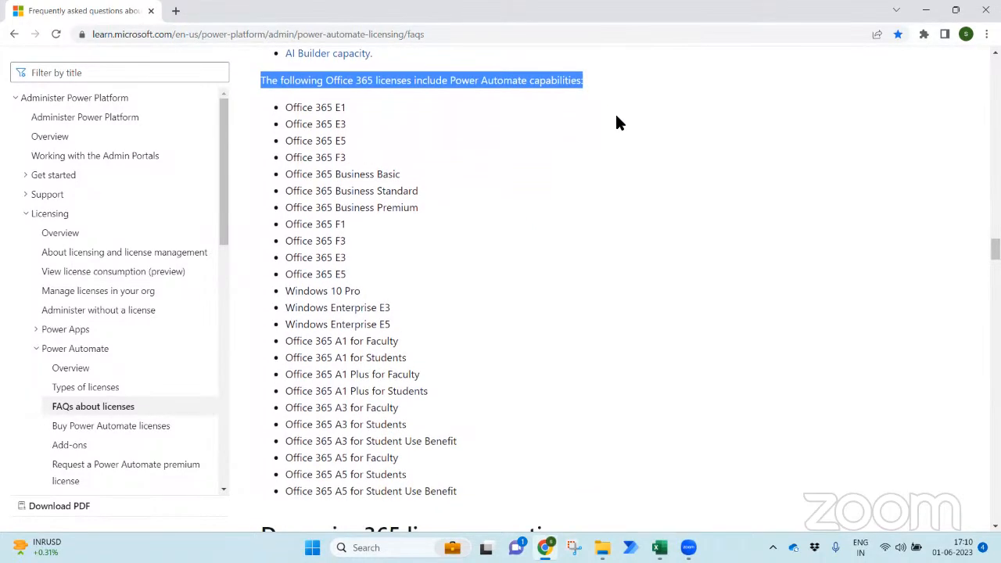
{"action": "left_click_drag", "start_coordinate": [286, 107], "coordinate": [435, 430]}
{"action": "left_click", "coordinate": [450, 100]}
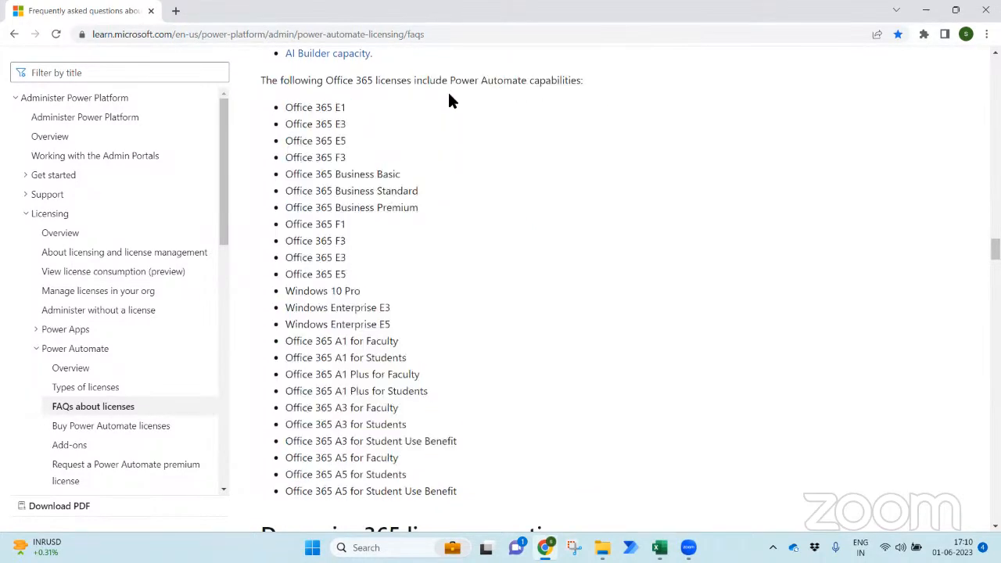
{"action": "left_click_drag", "start_coordinate": [436, 84], "coordinate": [554, 83]}
{"action": "left_click", "coordinate": [530, 131]}
{"action": "scroll", "coordinate": [529, 132], "scroll_direction": "down", "scroll_amount": 1}
{"action": "scroll", "coordinate": [530, 131], "scroll_direction": "up", "scroll_amount": 2}
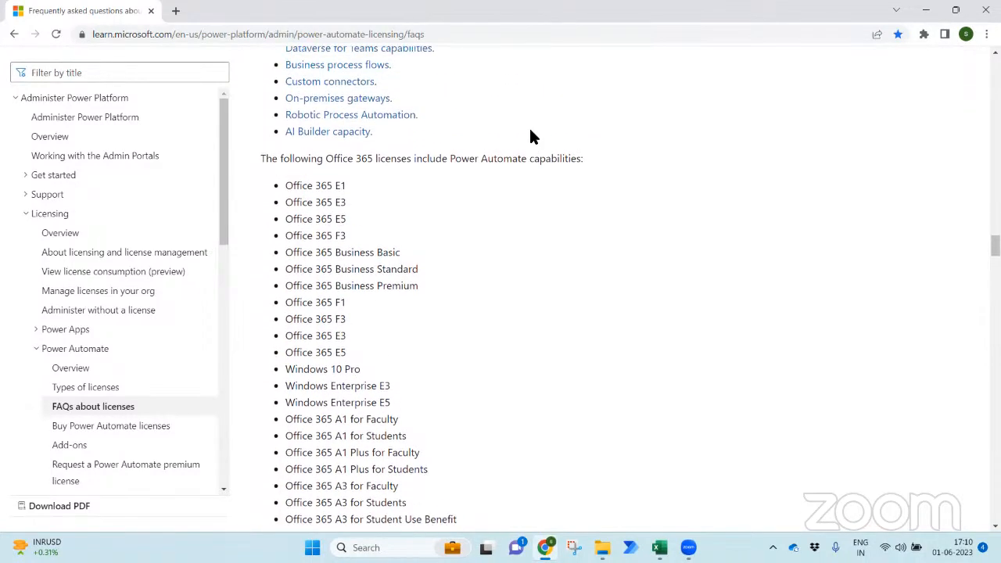
{"action": "left_click_drag", "start_coordinate": [451, 185], "coordinate": [529, 188]}
{"action": "left_click", "coordinate": [512, 160]}
{"action": "scroll", "coordinate": [513, 161], "scroll_direction": "up", "scroll_amount": 2}
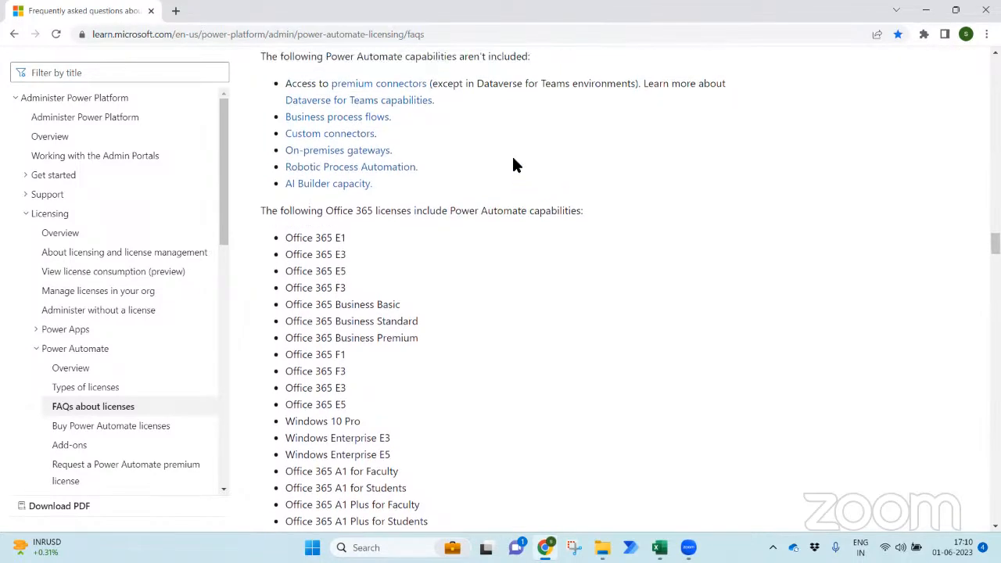
{"action": "scroll", "coordinate": [516, 160], "scroll_direction": "up", "scroll_amount": 2}
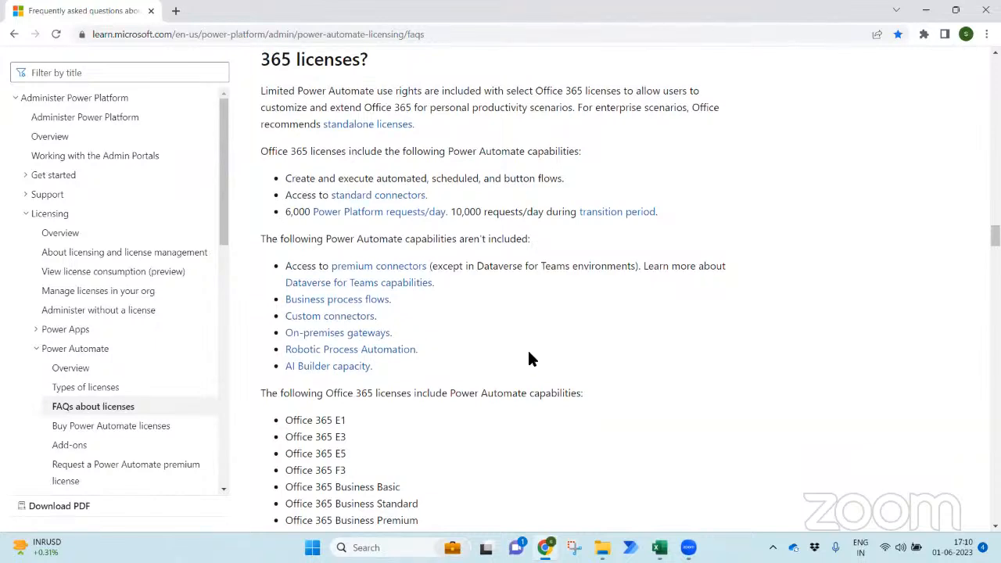
- Search the Start menu for 'power' and launch the Power Automate app
{"action": "key", "text": "super"}
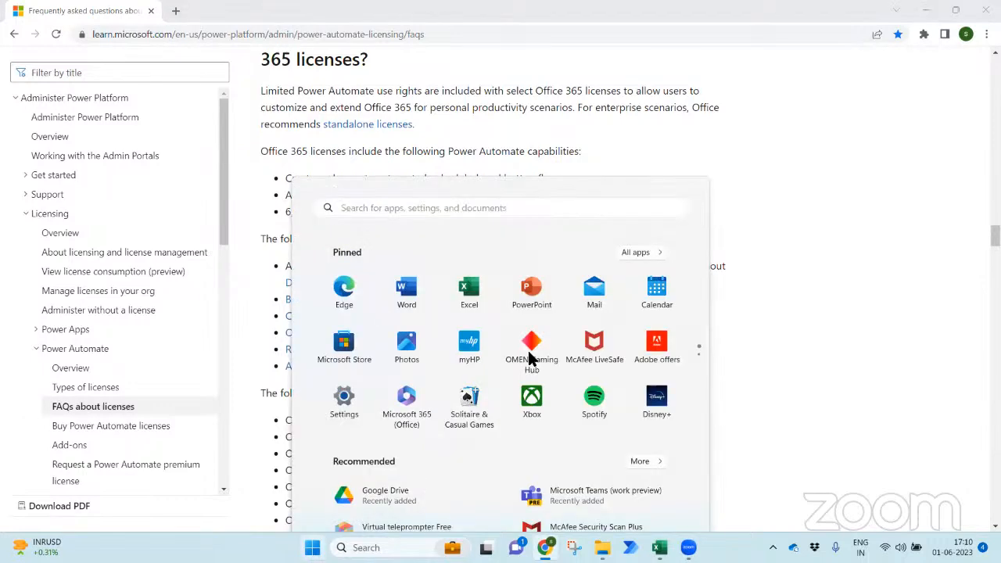
{"action": "type", "text": "power"}
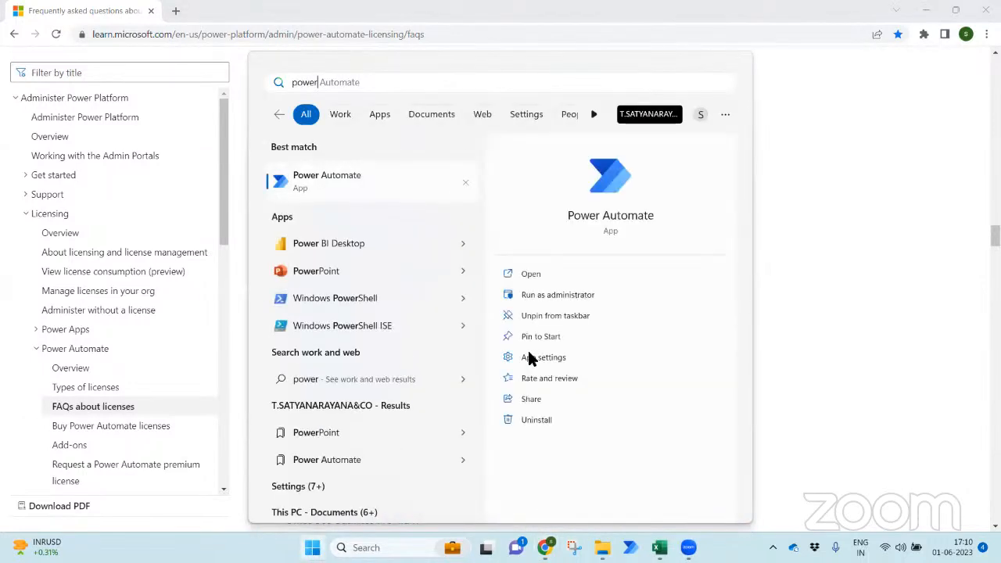
{"action": "left_click", "coordinate": [371, 194]}
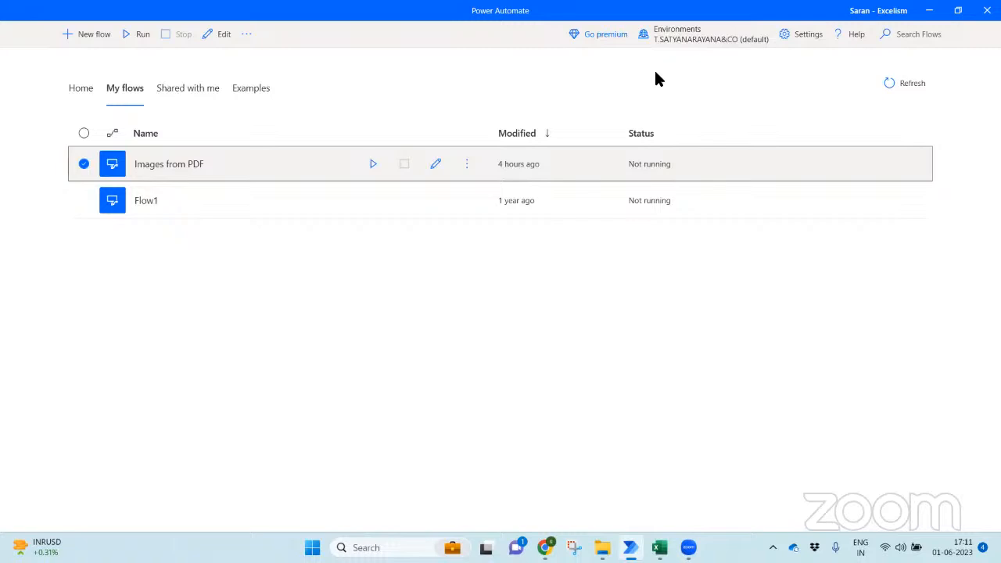
- Look through Home, My flows and Shared with me, then show the Examples tab's PDF Automation flows
{"action": "left_click", "coordinate": [85, 89]}
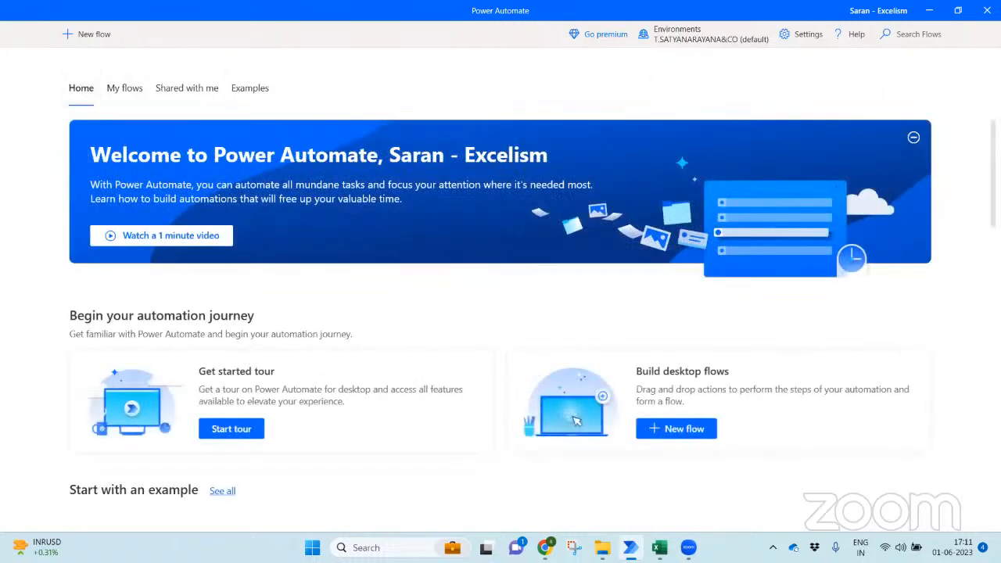
{"action": "scroll", "coordinate": [576, 421], "scroll_direction": "down", "scroll_amount": 10}
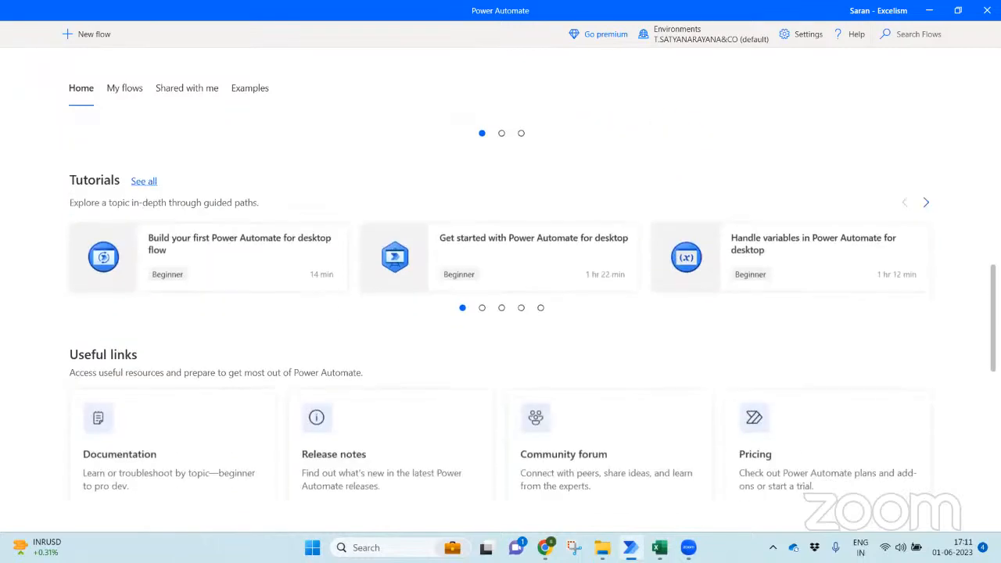
{"action": "scroll", "coordinate": [398, 157], "scroll_direction": "up", "scroll_amount": 10}
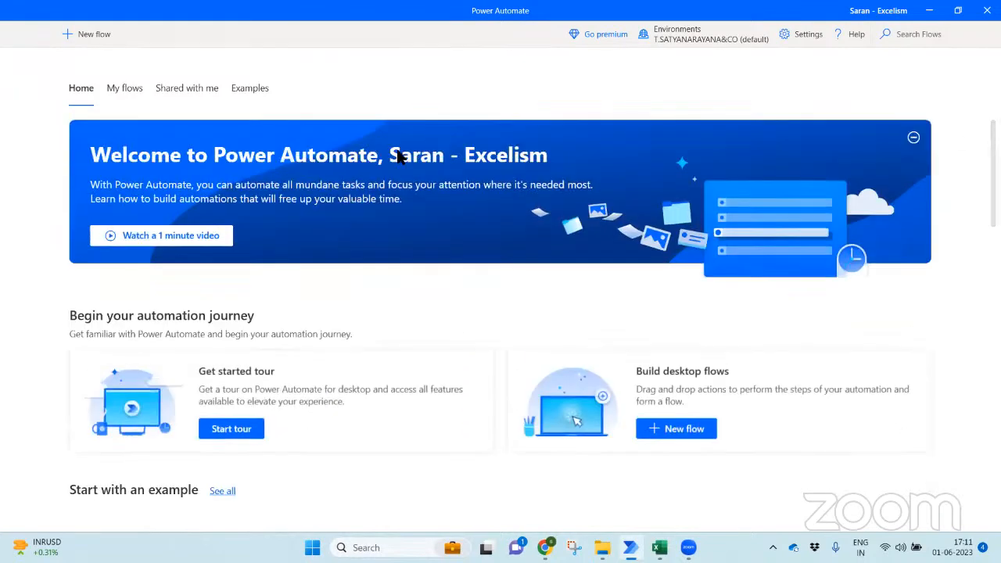
{"action": "left_click", "coordinate": [138, 87]}
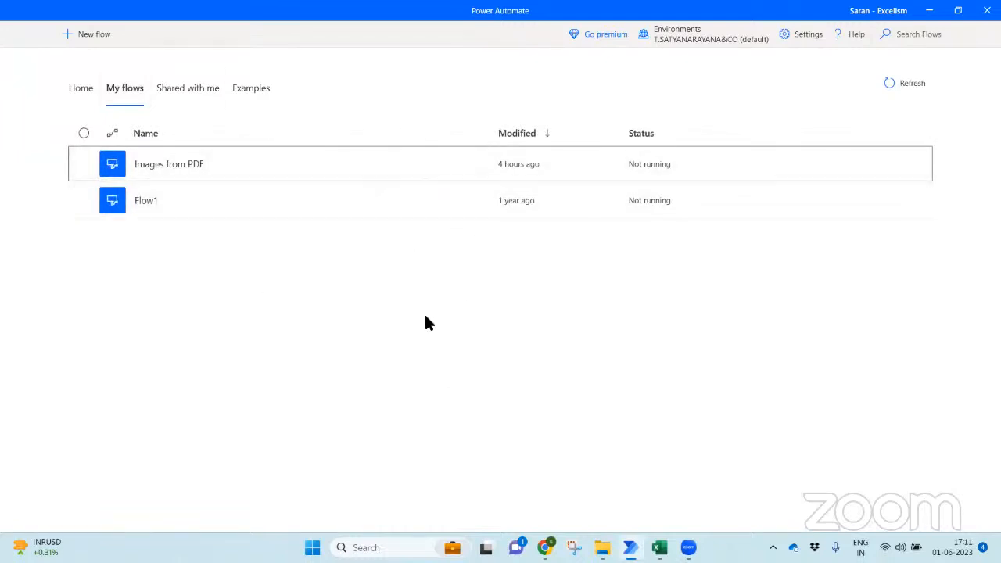
{"action": "left_click", "coordinate": [194, 81]}
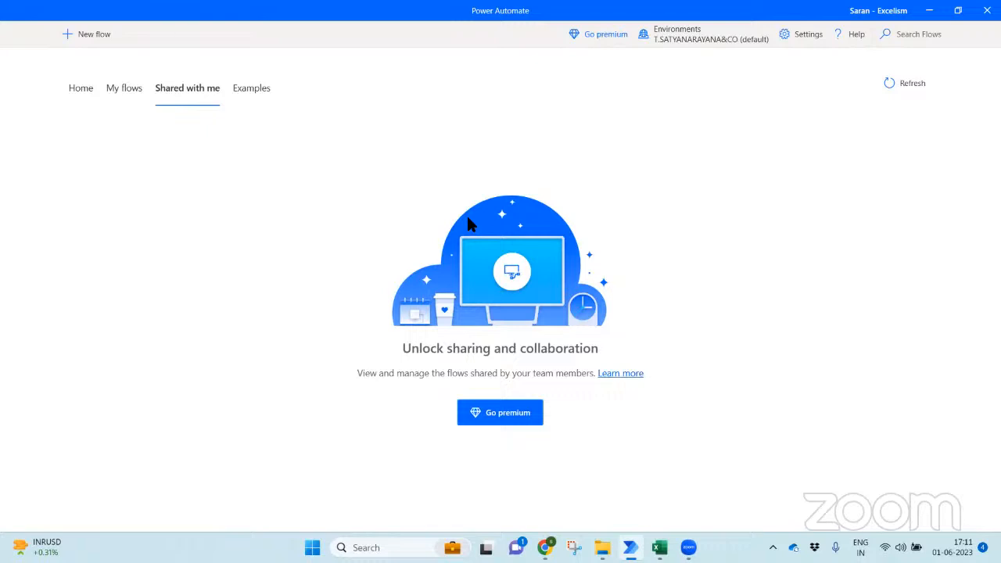
{"action": "left_click", "coordinate": [256, 89]}
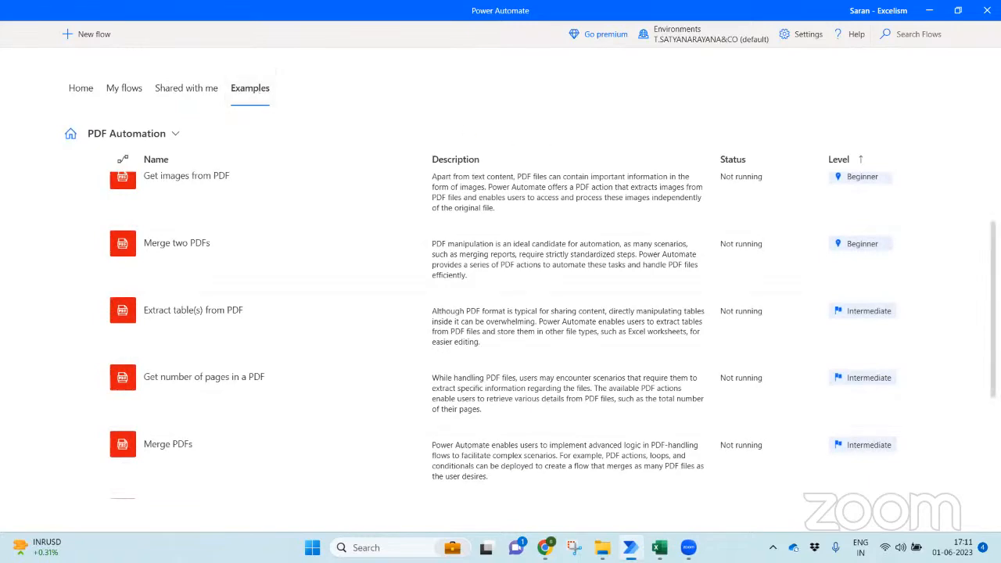
{"action": "scroll", "coordinate": [553, 336], "scroll_direction": "down", "scroll_amount": 3}
{"action": "scroll", "coordinate": [552, 335], "scroll_direction": "up", "scroll_amount": 4}
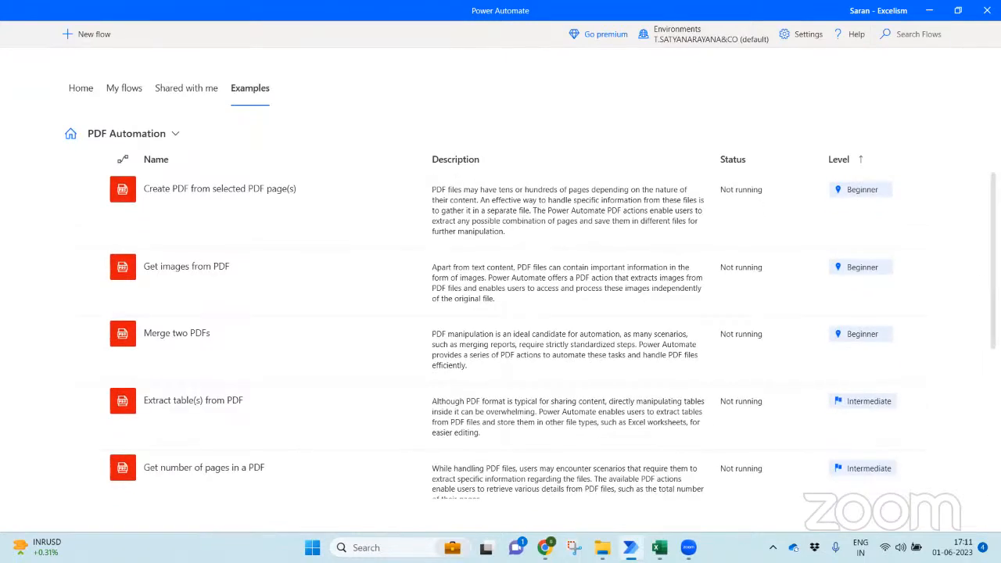
{"action": "left_click", "coordinate": [173, 135]}
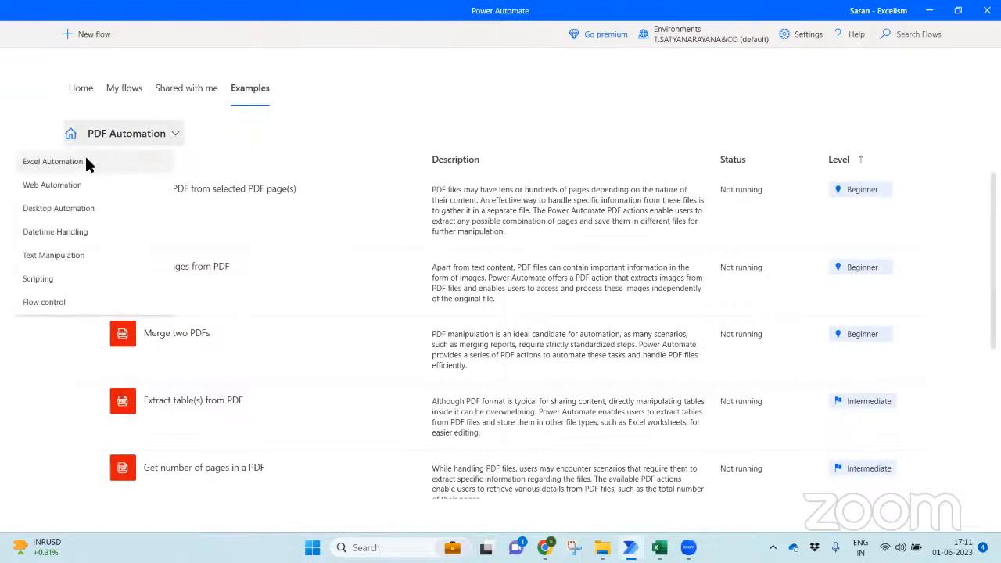
{"action": "left_click", "coordinate": [71, 134]}
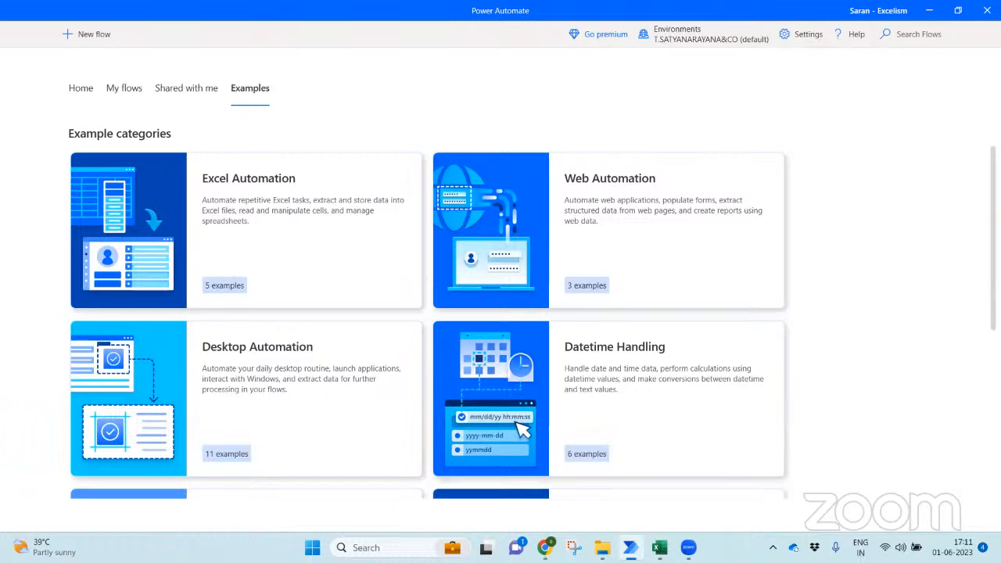
{"action": "scroll", "coordinate": [428, 321], "scroll_direction": "down", "scroll_amount": 2}
{"action": "scroll", "coordinate": [427, 323], "scroll_direction": "down", "scroll_amount": 1}
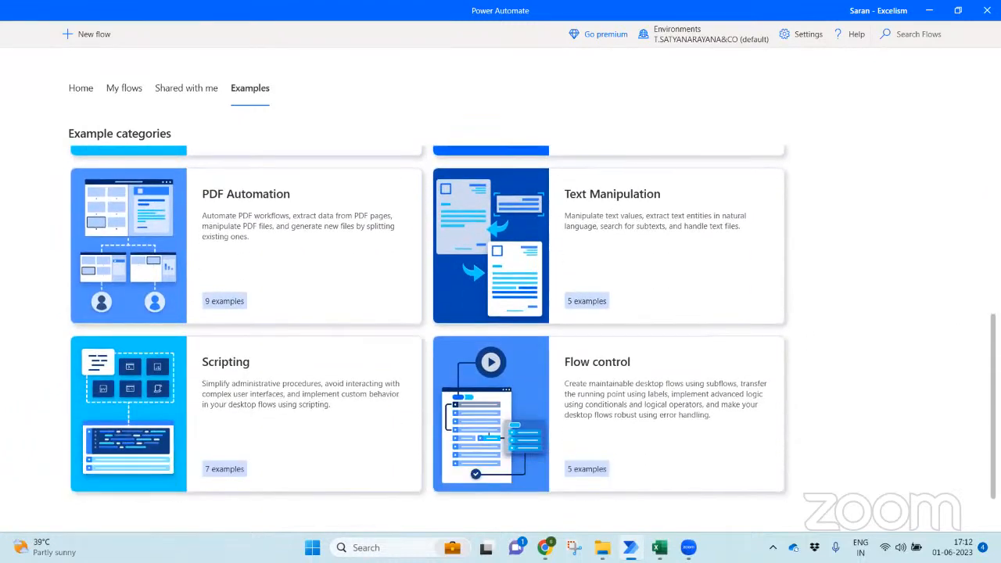
{"action": "scroll", "coordinate": [428, 322], "scroll_direction": "up", "scroll_amount": 4}
{"action": "scroll", "coordinate": [427, 323], "scroll_direction": "down", "scroll_amount": 4}
{"action": "scroll", "coordinate": [427, 323], "scroll_direction": "up", "scroll_amount": 1}
{"action": "left_click", "coordinate": [293, 332]}
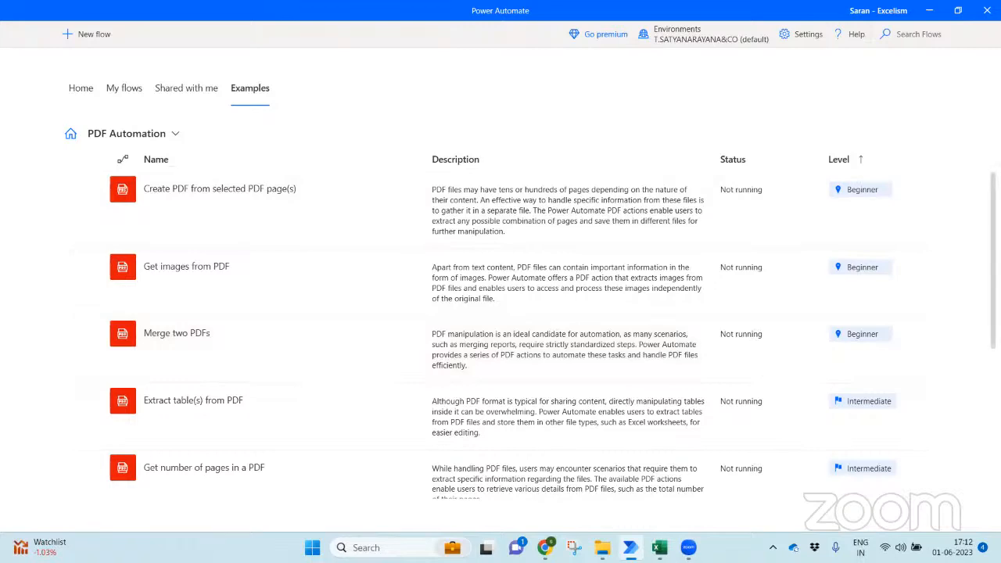
- Scroll the PDF Automation examples and select 'Get images from PDF'
{"action": "scroll", "coordinate": [416, 444], "scroll_direction": "down", "scroll_amount": 3}
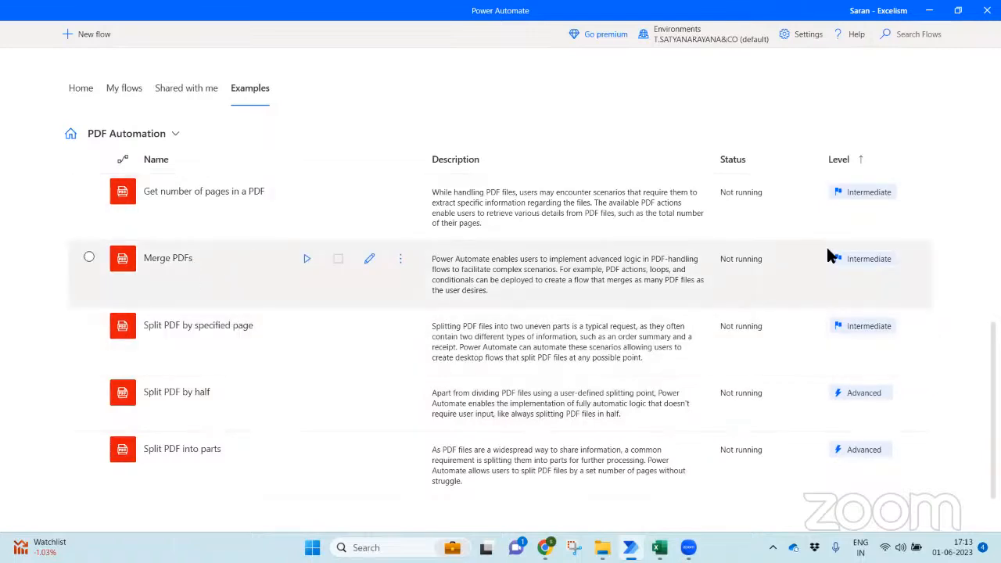
{"action": "scroll", "coordinate": [500, 336], "scroll_direction": "up", "scroll_amount": 3}
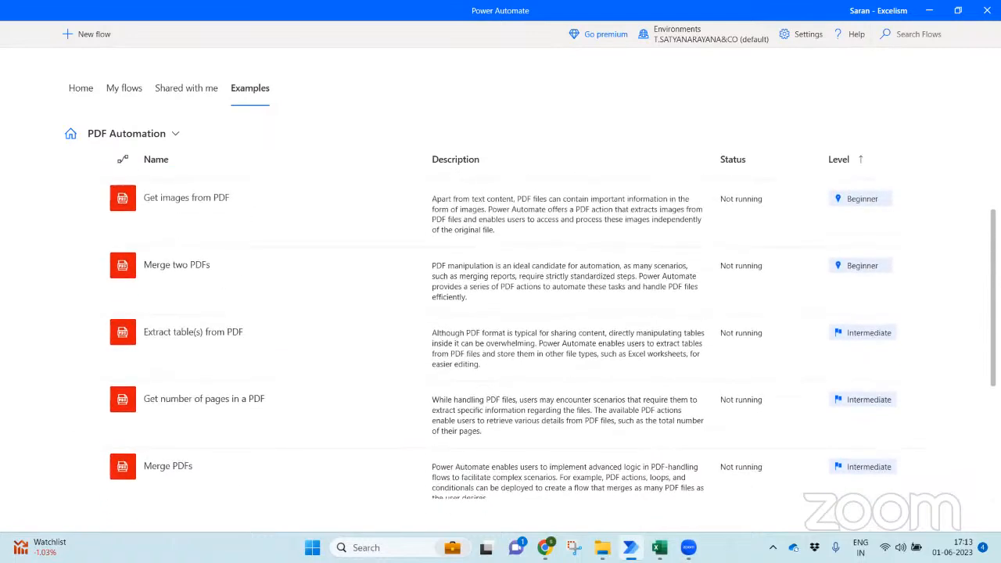
{"action": "scroll", "coordinate": [637, 366], "scroll_direction": "up", "scroll_amount": 2}
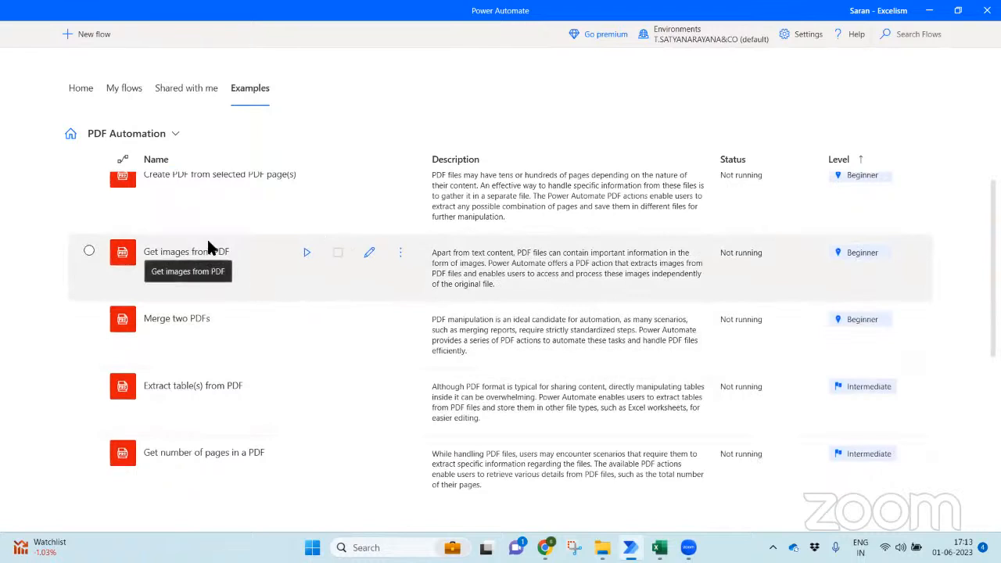
{"action": "left_click", "coordinate": [372, 253]}
- Edit 'Get images from PDF', dismiss its intro dialog, and maximize the designer window
{"action": "left_click", "coordinate": [372, 253]}
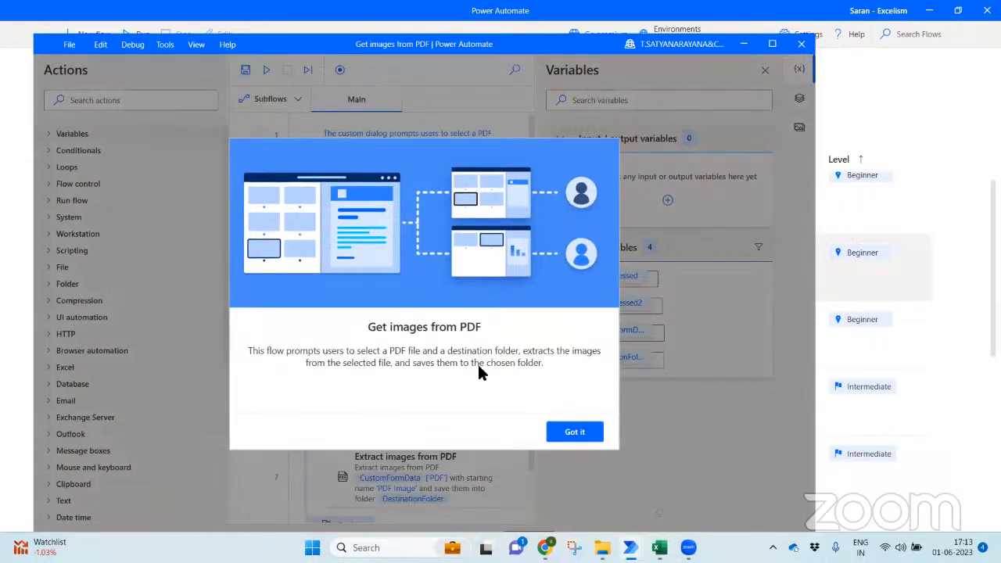
{"action": "left_click", "coordinate": [578, 440]}
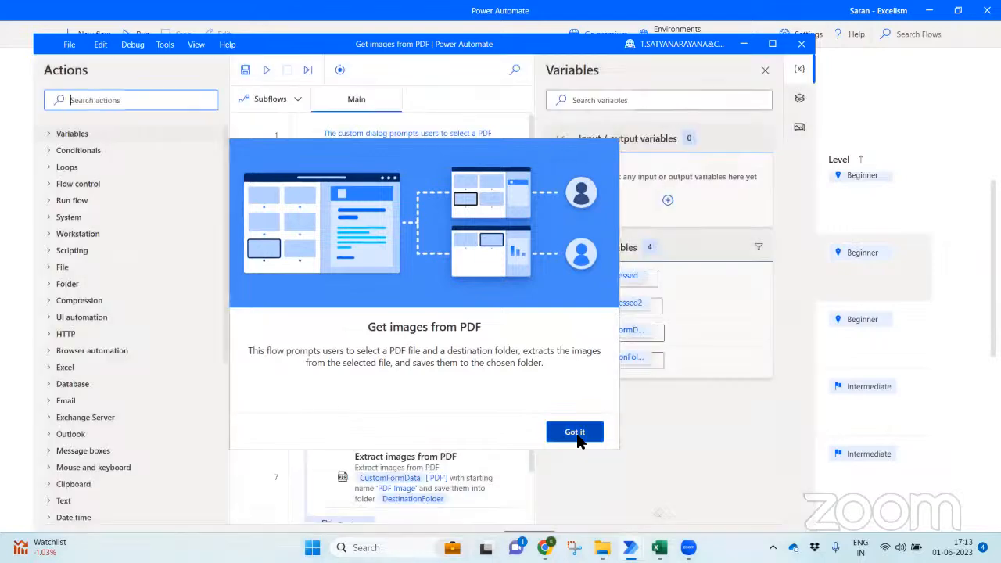
{"action": "left_click", "coordinate": [771, 44]}
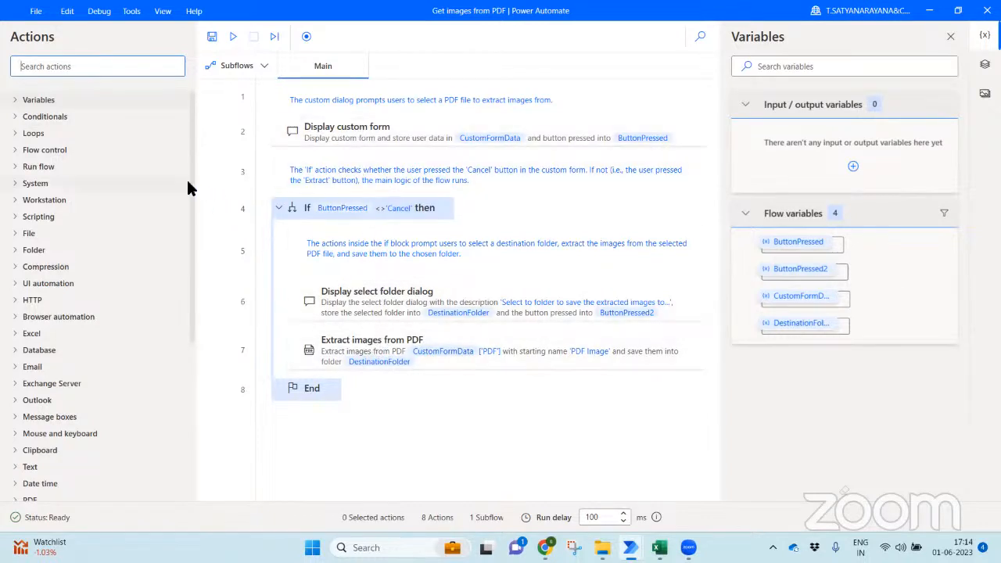
{"action": "left_click_drag", "start_coordinate": [190, 167], "coordinate": [179, 79]}
{"action": "left_click", "coordinate": [117, 67]}
{"action": "type", "text": "Excel"}
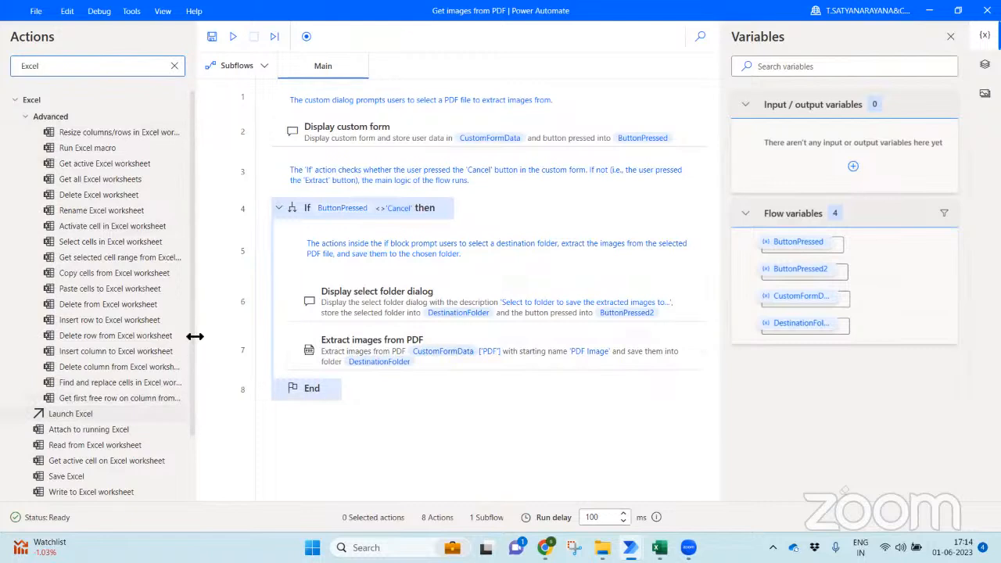
{"action": "scroll", "coordinate": [189, 387], "scroll_direction": "down", "scroll_amount": 3}
{"action": "scroll", "coordinate": [194, 425], "scroll_direction": "up", "scroll_amount": 4}
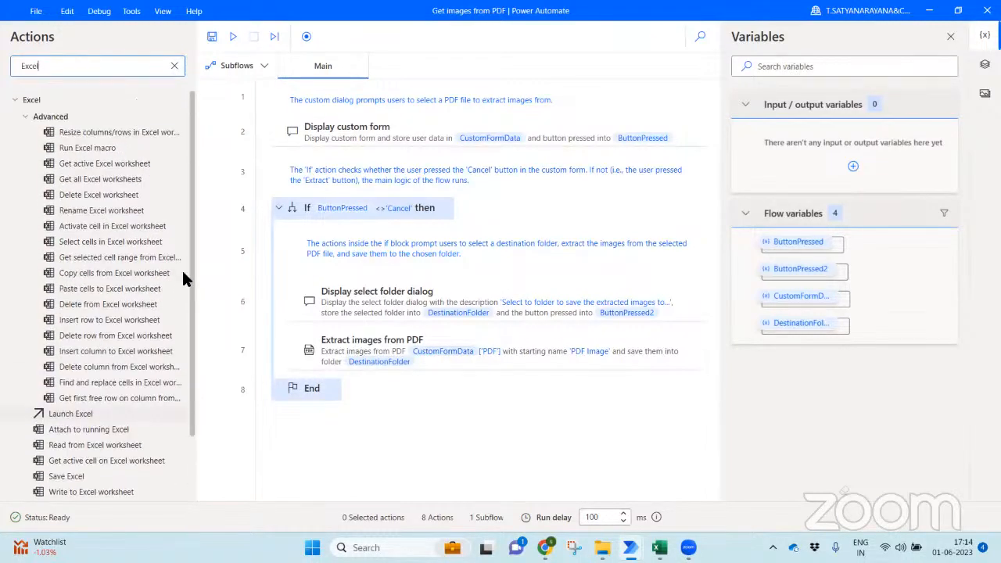
{"action": "left_click", "coordinate": [18, 102]}
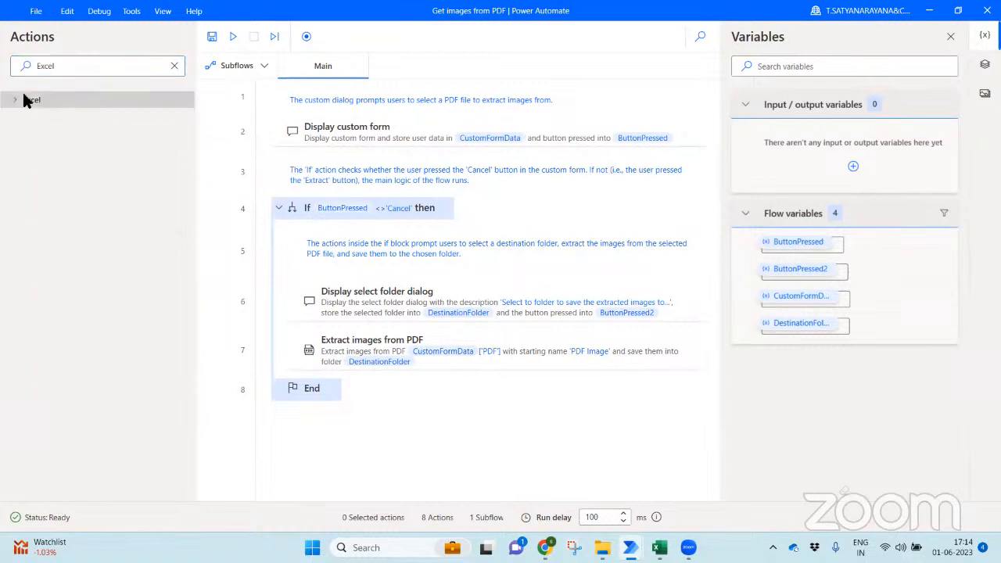
{"action": "double_click", "coordinate": [172, 65]}
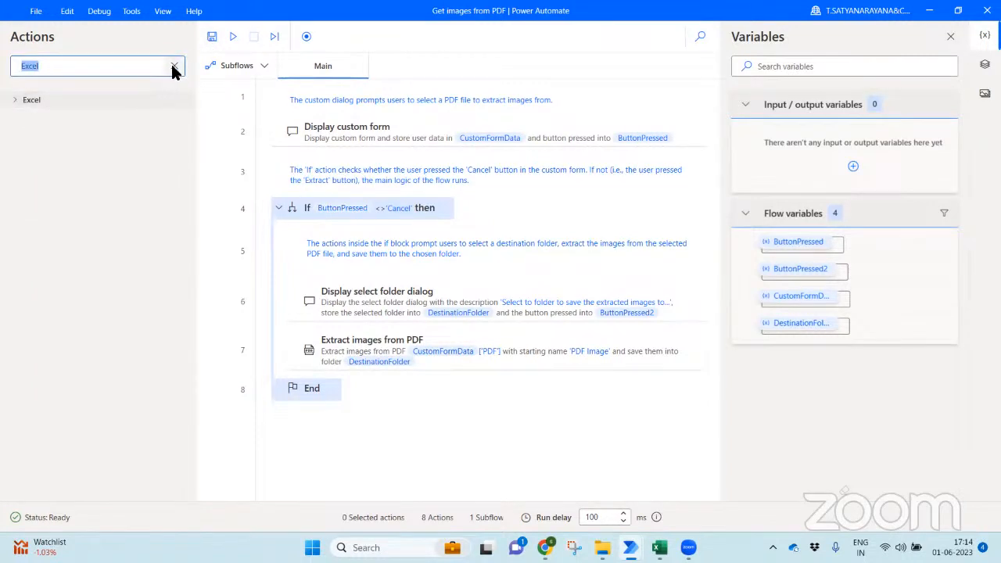
{"action": "left_click", "coordinate": [174, 66]}
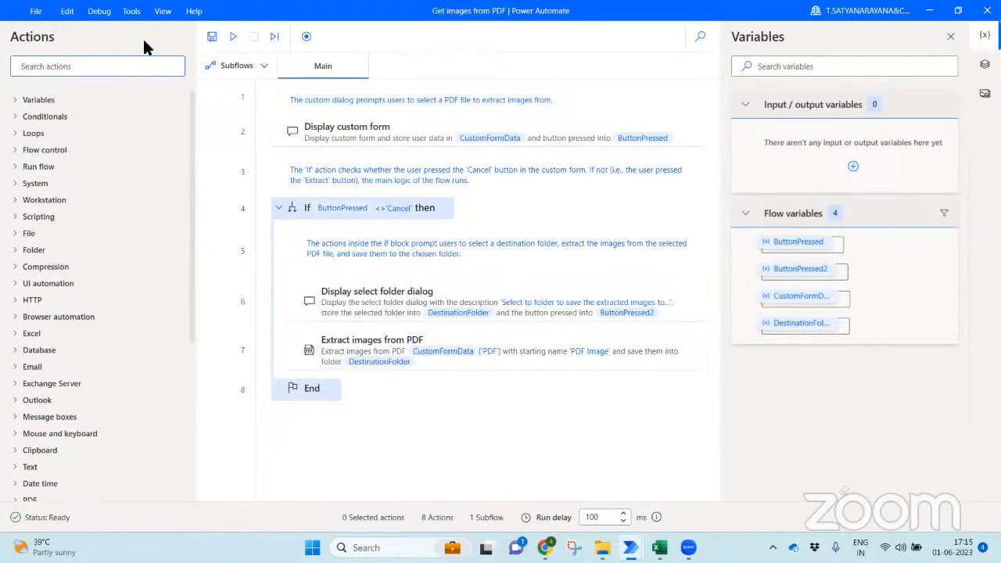
- Close the designer and run the 'Get images from PDF' flow, opening its source file picker
{"action": "left_click", "coordinate": [987, 11]}
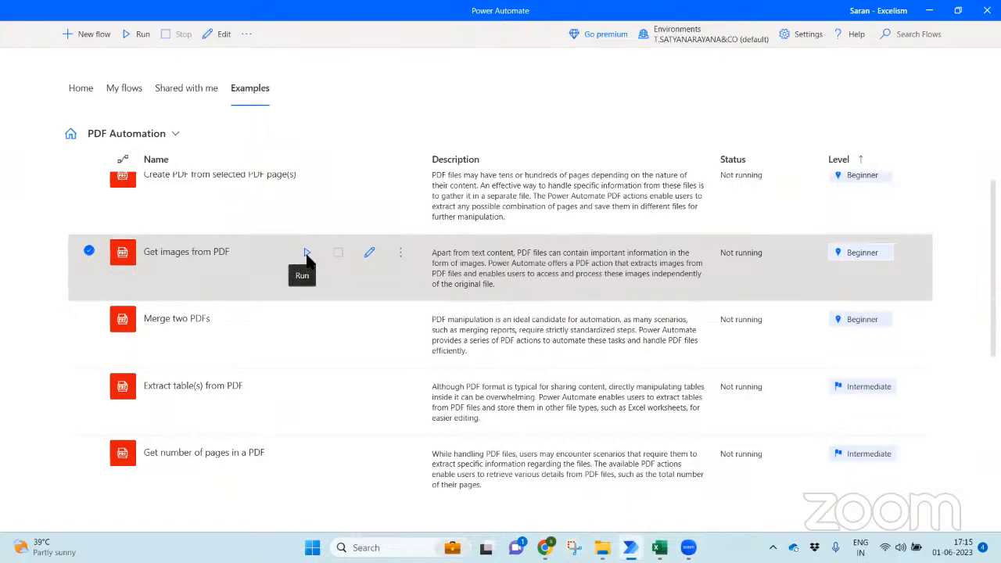
{"action": "left_click", "coordinate": [306, 254]}
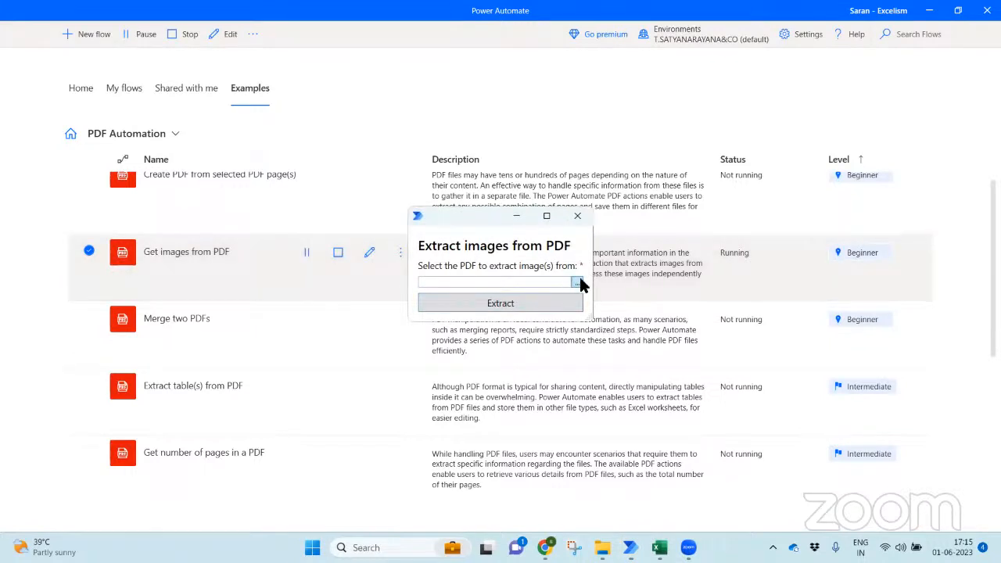
{"action": "left_click", "coordinate": [577, 283]}
{"action": "left_click", "coordinate": [577, 283]}
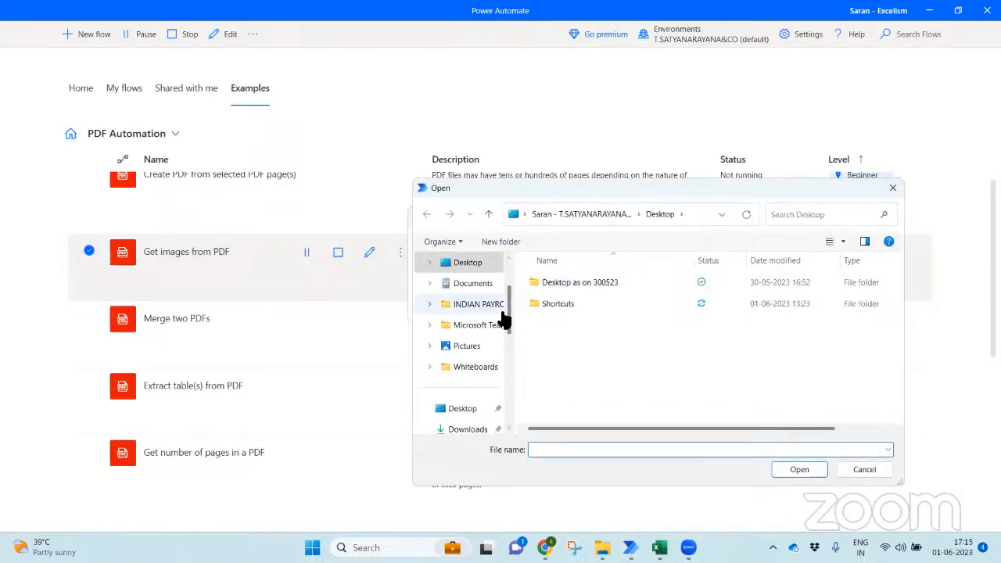
- Browse Thursday for Technology > 11. 10 Office Essentials > PDFs > Infosys and choose 'Infosys Annual Report 21-22.pdf'
{"action": "left_click", "coordinate": [501, 314]}
{"action": "left_click_drag", "start_coordinate": [509, 315], "coordinate": [509, 361]}
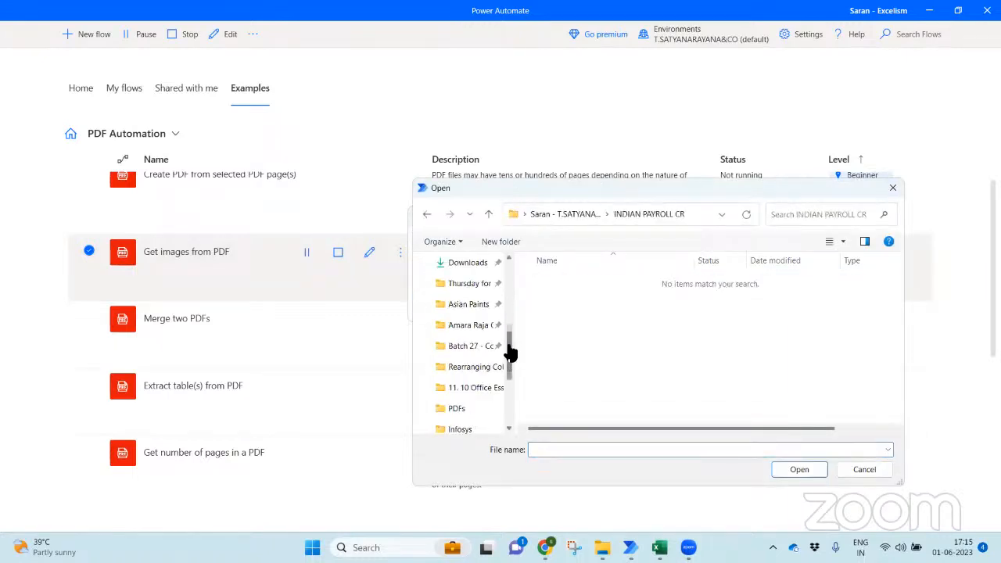
{"action": "left_click", "coordinate": [469, 286]}
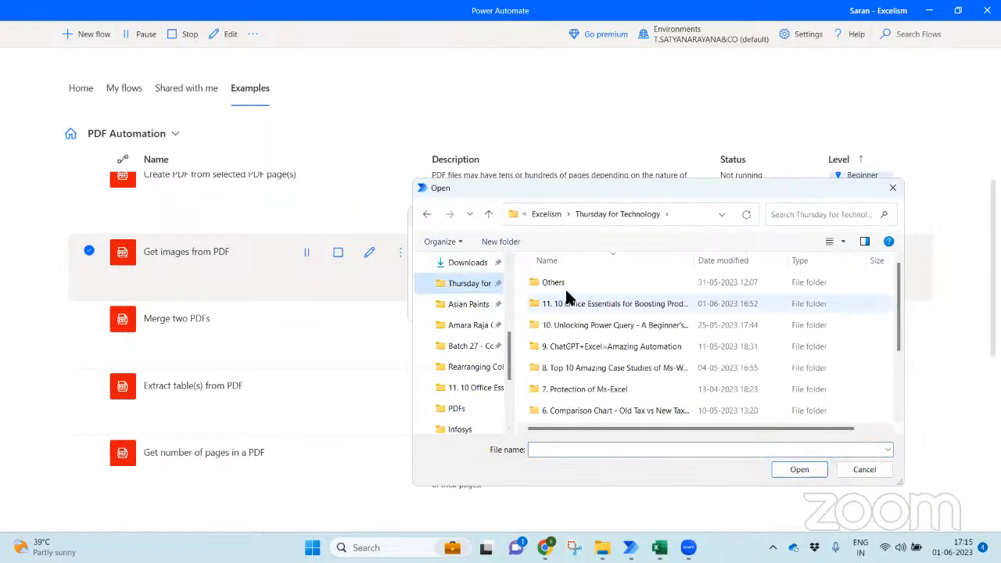
{"action": "double_click", "coordinate": [575, 304]}
{"action": "double_click", "coordinate": [560, 298]}
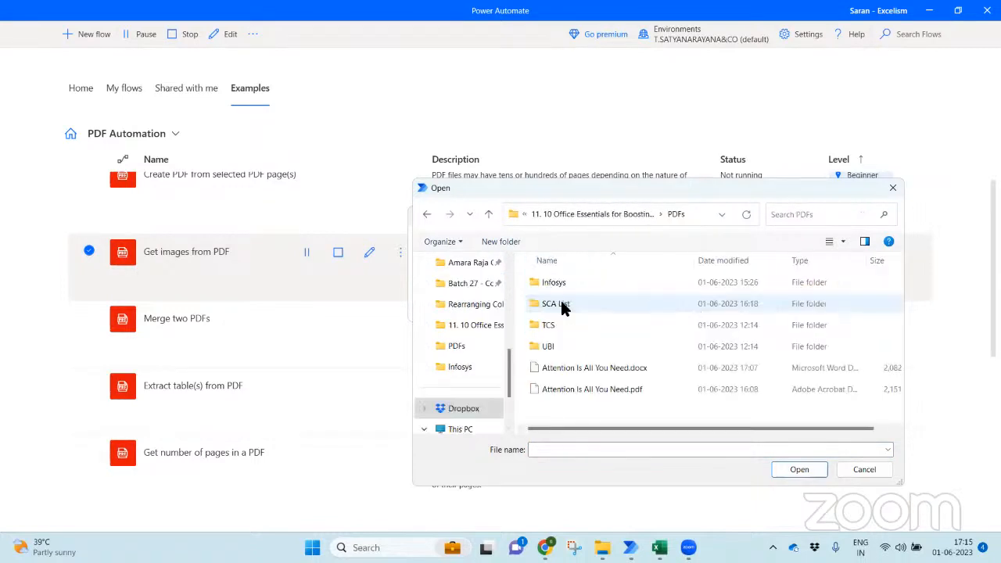
{"action": "double_click", "coordinate": [554, 283]}
{"action": "double_click", "coordinate": [552, 284]}
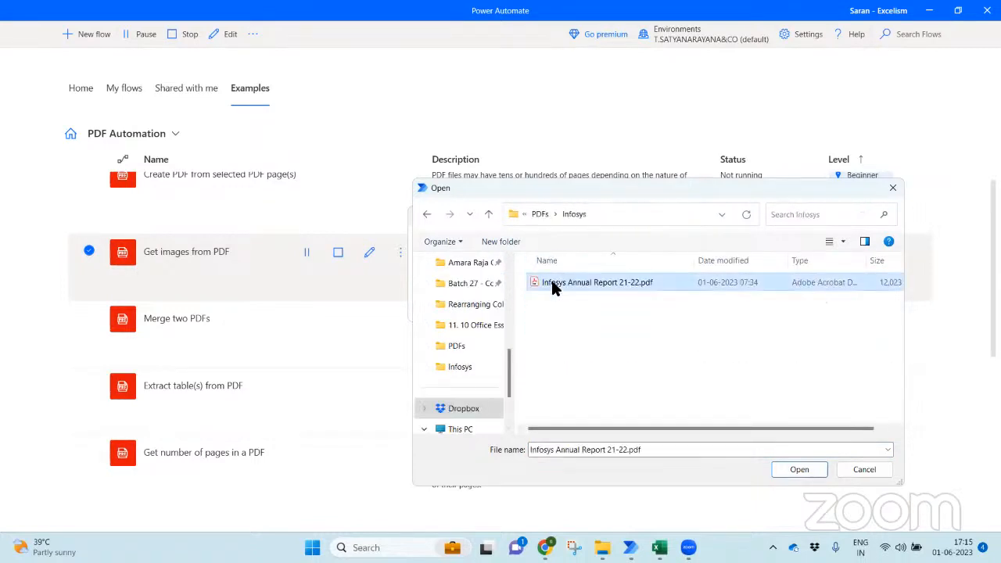
{"action": "left_click_drag", "start_coordinate": [629, 225], "coordinate": [482, 224]}
- Start the extraction and expand the Dropbox folder in the destination folder browser
{"action": "left_click", "coordinate": [545, 303]}
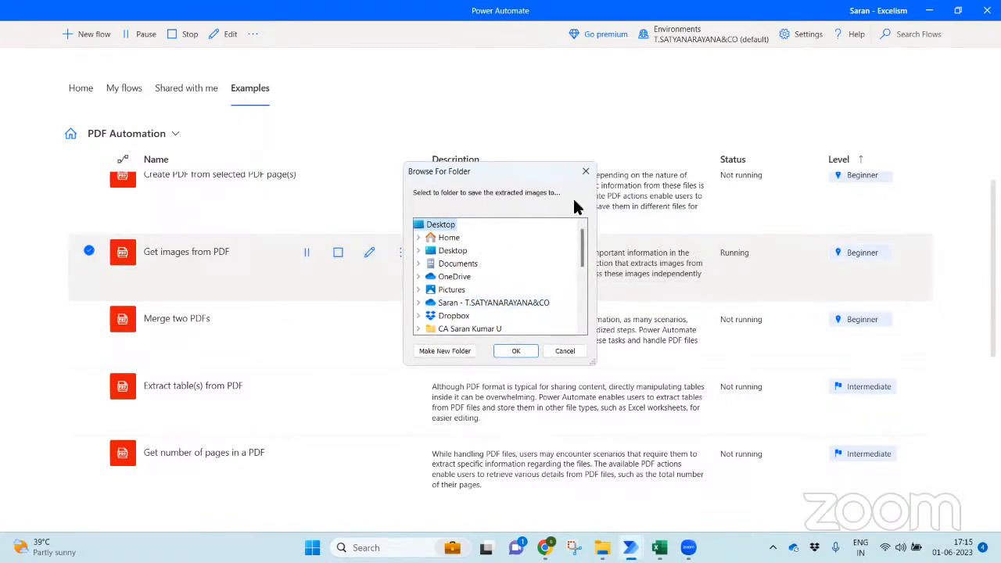
{"action": "scroll", "coordinate": [581, 266], "scroll_direction": "down", "scroll_amount": 1}
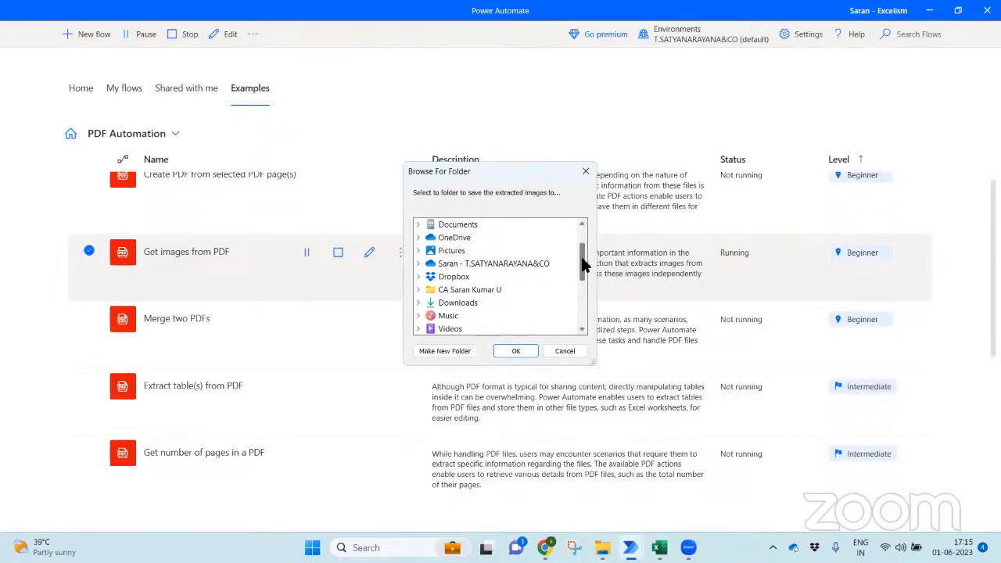
{"action": "left_click", "coordinate": [418, 289]}
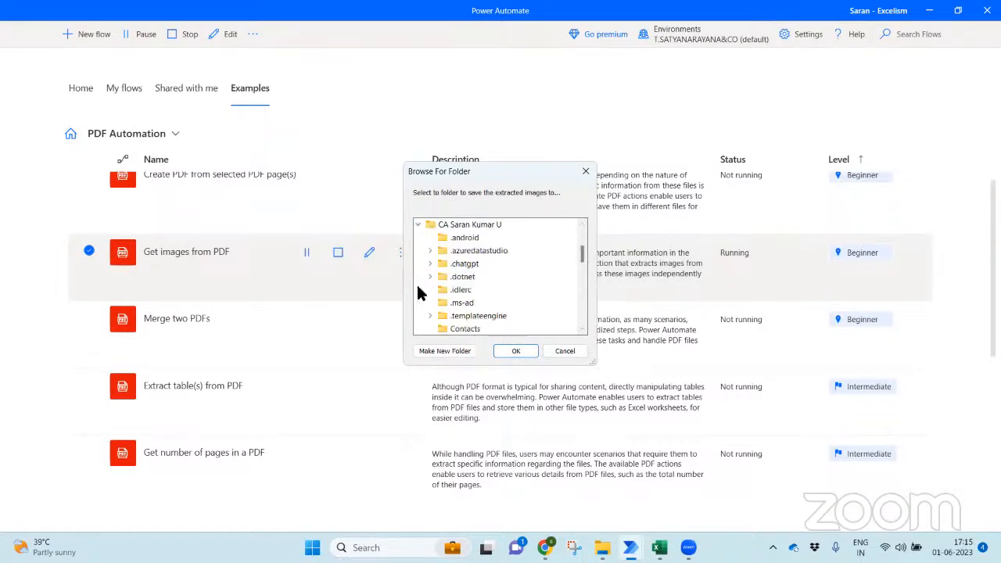
{"action": "scroll", "coordinate": [578, 258], "scroll_direction": "down", "scroll_amount": 1}
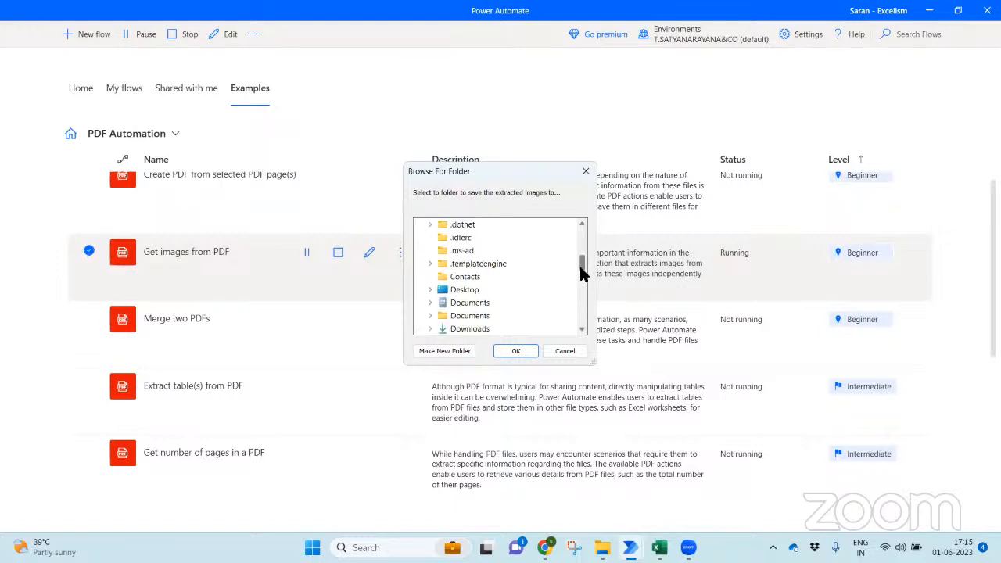
{"action": "scroll", "coordinate": [582, 260], "scroll_direction": "up", "scroll_amount": 1}
{"action": "scroll", "coordinate": [582, 260], "scroll_direction": "up", "scroll_amount": 1}
{"action": "left_click", "coordinate": [418, 237]}
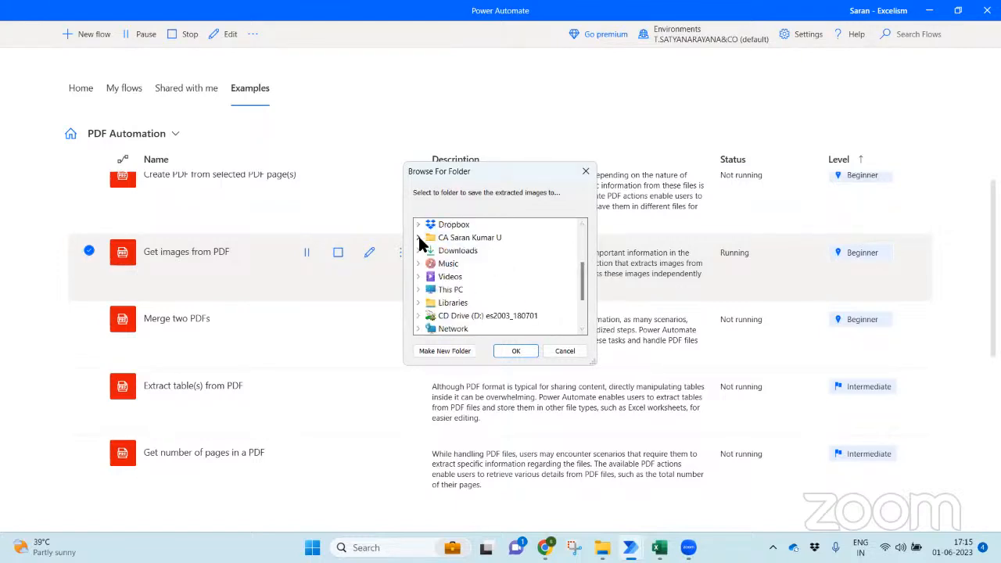
{"action": "left_click", "coordinate": [418, 224]}
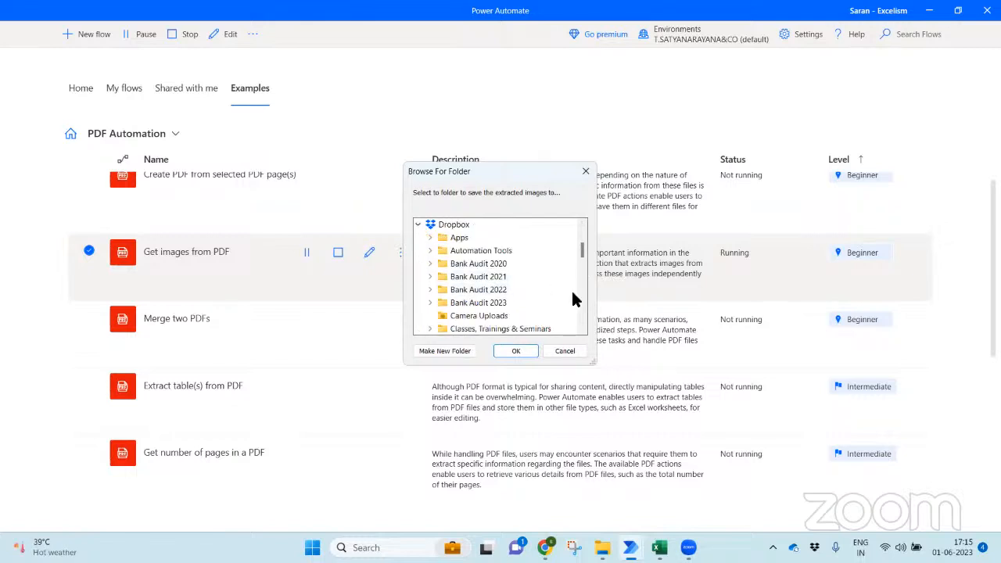
{"action": "left_click_drag", "start_coordinate": [579, 243], "coordinate": [578, 285]}
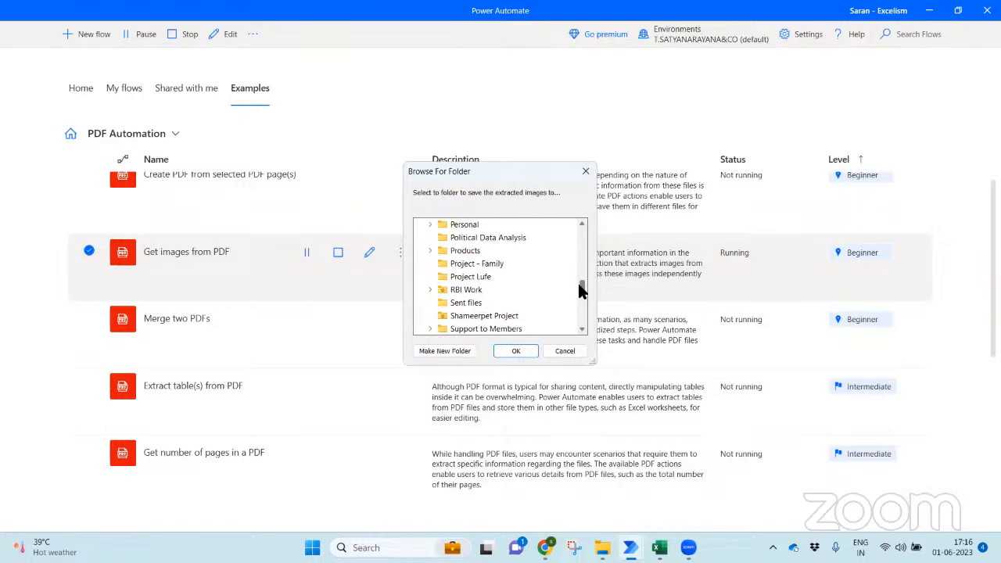
- Set Products > Excelism > Thursday for Technology > Office Essentials > PDFs > Infosys as the image destination
{"action": "left_click", "coordinate": [429, 249]}
{"action": "left_click", "coordinate": [442, 276]}
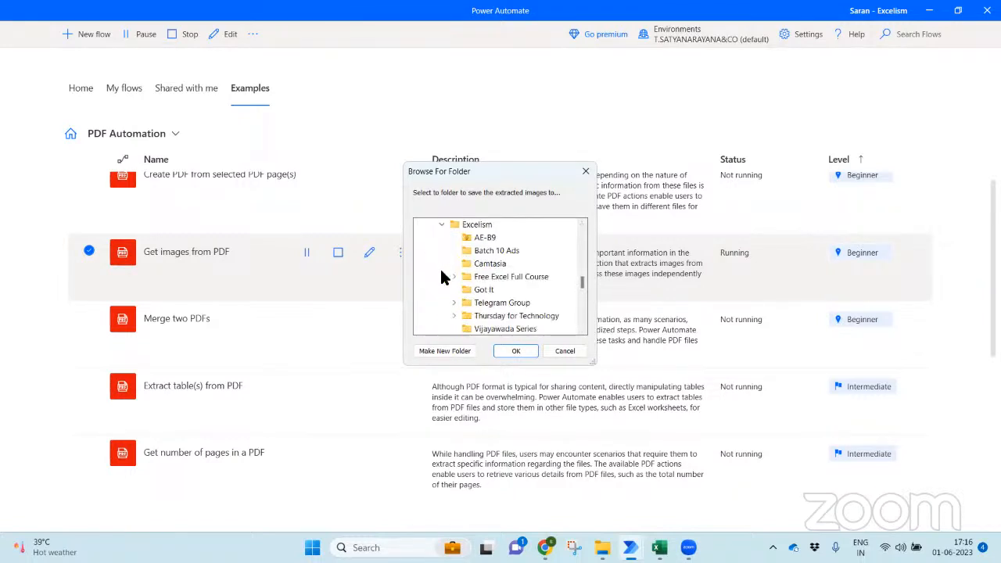
{"action": "left_click", "coordinate": [454, 315]}
{"action": "left_click_drag", "start_coordinate": [579, 276], "coordinate": [581, 286]}
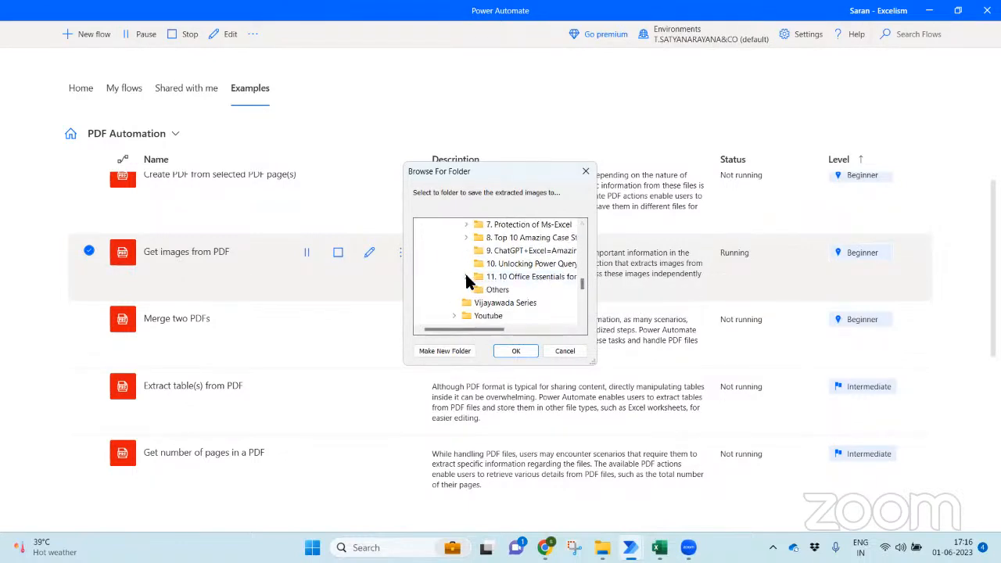
{"action": "left_click", "coordinate": [466, 277]}
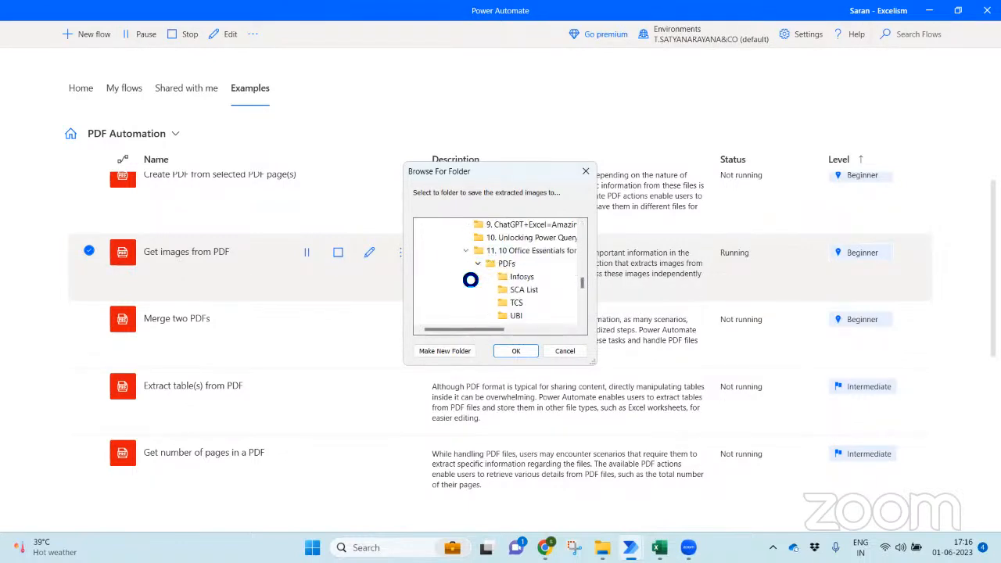
{"action": "left_click", "coordinate": [522, 278]}
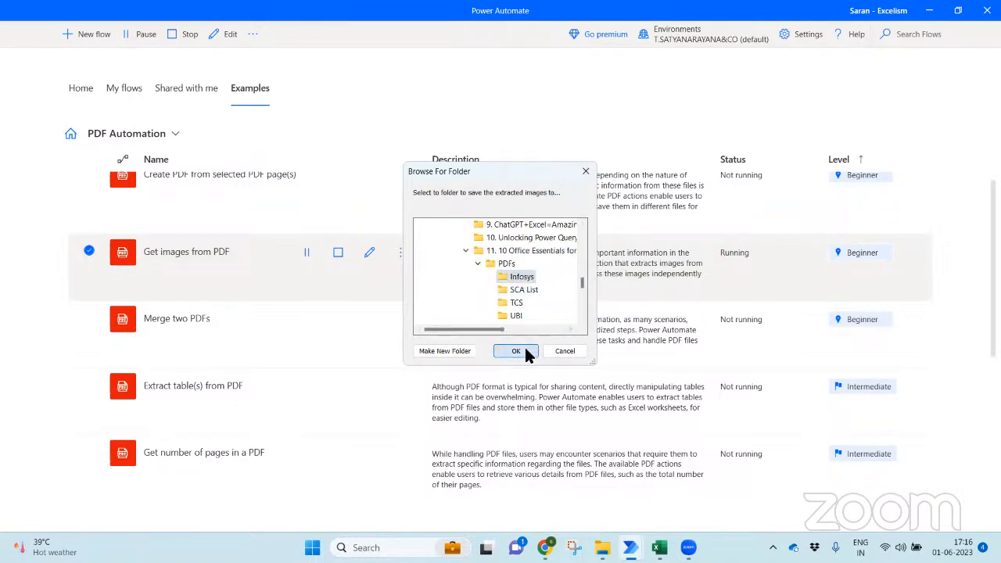
{"action": "left_click", "coordinate": [524, 349]}
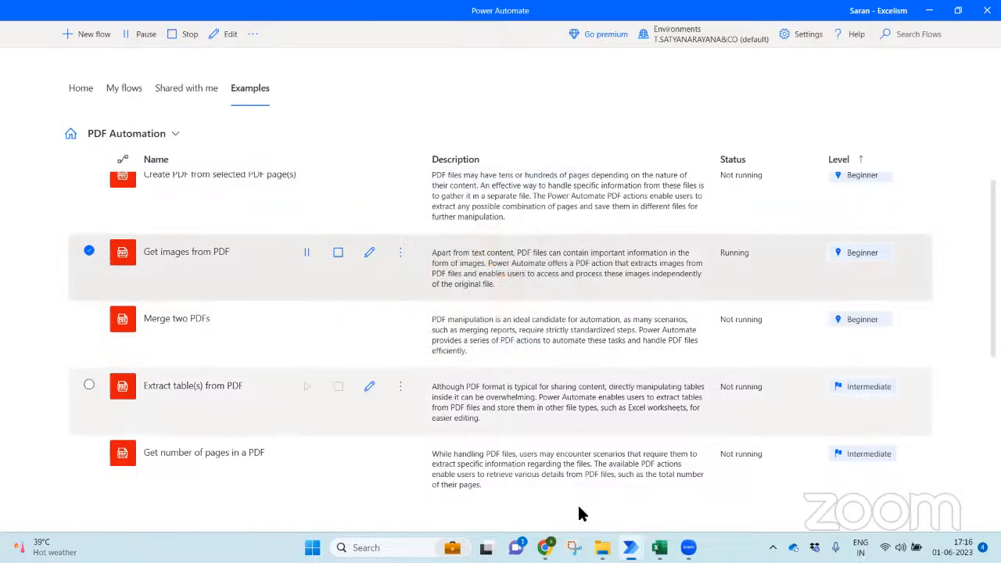
{"action": "left_click", "coordinate": [597, 543]}
- Check the 80 extracted images (PDF Image_0 to PDF Image_79) in Infosys, then return to PDFs
{"action": "double_click", "coordinate": [287, 119]}
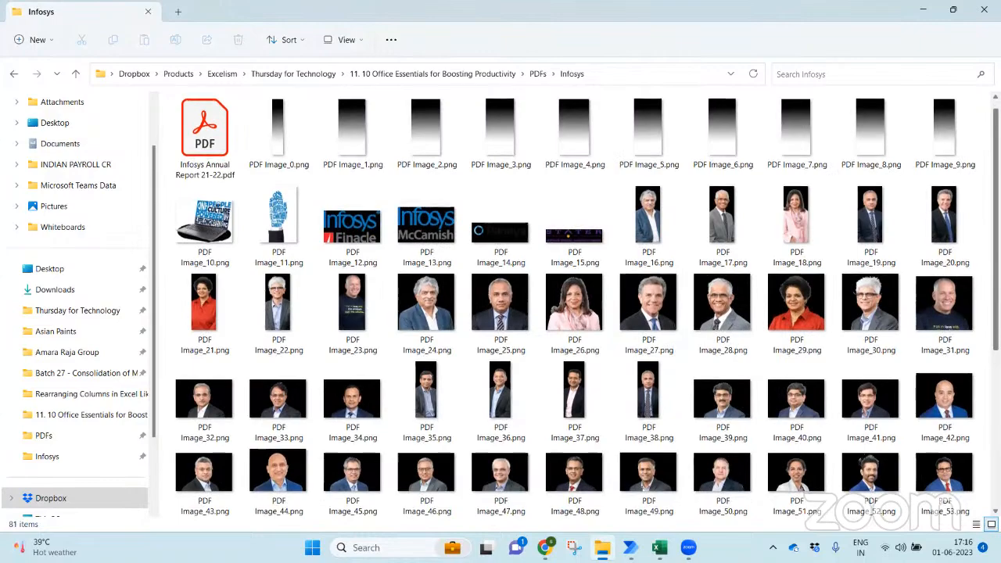
{"action": "scroll", "coordinate": [586, 305], "scroll_direction": "down", "scroll_amount": 3}
{"action": "scroll", "coordinate": [574, 305], "scroll_direction": "up", "scroll_amount": 3}
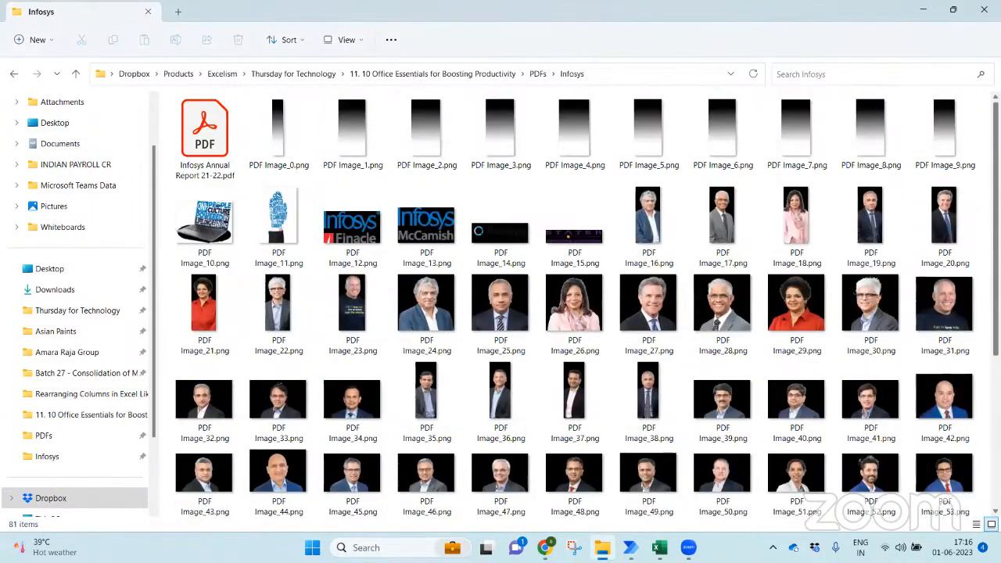
{"action": "scroll", "coordinate": [574, 304], "scroll_direction": "down", "scroll_amount": 5}
{"action": "scroll", "coordinate": [575, 305], "scroll_direction": "up", "scroll_amount": 1}
{"action": "scroll", "coordinate": [575, 305], "scroll_direction": "up", "scroll_amount": 3}
{"action": "scroll", "coordinate": [574, 305], "scroll_direction": "down", "scroll_amount": 4}
{"action": "scroll", "coordinate": [547, 305], "scroll_direction": "up", "scroll_amount": 4}
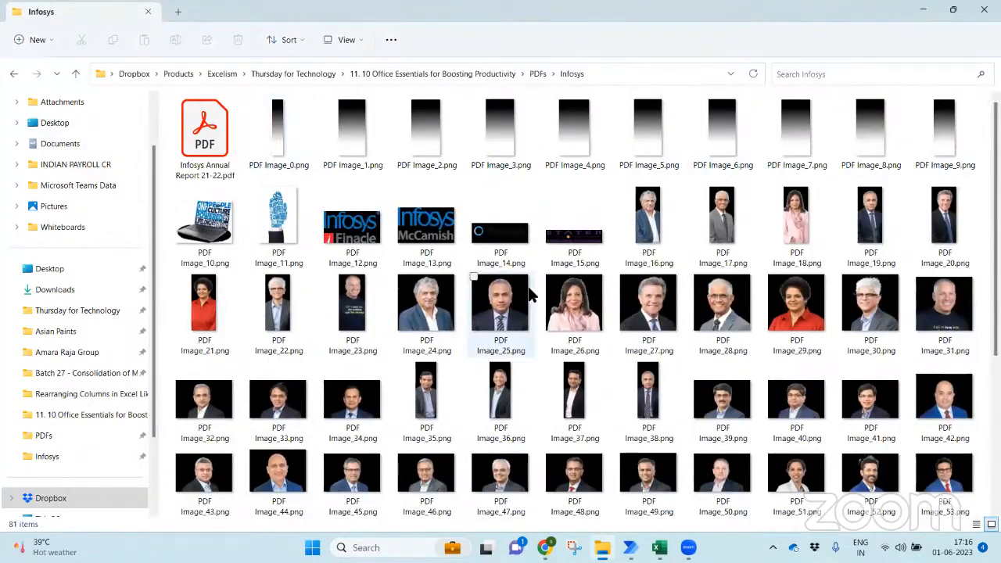
{"action": "scroll", "coordinate": [913, 154], "scroll_direction": "down", "scroll_amount": 1}
{"action": "scroll", "coordinate": [913, 154], "scroll_direction": "up", "scroll_amount": 1}
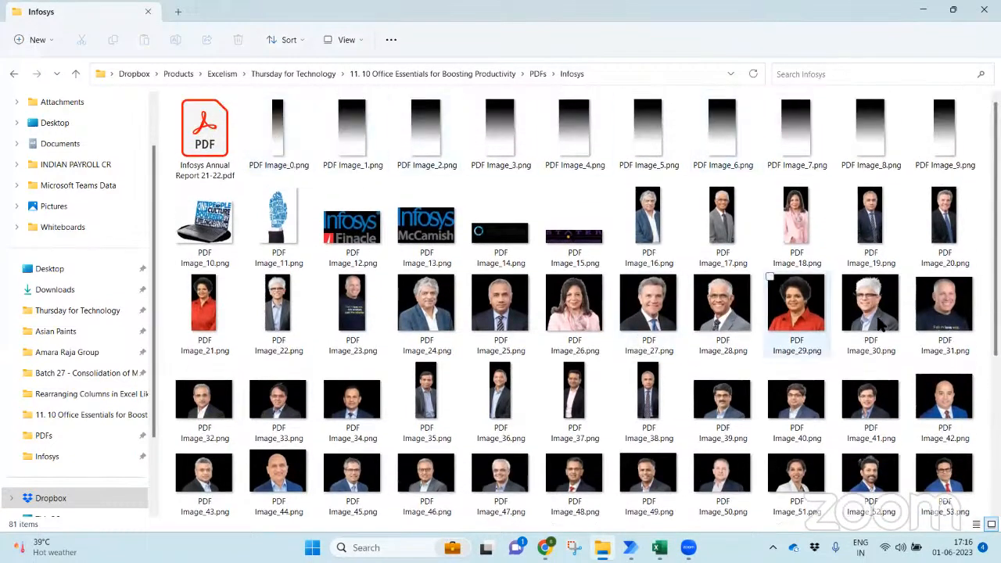
{"action": "mouse_move", "coordinate": [995, 262]}
{"action": "left_mouse_down"}
{"action": "mouse_move", "coordinate": [995, 405]}
{"action": "mouse_move", "coordinate": [995, 261]}
{"action": "left_mouse_up"}
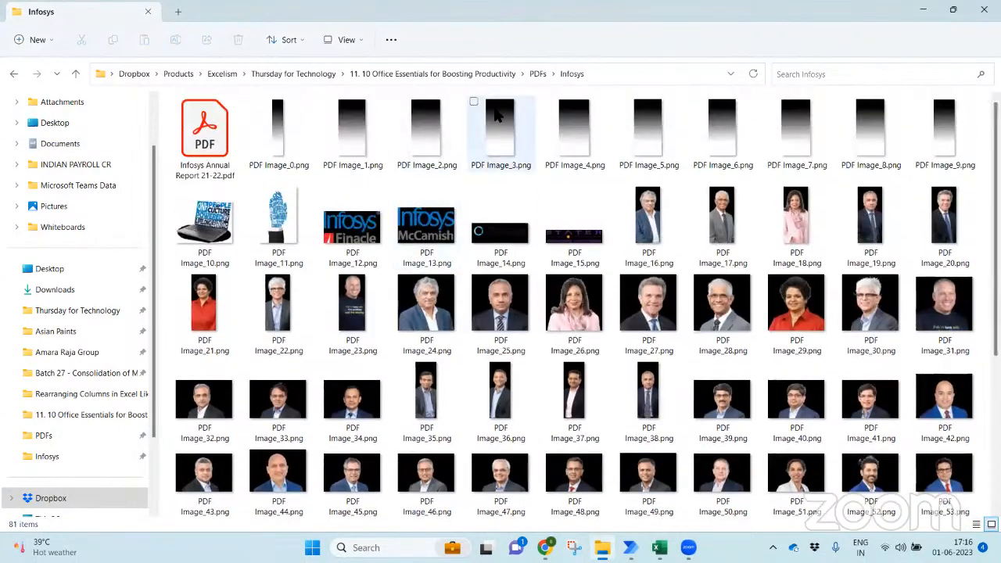
{"action": "left_click", "coordinate": [538, 73]}
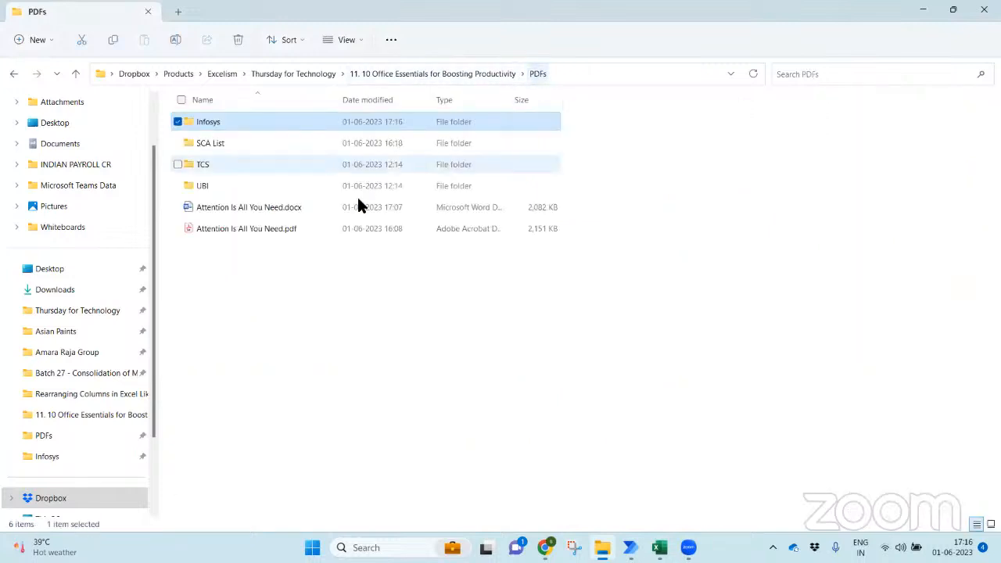
- View TCS Annual Report 21-22.pdf from the TCS folder in Acrobat, close it, and return to Power Automate
{"action": "double_click", "coordinate": [302, 172]}
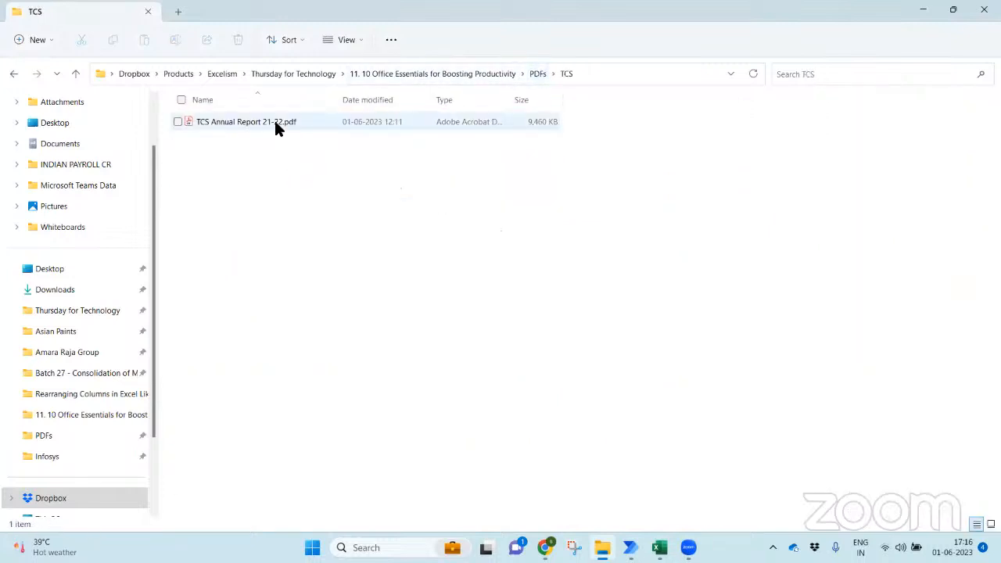
{"action": "left_click", "coordinate": [275, 124]}
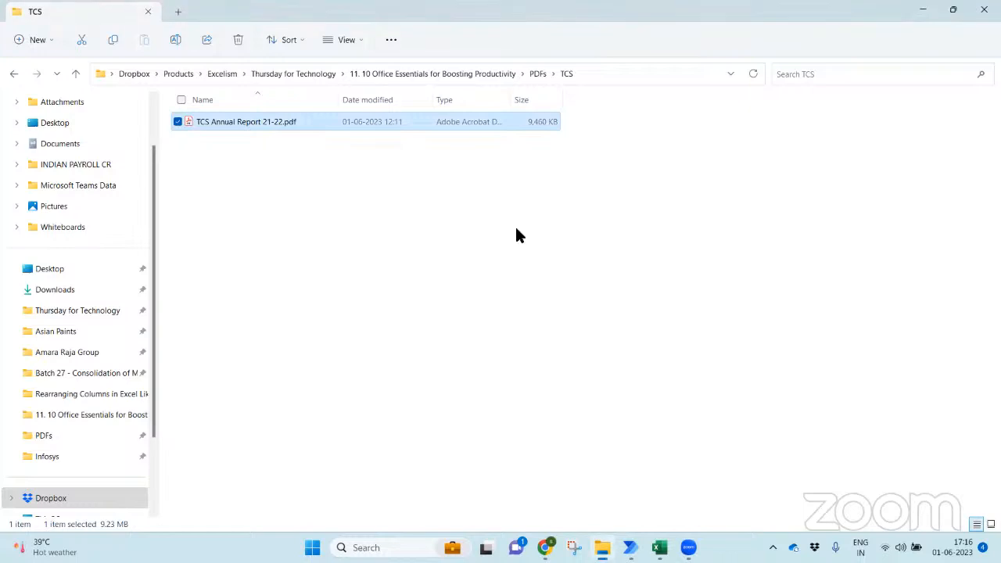
{"action": "key", "text": "Return"}
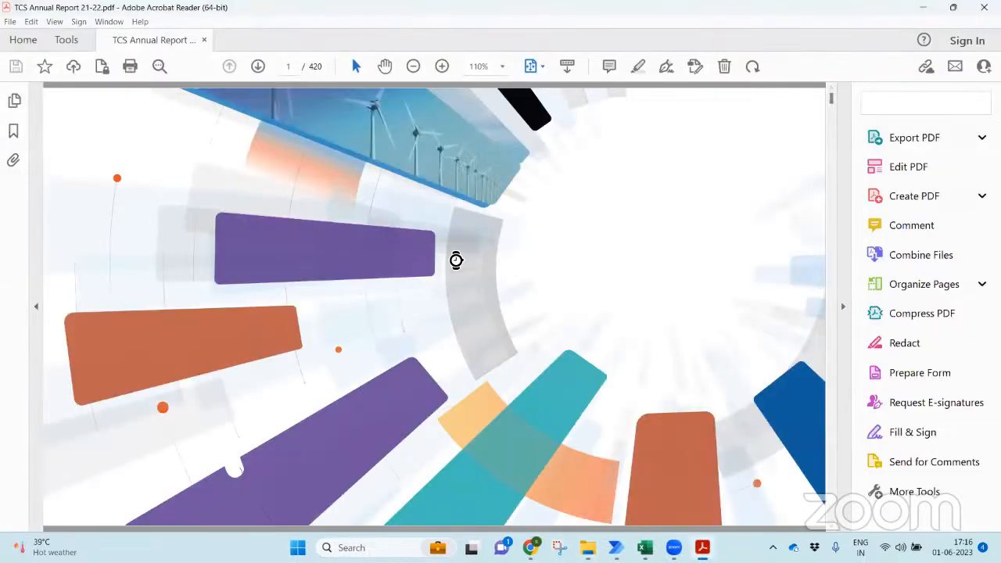
{"action": "key", "text": "alt+F4"}
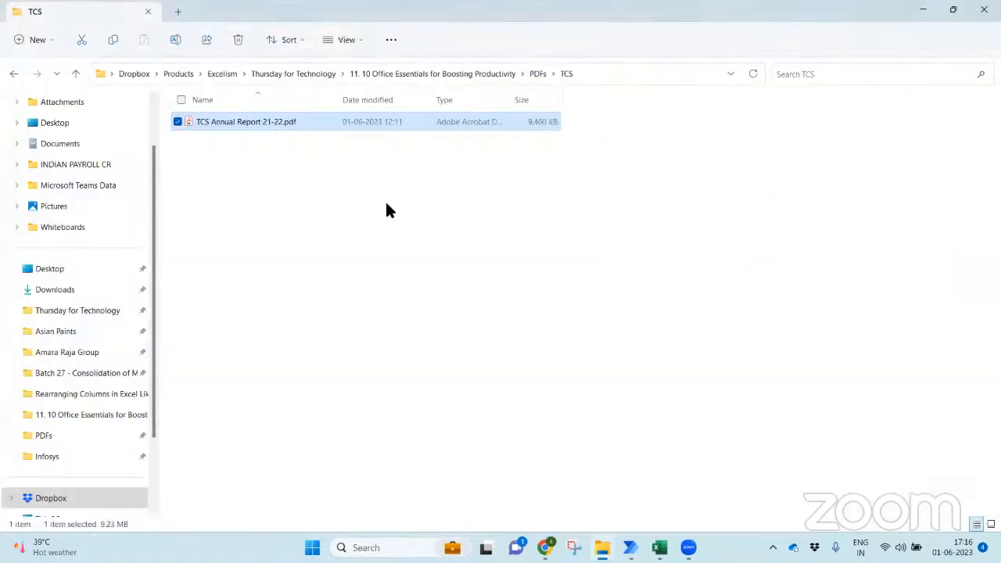
{"action": "mouse_move", "coordinate": [659, 547]}
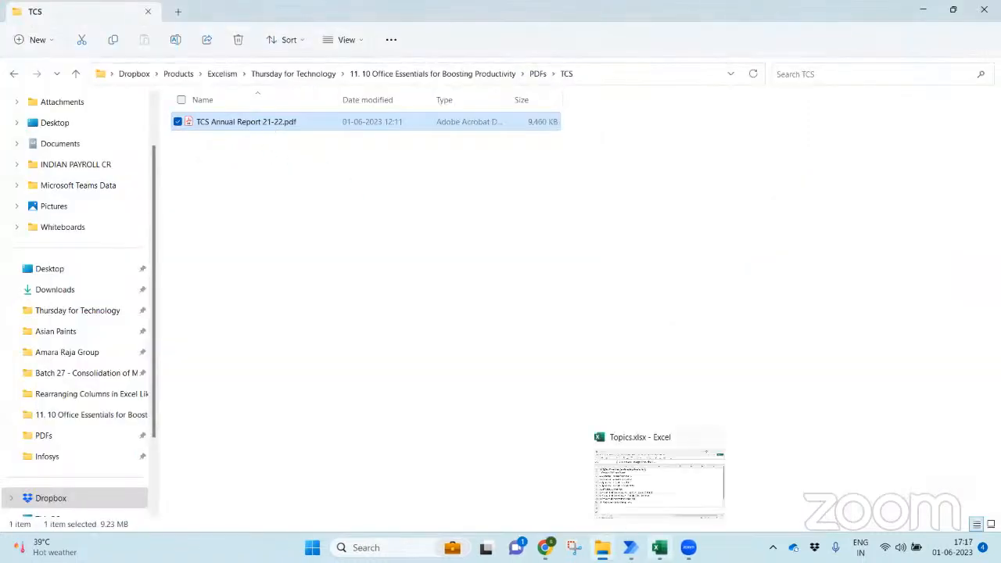
{"action": "left_click", "coordinate": [629, 547]}
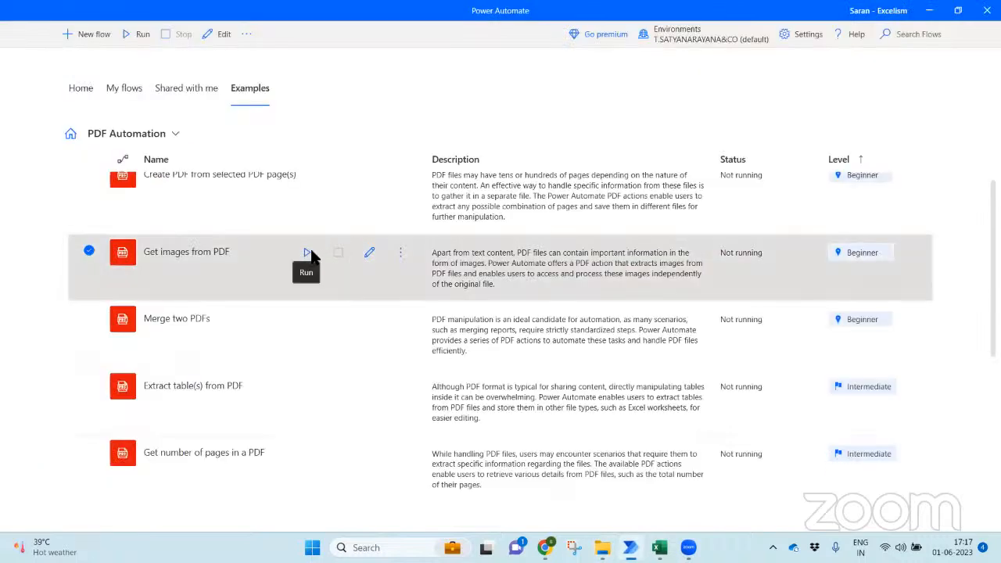
- Rerun the Get images from PDF flow and resize File Explorer to sit beside its dialog
{"action": "left_click", "coordinate": [308, 252]}
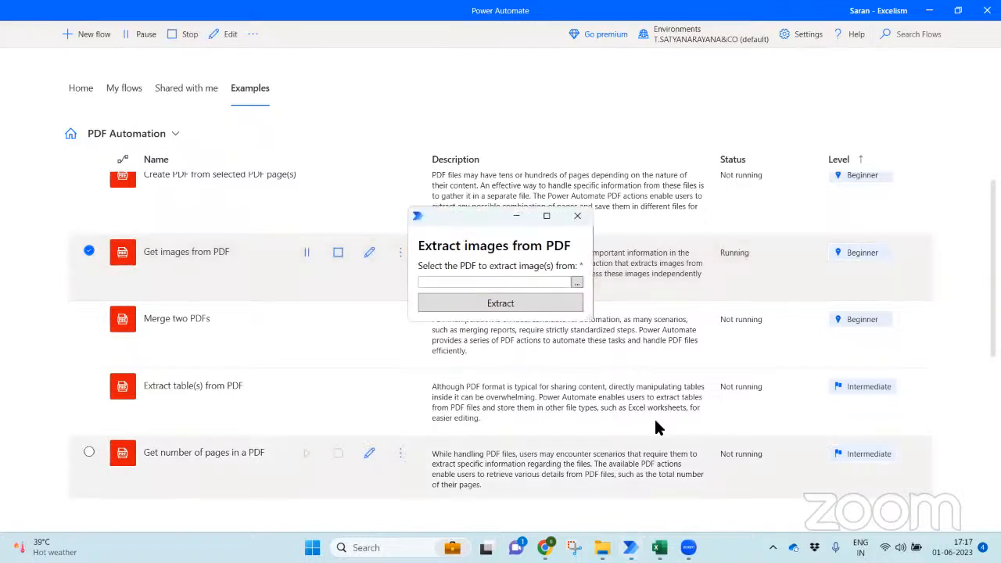
{"action": "left_click", "coordinate": [602, 547]}
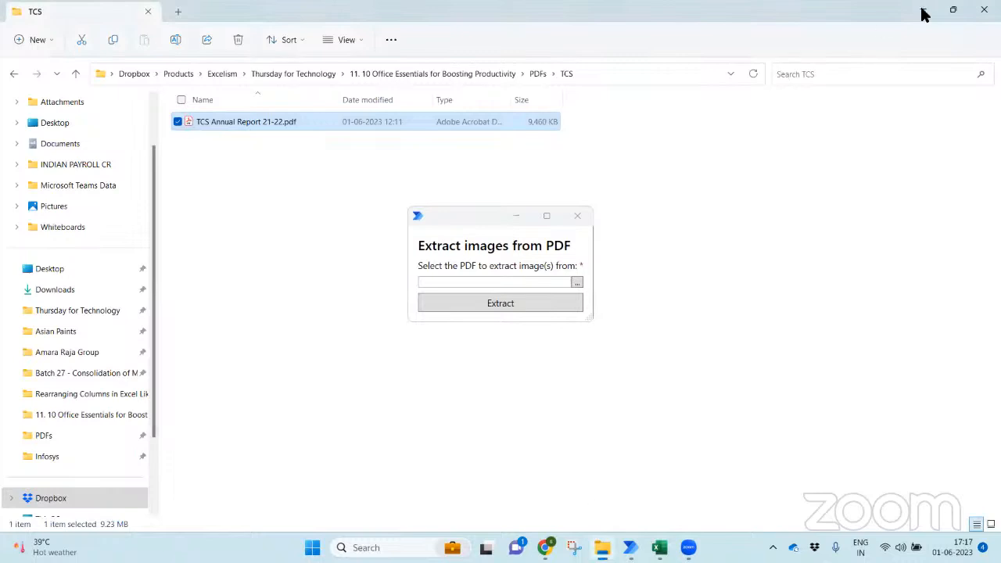
{"action": "left_click", "coordinate": [951, 11]}
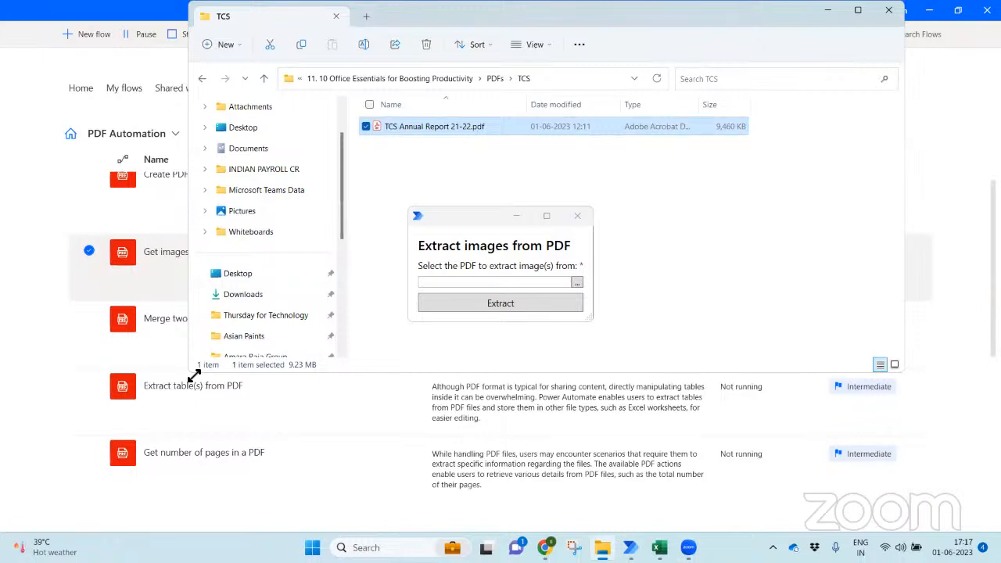
{"action": "left_click_drag", "start_coordinate": [194, 376], "coordinate": [644, 502]}
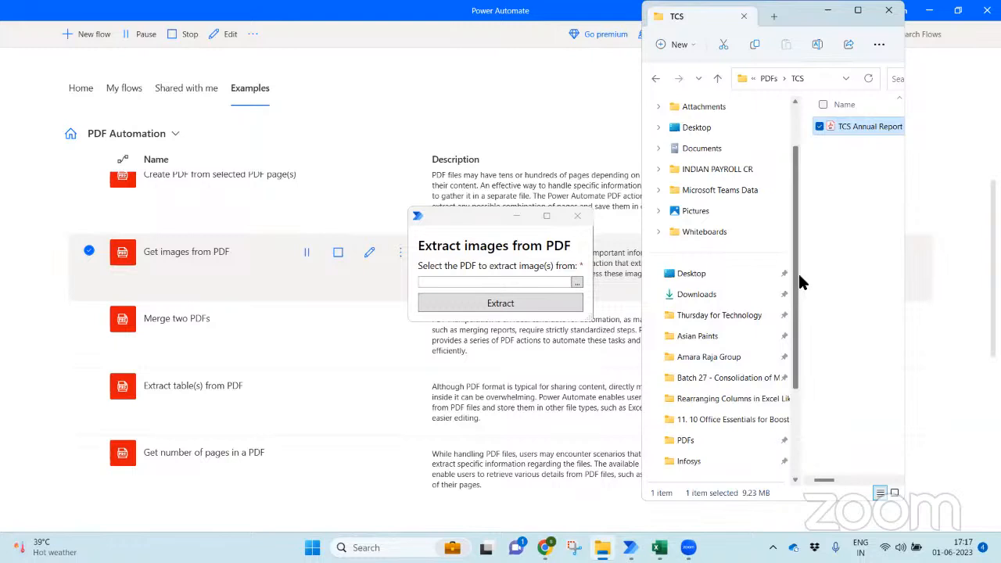
{"action": "left_click_drag", "start_coordinate": [803, 270], "coordinate": [694, 261]}
- Choose TCS Annual Report 21-22.pdf as the source by pasting the TCS folder path into the picker
{"action": "left_click", "coordinate": [576, 282]}
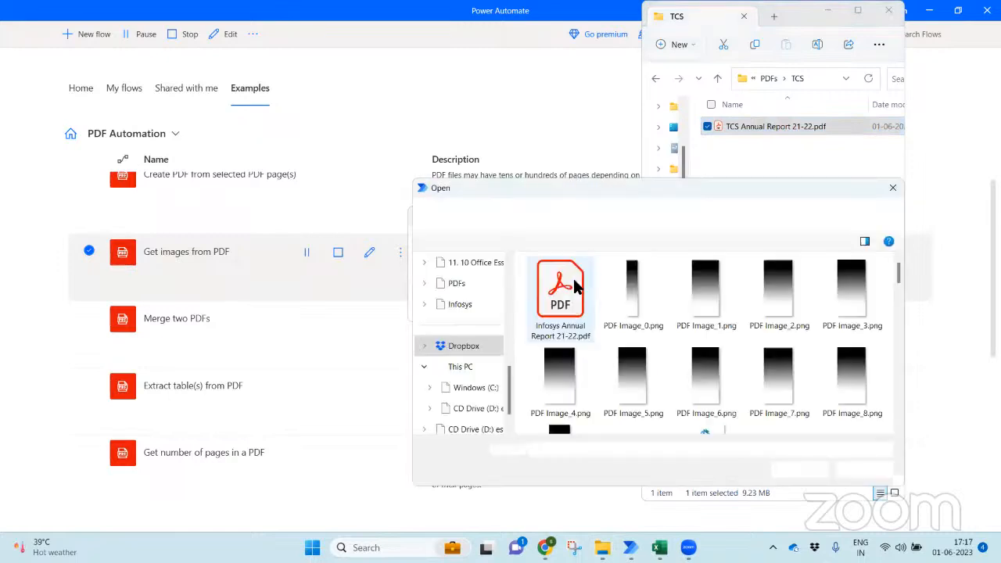
{"action": "left_click", "coordinate": [829, 76]}
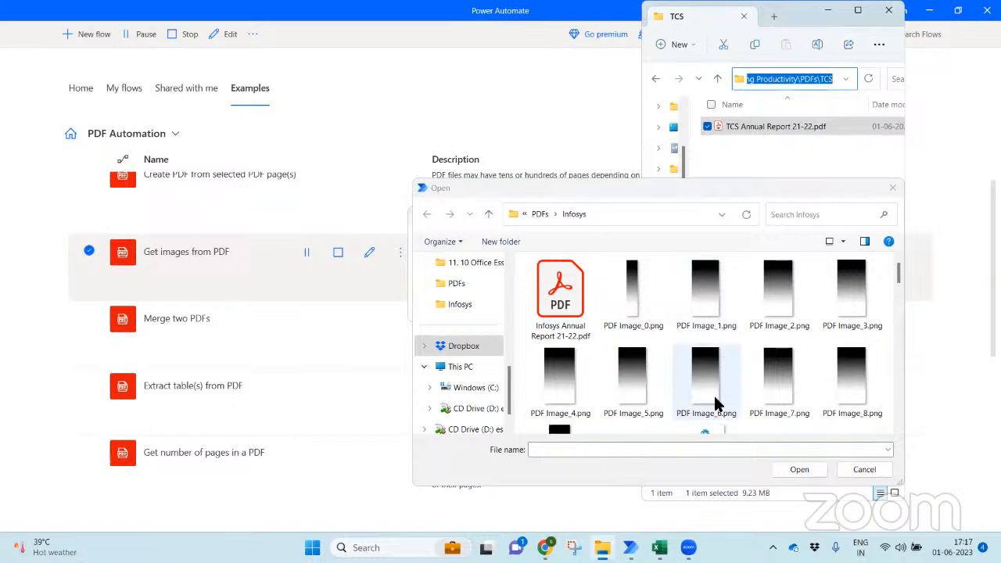
{"action": "left_click", "coordinate": [738, 448]}
{"action": "key", "text": "ctrl+v"}
{"action": "key", "text": "Return"}
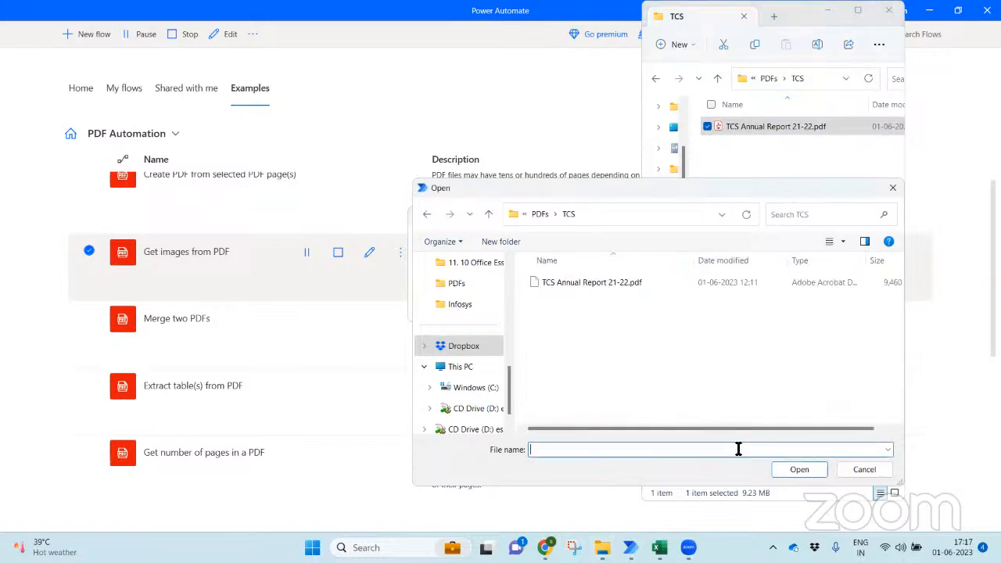
{"action": "double_click", "coordinate": [593, 277]}
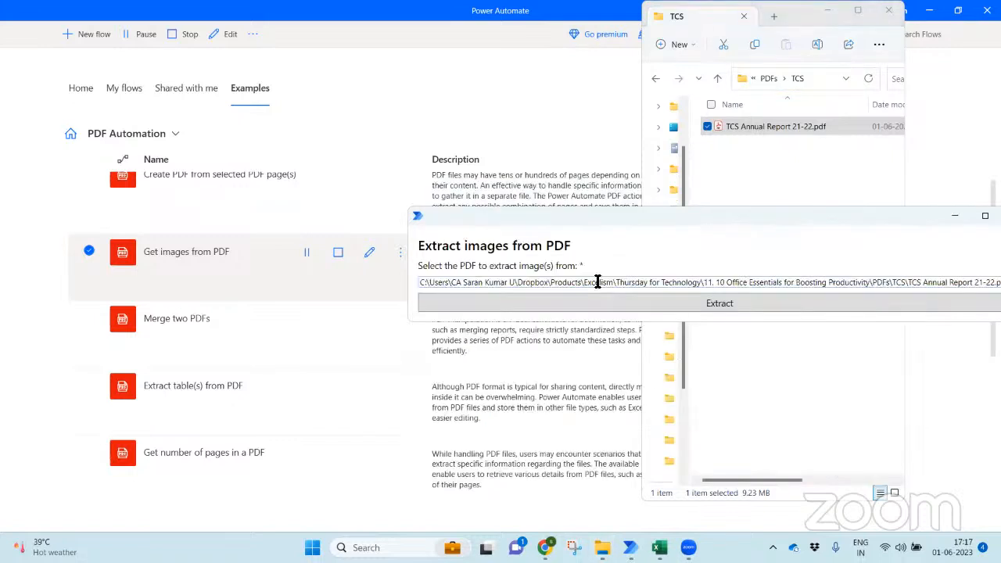
- Start extracting the images and expand the Dropbox folder in the Browse For Folder tree
{"action": "left_click", "coordinate": [625, 304]}
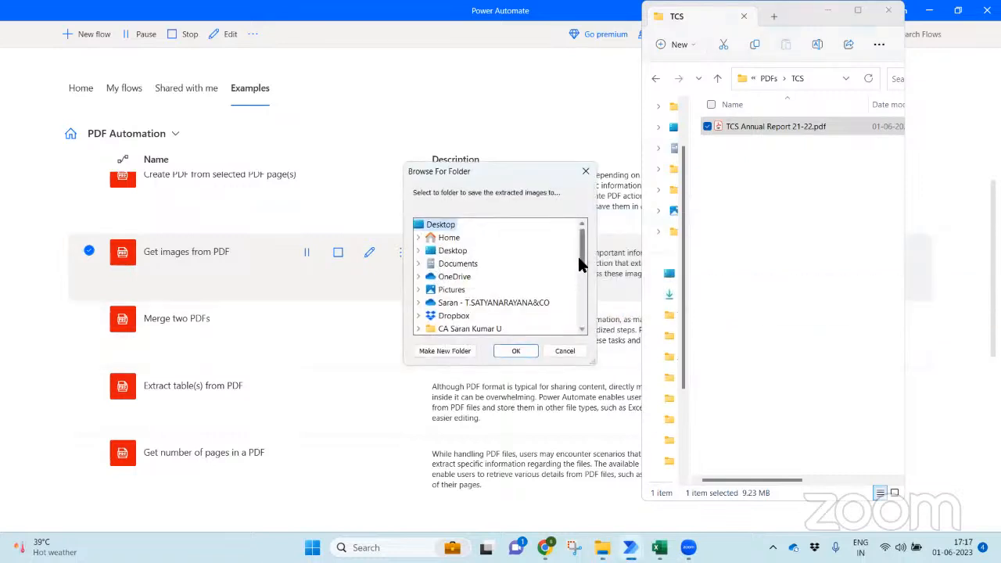
{"action": "left_click_drag", "start_coordinate": [578, 261], "coordinate": [578, 264]}
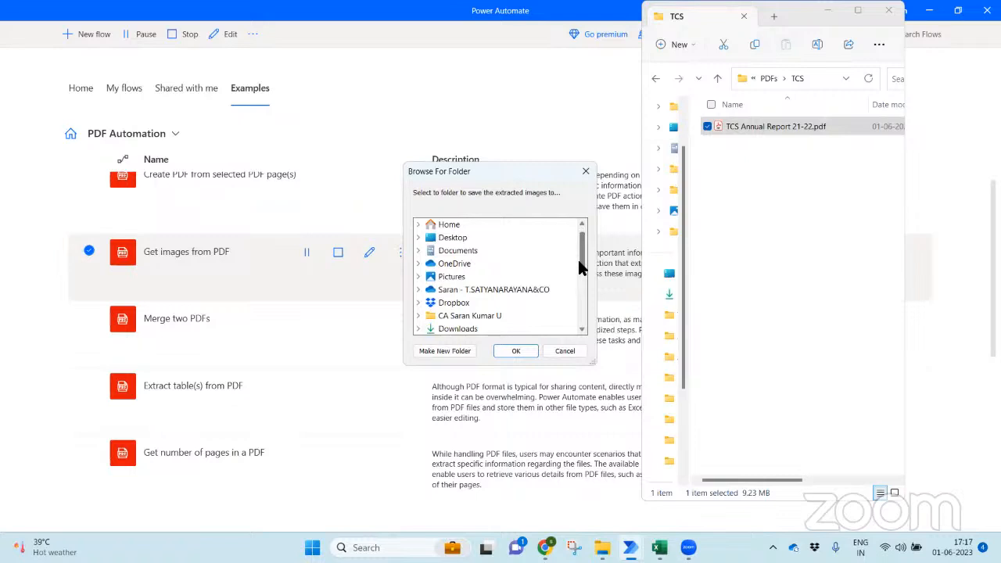
{"action": "left_click_drag", "start_coordinate": [577, 261], "coordinate": [573, 319]}
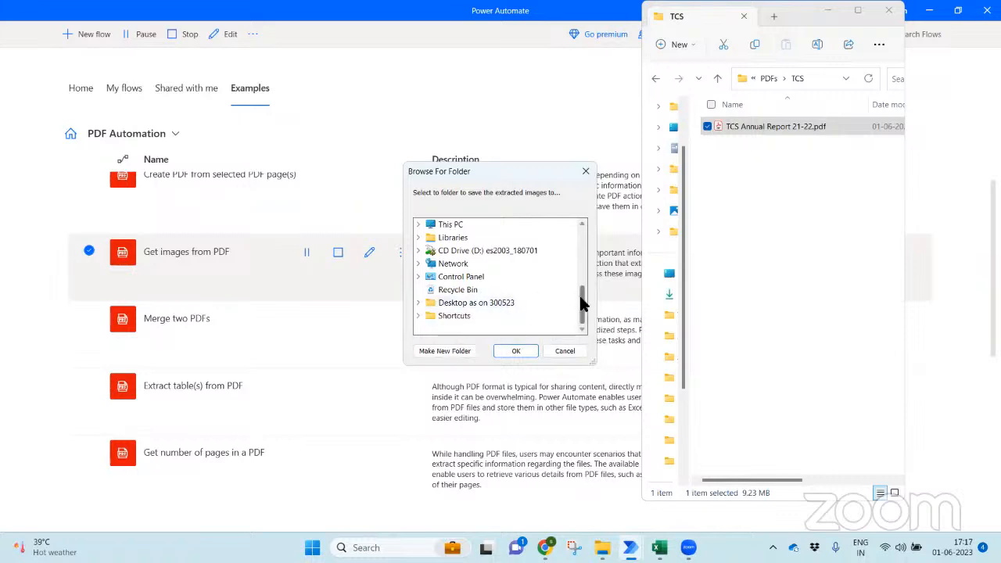
{"action": "left_click_drag", "start_coordinate": [583, 302], "coordinate": [587, 250]}
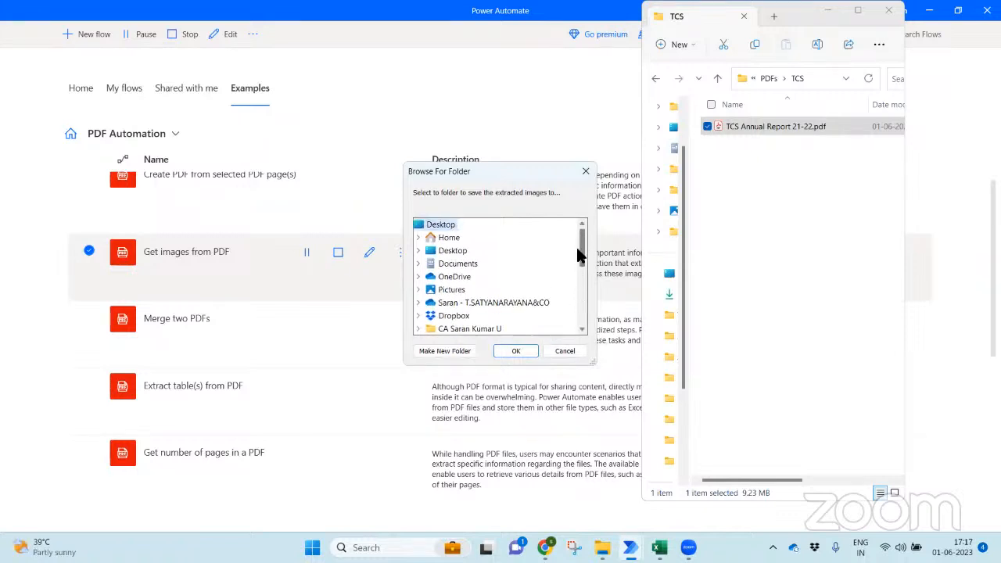
{"action": "left_click", "coordinate": [418, 250]}
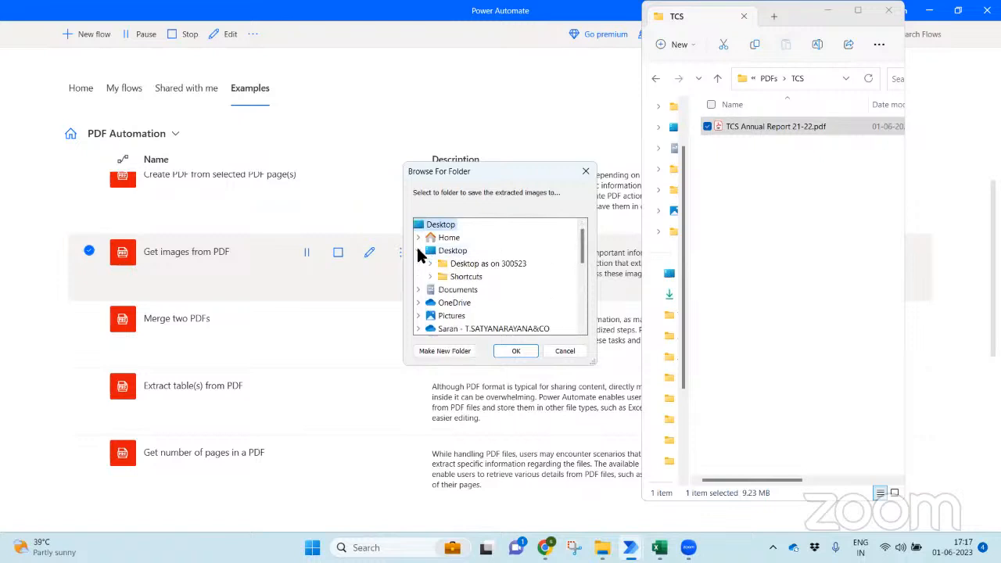
{"action": "left_click", "coordinate": [417, 250]}
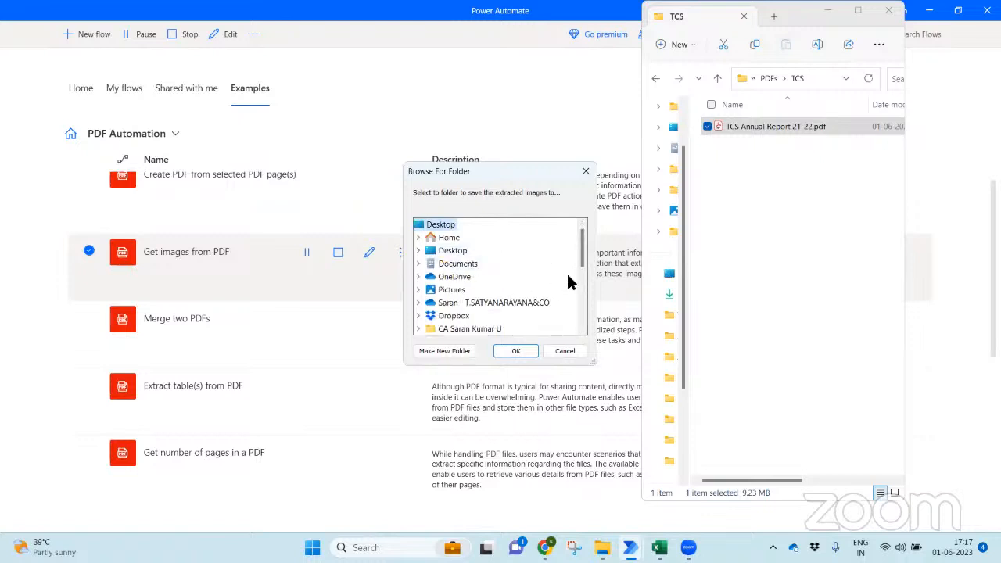
{"action": "left_click", "coordinate": [418, 316]}
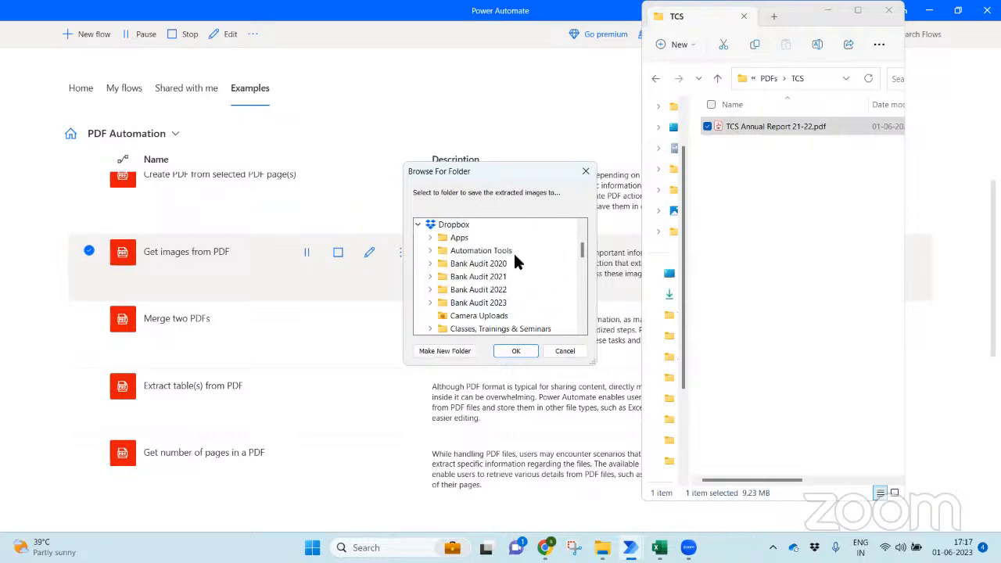
{"action": "double_click", "coordinate": [509, 262]}
{"action": "left_click", "coordinate": [429, 224]}
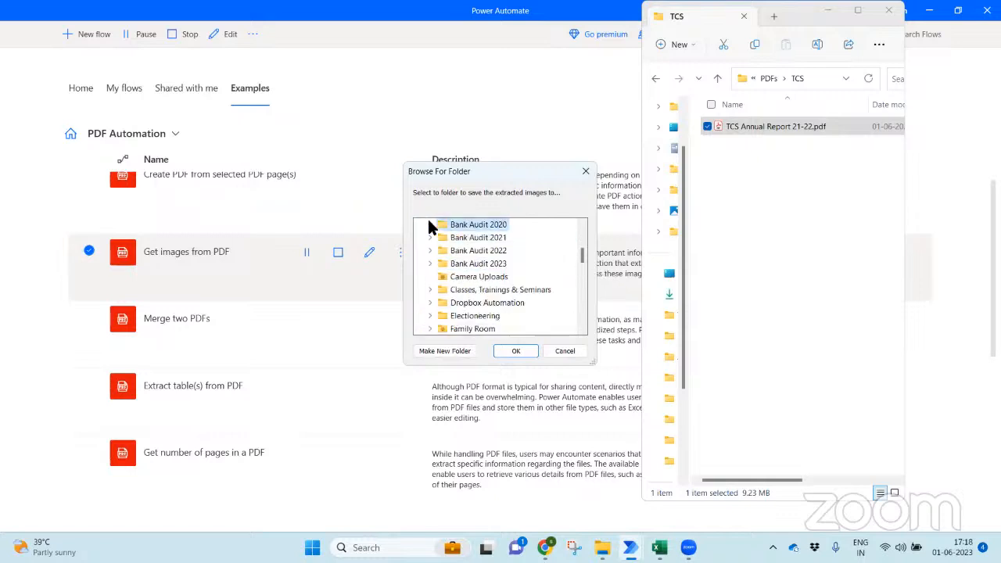
- Navigate Products > Excelism > Thursday for Technology > 11. 10 Office Essentials > PDFs and pick TCS as destination
{"action": "type", "text": "pro"}
{"action": "key", "text": "Right"}
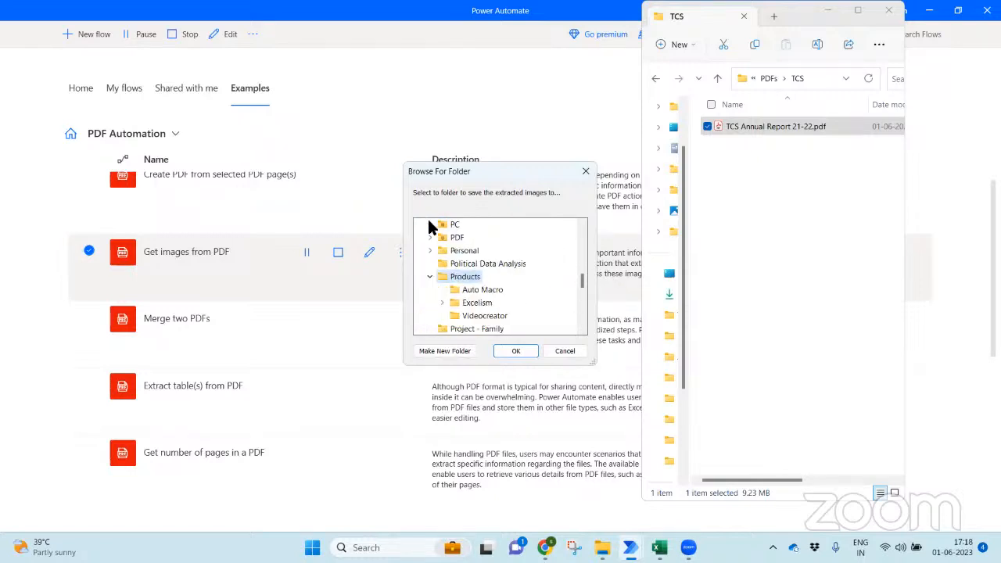
{"action": "key", "text": "Down"}
{"action": "key", "text": "Down"}
{"action": "key", "text": "Right"}
{"action": "key", "text": "Down"}
{"action": "key", "text": "Down"}
{"action": "type", "text": "th"}
{"action": "key", "text": "Right"}
{"action": "key", "text": "Down"}
{"action": "key", "text": "Down"}
{"action": "key", "text": "Down"}
{"action": "key", "text": "Down"}
{"action": "key", "text": "Down"}
{"action": "key", "text": "Down"}
{"action": "key", "text": "Down"}
{"action": "key", "text": "Down"}
{"action": "key", "text": "Down"}
{"action": "key", "text": "Down"}
{"action": "key", "text": "Down"}
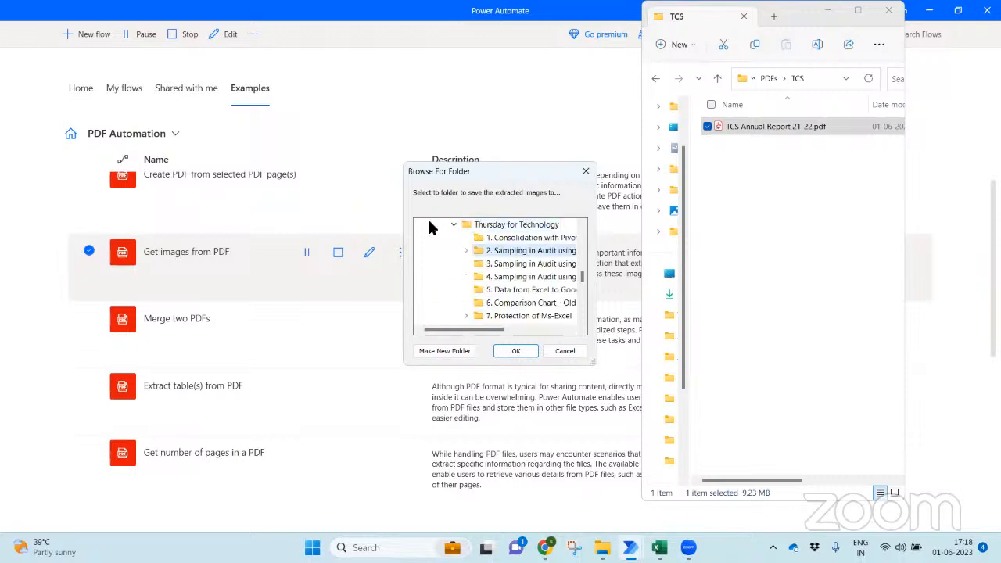
{"action": "key", "text": "Right"}
{"action": "key", "text": "Down"}
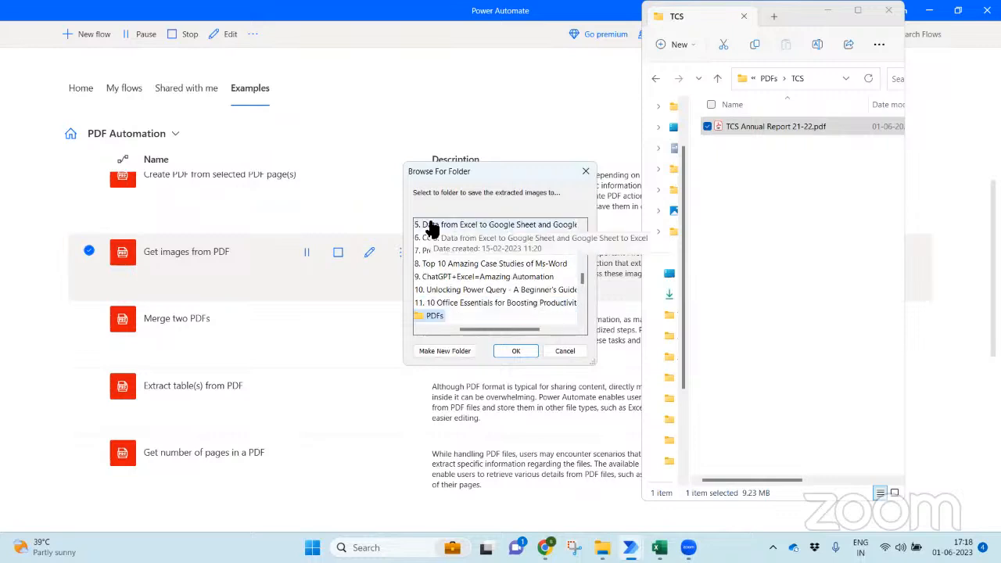
{"action": "key", "text": "Right"}
{"action": "key", "text": "Down"}
{"action": "key", "text": "Down"}
{"action": "key", "text": "Down"}
{"action": "key", "text": "Return"}
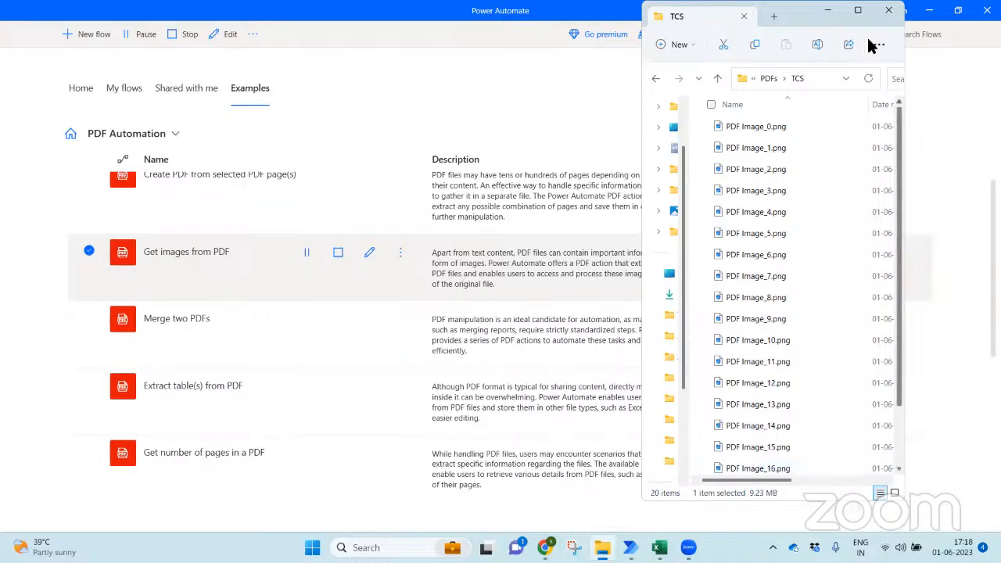
- Maximize the TCS folder window and browse the extracted images as Large icons thumbnails
{"action": "left_click", "coordinate": [858, 14]}
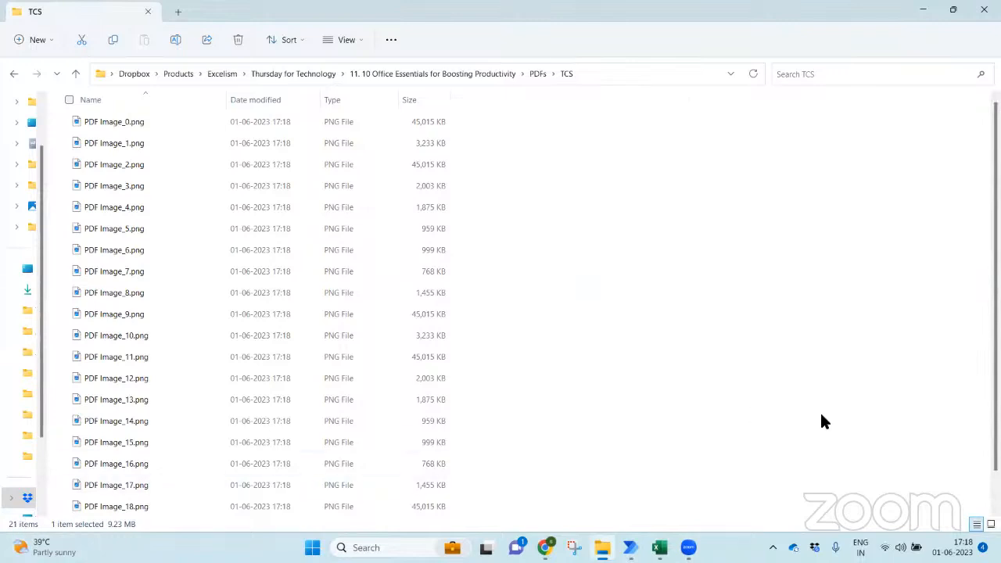
{"action": "left_click_drag", "start_coordinate": [995, 227], "coordinate": [995, 283]}
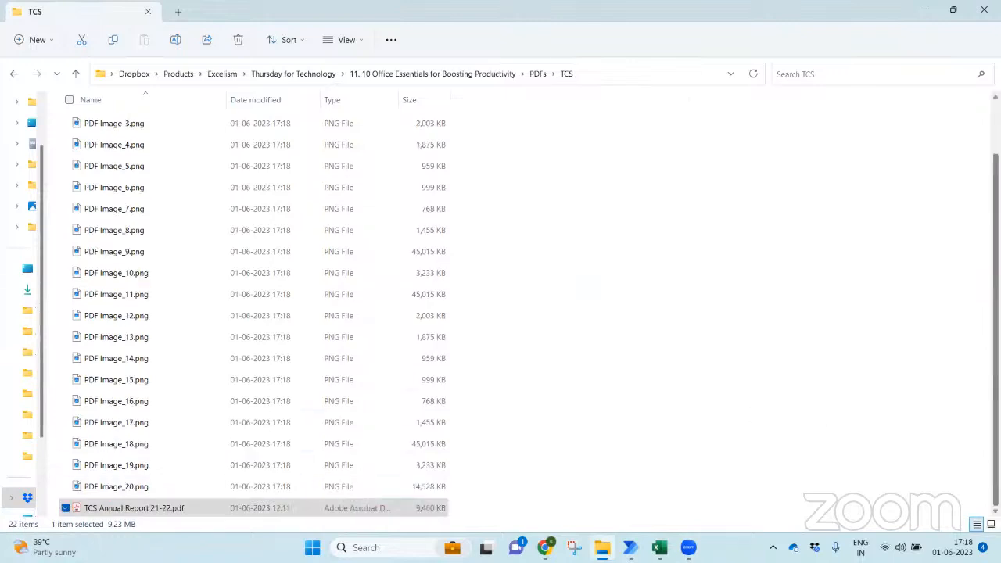
{"action": "left_click", "coordinate": [953, 10]}
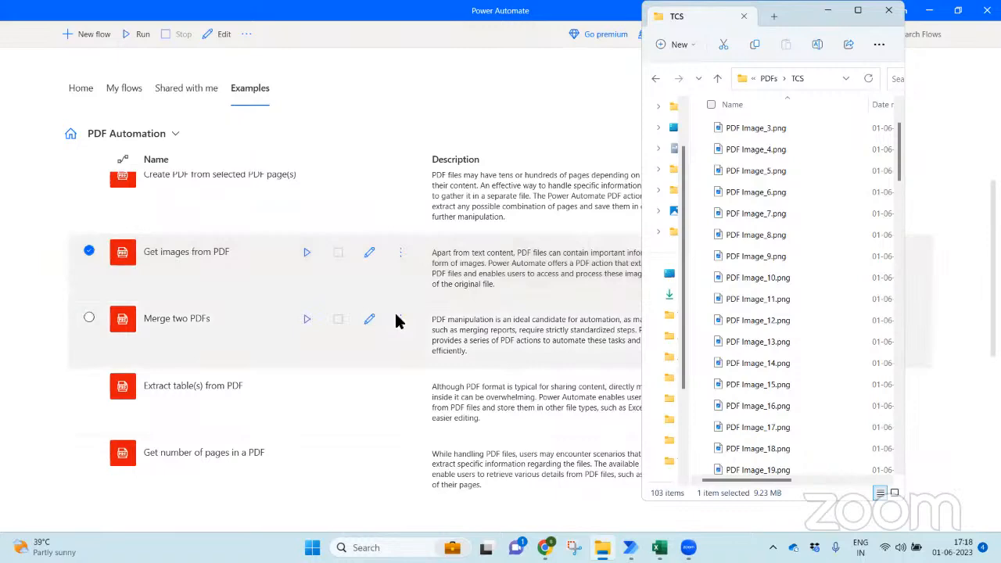
{"action": "left_click", "coordinate": [857, 12]}
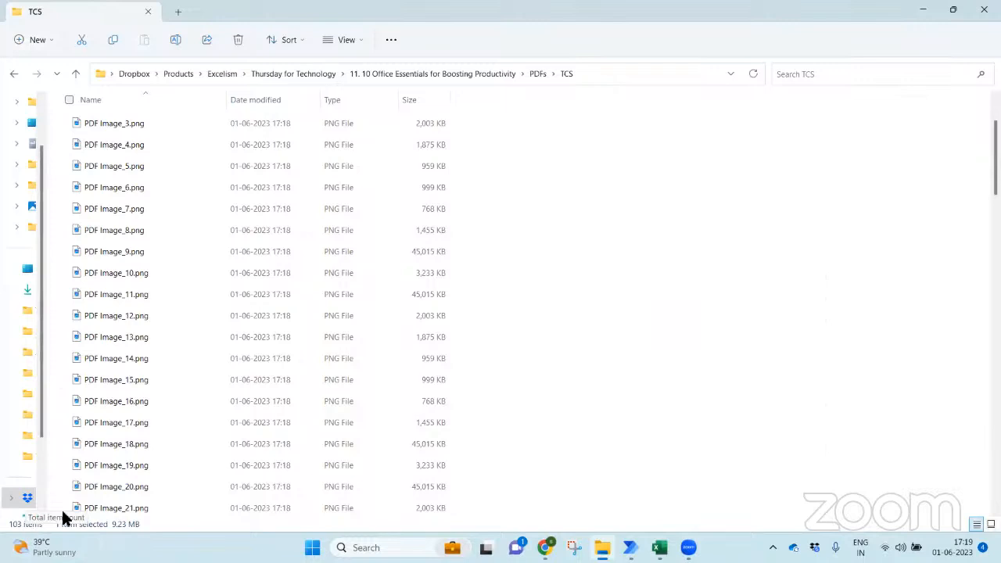
{"action": "scroll", "coordinate": [584, 138], "scroll_direction": "up", "scroll_amount": 2}
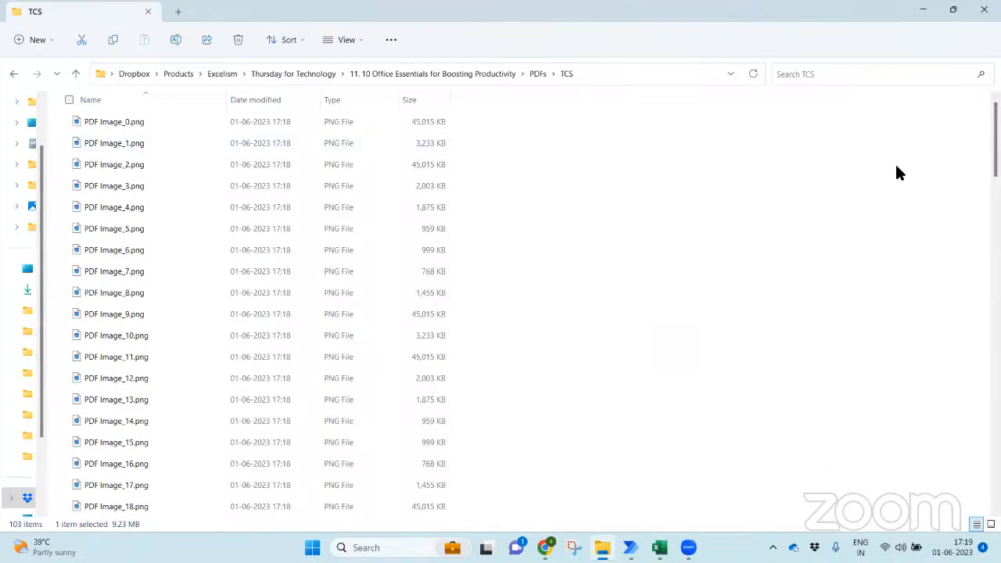
{"action": "left_click", "coordinate": [308, 37]}
{"action": "left_click", "coordinate": [350, 39]}
{"action": "left_click", "coordinate": [351, 40]}
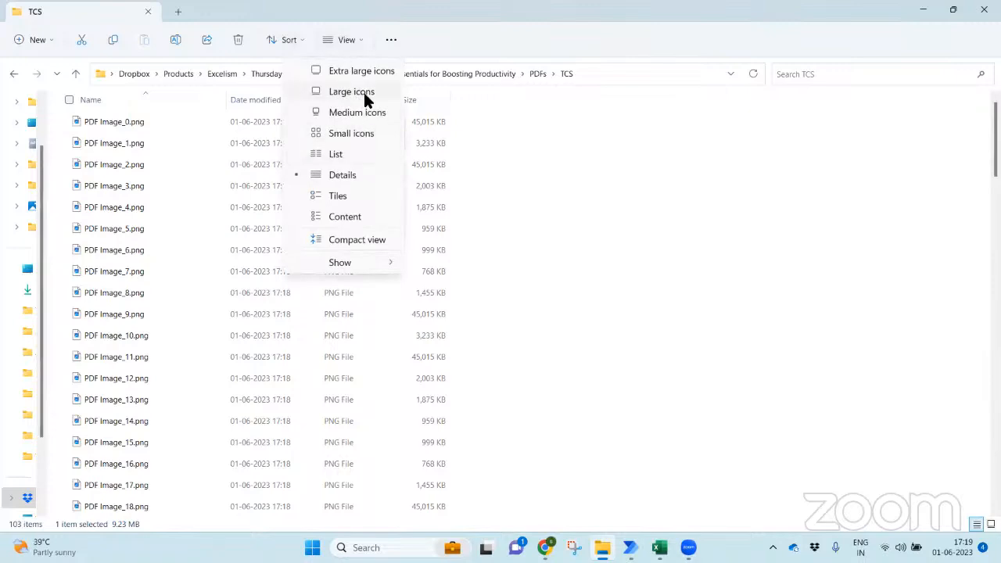
{"action": "left_click", "coordinate": [363, 94]}
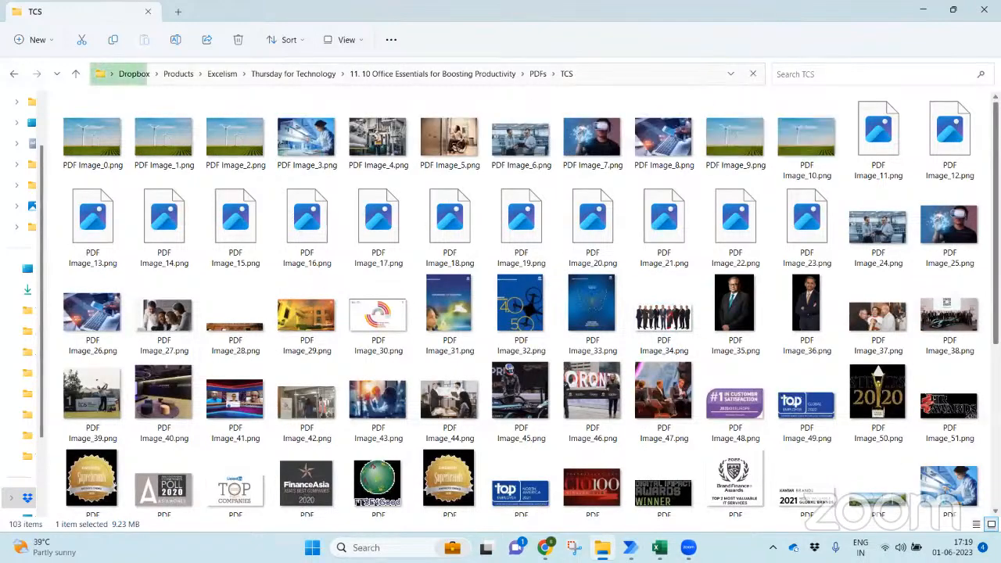
{"action": "scroll", "coordinate": [520, 304], "scroll_direction": "down", "scroll_amount": 1}
{"action": "scroll", "coordinate": [877, 465], "scroll_direction": "down", "scroll_amount": 5}
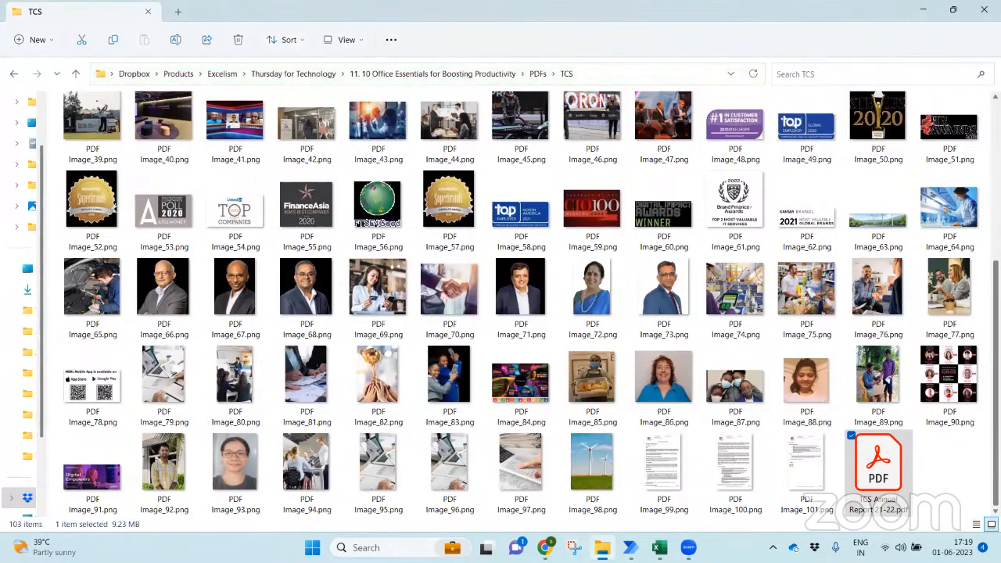
{"action": "scroll", "coordinate": [877, 465], "scroll_direction": "up", "scroll_amount": 6}
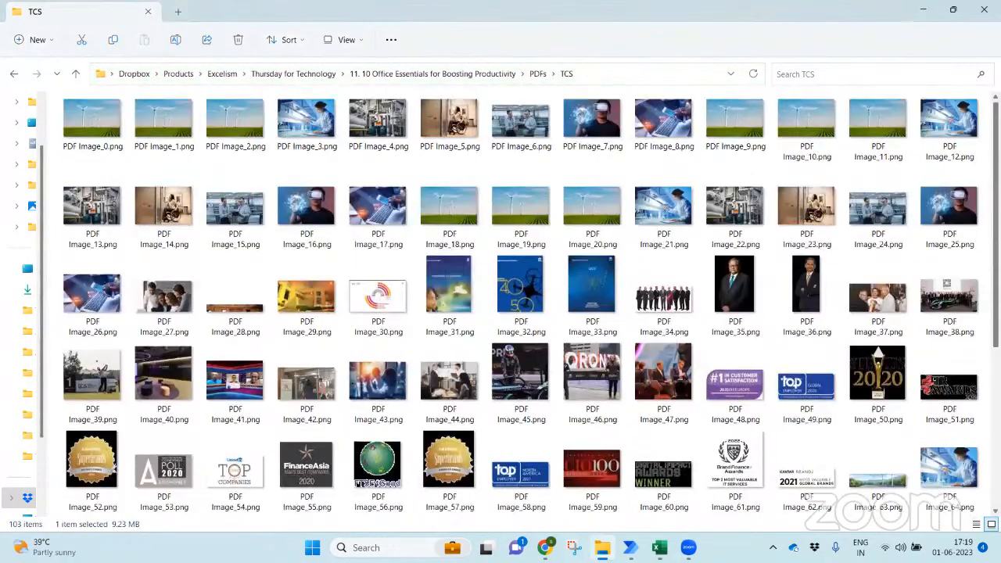
{"action": "scroll", "coordinate": [933, 447], "scroll_direction": "down", "scroll_amount": 6}
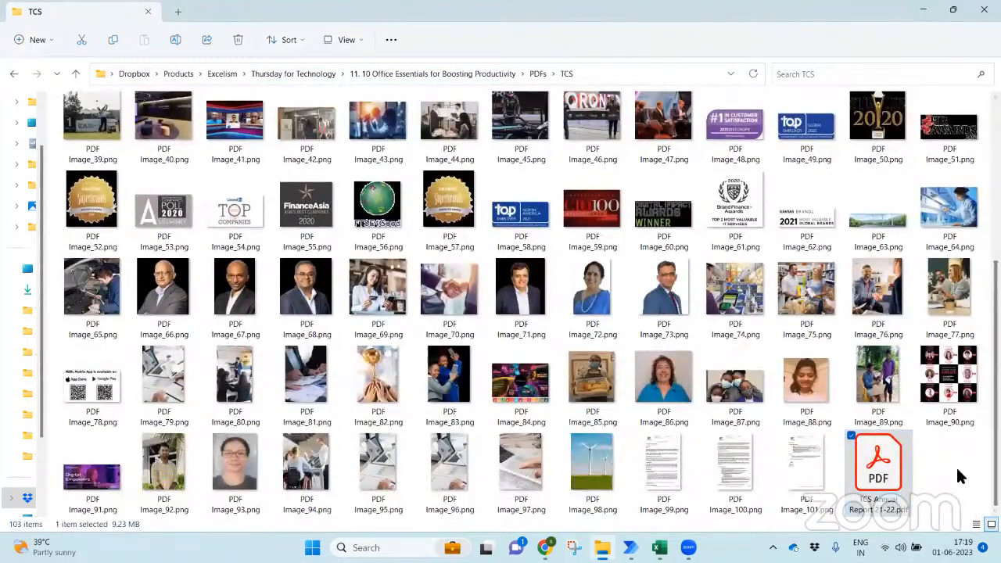
- Go up to the PDFs folder and bring the Topics.xlsx workbook to the front
{"action": "left_click", "coordinate": [960, 477]}
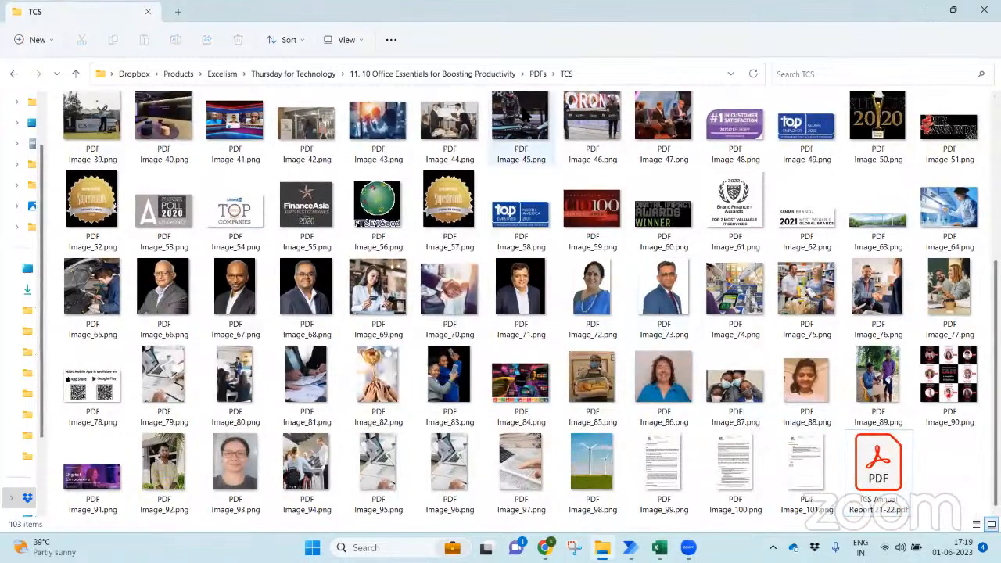
{"action": "left_click", "coordinate": [537, 73]}
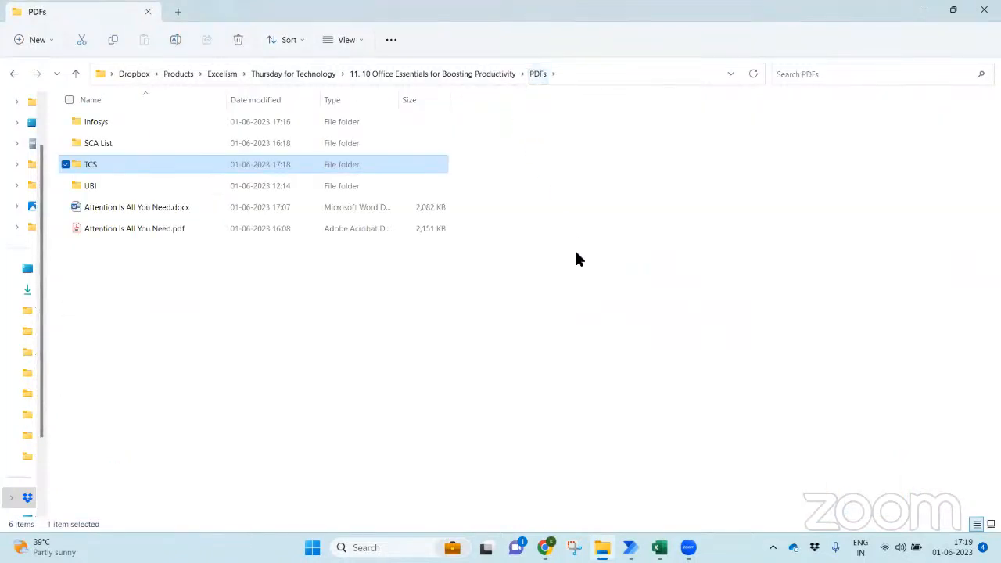
{"action": "key", "text": "alt+Tab"}
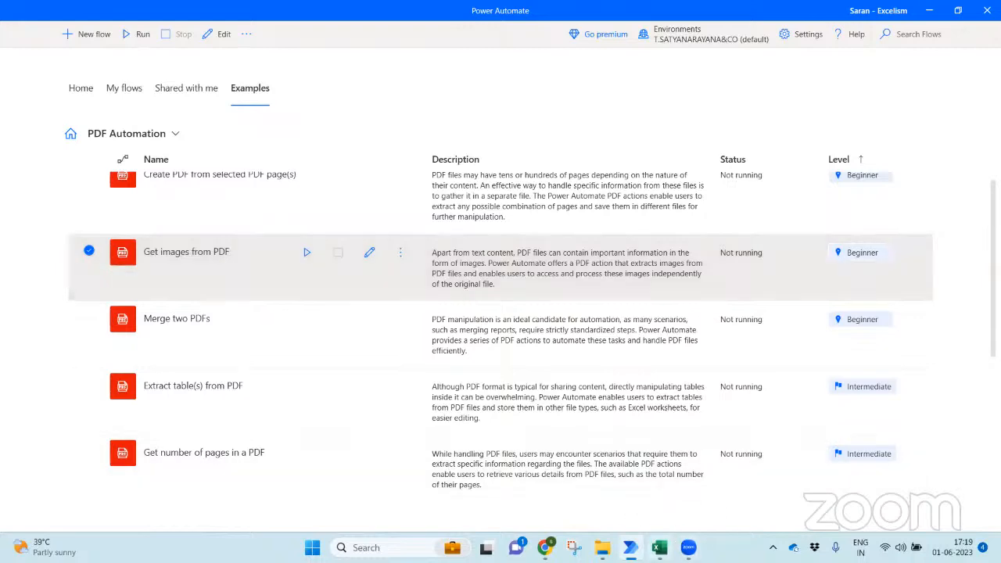
{"action": "mouse_move", "coordinate": [659, 547]}
{"action": "left_click", "coordinate": [644, 505]}
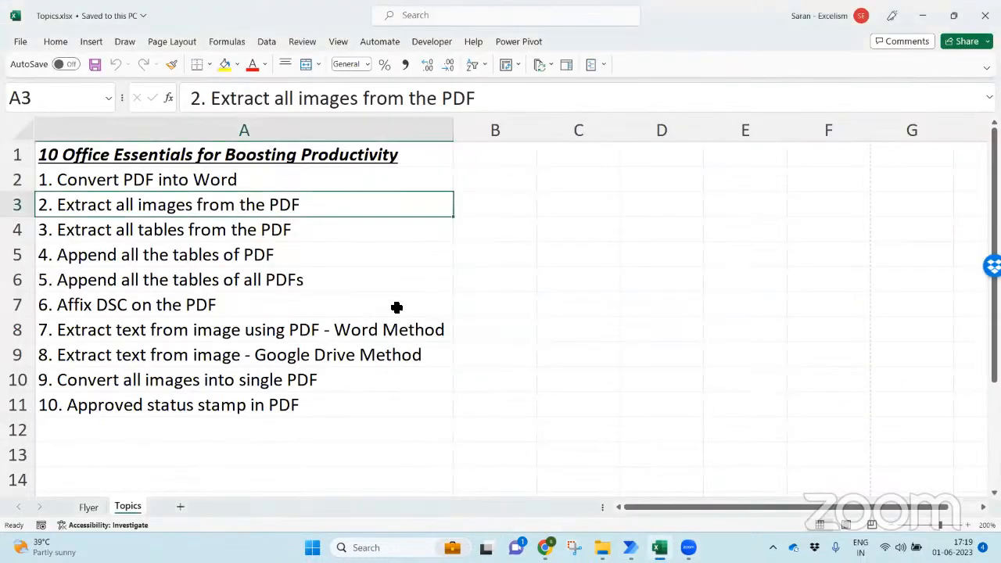
- Open Infosys Annual Report 21-22.pdf from the PDFs > Infosys folder in Acrobat Reader
{"action": "left_click", "coordinate": [289, 228]}
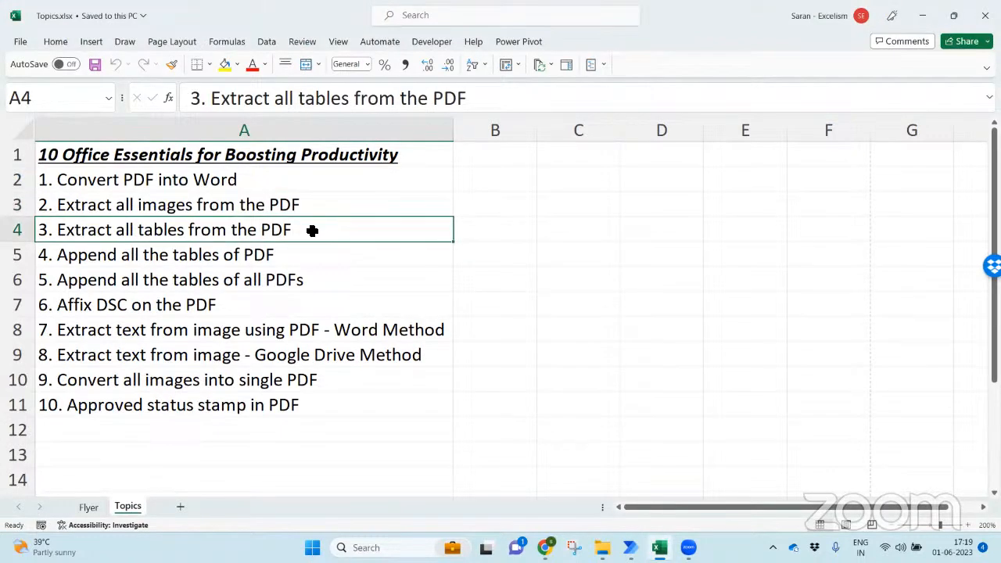
{"action": "mouse_move", "coordinate": [602, 547]}
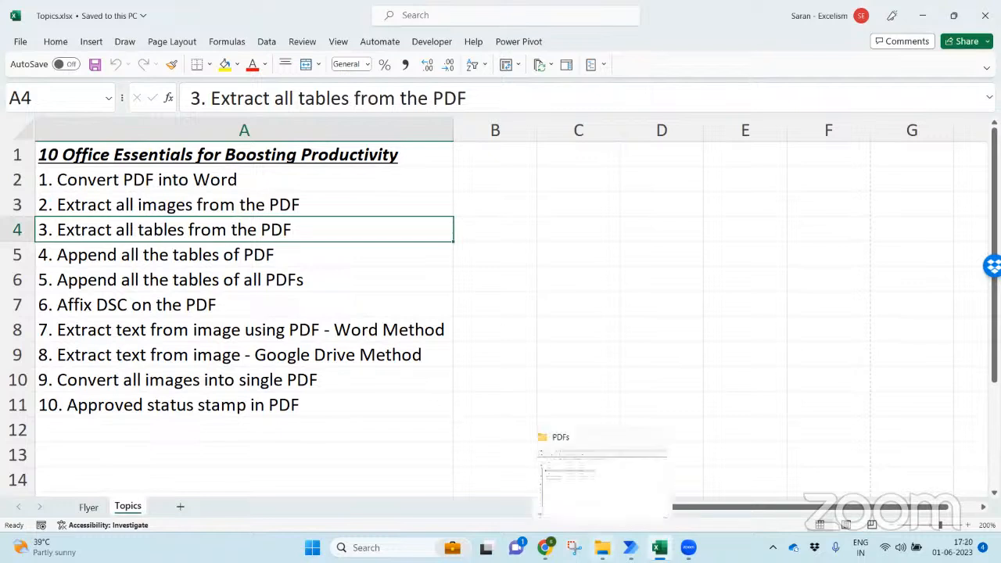
{"action": "left_click", "coordinate": [602, 476]}
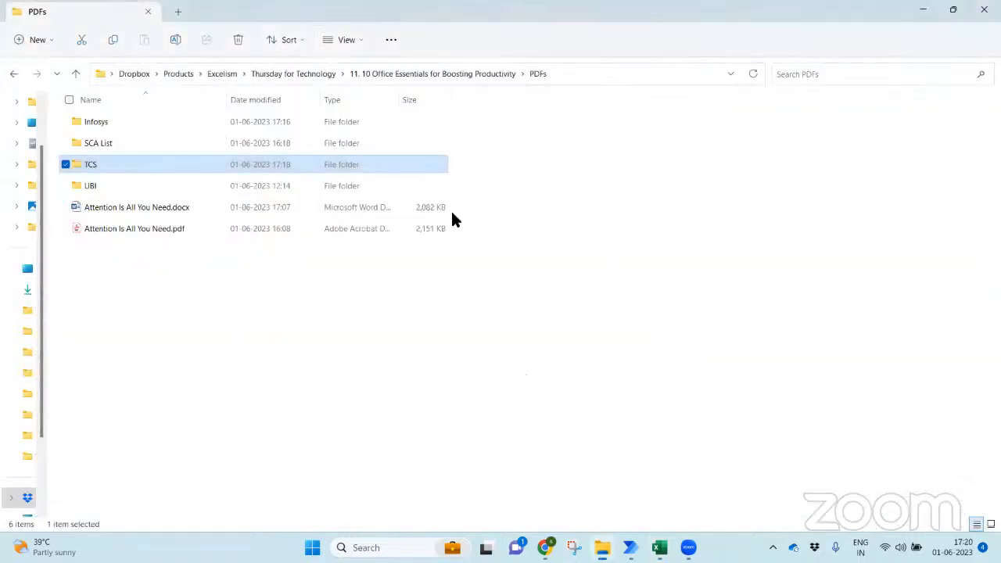
{"action": "double_click", "coordinate": [188, 121]}
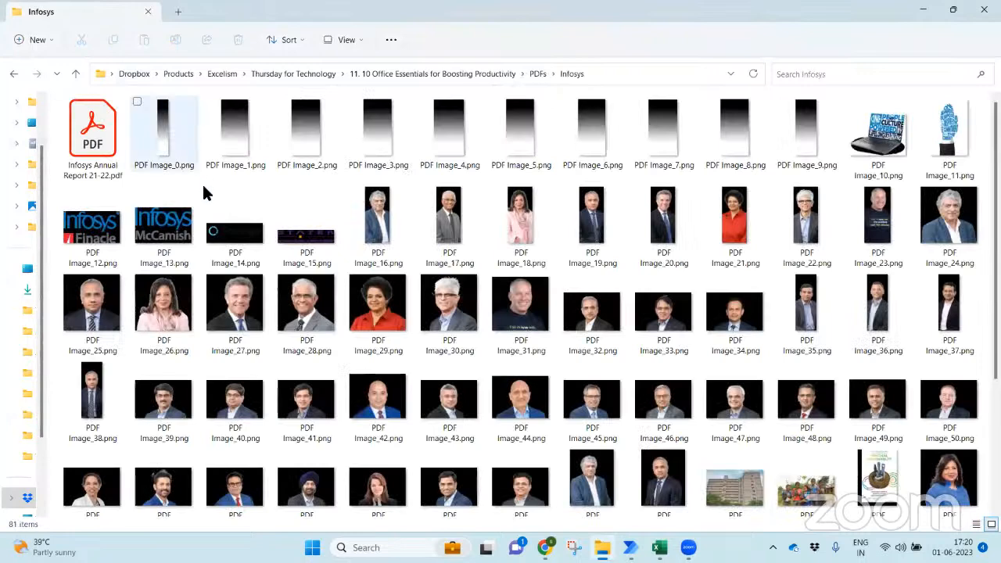
{"action": "left_click", "coordinate": [92, 135]}
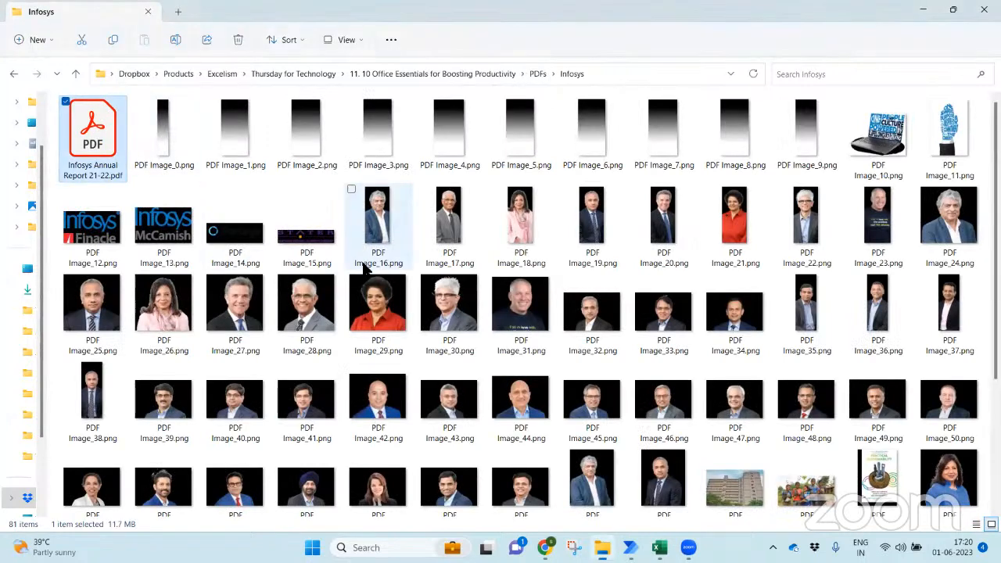
{"action": "key", "text": "Return"}
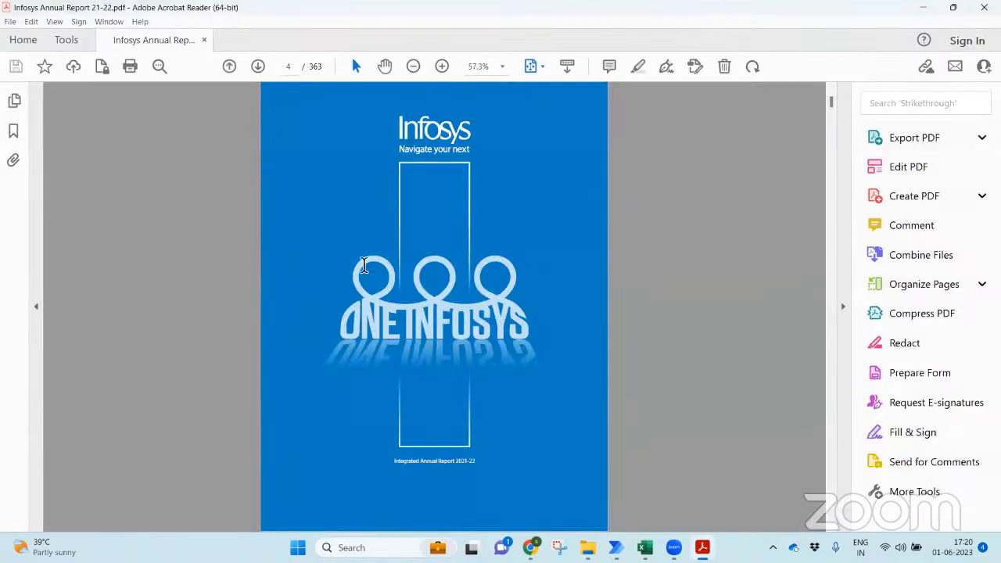
- Select the whole Statement of Profit and Loss table on page 221, then return to Excel
{"action": "scroll", "coordinate": [364, 271], "scroll_direction": "down", "scroll_amount": 5}
{"action": "scroll", "coordinate": [364, 265], "scroll_direction": "down", "scroll_amount": 4}
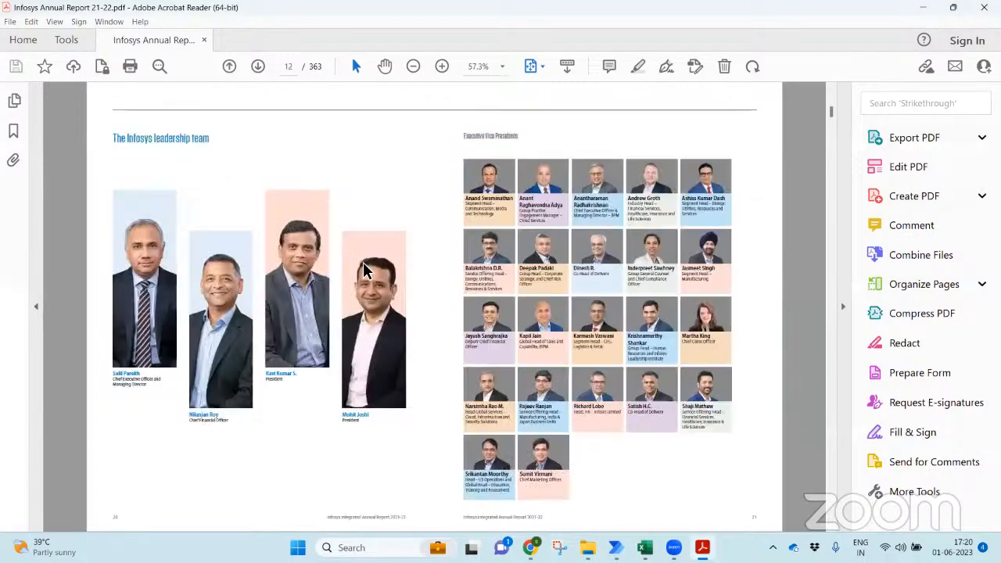
{"action": "scroll", "coordinate": [364, 264], "scroll_direction": "down", "scroll_amount": 4}
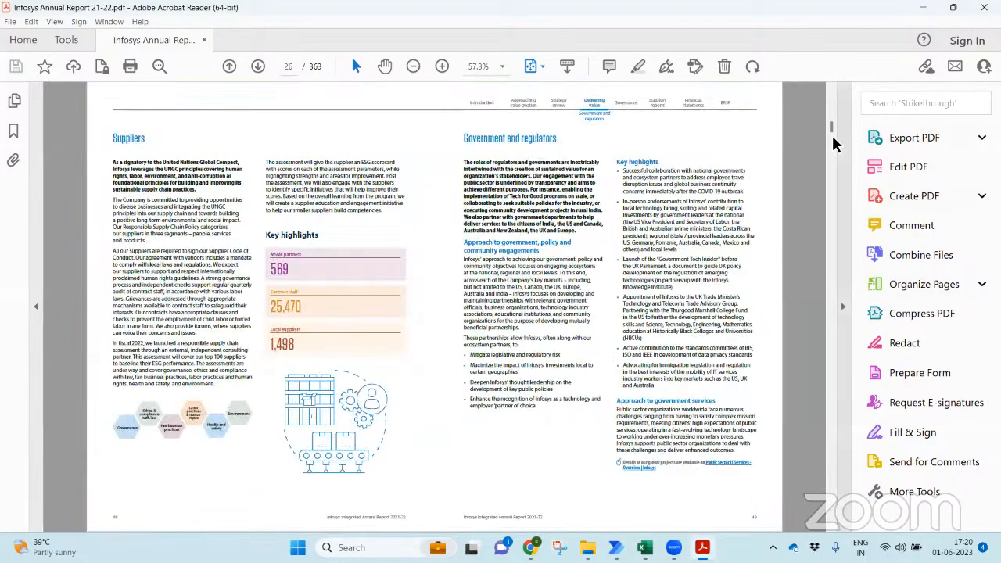
{"action": "left_click_drag", "start_coordinate": [830, 127], "coordinate": [826, 358]}
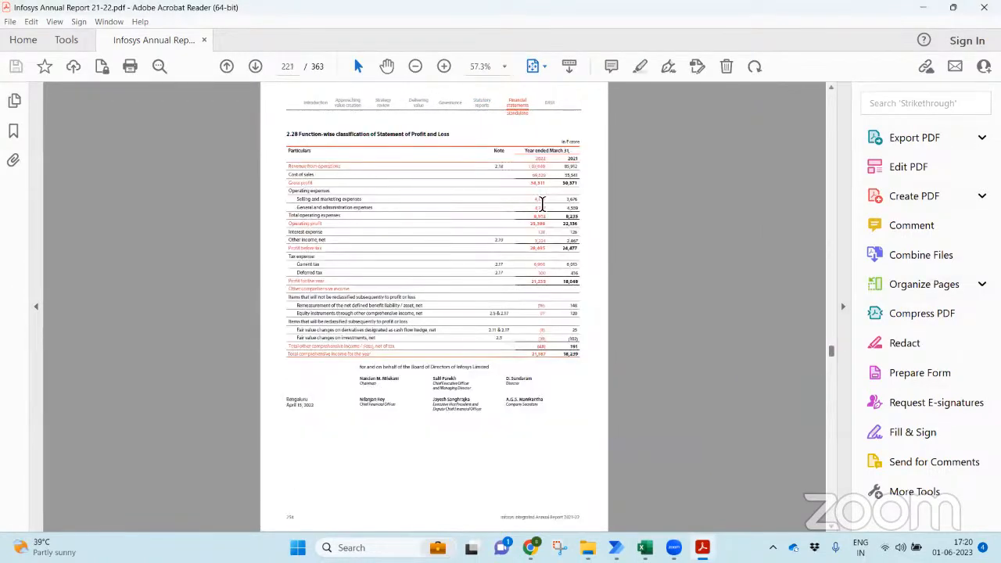
{"action": "left_click_drag", "start_coordinate": [294, 154], "coordinate": [579, 359]}
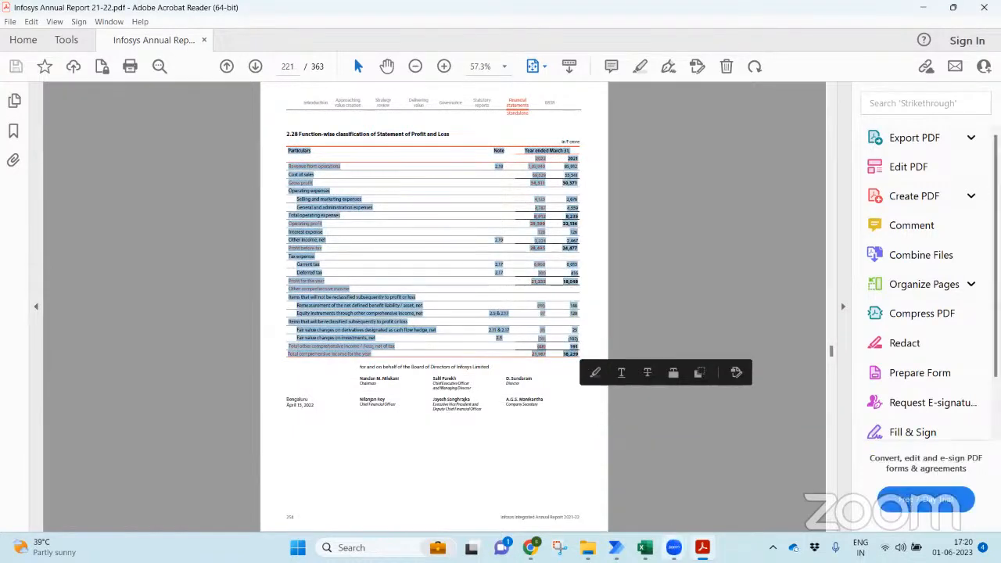
{"action": "left_click", "coordinate": [653, 546]}
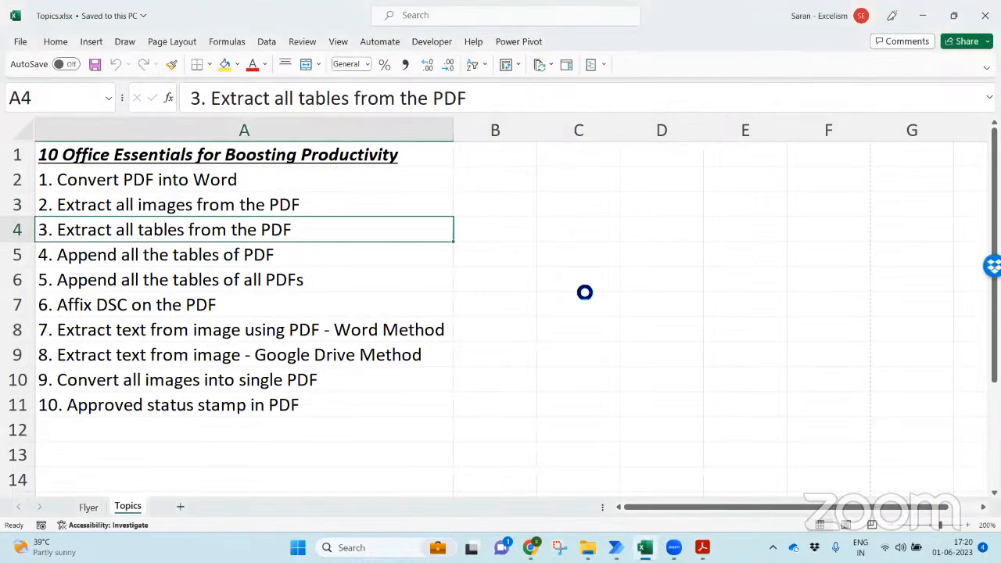
- Paste the copied table into cell A1 of a new blank workbook
{"action": "key", "text": "ctrl+n"}
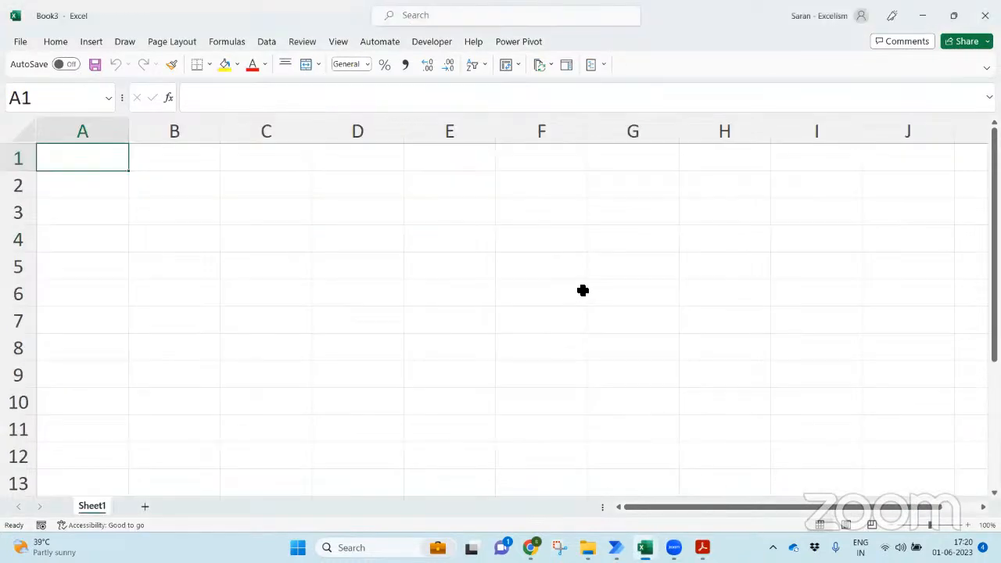
{"action": "key", "text": "ctrl+v"}
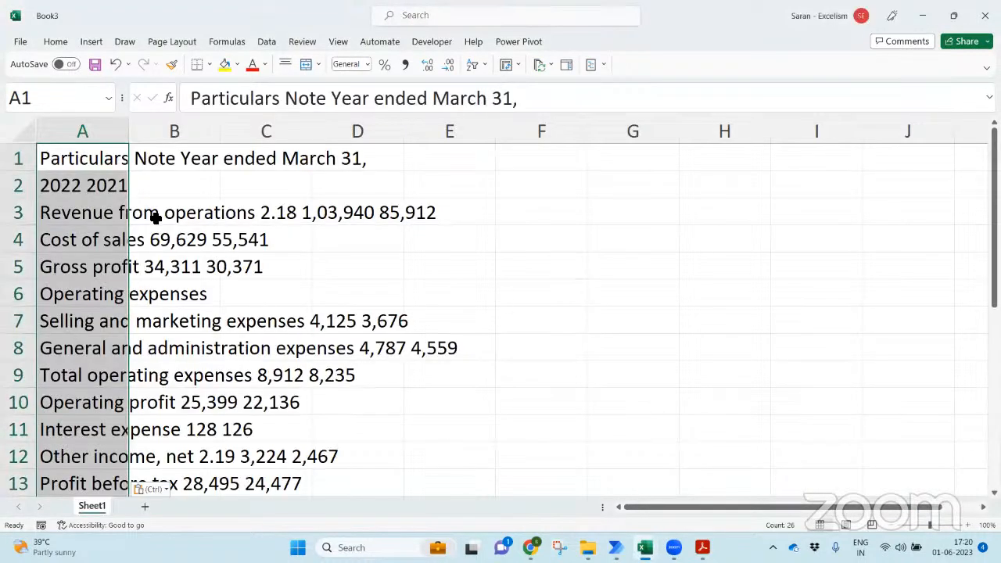
{"action": "left_click", "coordinate": [458, 236]}
- Discard the test workbook unsaved, then close Topics.xlsx and the Acrobat report
{"action": "key", "text": "ctrl+w"}
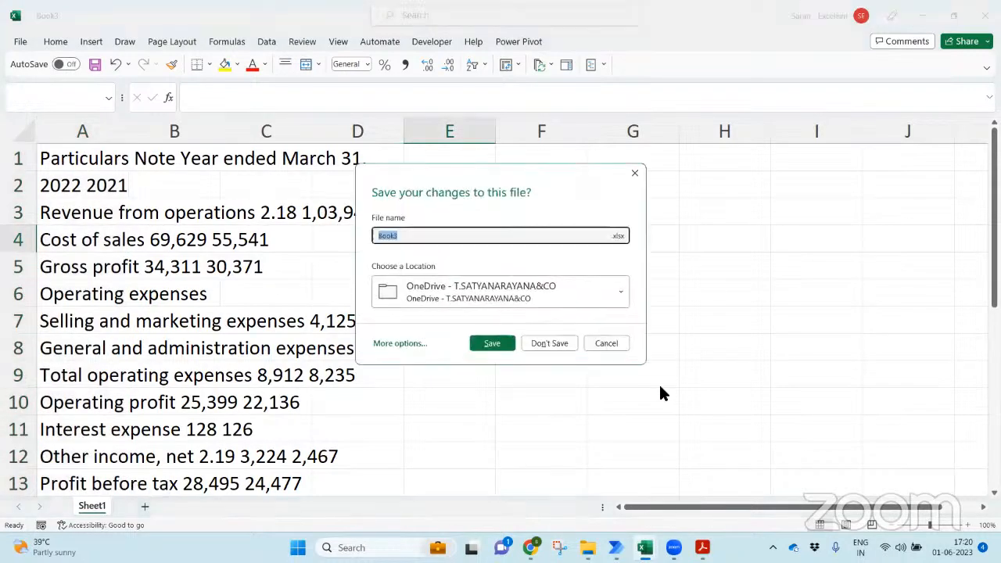
{"action": "left_click", "coordinate": [550, 344]}
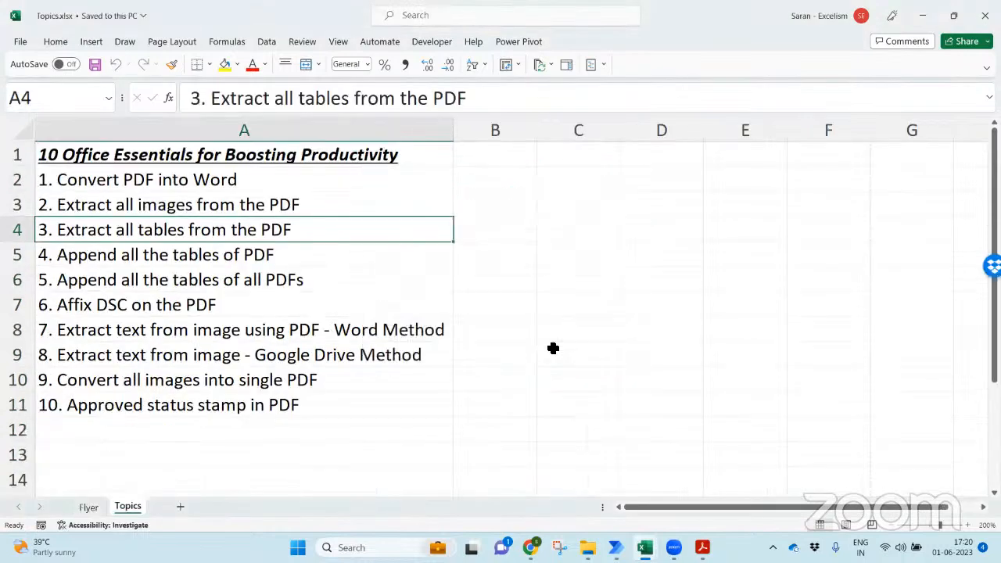
{"action": "left_click", "coordinate": [500, 294]}
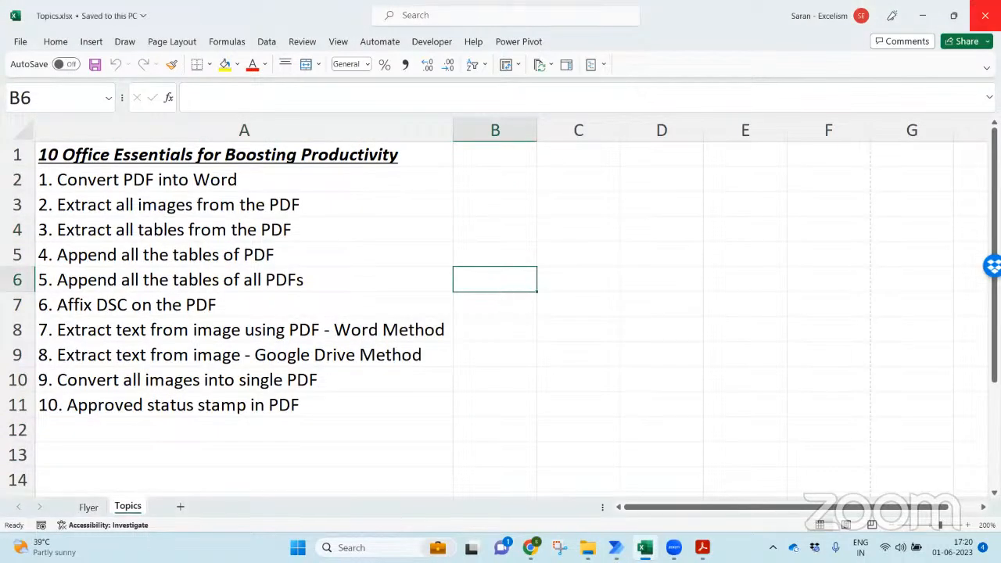
{"action": "left_click", "coordinate": [984, 15]}
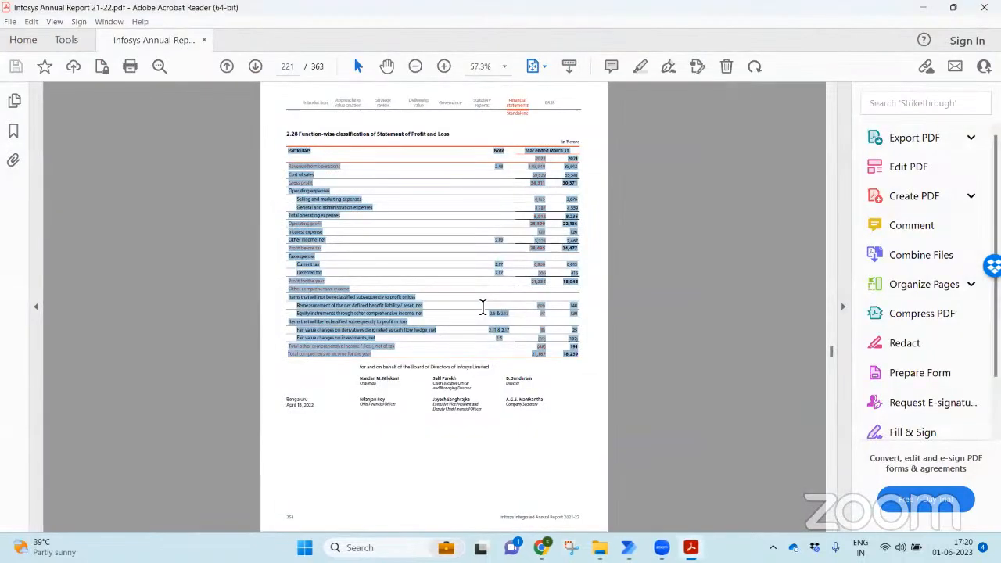
{"action": "left_click", "coordinate": [984, 7]}
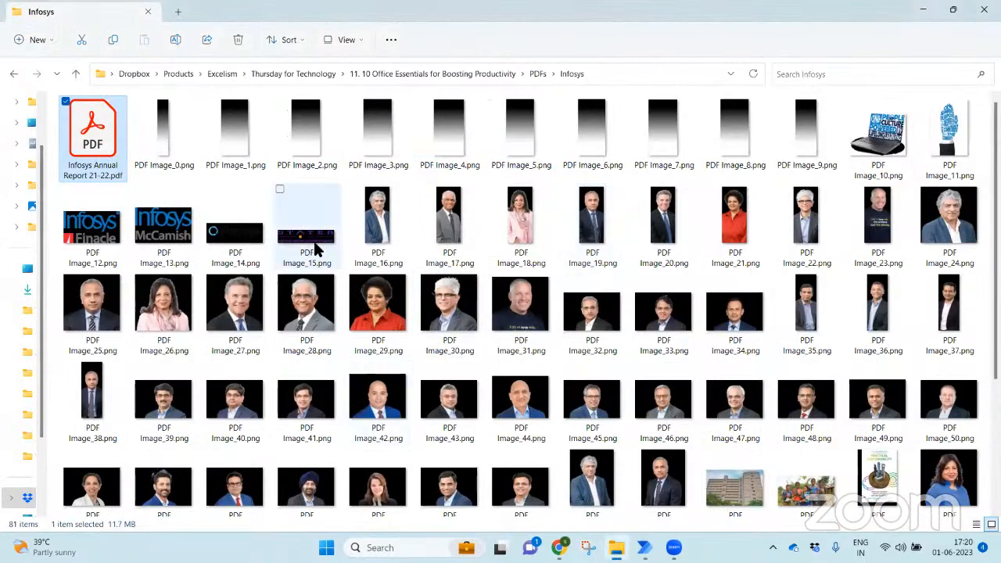
- Switch to Power Automate and open the Extract table(s) from PDF example in the flow designer
{"action": "key", "text": "alt+Tab"}
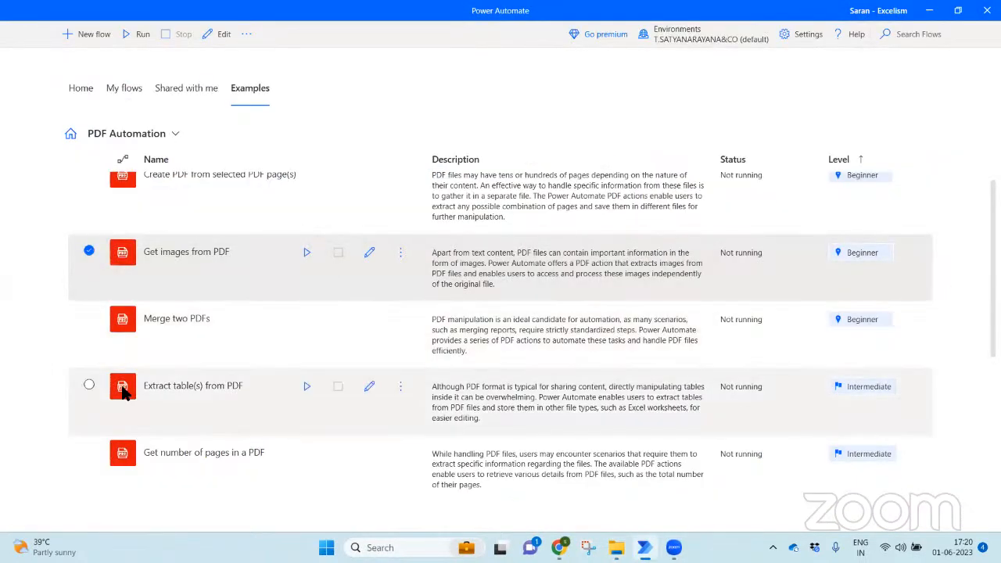
{"action": "left_click", "coordinate": [89, 385]}
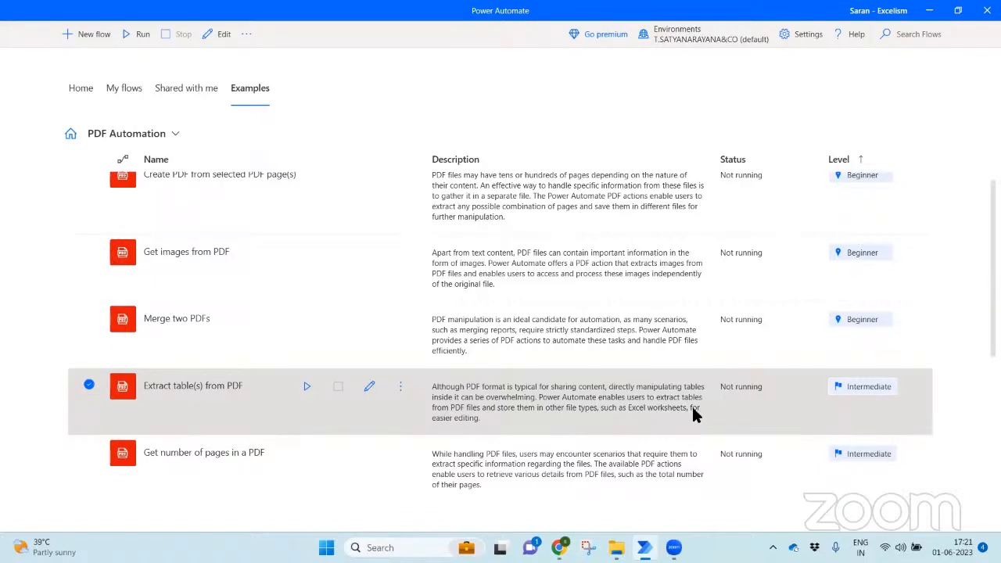
{"action": "left_click", "coordinate": [369, 386]}
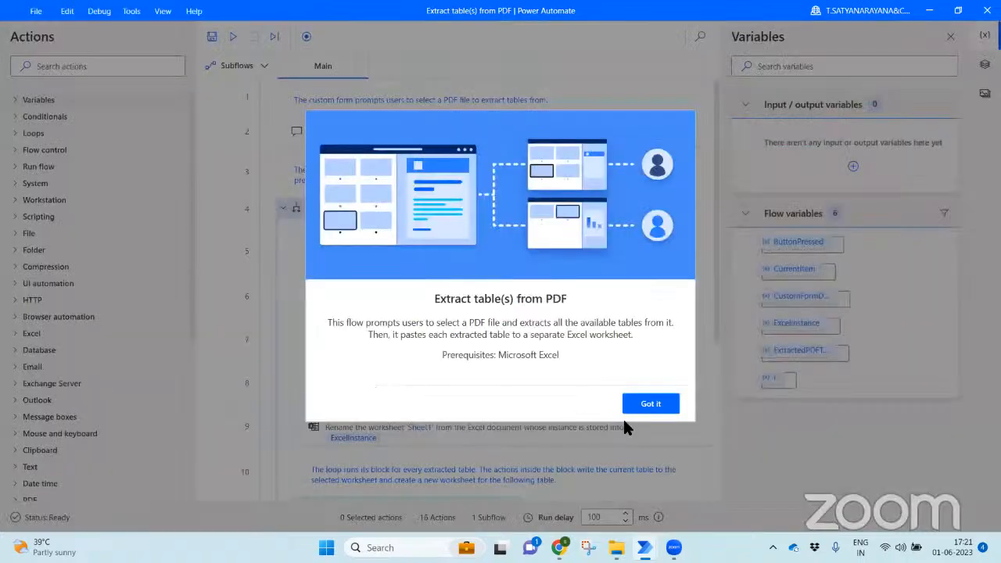
- Dismiss the intro notice, scroll through all 16 flow actions, and close the designer
{"action": "left_click", "coordinate": [648, 408]}
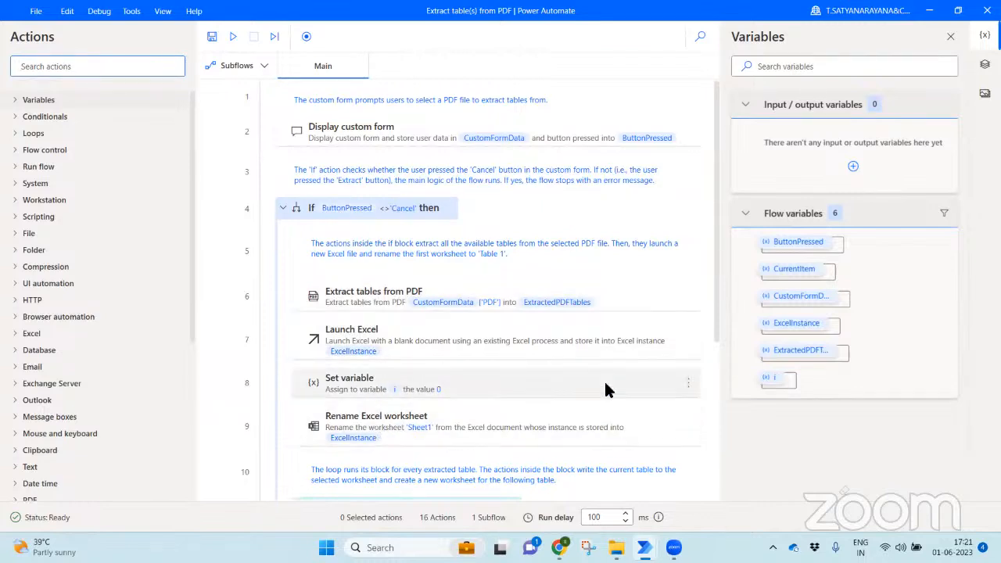
{"action": "left_click_drag", "start_coordinate": [715, 306], "coordinate": [714, 419]}
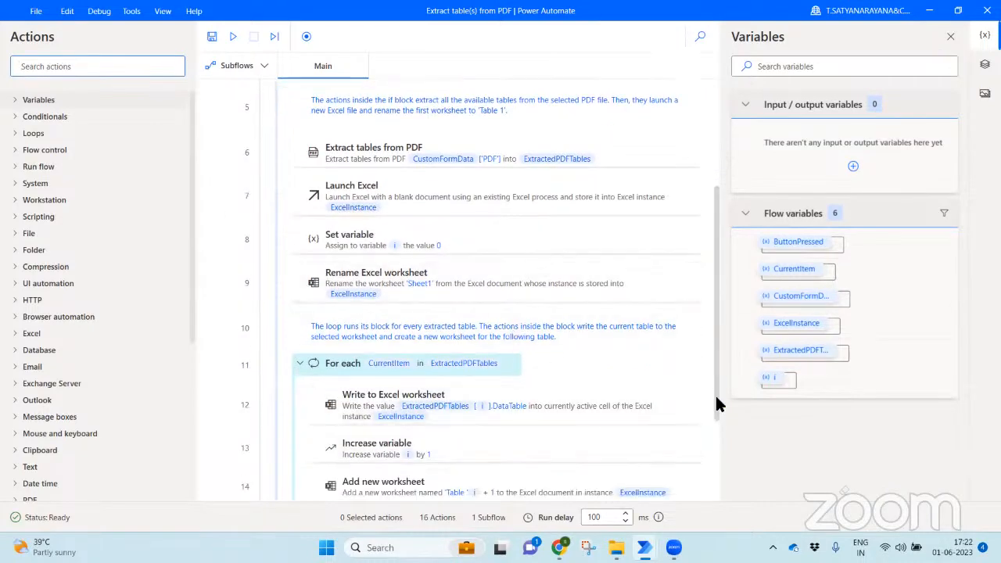
{"action": "scroll", "coordinate": [714, 421], "scroll_direction": "down", "scroll_amount": 2}
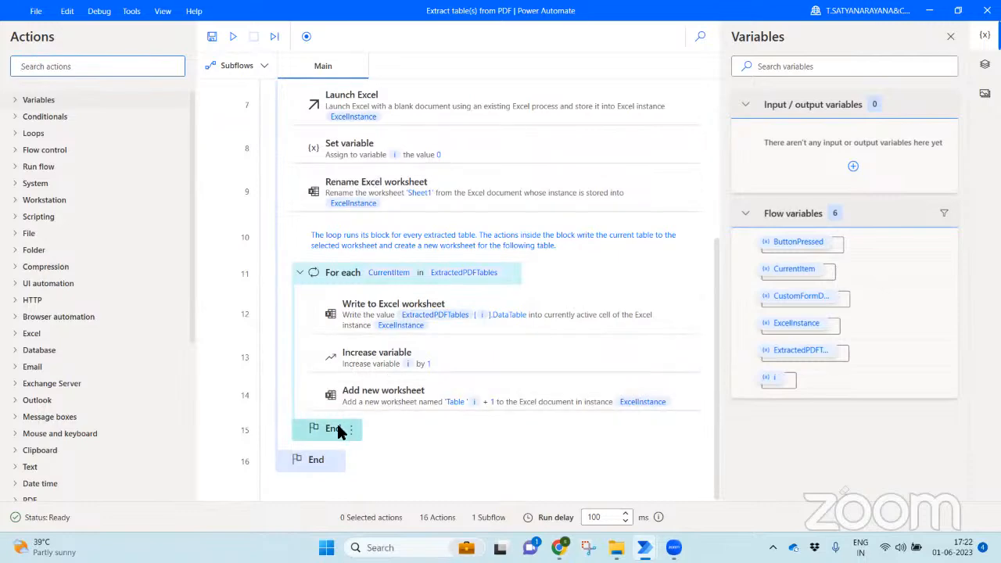
{"action": "left_click", "coordinate": [983, 11]}
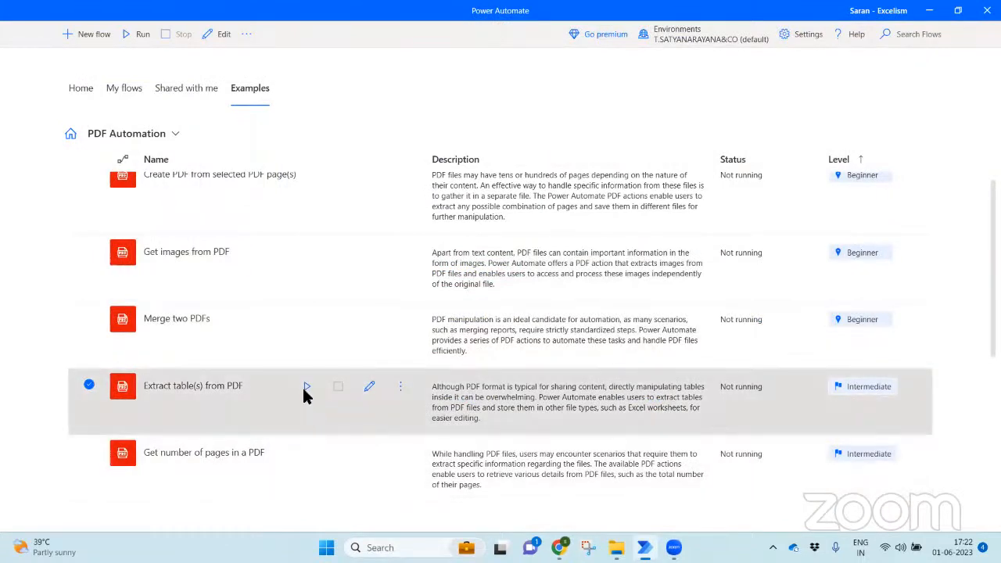
- Run Extract table(s) from PDF and pick Infosys Annual Report 21-22.pdf from PDFs > Infosys
{"action": "left_click", "coordinate": [306, 391]}
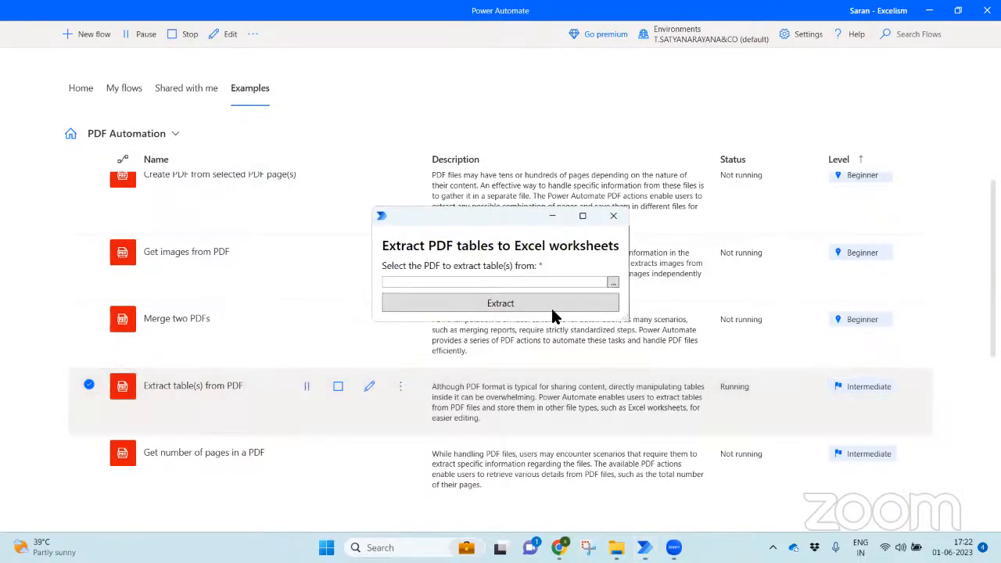
{"action": "left_click", "coordinate": [613, 285]}
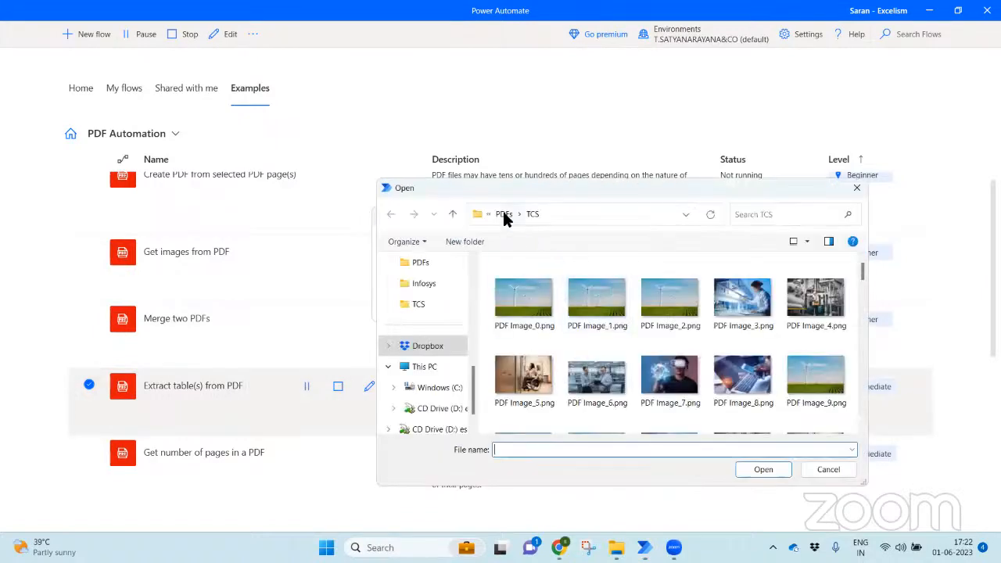
{"action": "left_click", "coordinate": [504, 215]}
{"action": "left_click", "coordinate": [520, 285]}
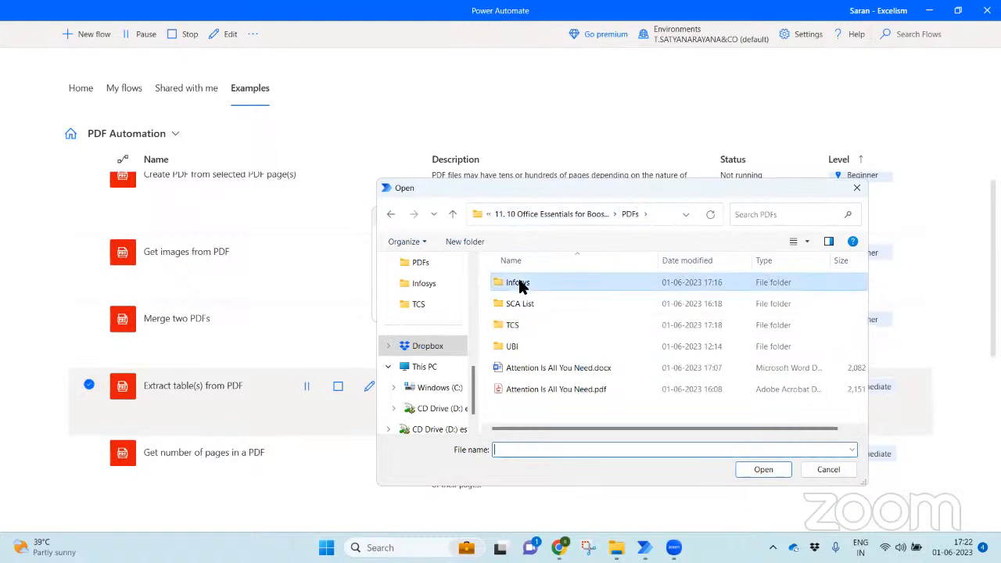
{"action": "double_click", "coordinate": [520, 285]}
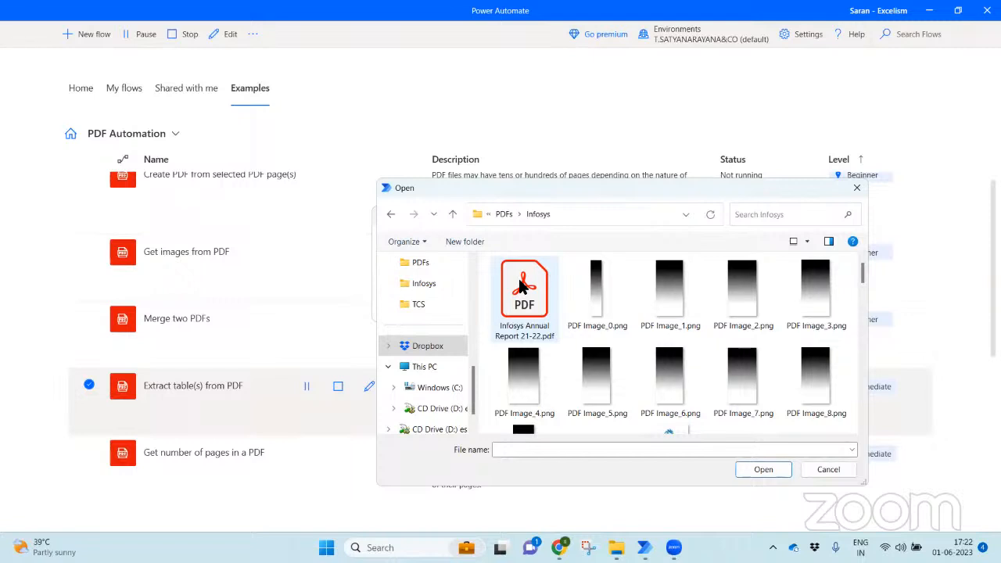
{"action": "double_click", "coordinate": [521, 287]}
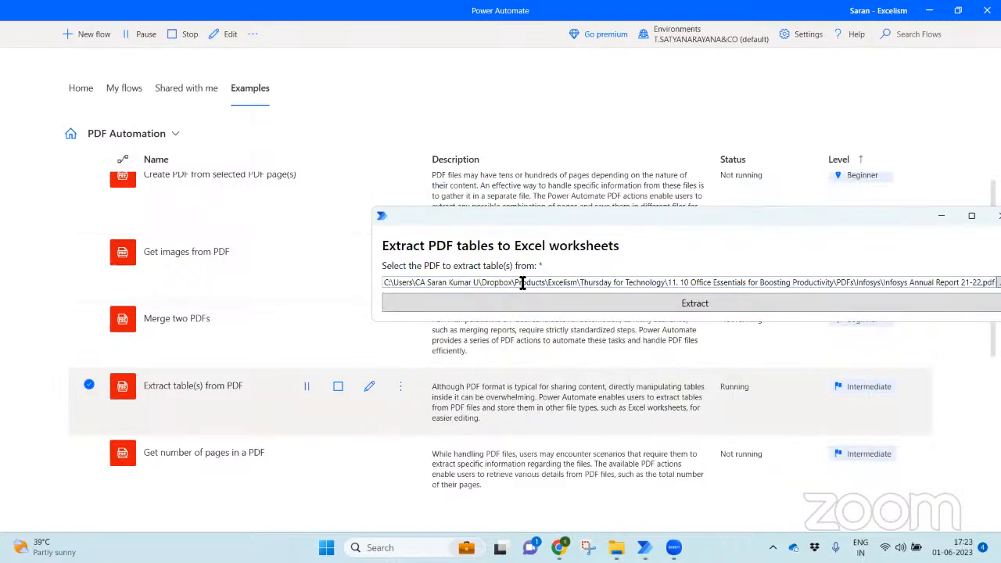
- Run the extraction of tables from the Infosys annual report PDF to Excel
{"action": "left_click", "coordinate": [556, 304]}
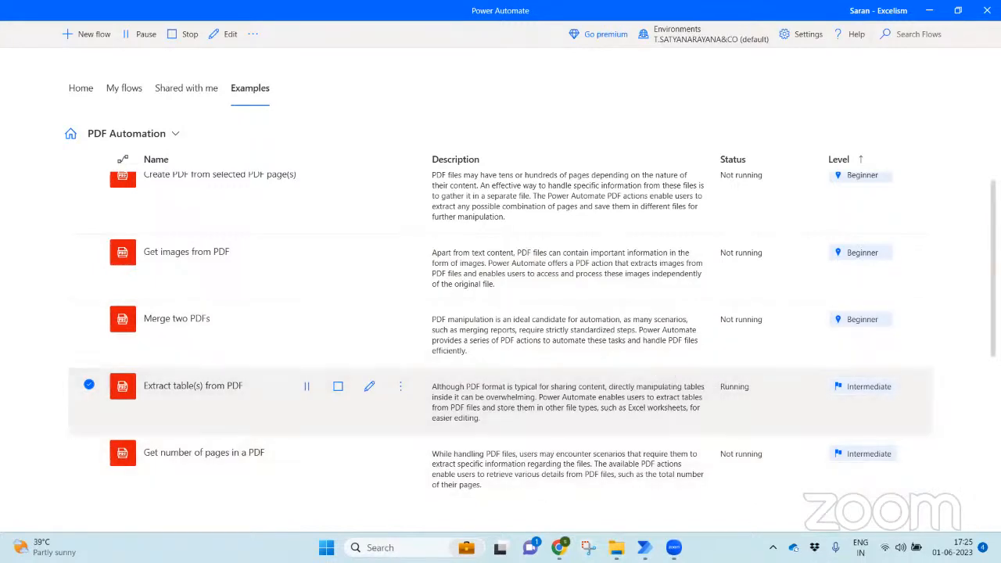
{"action": "scroll", "coordinate": [531, 336], "scroll_direction": "down", "scroll_amount": 2}
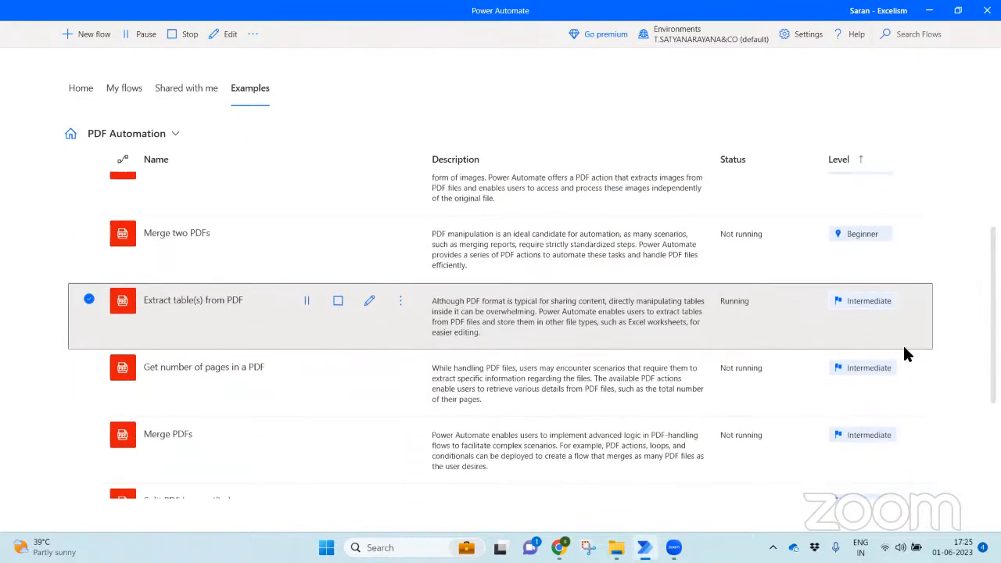
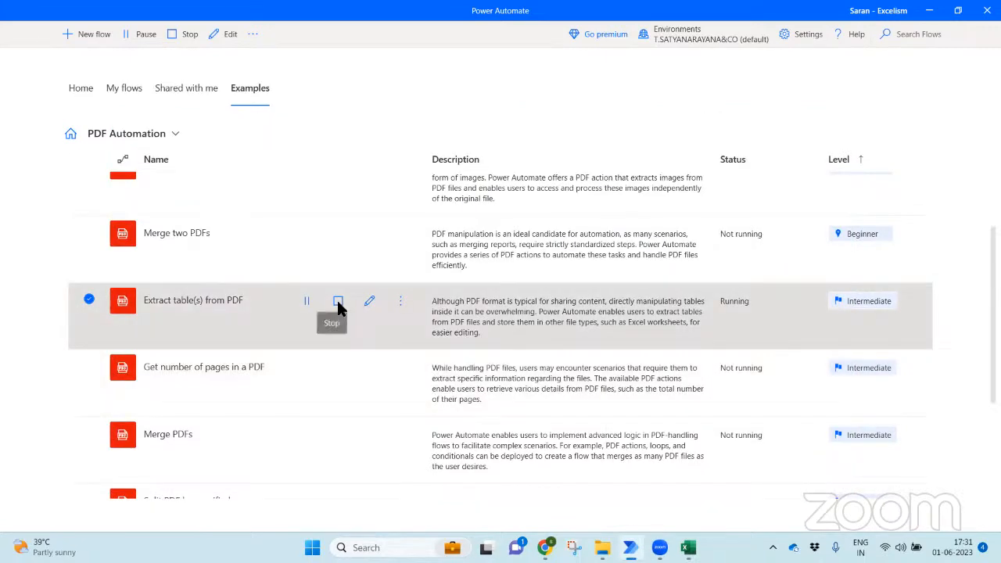
- Stop the running PDF table-extraction flow and bring its Excel workbook of extracted tables forward
{"action": "left_click", "coordinate": [337, 302]}
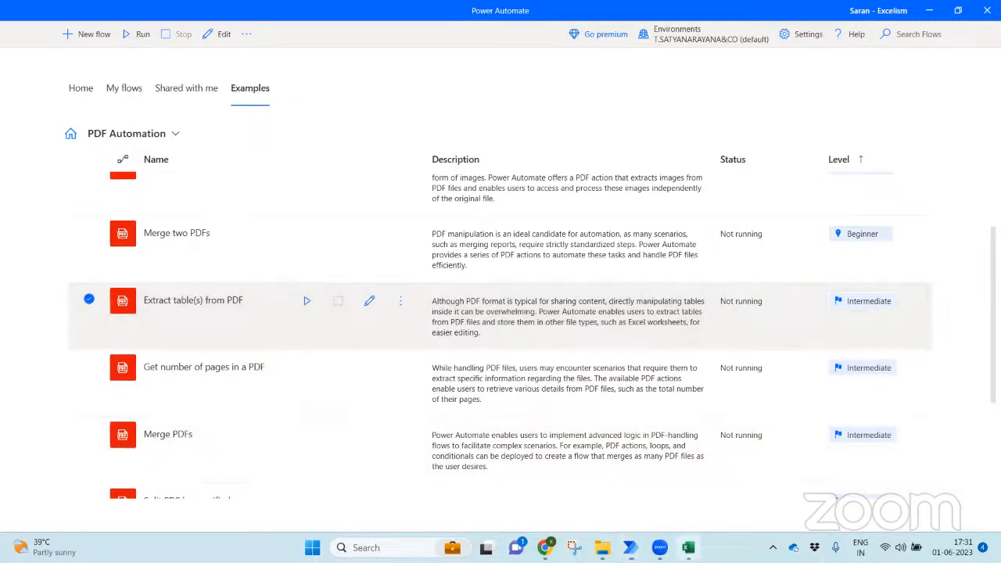
{"action": "left_click", "coordinate": [688, 547]}
{"action": "left_click", "coordinate": [537, 380]}
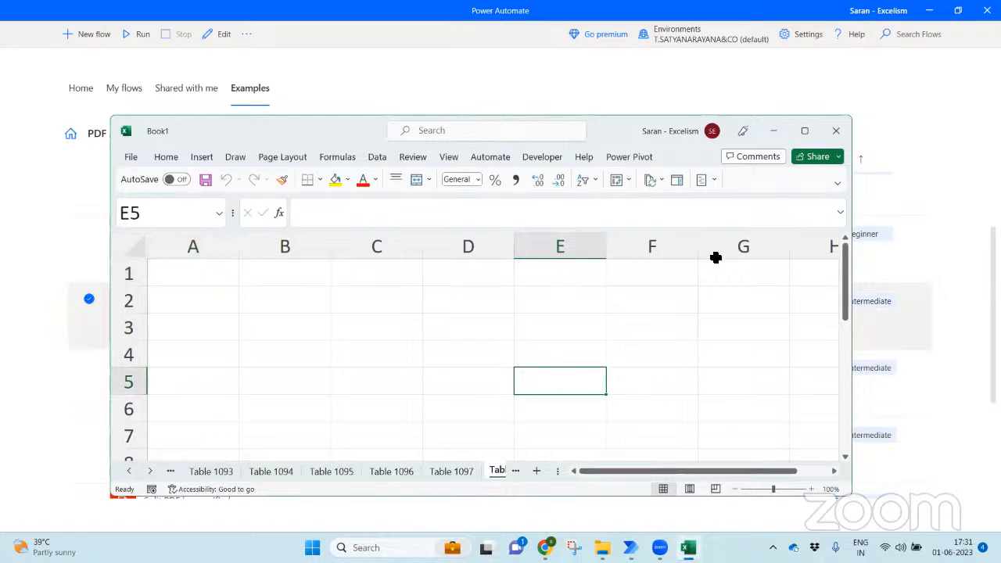
- Maximise Excel, list all the workbook's sheets, then go to sheet Table 1097
{"action": "left_click", "coordinate": [803, 131]}
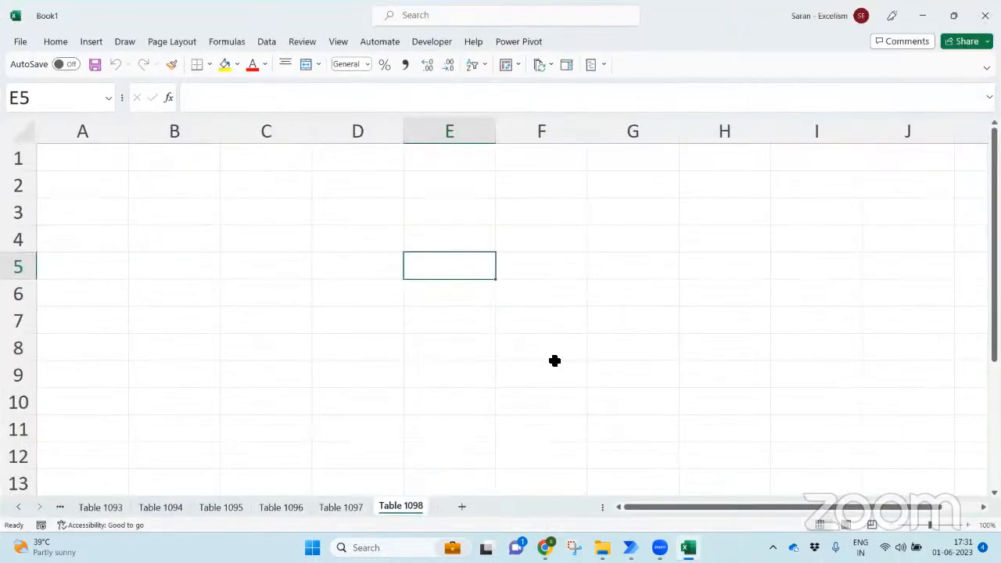
{"action": "left_click", "coordinate": [554, 361]}
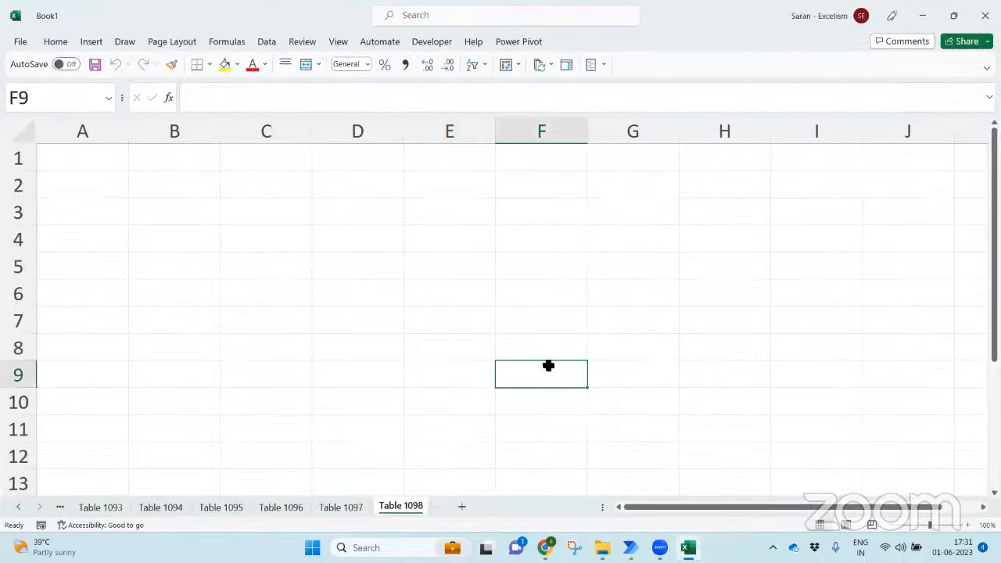
{"action": "right_click", "coordinate": [20, 508]}
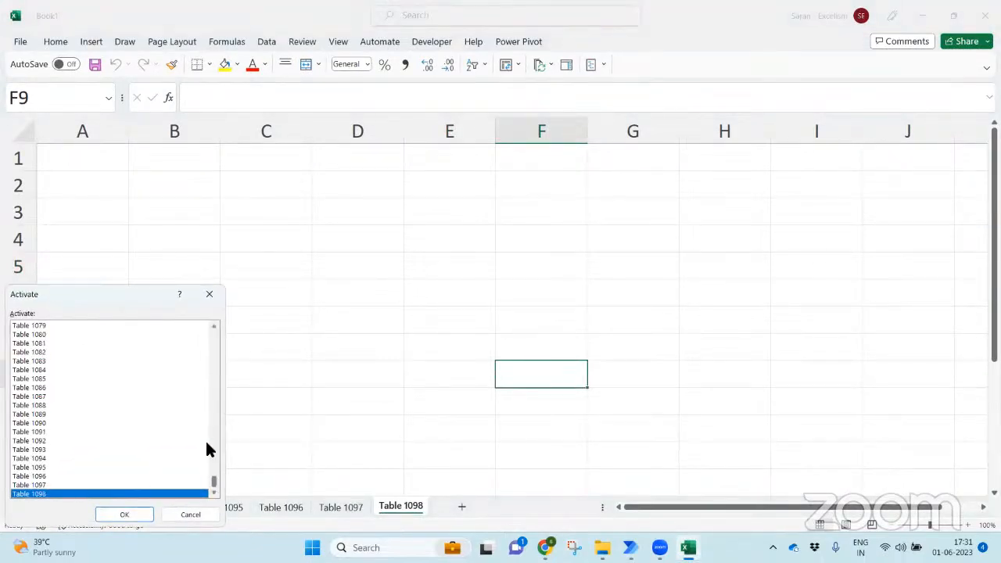
{"action": "left_click_drag", "start_coordinate": [214, 479], "coordinate": [224, 360]}
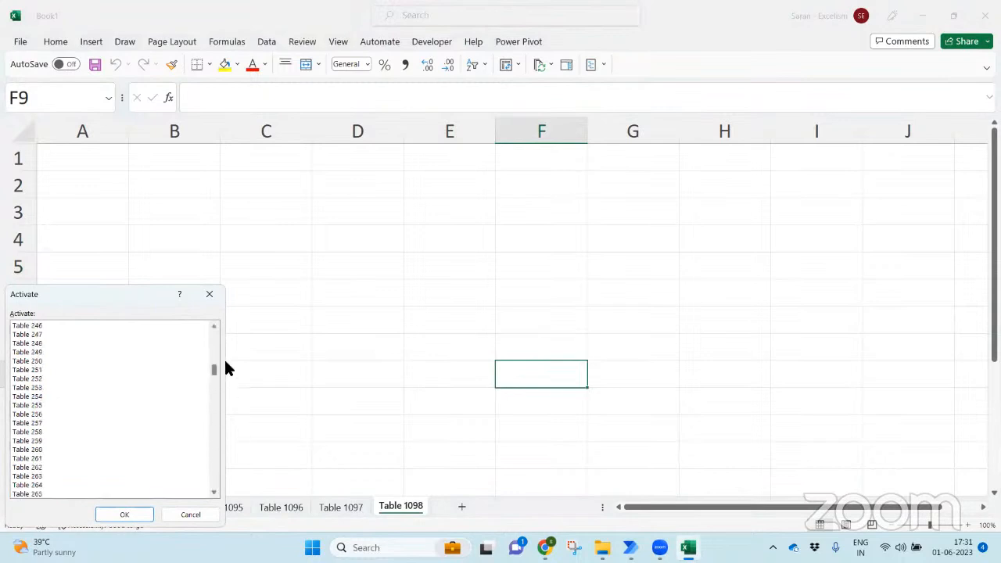
{"action": "left_click", "coordinate": [213, 290]}
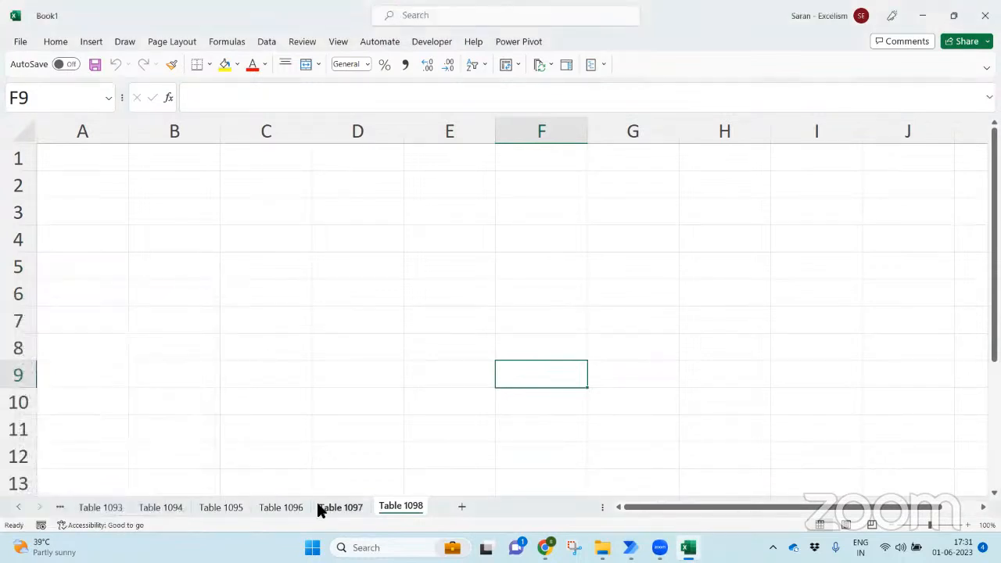
{"action": "left_click", "coordinate": [315, 508]}
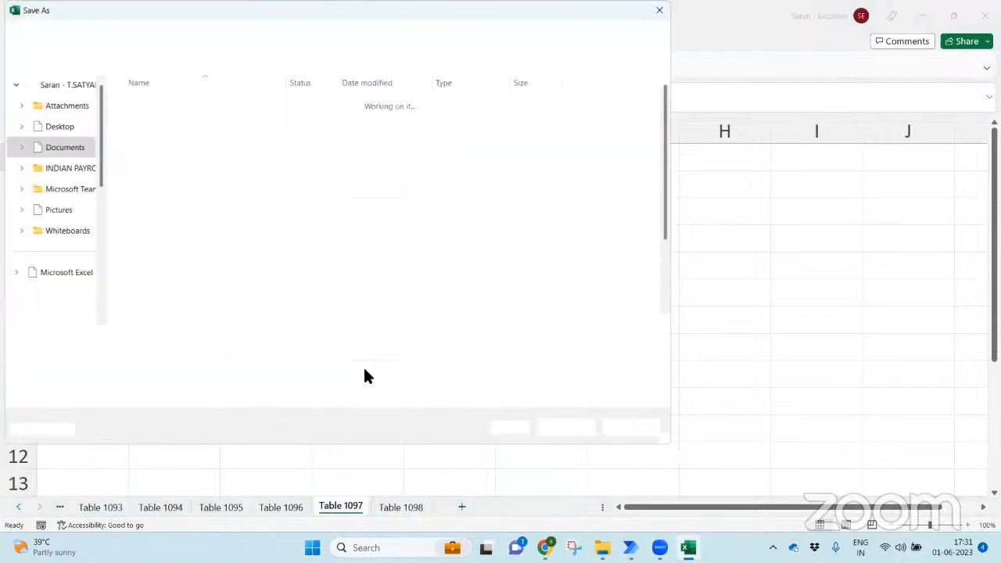
- Save the workbook as 'Tables of Infosys Annual Report' in 11. 10 Office Essentials > PDFs > Infosys
{"action": "left_click", "coordinate": [60, 254]}
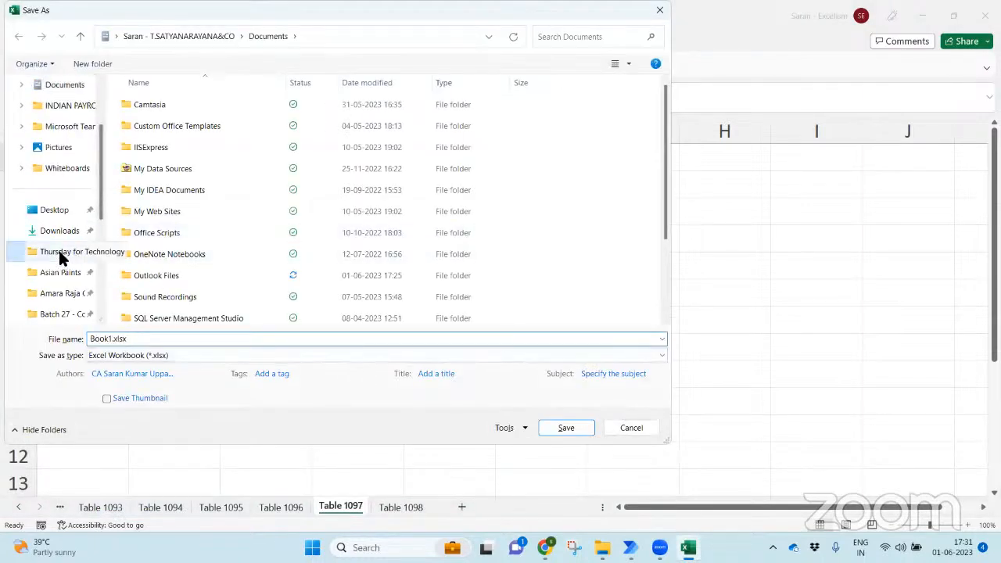
{"action": "double_click", "coordinate": [195, 136]}
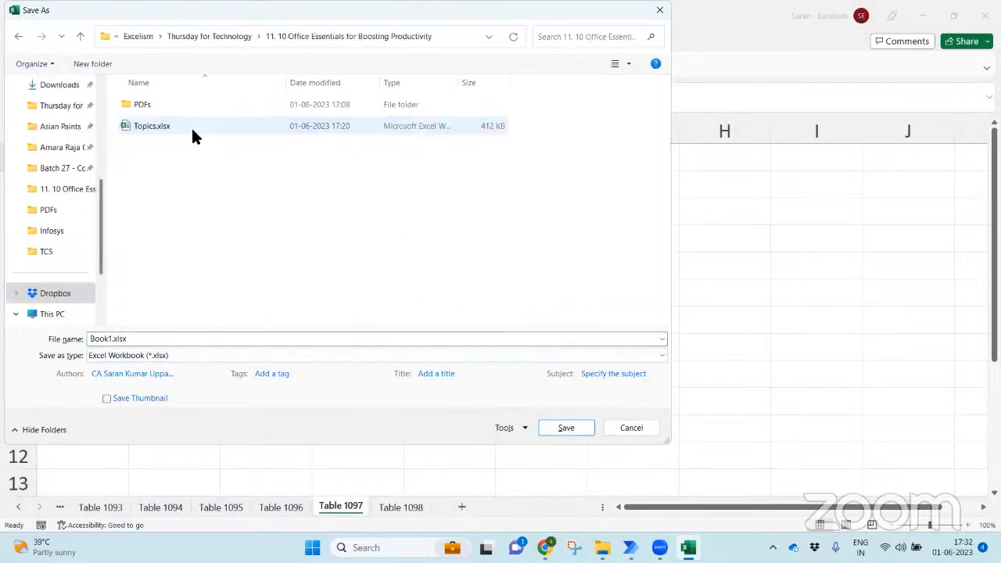
{"action": "double_click", "coordinate": [152, 107]}
{"action": "double_click", "coordinate": [147, 104]}
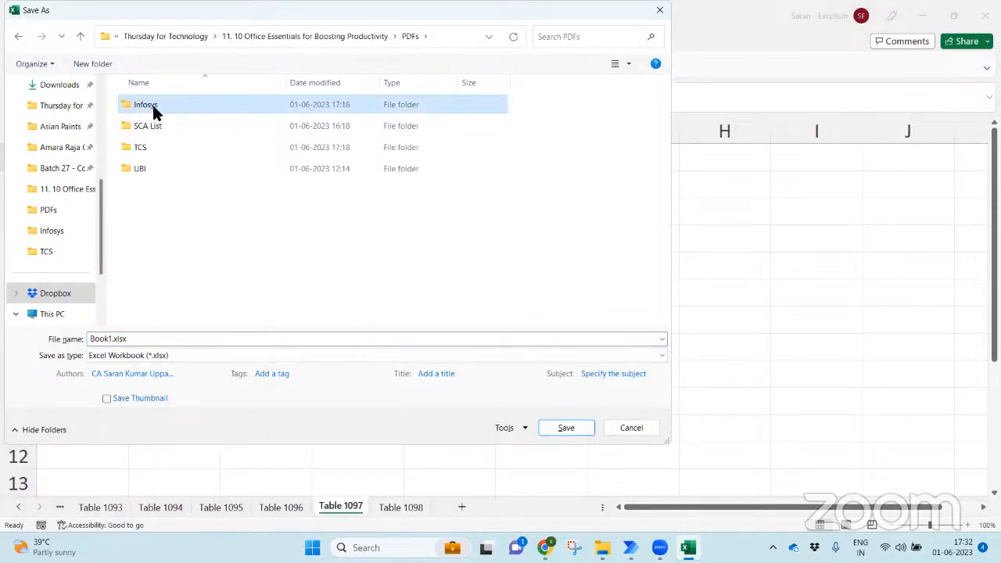
{"action": "double_click", "coordinate": [218, 338]}
{"action": "type", "text": "T"}
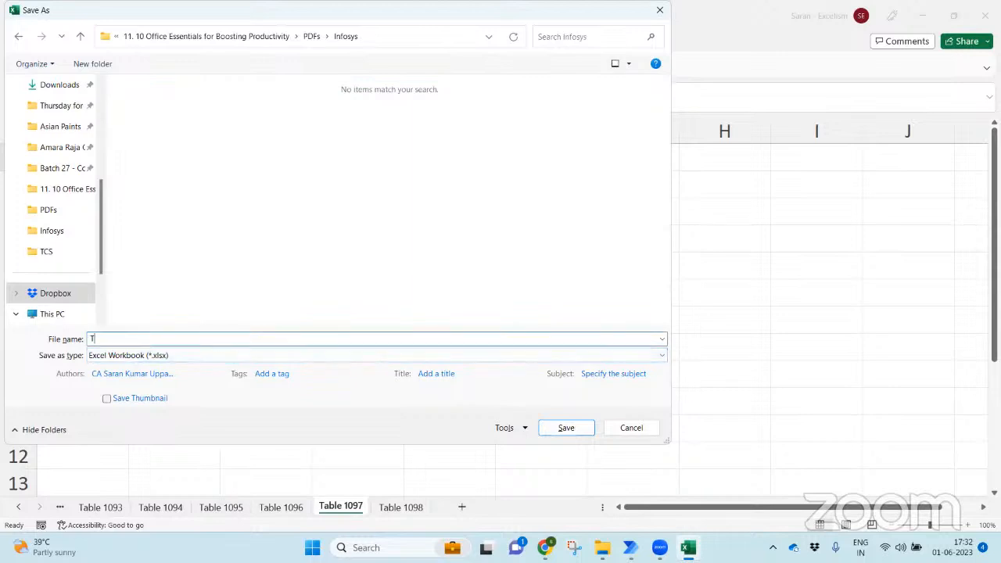
{"action": "type", "text": "able s of Infosys Ann"}
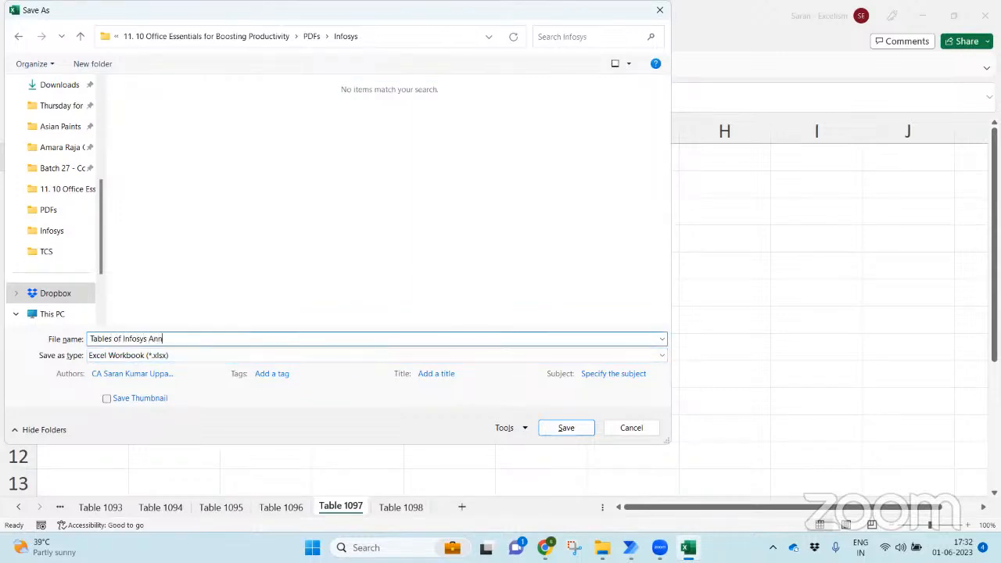
{"action": "type", "text": "ual Report"}
{"action": "key", "text": "Return"}
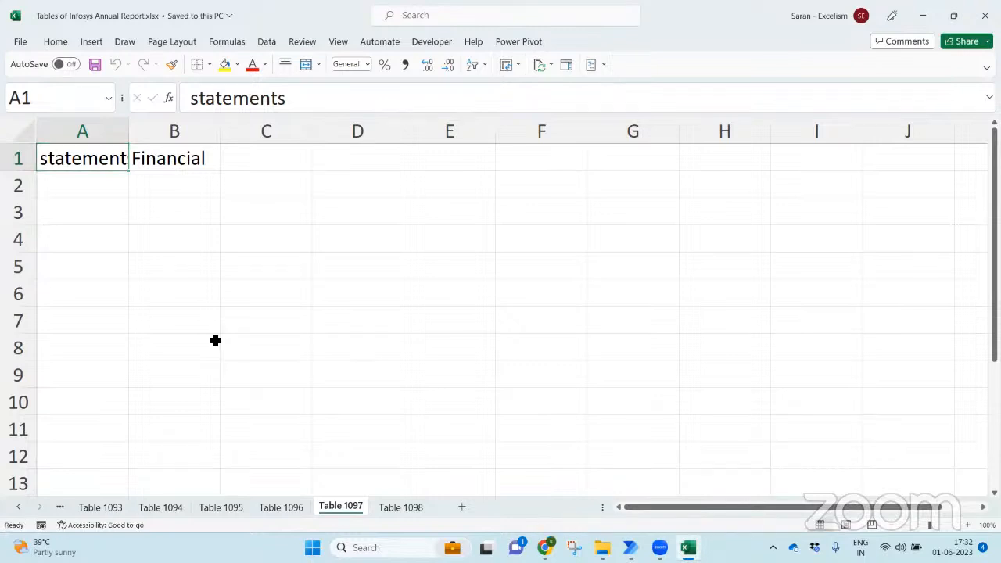
- Step back through the sheets and autofit columns B to E of the Gender table
{"action": "key", "text": "ctrl+Page_Up"}
{"action": "key", "text": "ctrl+Page_Up"}
{"action": "key", "text": "ctrl+Page_Up"}
{"action": "key", "text": "ctrl+Page_Up"}
{"action": "key", "text": "ctrl+Page_Up"}
{"action": "key", "text": "ctrl+Page_Up"}
{"action": "key", "text": "ctrl+Page_Up"}
{"action": "key", "text": "ctrl+Page_Up"}
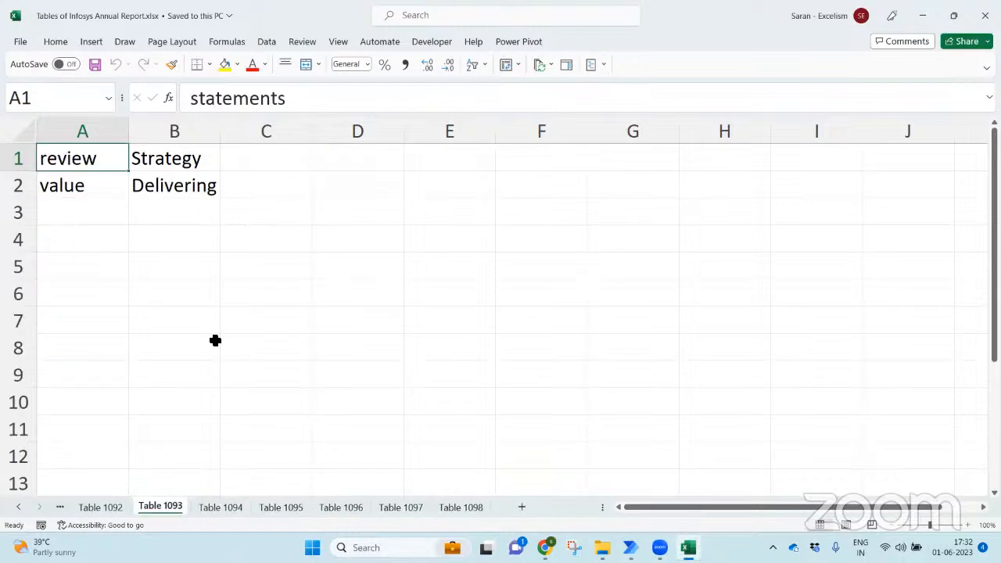
{"action": "key", "text": "ctrl+Page_Up"}
{"action": "key", "text": "ctrl+Page_Up"}
{"action": "key", "text": "ctrl+Page_Up"}
{"action": "key", "text": "ctrl+Page_Up"}
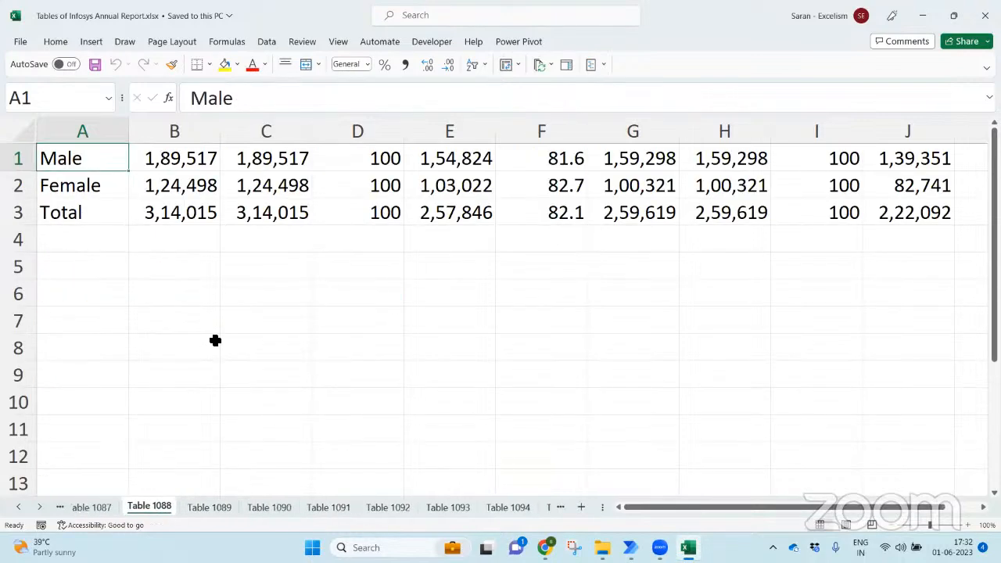
{"action": "key", "text": "ctrl+Page_Up"}
{"action": "key", "text": "ctrl+Page_Up"}
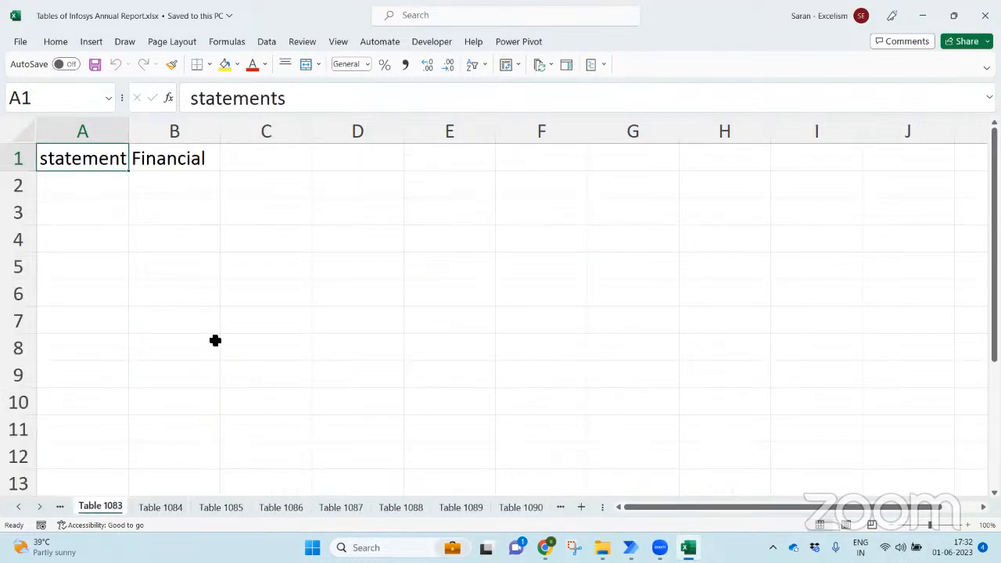
{"action": "key", "text": "ctrl+Page_Down"}
{"action": "key", "text": "ctrl+Page_Down"}
{"action": "key", "text": "ctrl+Page_Up"}
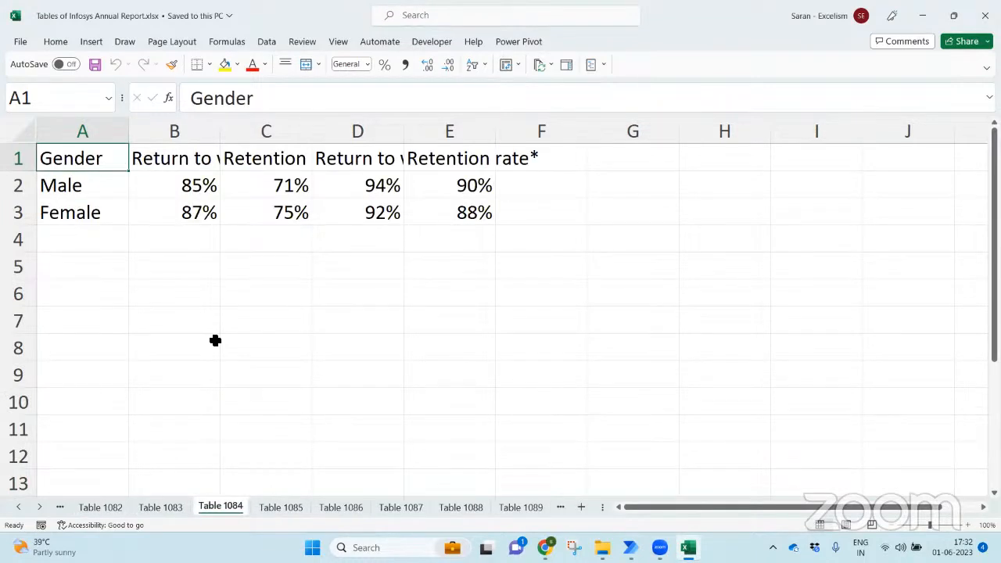
{"action": "key", "text": "ctrl+shift+Down"}
{"action": "key", "text": "ctrl+shift+Right"}
{"action": "key", "text": "alt"}
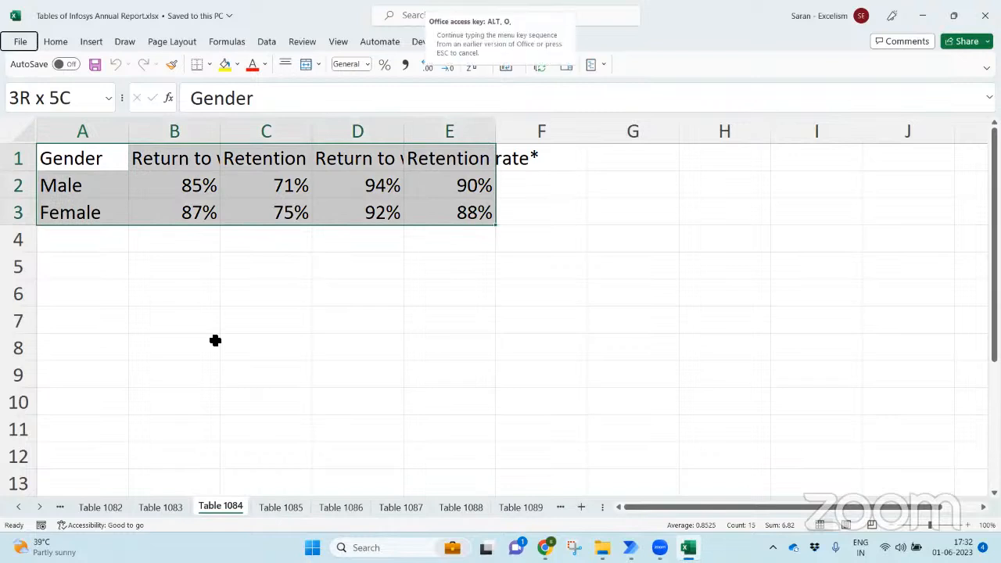
{"action": "key", "text": "h"}
{"action": "key", "text": "o"}
{"action": "key", "text": "i"}
{"action": "key", "text": "ctrl+Home"}
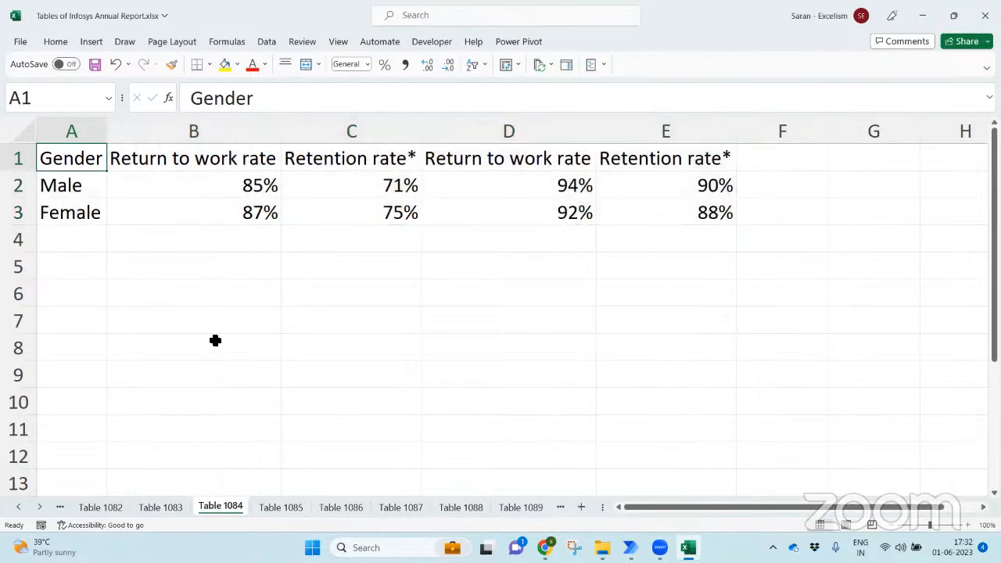
- On sheet Table 1086, autofit columns A to G of the table
{"action": "key", "text": "ctrl+Page_Down"}
{"action": "key", "text": "ctrl+Page_Down"}
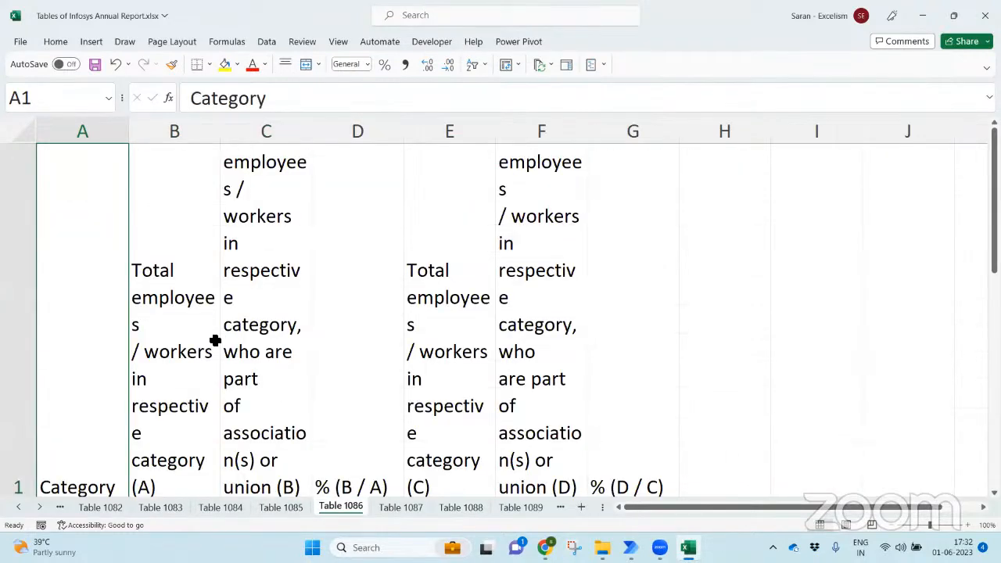
{"action": "key", "text": "ctrl+Page_Down"}
{"action": "key", "text": "ctrl+Page_Up"}
{"action": "key", "text": "Down"}
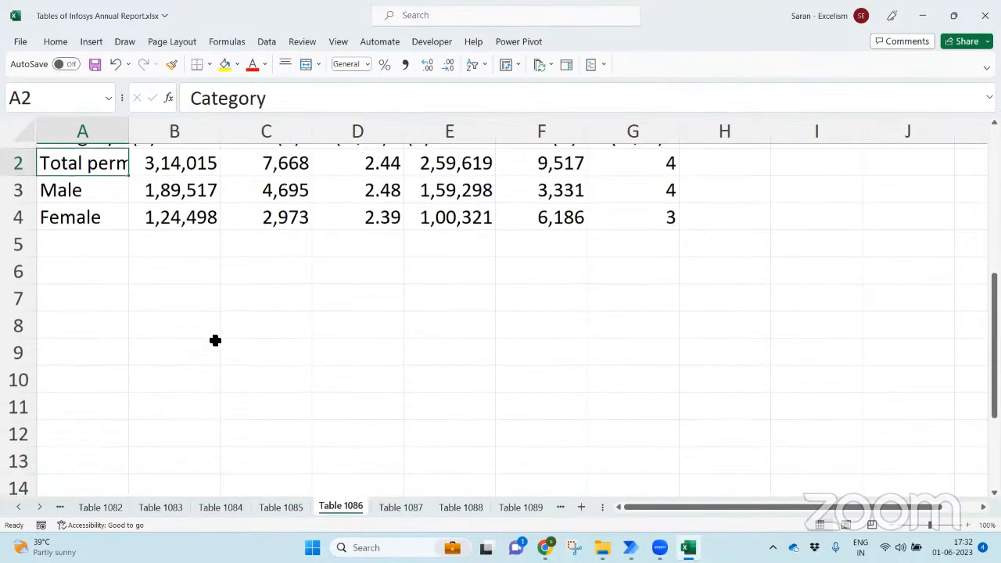
{"action": "key", "text": "Up"}
{"action": "key", "text": "Down"}
{"action": "key", "text": "ctrl+shift+Right"}
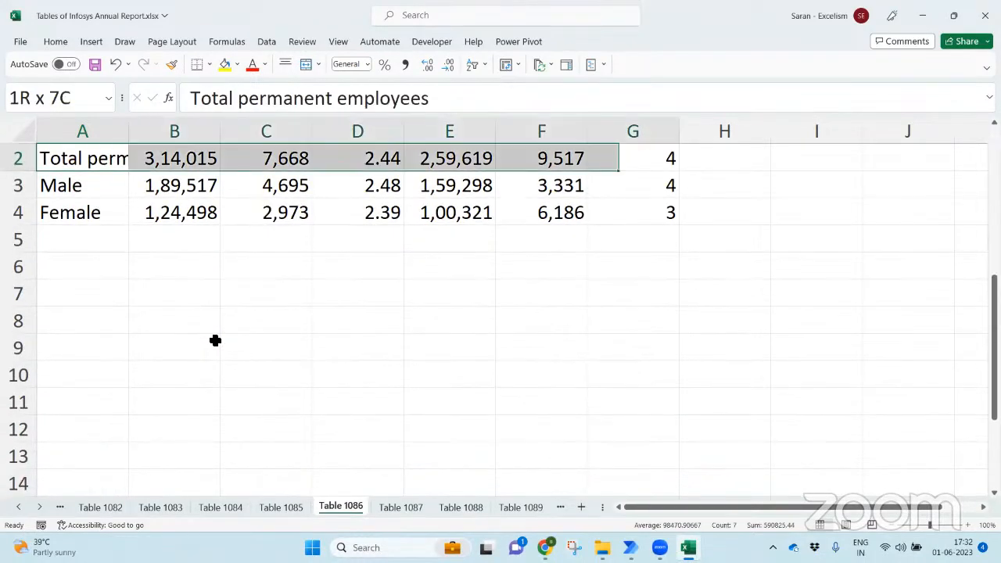
{"action": "key", "text": "ctrl+shift+Down"}
{"action": "key", "text": "alt"}
{"action": "key", "text": "h"}
{"action": "key", "text": "o"}
{"action": "key", "text": "i"}
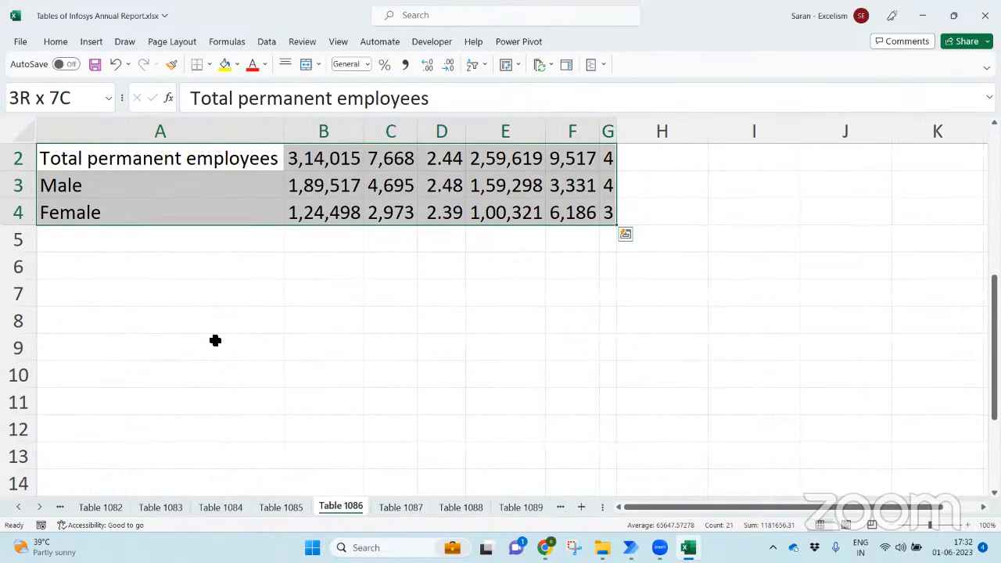
- Check the header and the values in cells B2 to B4 on Table 1086
{"action": "key", "text": "Left"}
{"action": "key", "text": "Right"}
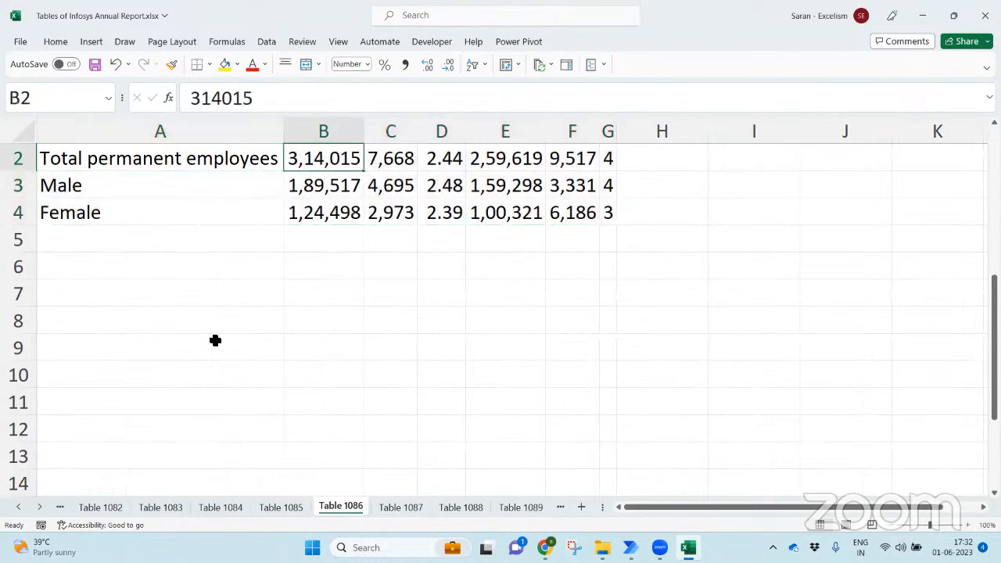
{"action": "key", "text": "Up"}
{"action": "key", "text": "Down"}
{"action": "key", "text": "Down"}
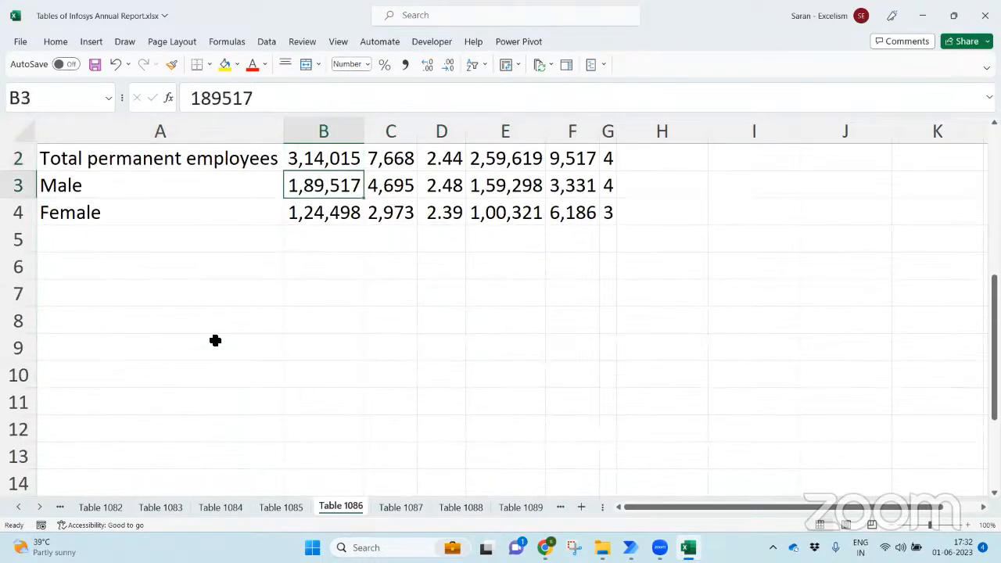
{"action": "key", "text": "Down"}
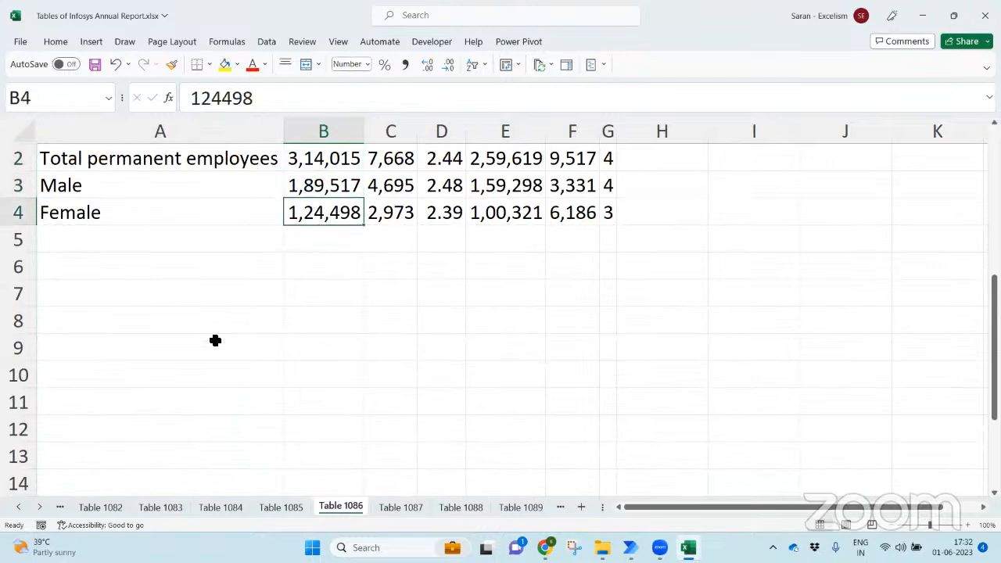
- Go back to sheet Table 1077, save the workbook and switch to File Explorer
{"action": "key", "text": "ctrl+Page_Up"}
{"action": "key", "text": "ctrl+Page_Up"}
{"action": "key", "text": "ctrl+Page_Up"}
{"action": "key", "text": "ctrl+Page_Up"}
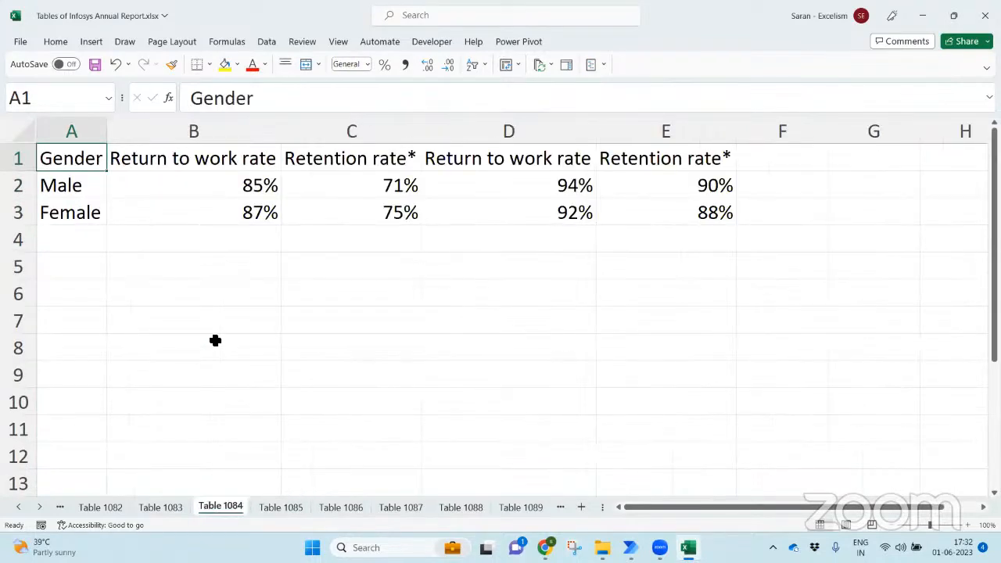
{"action": "key", "text": "ctrl+Page_Up"}
{"action": "key", "text": "ctrl+Page_Up"}
{"action": "key", "text": "ctrl+Page_Up"}
{"action": "key", "text": "ctrl+Page_Up"}
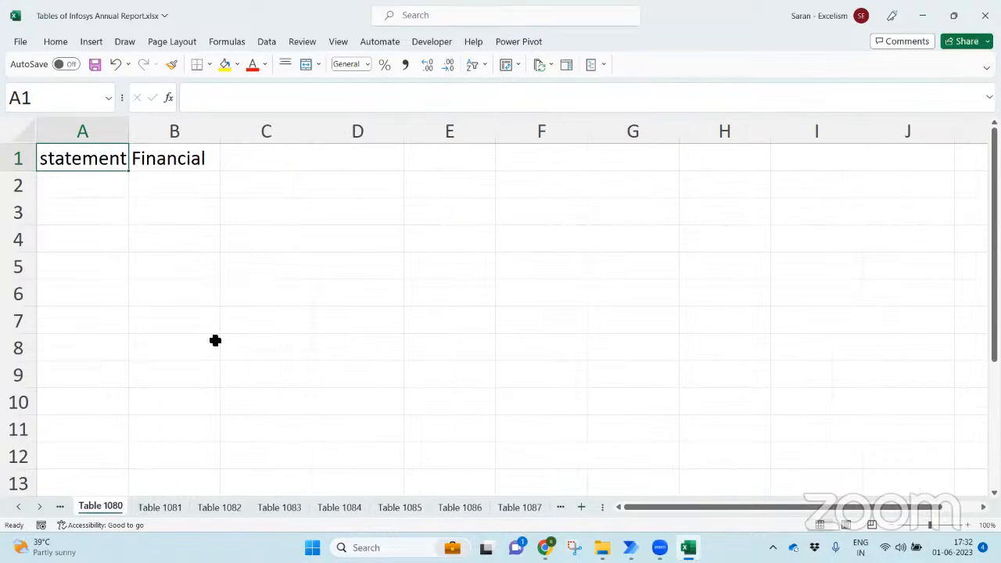
{"action": "key", "text": "ctrl+Page_Up"}
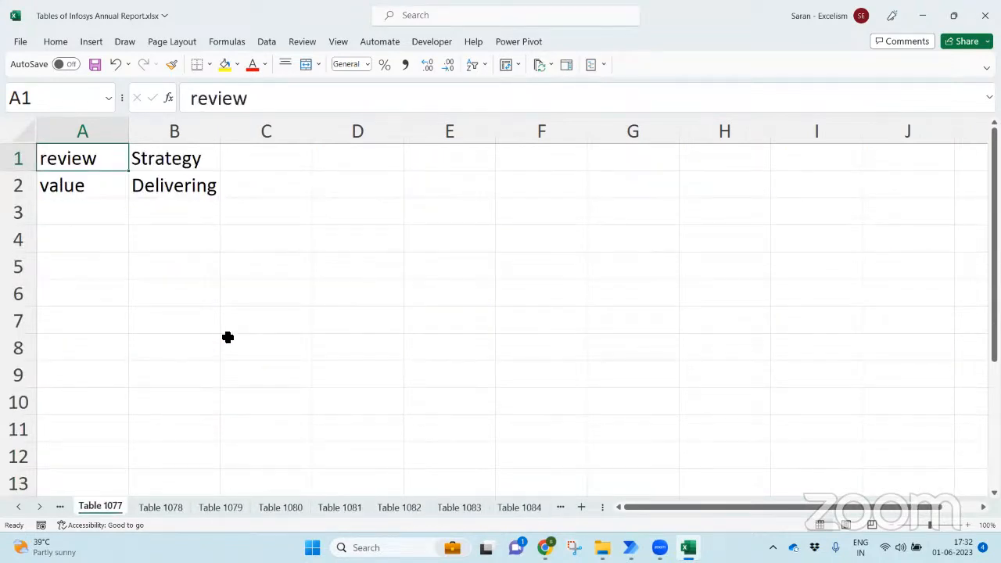
{"action": "left_click", "coordinate": [351, 296]}
{"action": "key", "text": "ctrl+s"}
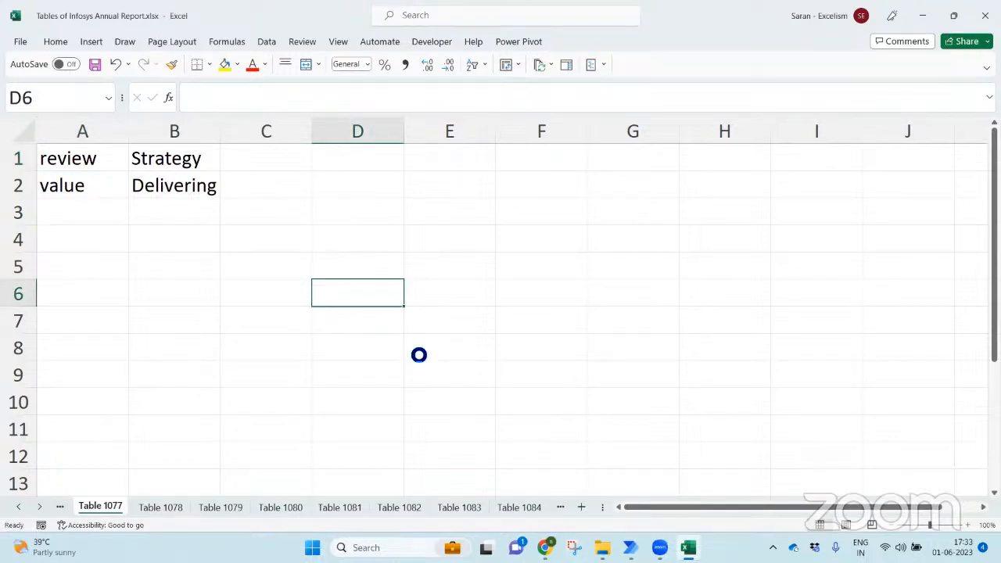
{"action": "key", "text": "alt+Tab"}
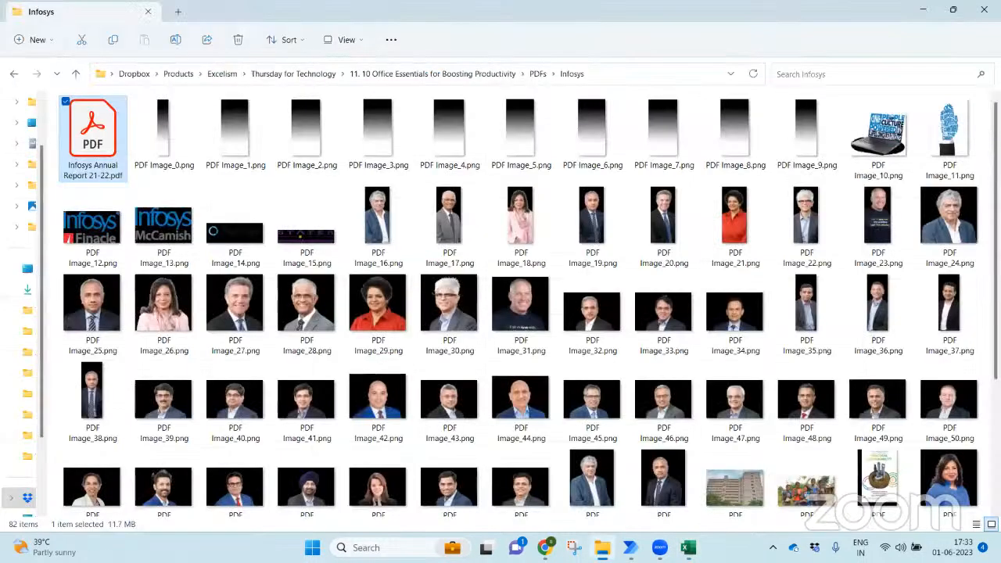
- Go up to the 11. 10 Office Essentials folder and open Topics.xlsx
{"action": "left_click", "coordinate": [408, 74]}
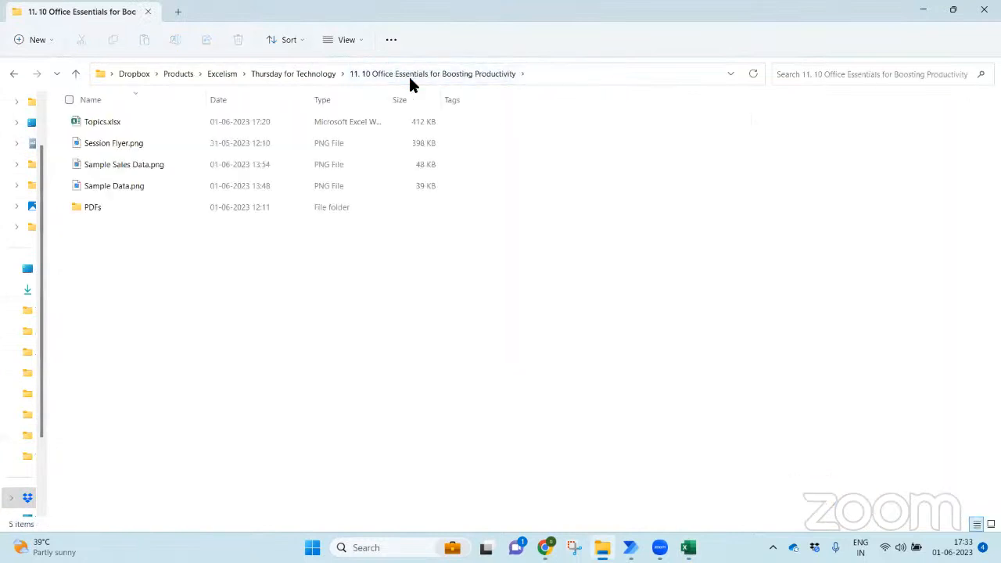
{"action": "left_click", "coordinate": [99, 124]}
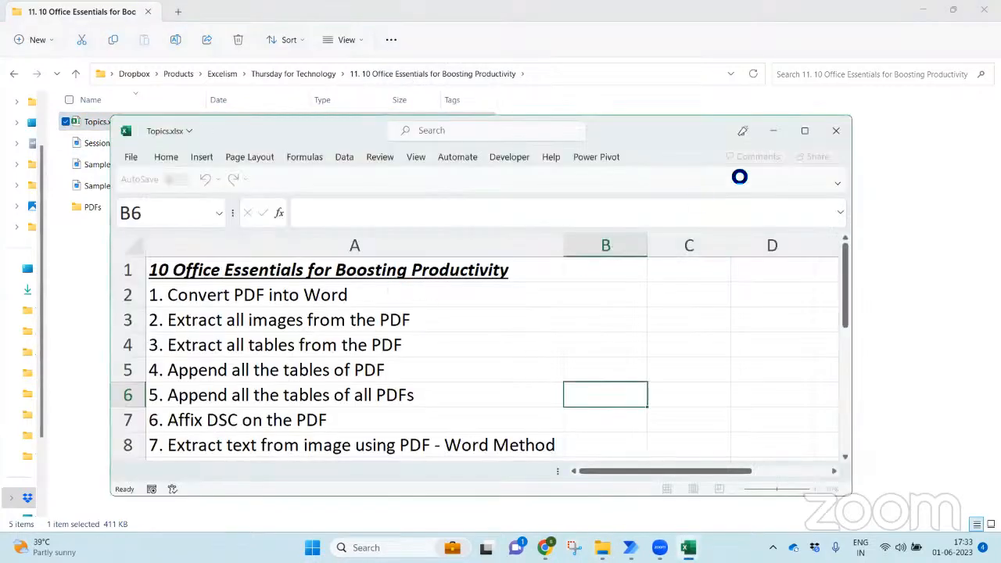
- Maximise Topics.xlsx and select topic 4, 'Append all the tables of PDF', after glancing at Power Automate
{"action": "left_click", "coordinate": [803, 132]}
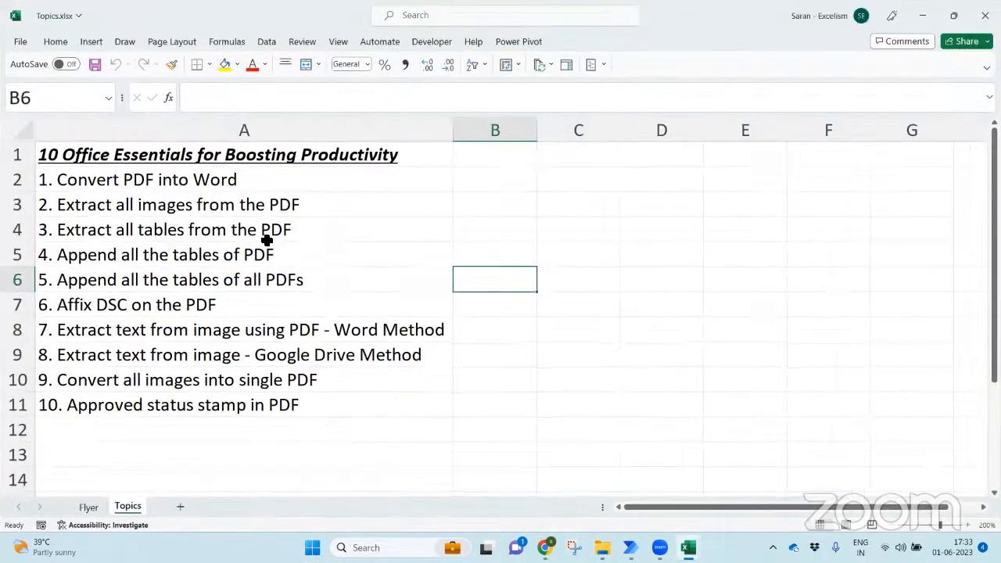
{"action": "left_click", "coordinate": [266, 243]}
{"action": "left_click", "coordinate": [286, 254]}
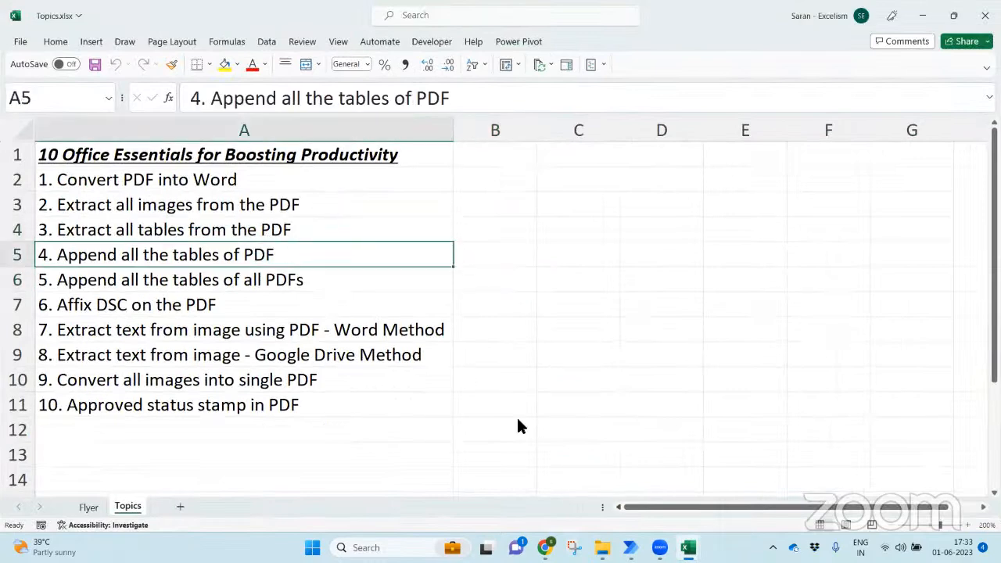
{"action": "left_click", "coordinate": [630, 547]}
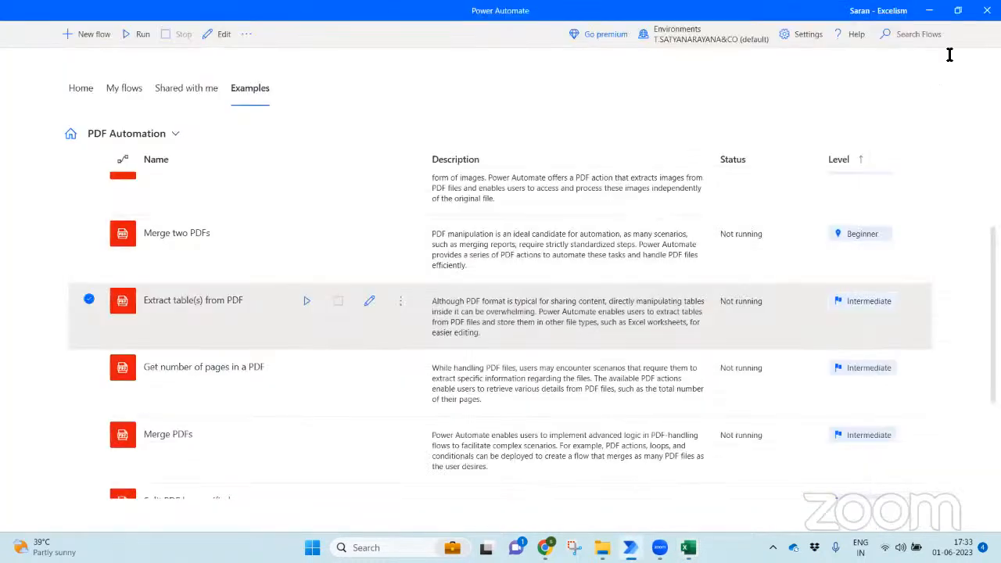
{"action": "key", "text": "alt+Tab"}
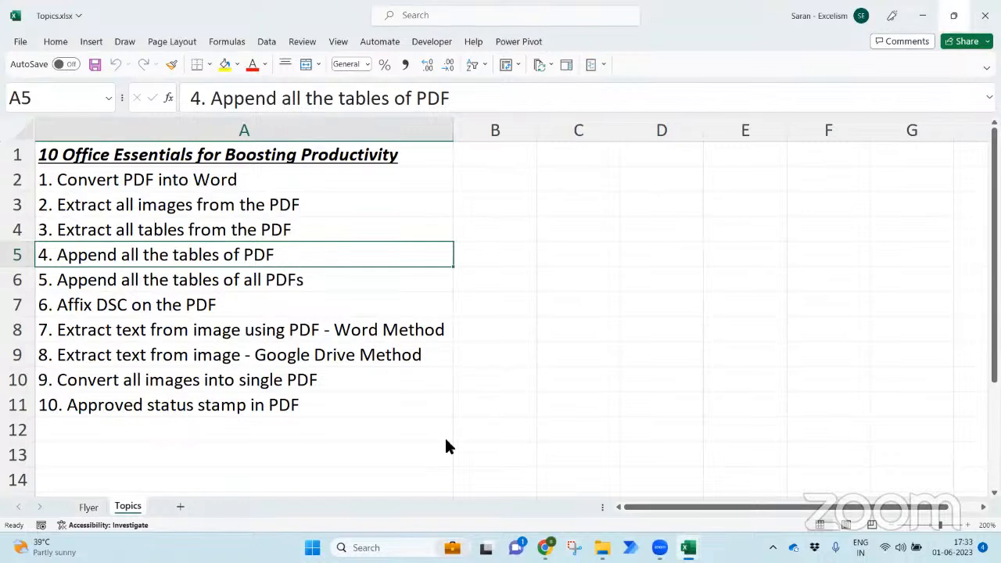
- Close the spare blank Excel window and open the PDFs folder in File Explorer
{"action": "mouse_move", "coordinate": [688, 547]}
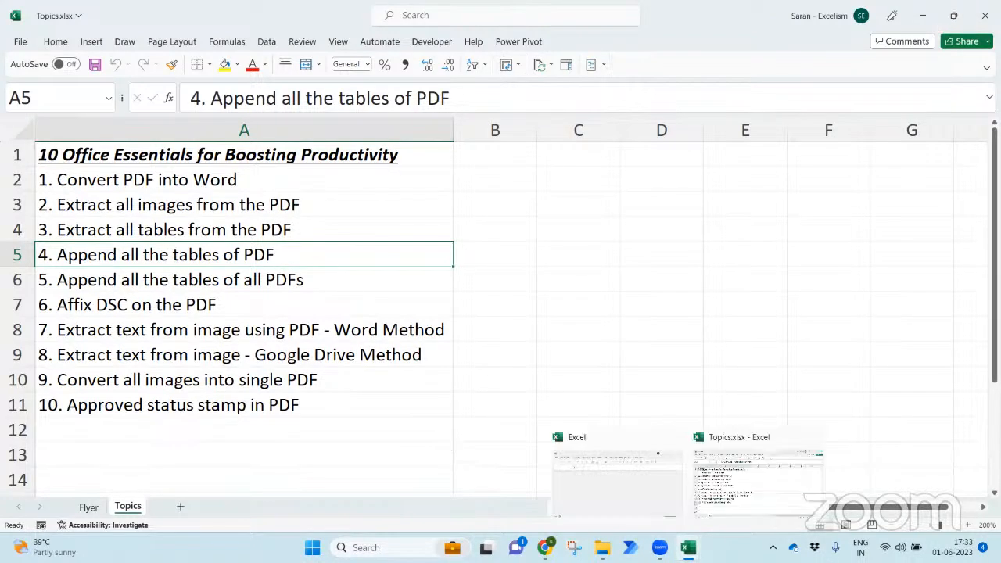
{"action": "left_click", "coordinate": [687, 513]}
{"action": "left_click", "coordinate": [833, 133]}
{"action": "left_click", "coordinate": [462, 324]}
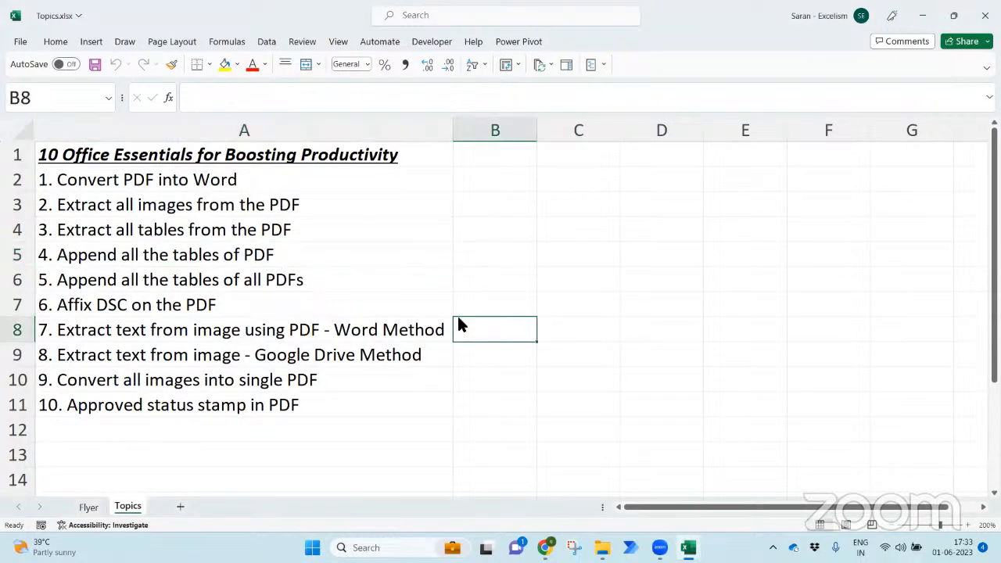
{"action": "key", "text": "alt+Tab"}
{"action": "key", "text": "Down"}
{"action": "key", "text": "Down"}
{"action": "key", "text": "Down"}
{"action": "key", "text": "Down"}
{"action": "key", "text": "Return"}
- Open the SCA List folder and open SCA List for FY 22-23.PDF in Acrobat
{"action": "key", "text": "t"}
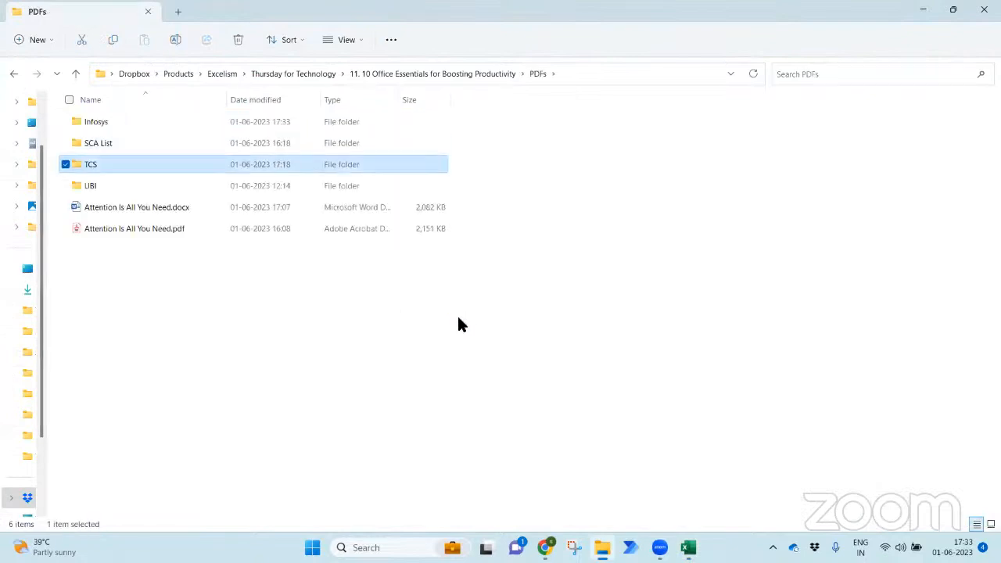
{"action": "key", "text": "Up"}
{"action": "key", "text": "Return"}
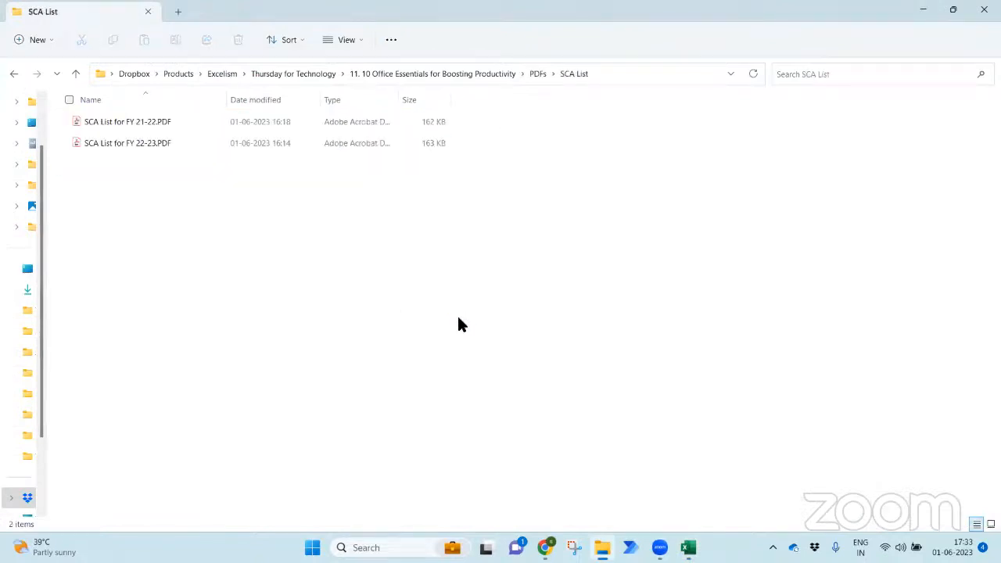
{"action": "key", "text": "Down"}
{"action": "key", "text": "Up"}
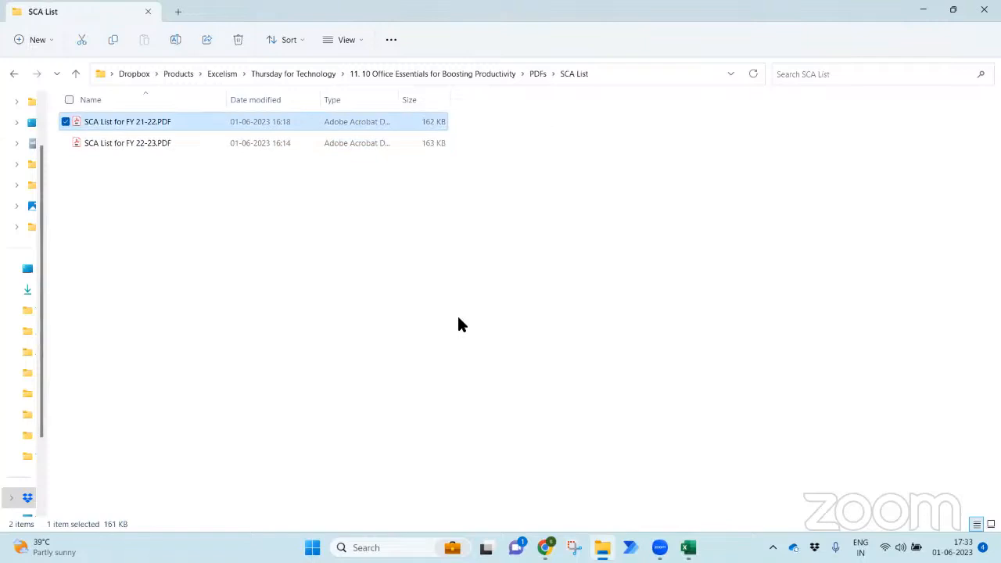
{"action": "key", "text": "Down"}
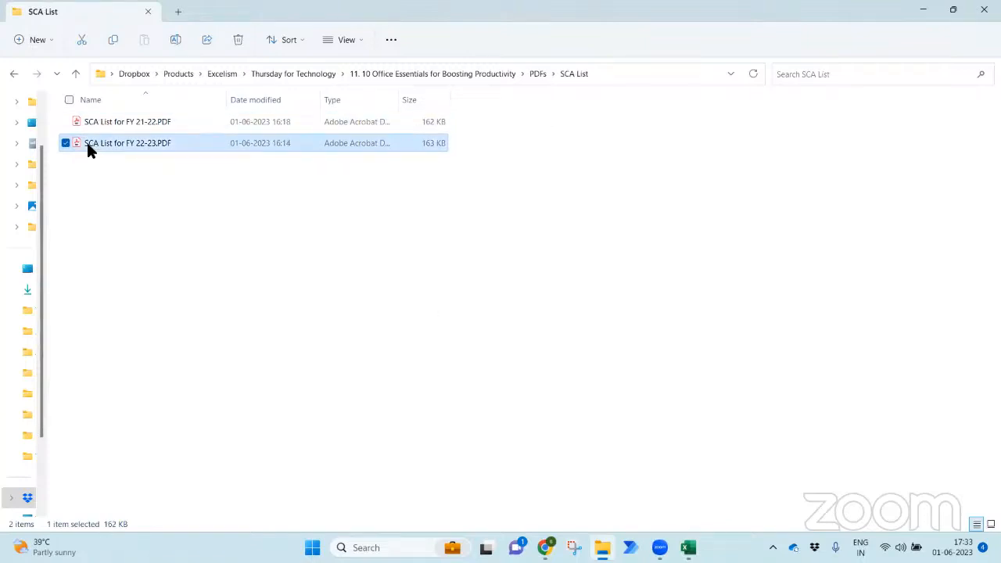
{"action": "double_click", "coordinate": [172, 144]}
{"action": "key", "text": "alt+Tab"}
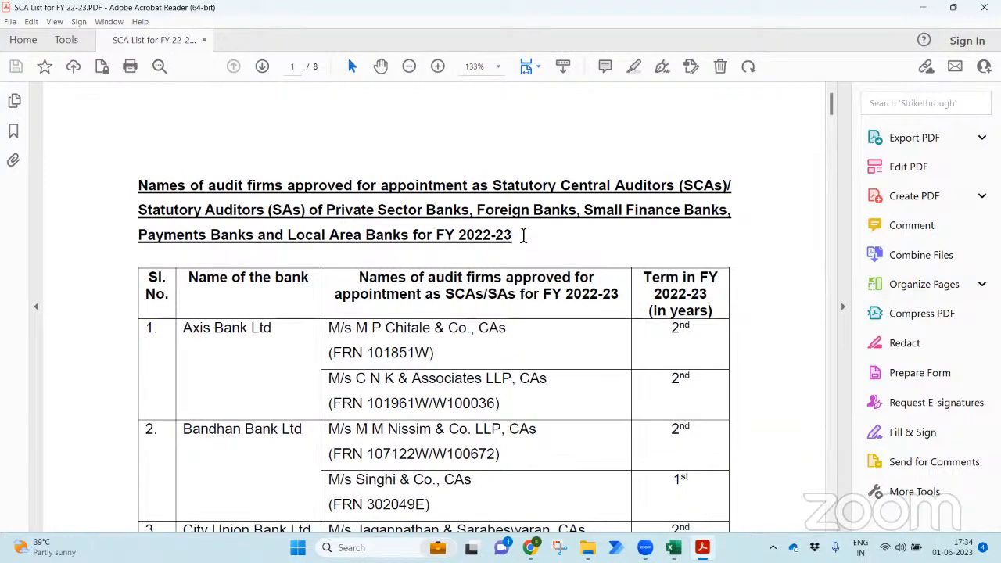
- Scroll through the FY 22-23 SCA list PDF, copy all its text, and return to Excel
{"action": "left_click_drag", "start_coordinate": [831, 111], "coordinate": [815, 505]}
{"action": "left_click_drag", "start_coordinate": [808, 399], "coordinate": [828, 94]}
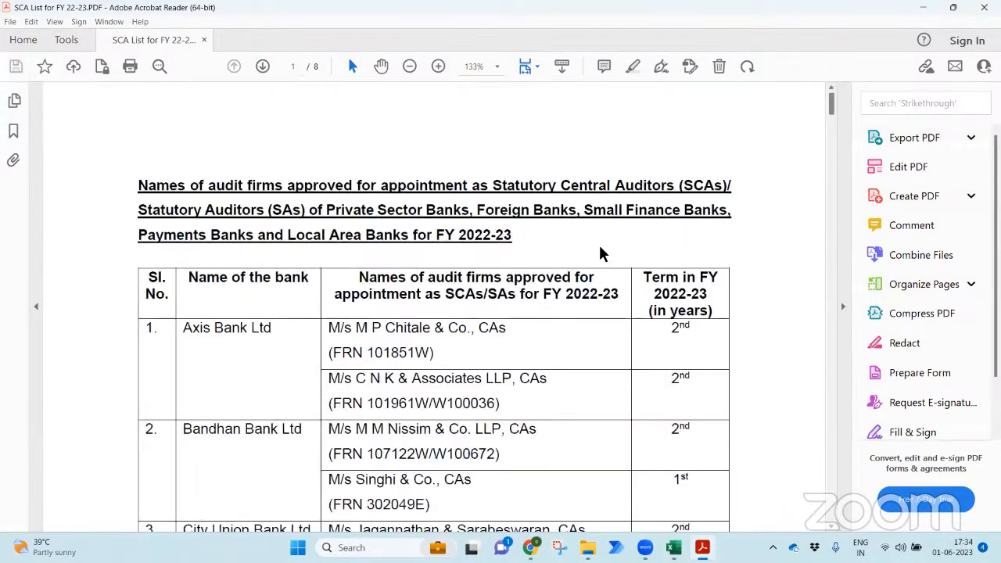
{"action": "key", "text": "ctrl+a"}
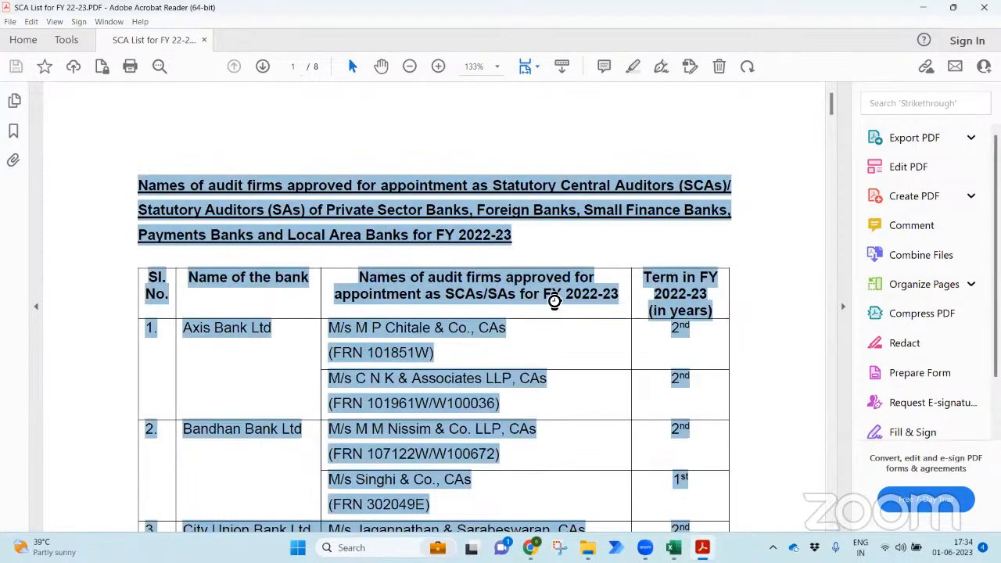
{"action": "key", "text": "ctrl+c"}
{"action": "key", "text": "alt+Tab"}
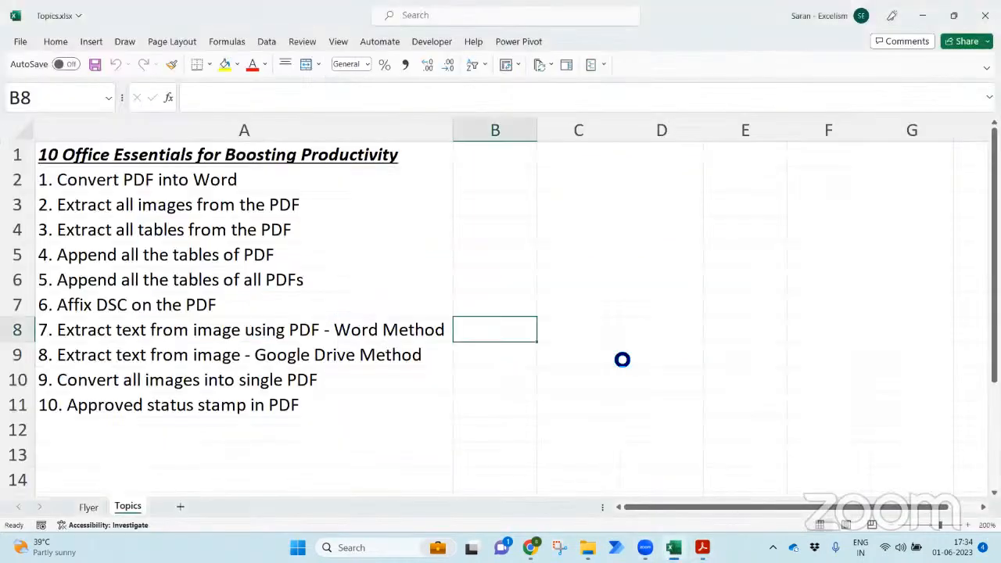
- In a new blank workbook, try pasting the SCA text normally and as Text, undoing both
{"action": "key", "text": "ctrl+n"}
{"action": "key", "text": "ctrl+v"}
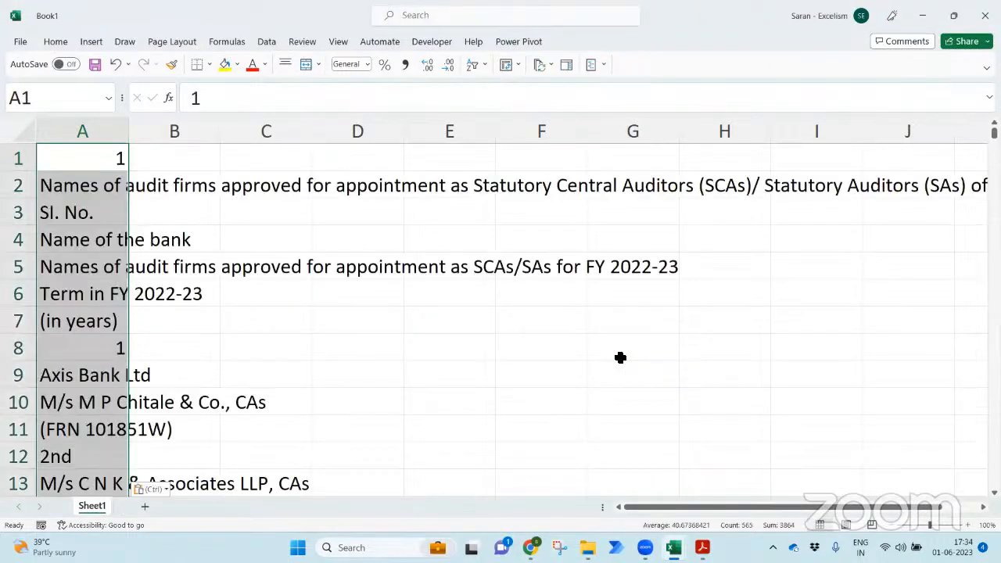
{"action": "key", "text": "ctrl+z"}
{"action": "key", "text": "alt+e"}
{"action": "key", "text": "s"}
{"action": "key", "text": "Down"}
{"action": "key", "text": "Return"}
{"action": "key", "text": "ctrl+z"}
{"action": "key", "text": "alt+Tab"}
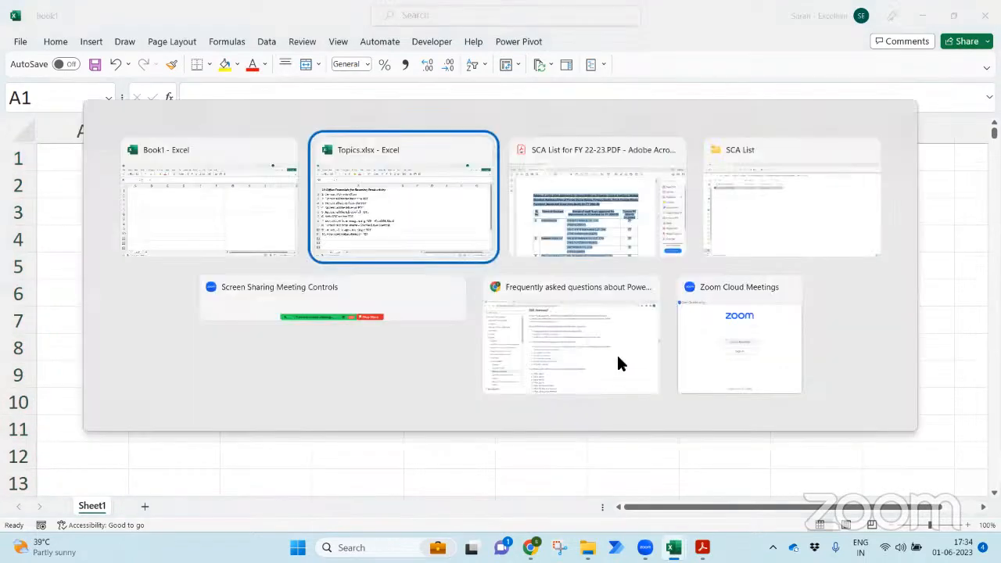
- Launch Word and paste the copied SCA table into a blank document
{"action": "key", "text": "super"}
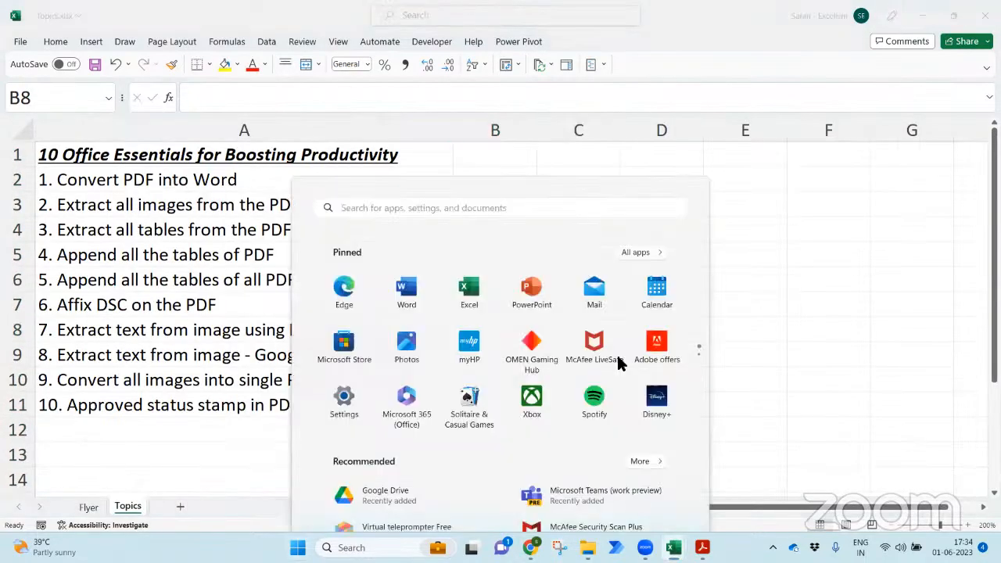
{"action": "type", "text": "word"}
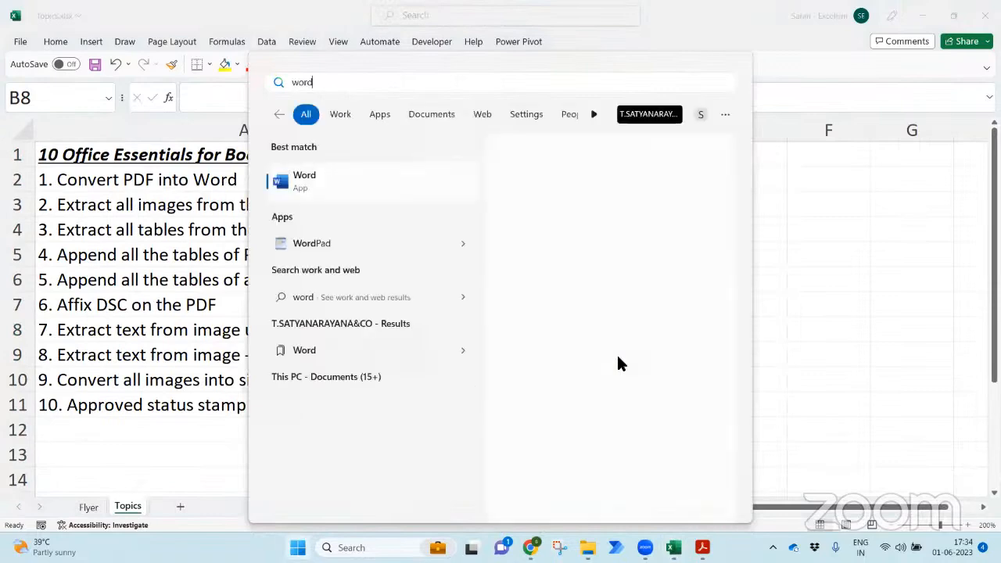
{"action": "key", "text": "Return"}
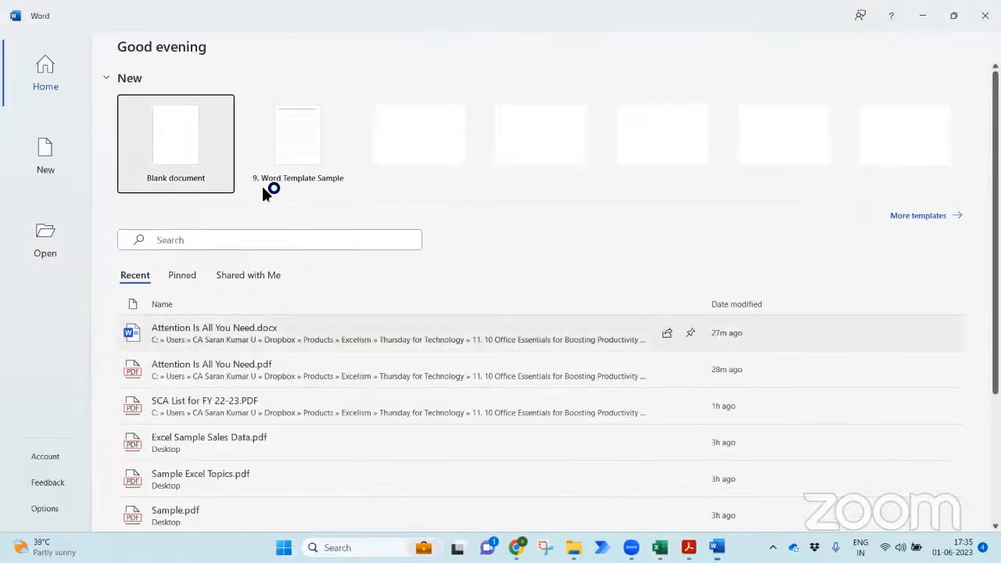
{"action": "left_click", "coordinate": [188, 154]}
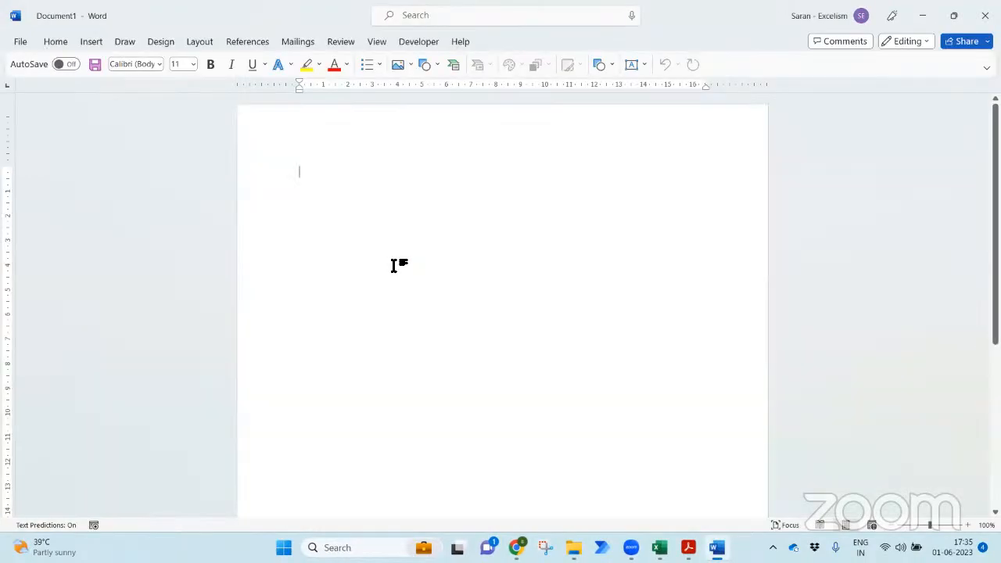
{"action": "key", "text": "ctrl+v"}
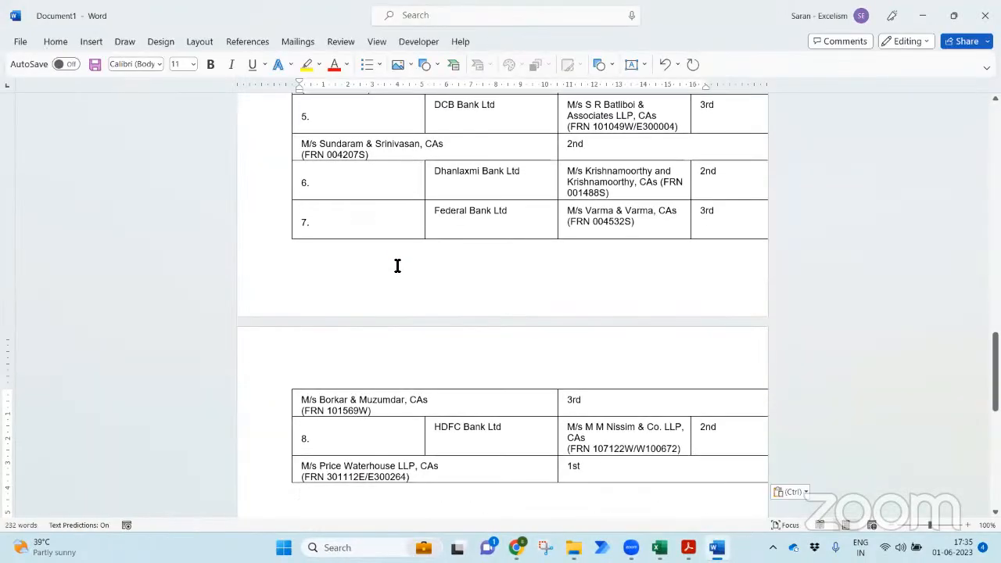
{"action": "key", "text": "ctrl+Home"}
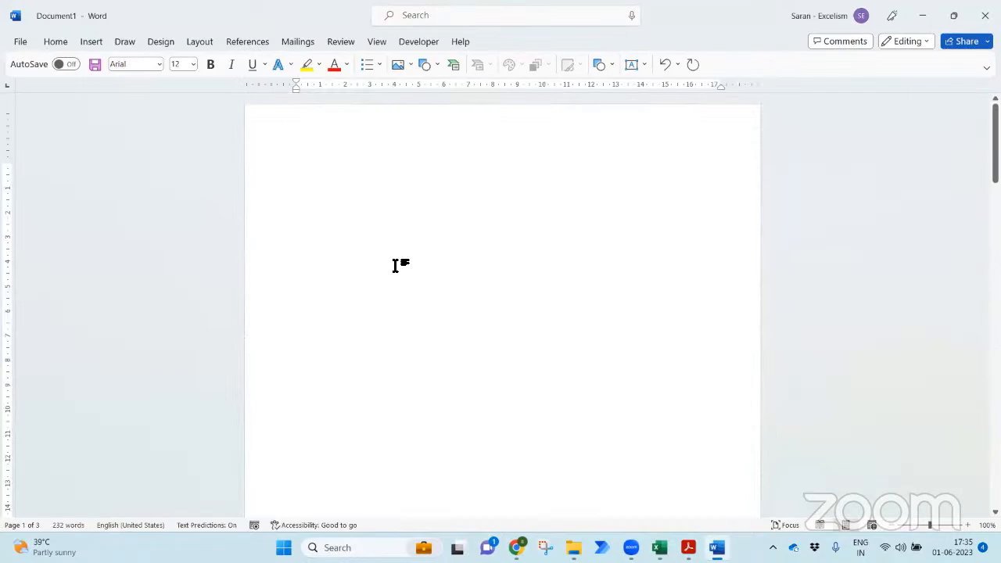
- Review the pasted bank auditor table, then close the document with Don't Save
{"action": "scroll", "coordinate": [396, 265], "scroll_direction": "down", "scroll_amount": 10}
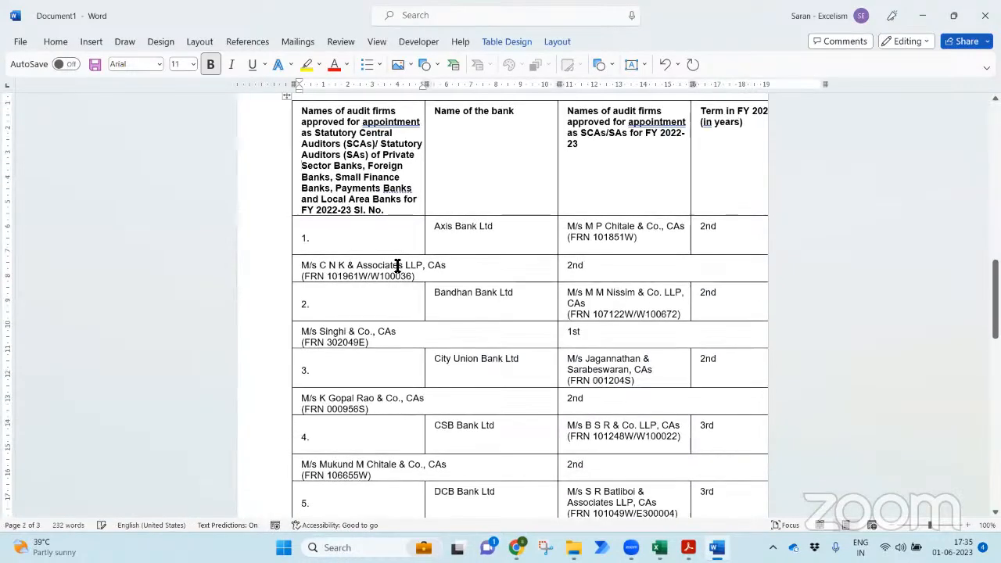
{"action": "scroll", "coordinate": [398, 266], "scroll_direction": "down", "scroll_amount": 10}
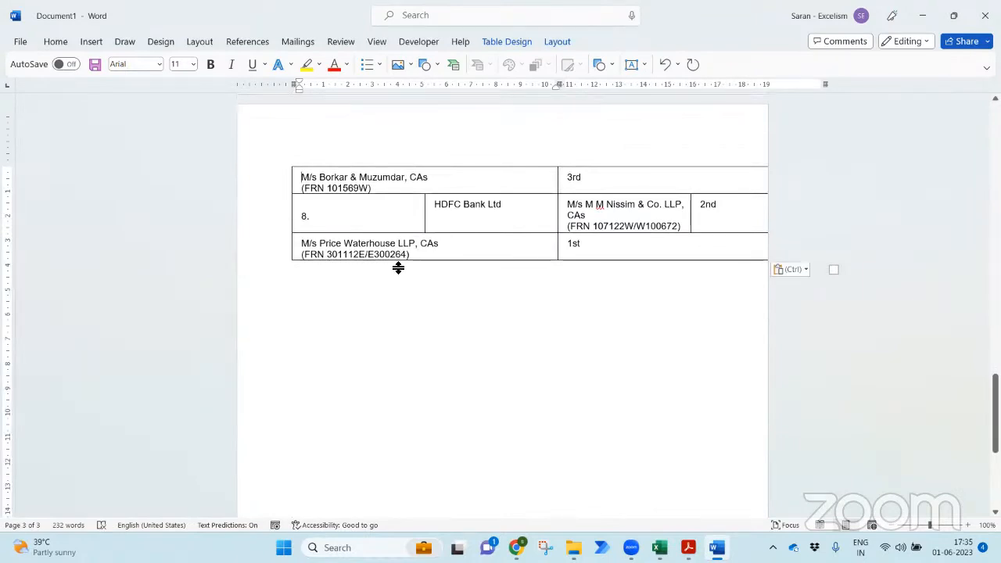
{"action": "scroll", "coordinate": [397, 268], "scroll_direction": "up", "scroll_amount": 5}
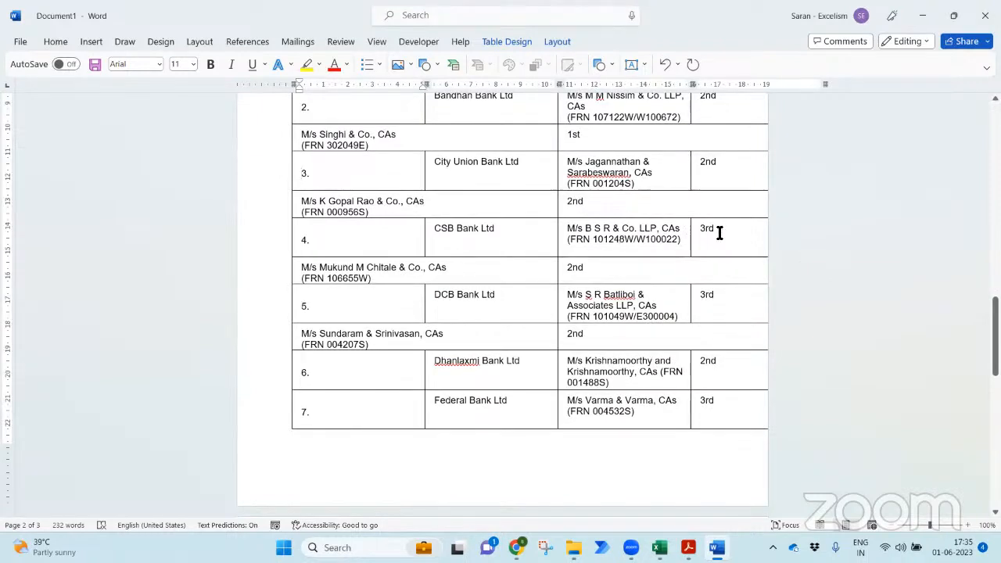
{"action": "left_click", "coordinate": [985, 15]}
{"action": "left_click", "coordinate": [553, 341]}
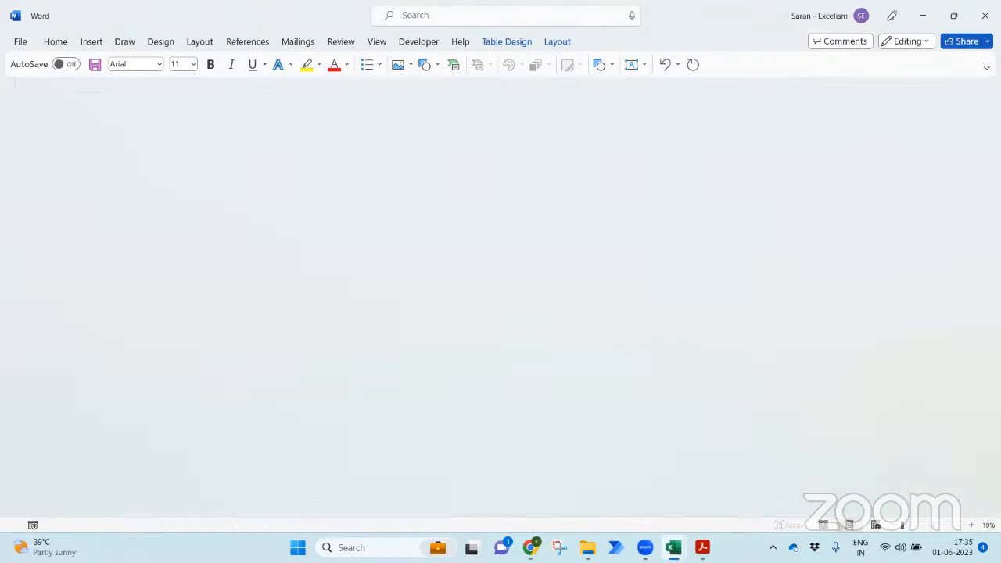
- Bring blank Book1 forward, select cell C3 and open the Data tab's Get Data source list
{"action": "mouse_move", "coordinate": [673, 547]}
{"action": "left_click", "coordinate": [695, 500]}
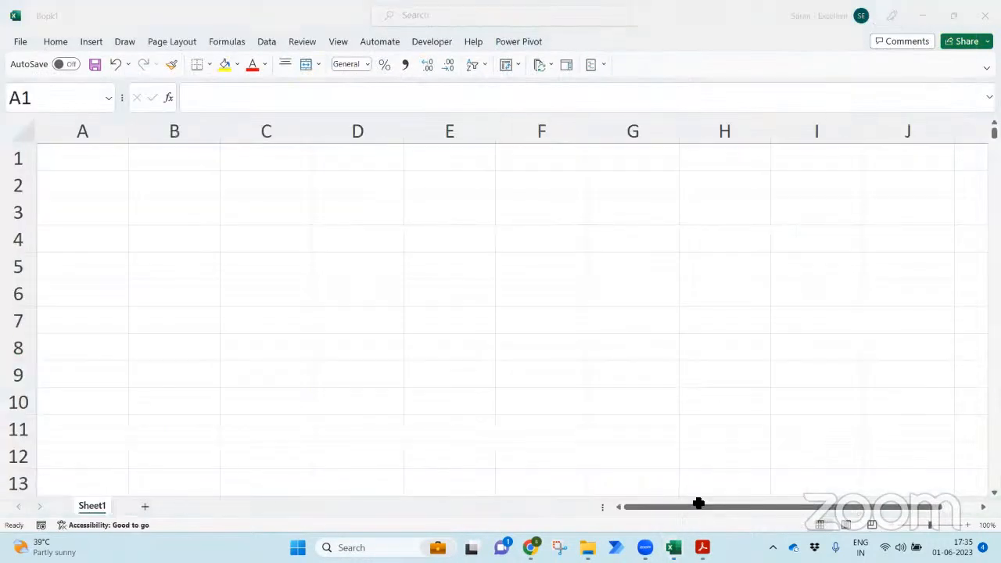
{"action": "left_click", "coordinate": [309, 217]}
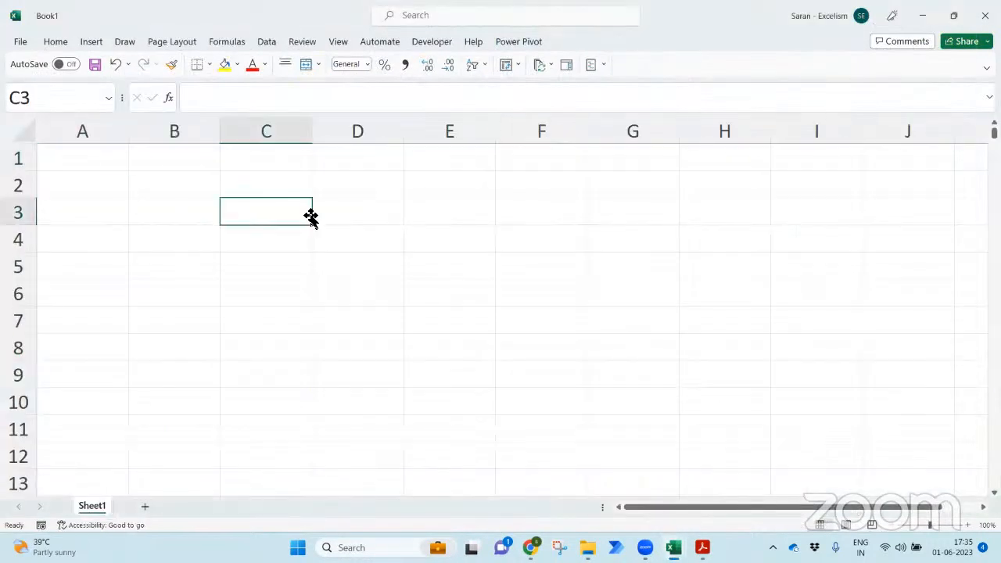
{"action": "left_click", "coordinate": [276, 43]}
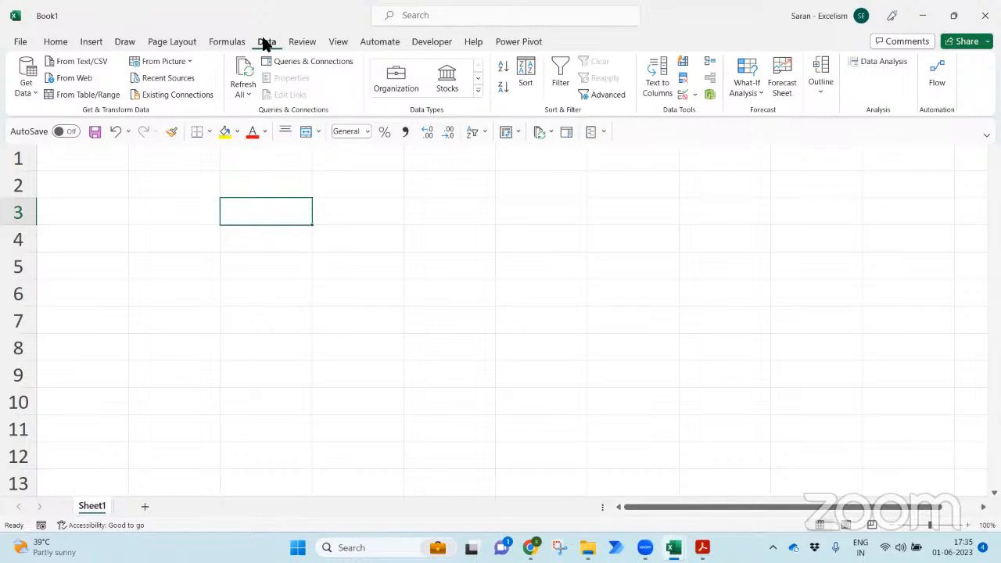
{"action": "left_click", "coordinate": [34, 89]}
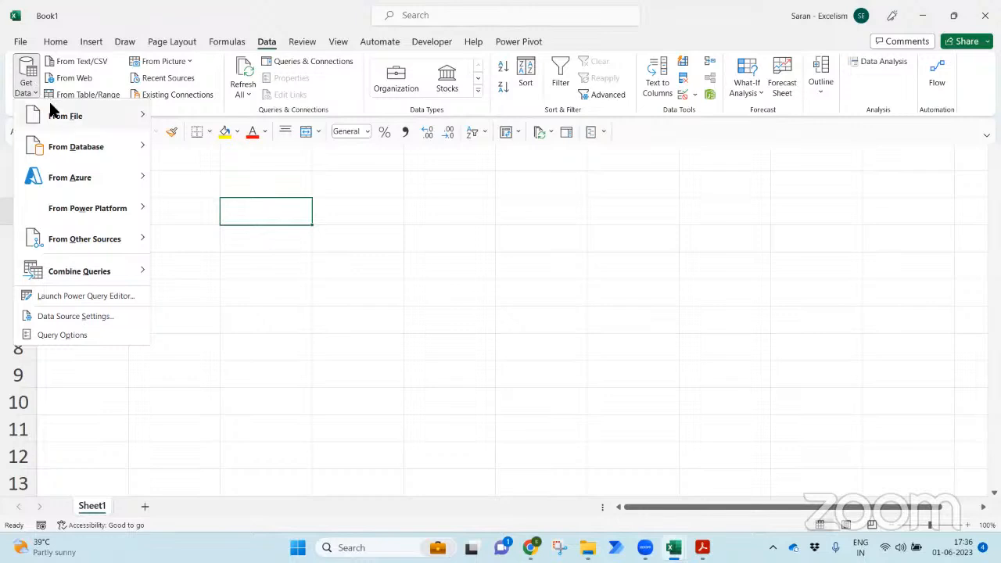
- Import SCA List for FY 22-23.PDF from the PDFs > SCA List folder using From PDF
{"action": "mouse_move", "coordinate": [50, 103]}
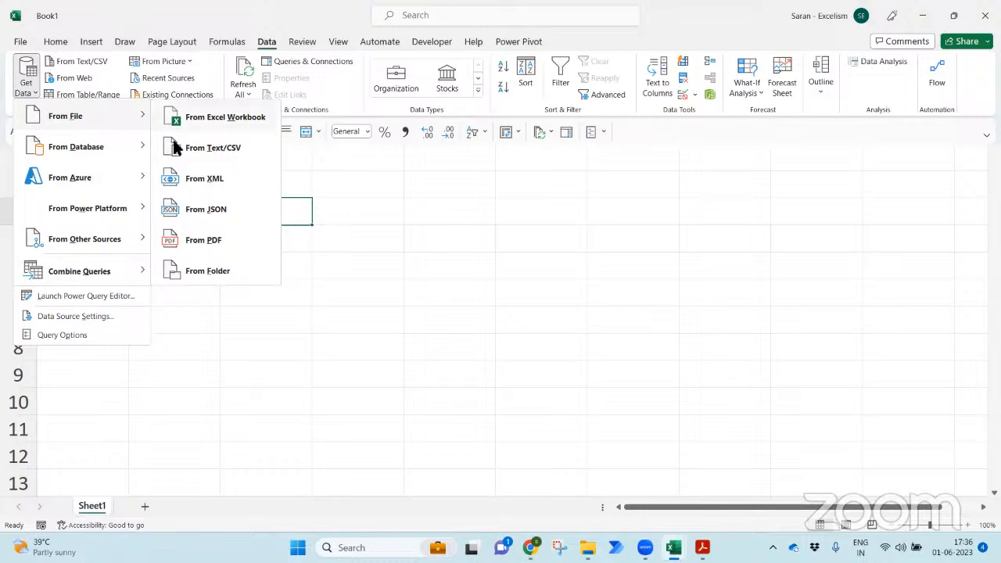
{"action": "left_click", "coordinate": [202, 239]}
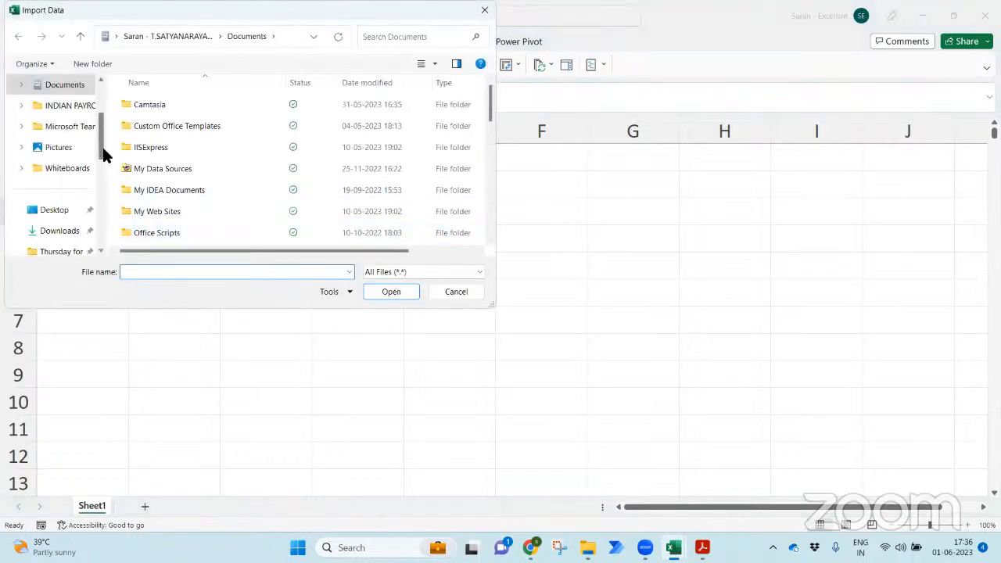
{"action": "left_click_drag", "start_coordinate": [98, 147], "coordinate": [99, 178]}
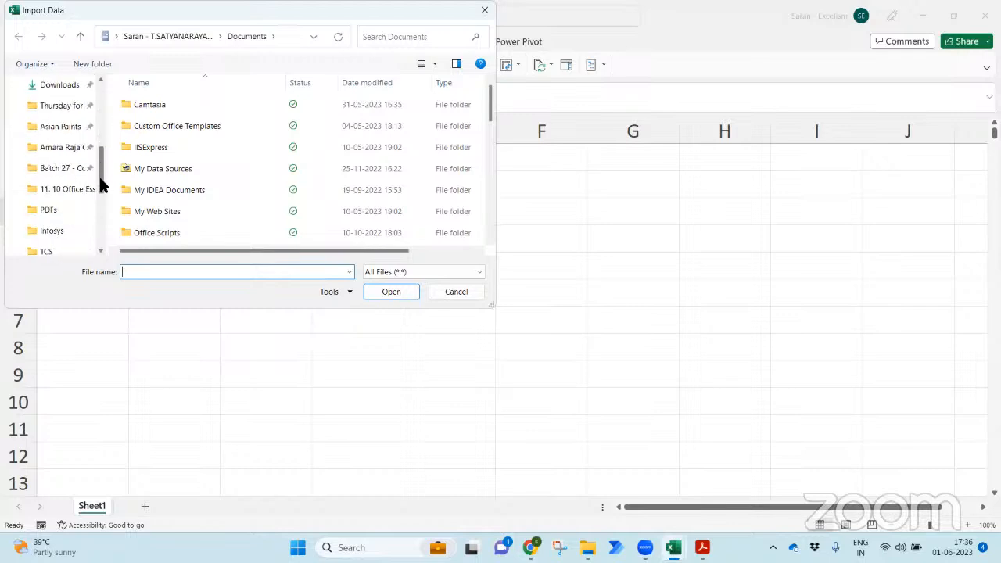
{"action": "left_click", "coordinate": [53, 205]}
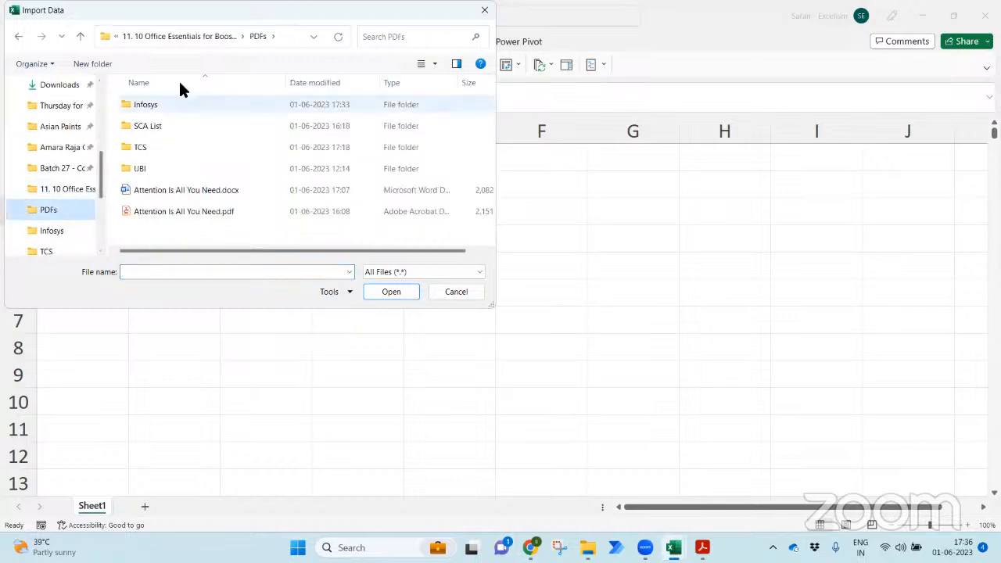
{"action": "double_click", "coordinate": [180, 127]}
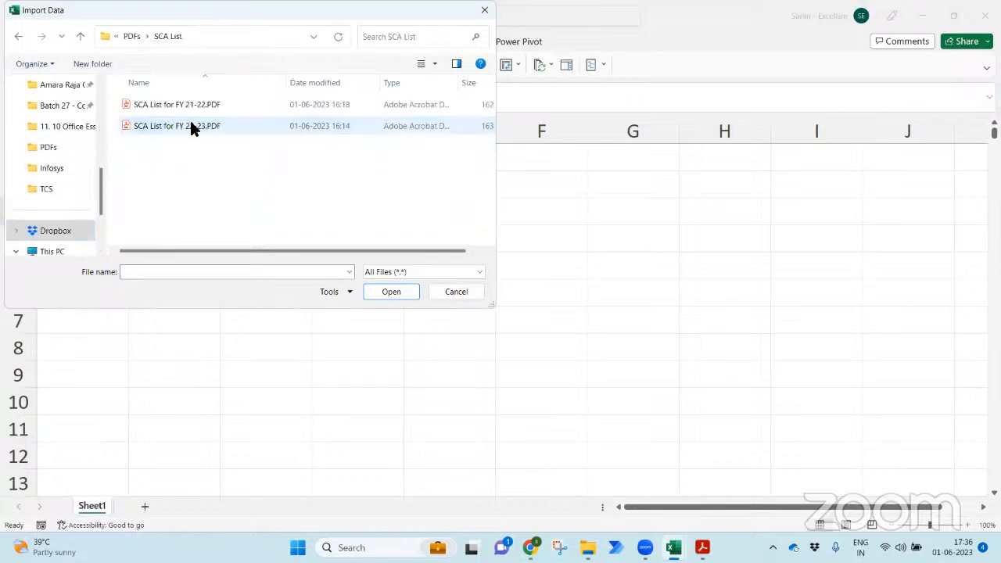
{"action": "double_click", "coordinate": [207, 127]}
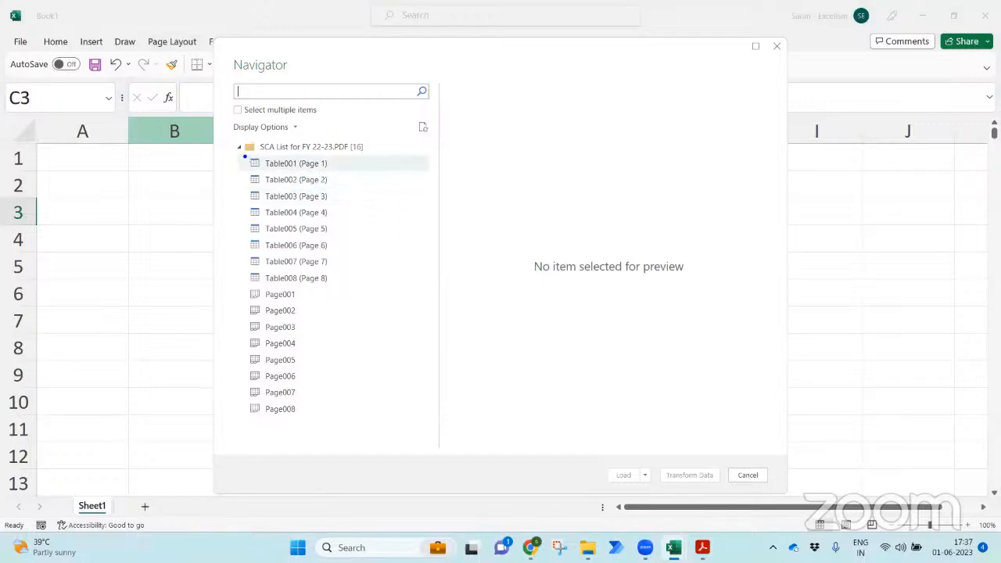
- Select the root SCA List for FY 22-23.PDF [16] node and transform it in Power Query Editor
{"action": "left_click_drag", "start_coordinate": [245, 156], "coordinate": [263, 173]}
{"action": "left_click_drag", "start_coordinate": [244, 285], "coordinate": [262, 304]}
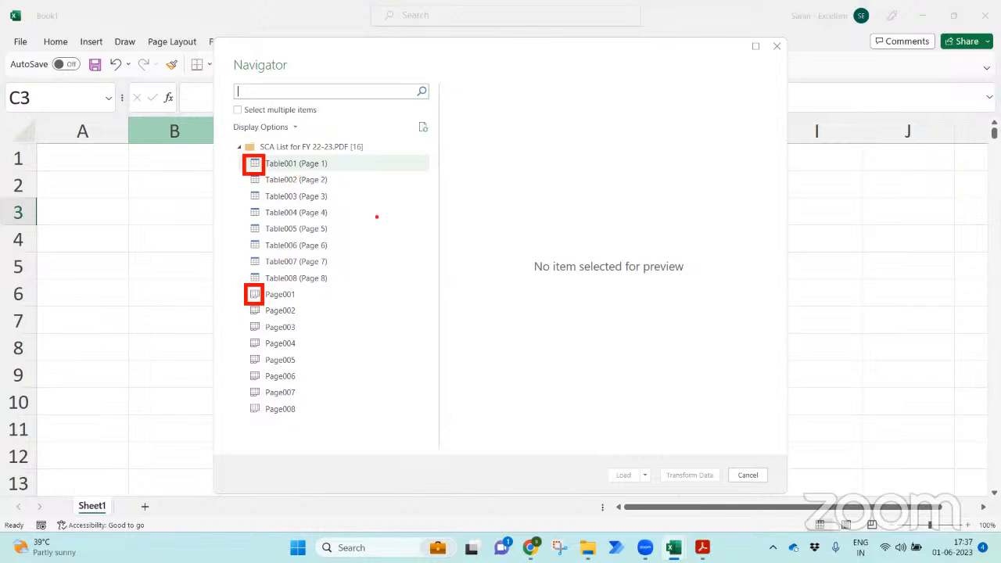
{"action": "key", "text": "Escape"}
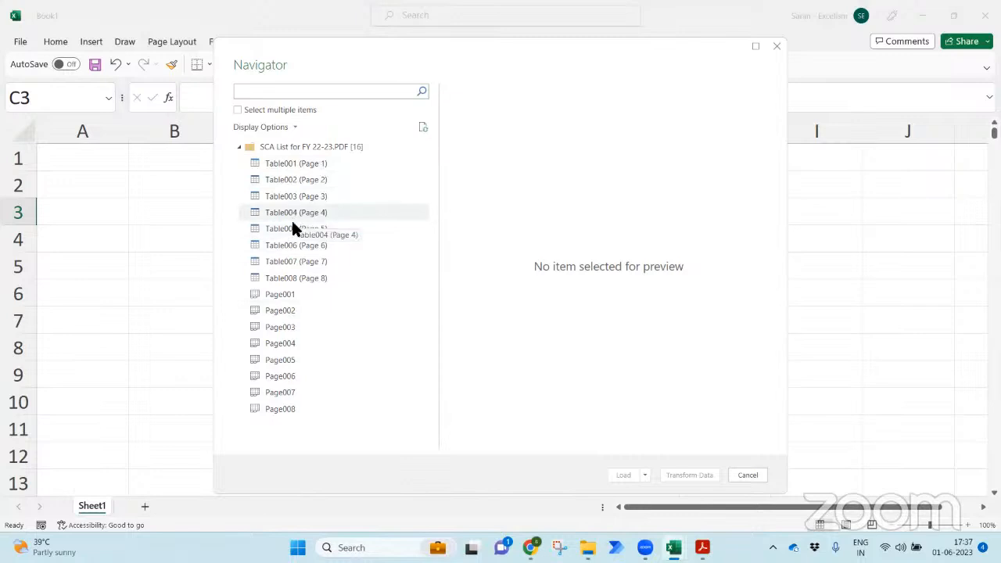
{"action": "left_click", "coordinate": [314, 141]}
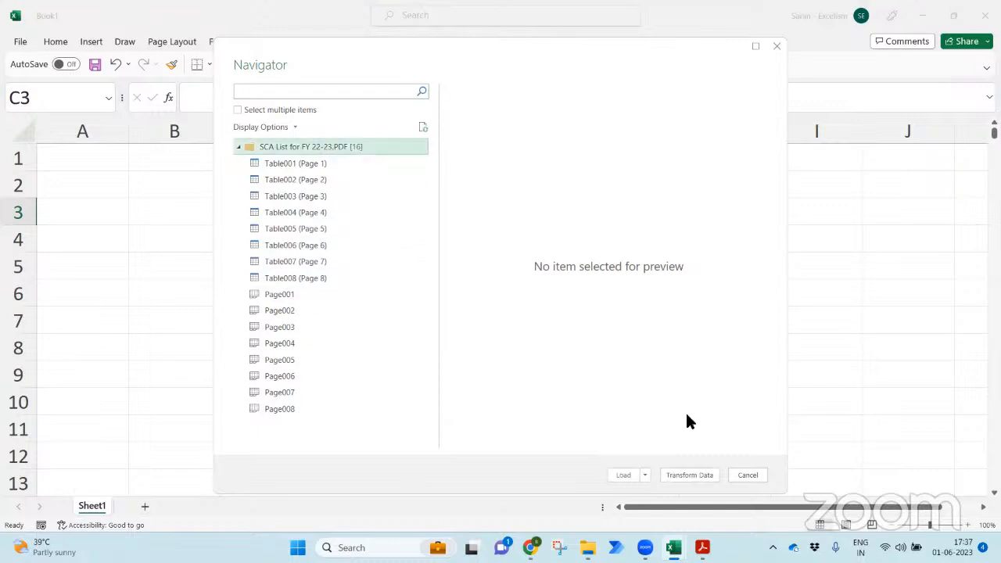
{"action": "left_click", "coordinate": [686, 473]}
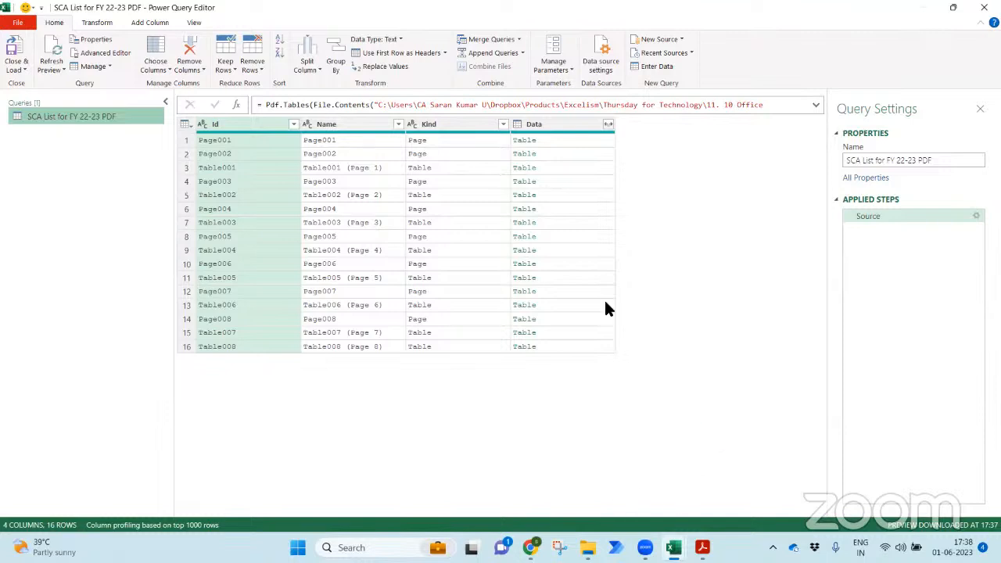
- Filter the Kind column to Table only and remove every column except Data
{"action": "left_click", "coordinate": [501, 123]}
{"action": "left_click", "coordinate": [331, 277]}
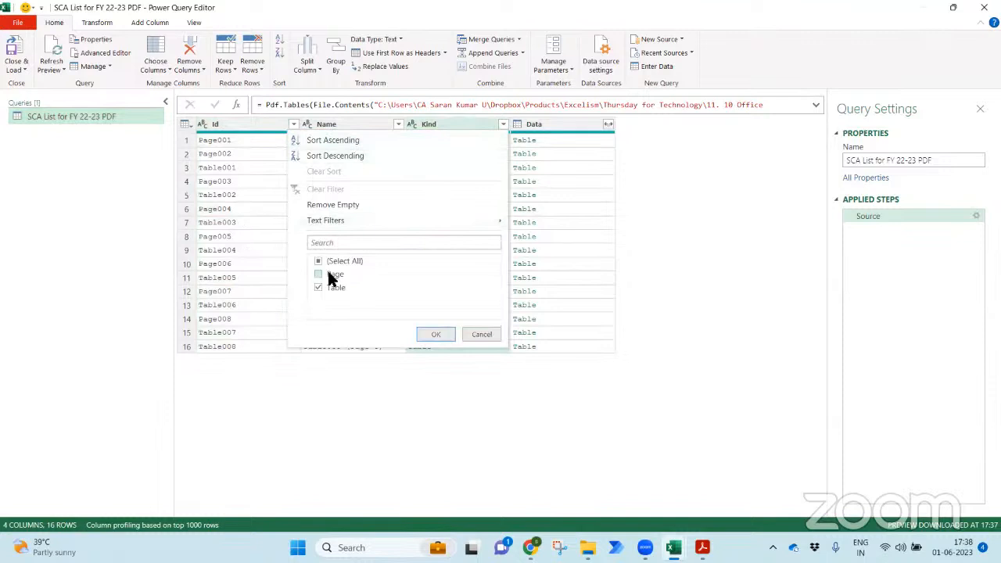
{"action": "left_click", "coordinate": [436, 334]}
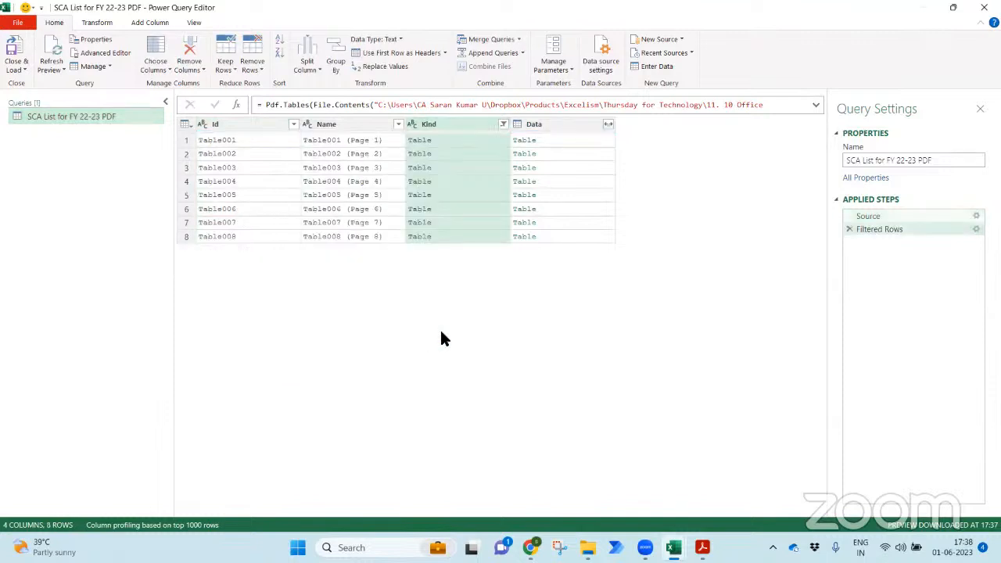
{"action": "left_click", "coordinate": [539, 123]}
{"action": "right_click", "coordinate": [539, 123]}
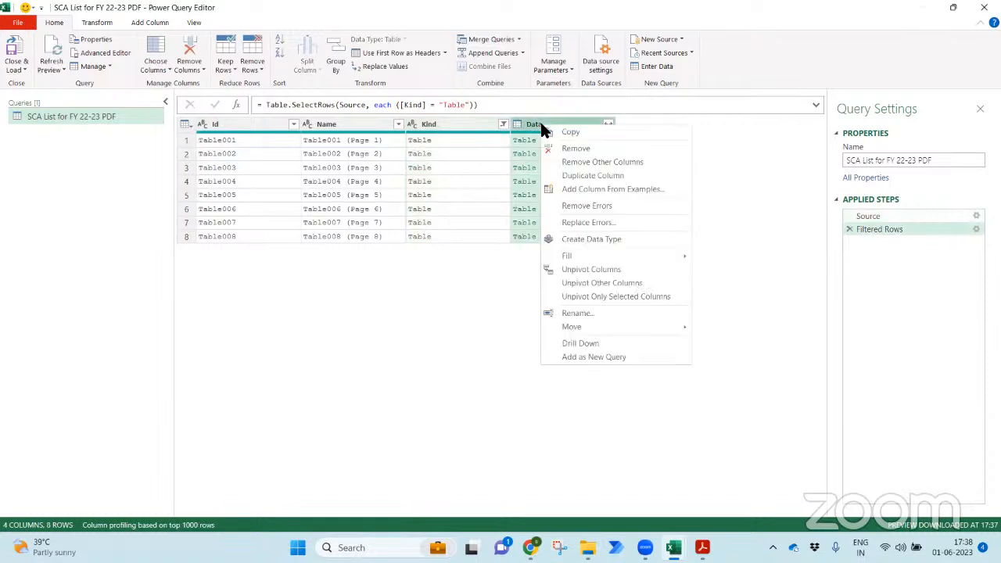
{"action": "left_click", "coordinate": [576, 161]}
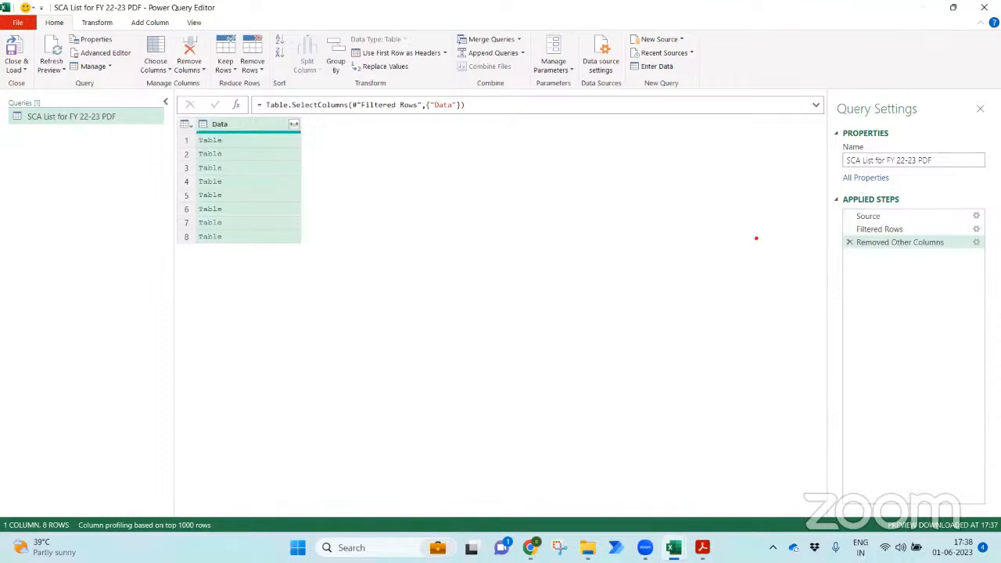
{"action": "mouse_move", "coordinate": [827, 192]}
{"action": "left_mouse_down"}
{"action": "mouse_move", "coordinate": [997, 314]}
{"action": "mouse_move", "coordinate": [995, 334]}
{"action": "left_mouse_up"}
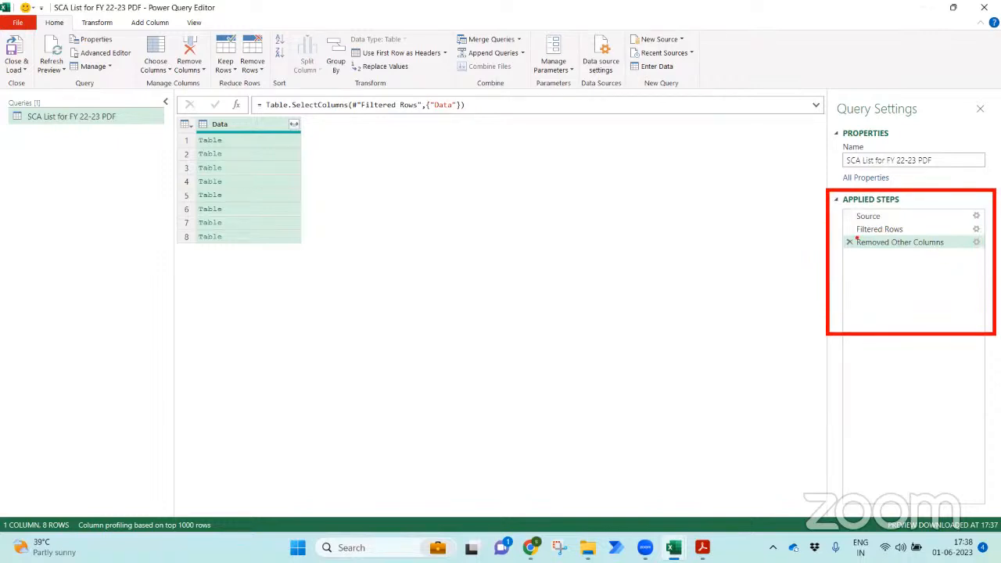
{"action": "key", "text": "Escape"}
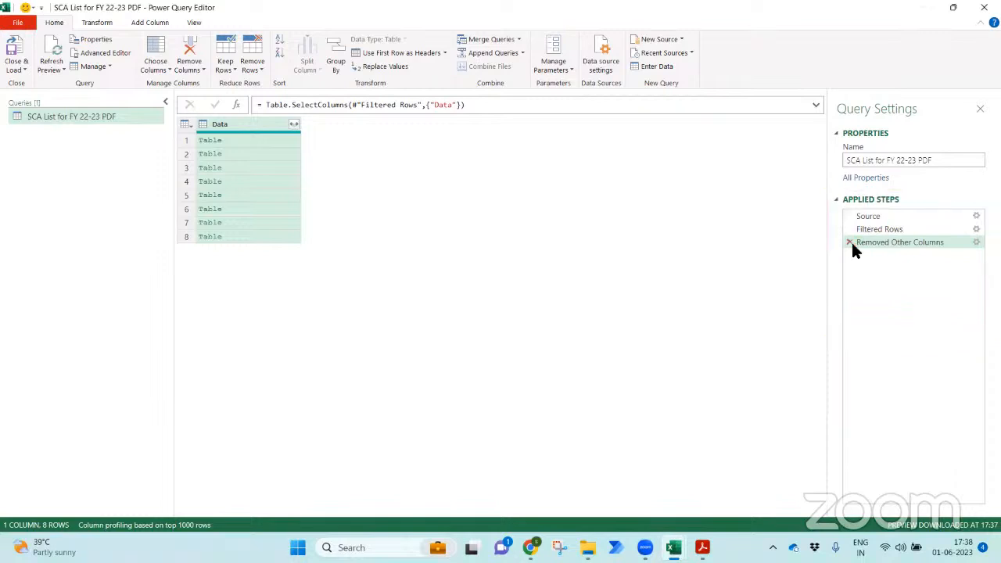
- Expand the Data tables into Column1–Column4 without the original column-name prefix
{"action": "left_click", "coordinate": [257, 140]}
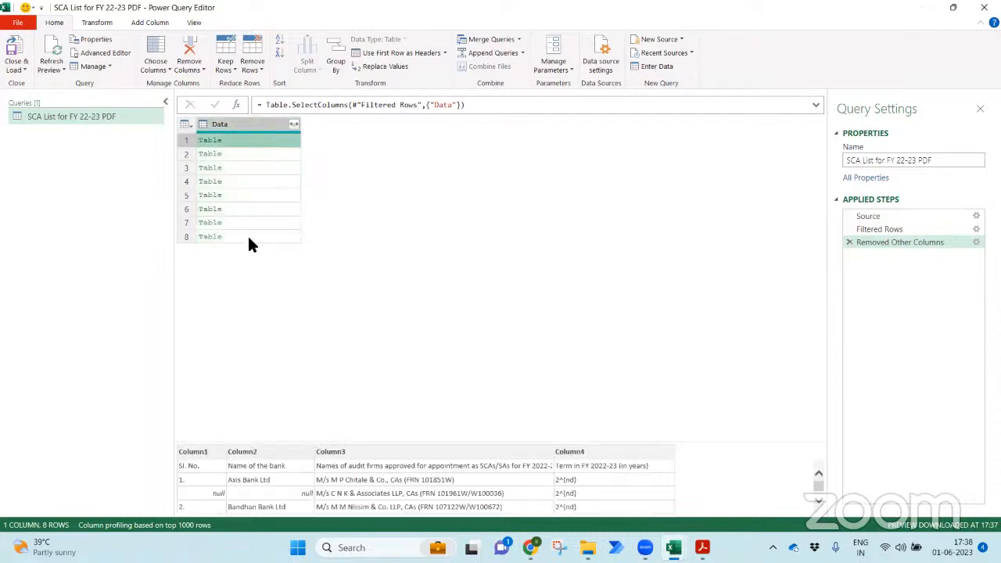
{"action": "left_click_drag", "start_coordinate": [455, 441], "coordinate": [431, 287]}
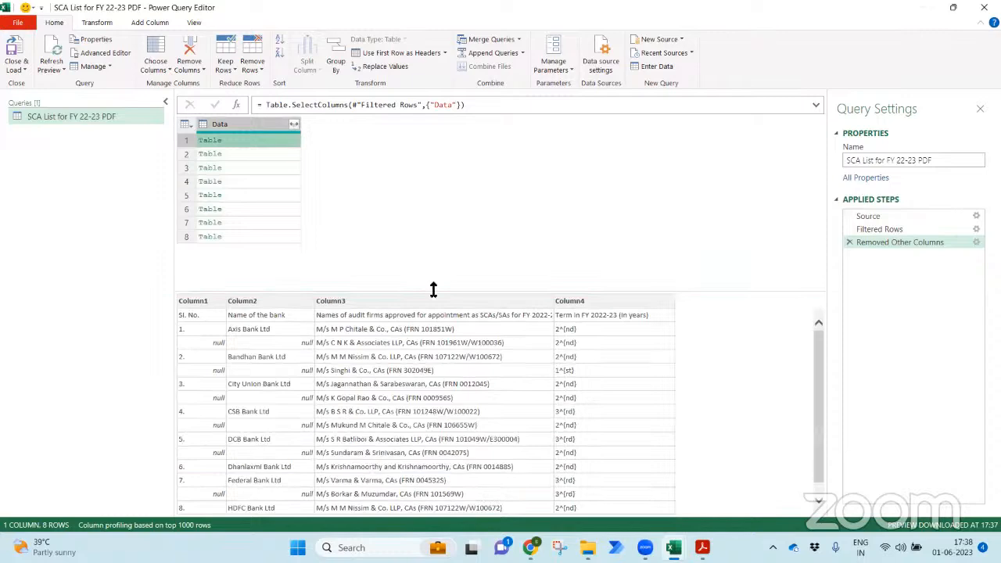
{"action": "left_click", "coordinate": [253, 164]}
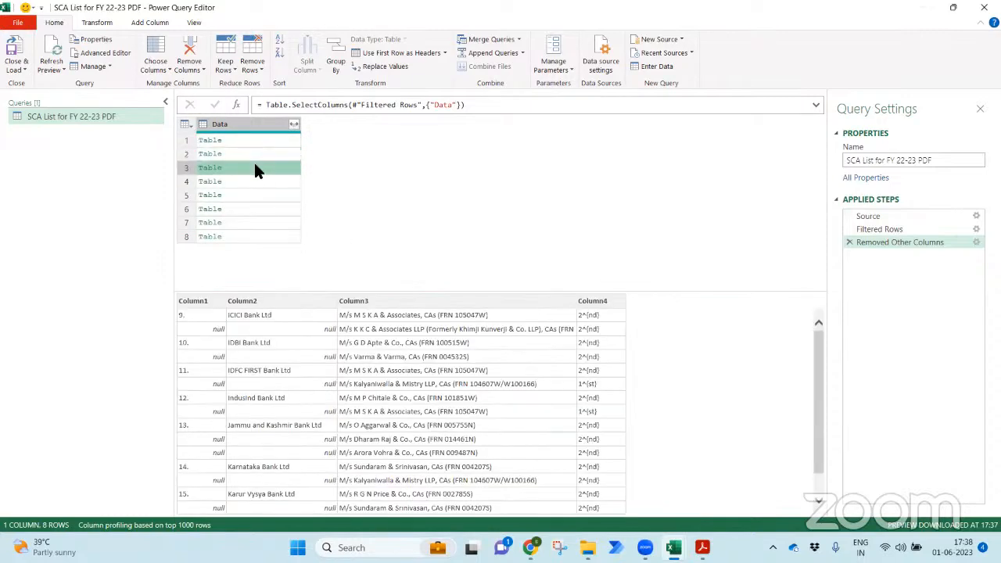
{"action": "left_click", "coordinate": [294, 124]}
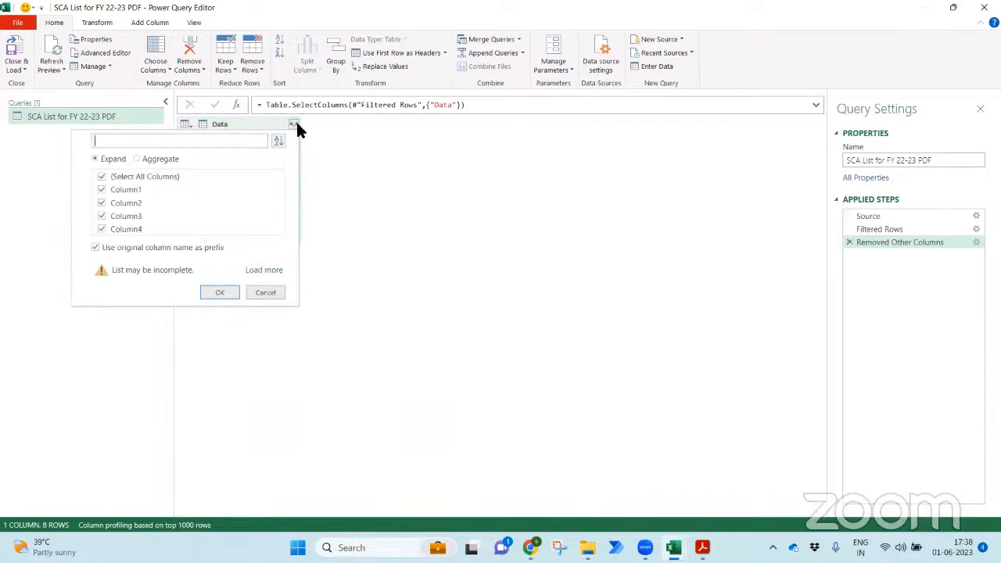
{"action": "left_click", "coordinate": [183, 246]}
{"action": "left_click", "coordinate": [257, 269]}
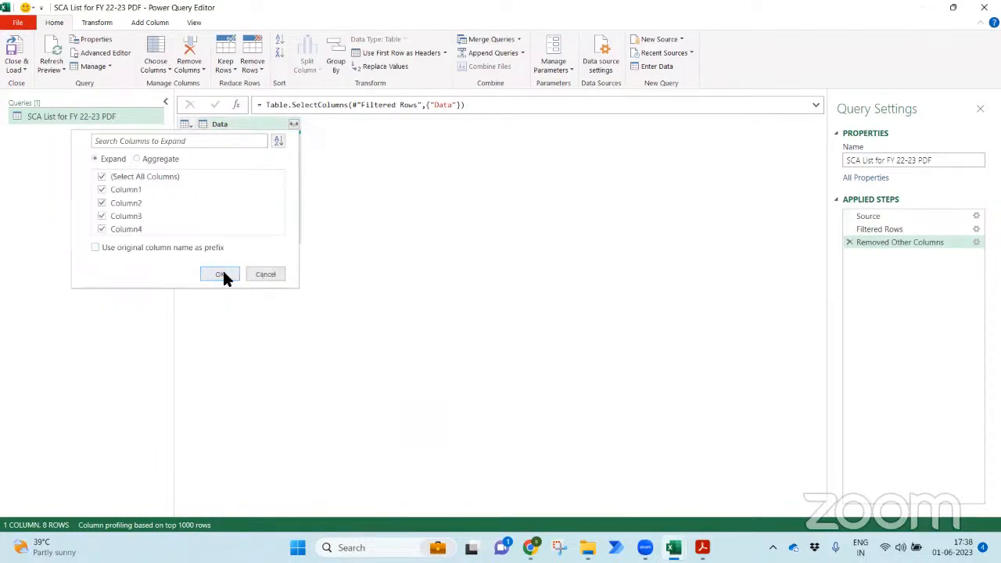
{"action": "left_click", "coordinate": [223, 274]}
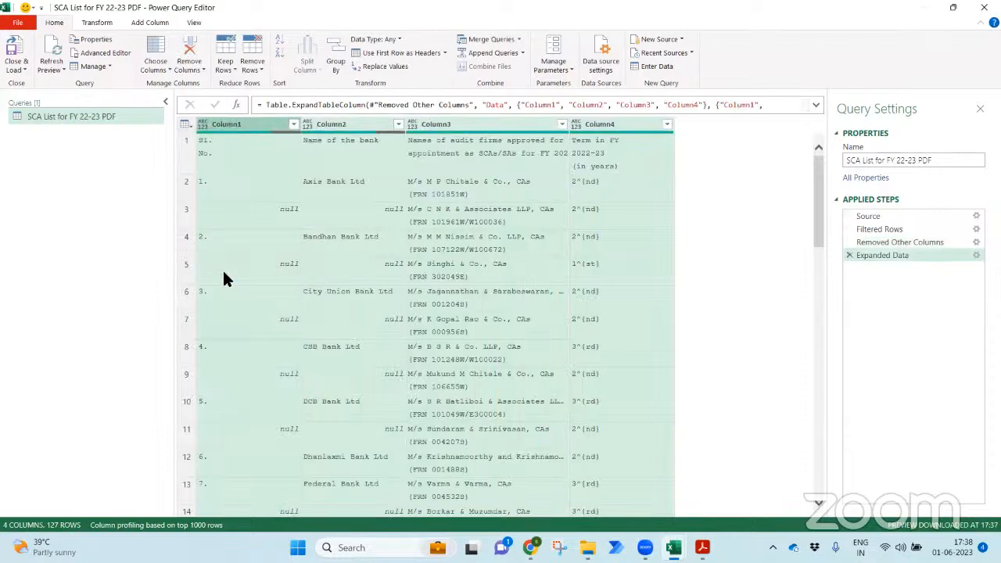
- Promote the first row to headers, giving 4 columns and 126 rows
{"action": "left_click_drag", "start_coordinate": [818, 210], "coordinate": [833, 161]}
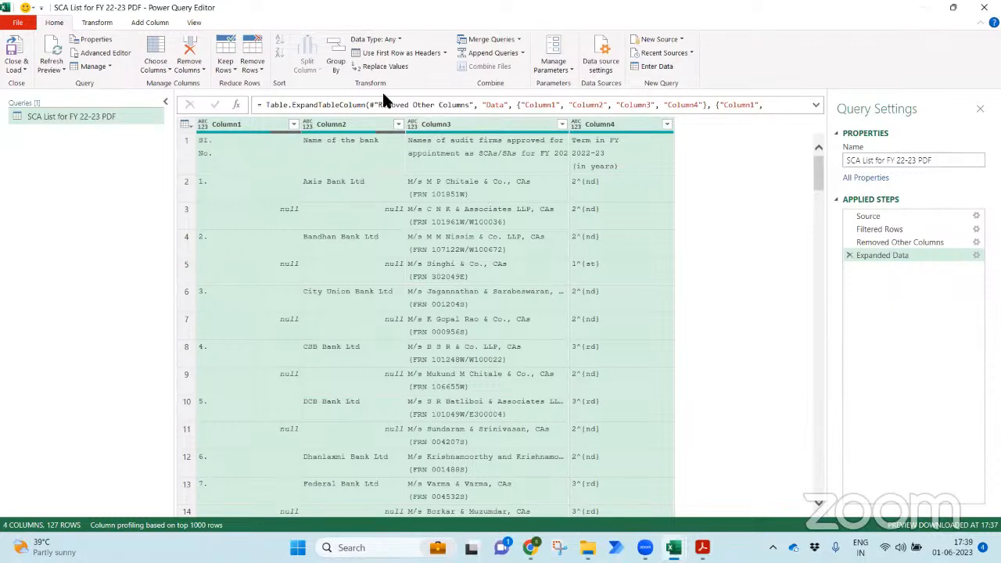
{"action": "left_click", "coordinate": [394, 53]}
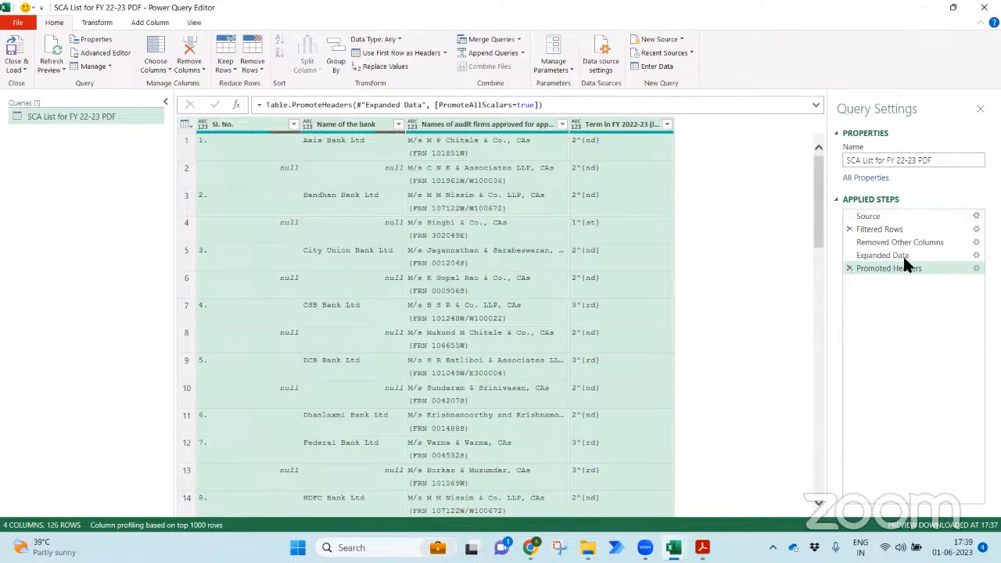
{"action": "left_click", "coordinate": [17, 69]}
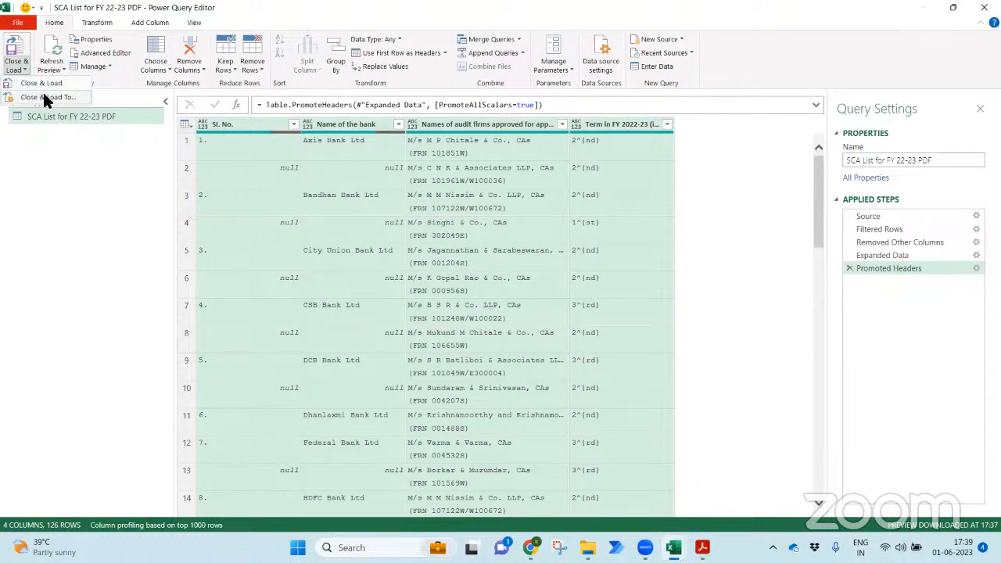
- Load the query to a new worksheet and dismiss the query-not-found error
{"action": "left_click", "coordinate": [44, 95]}
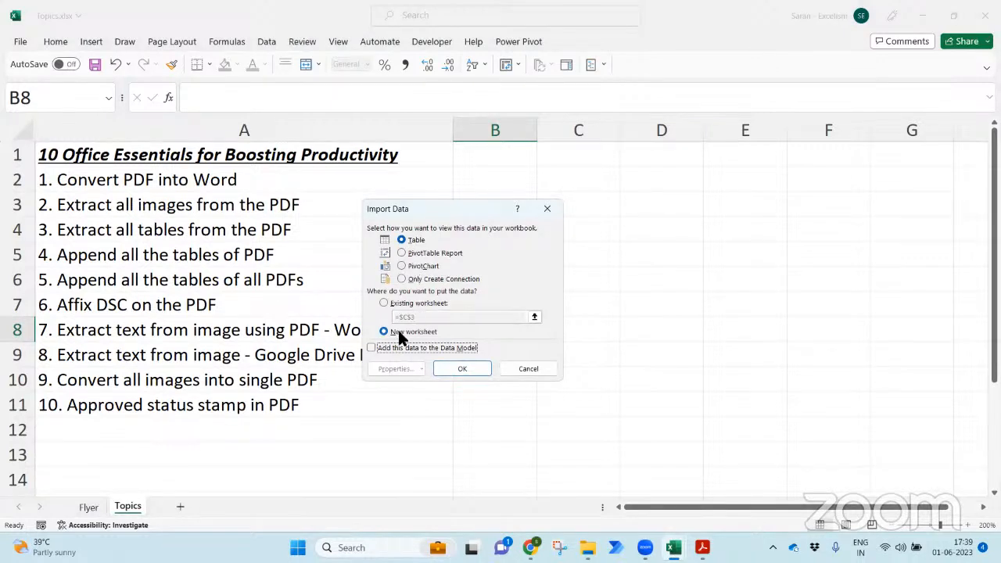
{"action": "left_click", "coordinate": [472, 371]}
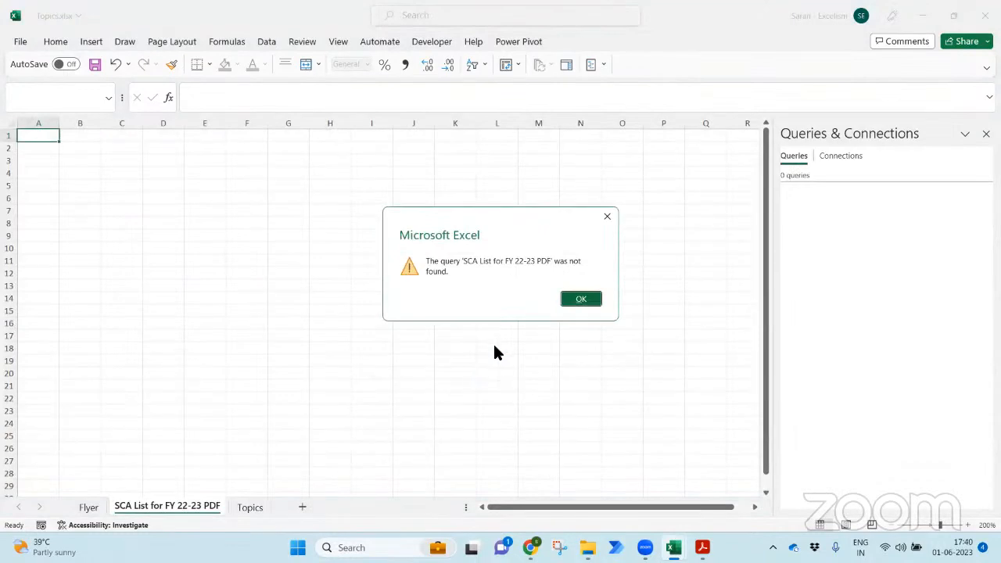
{"action": "left_click", "coordinate": [579, 300]}
- In Book1, open the SCA List for FY 22-23 PDF query from Queries & Connections and reload it
{"action": "key", "text": "alt+Tab"}
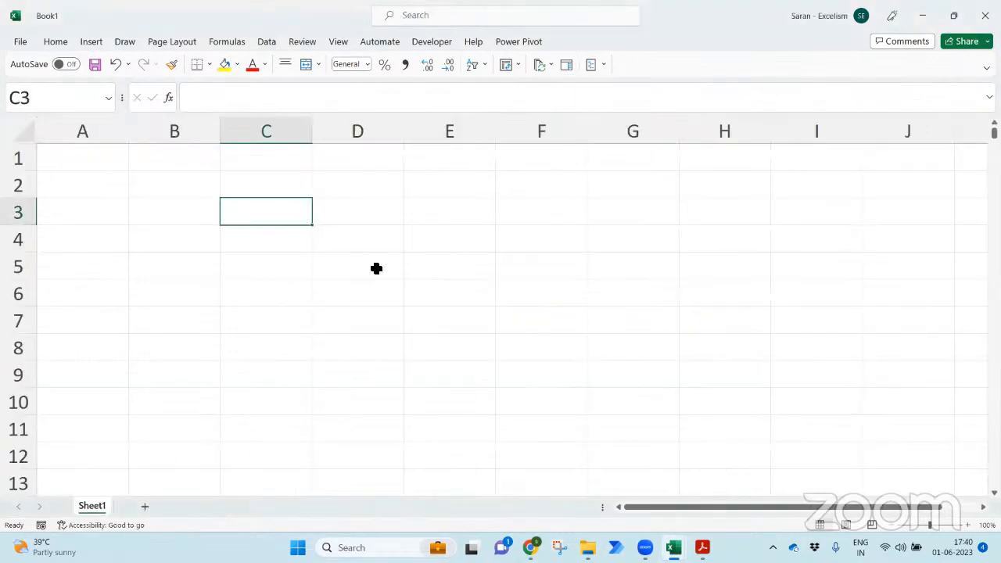
{"action": "left_click", "coordinate": [375, 268]}
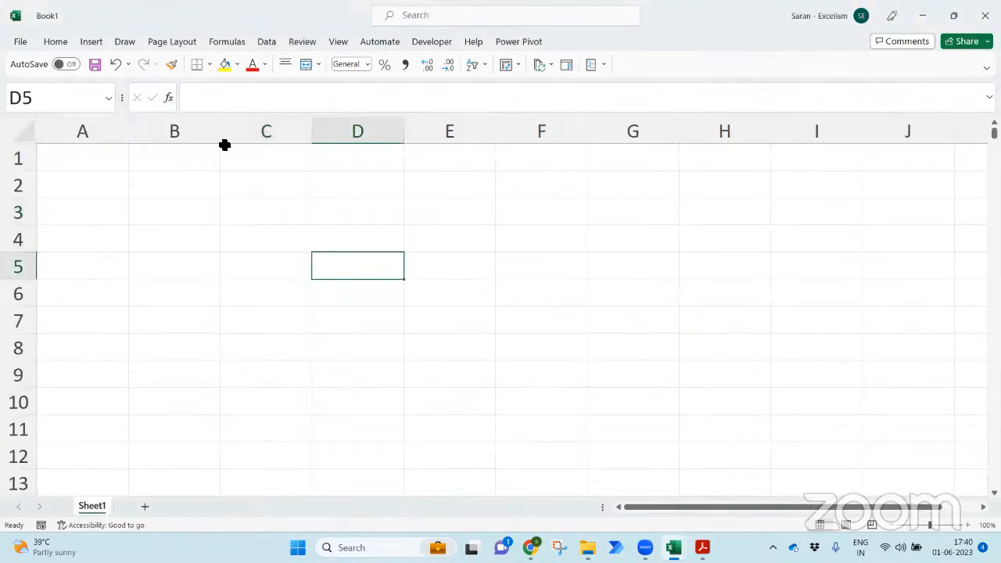
{"action": "left_click", "coordinate": [266, 41]}
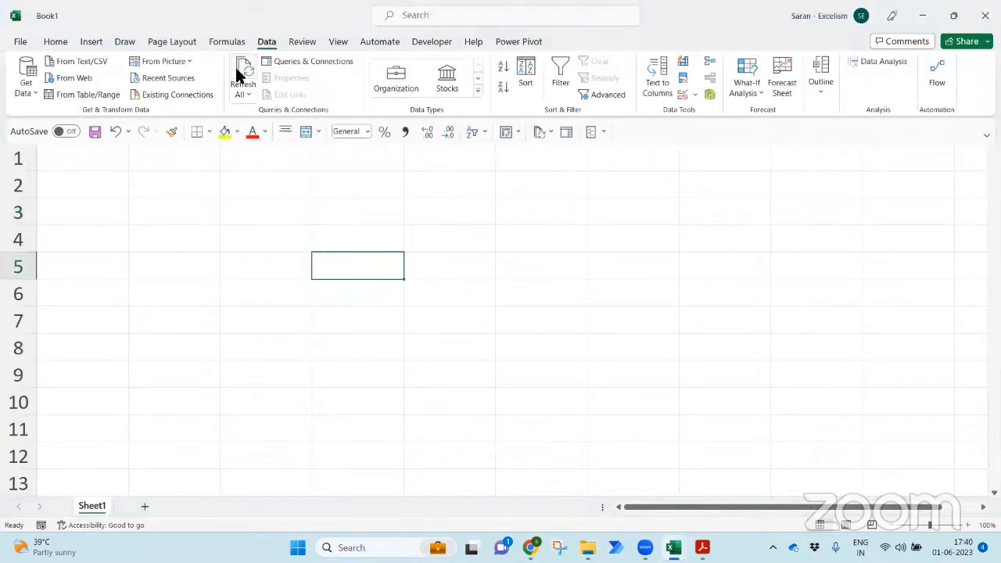
{"action": "left_click", "coordinate": [296, 62]}
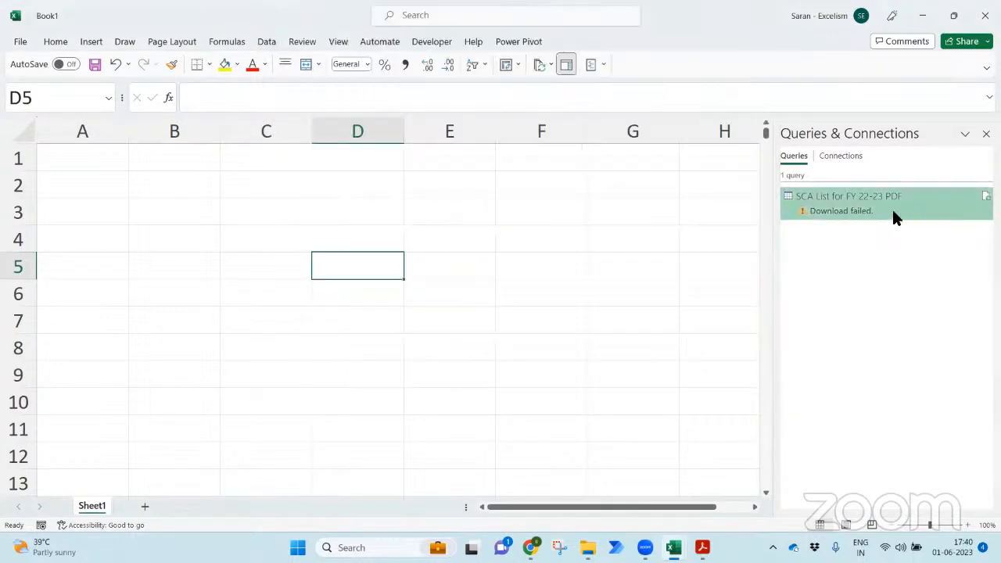
{"action": "double_click", "coordinate": [893, 211]}
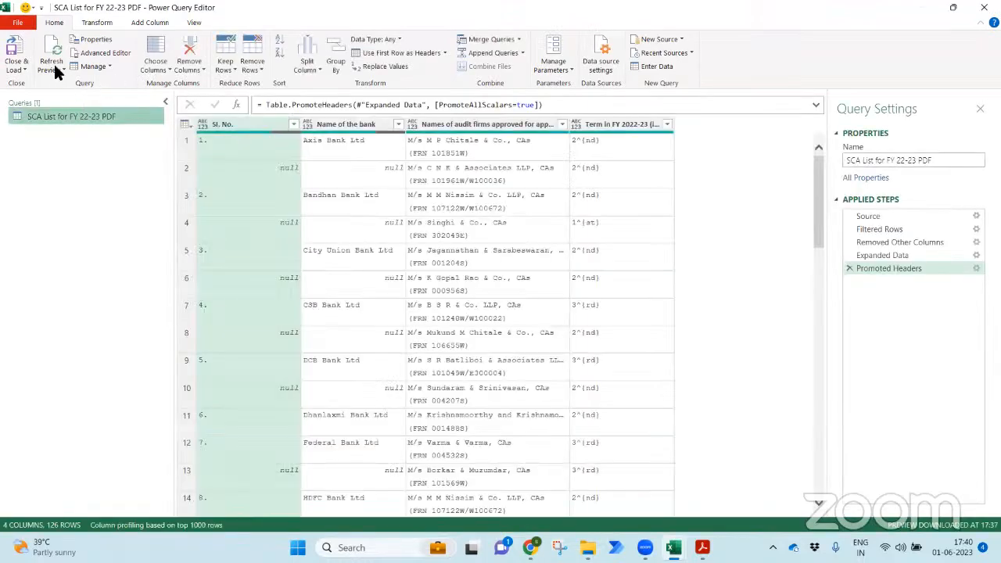
{"action": "left_click", "coordinate": [17, 51]}
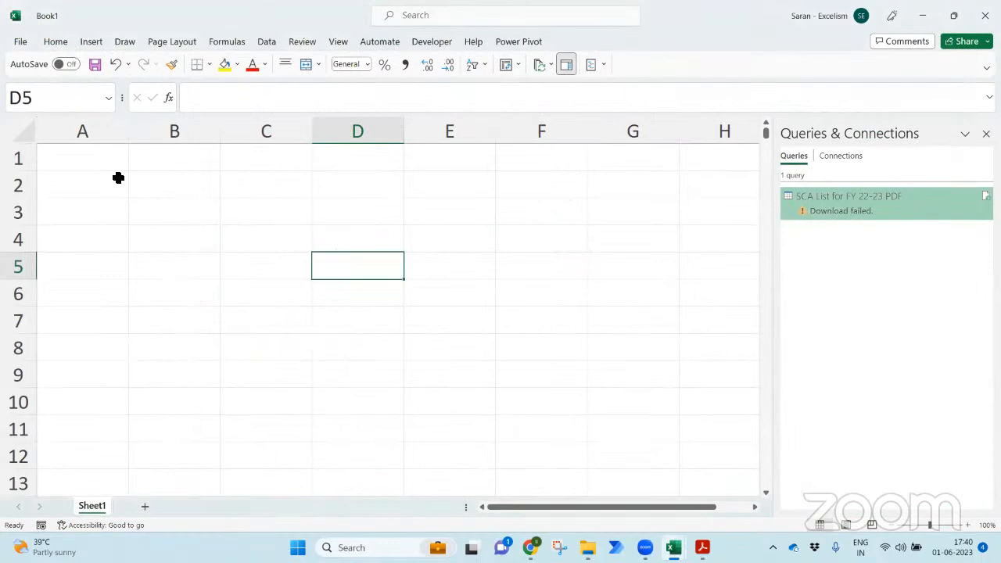
{"action": "left_click", "coordinate": [109, 166]}
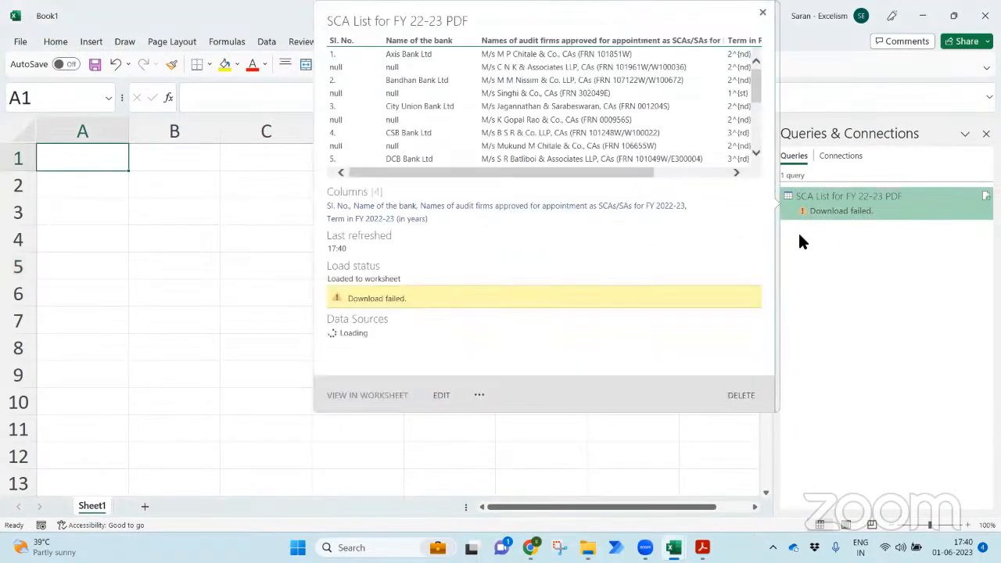
- Reopen the query, refresh its preview, Close & Load again, then return to Topics.xlsx
{"action": "mouse_move", "coordinate": [826, 210]}
{"action": "double_click", "coordinate": [827, 210]}
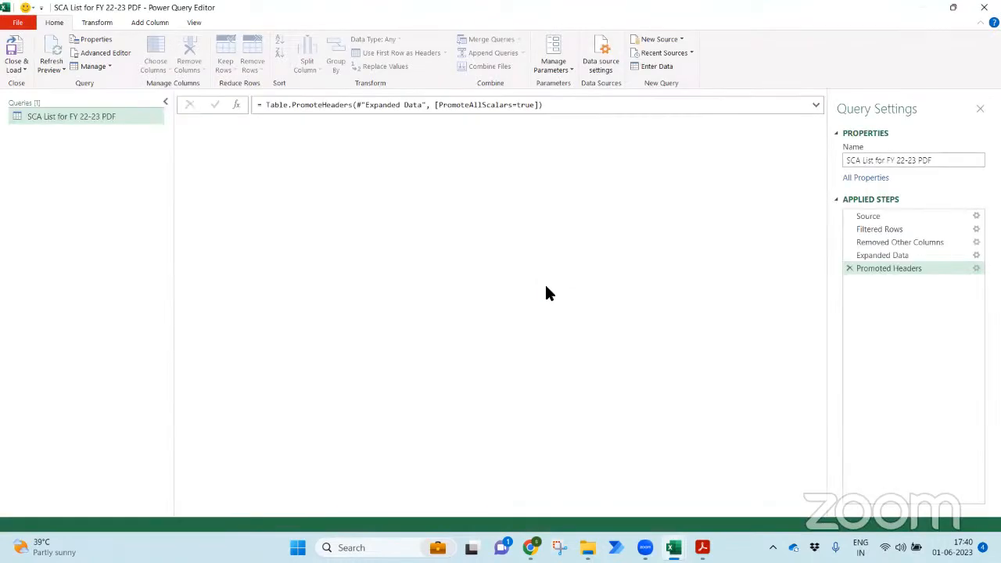
{"action": "mouse_move", "coordinate": [820, 199]}
{"action": "left_mouse_down"}
{"action": "mouse_move", "coordinate": [822, 465]}
{"action": "mouse_move", "coordinate": [830, 206]}
{"action": "left_mouse_up"}
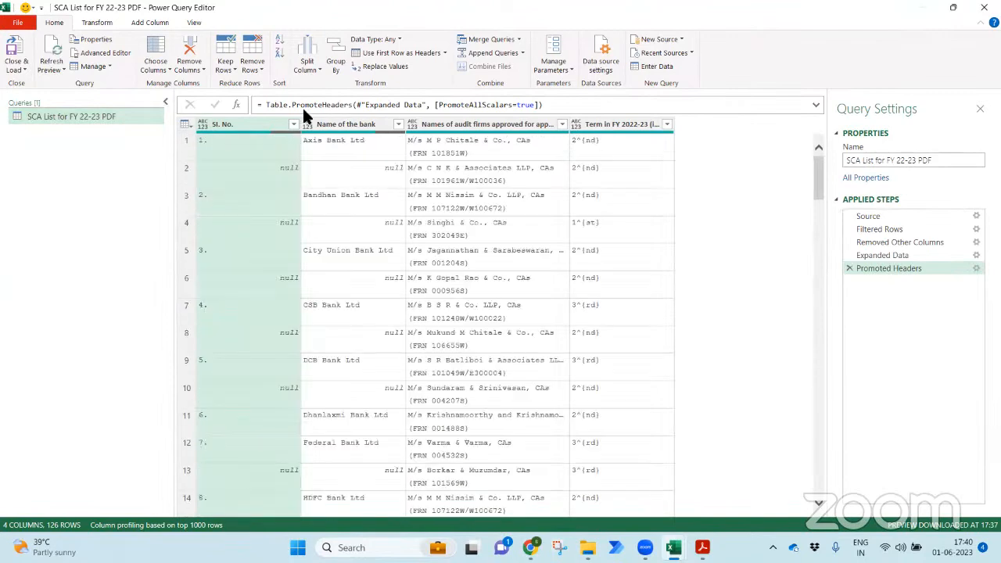
{"action": "left_click", "coordinate": [53, 48]}
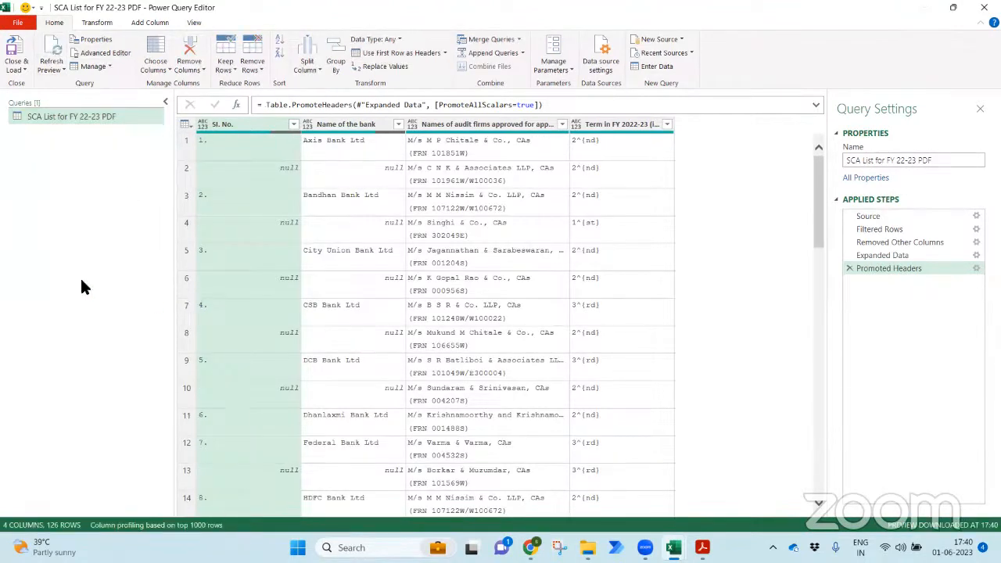
{"action": "left_click", "coordinate": [15, 68]}
{"action": "left_click", "coordinate": [26, 84]}
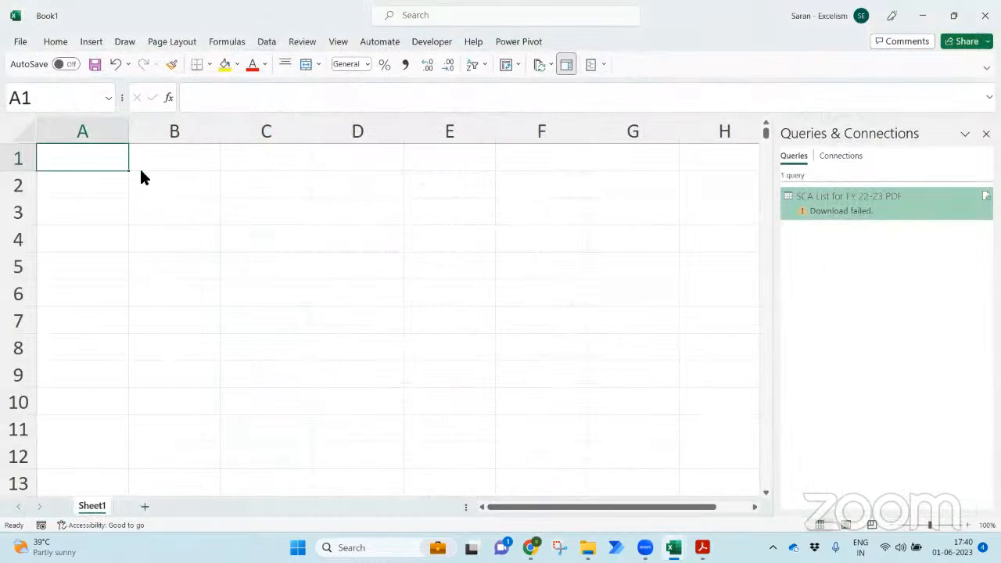
{"action": "left_click", "coordinate": [143, 176]}
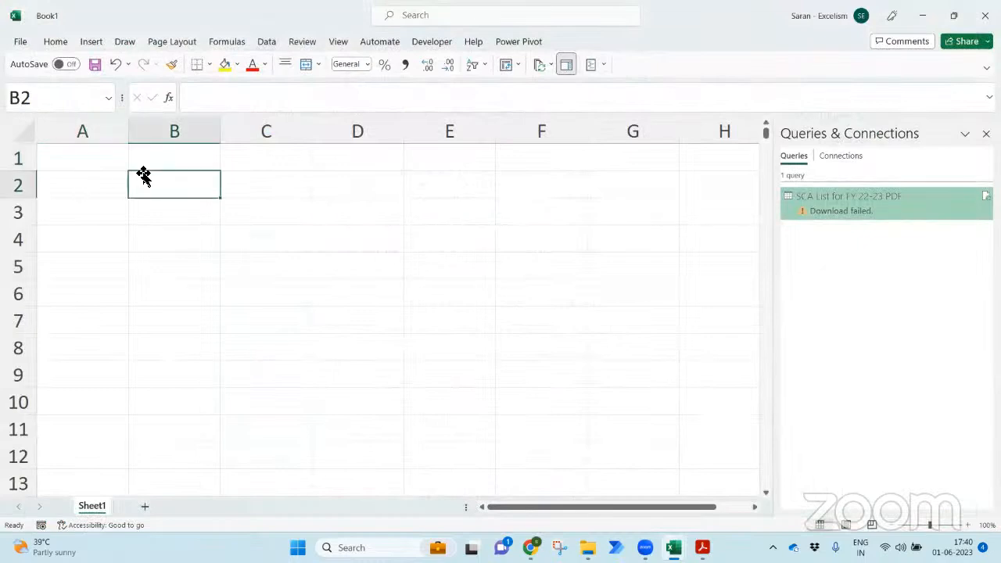
{"action": "left_click", "coordinate": [82, 164]}
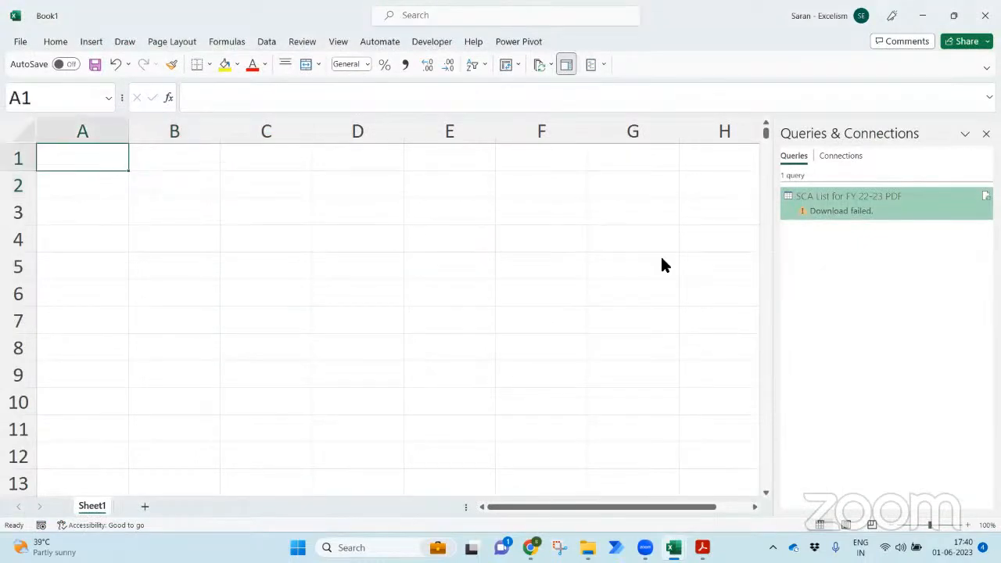
{"action": "key", "text": "alt+Tab"}
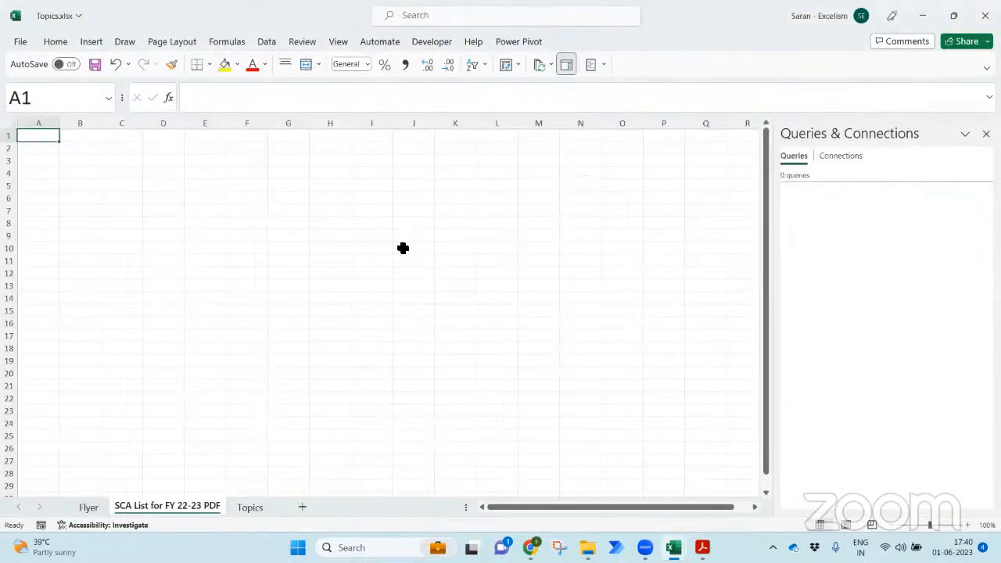
- Close Topics.xlsx without saving changes
{"action": "left_click", "coordinate": [403, 248]}
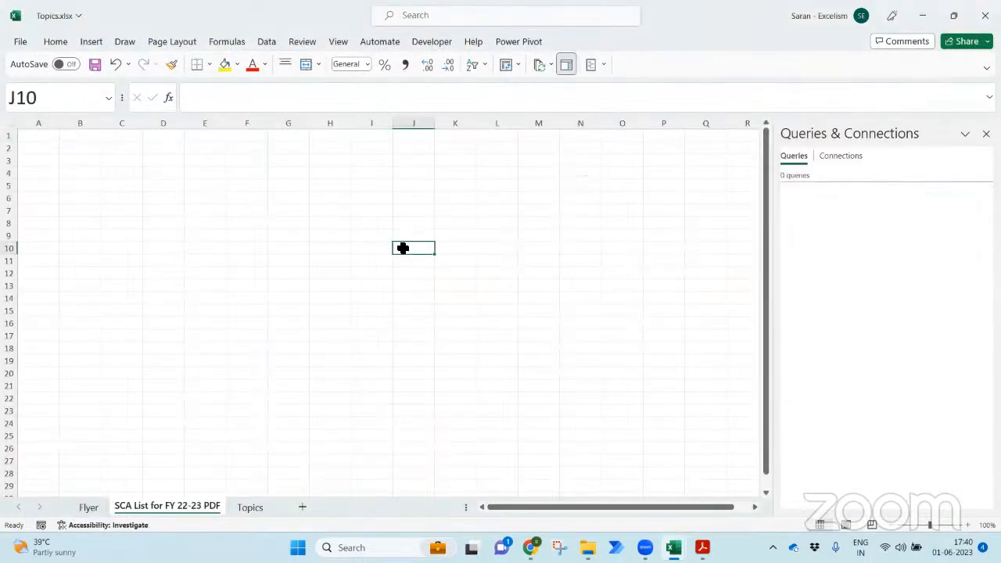
{"action": "key", "text": "ctrl+w"}
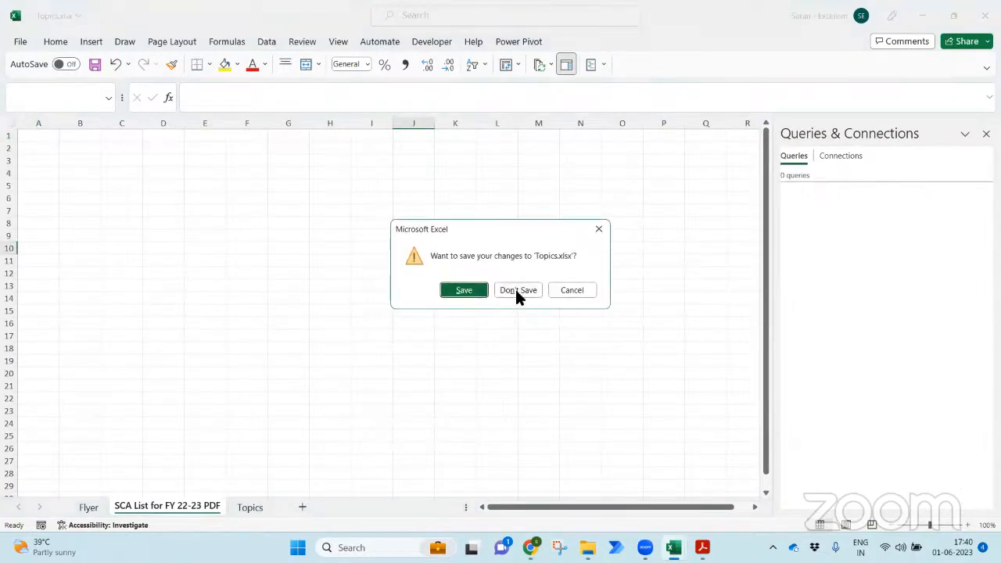
{"action": "left_click", "coordinate": [517, 291]}
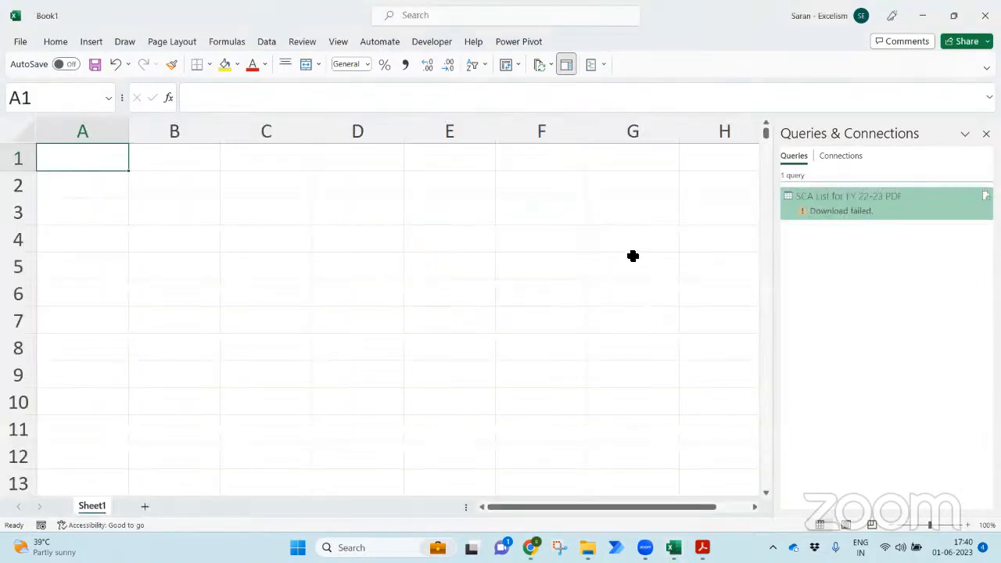
- Set the SCA List for FY 22-23 PDF query to load as Only Create Connection
{"action": "right_click", "coordinate": [838, 200]}
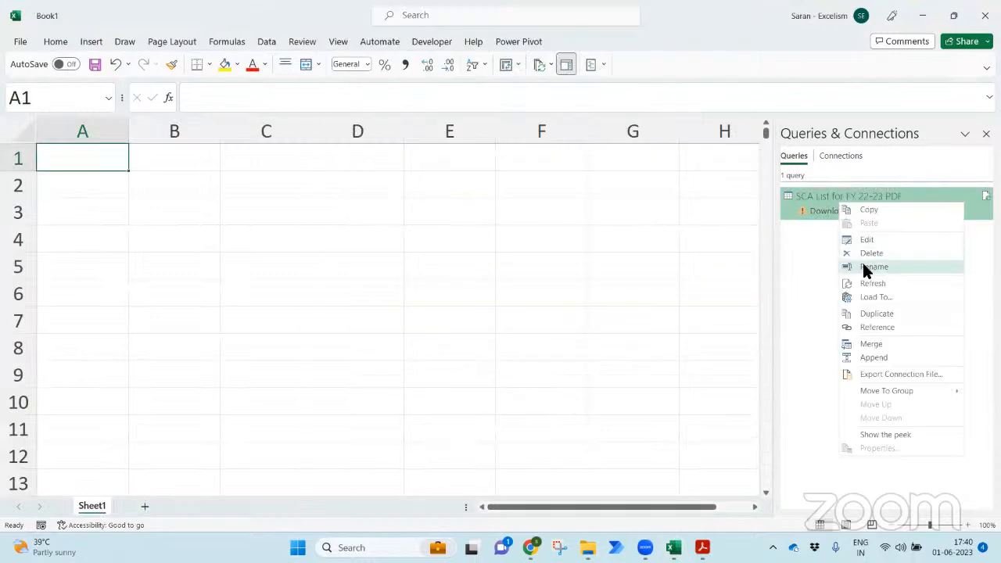
{"action": "left_click", "coordinate": [876, 296]}
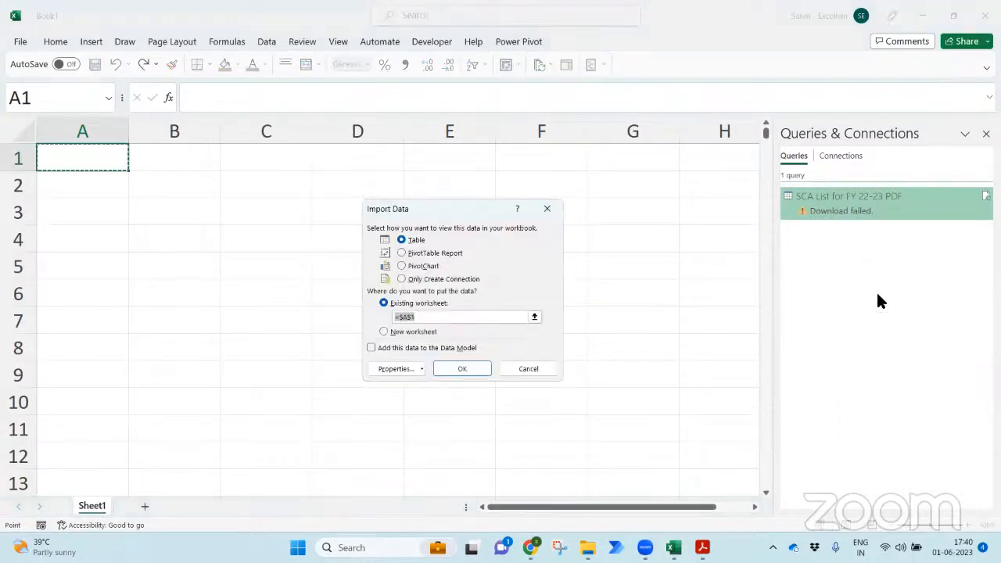
{"action": "left_click", "coordinate": [437, 279]}
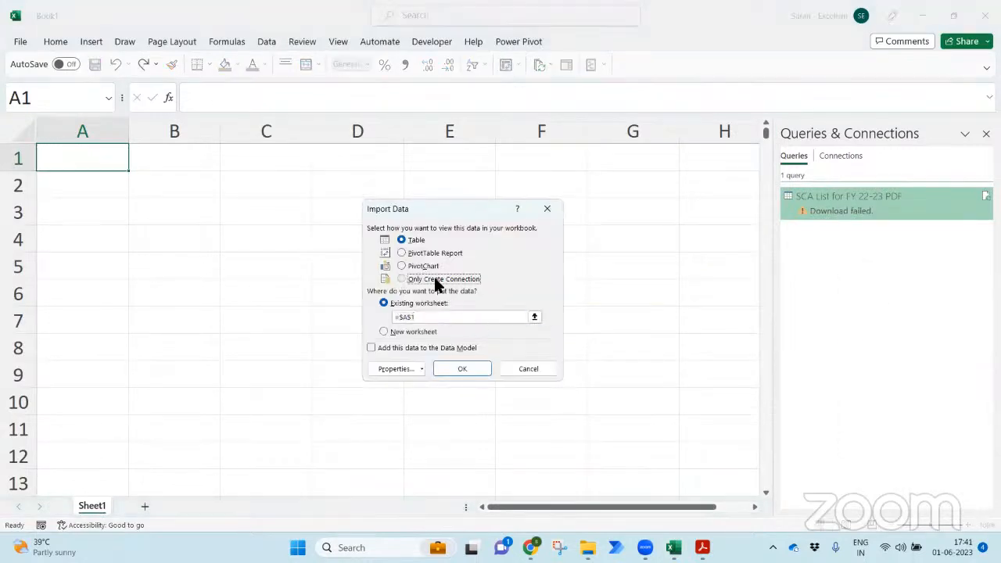
{"action": "left_click", "coordinate": [462, 368]}
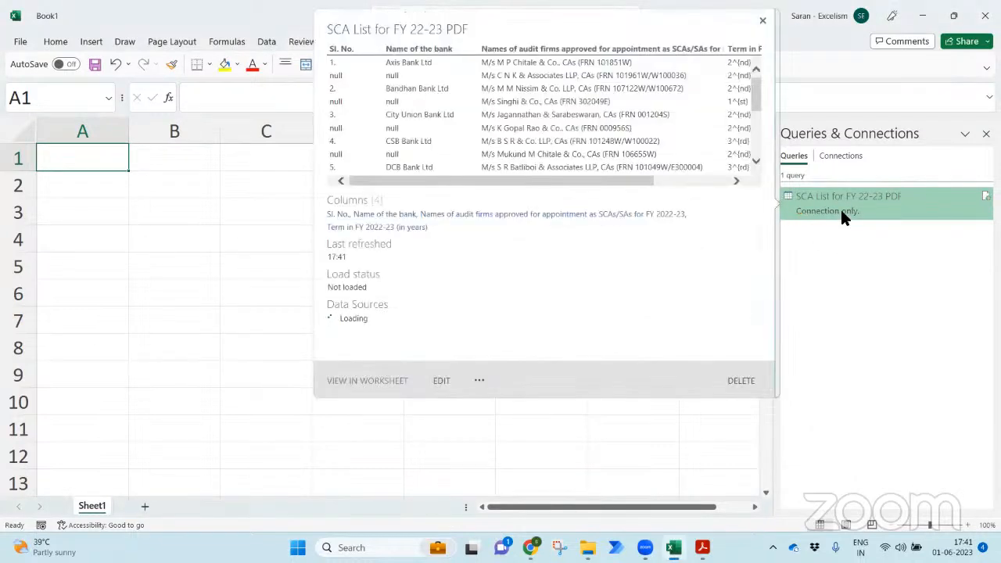
- Load the query as a table at Sheet1 cell A1, bringing in 126 rows
{"action": "right_click", "coordinate": [841, 212]}
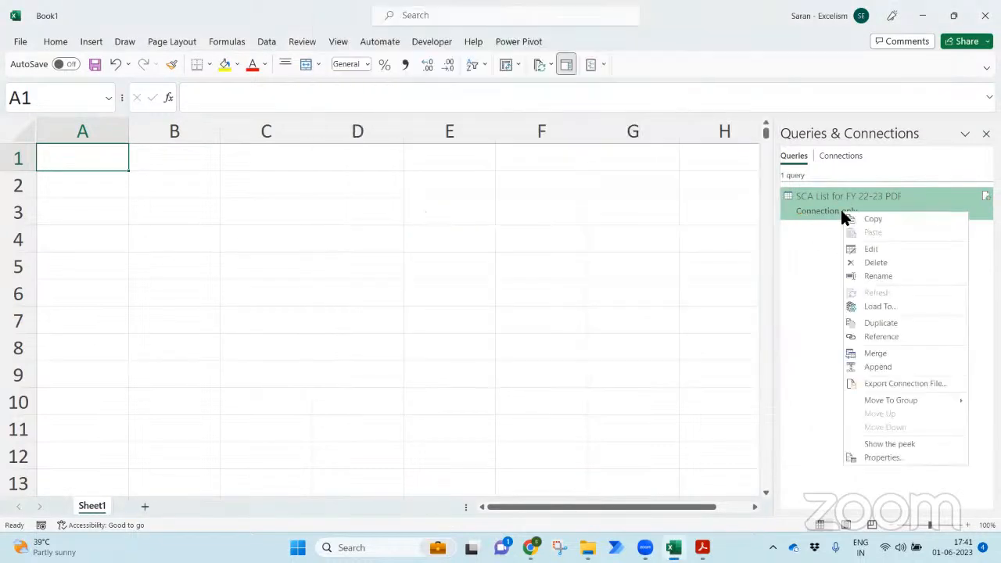
{"action": "left_click", "coordinate": [879, 306]}
{"action": "left_click", "coordinate": [414, 241]}
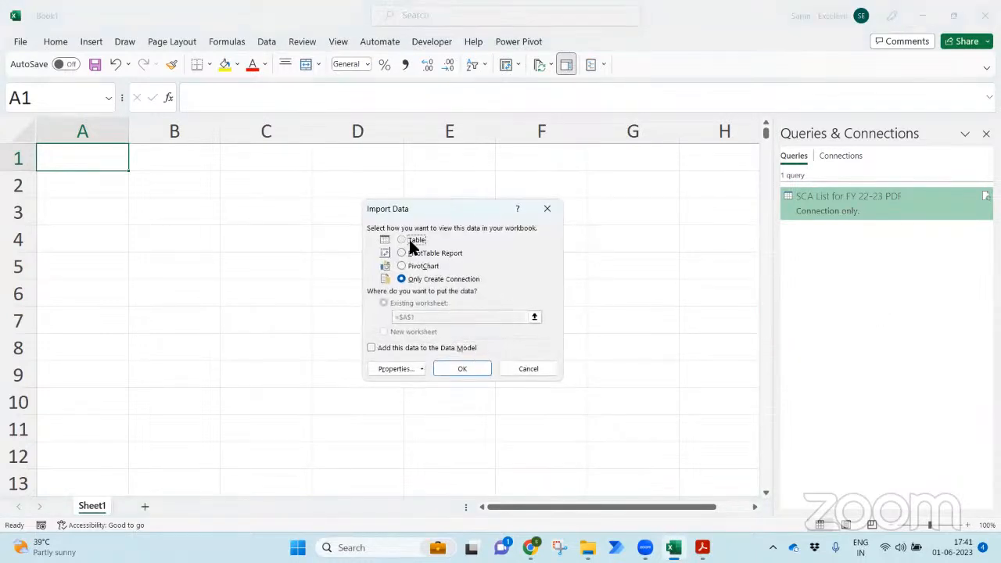
{"action": "left_click", "coordinate": [461, 365]}
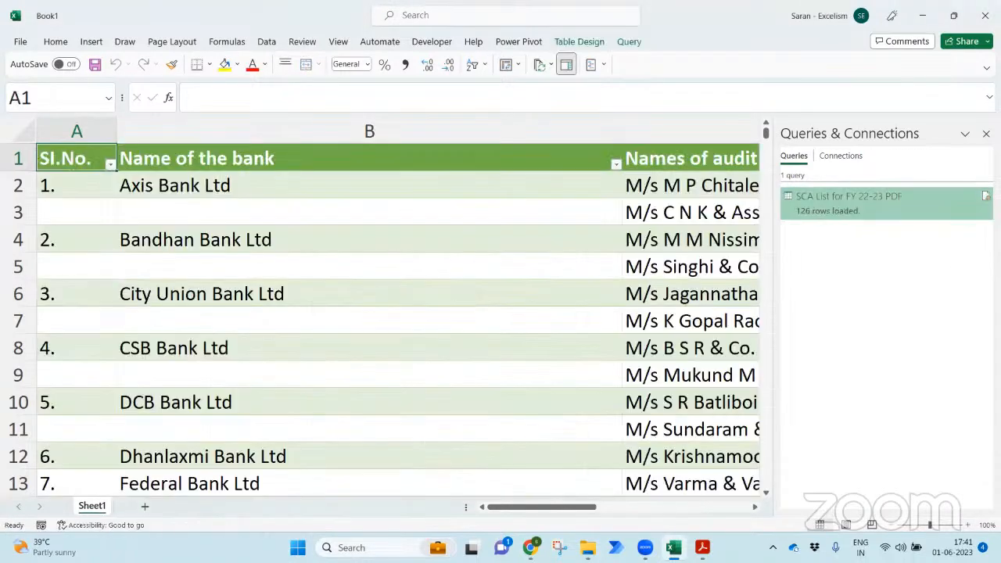
- Close the queries pane, zoom out and autofit column C to its longest entry
{"action": "left_click", "coordinate": [986, 134]}
{"action": "left_click", "coordinate": [893, 526]}
{"action": "left_click", "coordinate": [893, 527]}
{"action": "left_click", "coordinate": [894, 529]}
{"action": "left_click", "coordinate": [893, 529]}
{"action": "left_click", "coordinate": [893, 529]}
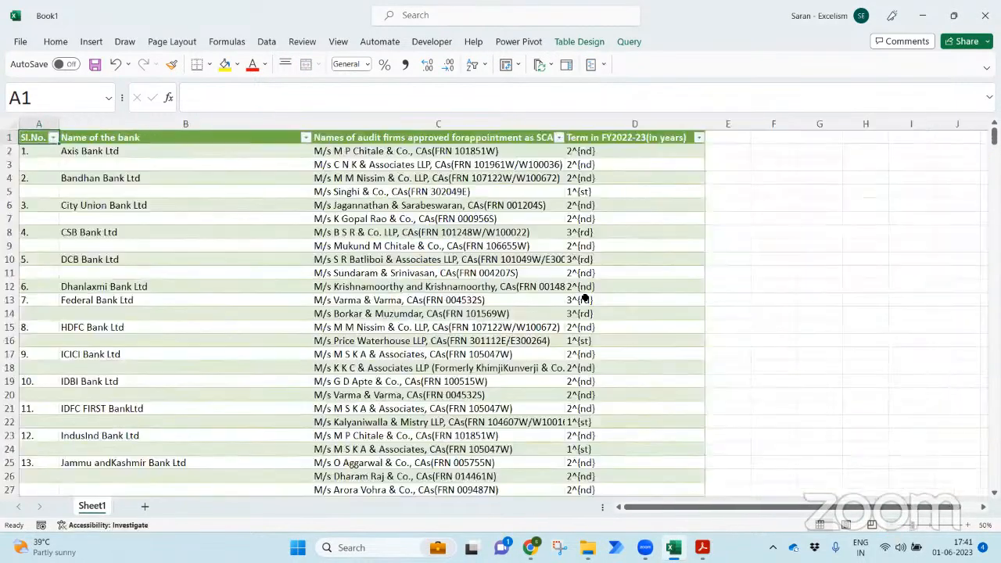
{"action": "double_click", "coordinate": [565, 126]}
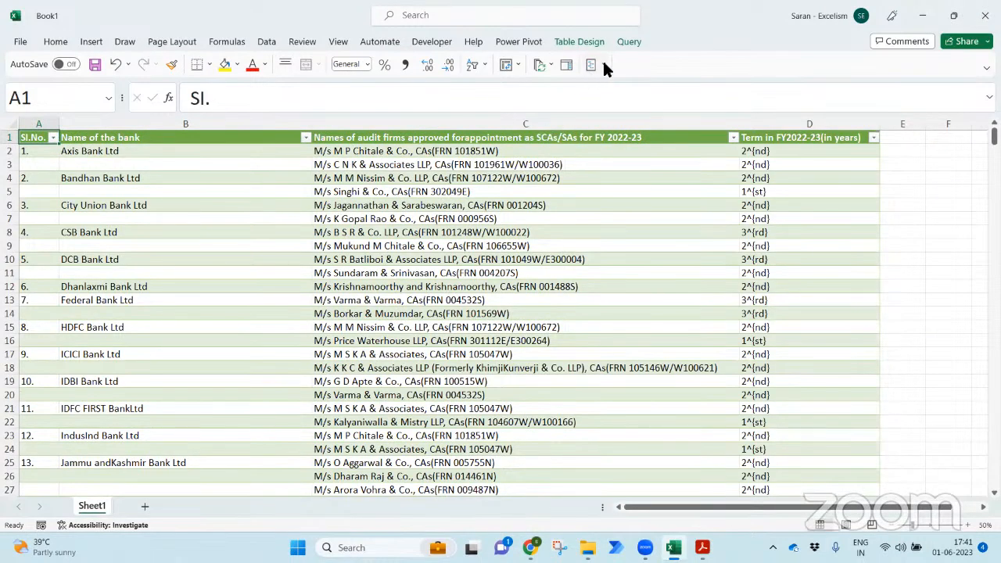
- Apply the Light None table style and make header cells A1:D1 bold
{"action": "left_click", "coordinate": [580, 41]}
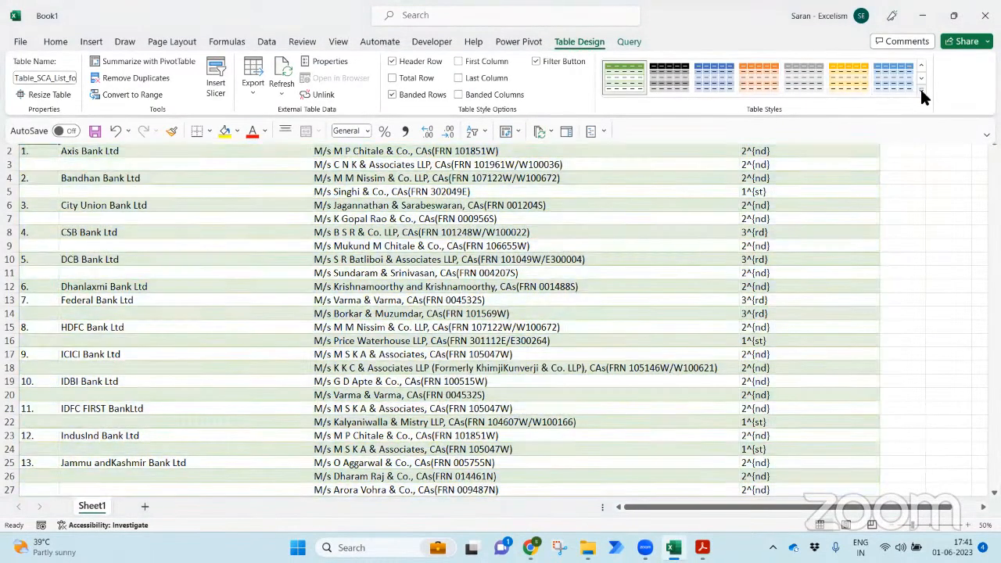
{"action": "left_click", "coordinate": [920, 91]}
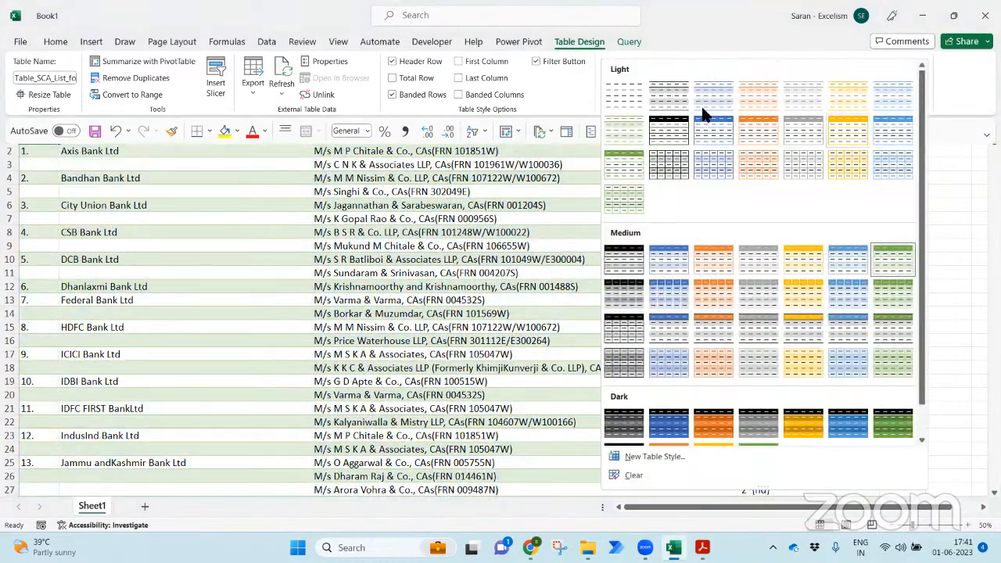
{"action": "left_click", "coordinate": [623, 84]}
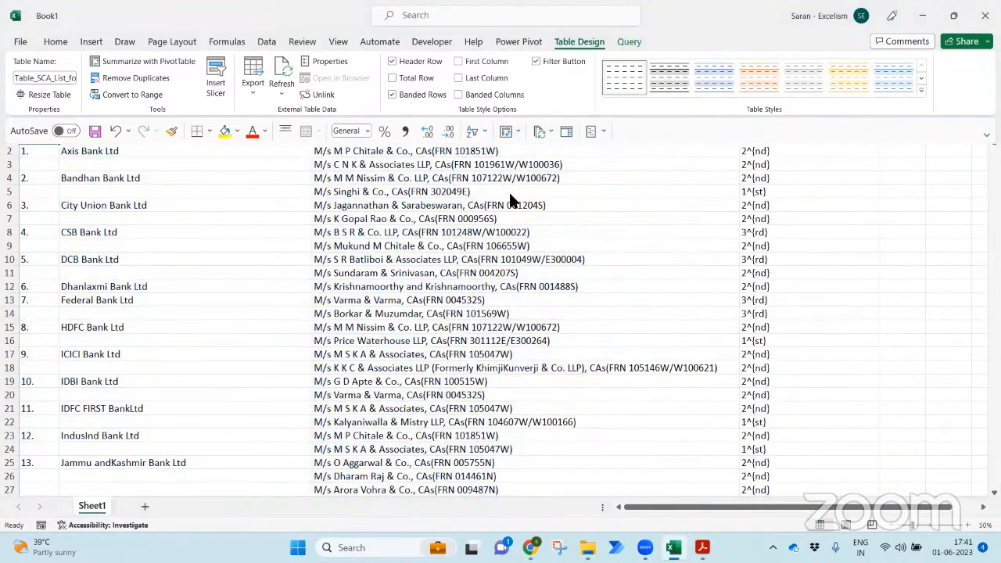
{"action": "left_click", "coordinate": [514, 231]}
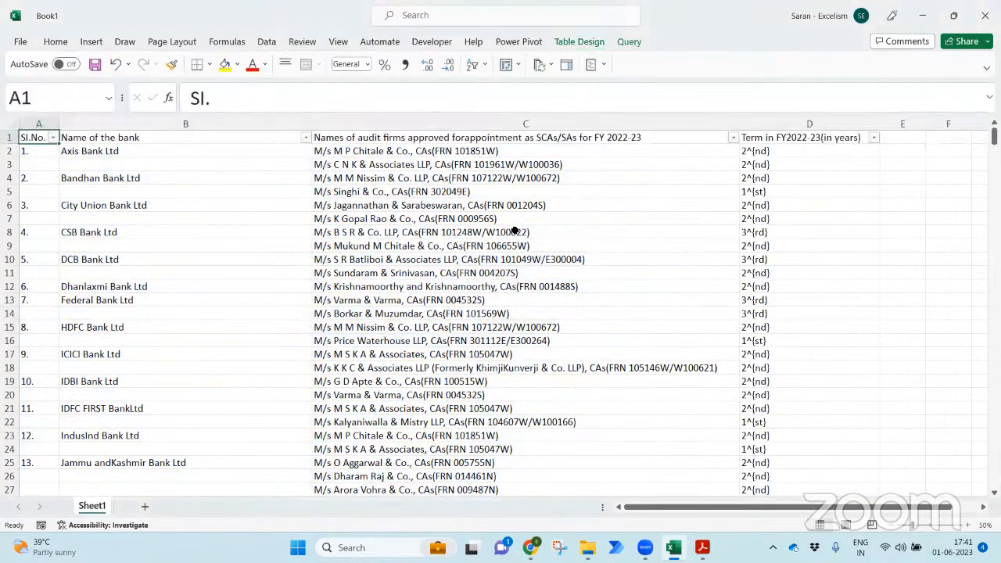
{"action": "key", "text": "ctrl+shift+Right"}
{"action": "key", "text": "ctrl+b"}
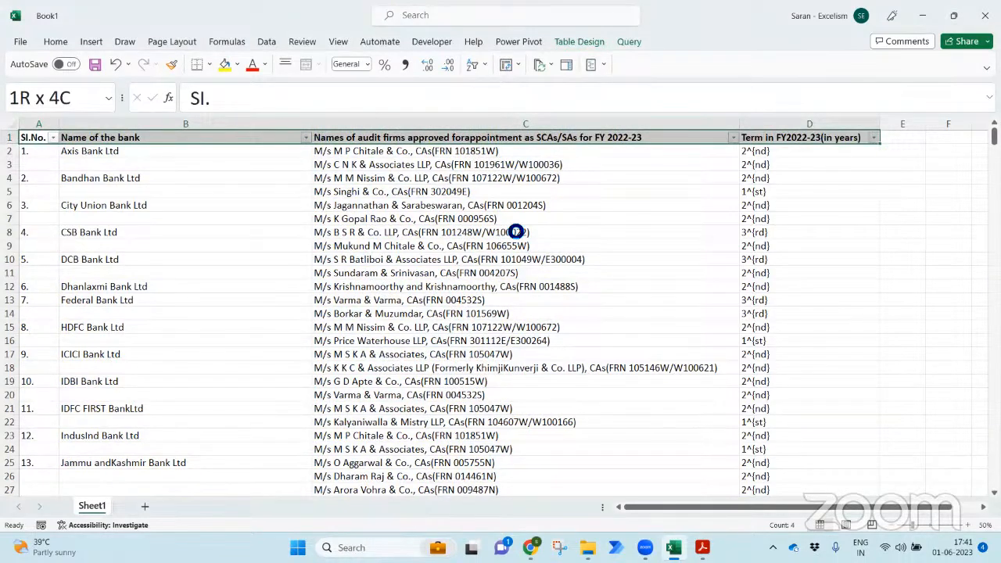
- Save the workbook as 'SCA List for FY 22-23.xlsx' in the PDFs folder
{"action": "key", "text": "F12"}
{"action": "type", "text": "SC"}
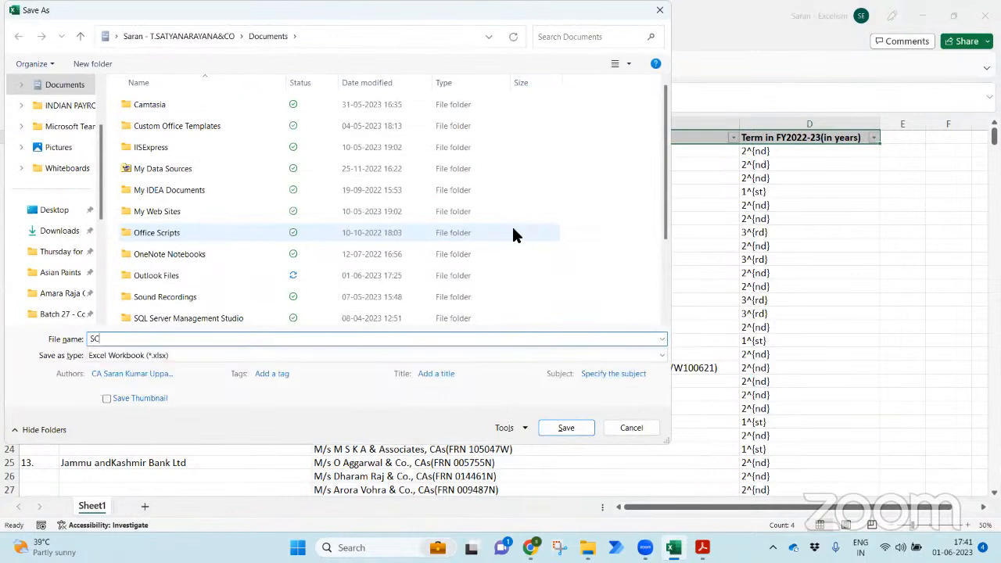
{"action": "type", "text": "A List for FY 22-23"}
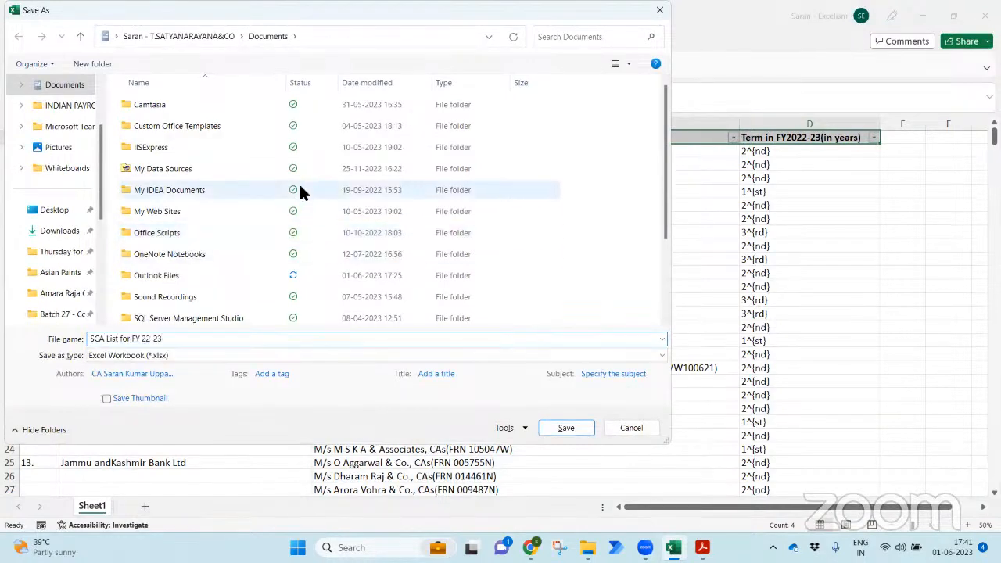
{"action": "left_click_drag", "start_coordinate": [98, 205], "coordinate": [102, 239]}
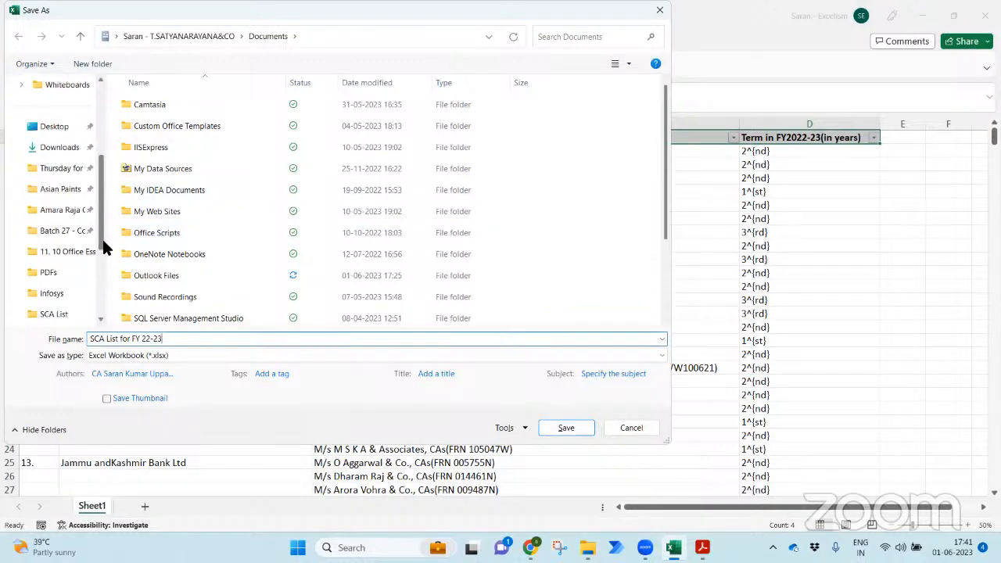
{"action": "left_click", "coordinate": [61, 273]}
{"action": "double_click", "coordinate": [161, 125]}
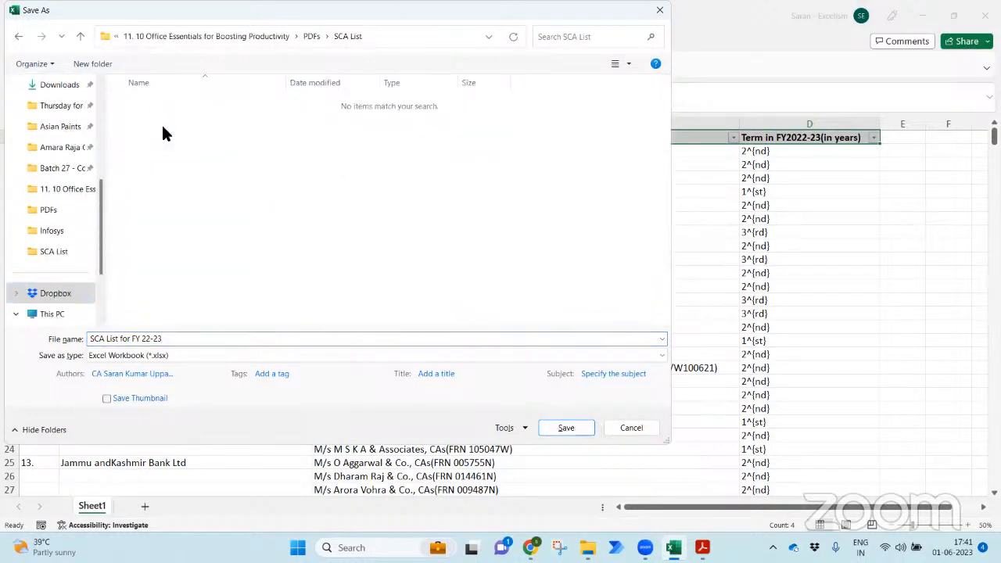
{"action": "left_click", "coordinate": [310, 36]}
{"action": "left_click", "coordinate": [558, 427]}
{"action": "left_click", "coordinate": [405, 287]}
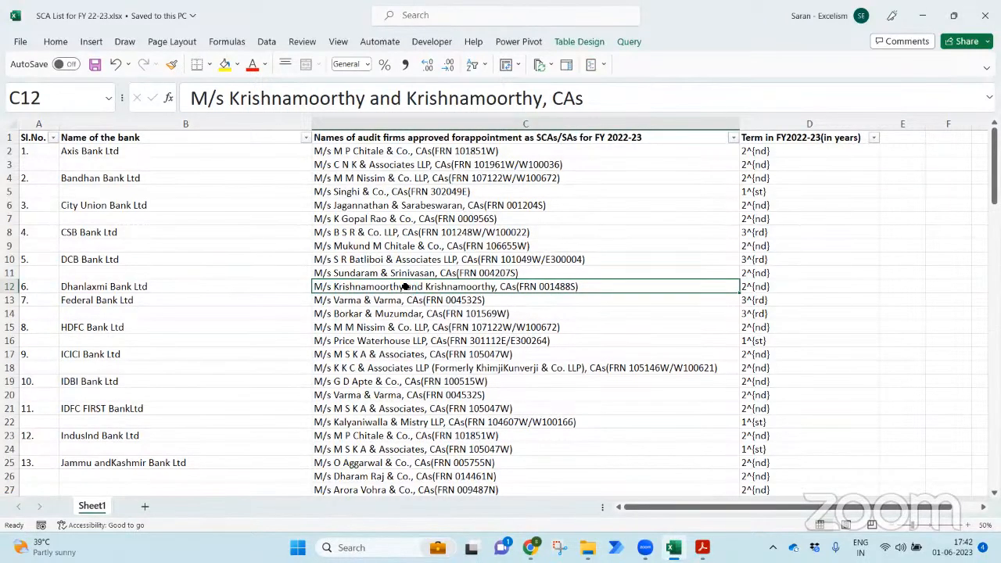
- In File Explorer, go up to the 11. 10 Office Essentials for Boosting Productivity folder and select Topics.xlsx
{"action": "key", "text": "alt+Tab"}
{"action": "key", "text": "Tab"}
{"action": "key", "text": "alt+Up"}
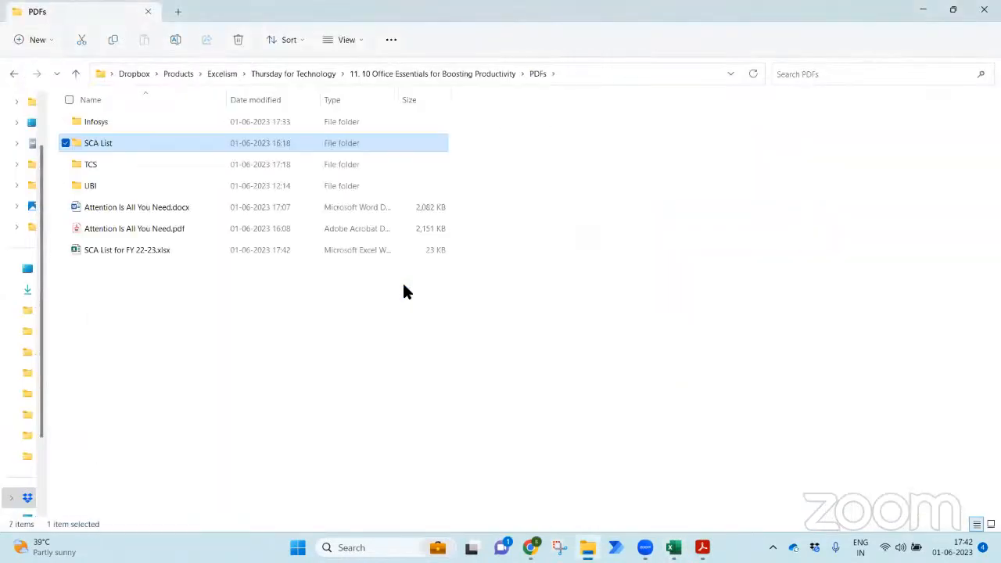
{"action": "key", "text": "Down"}
{"action": "key", "text": "Down"}
{"action": "key", "text": "Down"}
{"action": "key", "text": "Down"}
{"action": "key", "text": "Down"}
{"action": "key", "text": "alt+Up"}
{"action": "key", "text": "Up"}
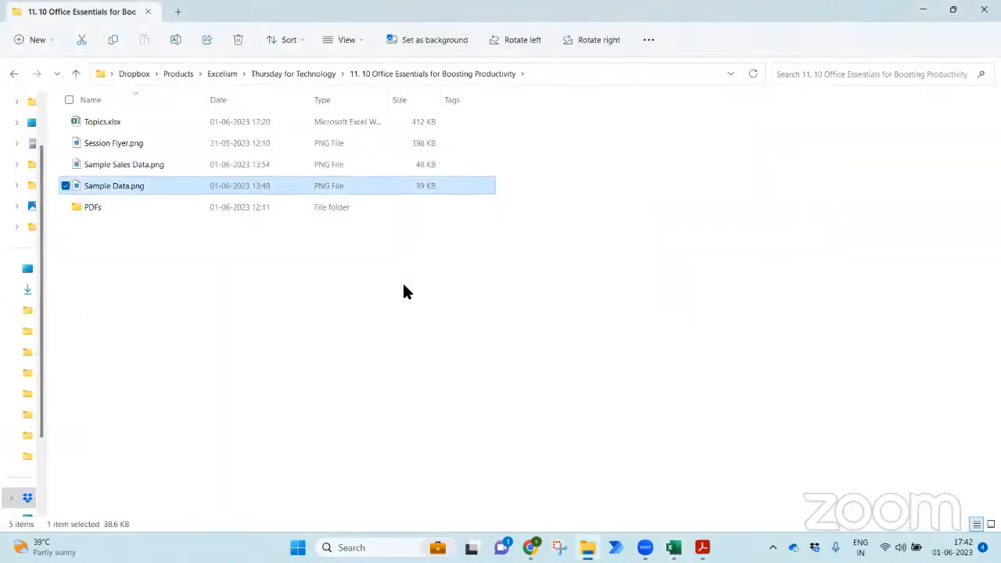
{"action": "key", "text": "Up"}
{"action": "key", "text": "Up"}
{"action": "key", "text": "Up"}
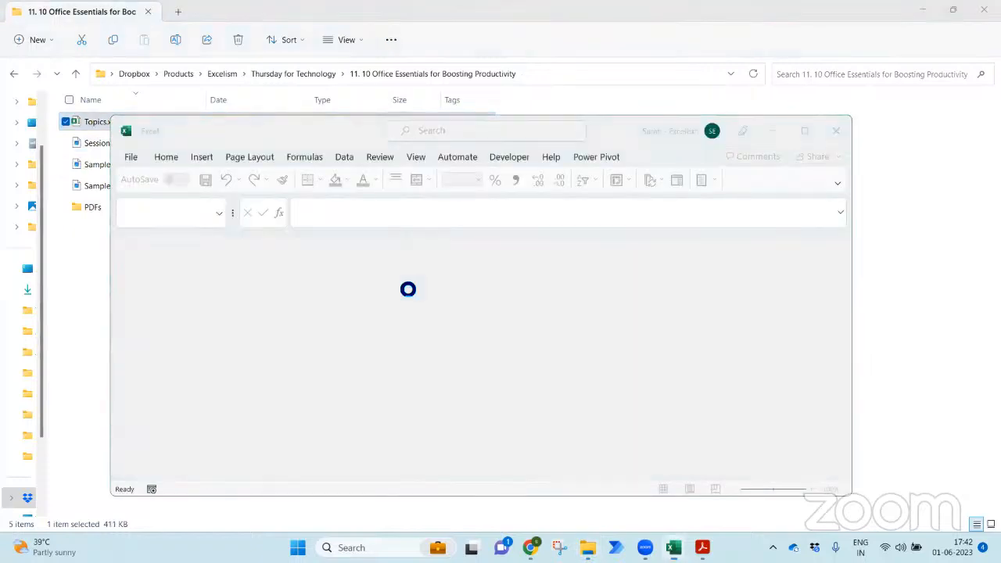
- Maximise the Topics workbook and point out topic 6, then topic 5, Append all the tables of all PDFs
{"action": "left_click", "coordinate": [804, 131]}
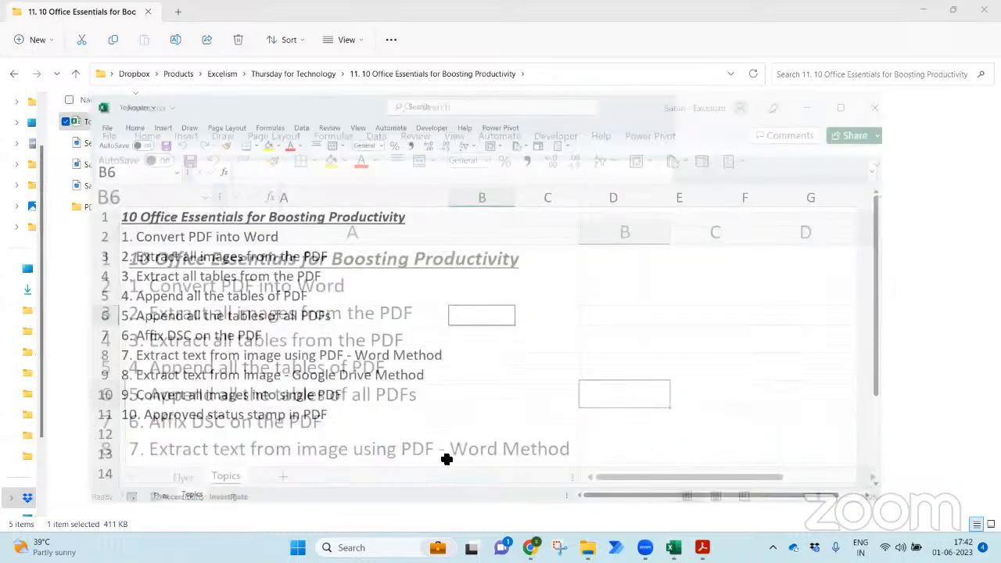
{"action": "left_click", "coordinate": [227, 313]}
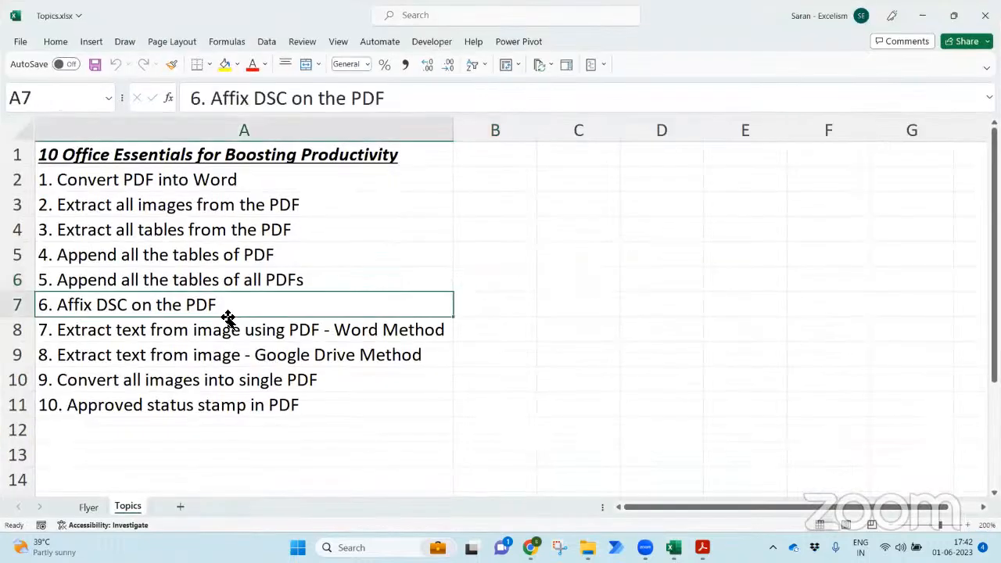
{"action": "left_click", "coordinate": [282, 283]}
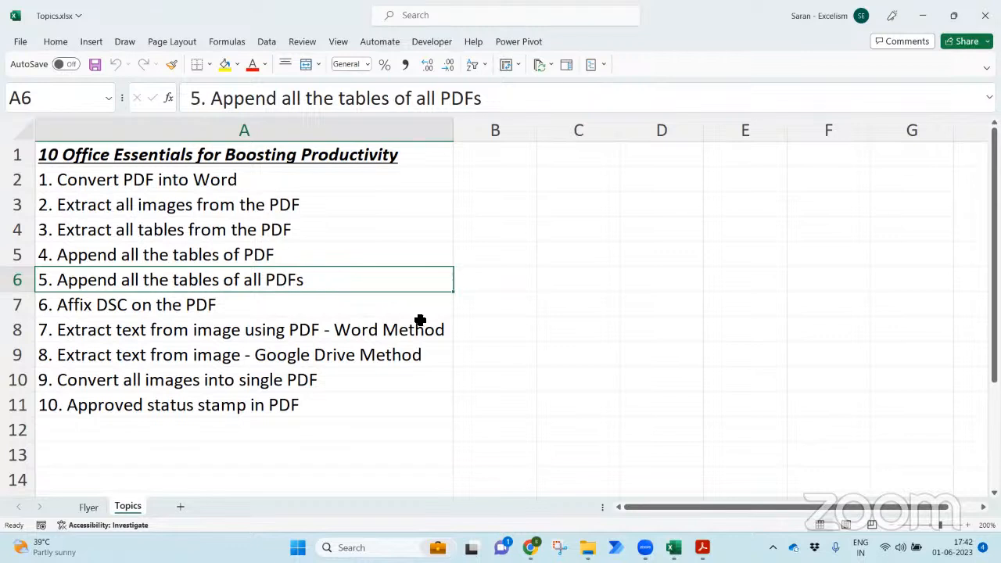
{"action": "key", "text": "alt+Tab"}
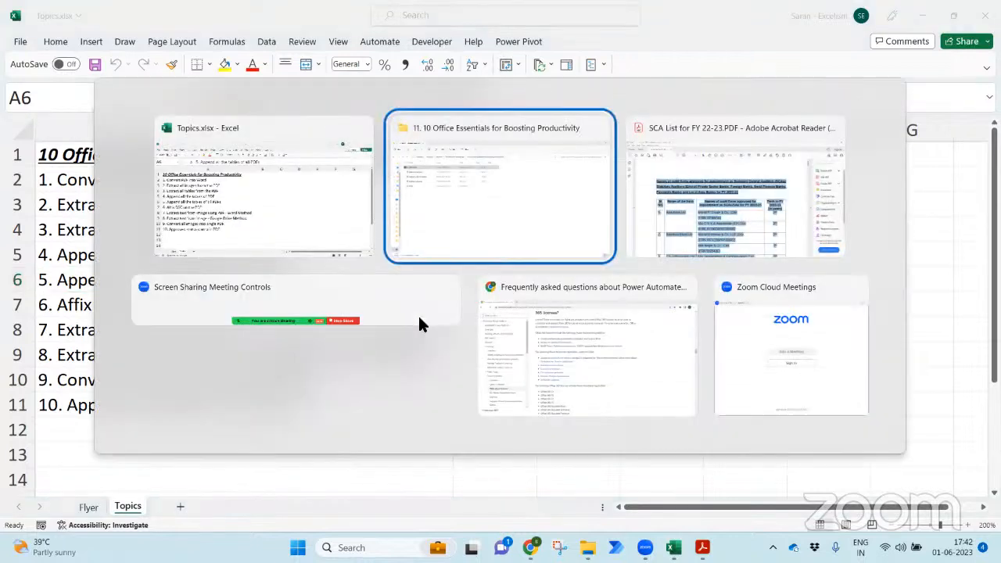
- Go into PDFs > SCA List and open SCA List for FY 21-22.PDF in Acrobat Reader
{"action": "key", "text": "Down"}
{"action": "key", "text": "Down"}
{"action": "key", "text": "Down"}
{"action": "key", "text": "Down"}
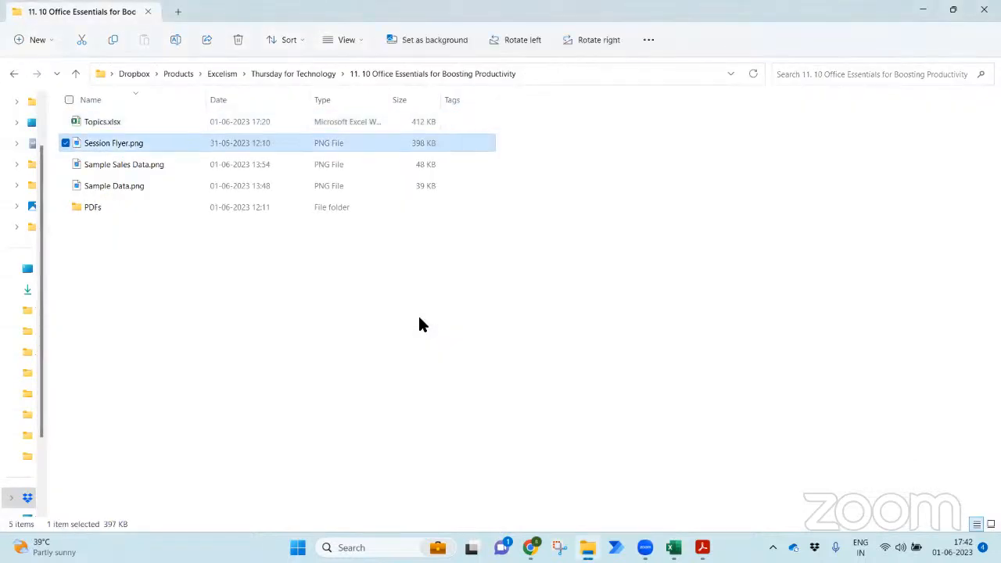
{"action": "key", "text": "Return"}
{"action": "key", "text": "Down"}
{"action": "key", "text": "Down"}
{"action": "key", "text": "Up"}
{"action": "key", "text": "Return"}
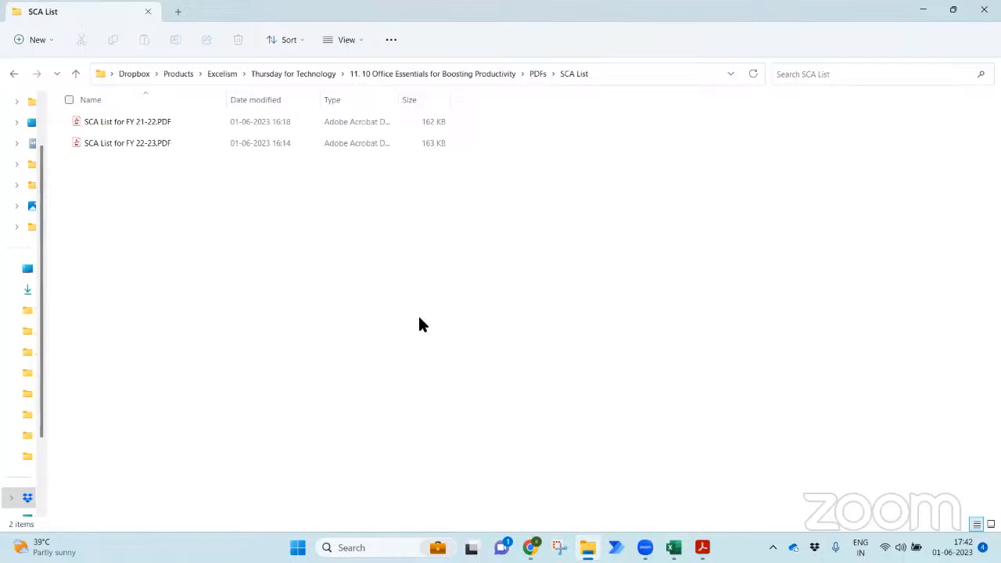
{"action": "left_click", "coordinate": [217, 143]}
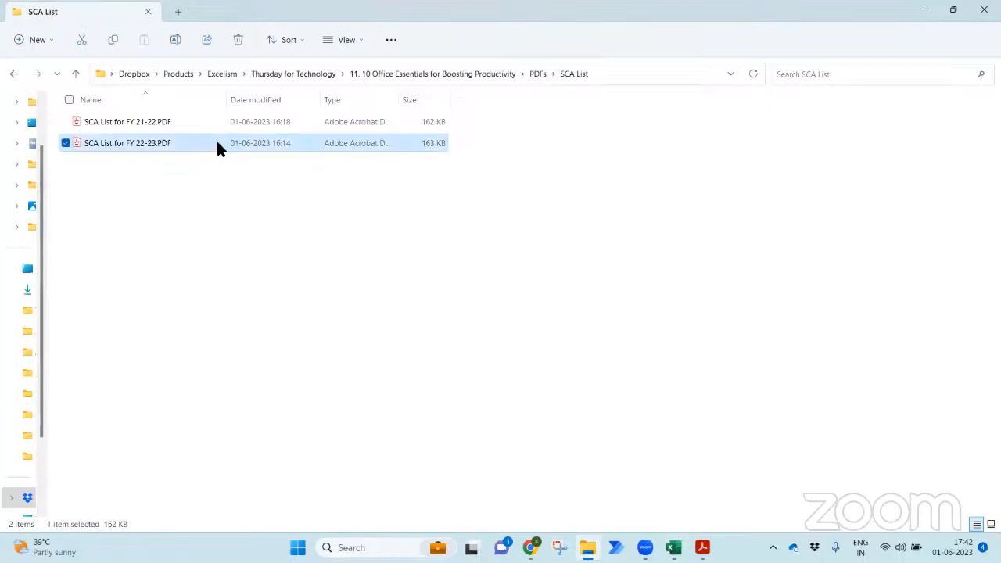
{"action": "double_click", "coordinate": [185, 121]}
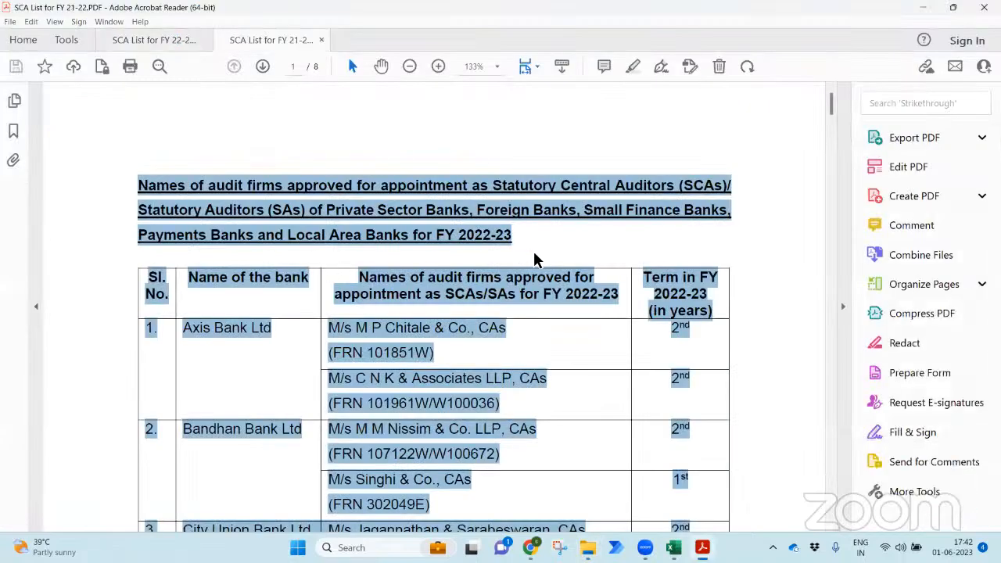
- Compare the FY 22-23 and FY 21-22 SCA list PDFs by switching between their tabs
{"action": "left_click_drag", "start_coordinate": [833, 100], "coordinate": [857, 66]}
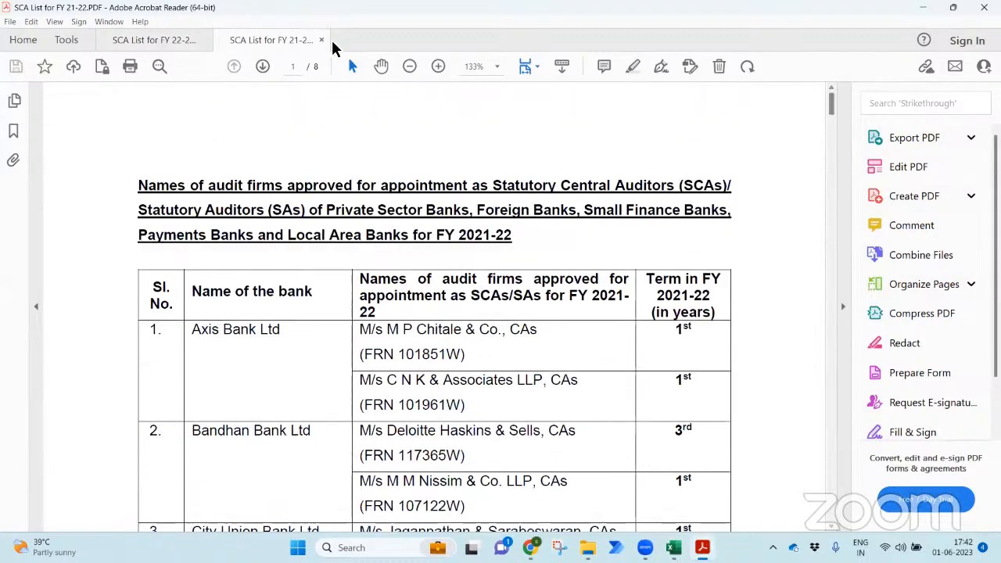
{"action": "left_click", "coordinate": [151, 40]}
{"action": "key", "text": "ctrl+a"}
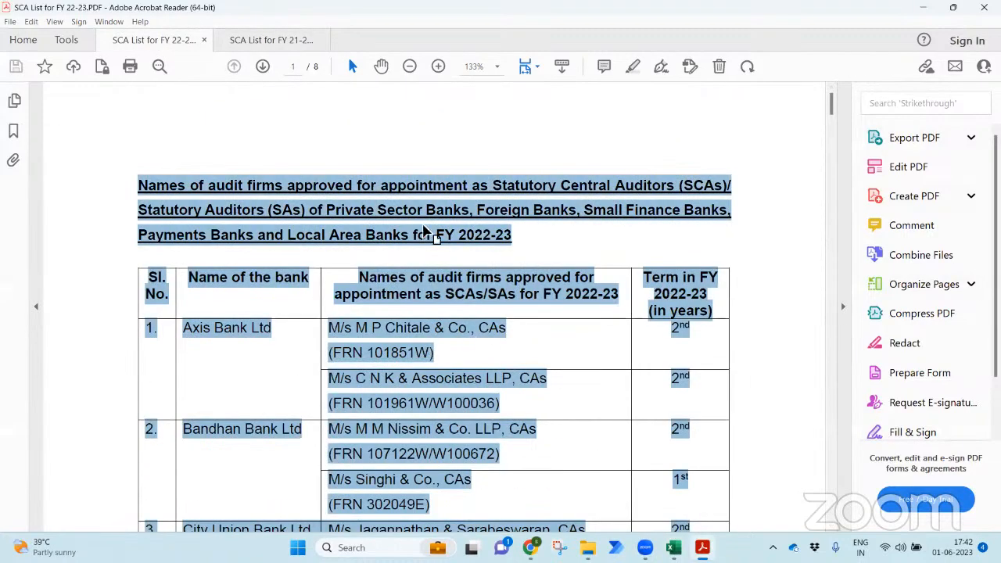
{"action": "left_click", "coordinate": [427, 234]}
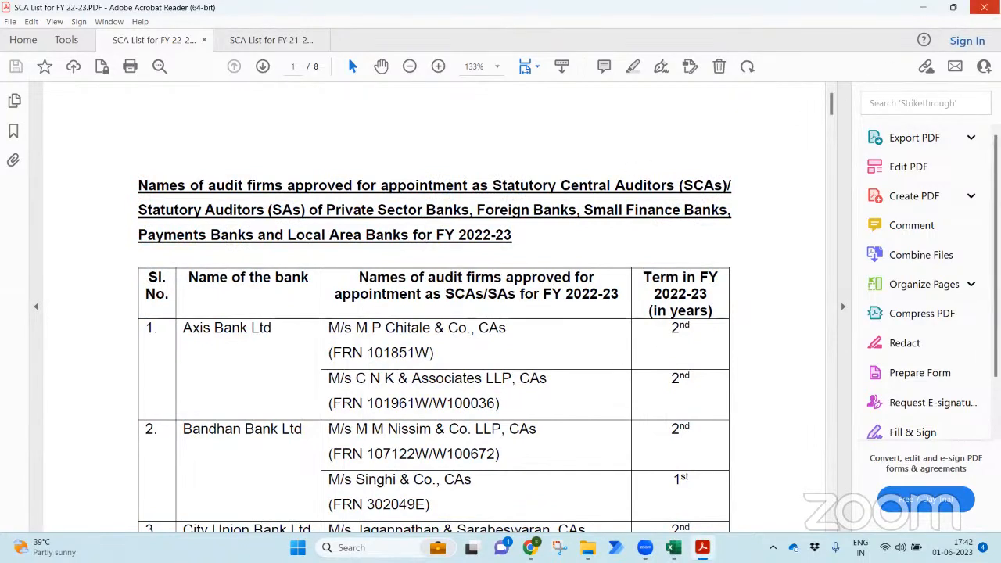
{"action": "left_click", "coordinate": [280, 48]}
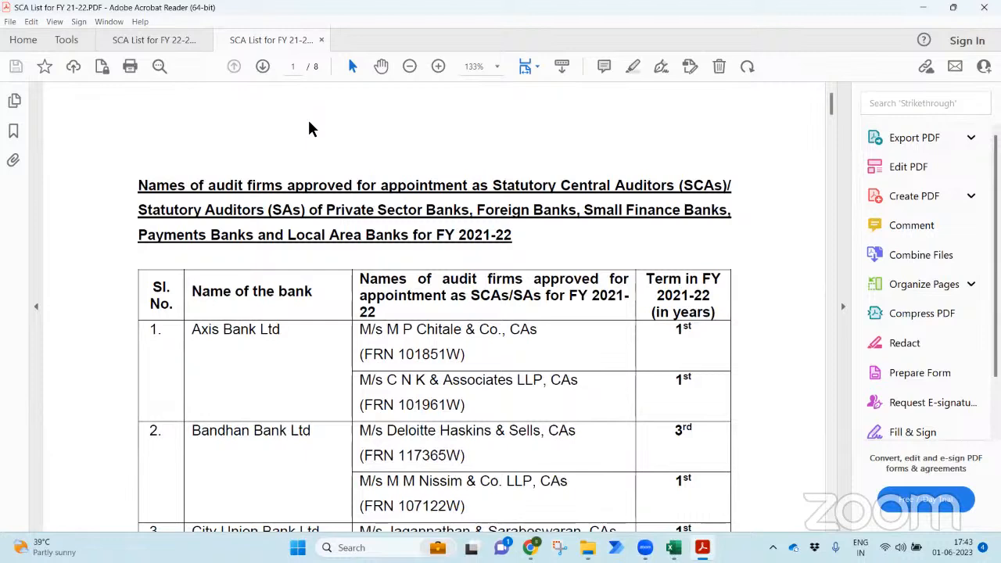
- Close Acrobat Reader with all its PDF tabs and return to Excel
{"action": "left_click", "coordinate": [983, 7]}
{"action": "left_click", "coordinate": [428, 295]}
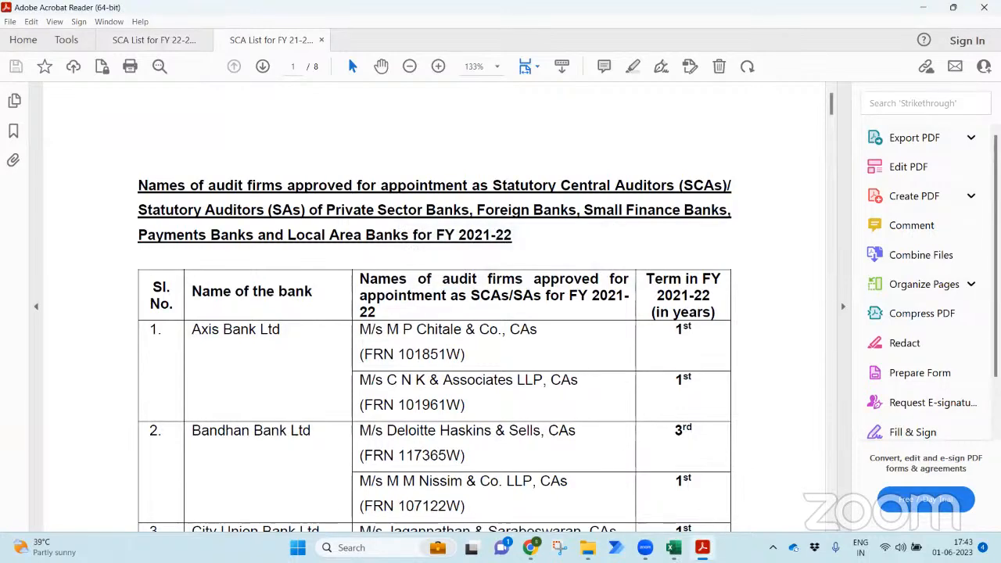
{"action": "key", "text": "alt+Tab"}
- Create a new blank workbook and start a Get Data import From Folder
{"action": "key", "text": "ctrl+n"}
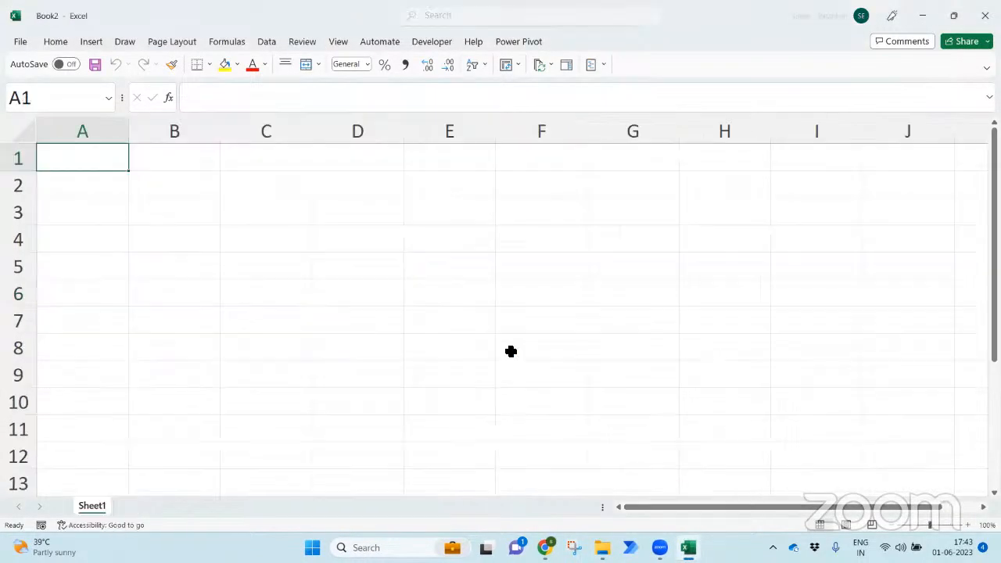
{"action": "left_click", "coordinate": [266, 43]}
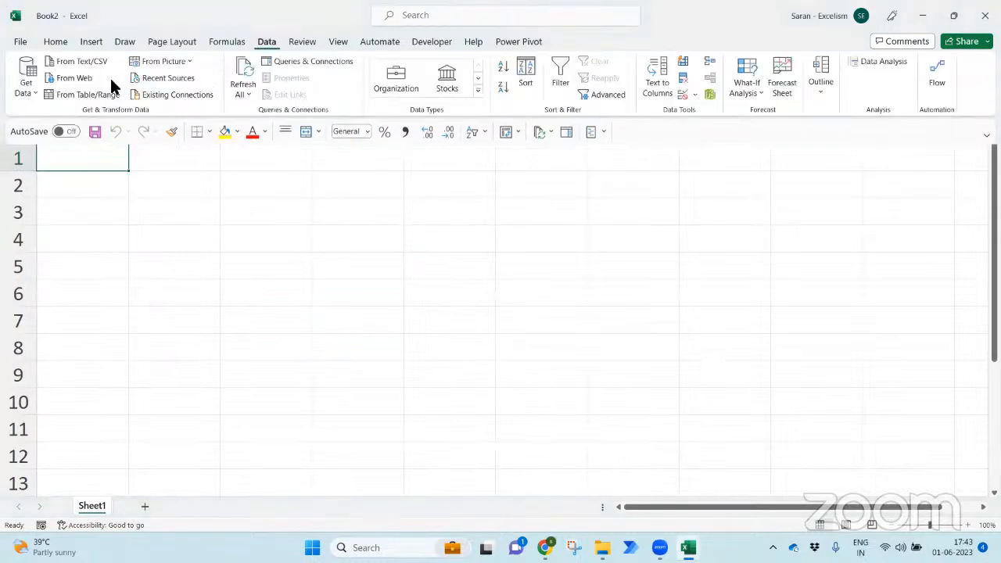
{"action": "left_click", "coordinate": [28, 83]}
{"action": "mouse_move", "coordinate": [61, 116]}
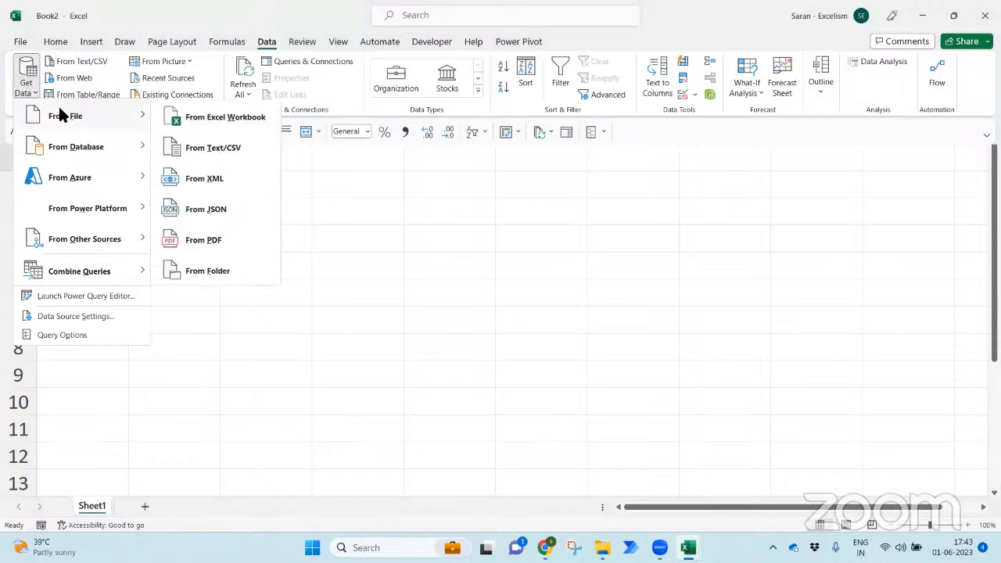
{"action": "left_click", "coordinate": [217, 271]}
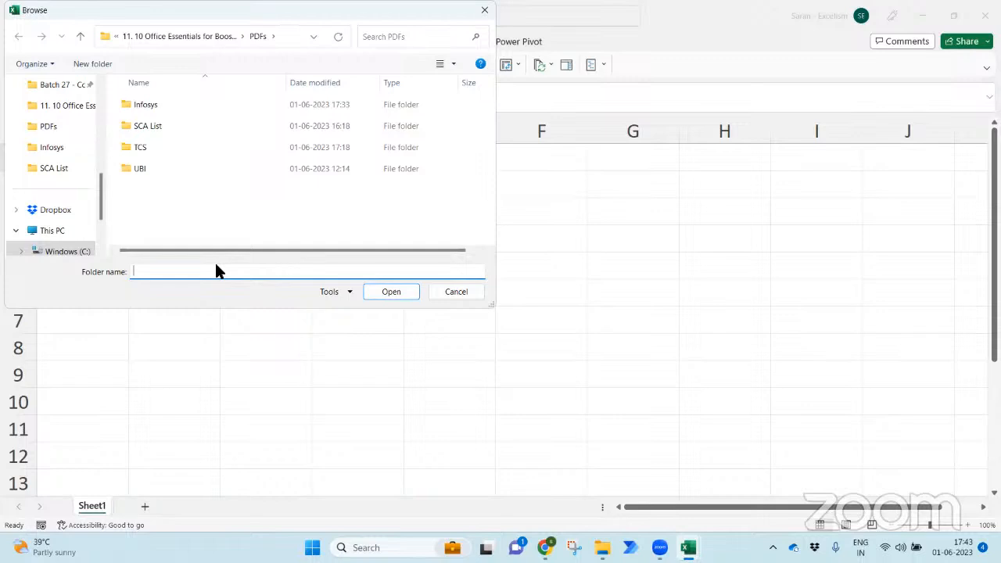
- Choose the SCA List folder as the source and load its two PDFs into Power Query
{"action": "double_click", "coordinate": [180, 129]}
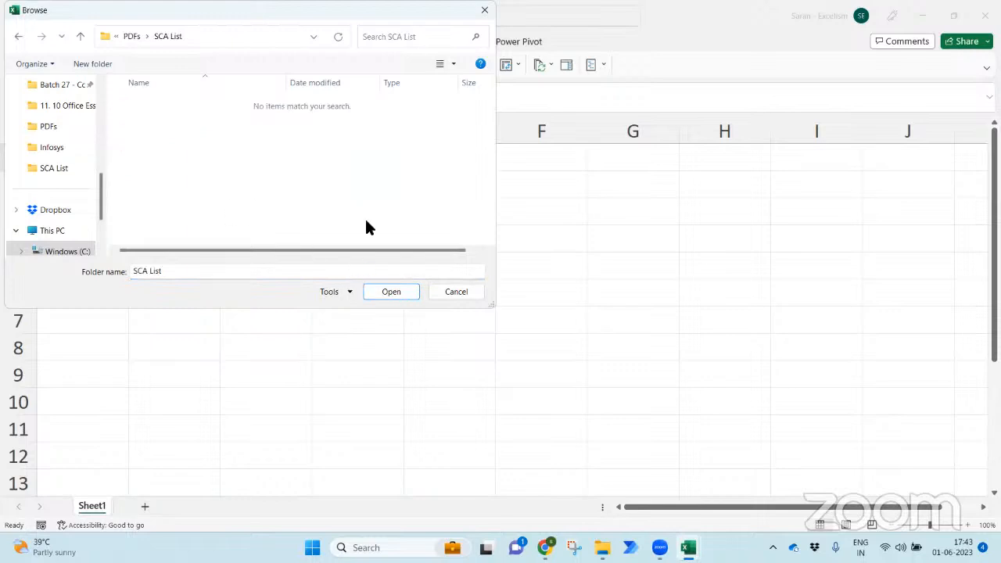
{"action": "left_click", "coordinate": [399, 287]}
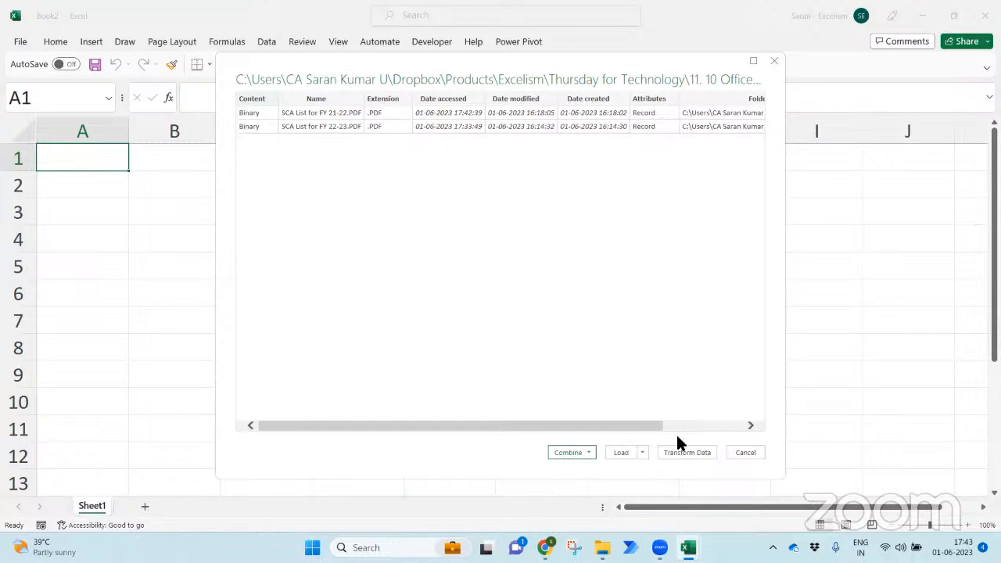
{"action": "left_click", "coordinate": [688, 452]}
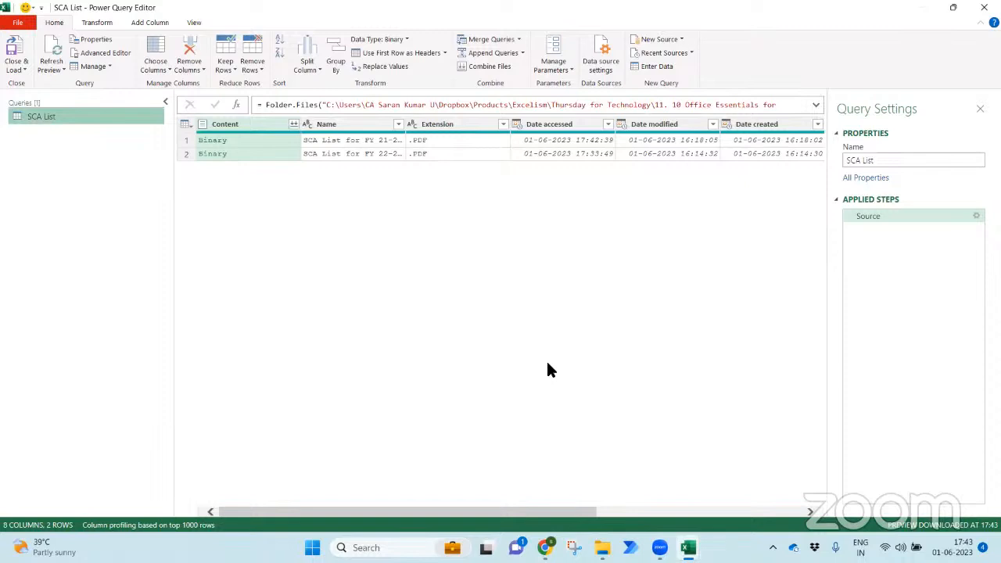
- Keep only the Name and Content columns with Remove Other Columns
{"action": "left_click_drag", "start_coordinate": [543, 510], "coordinate": [399, 509]}
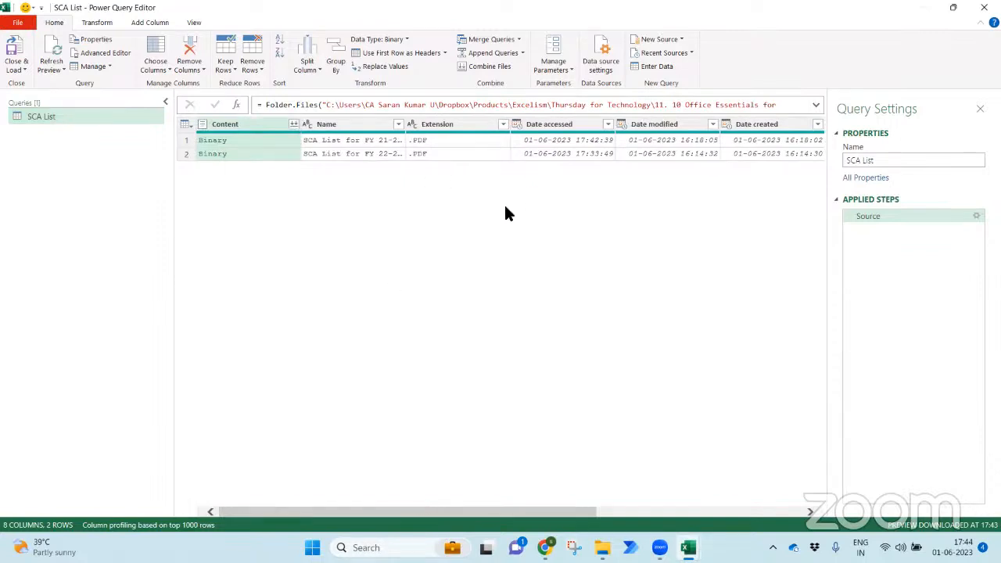
{"action": "left_click", "coordinate": [347, 127]}
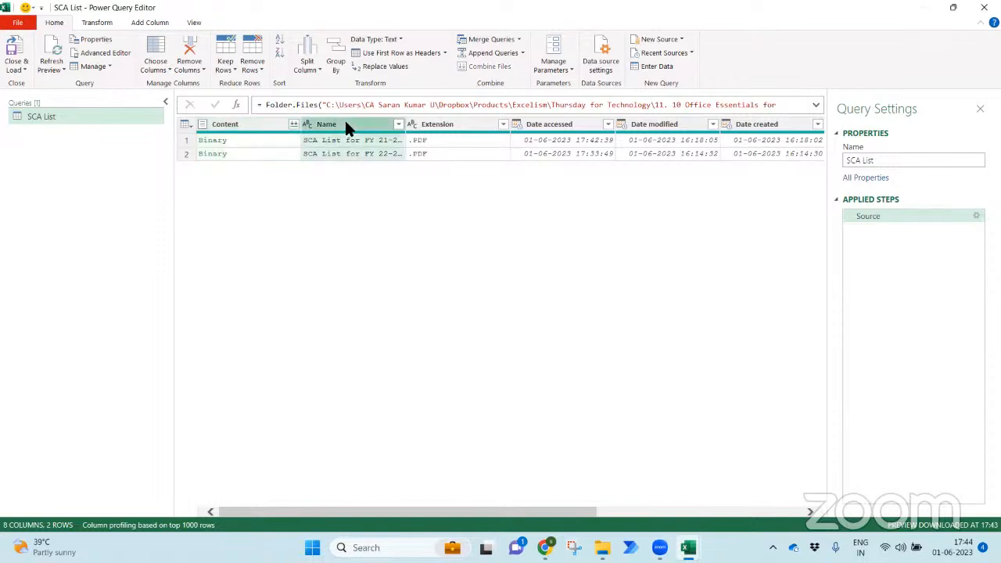
{"action": "left_click", "coordinate": [236, 122]}
{"action": "right_click", "coordinate": [236, 122]}
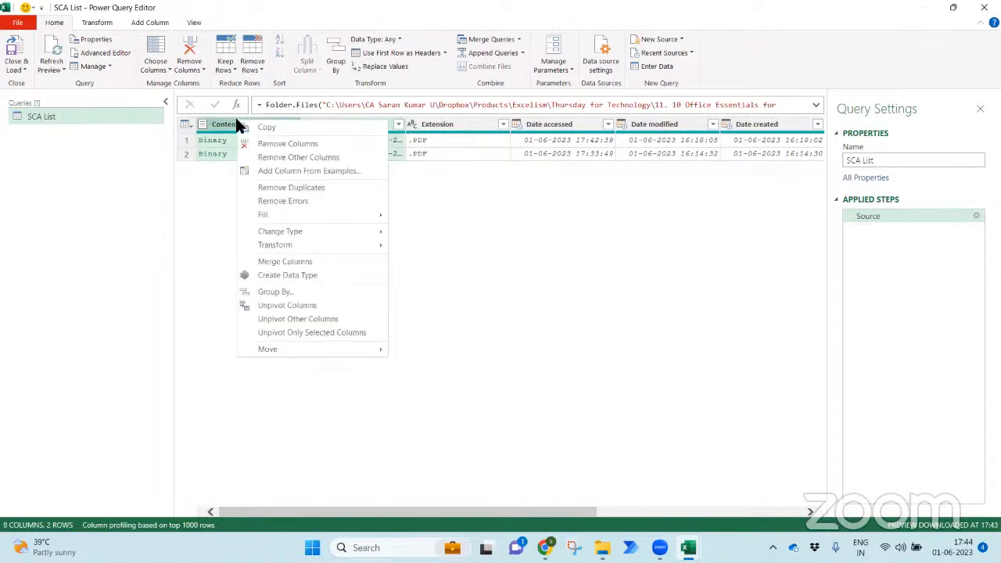
{"action": "left_click", "coordinate": [275, 156]}
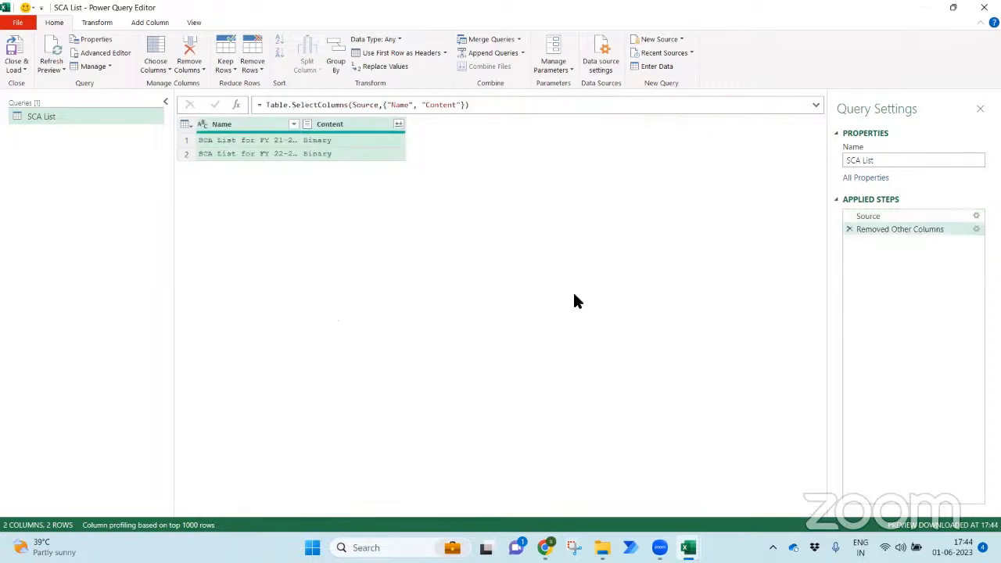
- Widen the Name column and preview the first PDF's file details
{"action": "left_click_drag", "start_coordinate": [302, 130], "coordinate": [379, 127]}
{"action": "left_click", "coordinate": [311, 140]}
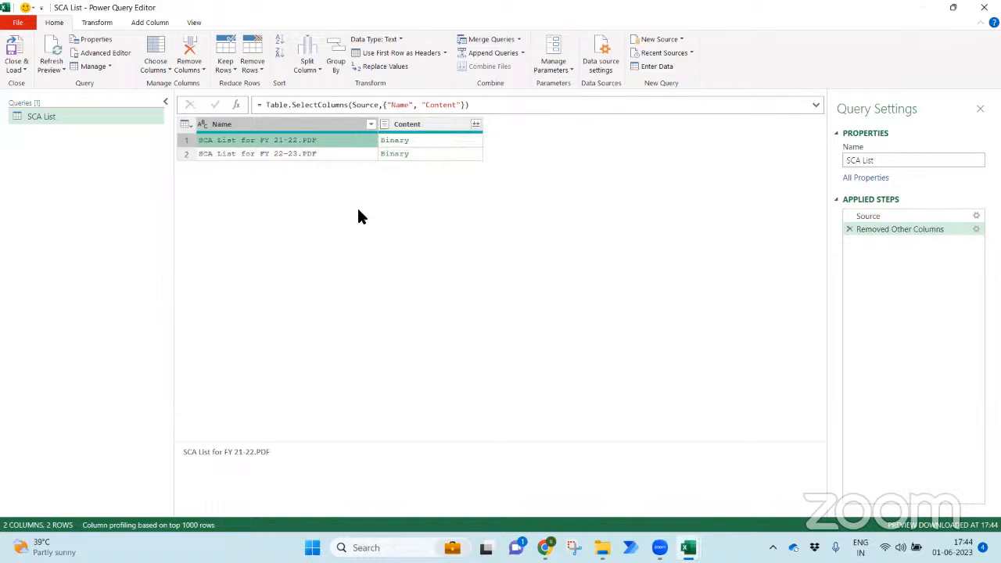
{"action": "left_click", "coordinate": [432, 144]}
{"action": "left_click_drag", "start_coordinate": [543, 442], "coordinate": [532, 336]}
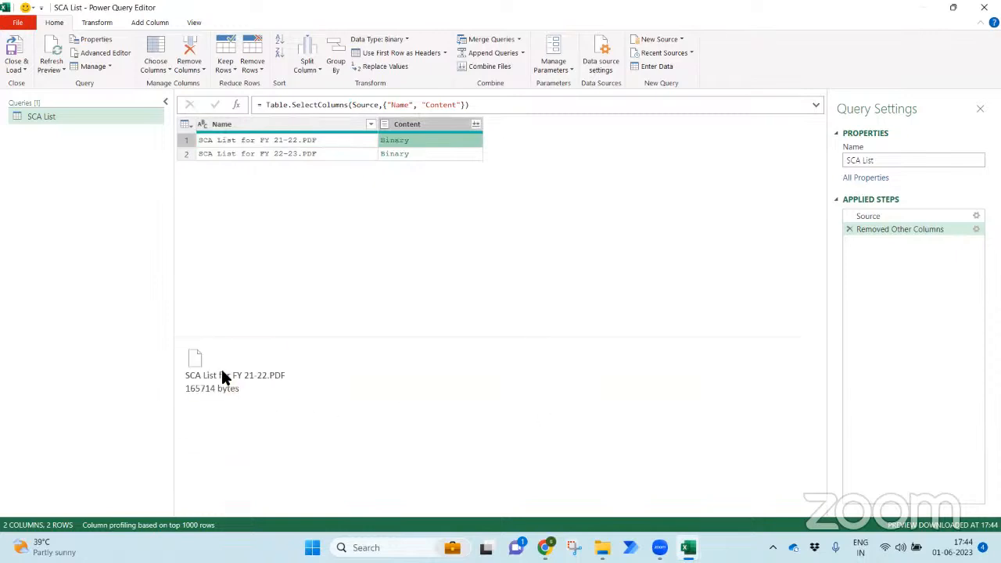
{"action": "left_click", "coordinate": [441, 127]}
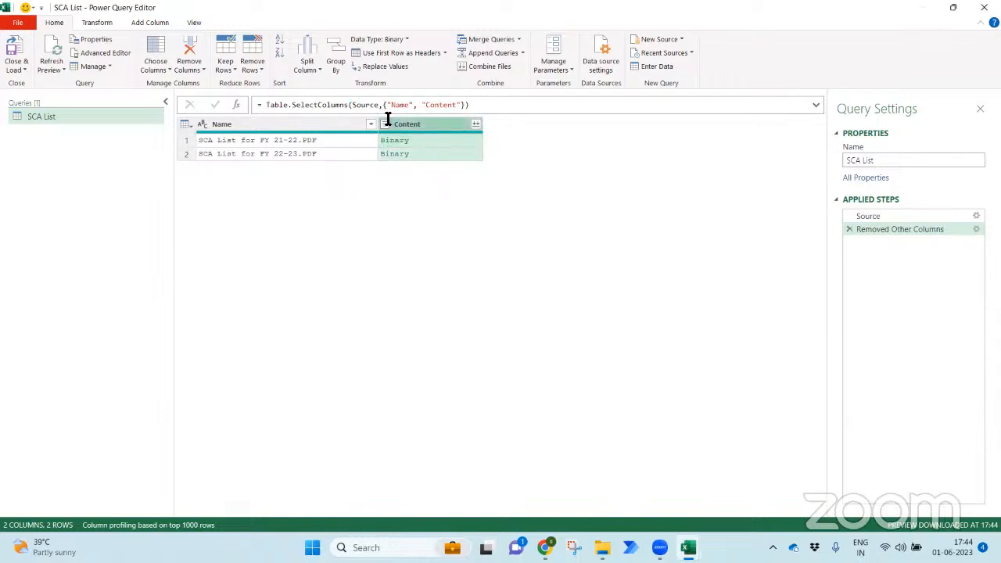
{"action": "left_click", "coordinate": [161, 23]}
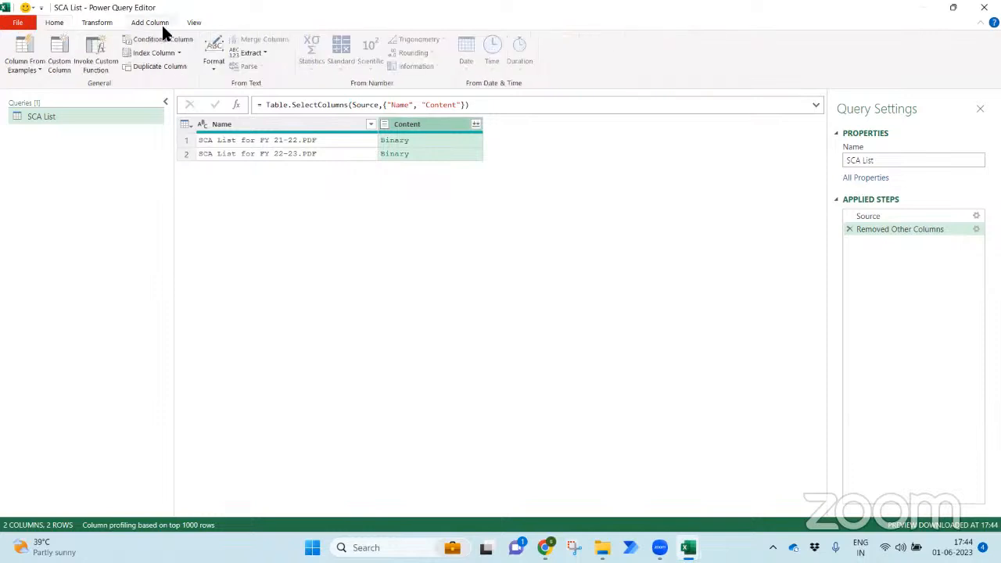
- Name a new custom column Extract and begin its formula with Pdf.Tables(
{"action": "left_click", "coordinate": [60, 64]}
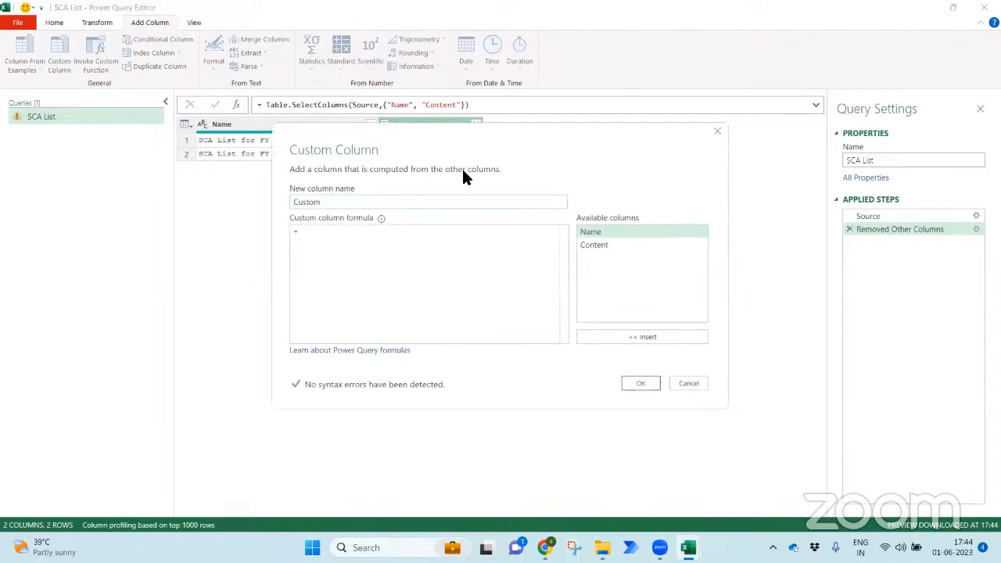
{"action": "double_click", "coordinate": [701, 217]}
{"action": "type", "text": "Extract"}
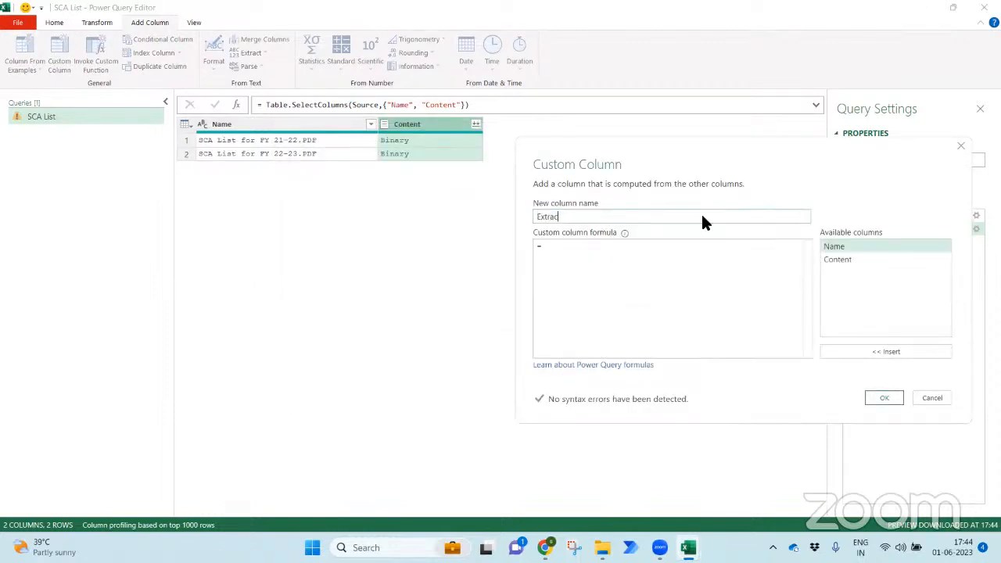
{"action": "left_click", "coordinate": [722, 261]}
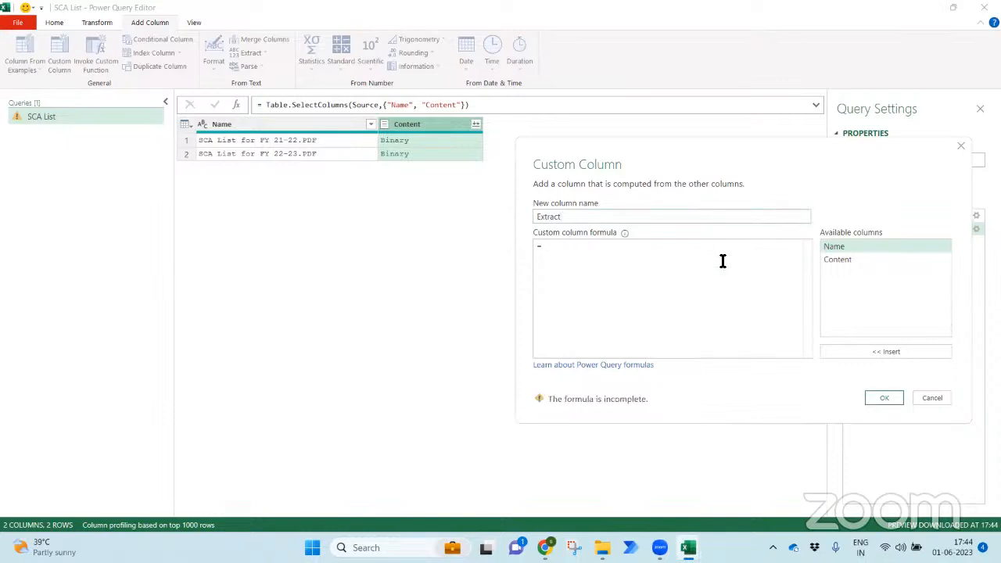
{"action": "type", "text": "Pdf."}
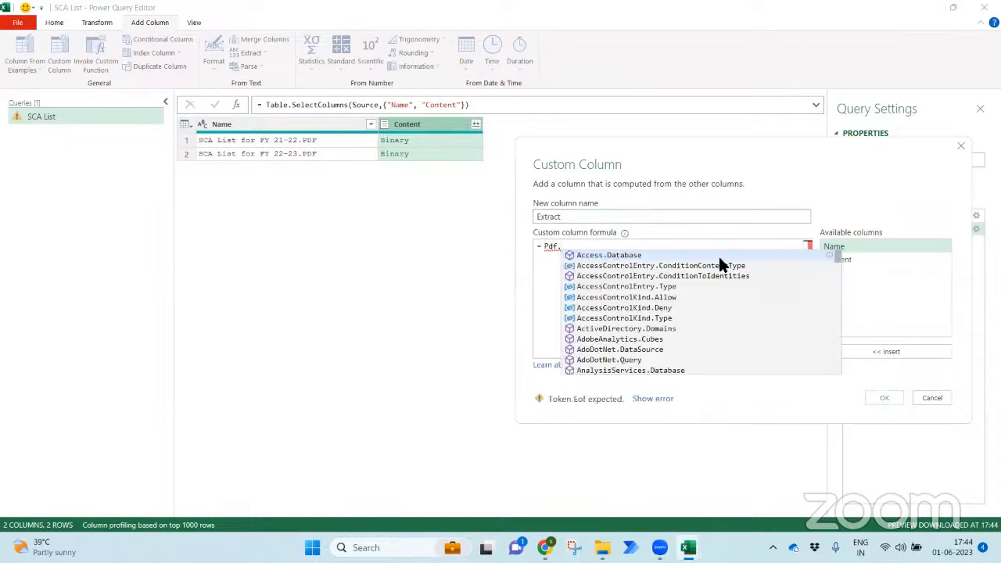
{"action": "type", "text": "Ta"}
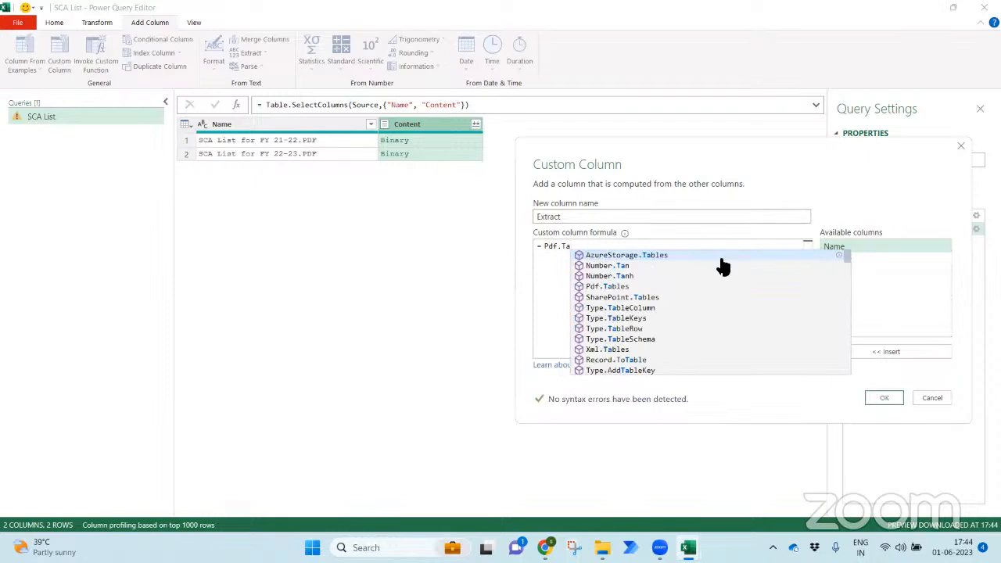
{"action": "key", "text": "Down"}
{"action": "key", "text": "Down"}
{"action": "key", "text": "Tab"}
{"action": "key", "text": "BackSpace"}
{"action": "key", "text": "BackSpace"}
{"action": "key", "text": "BackSpace"}
{"action": "key", "text": "BackSpace"}
{"action": "key", "text": "BackSpace"}
{"action": "key", "text": "BackSpace"}
{"action": "key", "text": "BackSpace"}
{"action": "key", "text": "BackSpace"}
{"action": "key", "text": "BackSpace"}
{"action": "key", "text": "BackSpace"}
{"action": "key", "text": "BackSpace"}
{"action": "key", "text": "BackSpace"}
{"action": "key", "text": "BackSpace"}
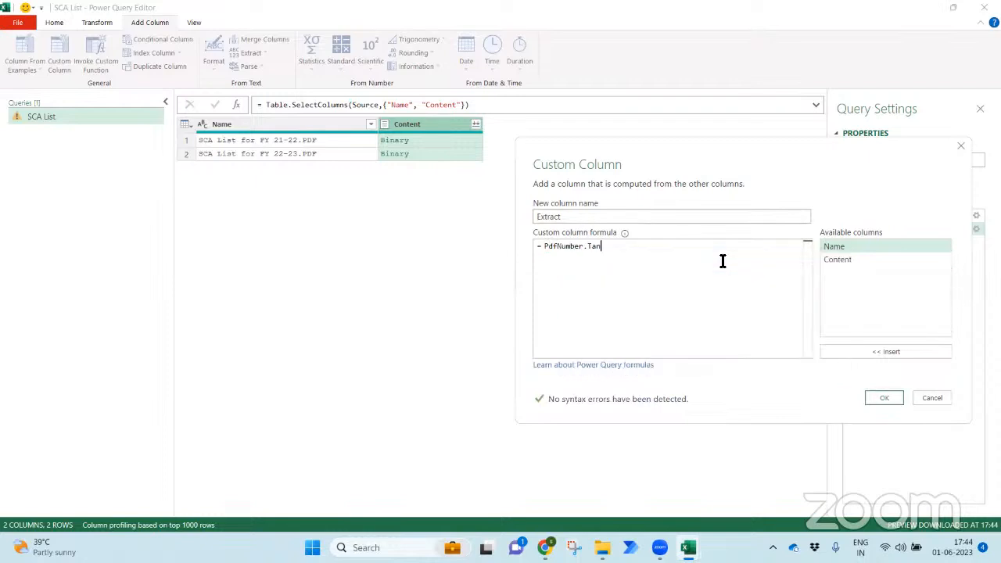
{"action": "key", "text": "BackSpace"}
{"action": "type", "text": "Pdf"}
{"action": "key", "text": "Tab"}
{"action": "type", "text": "("}
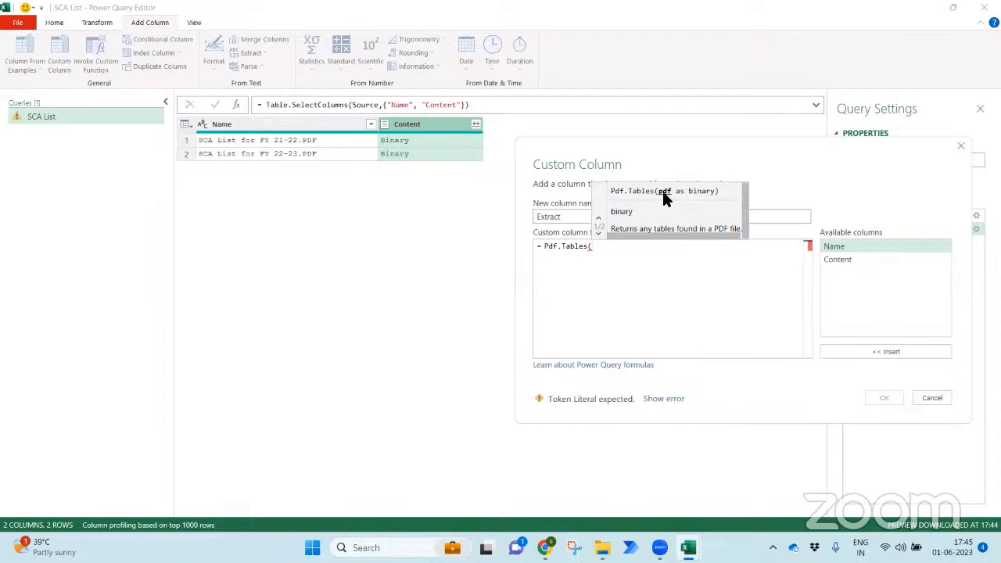
- Rewrite the formula as Excel.Workbook([Content]) instead
{"action": "key", "text": "BackSpace"}
{"action": "key", "text": "BackSpace"}
{"action": "key", "text": "BackSpace"}
{"action": "key", "text": "BackSpace"}
{"action": "key", "text": "BackSpace"}
{"action": "key", "text": "BackSpace"}
{"action": "key", "text": "BackSpace"}
{"action": "key", "text": "BackSpace"}
{"action": "key", "text": "BackSpace"}
{"action": "key", "text": "BackSpace"}
{"action": "key", "text": "BackSpace"}
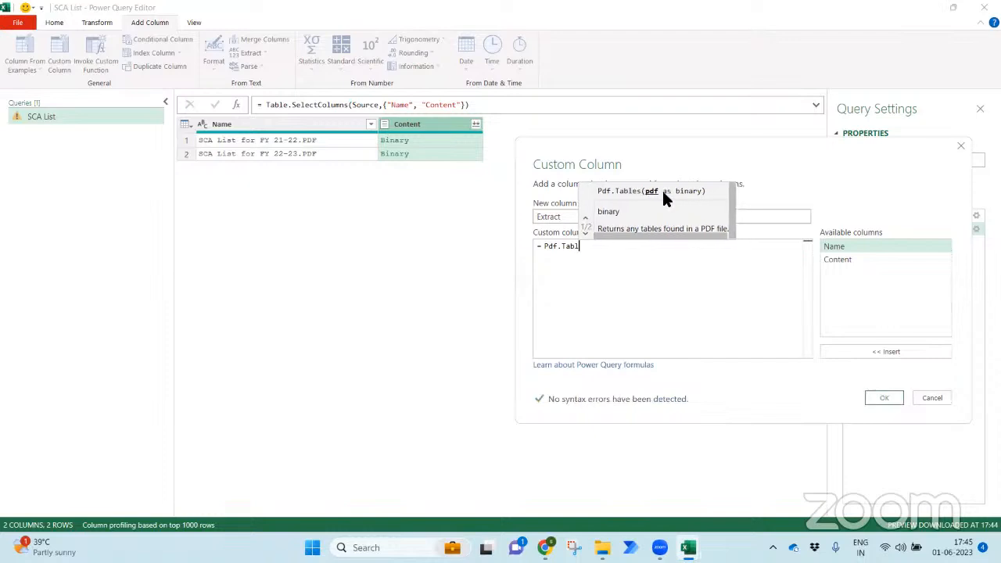
{"action": "type", "text": "Excel.W"}
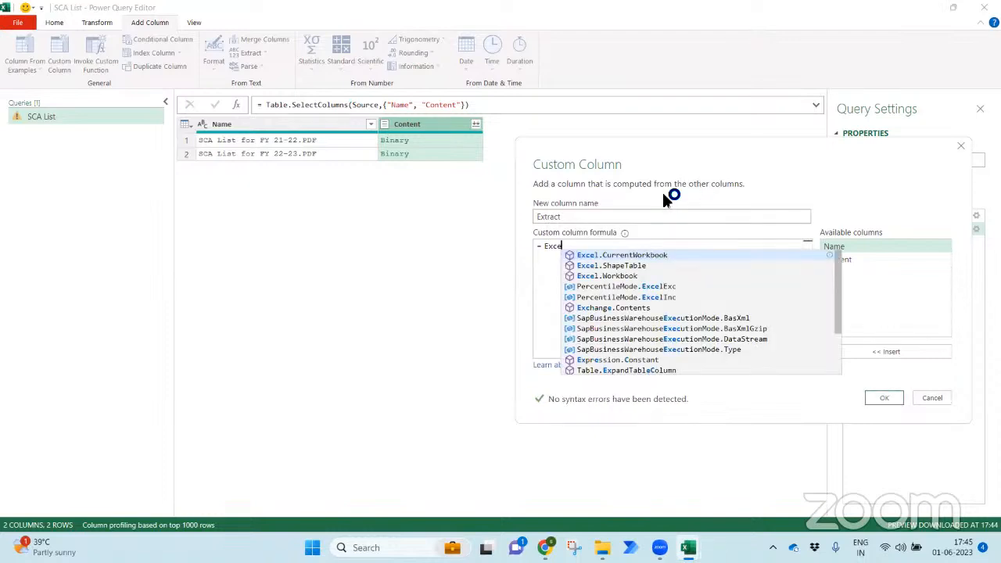
{"action": "key", "text": "Down"}
{"action": "key", "text": "Down"}
{"action": "key", "text": "Down"}
{"action": "key", "text": "Tab"}
{"action": "key", "text": "ctrl+Left"}
{"action": "key", "text": "ctrl+Left"}
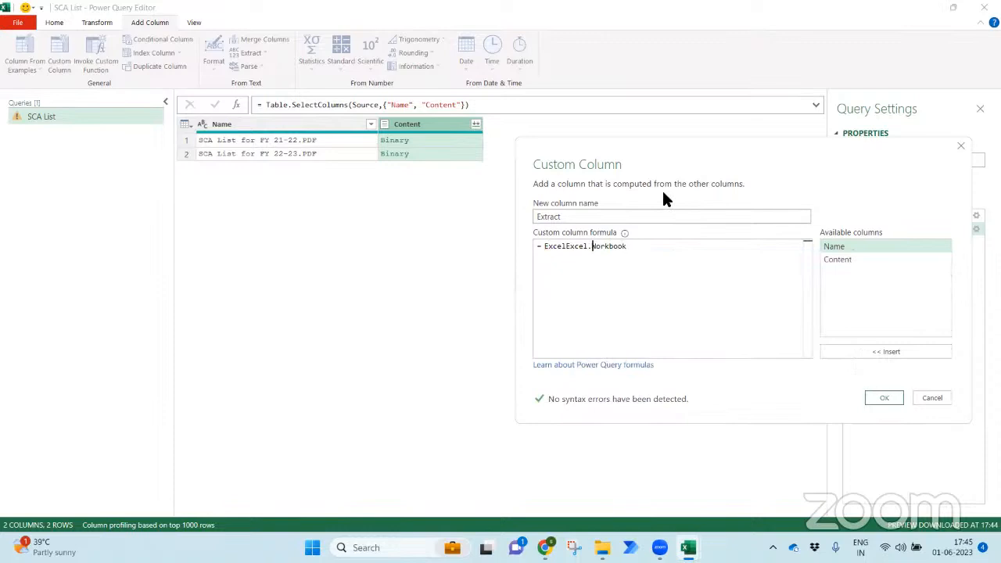
{"action": "key", "text": "ctrl+shift+Right"}
{"action": "key", "text": "shift+Left"}
{"action": "key", "text": "shift+Left"}
{"action": "key", "text": "shift+Left"}
{"action": "key", "text": "shift+Left"}
{"action": "key", "text": "shift+Left"}
{"action": "key", "text": "BackSpace"}
{"action": "type", "text": "("}
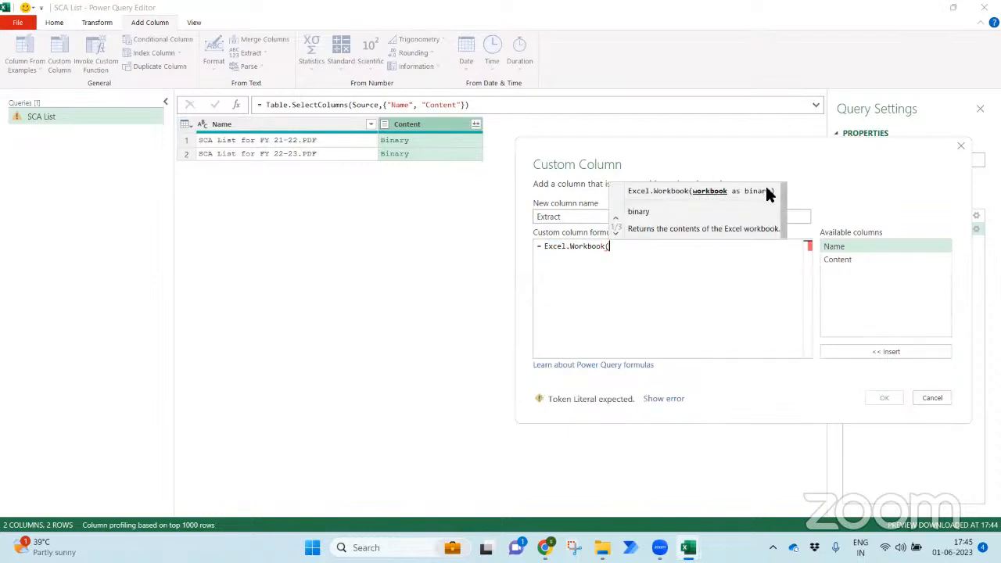
{"action": "double_click", "coordinate": [835, 259]}
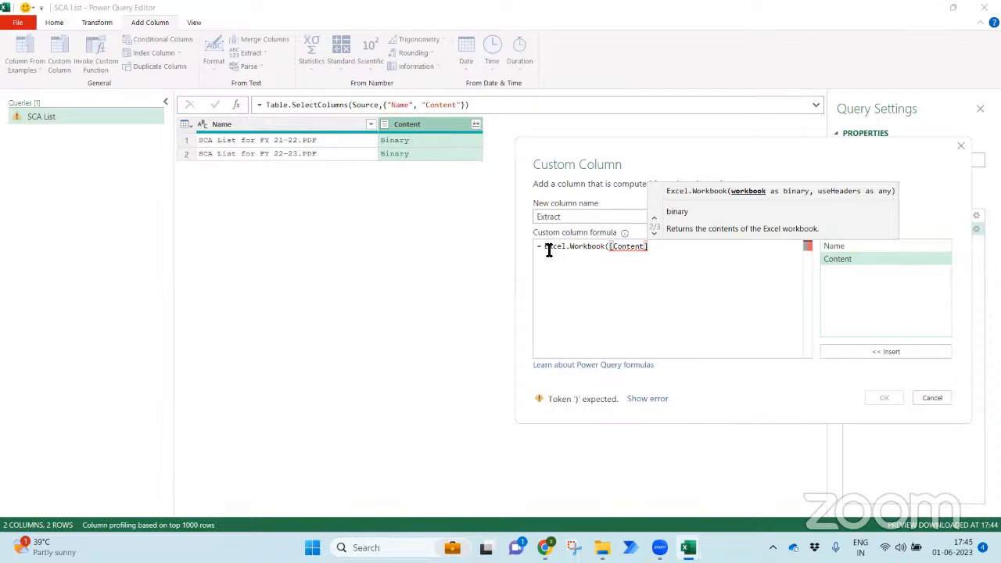
- Replace the formula with = Pdf.Tables([Content]) and create the Extract column
{"action": "left_click_drag", "start_coordinate": [543, 245], "coordinate": [695, 263]}
{"action": "type", "text": "Pdf"}
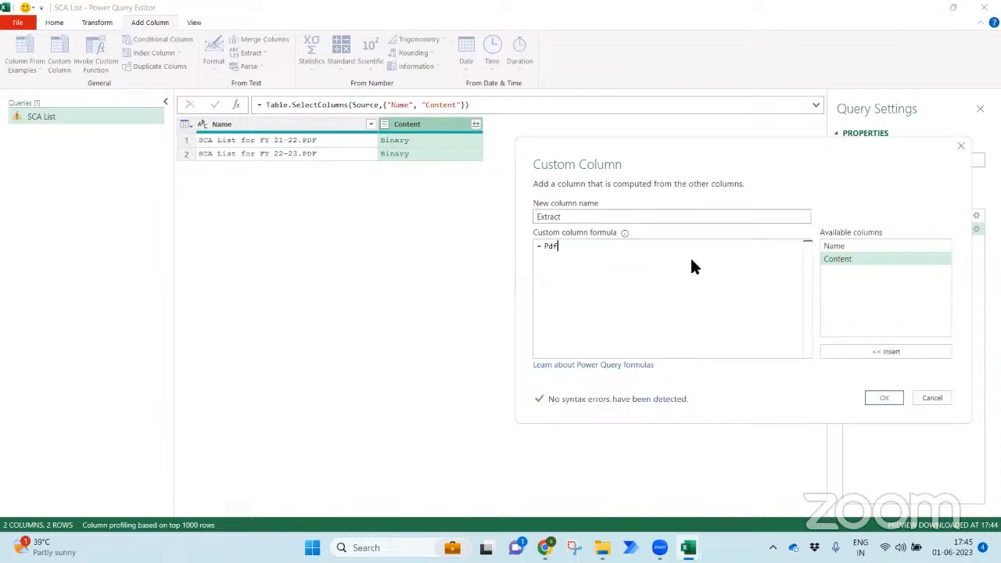
{"action": "type", "text": ".T"}
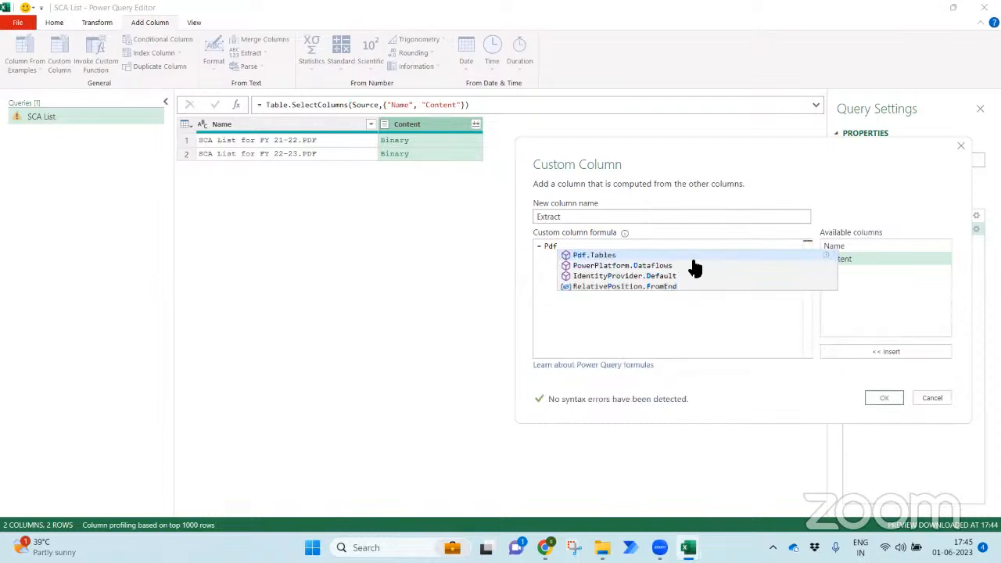
{"action": "key", "text": "Tab"}
{"action": "type", "text": "("}
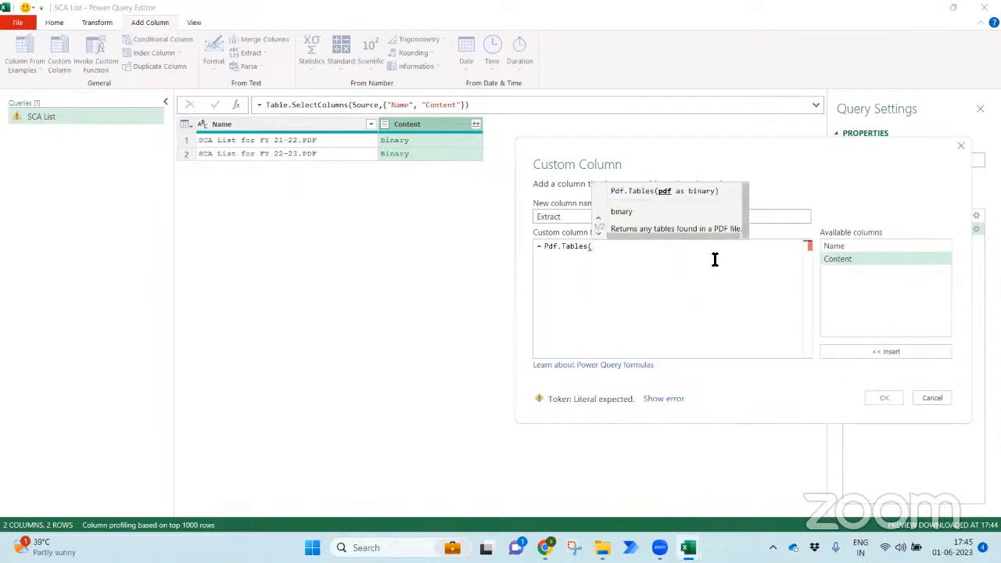
{"action": "double_click", "coordinate": [843, 257]}
{"action": "type", "text": ")"}
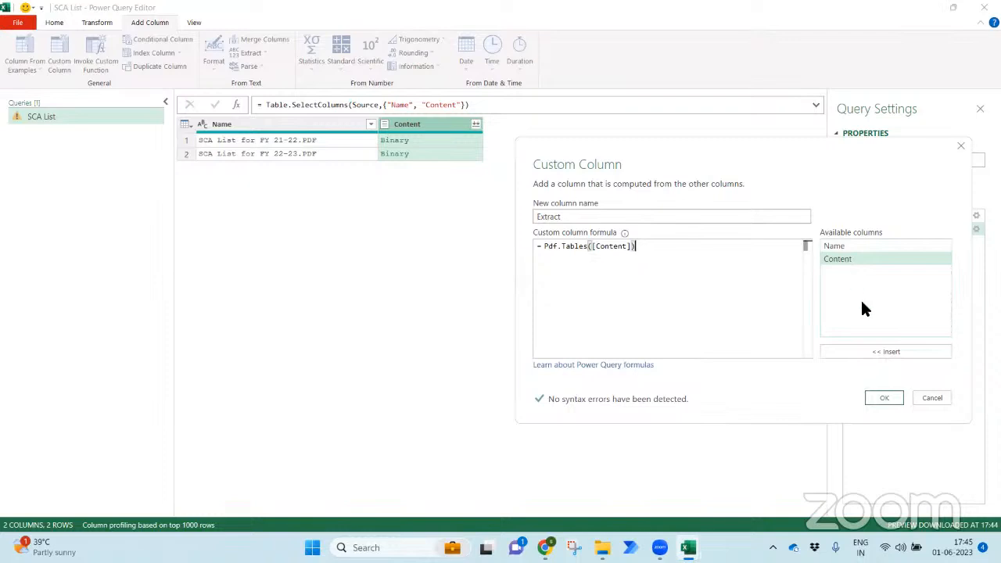
{"action": "left_click", "coordinate": [884, 399]}
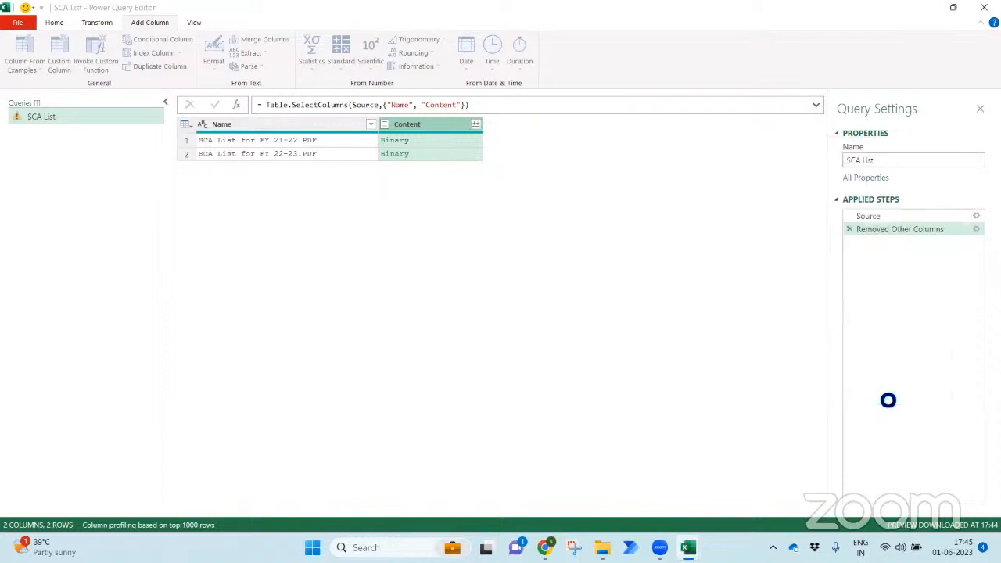
- Preview the tables extracted from the first PDF, then remove the Content column
{"action": "left_click", "coordinate": [441, 140]}
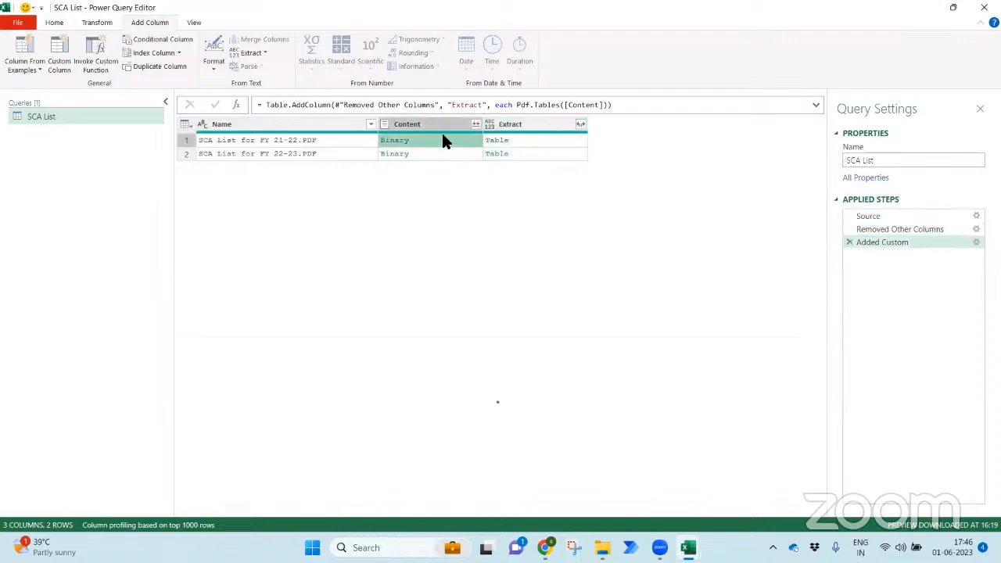
{"action": "left_click", "coordinate": [505, 140]}
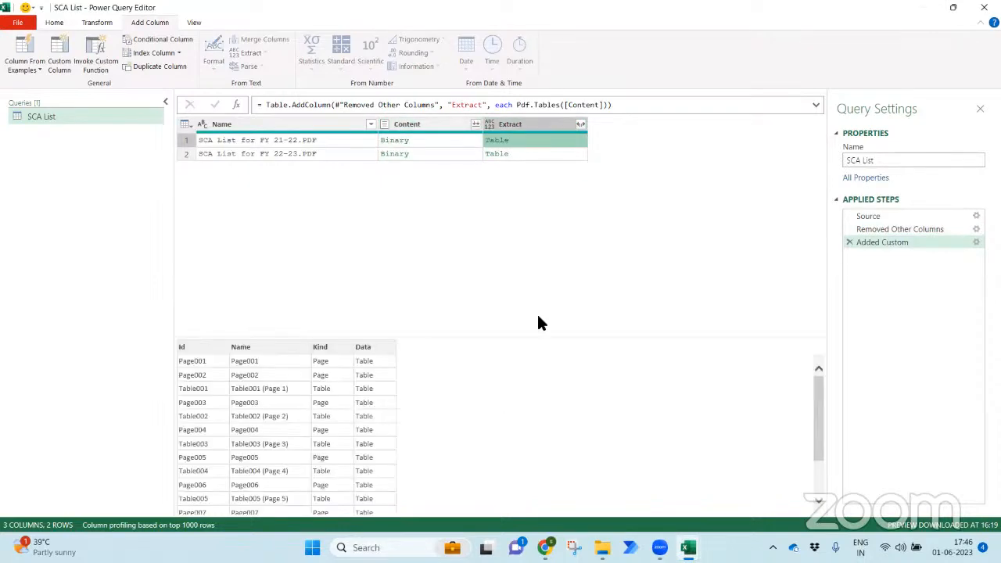
{"action": "left_click_drag", "start_coordinate": [541, 336], "coordinate": [543, 258]}
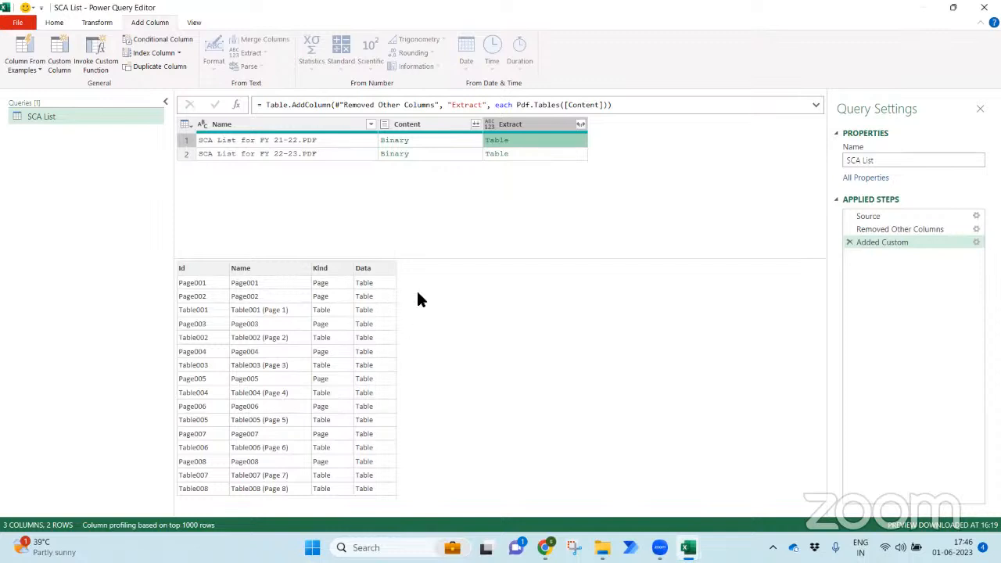
{"action": "left_click", "coordinate": [432, 128]}
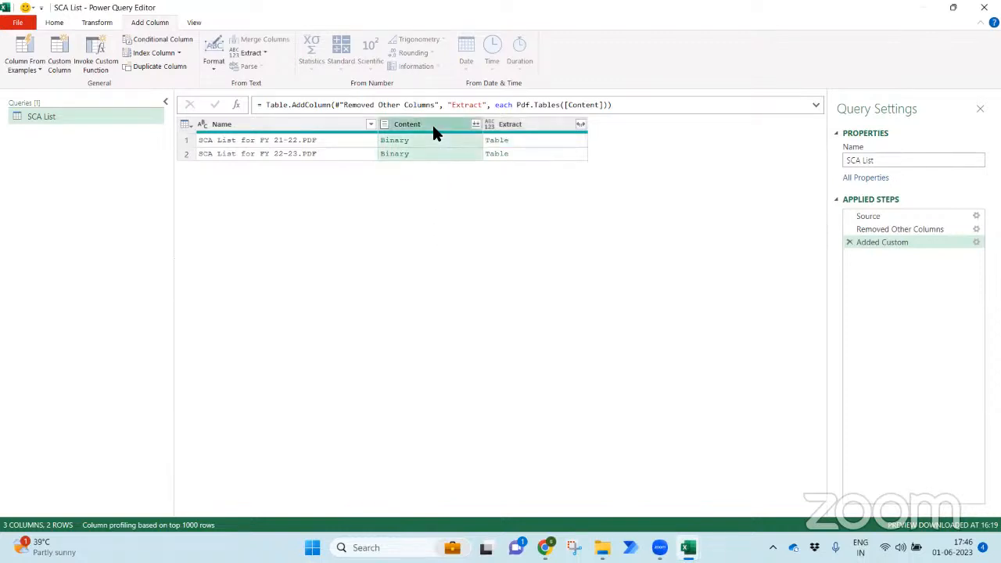
{"action": "right_click", "coordinate": [432, 127]}
{"action": "left_click", "coordinate": [453, 154]}
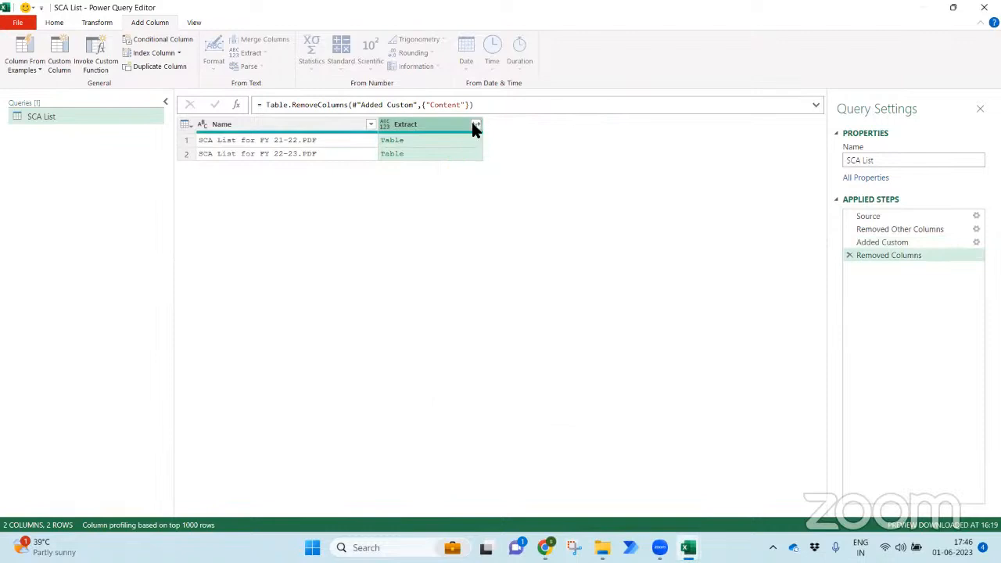
- Expand Extract into Id, Name, Kind and Data without the original column prefix
{"action": "left_click", "coordinate": [474, 123]}
{"action": "left_click", "coordinate": [355, 247]}
{"action": "left_click", "coordinate": [460, 270]}
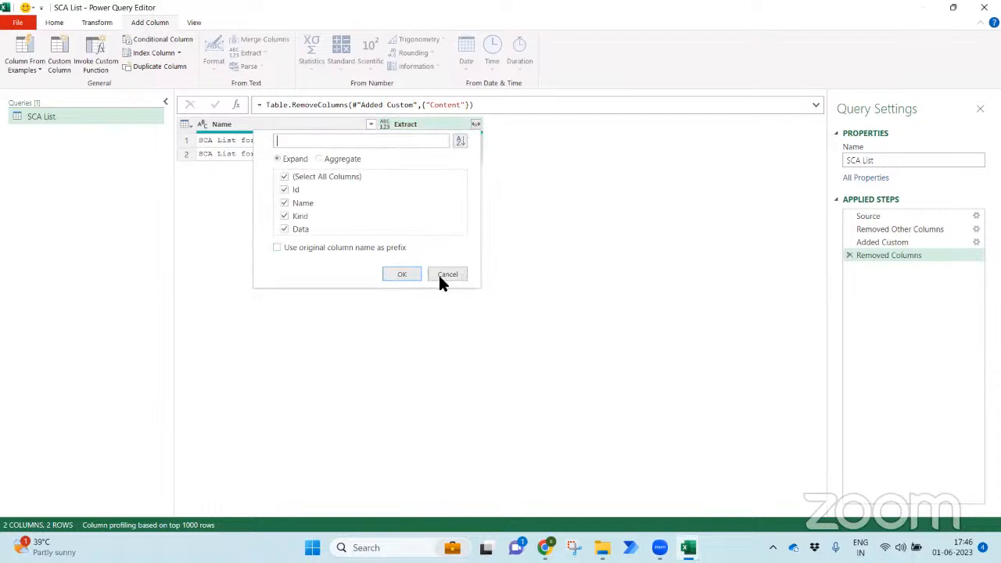
{"action": "left_click", "coordinate": [409, 288]}
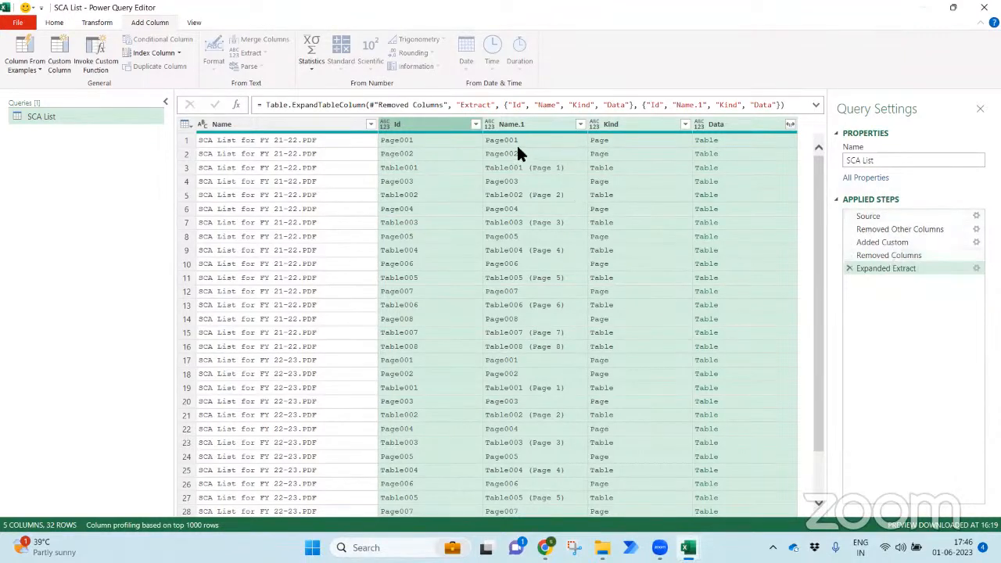
- Filter the Kind column to exclude Page, keeping only the 16 Table rows
{"action": "left_click", "coordinate": [618, 128]}
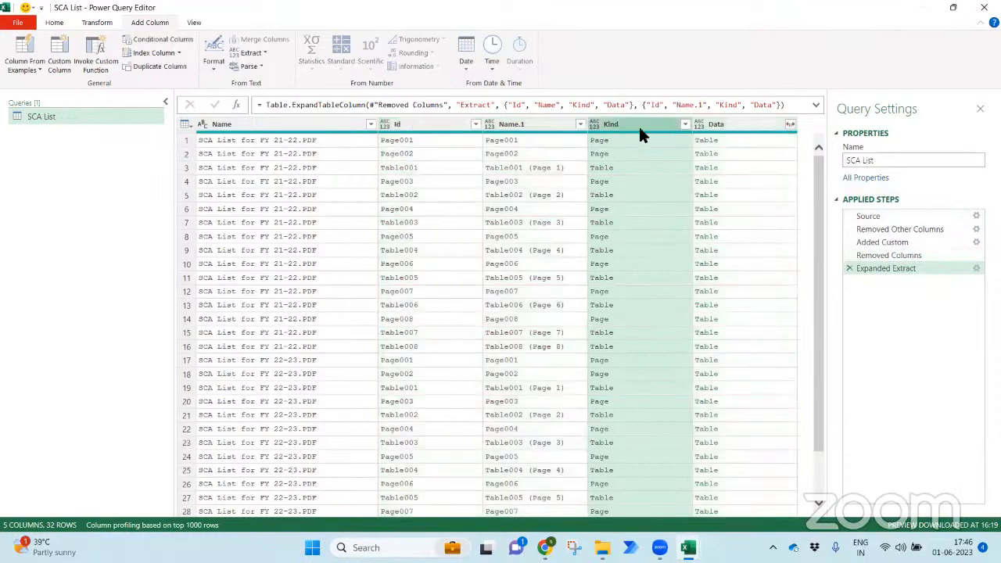
{"action": "left_click", "coordinate": [684, 123]}
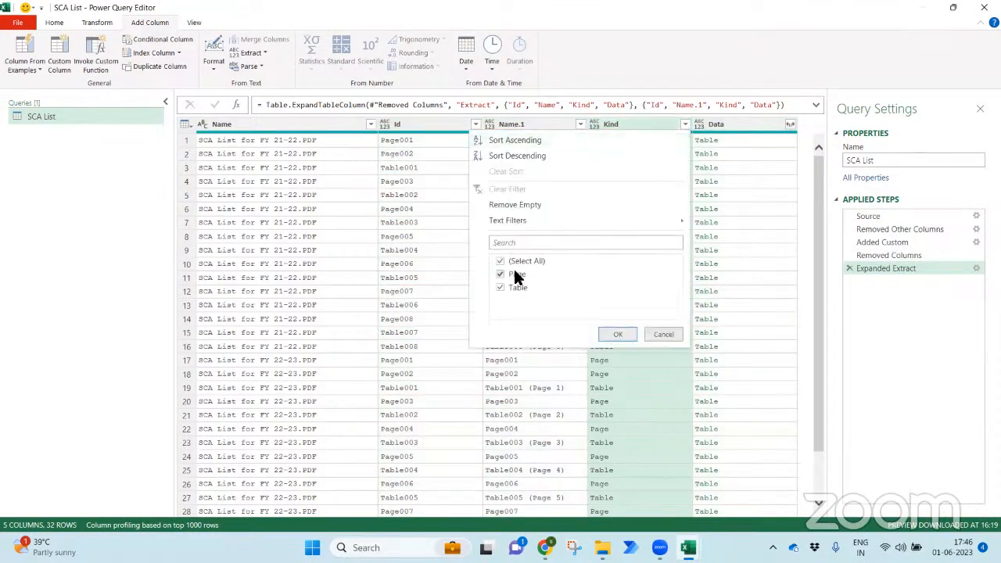
{"action": "left_click", "coordinate": [500, 274]}
{"action": "left_click", "coordinate": [619, 334]}
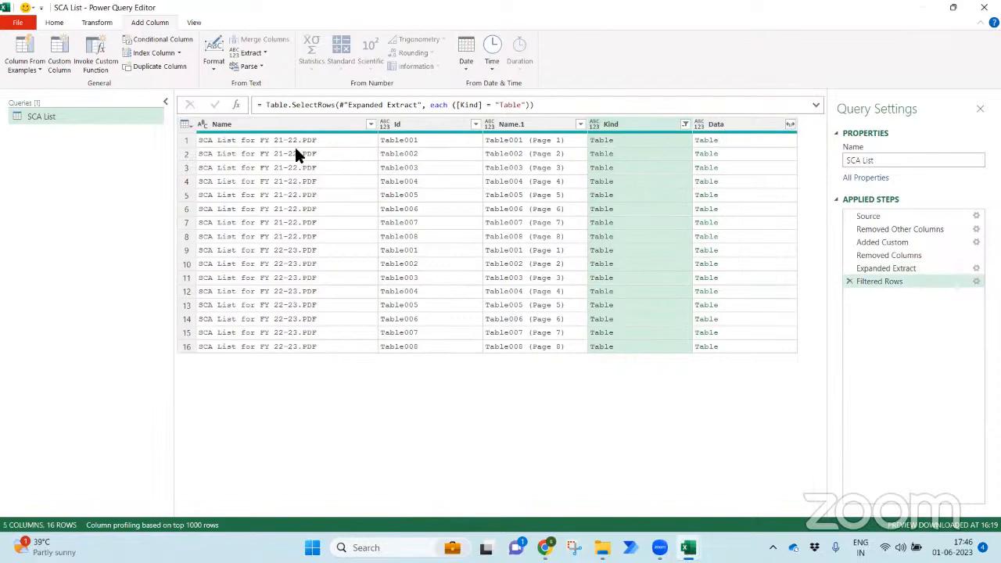
{"action": "left_click", "coordinate": [285, 122]}
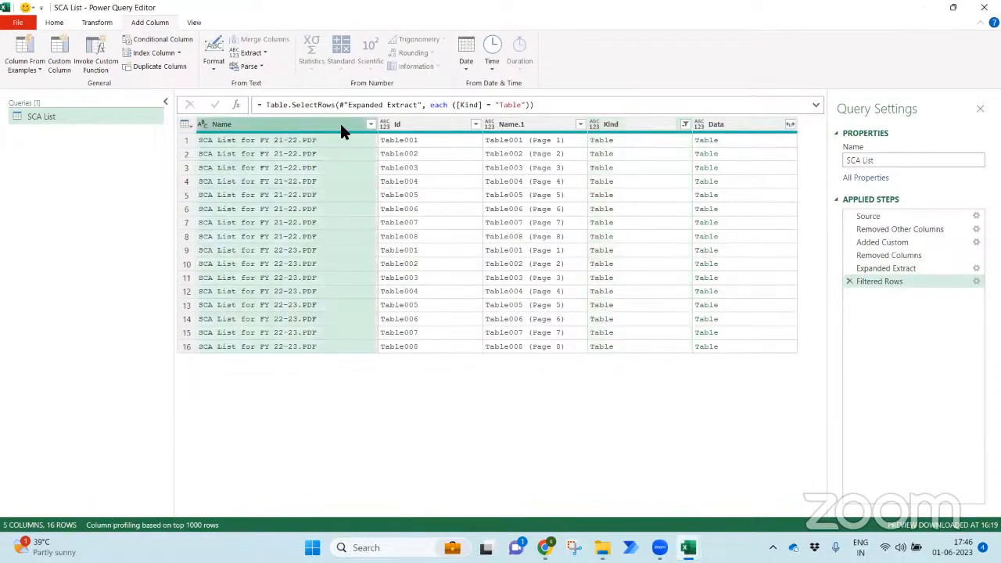
- Keep only the Name and Data columns with Remove Other Columns
{"action": "left_click", "coordinate": [709, 126], "text": "ctrl"}
{"action": "right_click", "coordinate": [709, 124]}
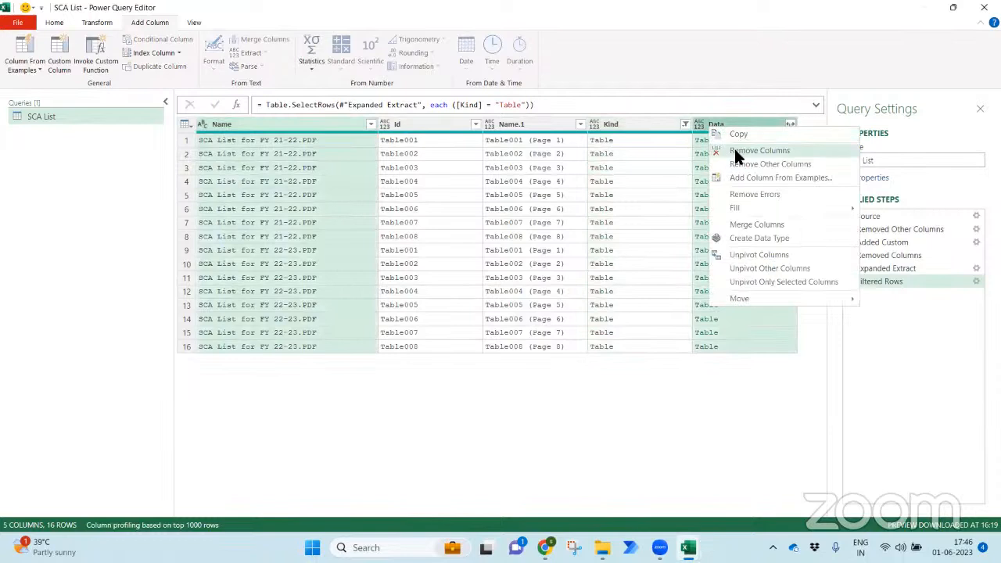
{"action": "left_click", "coordinate": [745, 168]}
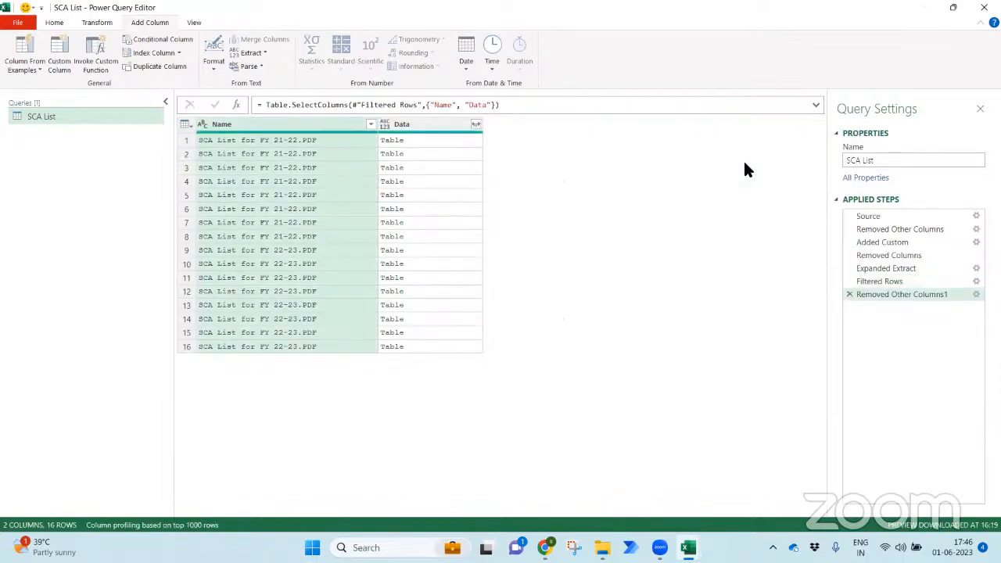
- Preview several nested Data tables from the FY 21-22 and FY 22-23 files
{"action": "left_click", "coordinate": [441, 124]}
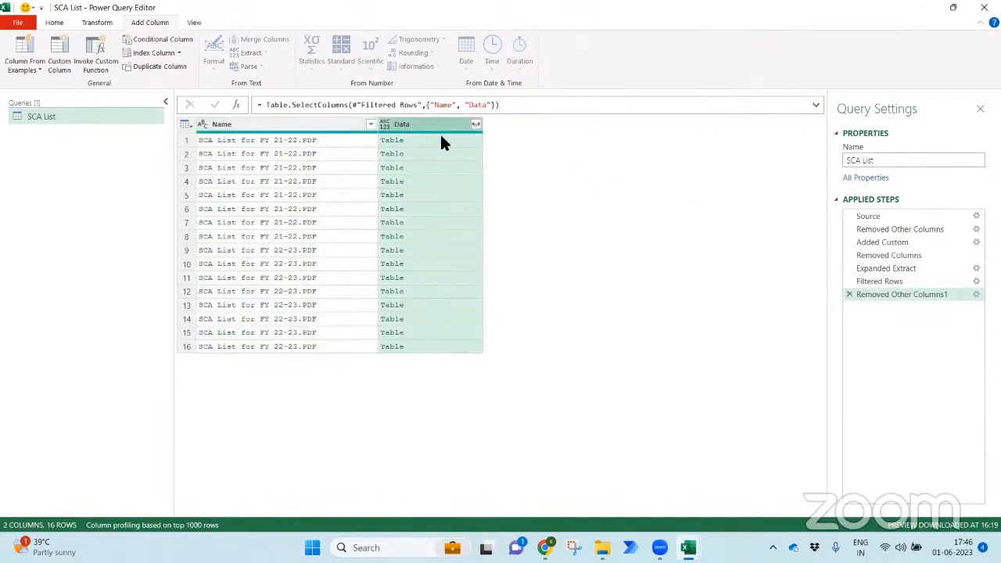
{"action": "left_click", "coordinate": [339, 141]}
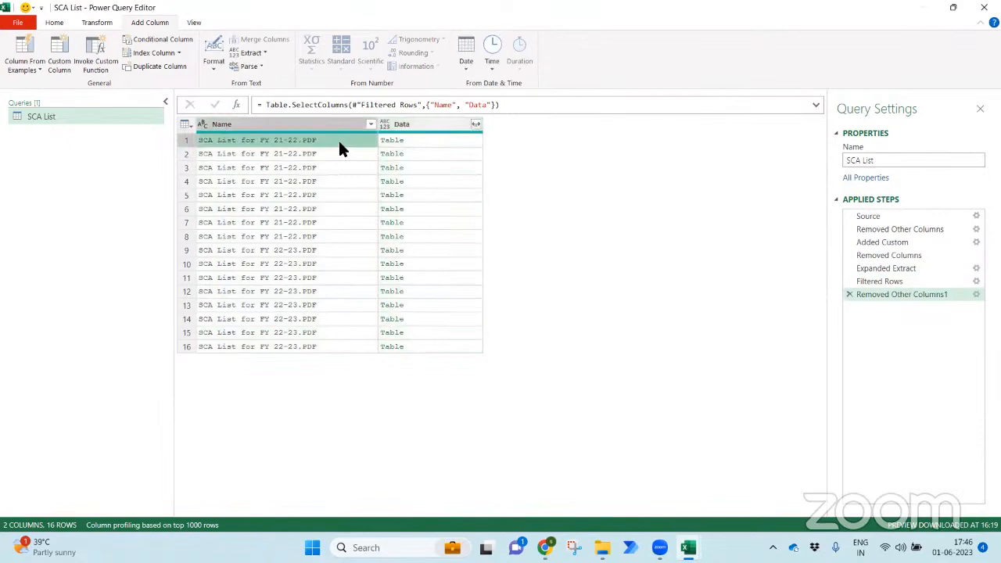
{"action": "left_click", "coordinate": [419, 146]}
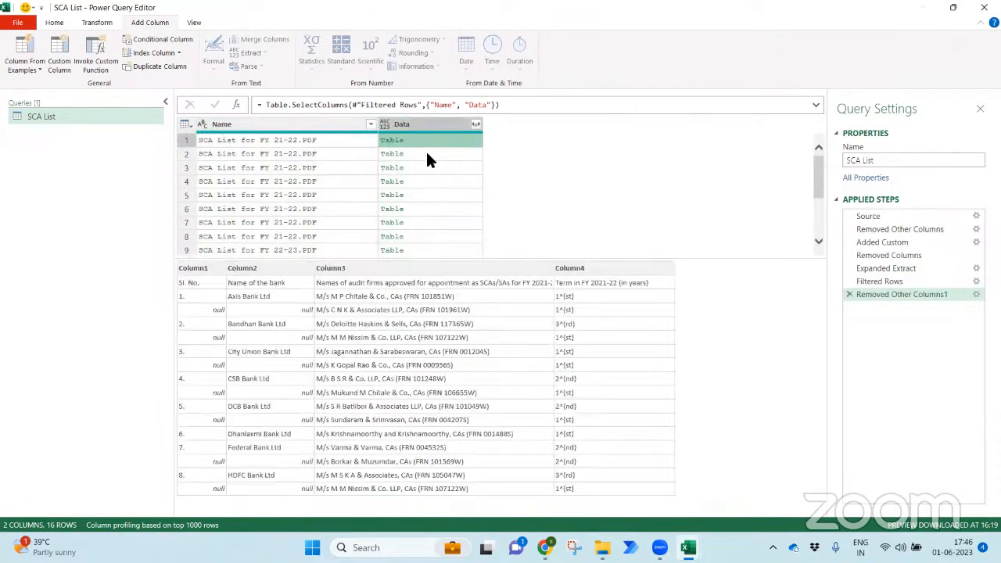
{"action": "left_click", "coordinate": [427, 154]}
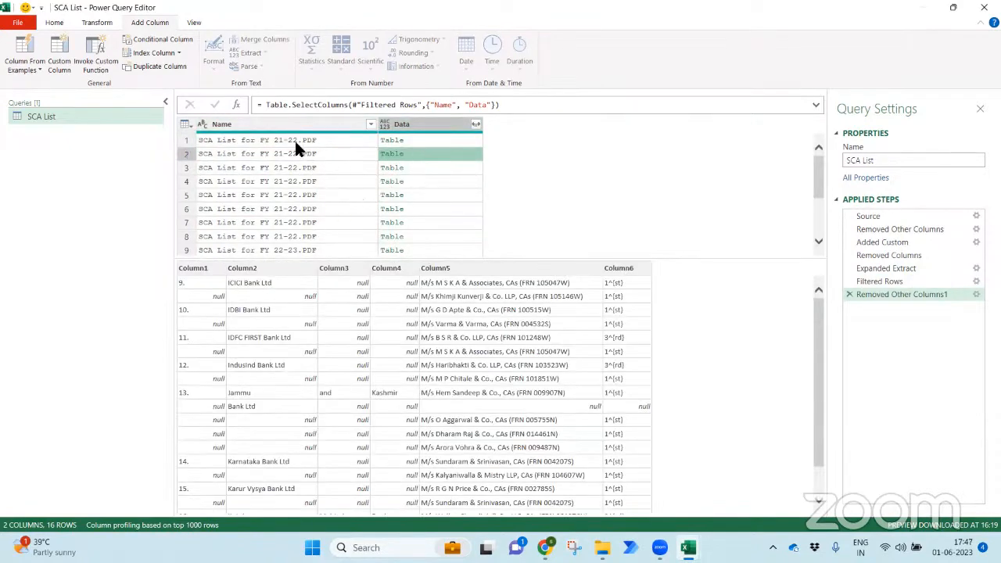
{"action": "left_click", "coordinate": [415, 237]}
{"action": "left_click", "coordinate": [425, 250]}
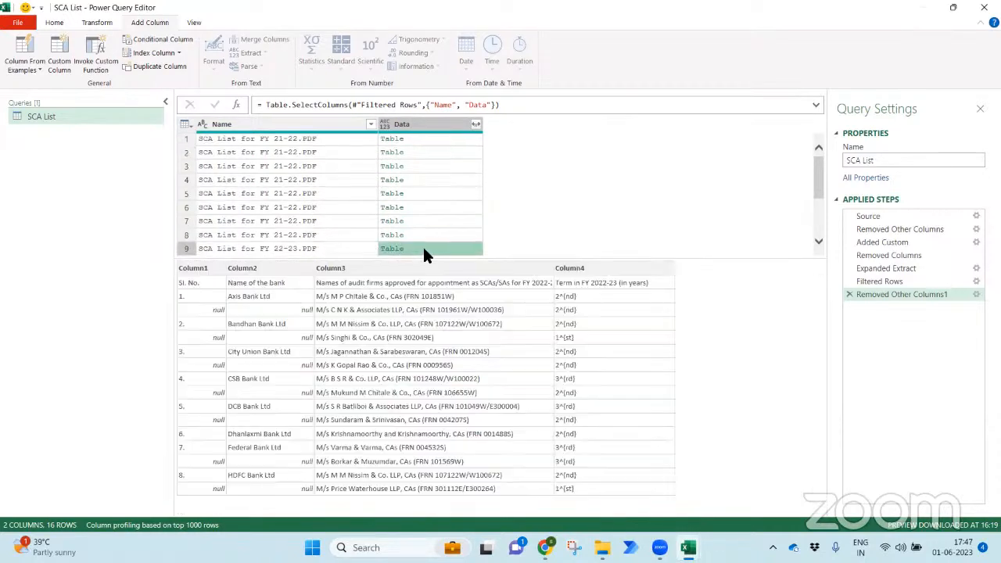
- Expand the Data column into Column1 through Column6 and scroll through the result
{"action": "left_click", "coordinate": [475, 124]}
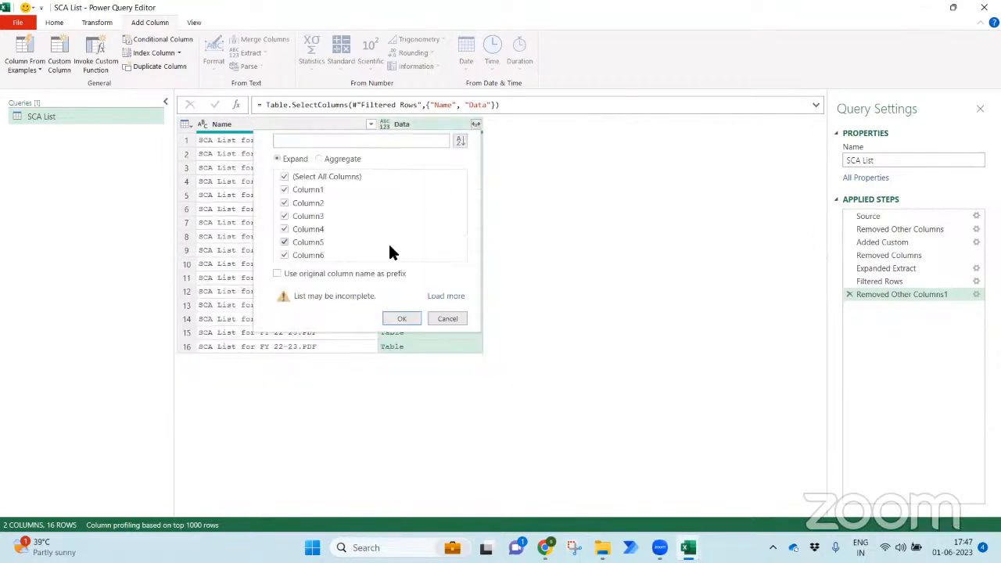
{"action": "left_click", "coordinate": [434, 297]}
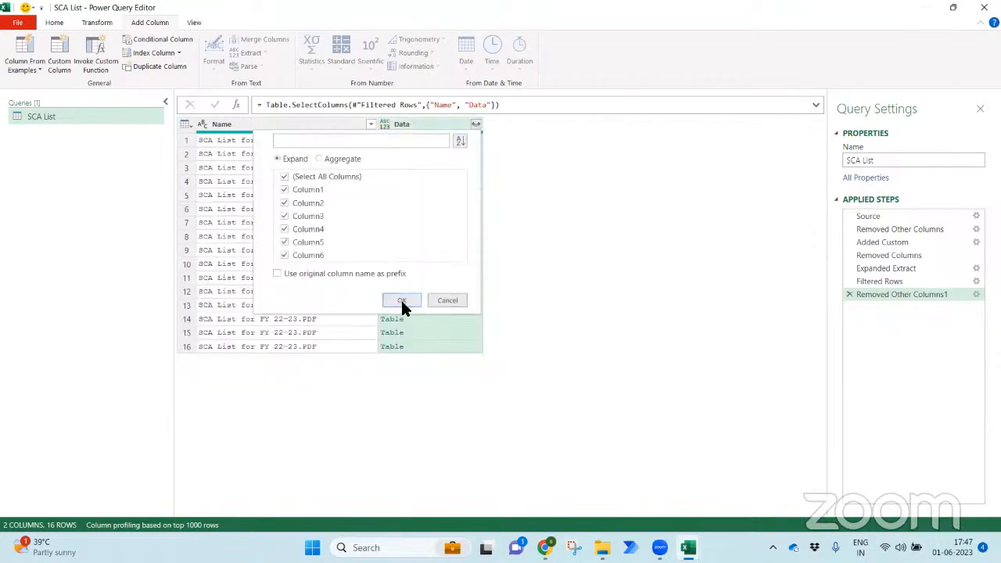
{"action": "left_click", "coordinate": [400, 299]}
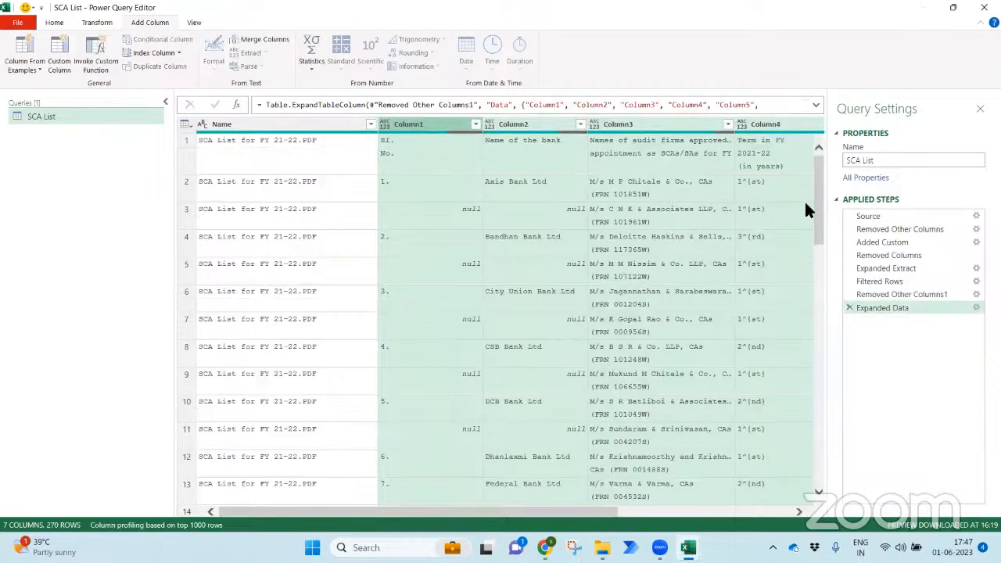
{"action": "left_click_drag", "start_coordinate": [817, 207], "coordinate": [813, 502]}
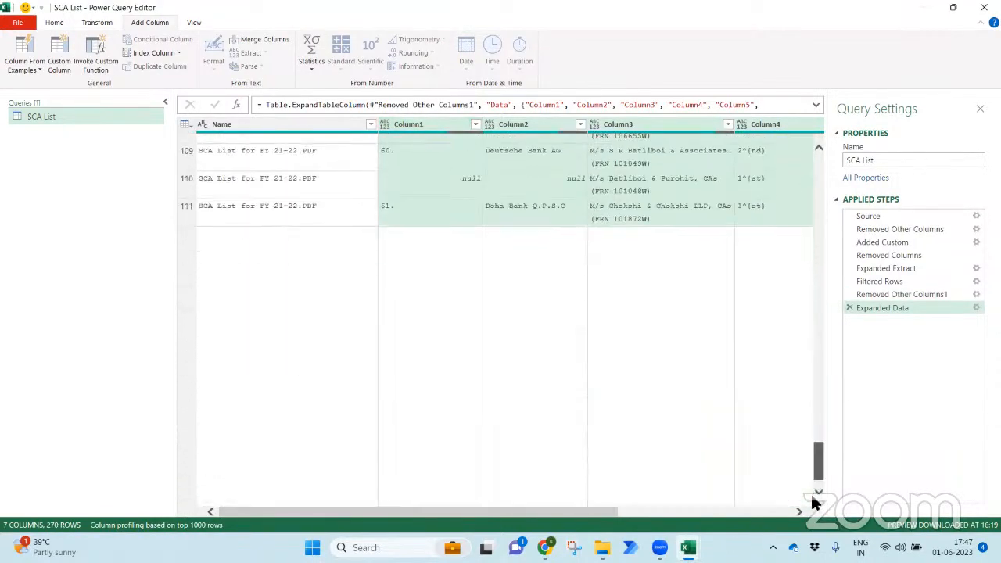
{"action": "left_click_drag", "start_coordinate": [814, 396], "coordinate": [815, 493]}
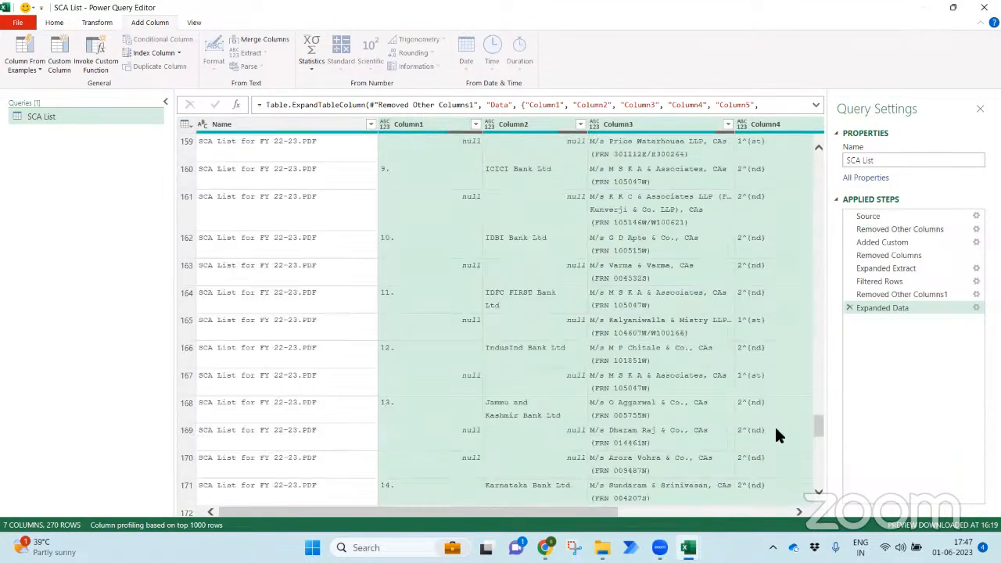
{"action": "left_click_drag", "start_coordinate": [815, 436], "coordinate": [833, 138]}
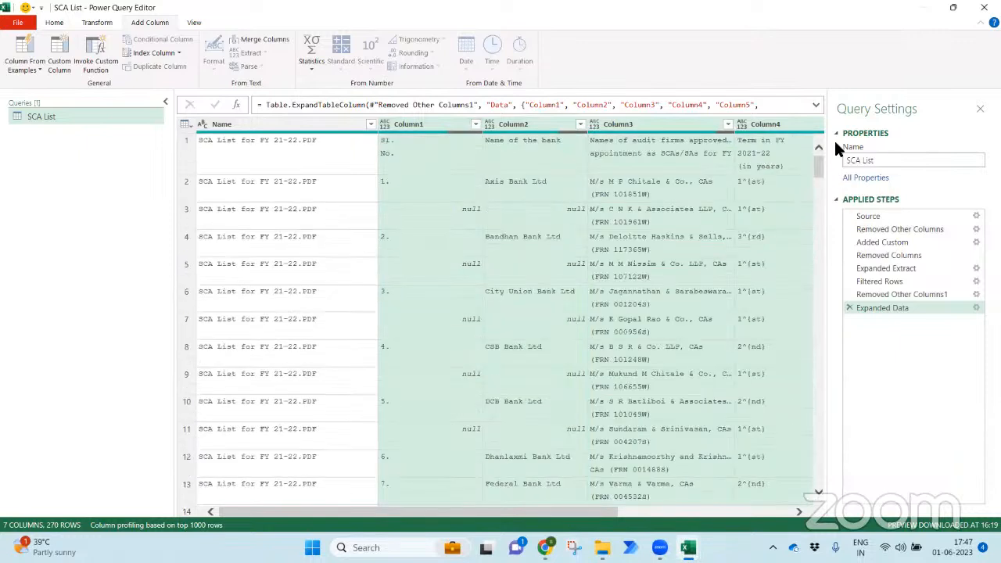
- Filter Column1 to exclude the 'Sl. No.' header rows, leaving 268 rows
{"action": "left_click", "coordinate": [472, 121]}
{"action": "left_click_drag", "start_coordinate": [466, 295], "coordinate": [469, 477]}
{"action": "left_click", "coordinate": [303, 475]}
{"action": "left_click", "coordinate": [408, 498]}
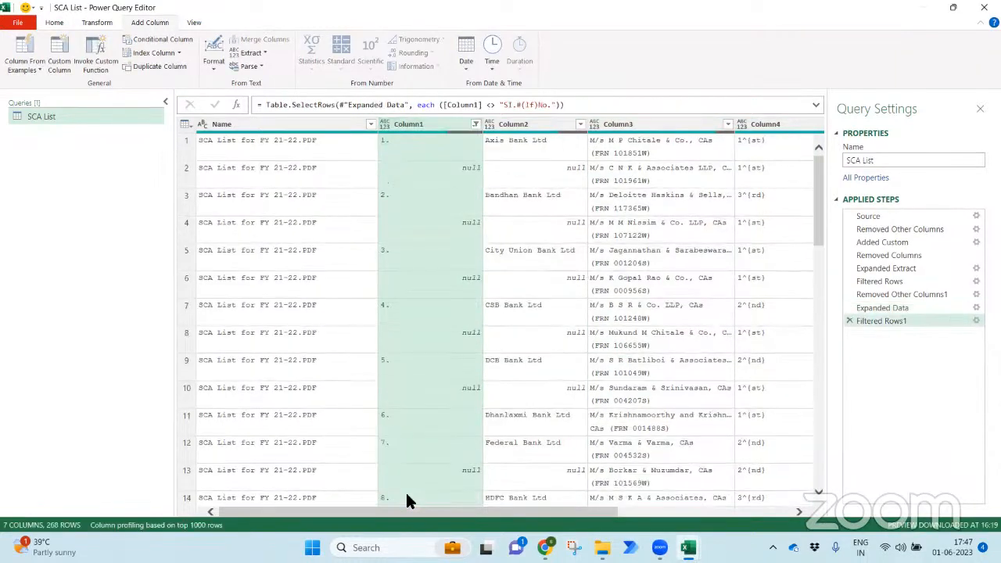
- Rename the first three columns to Year, SN and Bank Name
{"action": "double_click", "coordinate": [256, 123]}
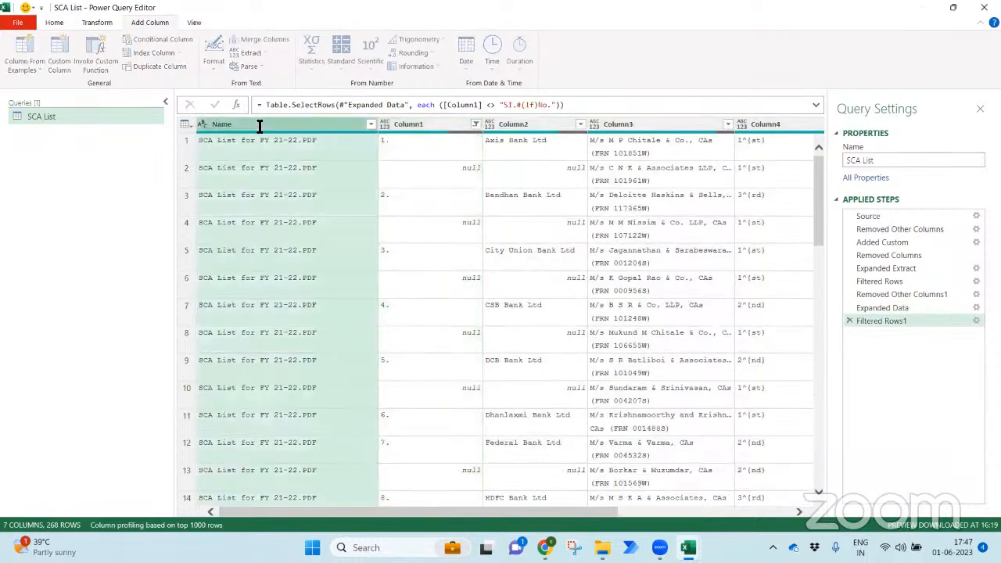
{"action": "type", "text": "Year"}
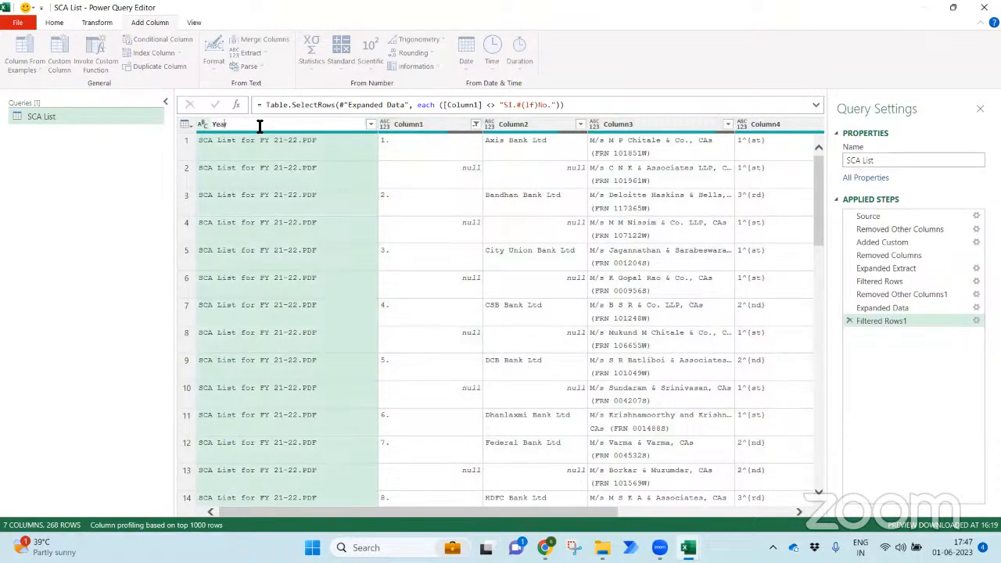
{"action": "key", "text": "Return"}
{"action": "double_click", "coordinate": [342, 123]}
{"action": "type", "text": "SN"}
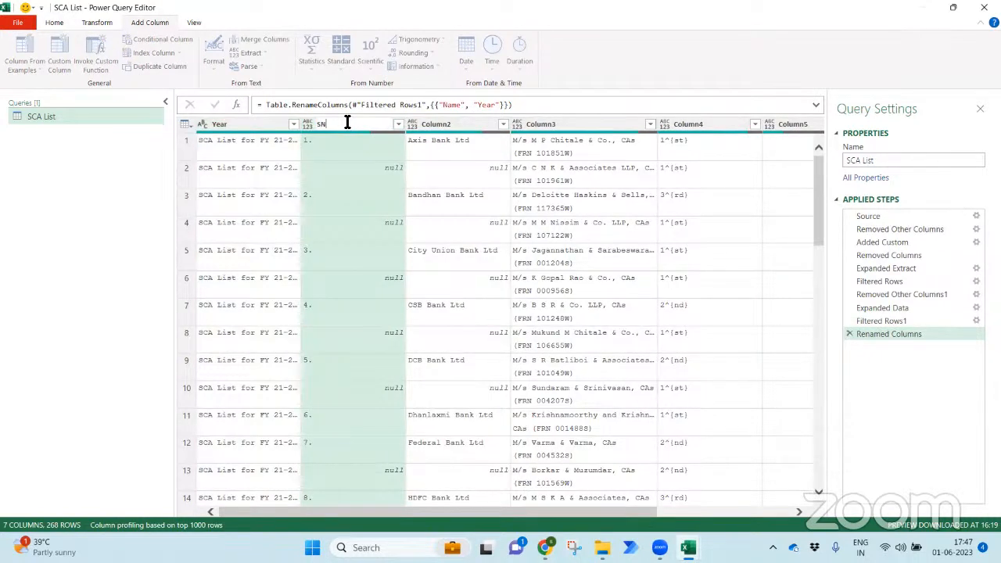
{"action": "left_click", "coordinate": [445, 125]}
{"action": "double_click", "coordinate": [446, 123]}
{"action": "type", "text": "Bank Name"}
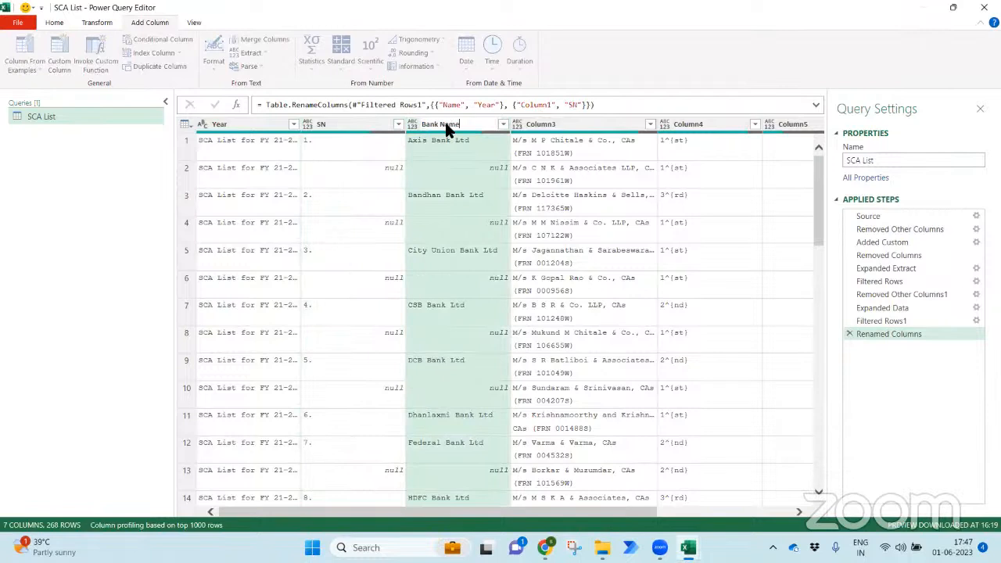
{"action": "key", "text": "Return"}
- Rename Column3 to 'Firm Name' and Column4 to 'Ten Yr'
{"action": "left_click", "coordinate": [591, 123]}
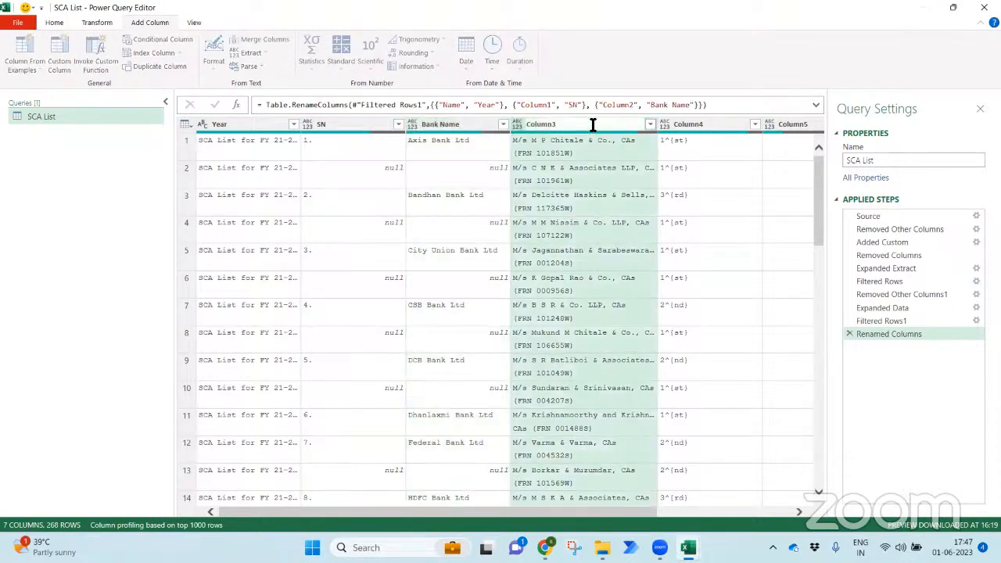
{"action": "double_click", "coordinate": [592, 124]}
{"action": "type", "text": "Firm Name"}
{"action": "key", "text": "Return"}
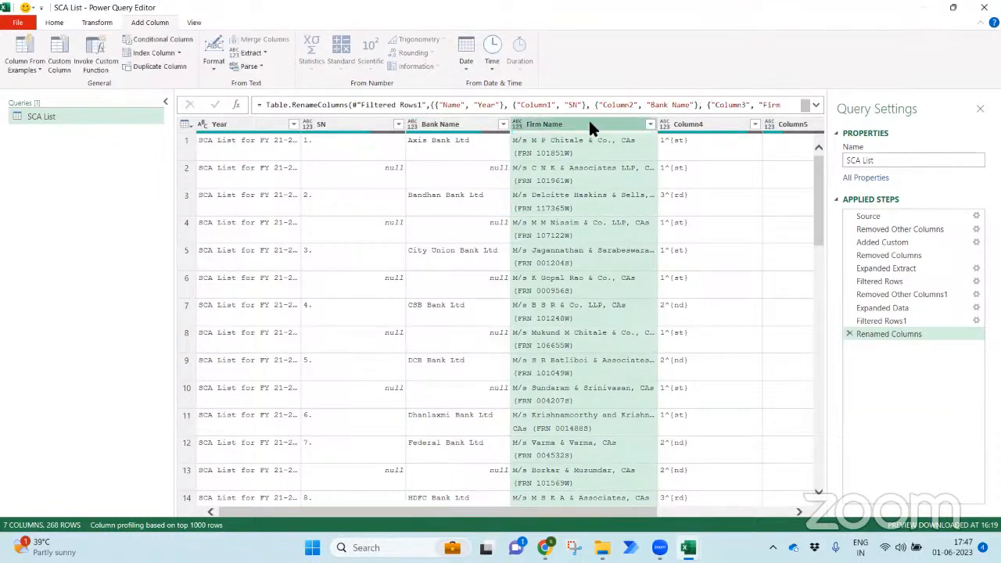
{"action": "left_click", "coordinate": [688, 124]}
{"action": "double_click", "coordinate": [688, 123]}
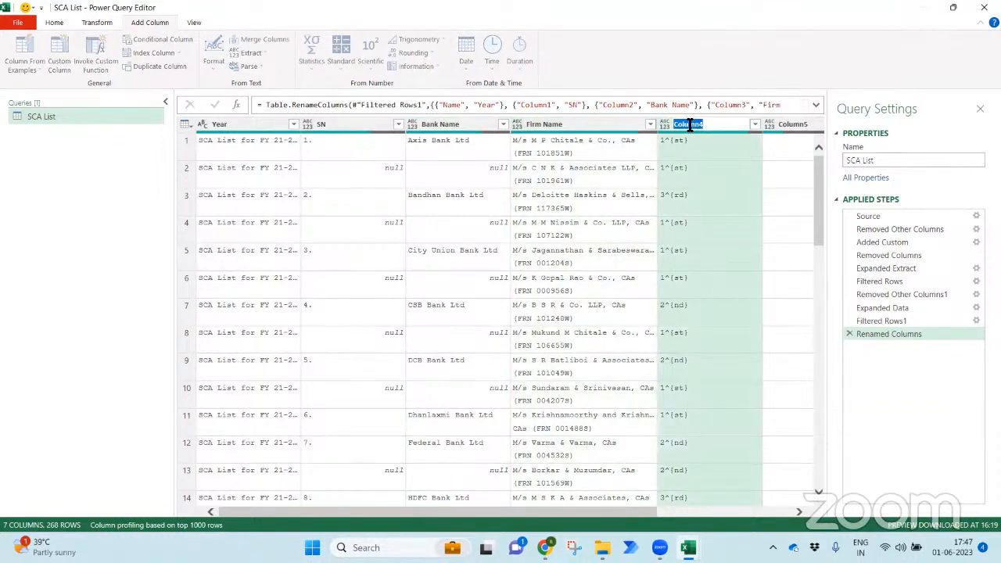
{"action": "type", "text": "Ten Yr"}
{"action": "key", "text": "Return"}
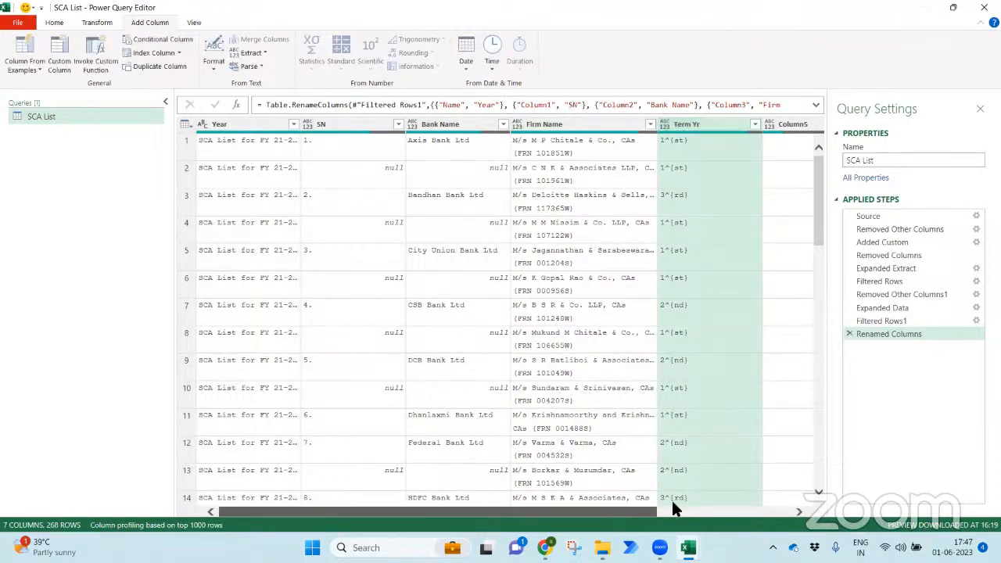
- Remove Column5 and Column6, then close and load the query into the worksheet
{"action": "left_click_drag", "start_coordinate": [620, 511], "coordinate": [747, 510]}
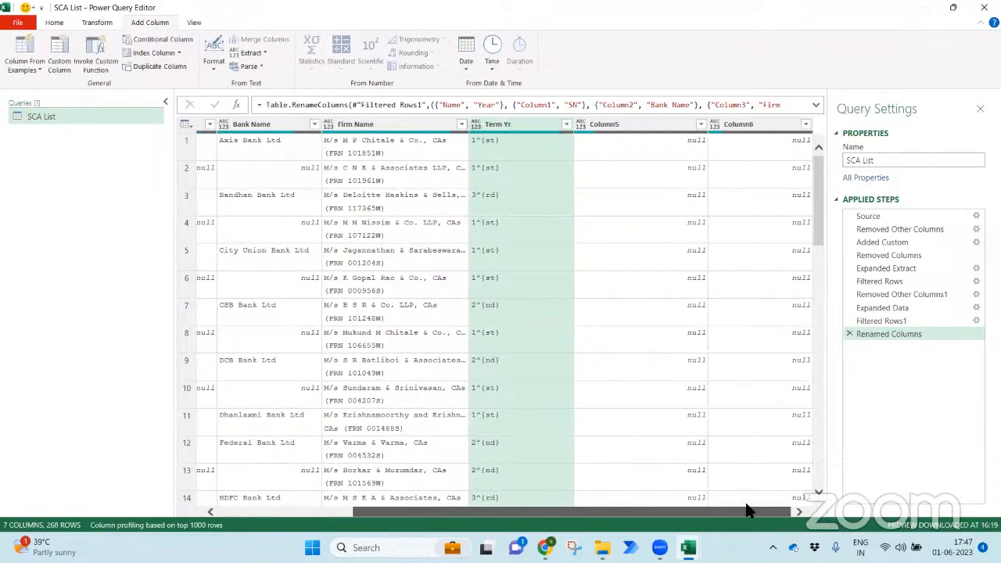
{"action": "left_click", "coordinate": [649, 125]}
{"action": "left_click", "coordinate": [747, 123], "text": "ctrl"}
{"action": "right_click", "coordinate": [747, 124]}
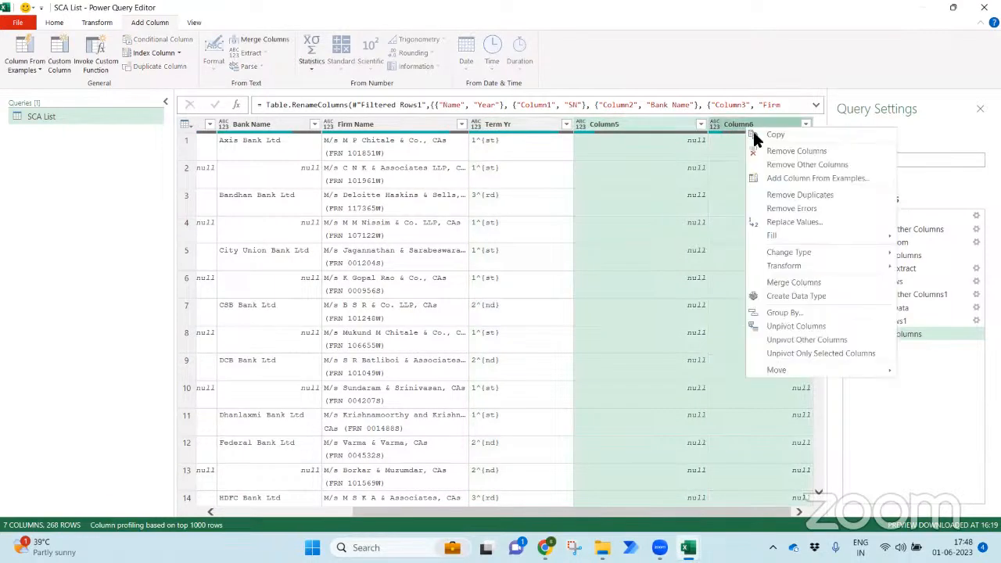
{"action": "left_click", "coordinate": [769, 152]}
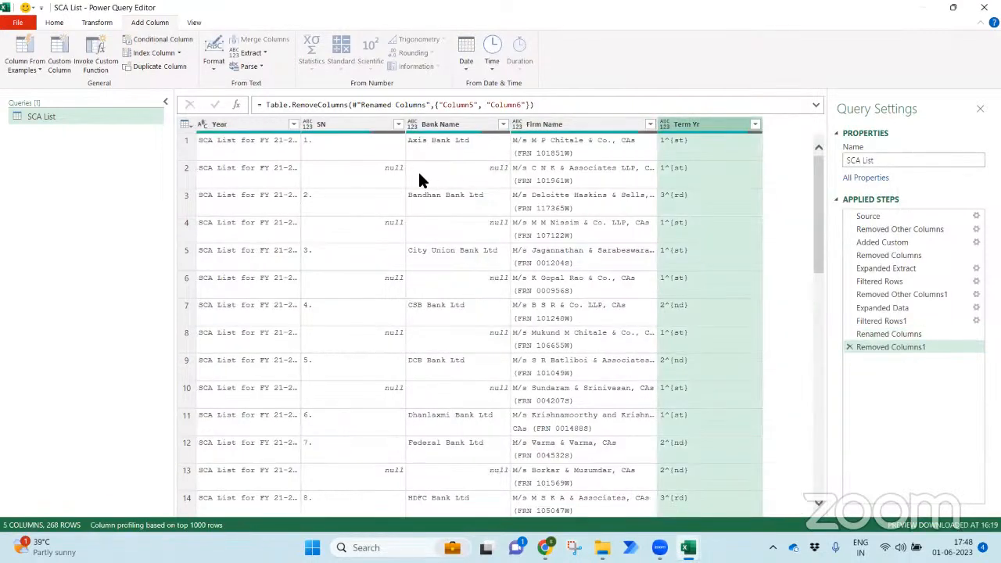
{"action": "left_click", "coordinate": [50, 24]}
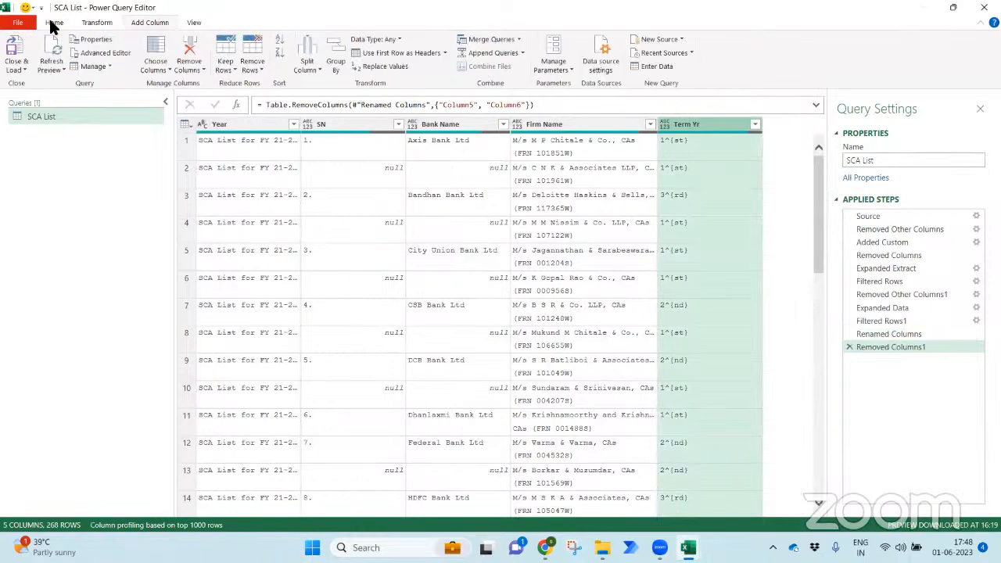
{"action": "left_click", "coordinate": [12, 53]}
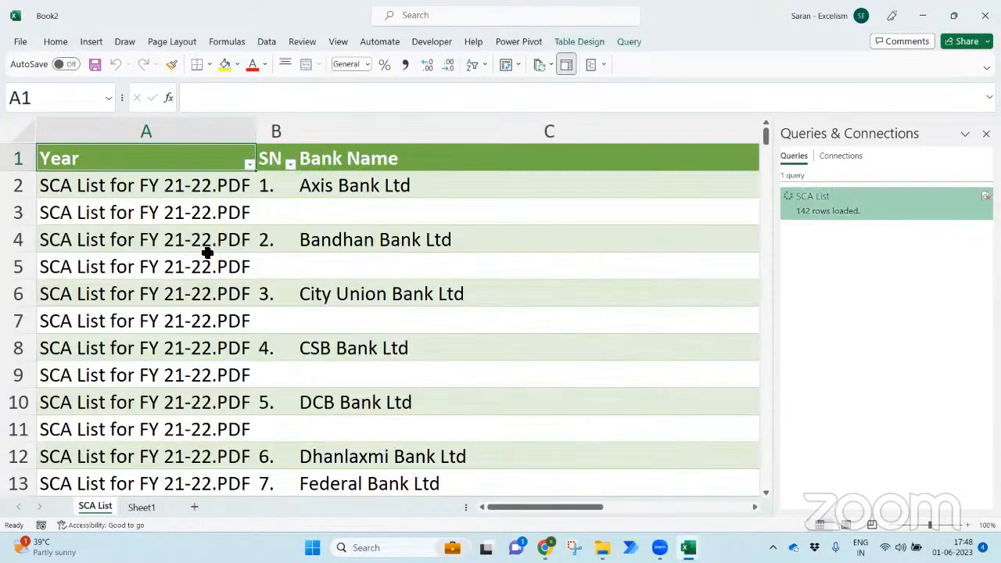
- Check the last rows of the loaded SCA List table, then return to the top
{"action": "key", "text": "ctrl+Down"}
{"action": "key", "text": "Down"}
{"action": "key", "text": "Down"}
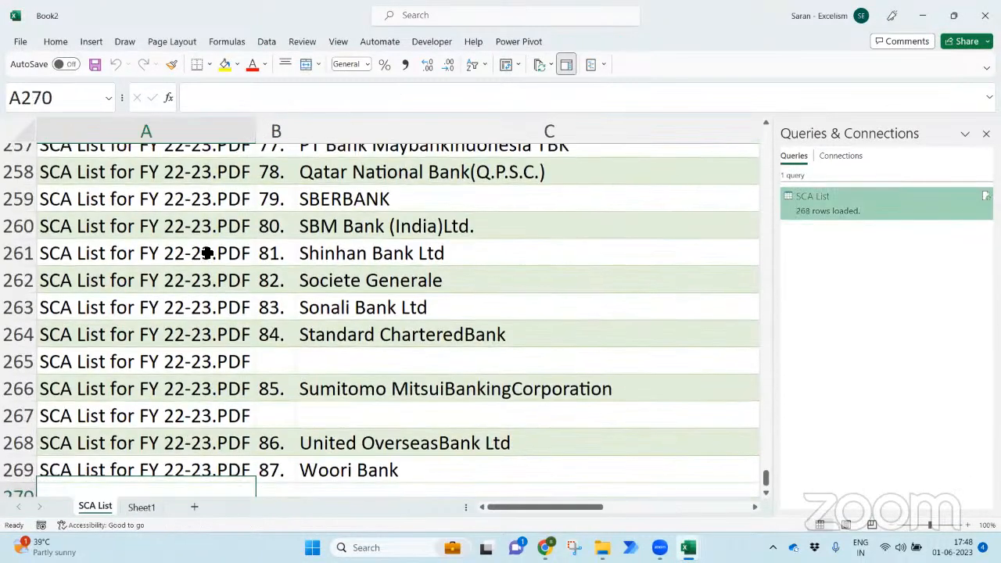
{"action": "key", "text": "Up"}
{"action": "key", "text": "Up"}
{"action": "key", "text": "Up"}
{"action": "key", "text": "ctrl+Home"}
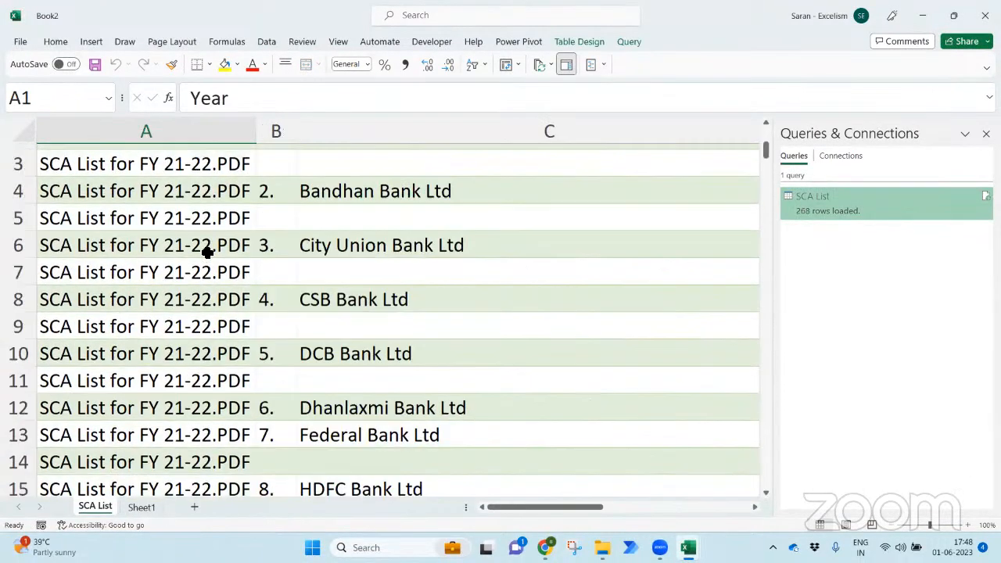
- Filter the Year column to show only the FY 21-22 rows
{"action": "key", "text": "alt+Down"}
{"action": "key", "text": "Up"}
{"action": "key", "text": "Down"}
{"action": "key", "text": "space"}
{"action": "key", "text": "Tab"}
{"action": "key", "text": "Return"}
{"action": "key", "text": "alt"}
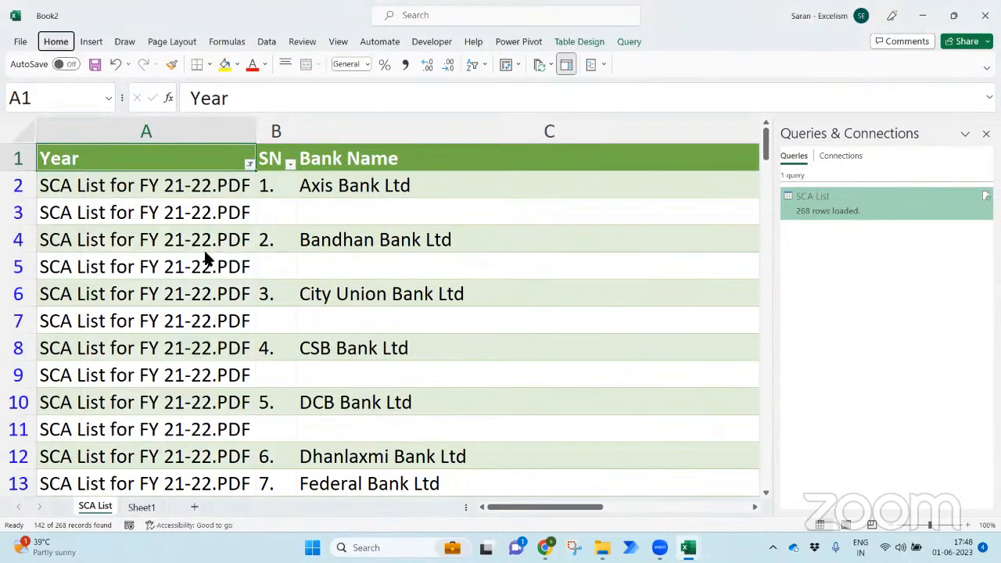
- Clear the Year filter so rows from both years show again
{"action": "key", "text": "alt+Down"}
{"action": "key", "text": "Up"}
{"action": "key", "text": "space"}
{"action": "key", "text": "Tab"}
{"action": "key", "text": "Return"}
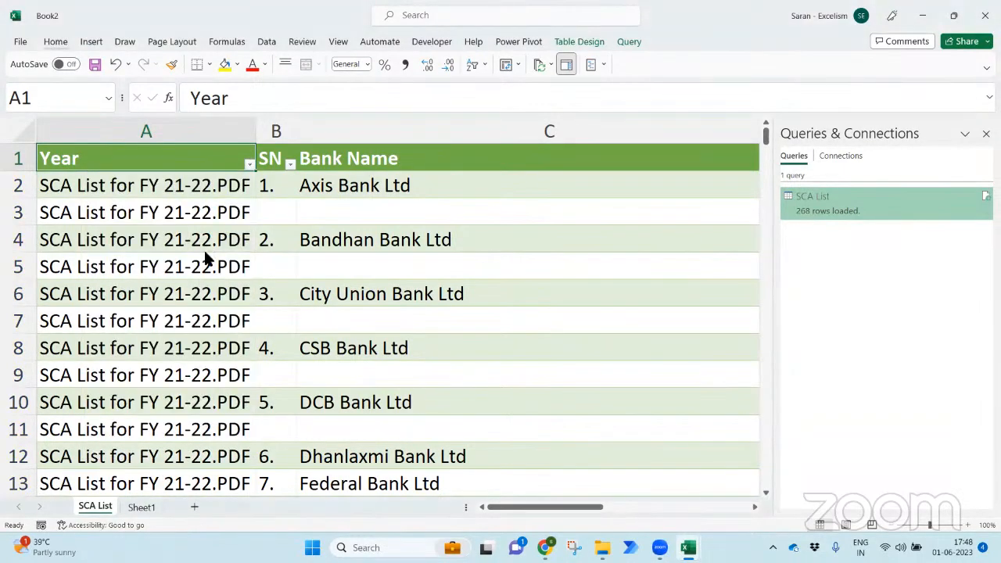
{"action": "key", "text": "alt+Tab"}
{"action": "key", "text": "alt+Tab"}
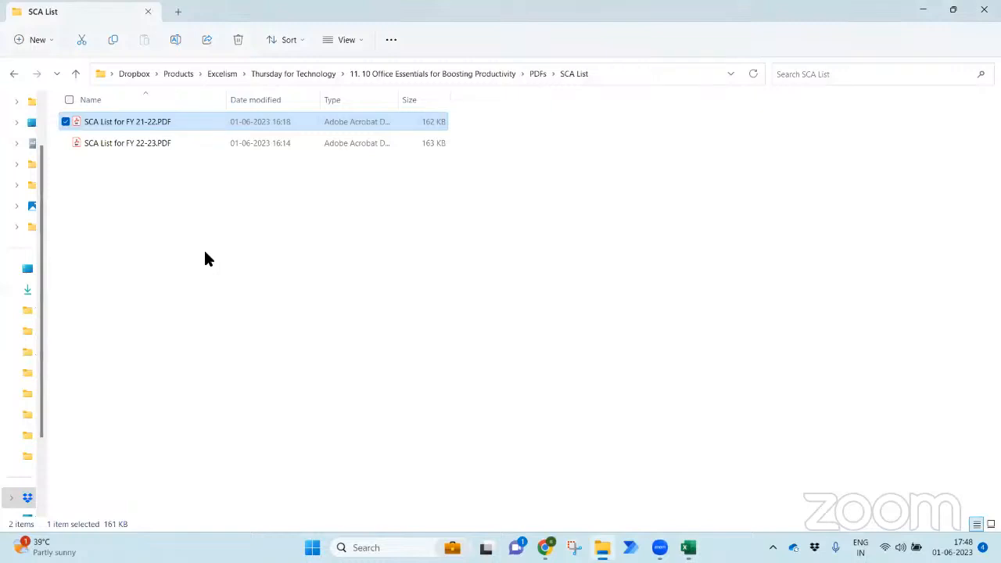
- Look over the FY 21-22 and FY 22-23 PDFs, then return to Book2's table
{"action": "key", "text": "Down"}
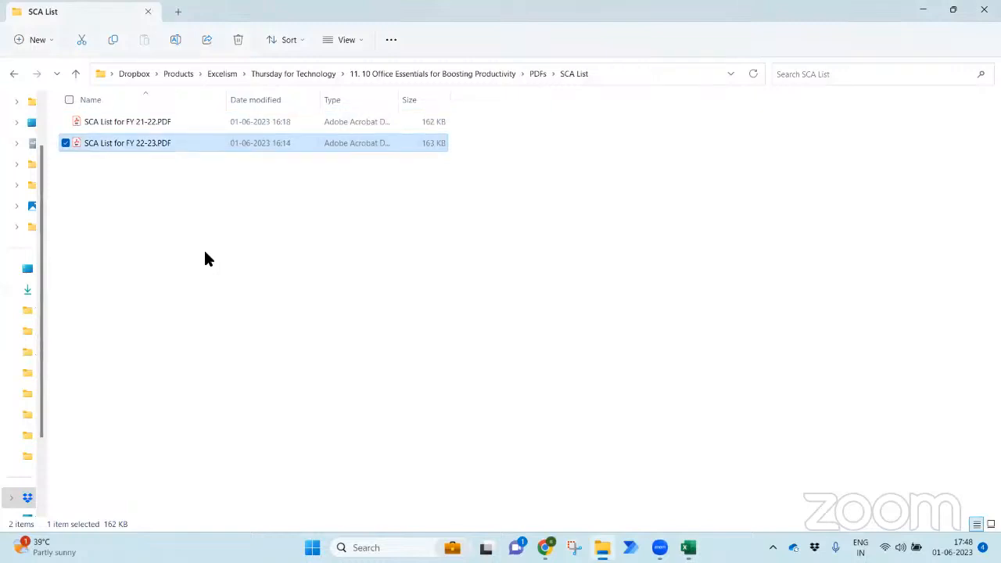
{"action": "key", "text": "Up"}
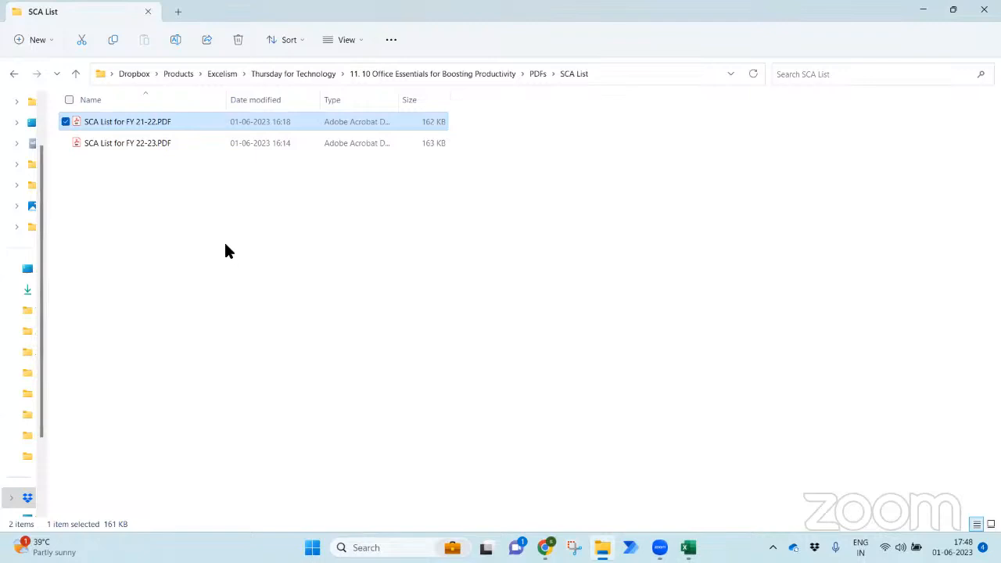
{"action": "left_click", "coordinate": [221, 195]}
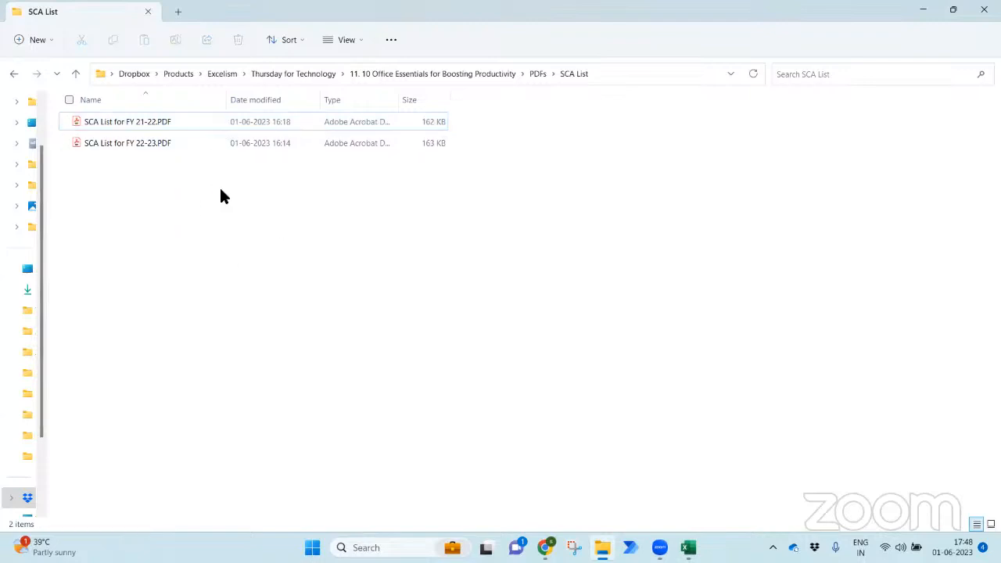
{"action": "key", "text": "alt+Tab"}
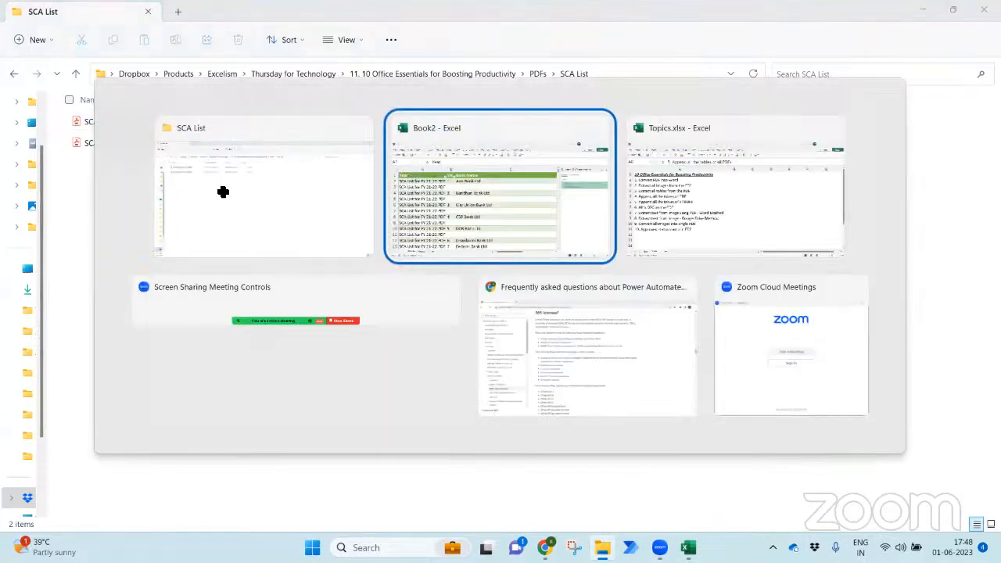
{"action": "left_click", "coordinate": [223, 191]}
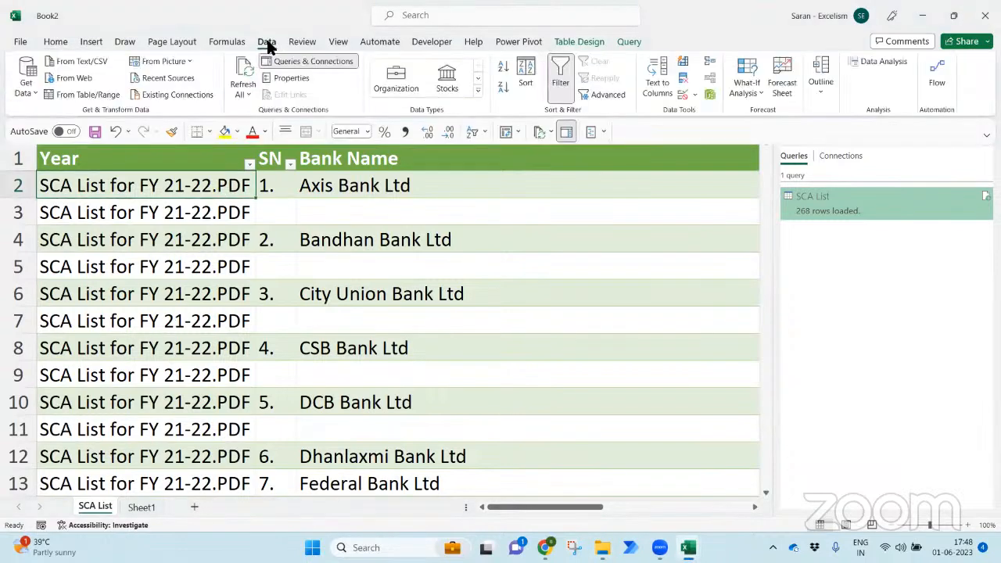
- Refresh all queries, save the workbook as 'SCA List for all FY', and close it
{"action": "left_click", "coordinate": [243, 74]}
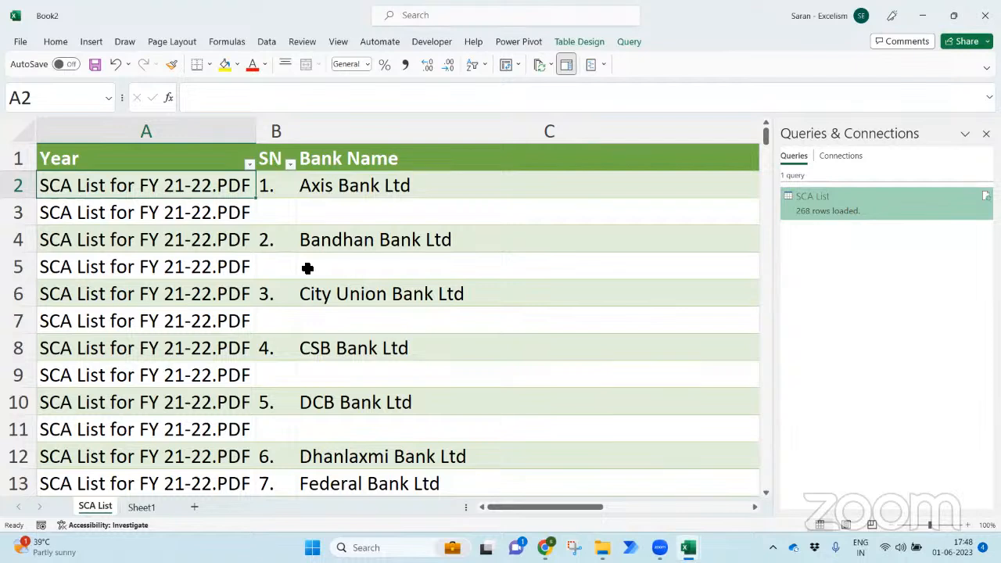
{"action": "key", "text": "ctrl+s"}
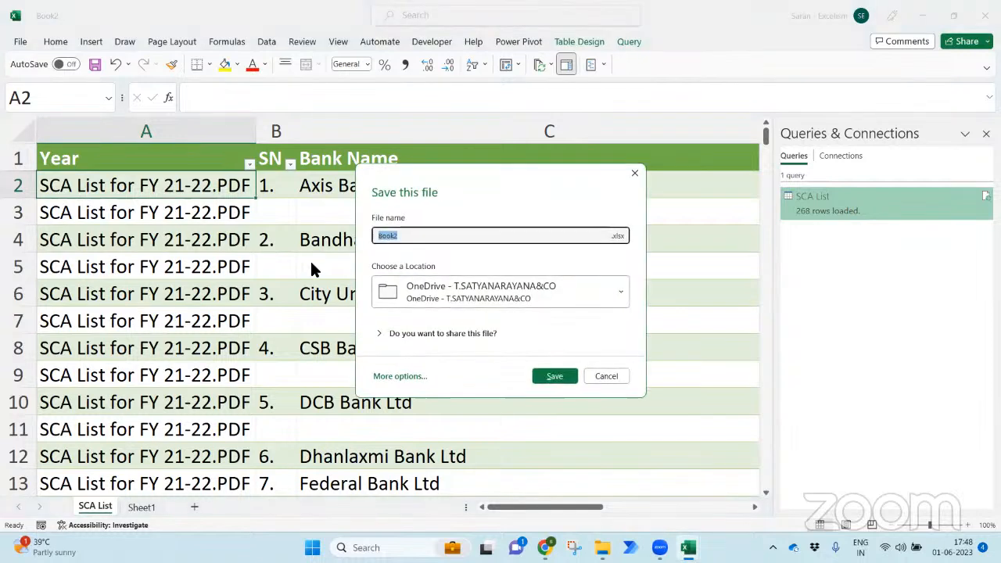
{"action": "key", "text": "Escape"}
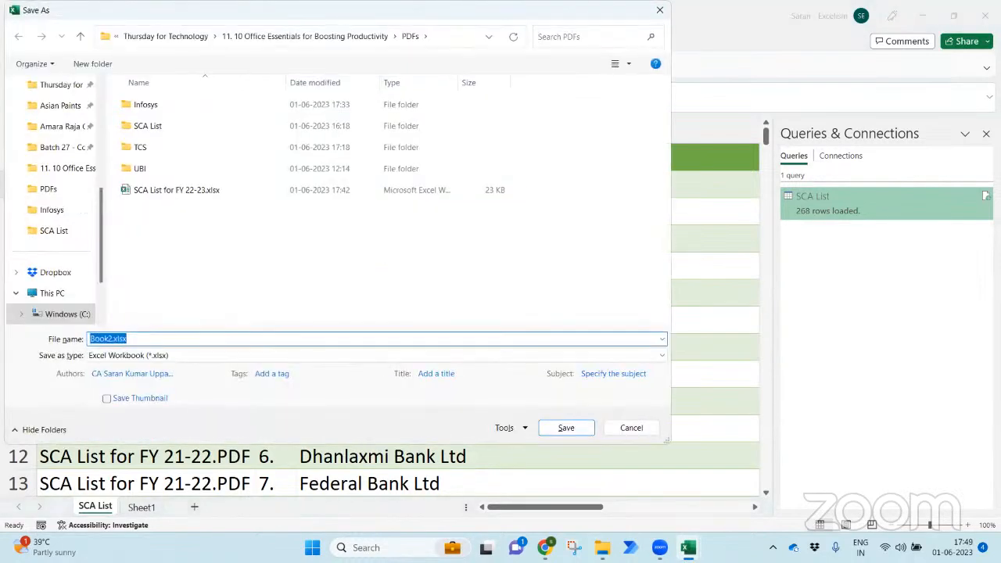
{"action": "type", "text": "SCA List for all FY"}
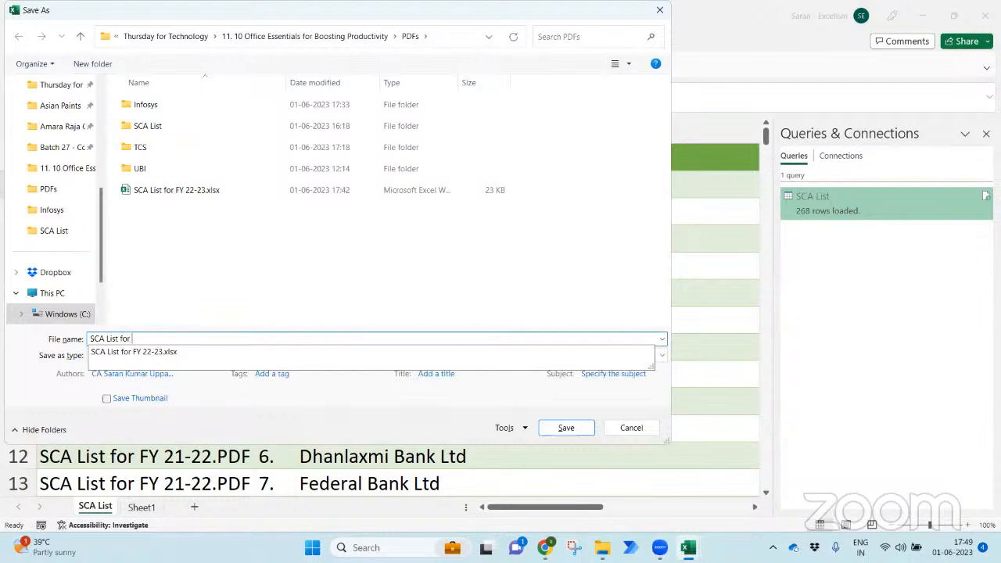
{"action": "key", "text": "Return"}
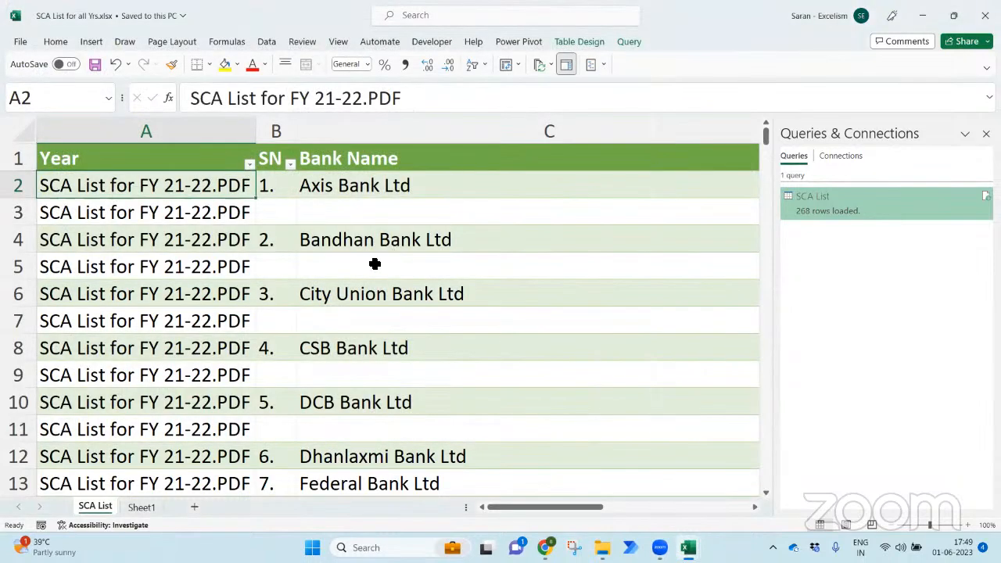
{"action": "left_click", "coordinate": [370, 279]}
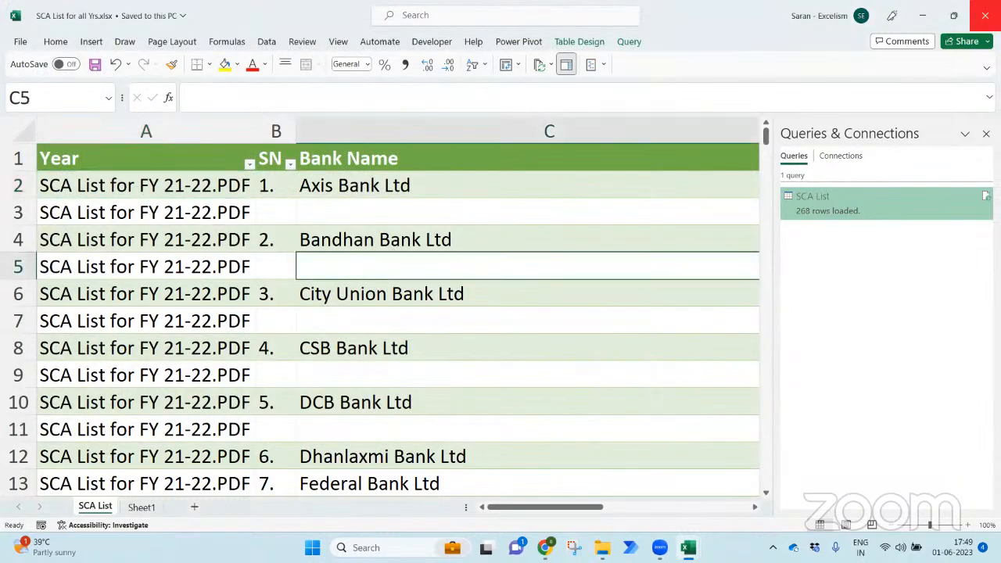
{"action": "left_click", "coordinate": [985, 15]}
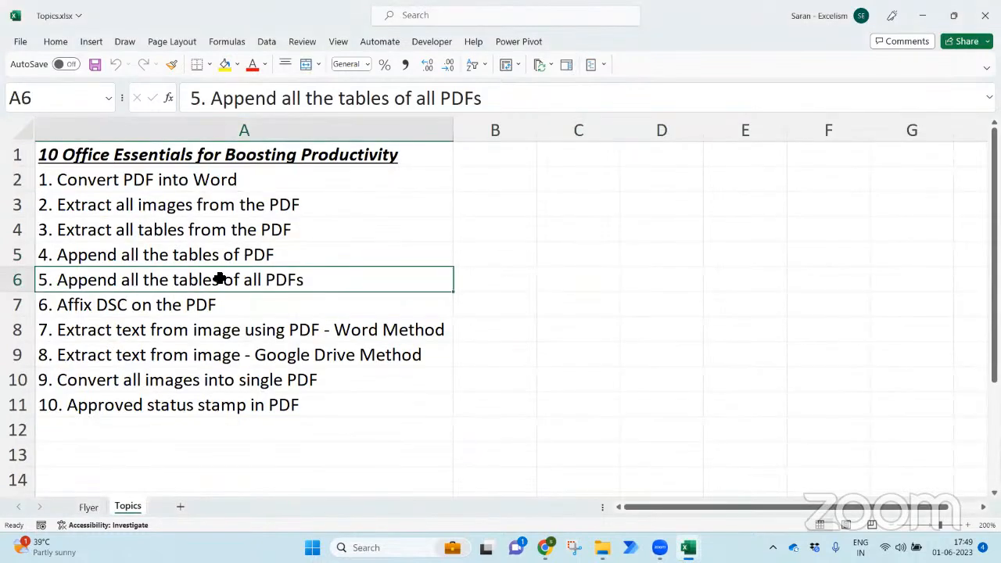
{"action": "left_click", "coordinate": [337, 303]}
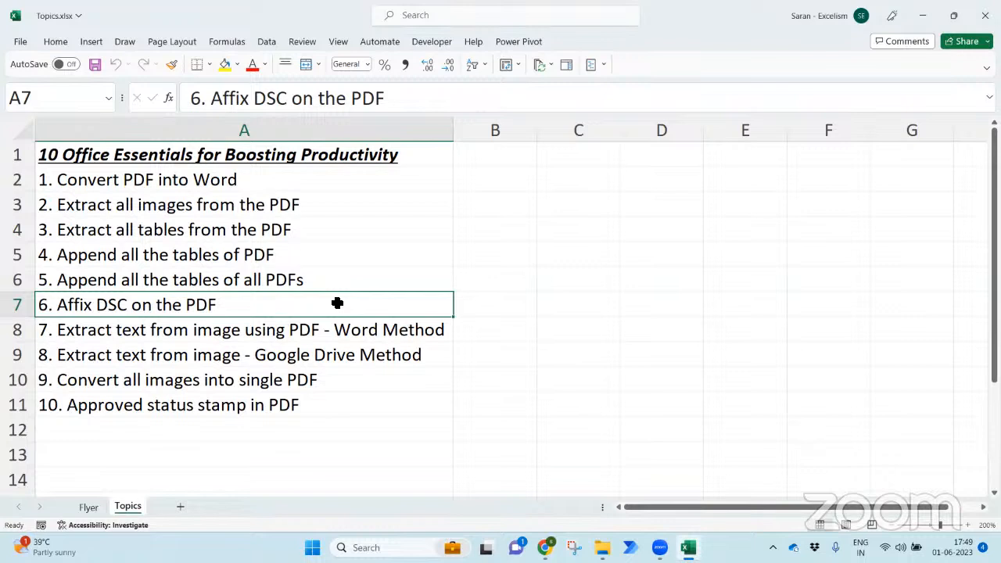
- Switch from the Excel topics workbook to the File Explorer window showing the SCA List folder
{"action": "mouse_move", "coordinate": [545, 547]}
{"action": "key", "text": "super+d"}
{"action": "key", "text": "super+Tab"}
{"action": "key", "text": "Return"}
{"action": "key", "text": "alt+Tab"}
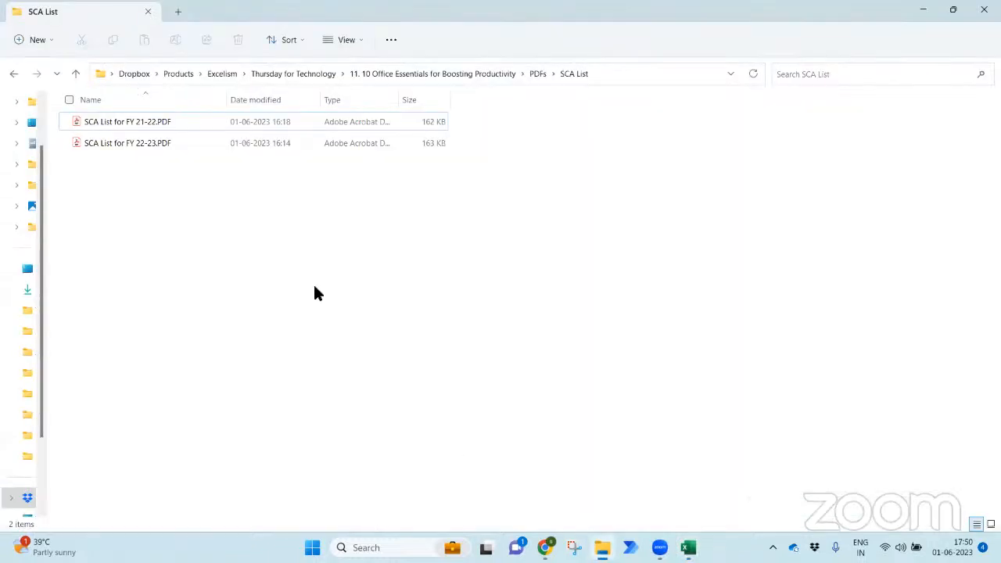
- Copy the FY 21-22 SCA List PDF into PDFs, rename it 'SCA List for FY 21-22 With DSC.PDF', and open it
{"action": "left_click", "coordinate": [167, 127]}
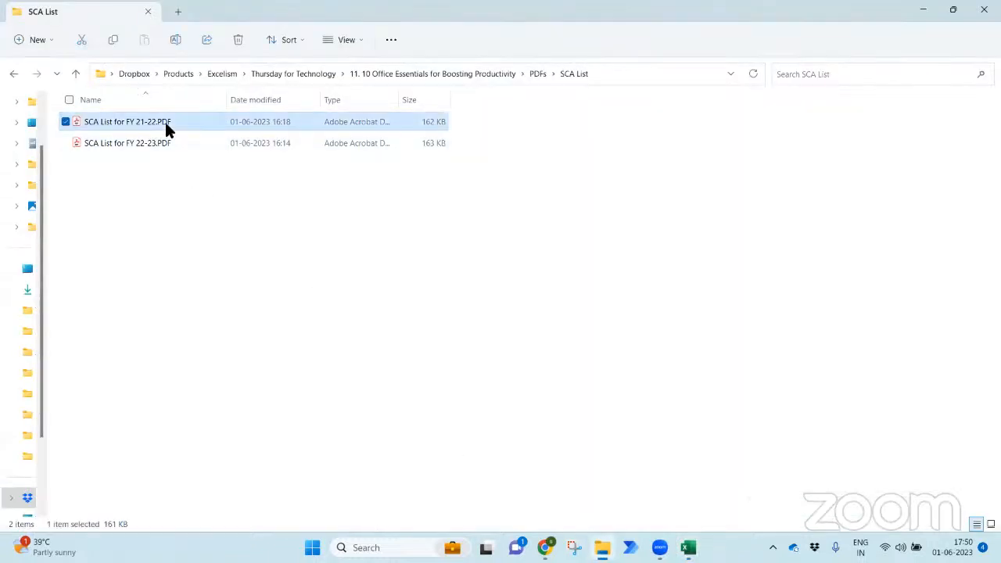
{"action": "left_click", "coordinate": [406, 72]}
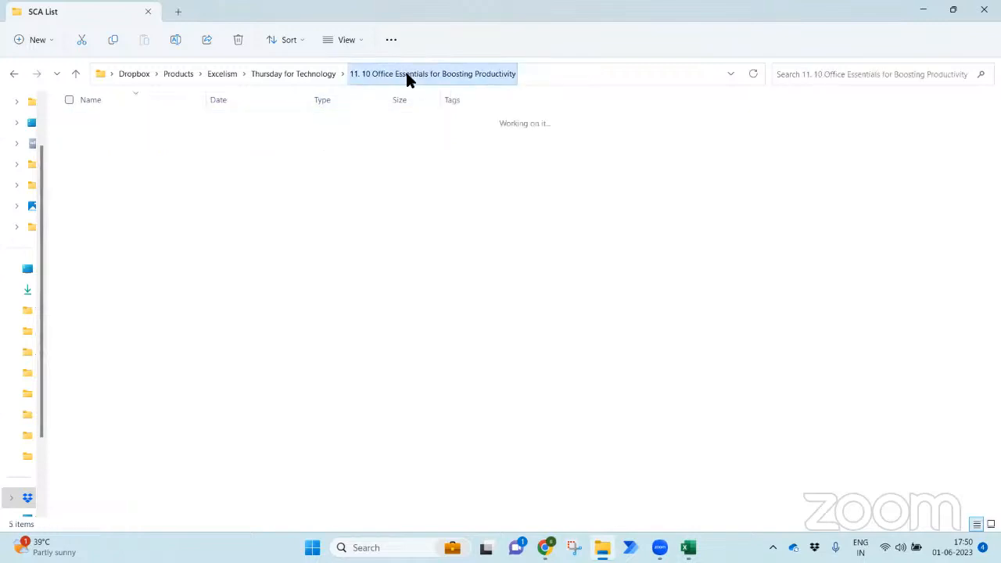
{"action": "double_click", "coordinate": [240, 208]}
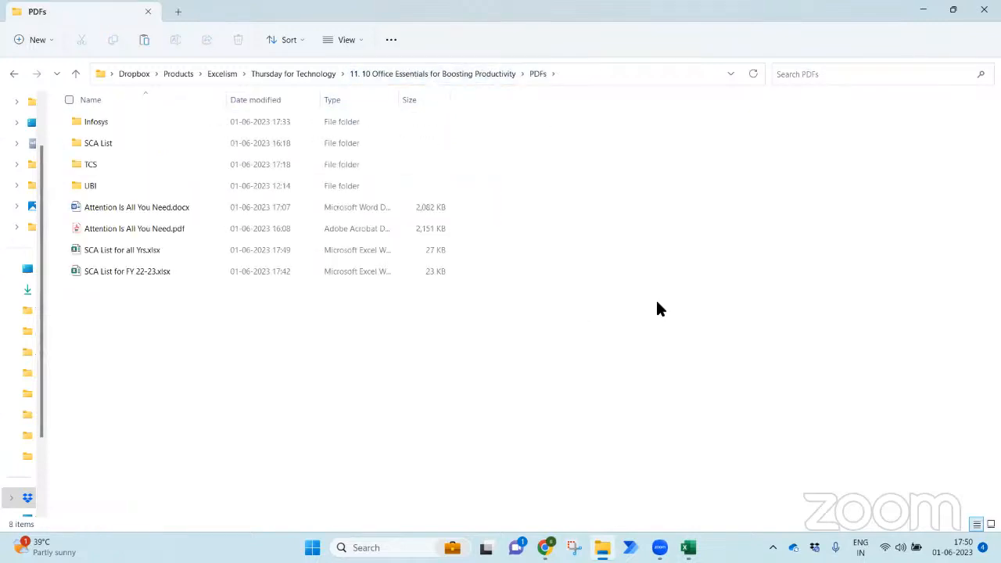
{"action": "key", "text": "ctrl+v"}
{"action": "key", "text": "F2"}
{"action": "key", "text": "Right"}
{"action": "type", "text": "With DSC"}
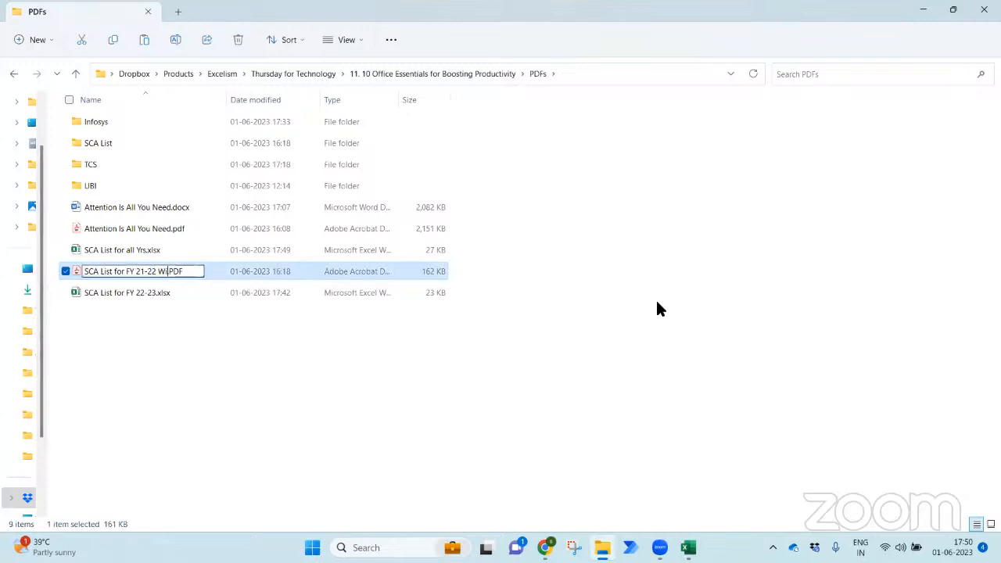
{"action": "key", "text": "Return"}
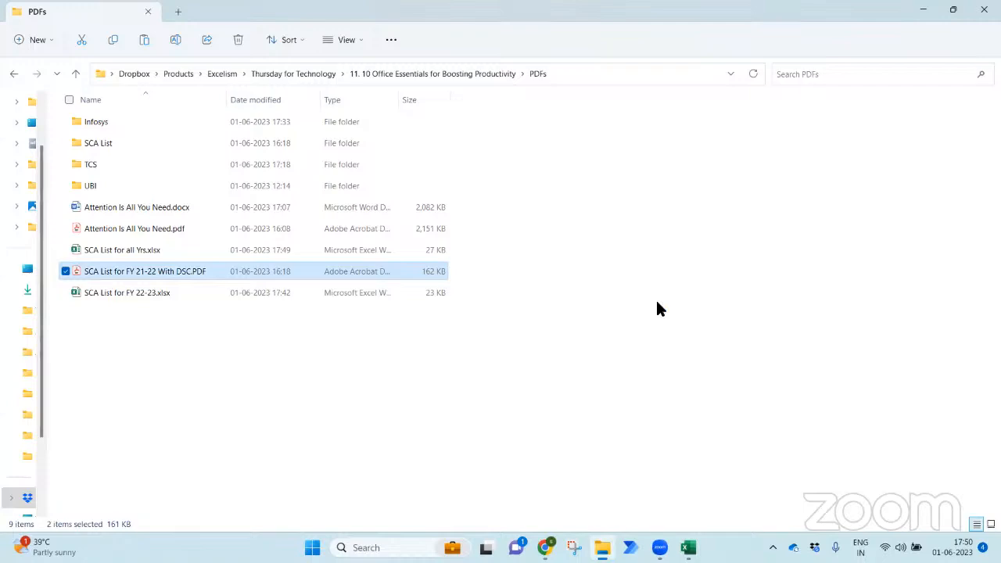
{"action": "double_click", "coordinate": [242, 270]}
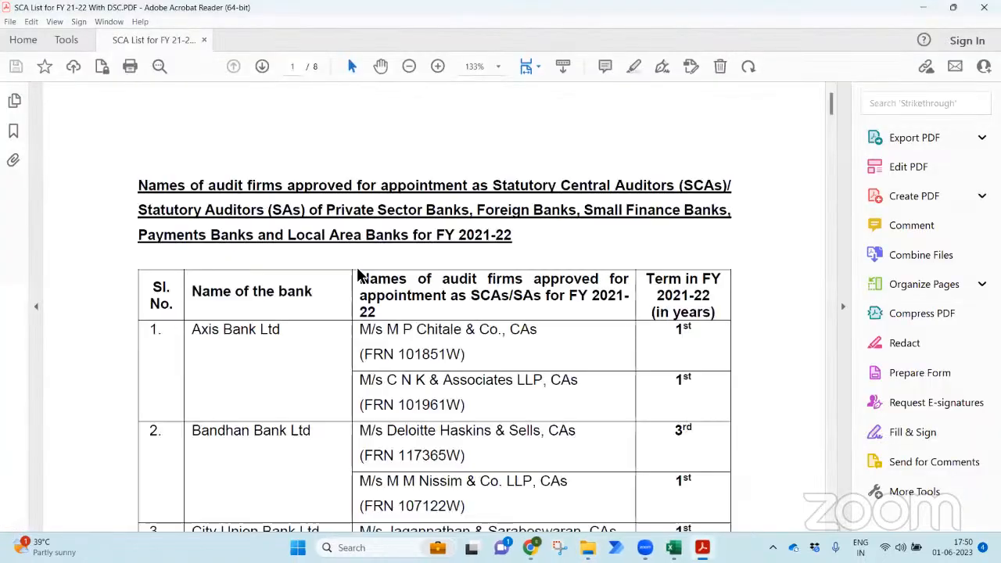
- Expand Acrobat Reader's Tools page to list every tool, then try adding the Protect tool
{"action": "left_click", "coordinate": [843, 306]}
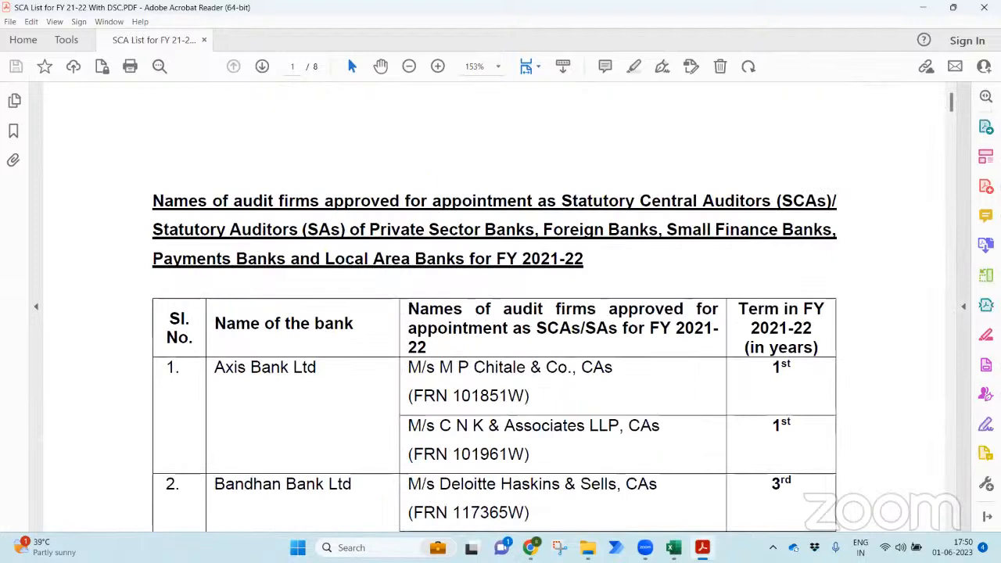
{"action": "left_click", "coordinate": [69, 41]}
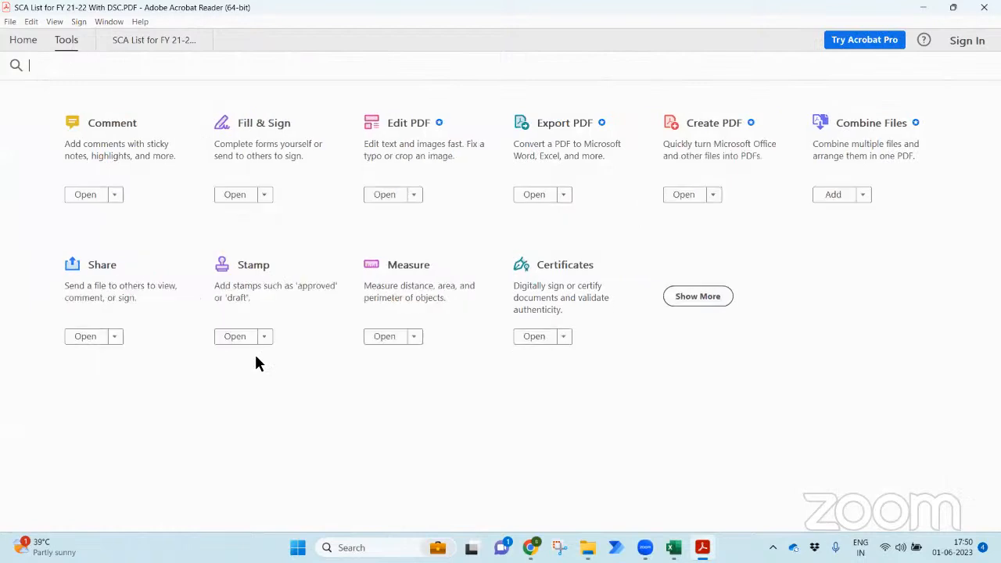
{"action": "left_click", "coordinate": [684, 298]}
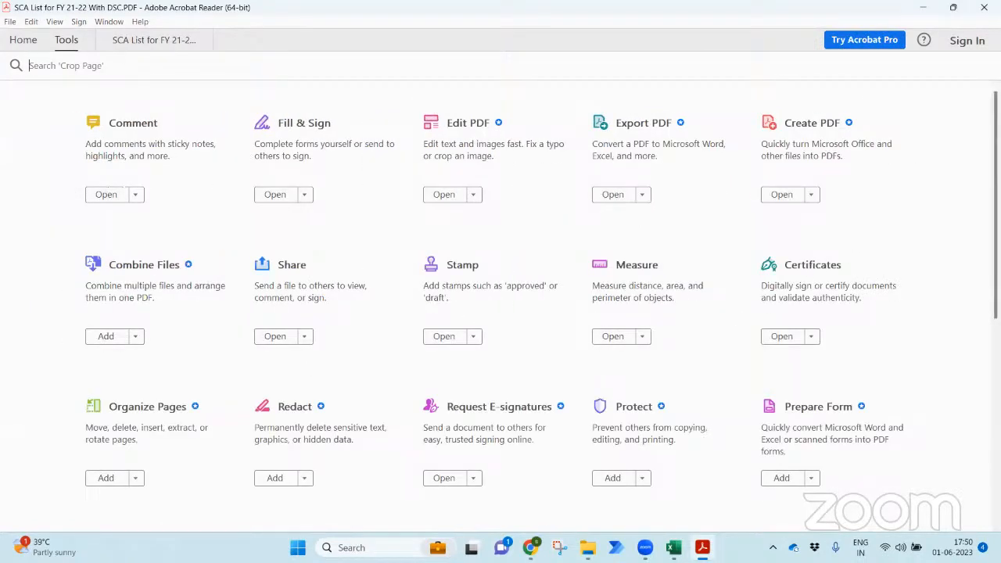
{"action": "scroll", "coordinate": [500, 305], "scroll_direction": "down", "scroll_amount": 5}
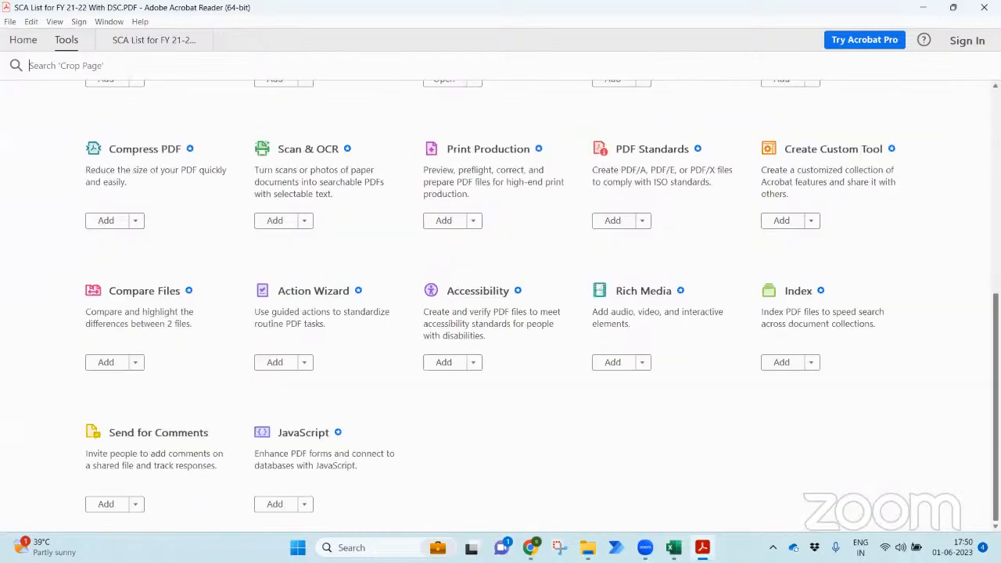
{"action": "scroll", "coordinate": [500, 305], "scroll_direction": "up", "scroll_amount": 5}
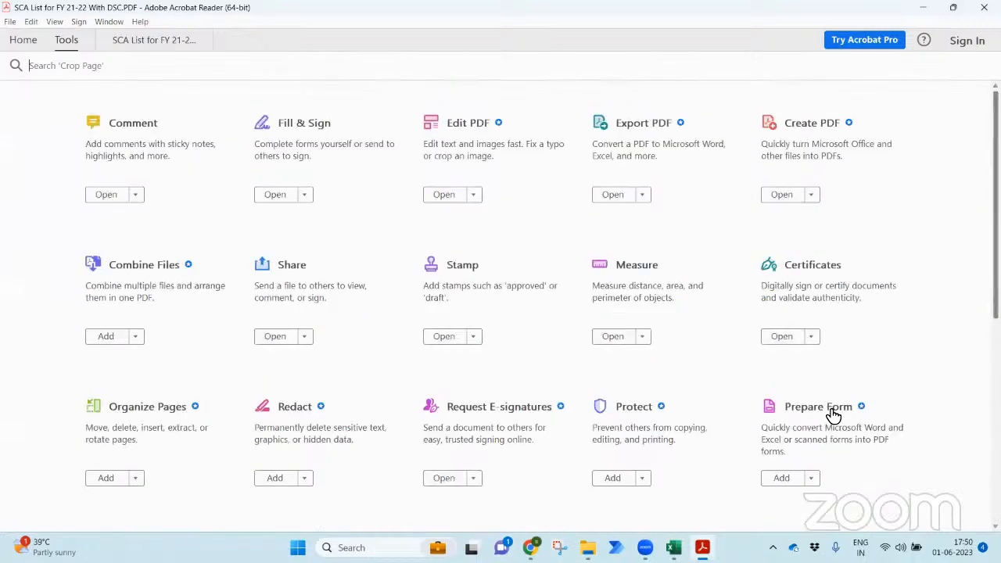
{"action": "left_click", "coordinate": [612, 477]}
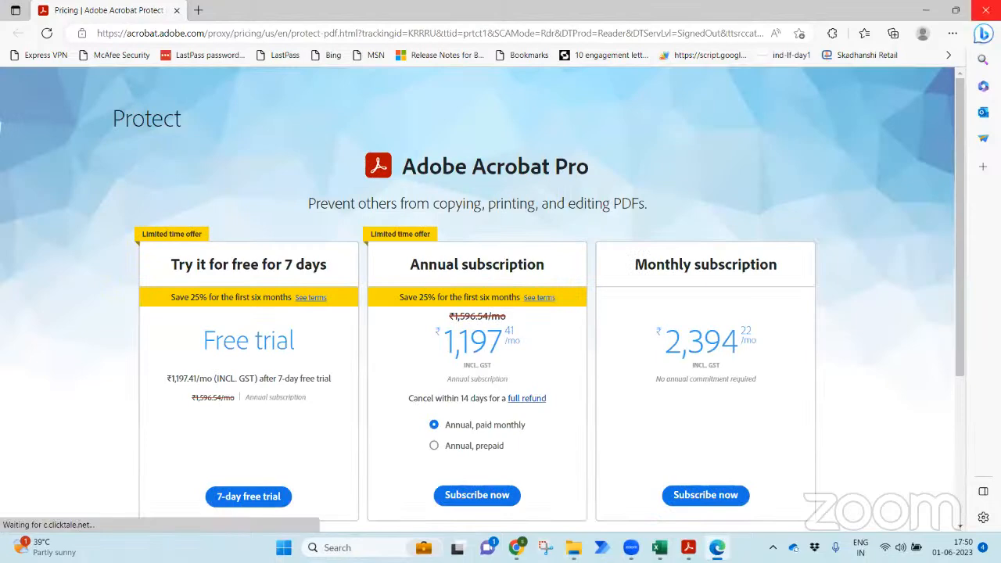
- Close the Edge window showing the Adobe Acrobat Pro pricing page
{"action": "left_click", "coordinate": [984, 11]}
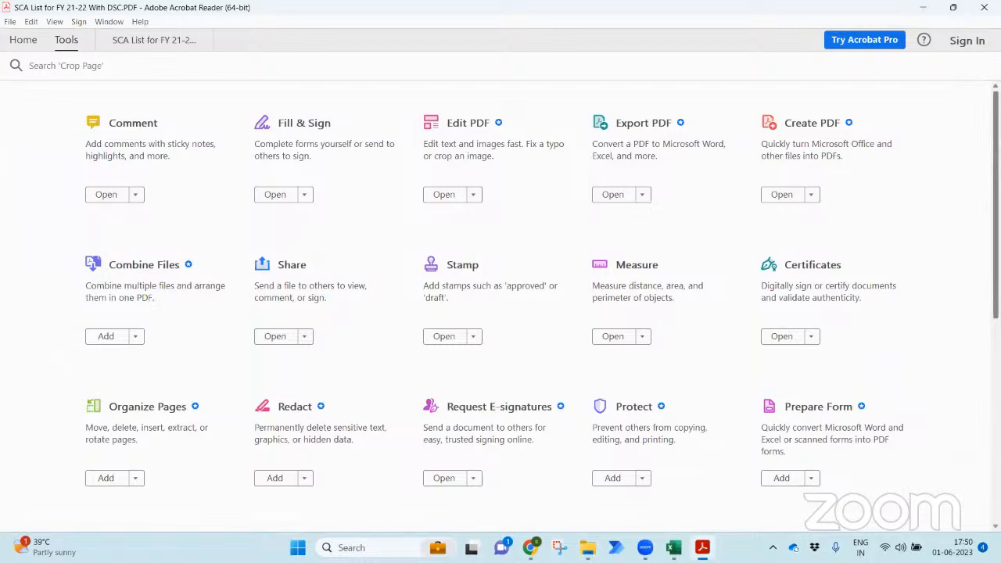
- Draw a digital signature box above the title on page 1 via Certificates > Digitally Sign
{"action": "left_click", "coordinate": [781, 336]}
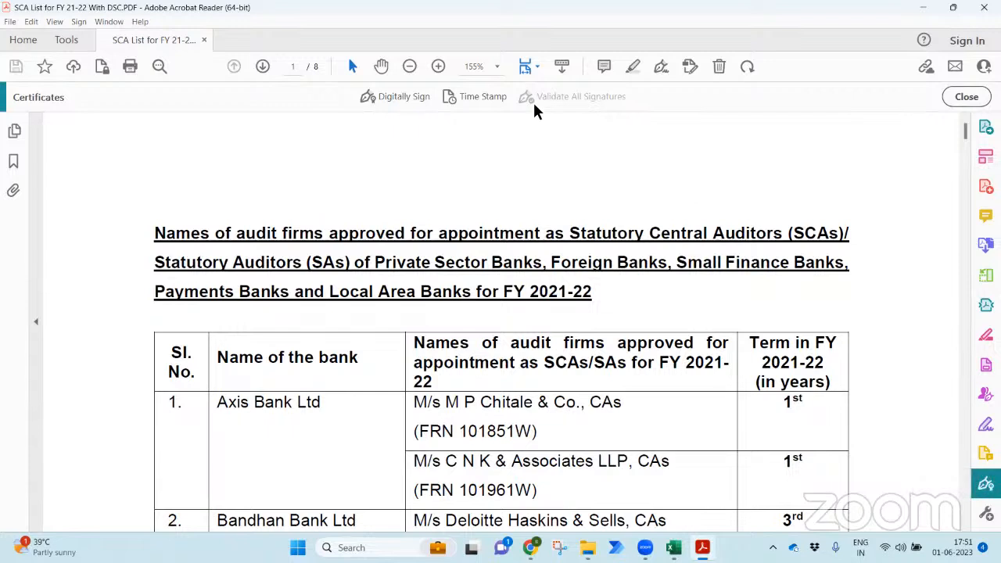
{"action": "left_click", "coordinate": [400, 101]}
{"action": "left_click_drag", "start_coordinate": [607, 136], "coordinate": [799, 215]}
{"action": "left_click_drag", "start_coordinate": [604, 139], "coordinate": [800, 216]}
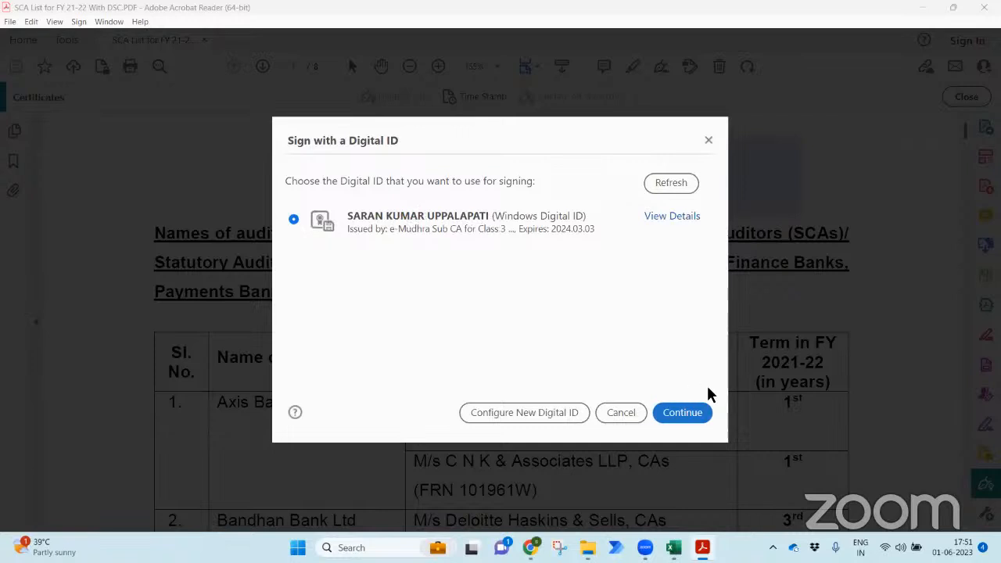
- Sign with the chosen digital ID, save over the original PDF, and enter the PIN
{"action": "left_click", "coordinate": [692, 413]}
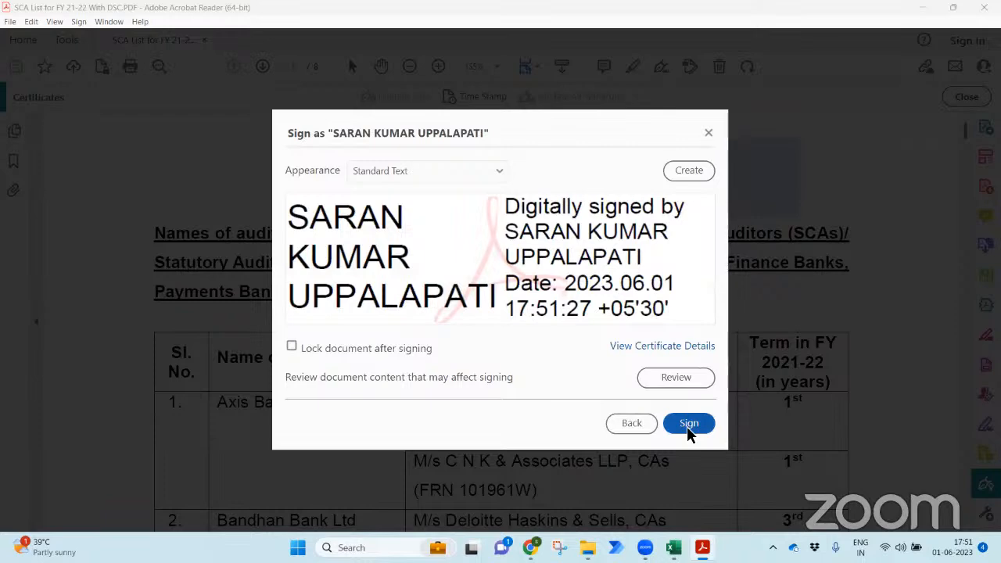
{"action": "left_click", "coordinate": [687, 425]}
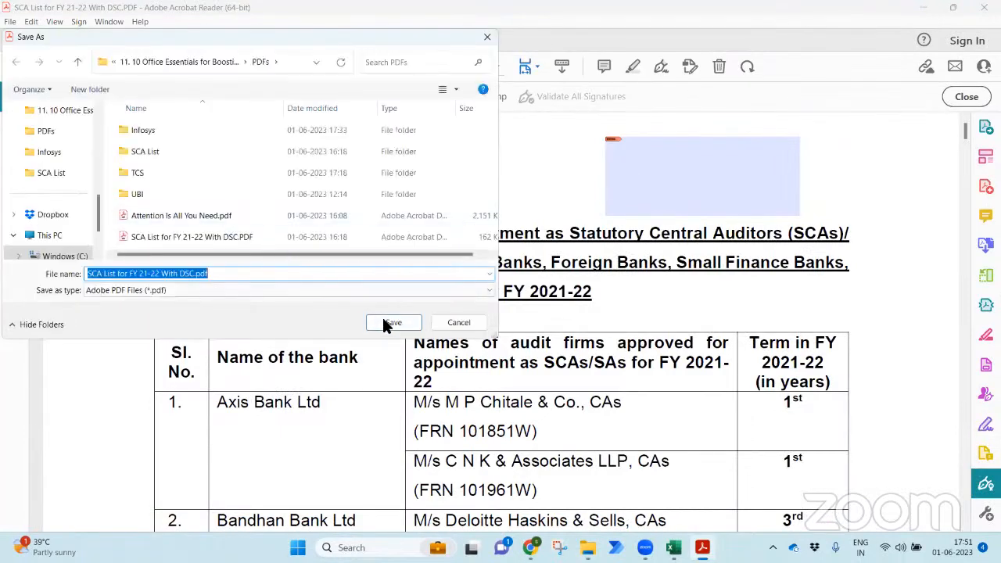
{"action": "left_click", "coordinate": [392, 326]}
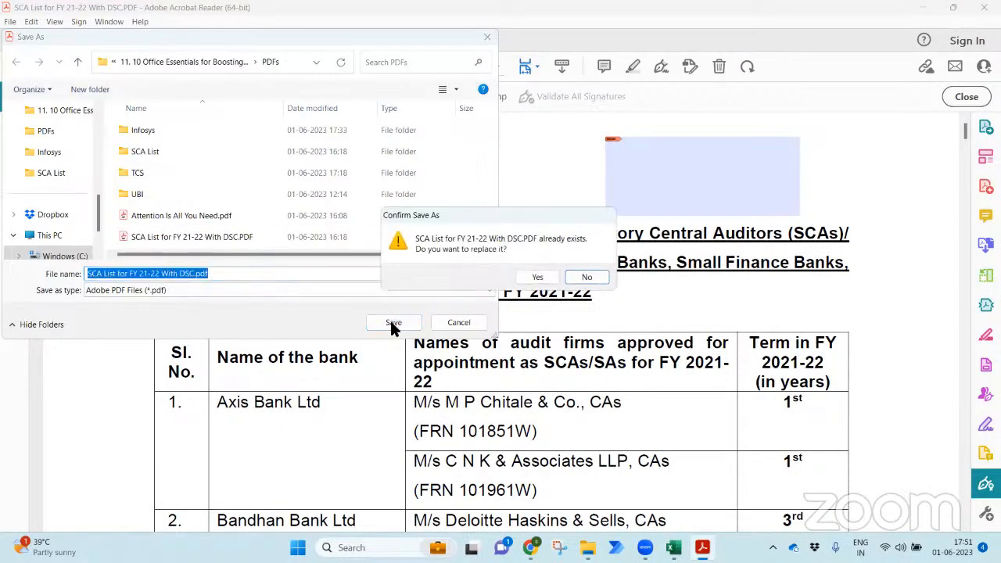
{"action": "left_click", "coordinate": [533, 278]}
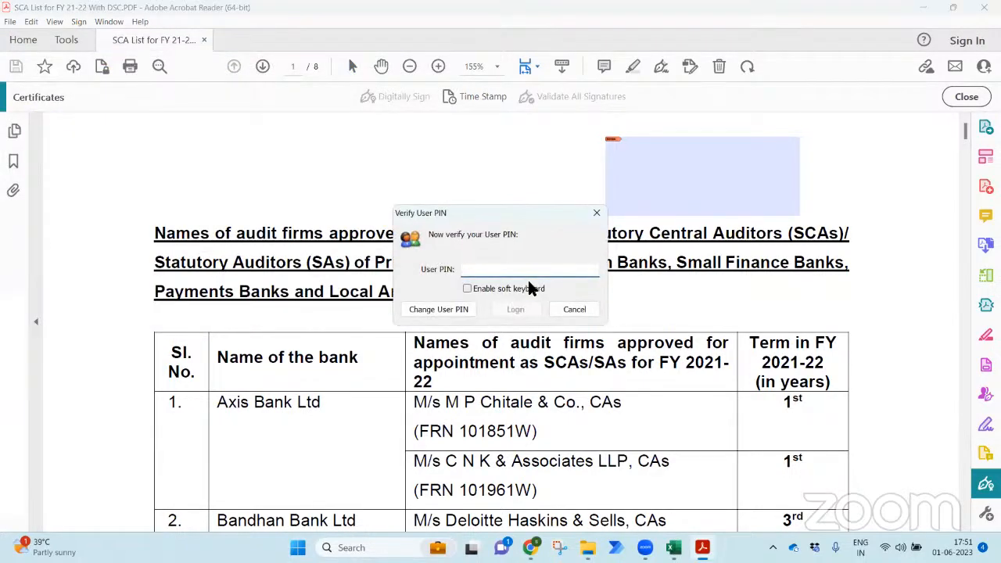
{"action": "type", "text": "******"}
{"action": "key", "text": "Return"}
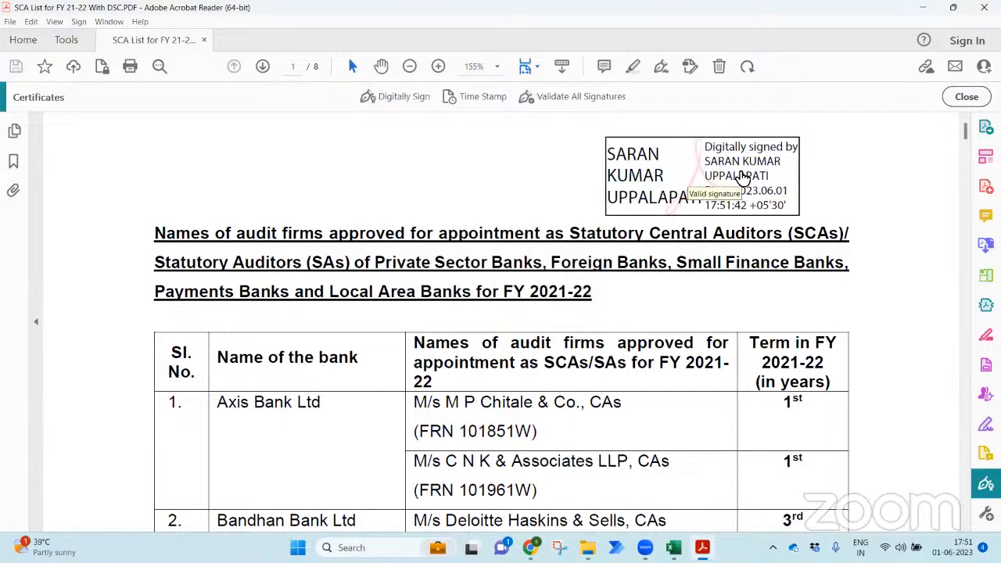
- Clear the signature from the page-one field and start Digitally Sign again
{"action": "right_click", "coordinate": [663, 178]}
{"action": "left_click", "coordinate": [542, 186]}
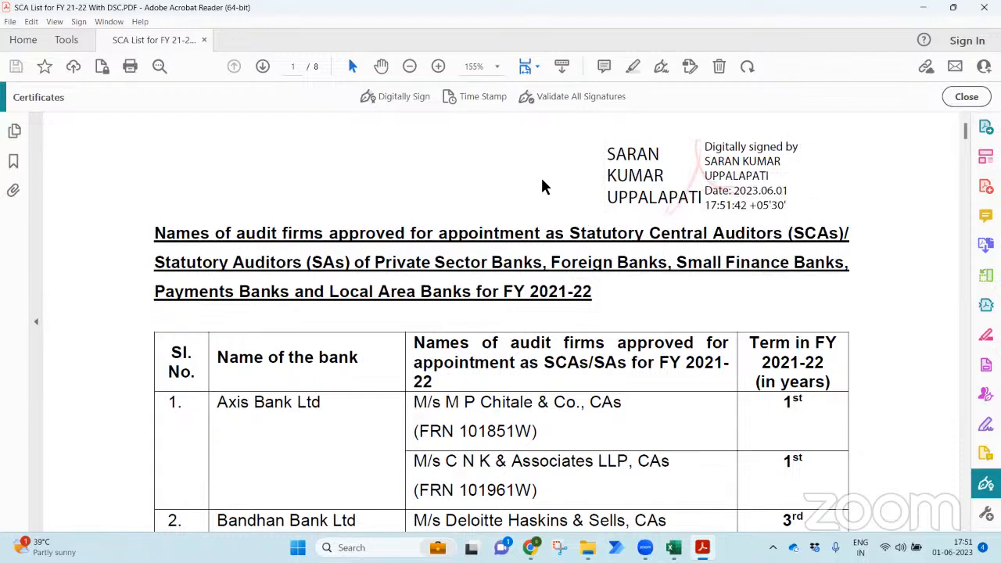
{"action": "right_click", "coordinate": [684, 168]}
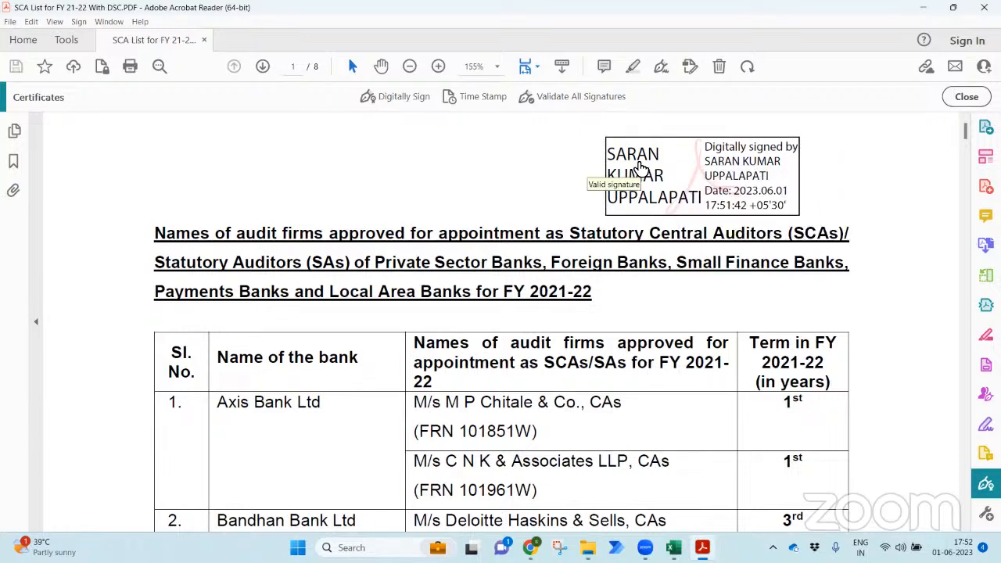
{"action": "right_click", "coordinate": [637, 169]}
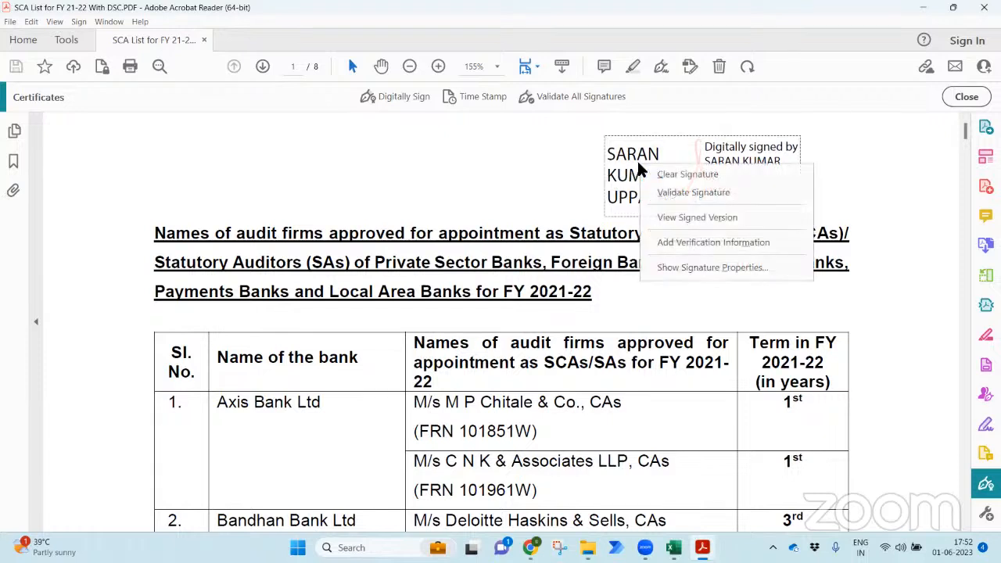
{"action": "left_click", "coordinate": [663, 175]}
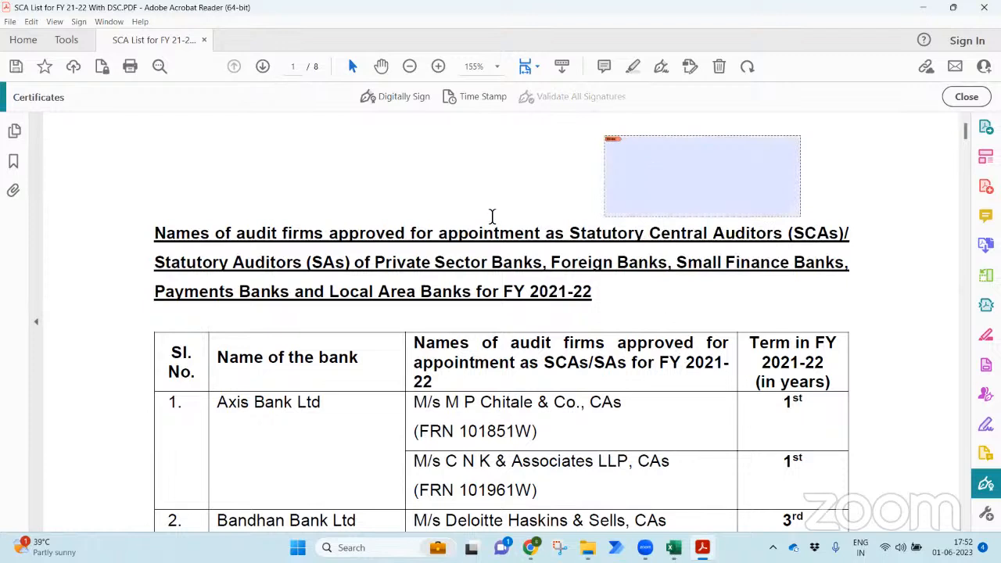
{"action": "left_click", "coordinate": [403, 96]}
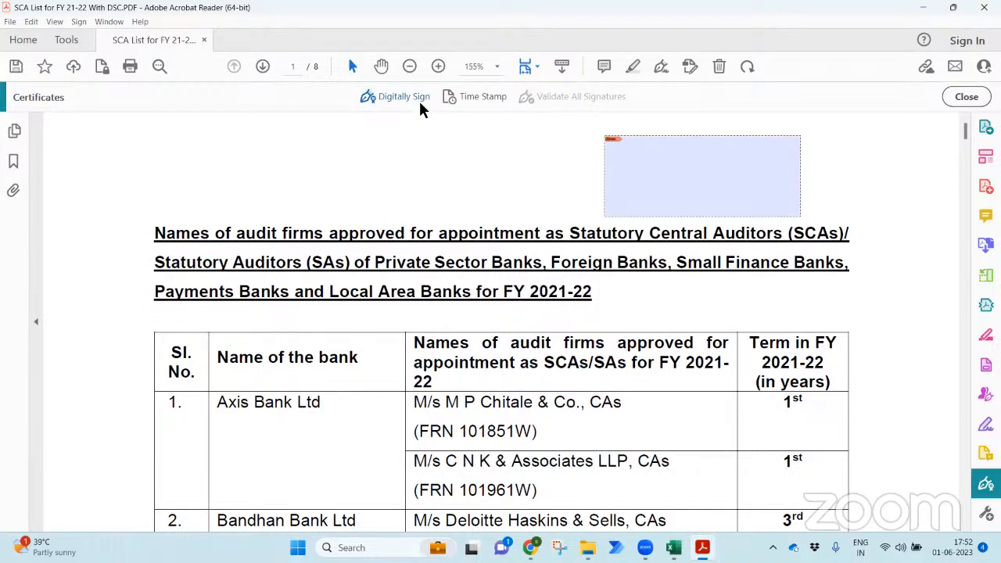
- Sign the empty field with the digital ID and save over the existing PDF
{"action": "left_click", "coordinate": [670, 173]}
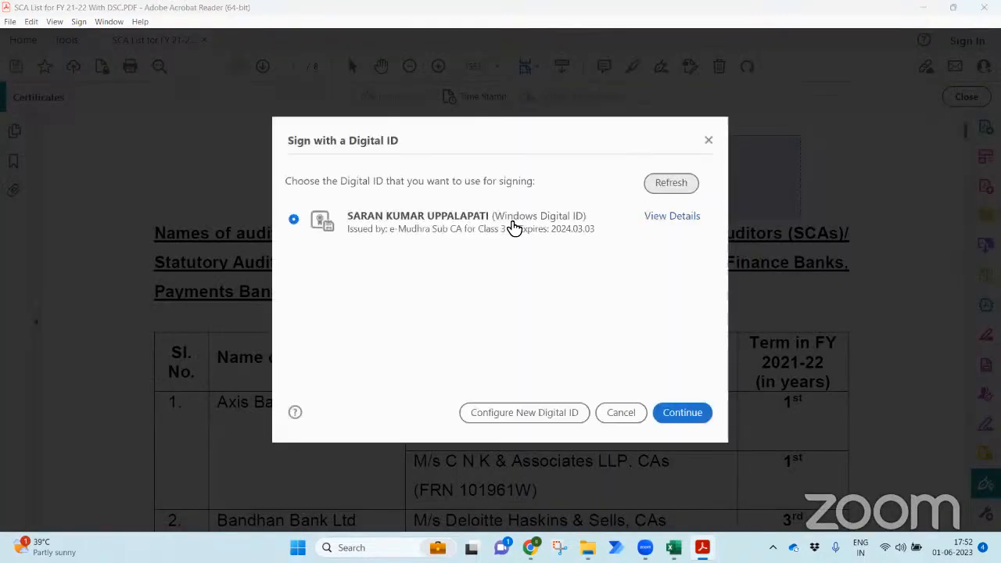
{"action": "left_click", "coordinate": [679, 414]}
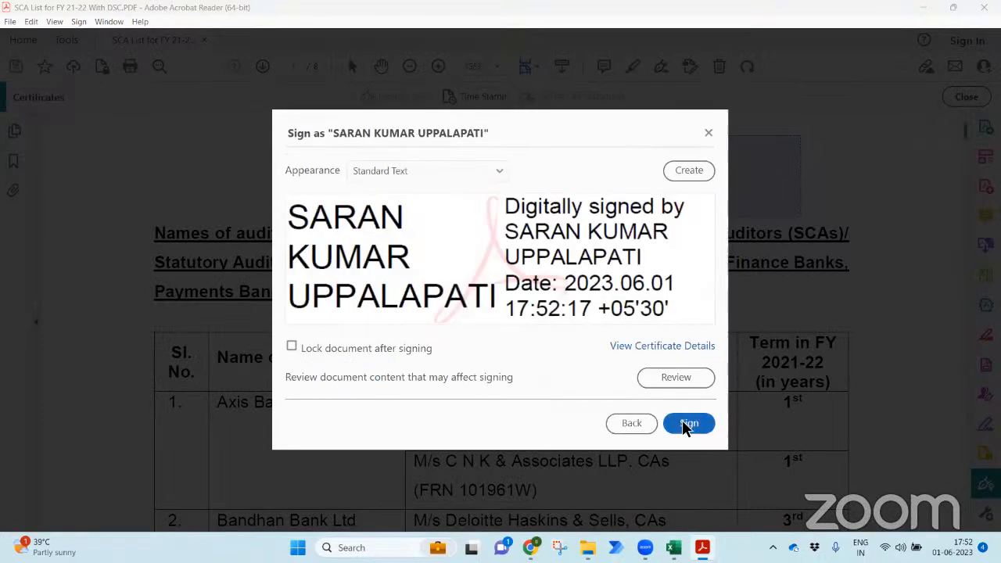
{"action": "left_click", "coordinate": [685, 424]}
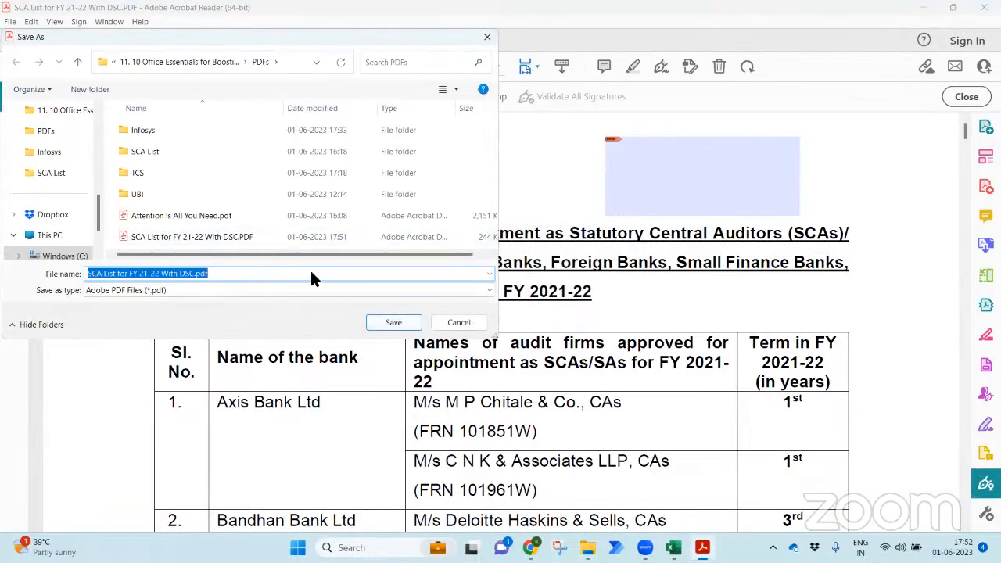
{"action": "left_click", "coordinate": [384, 320]}
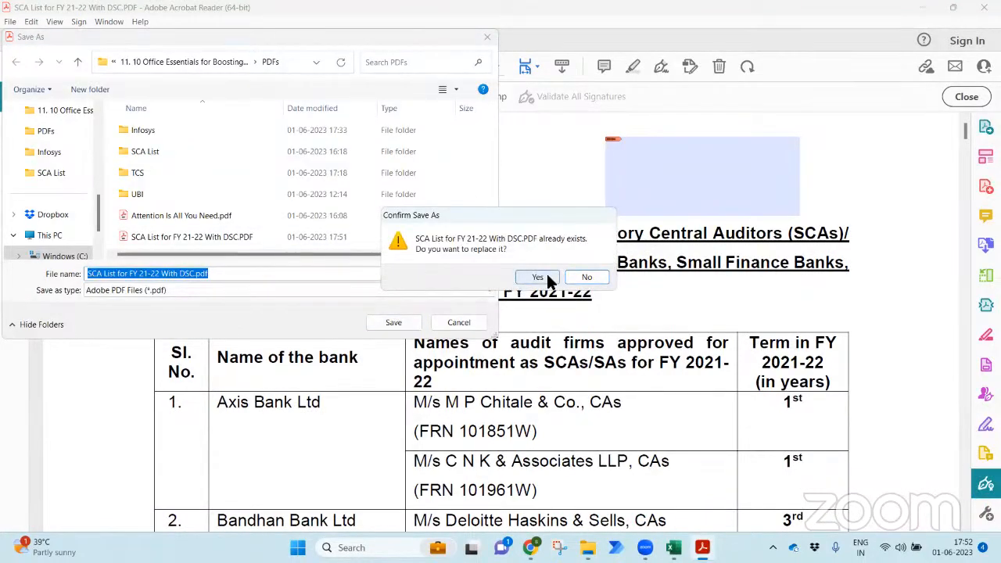
{"action": "left_click", "coordinate": [537, 277]}
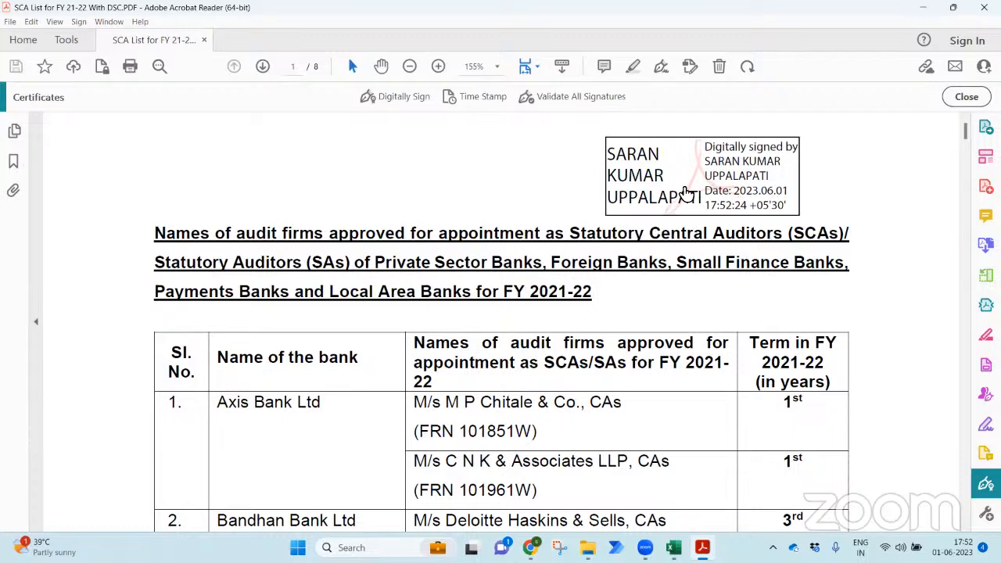
- Clear that signature, re-sign with 'Lock document after signing' ticked, and replace the existing PDF
{"action": "right_click", "coordinate": [693, 197]}
{"action": "left_click", "coordinate": [698, 198]}
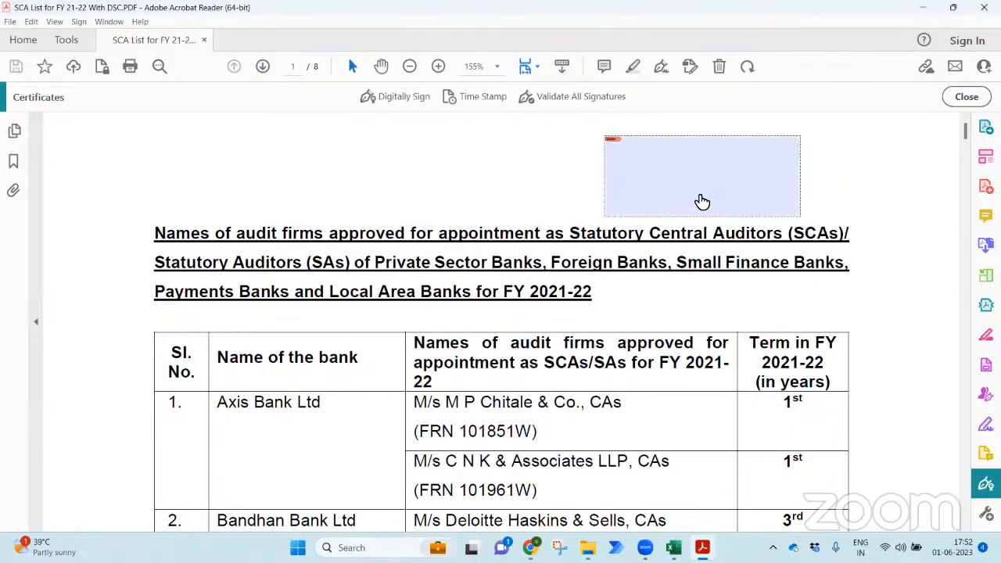
{"action": "left_click", "coordinate": [676, 184]}
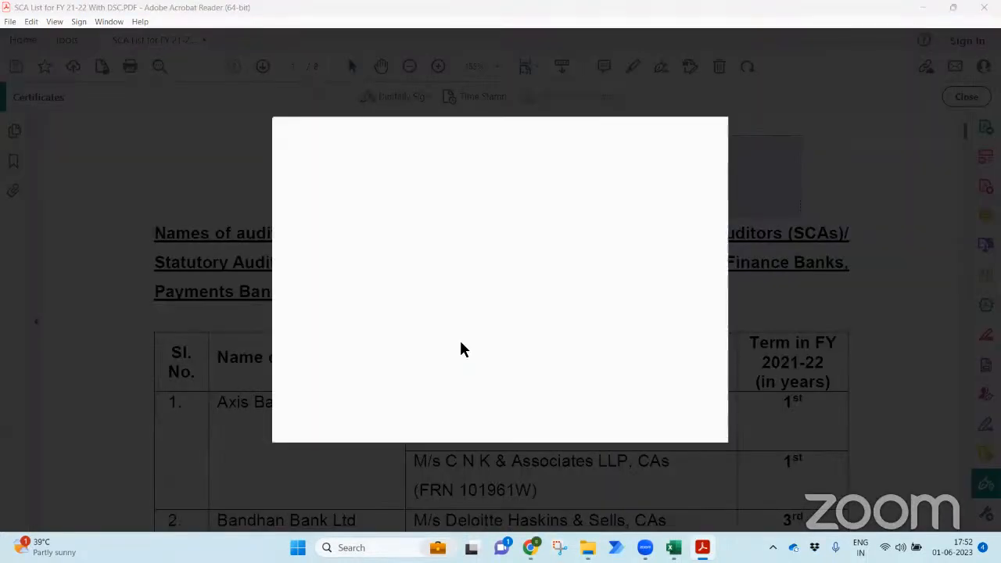
{"action": "left_click", "coordinate": [677, 412]}
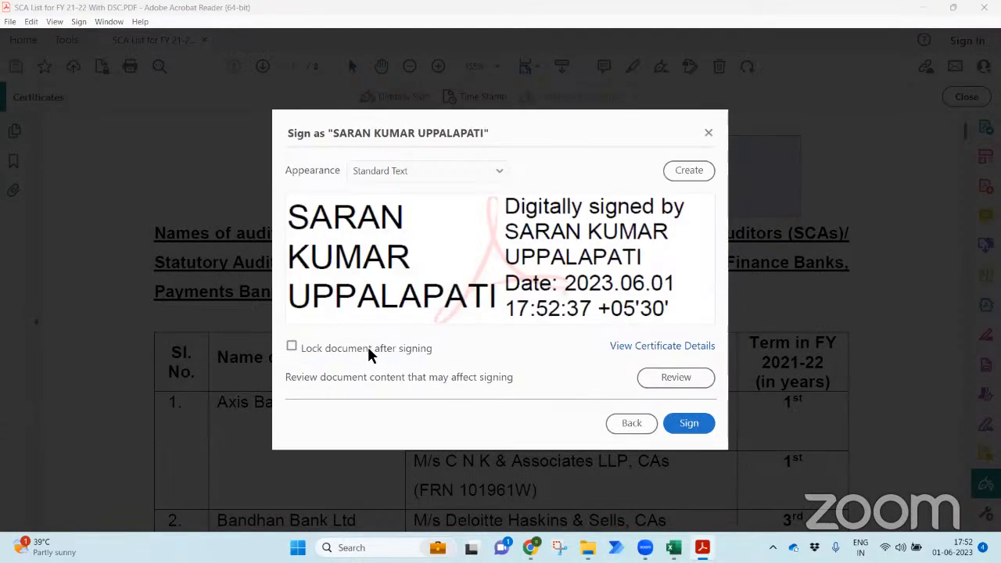
{"action": "left_click", "coordinate": [292, 347]}
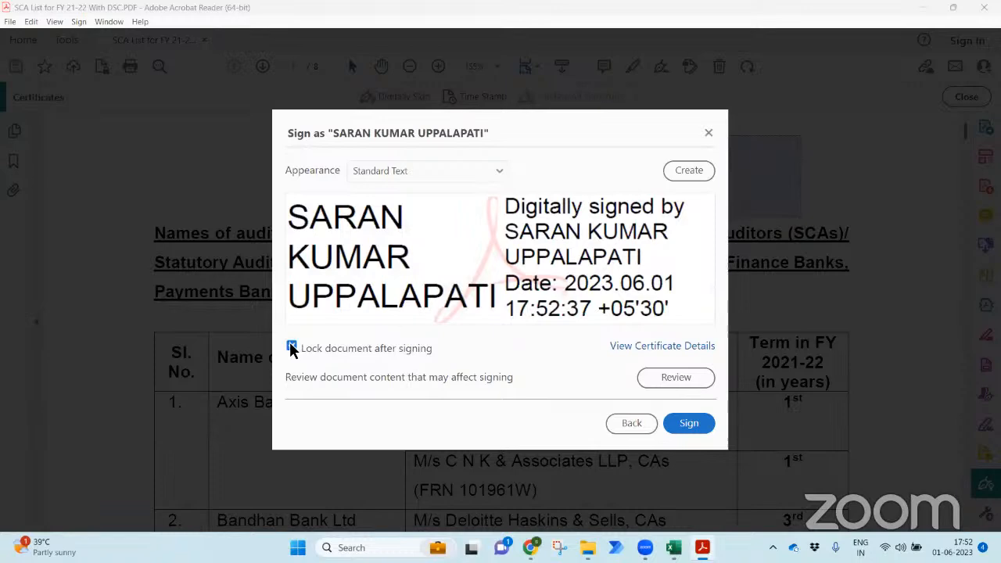
{"action": "left_click", "coordinate": [686, 423]}
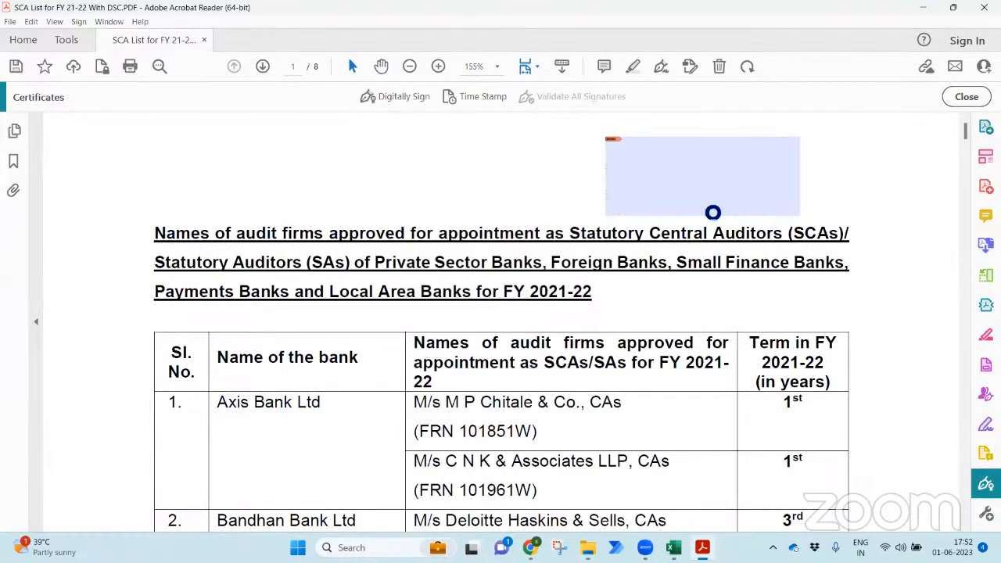
{"action": "left_click", "coordinate": [391, 324]}
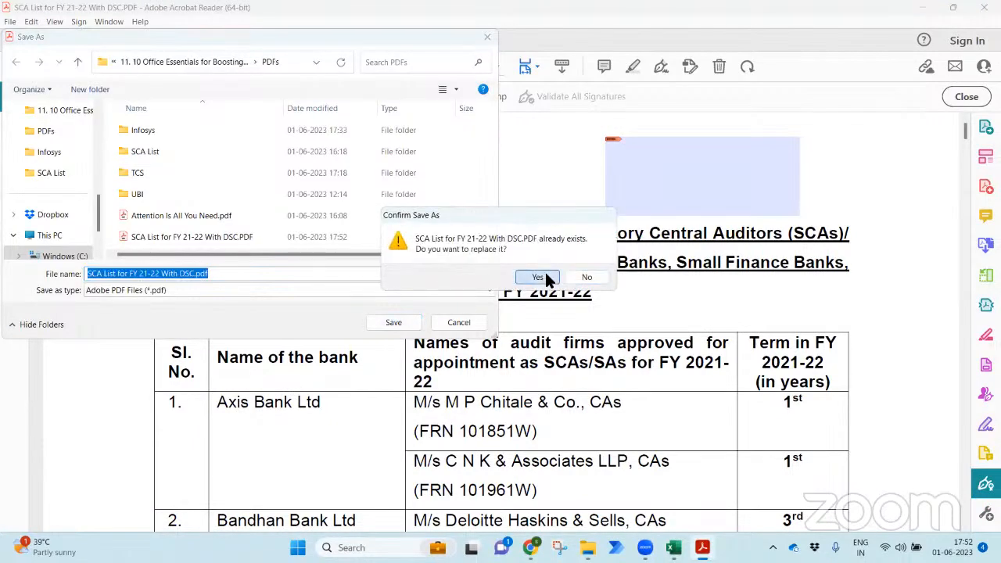
{"action": "left_click", "coordinate": [540, 277]}
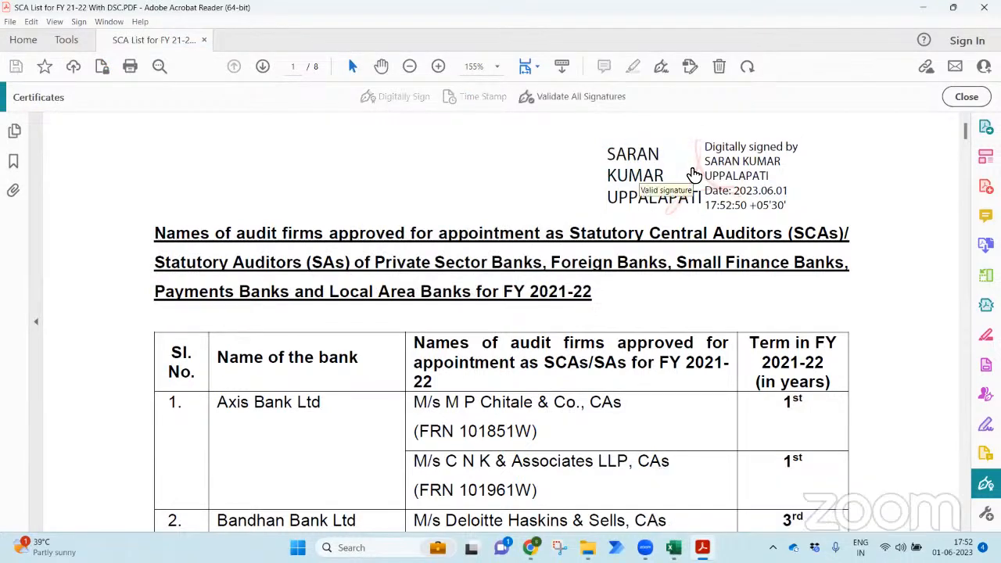
- Validate the signature stamped 2023.06.01 17:52:50, close the result, and show all tools
{"action": "right_click", "coordinate": [692, 173]}
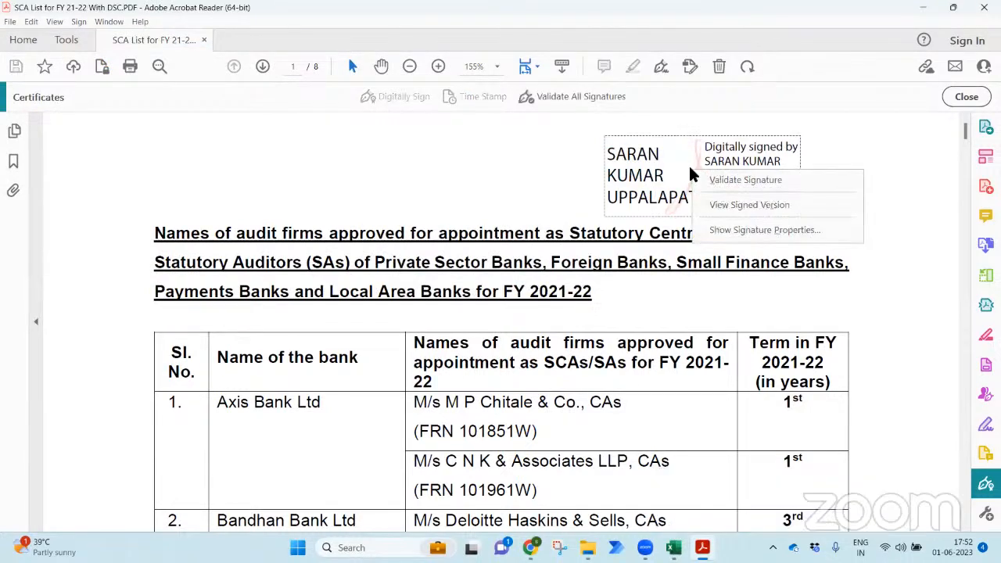
{"action": "right_click", "coordinate": [677, 172]}
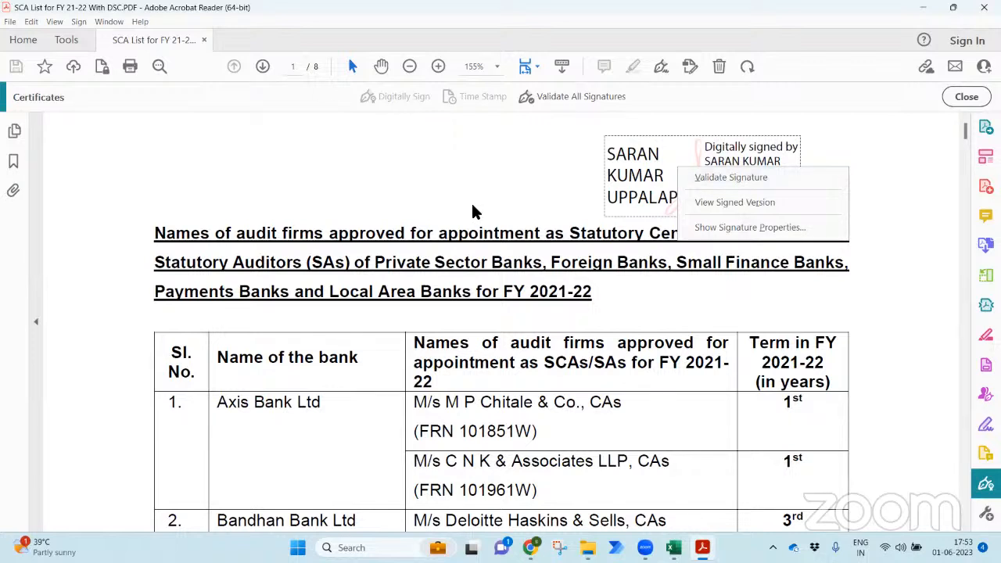
{"action": "right_click", "coordinate": [666, 175]}
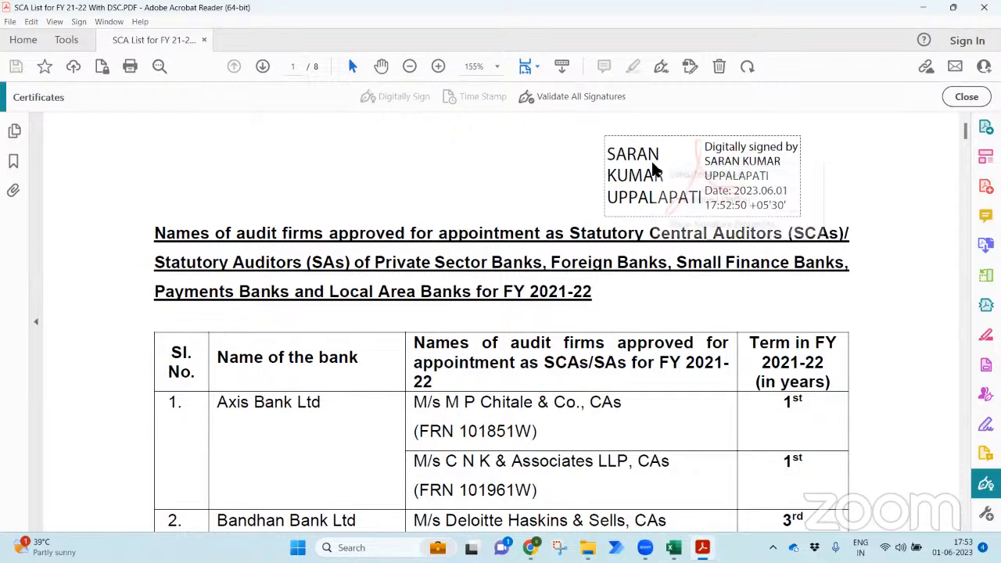
{"action": "left_click", "coordinate": [642, 171]}
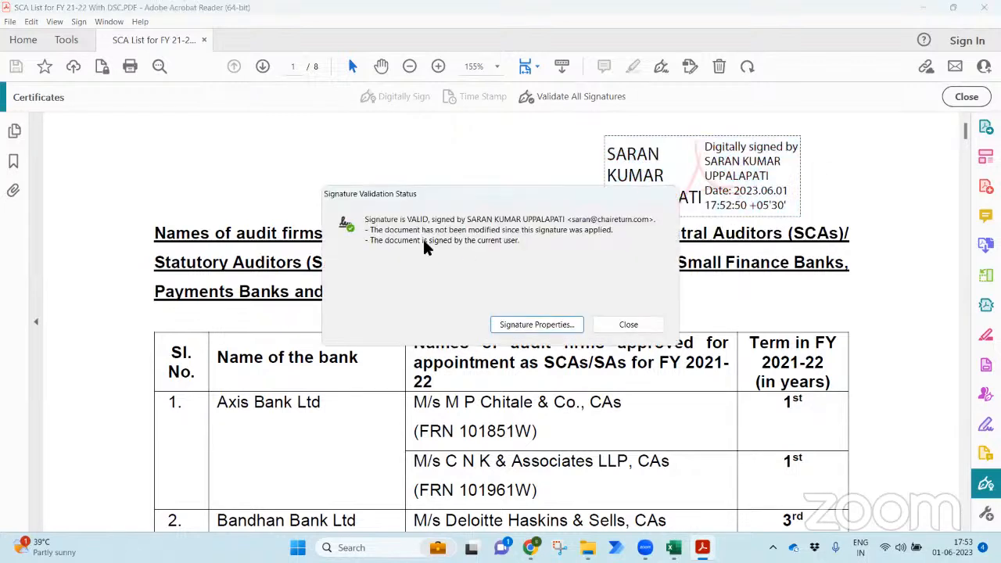
{"action": "left_click", "coordinate": [653, 324]}
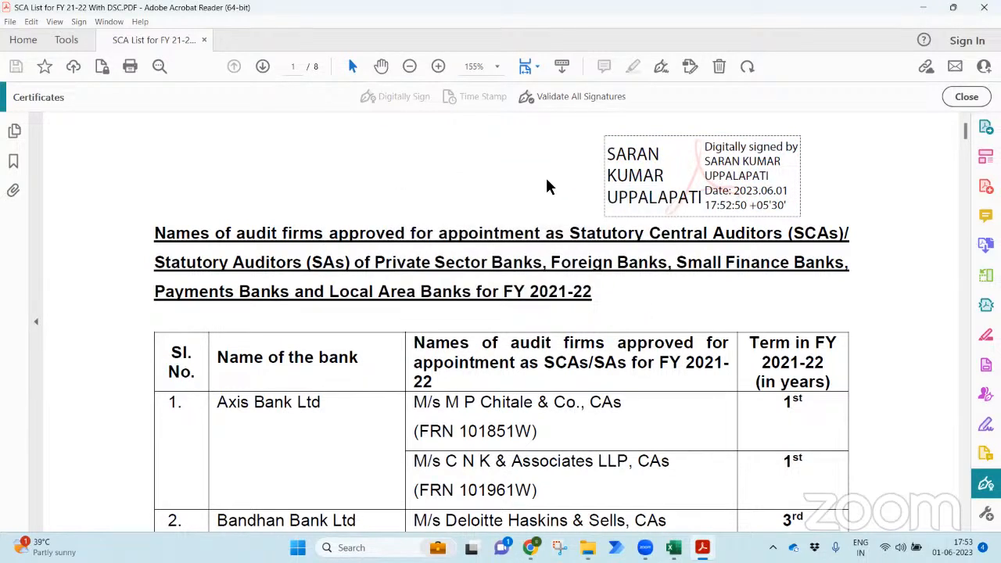
{"action": "left_click", "coordinate": [67, 42]}
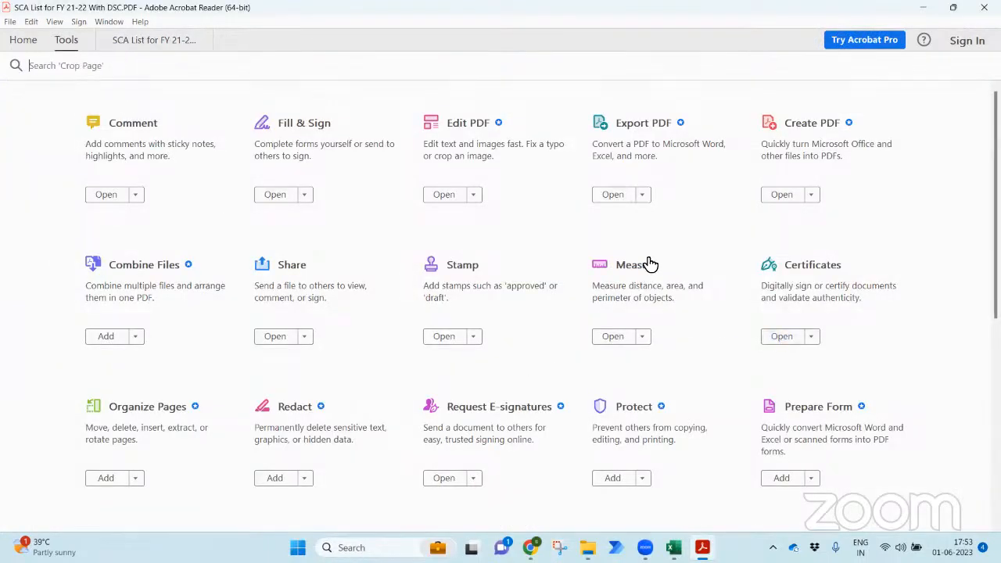
- Return to the signed PDF, then switch to Excel's Topics sheet
{"action": "left_click", "coordinate": [169, 40]}
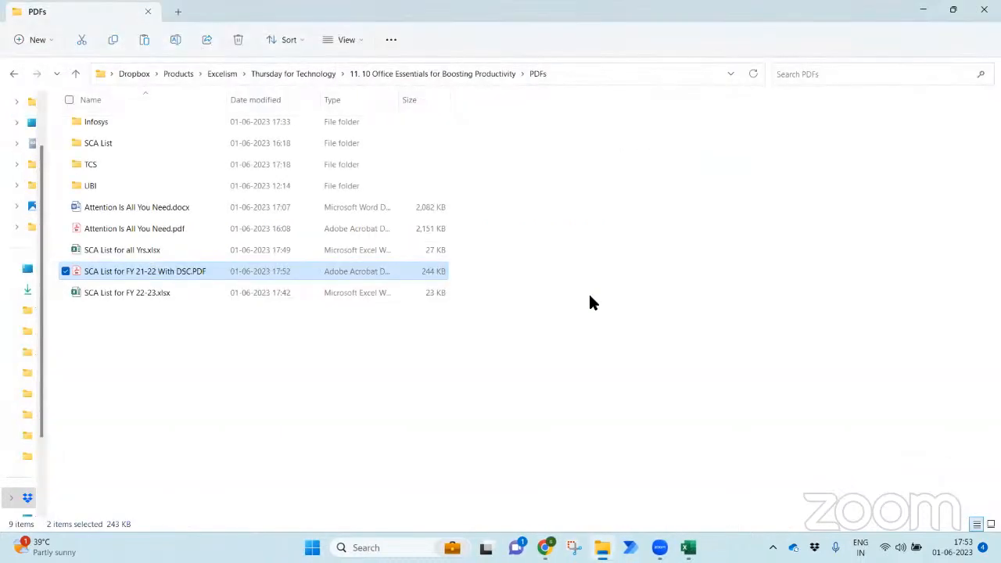
{"action": "left_click", "coordinate": [688, 547]}
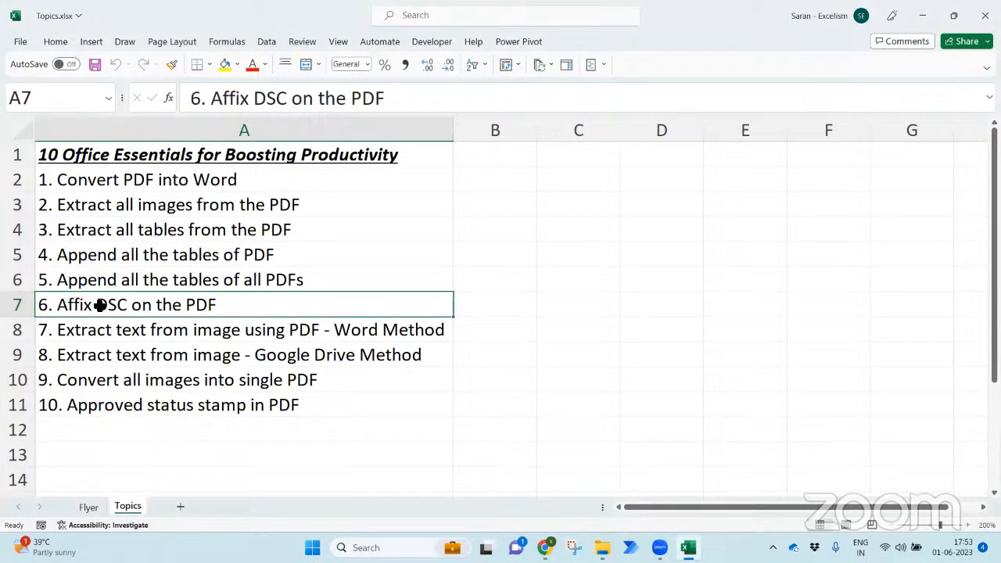
- Review topics 6–8 in the Topics sheet, settling on topic 7, then bring up the PDFs folder
{"action": "left_click", "coordinate": [129, 333]}
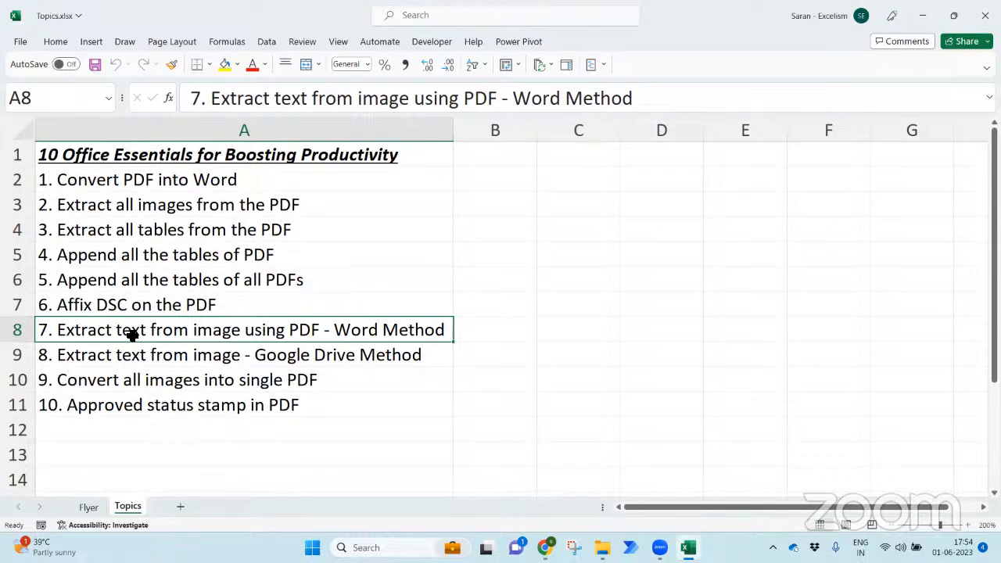
{"action": "mouse_move", "coordinate": [659, 547]}
{"action": "left_click", "coordinate": [357, 351]}
{"action": "left_click", "coordinate": [276, 312]}
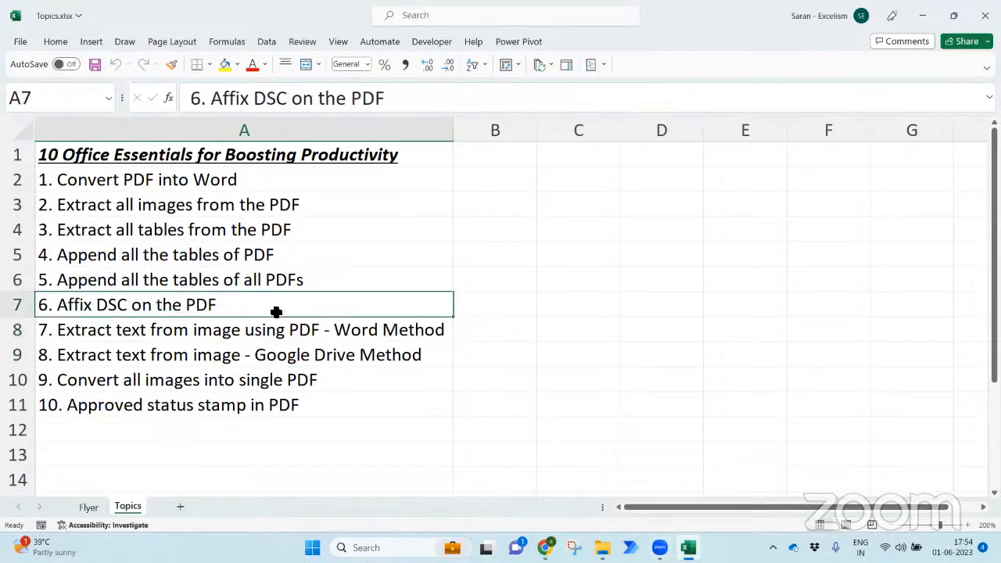
{"action": "left_click", "coordinate": [298, 330]}
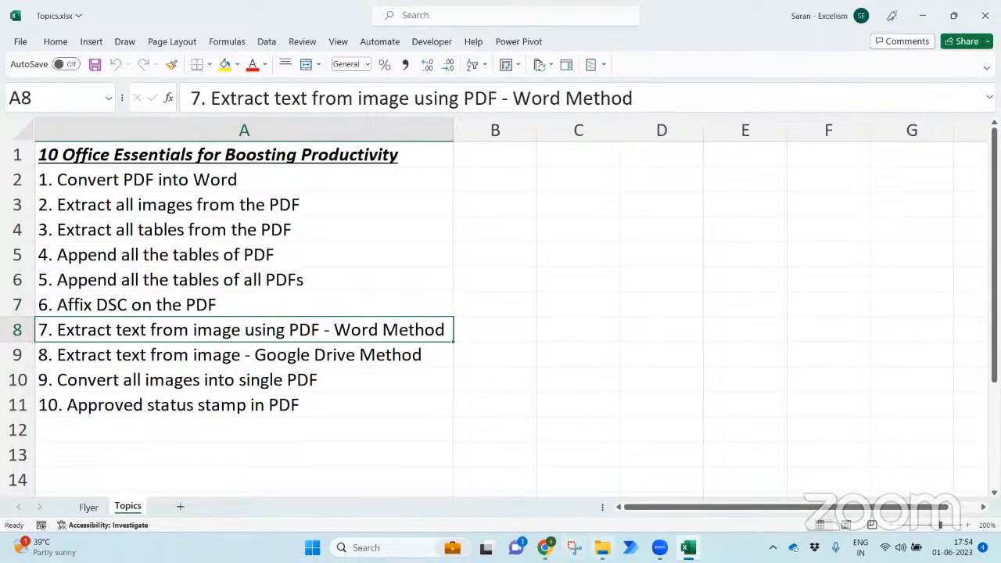
{"action": "mouse_move", "coordinate": [602, 547]}
{"action": "left_click", "coordinate": [592, 512]}
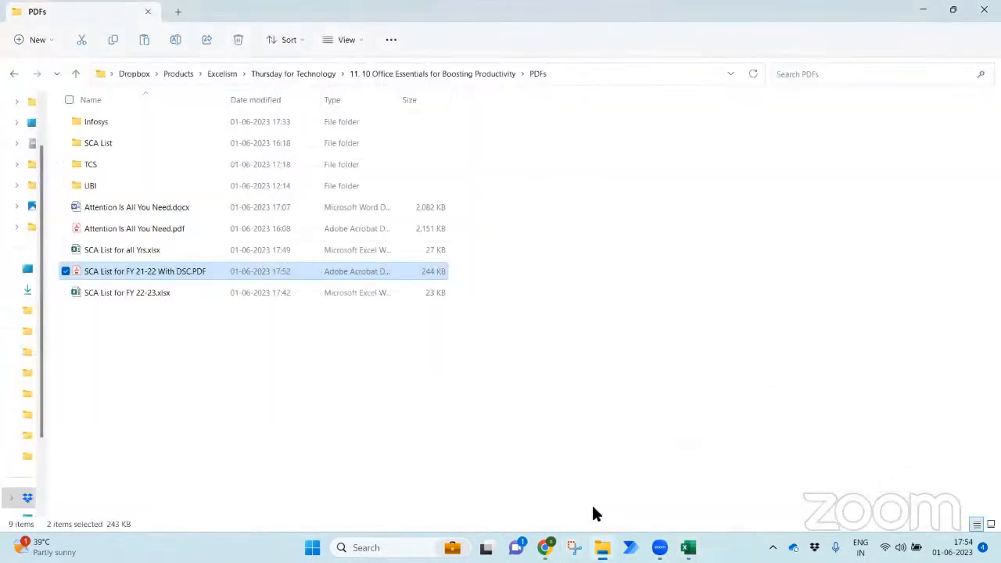
- Go up to the course folder, view Sample Data.png in Photos, close it, and start a system search
{"action": "left_click", "coordinate": [387, 415]}
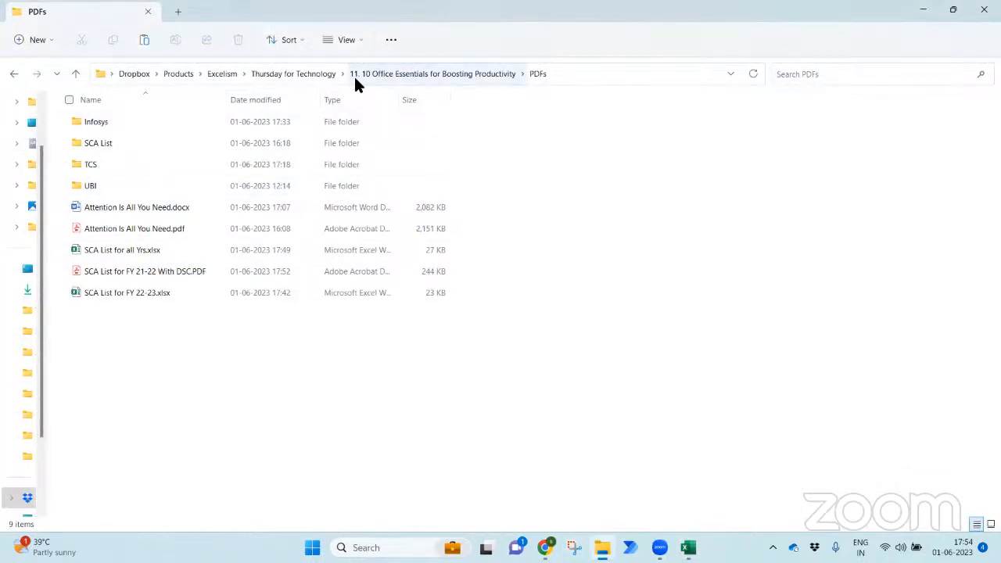
{"action": "left_click", "coordinate": [386, 76]}
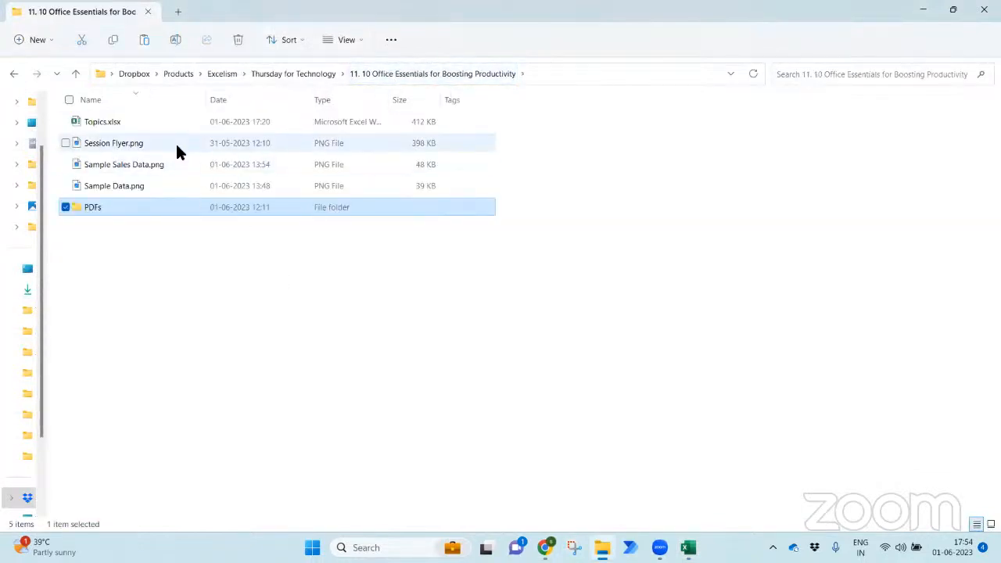
{"action": "left_click", "coordinate": [178, 193]}
{"action": "double_click", "coordinate": [178, 192]}
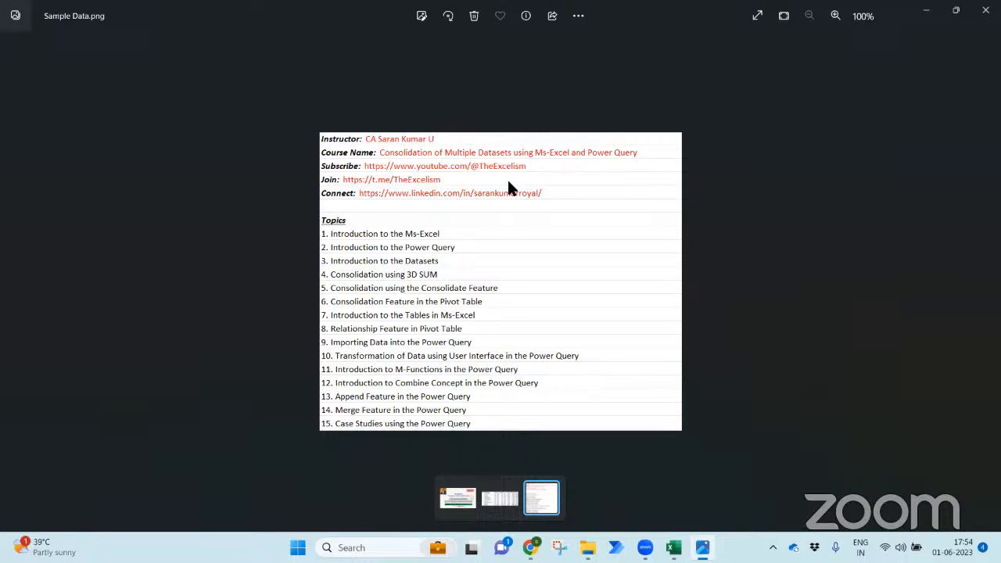
{"action": "left_click", "coordinate": [985, 10]}
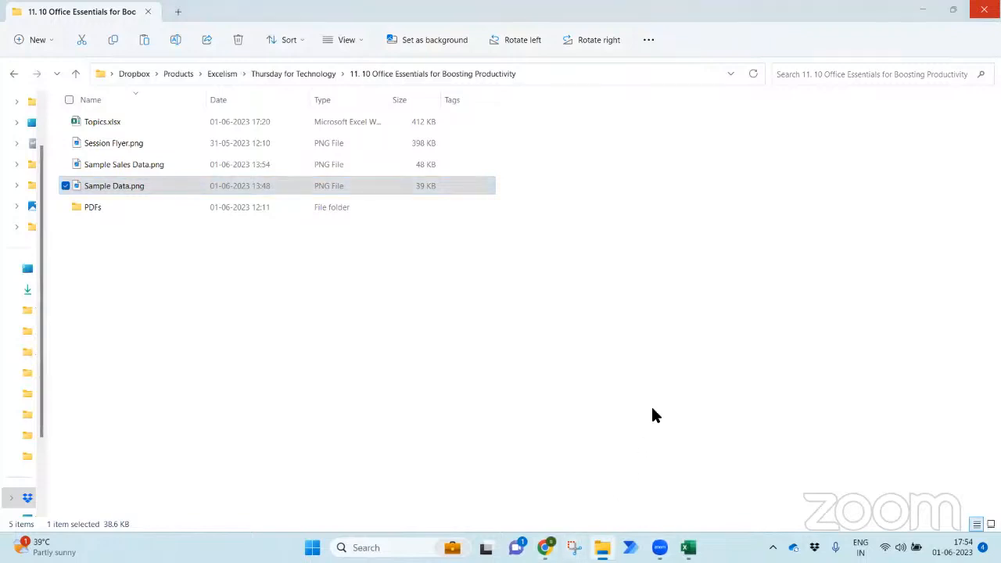
{"action": "key", "text": "super"}
- Launch Word from search and start a new blank document
{"action": "type", "text": "word"}
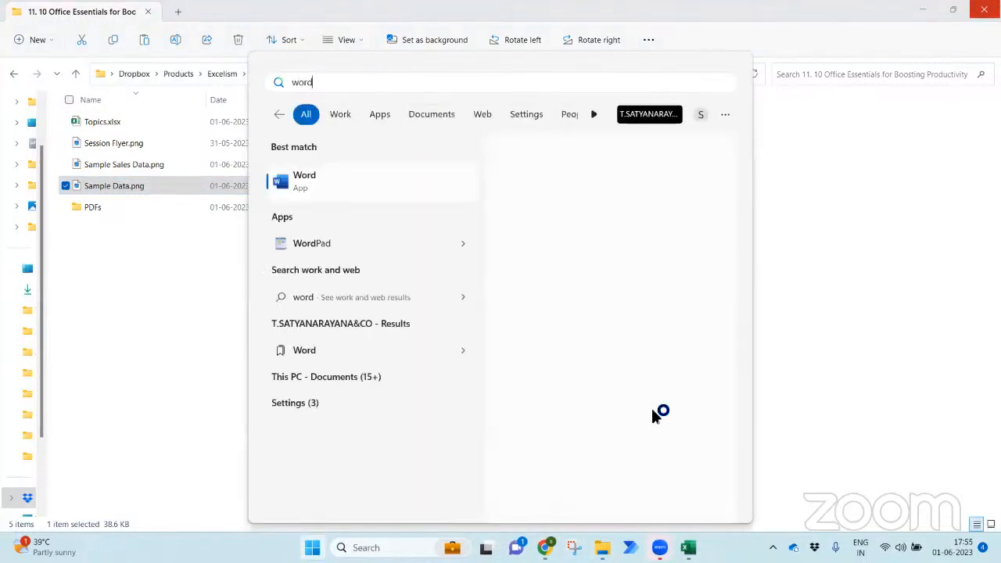
{"action": "key", "text": "Return"}
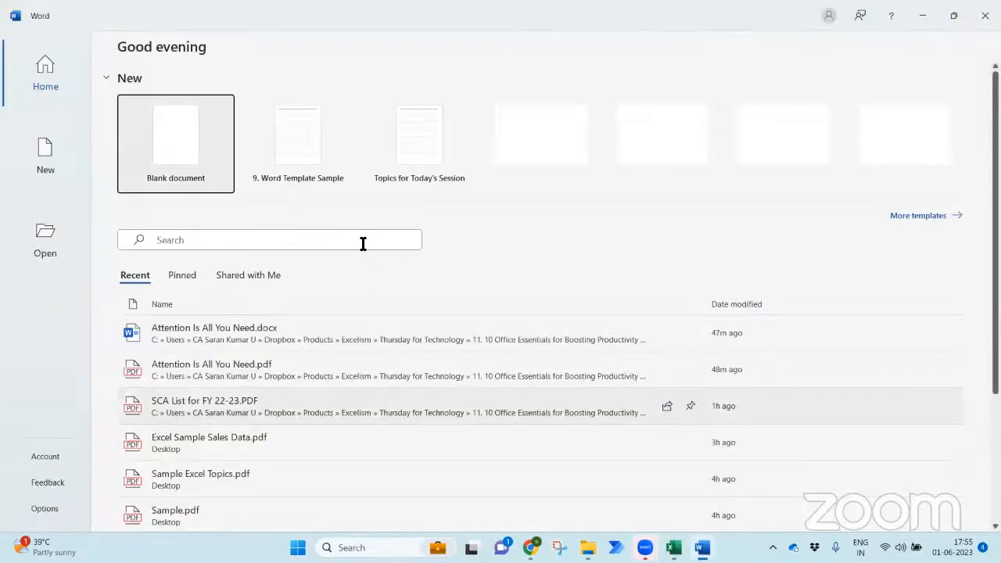
{"action": "left_click", "coordinate": [153, 137]}
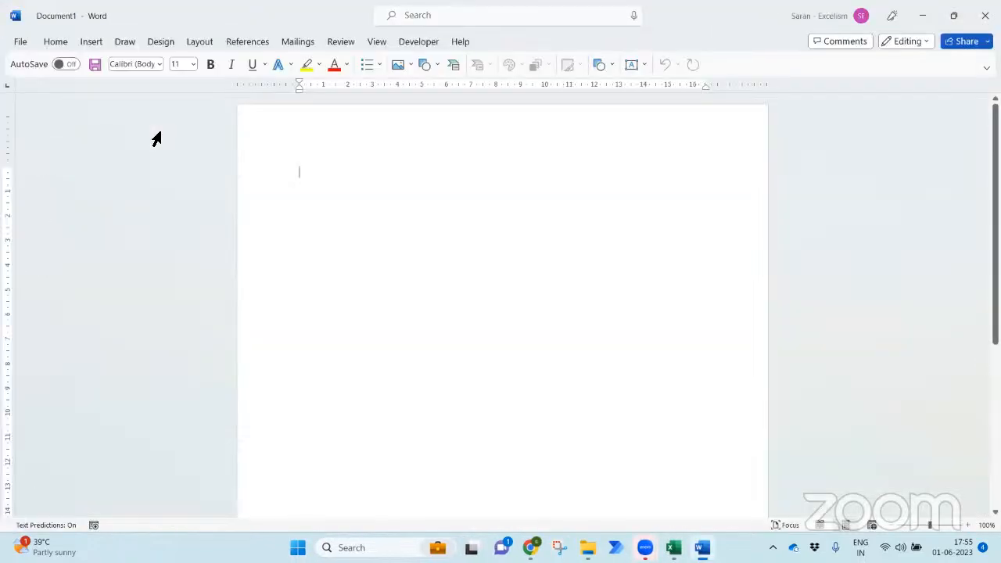
- Insert the Sample Data.png picture from the course folder into the document
{"action": "left_click", "coordinate": [63, 40]}
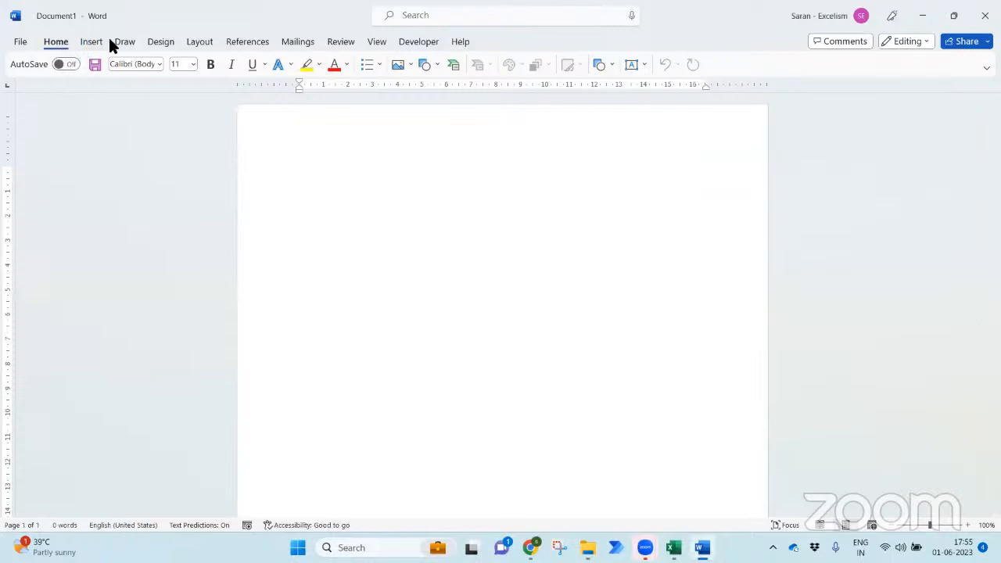
{"action": "left_click", "coordinate": [81, 43]}
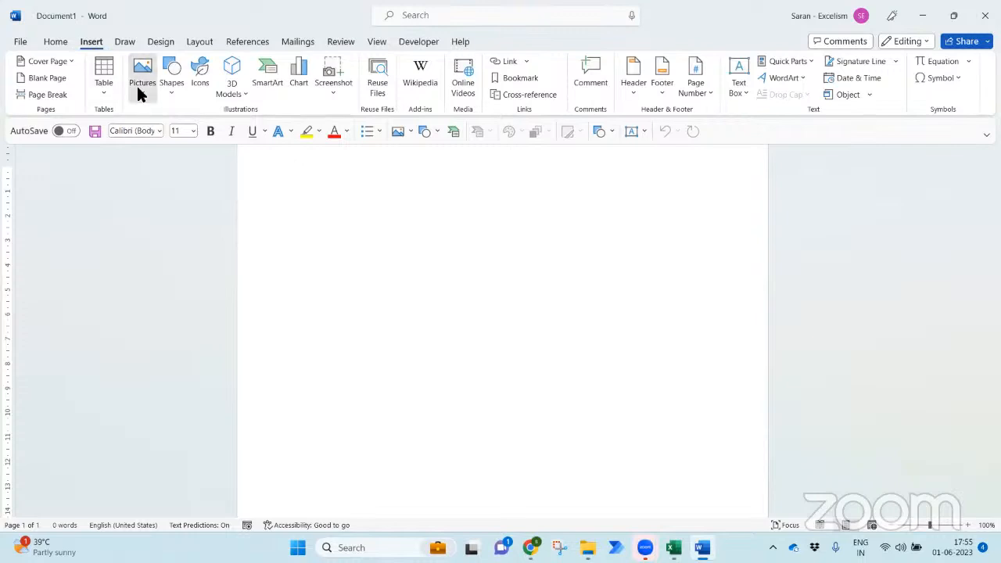
{"action": "left_click", "coordinate": [141, 91]}
{"action": "left_click", "coordinate": [173, 134]}
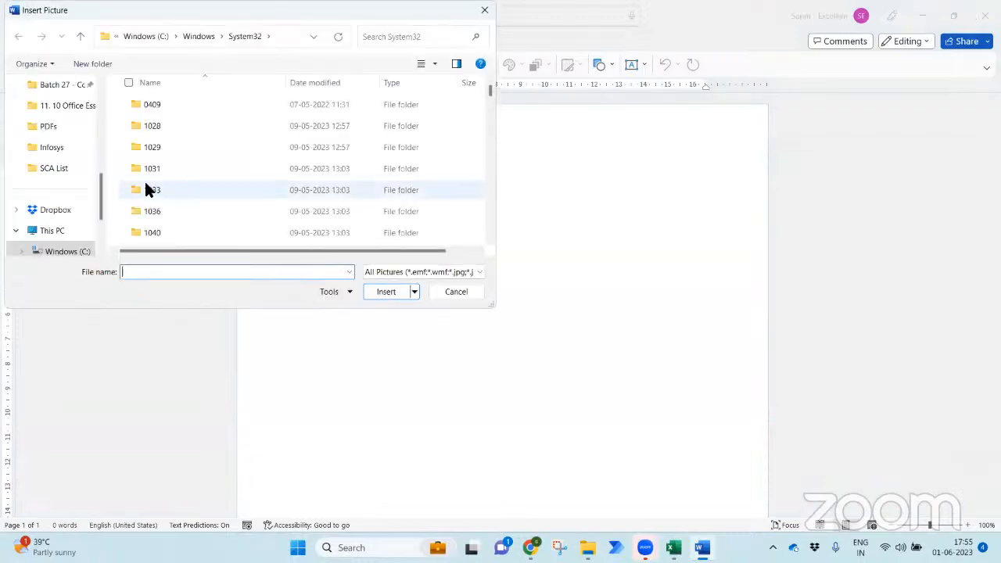
{"action": "left_click", "coordinate": [67, 168]}
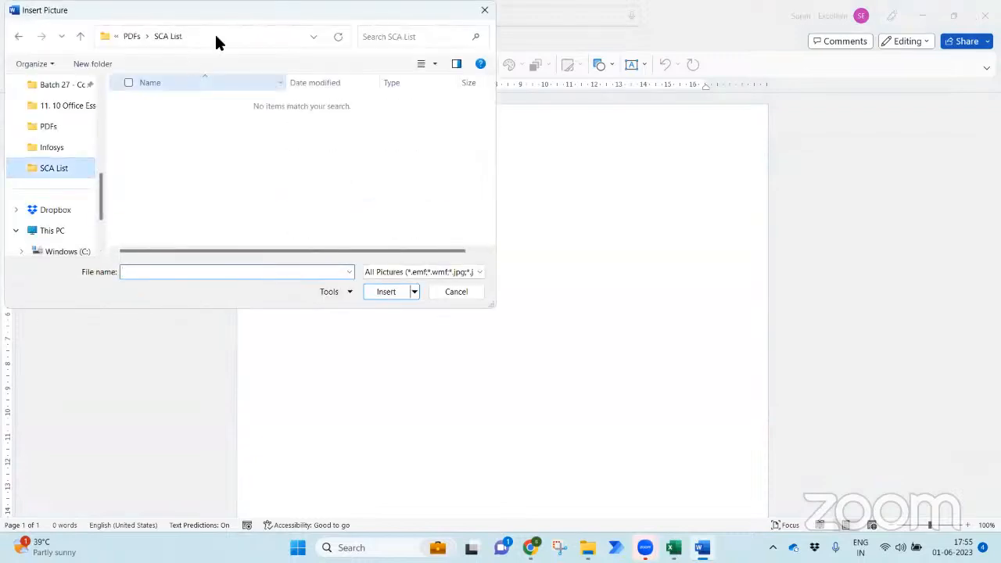
{"action": "left_click", "coordinate": [127, 35]}
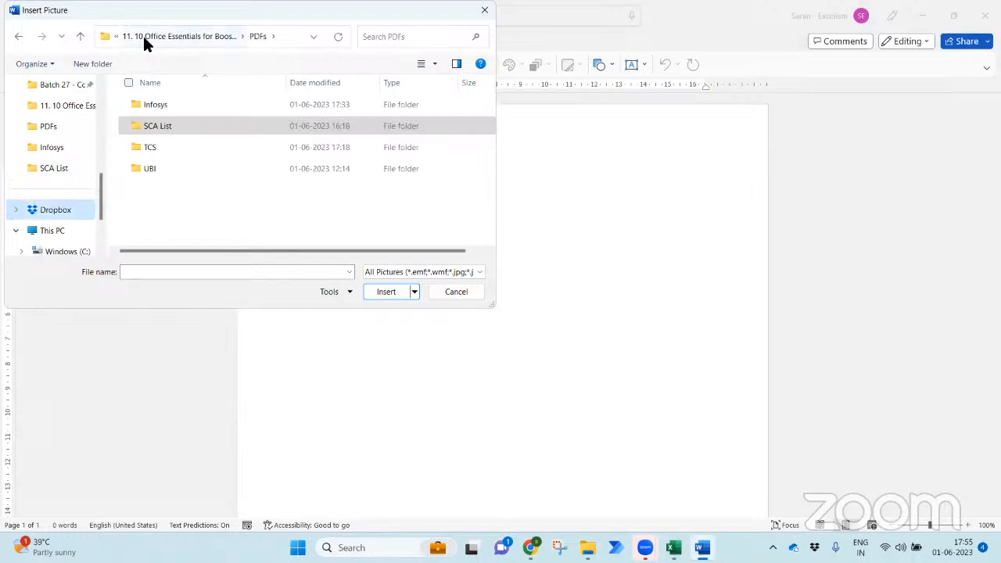
{"action": "left_click", "coordinate": [143, 36]}
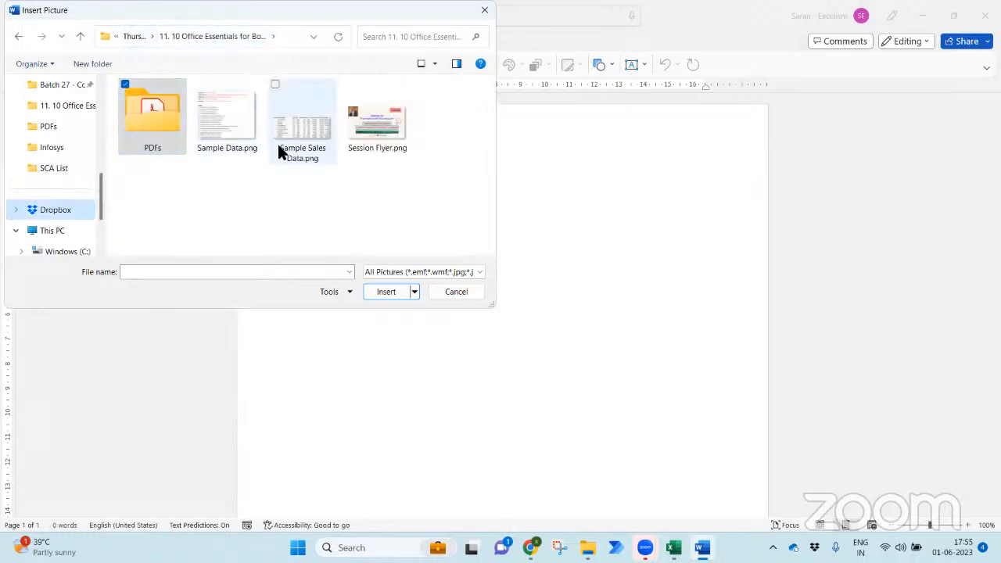
{"action": "double_click", "coordinate": [231, 131]}
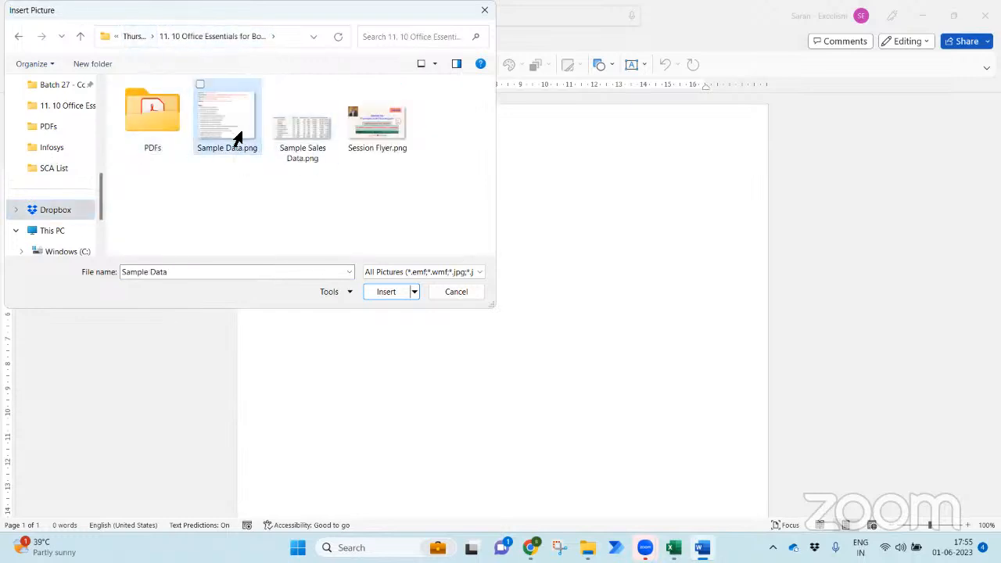
- Select the table picture and briefly view its Picture Format options
{"action": "left_click", "coordinate": [682, 382]}
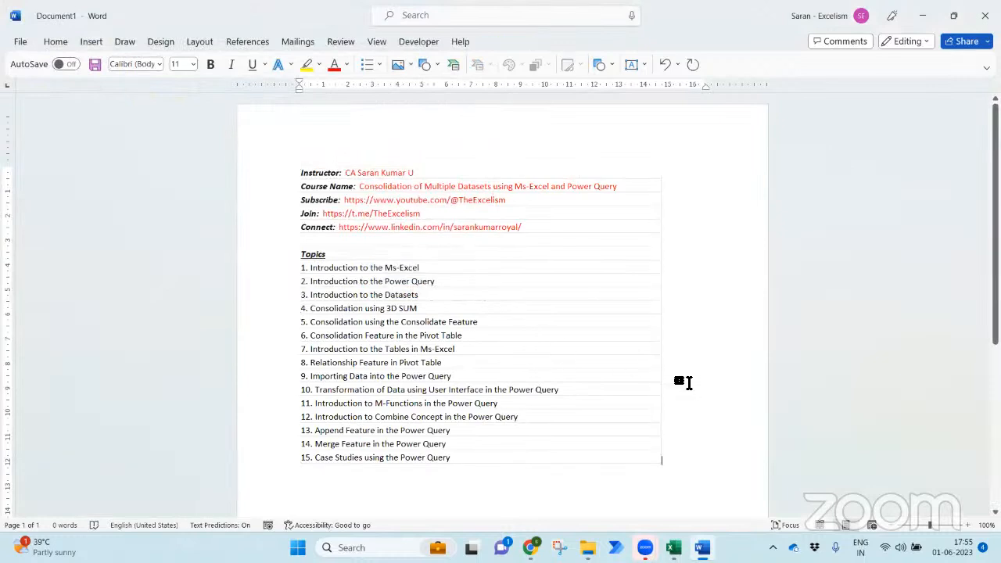
{"action": "left_click", "coordinate": [512, 308]}
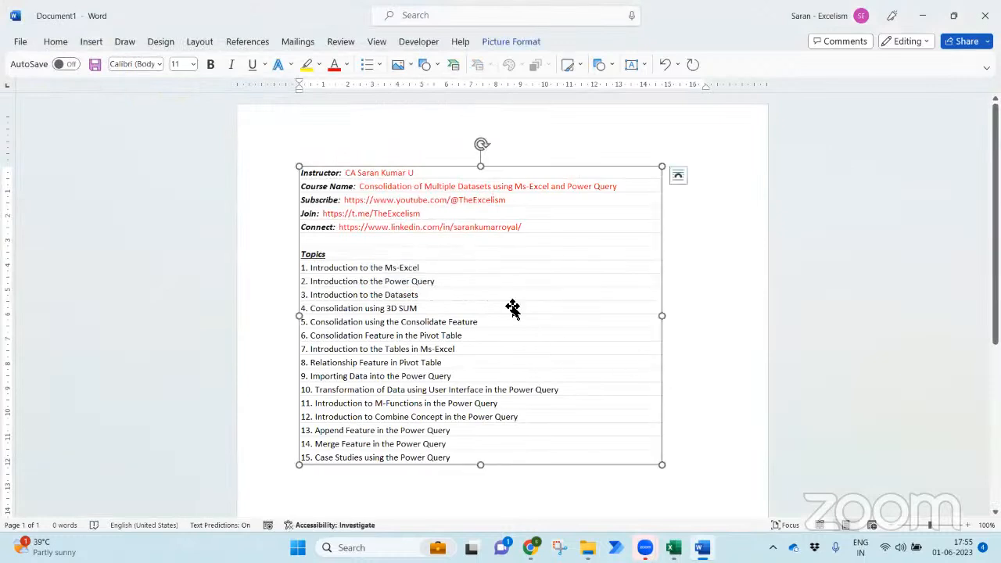
{"action": "left_click", "coordinate": [515, 41]}
{"action": "left_click", "coordinate": [716, 310]}
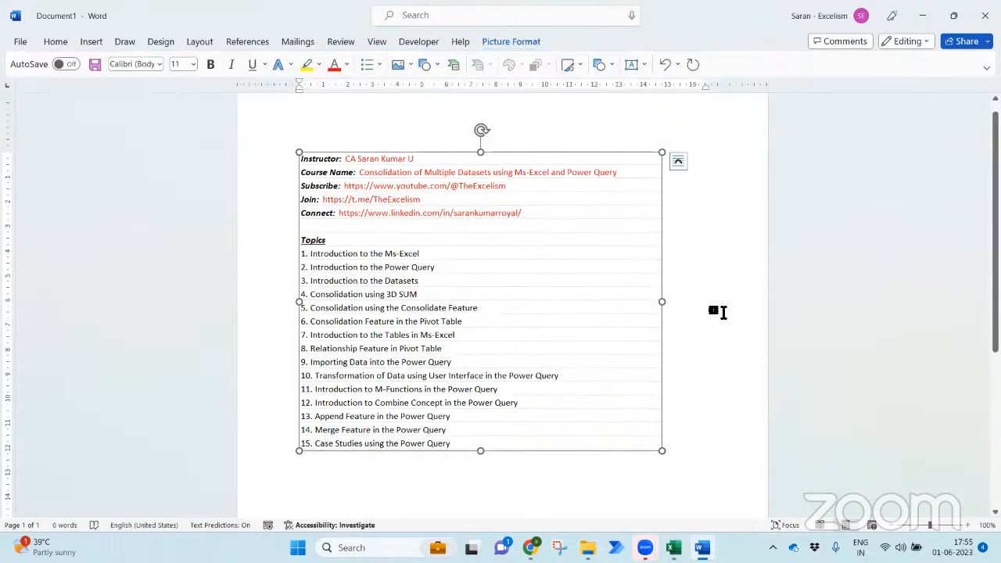
{"action": "mouse_move", "coordinate": [644, 547]}
{"action": "left_click", "coordinate": [686, 494]}
- In Save As, choose PDF as the file type and go to the 11. 10 Office Essentials folder
{"action": "key", "text": "F12"}
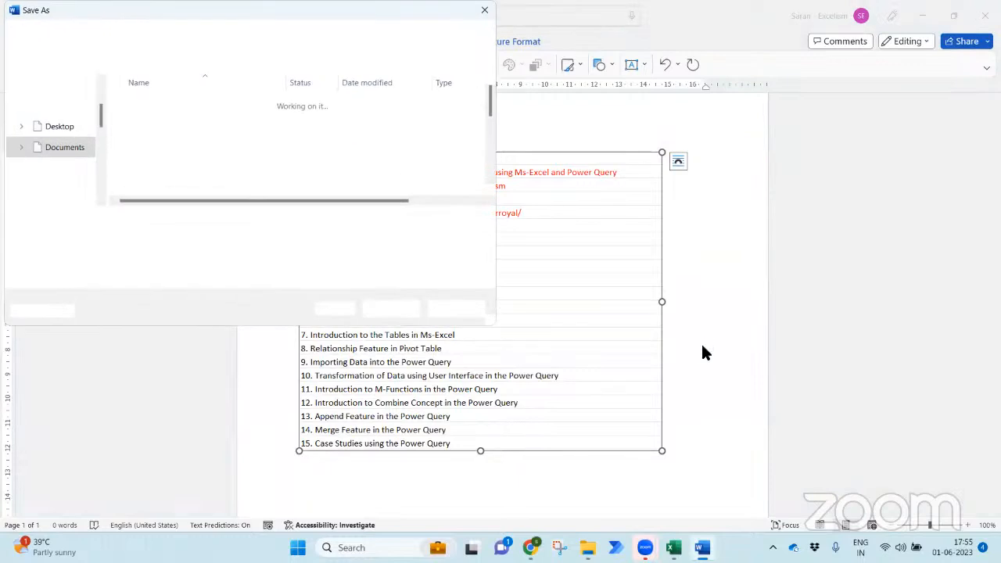
{"action": "left_click", "coordinate": [236, 237]}
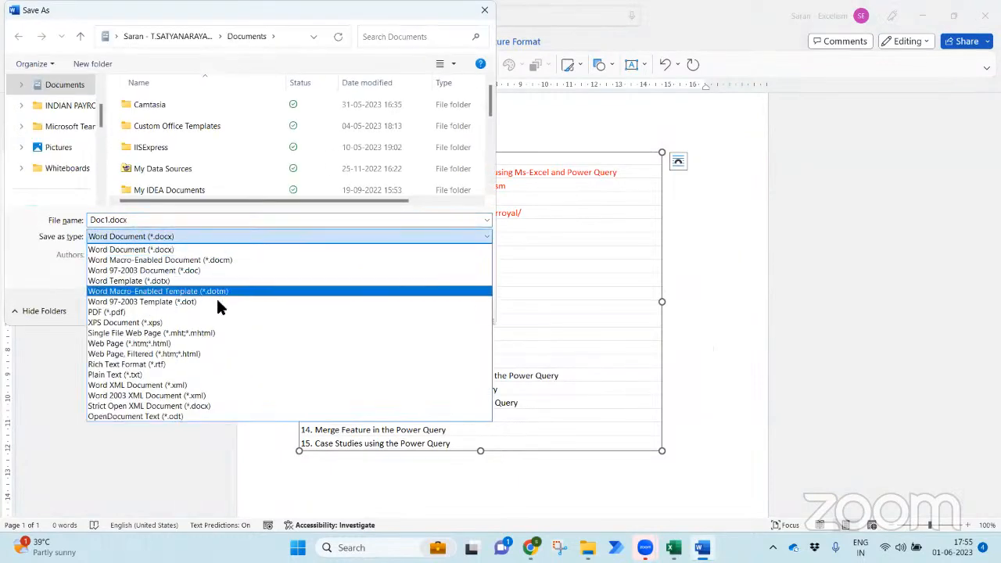
{"action": "left_click", "coordinate": [219, 315]}
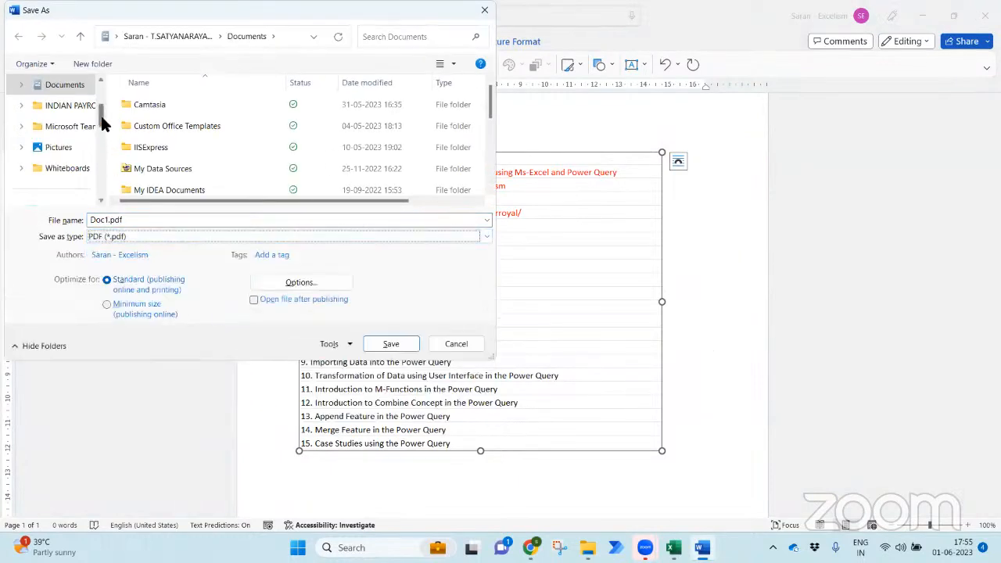
{"action": "scroll", "coordinate": [106, 139], "scroll_direction": "up", "scroll_amount": 3}
{"action": "left_click", "coordinate": [63, 147]}
{"action": "left_click", "coordinate": [152, 126]}
{"action": "double_click", "coordinate": [151, 127]}
- Name the file Sample Data and save it as a PDF
{"action": "left_click", "coordinate": [193, 222]}
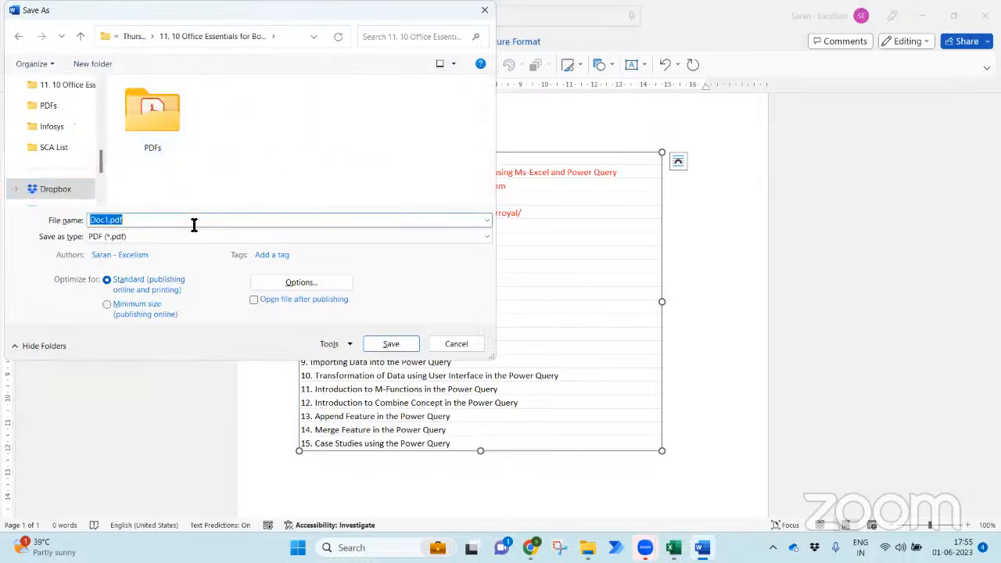
{"action": "left_click_drag", "start_coordinate": [261, 27], "coordinate": [283, 40]}
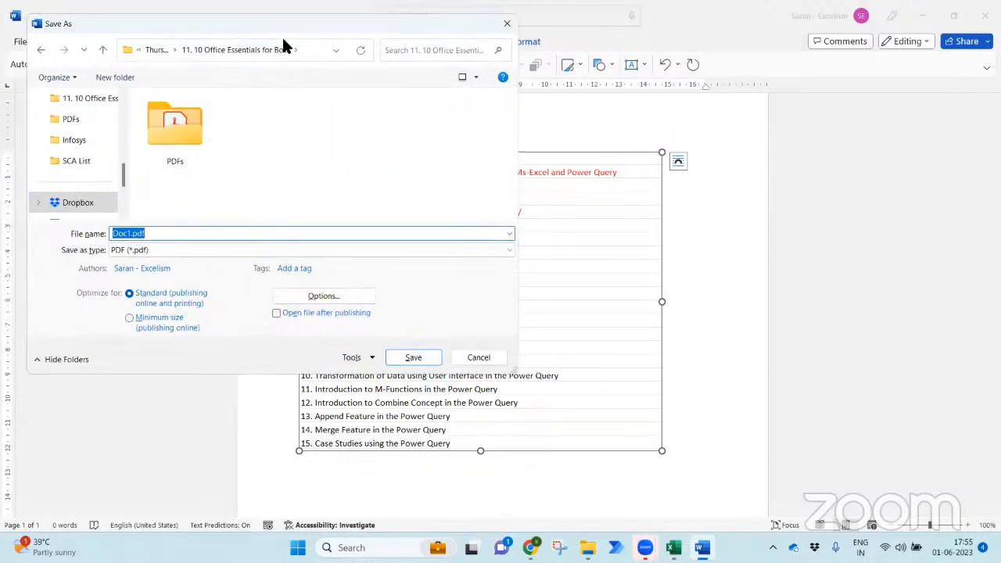
{"action": "left_click_drag", "start_coordinate": [209, 24], "coordinate": [582, 79]}
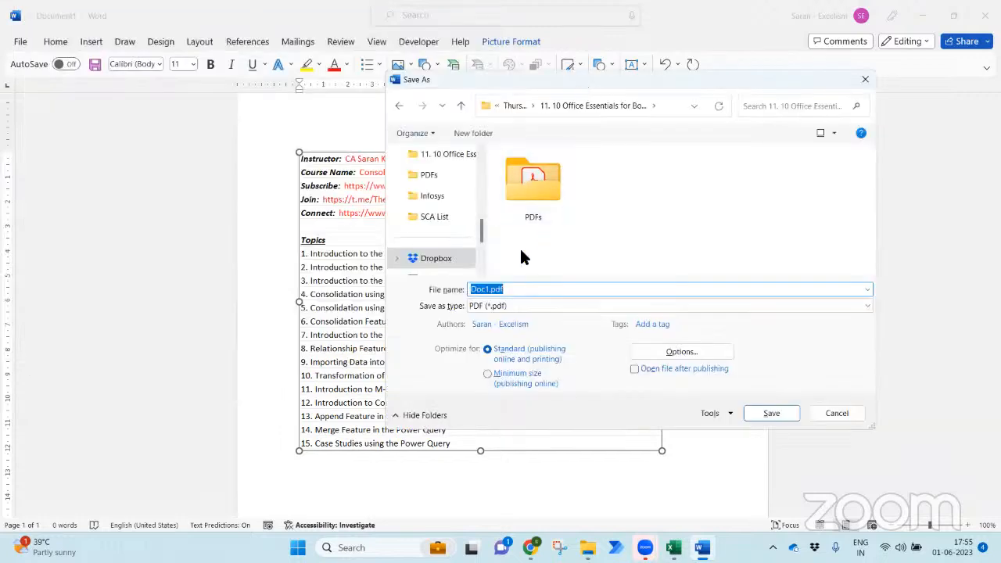
{"action": "type", "text": "Sample Data"}
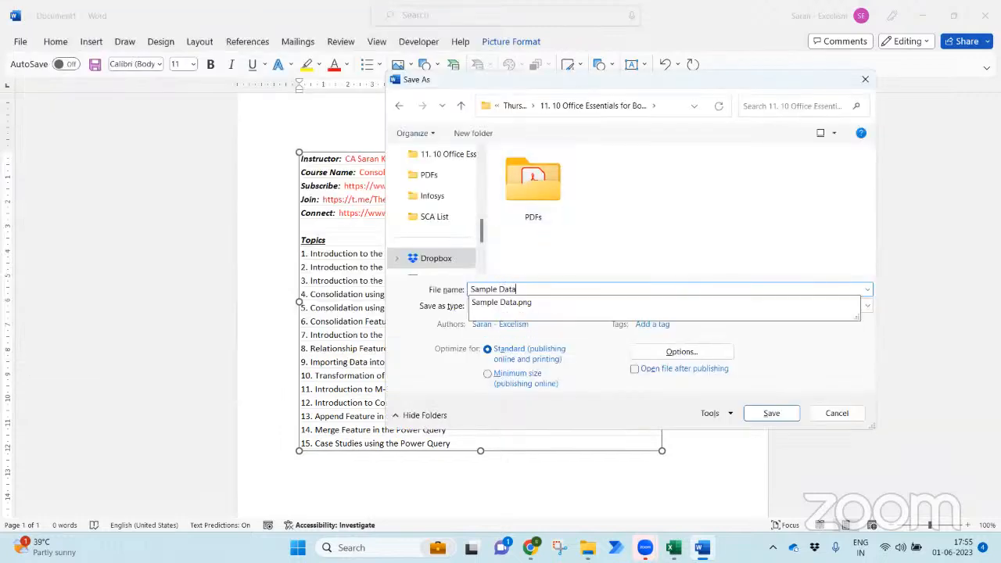
{"action": "left_click", "coordinate": [646, 218]}
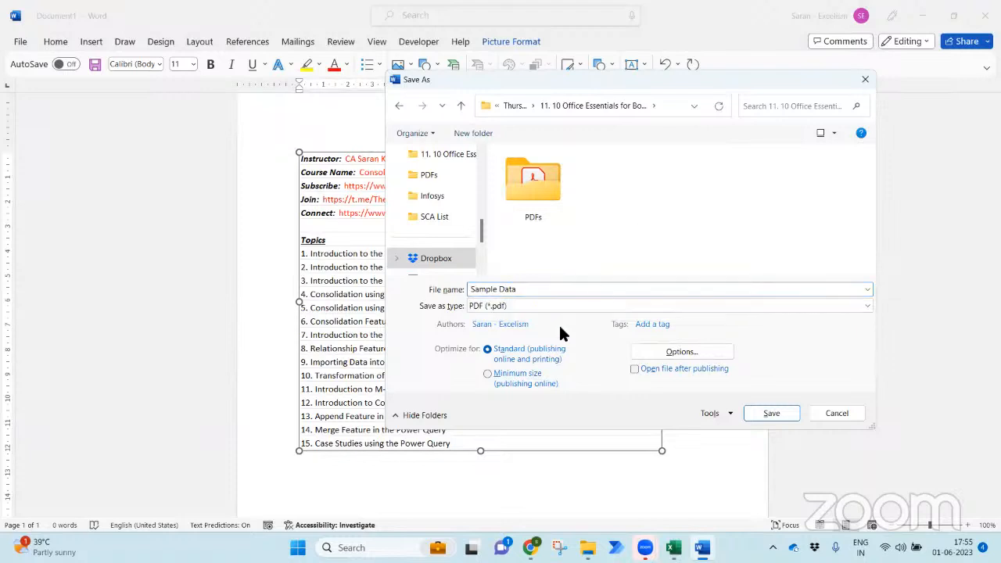
{"action": "left_click", "coordinate": [771, 412]}
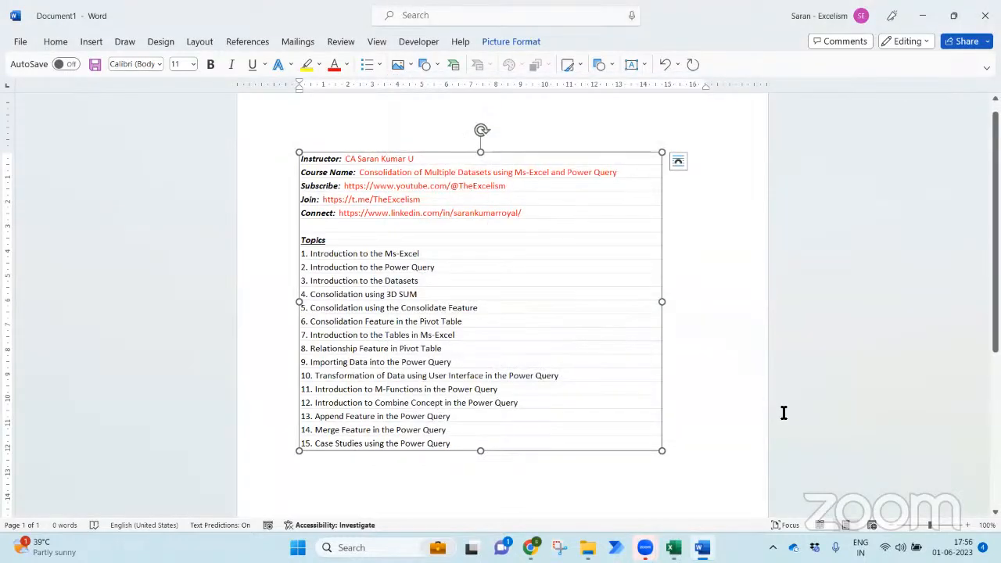
{"action": "left_click", "coordinate": [742, 362]}
- Close Word without saving, confirm Sample Data.pdf's table selects as one image, then return to Excel
{"action": "left_click", "coordinate": [985, 16]}
{"action": "left_click", "coordinate": [539, 344]}
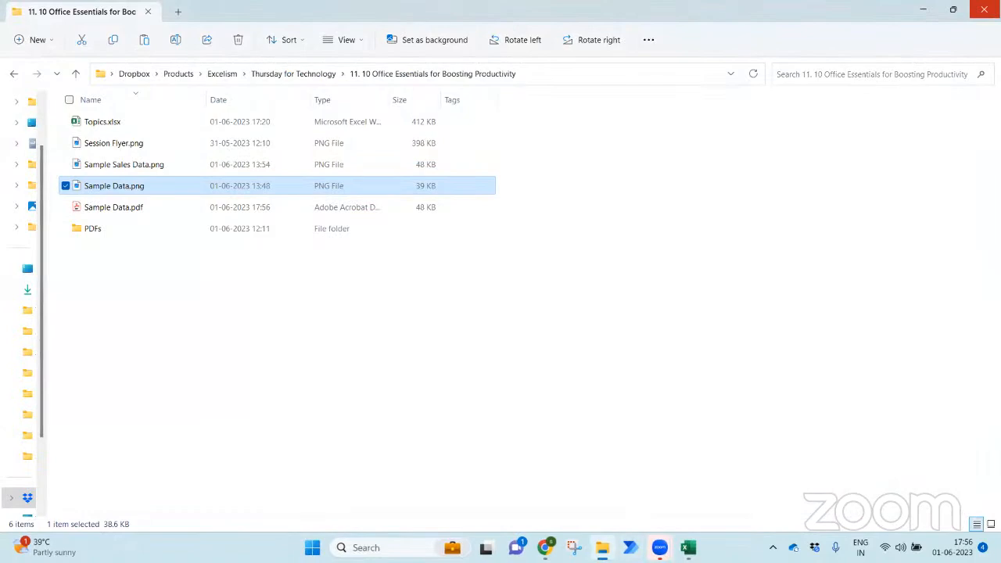
{"action": "key", "text": "alt+Tab"}
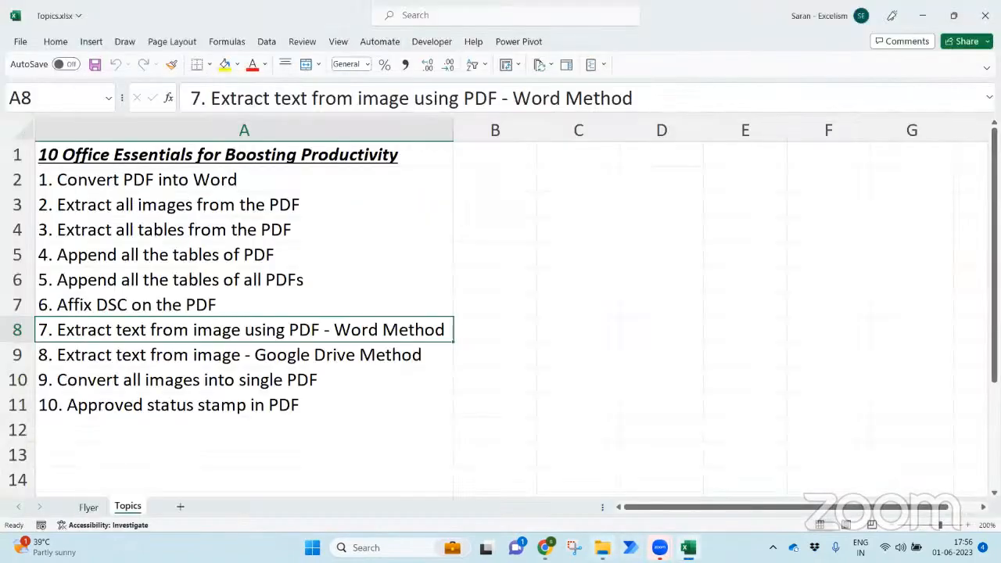
{"action": "key", "text": "alt+Tab"}
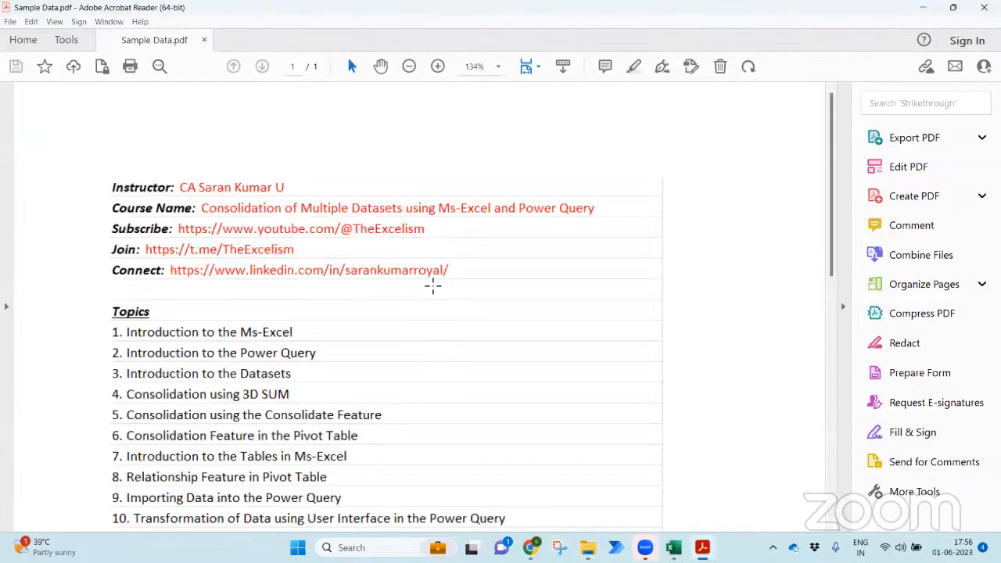
{"action": "left_click", "coordinate": [433, 286]}
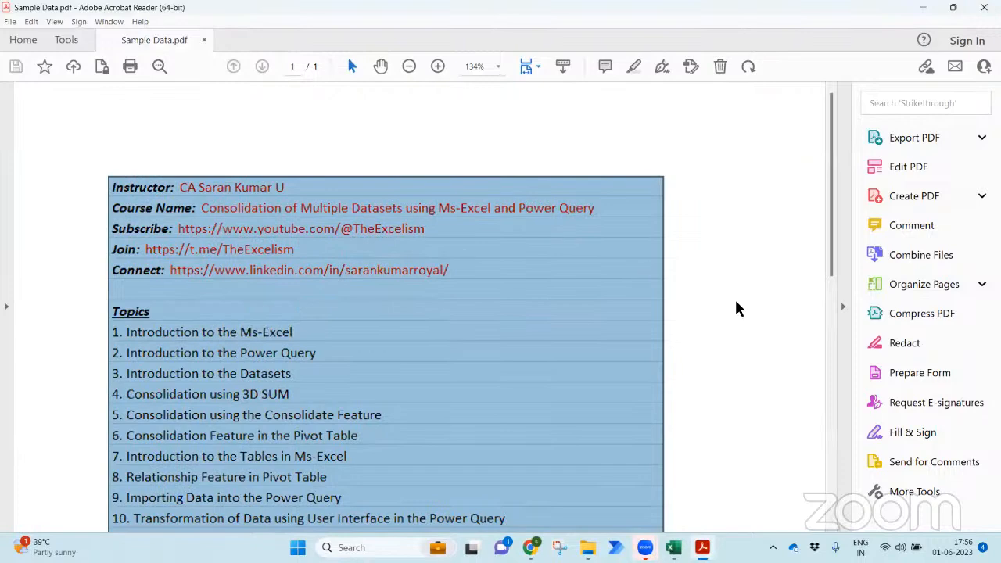
{"action": "left_click", "coordinate": [737, 309]}
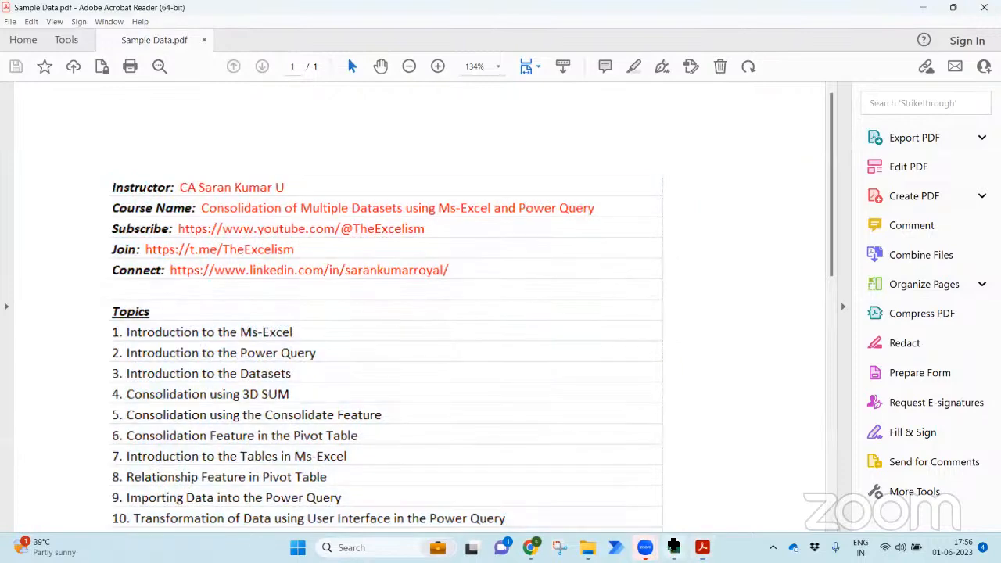
{"action": "left_click", "coordinate": [673, 545]}
- In a new workbook, import Sample Data.pdf through Get Data > From File > From PDF
{"action": "key", "text": "ctrl+n"}
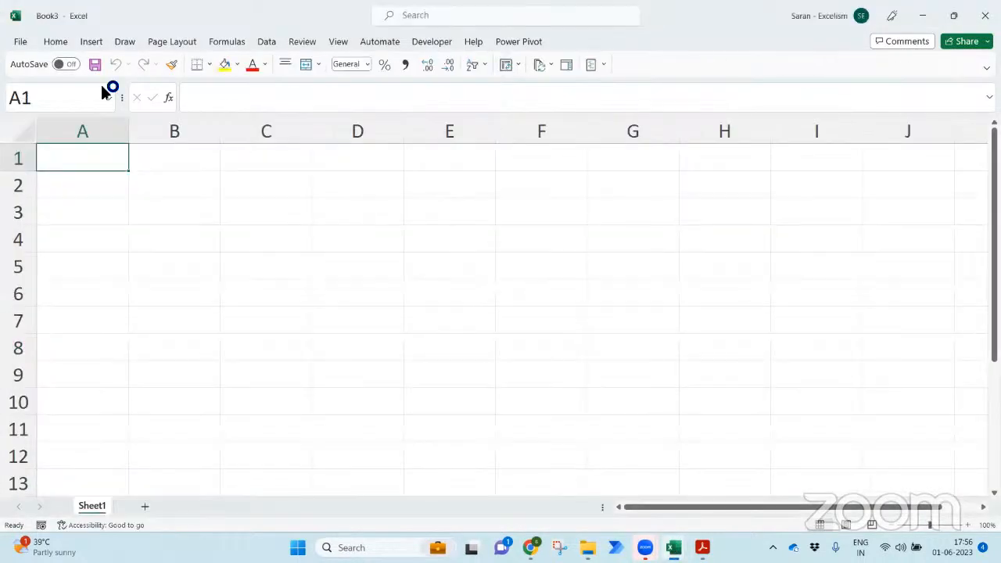
{"action": "left_click", "coordinate": [265, 42]}
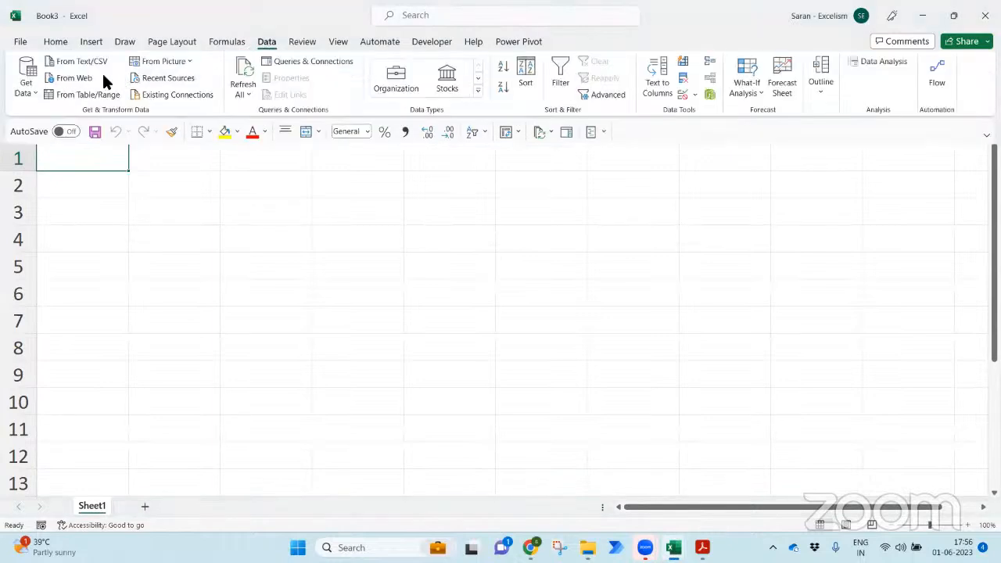
{"action": "left_click", "coordinate": [25, 82]}
{"action": "mouse_move", "coordinate": [74, 113]}
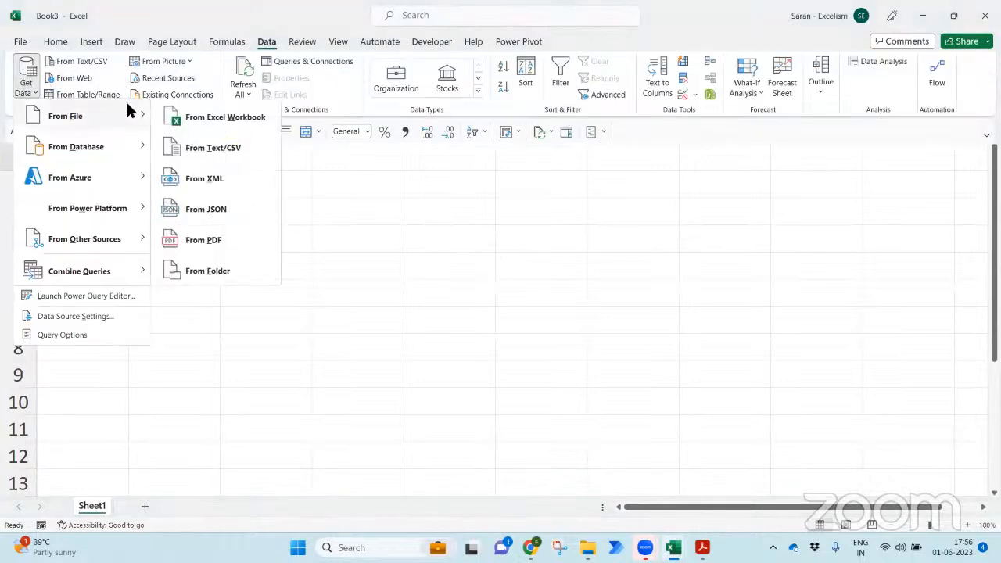
{"action": "left_click", "coordinate": [239, 240]}
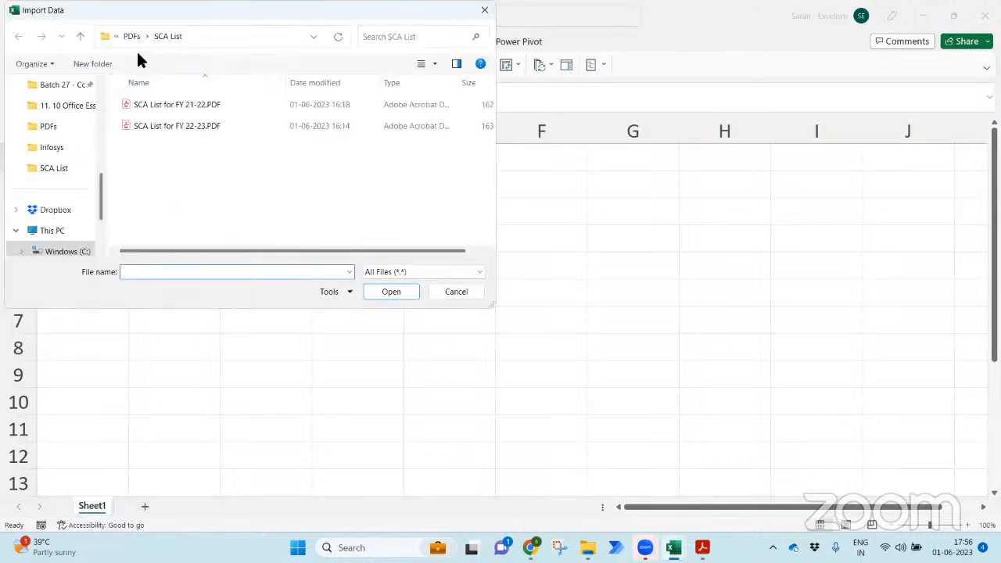
{"action": "left_click", "coordinate": [131, 38]}
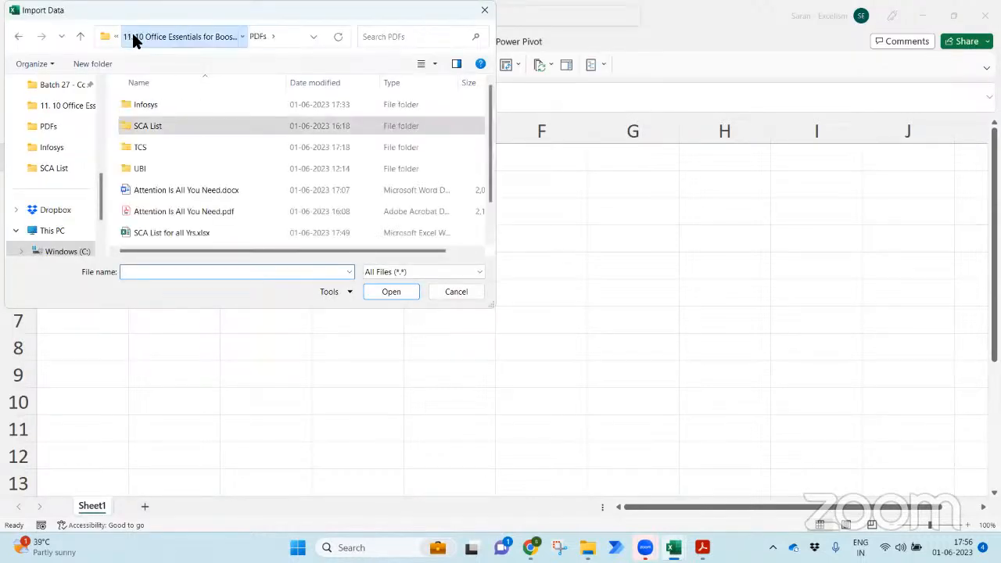
{"action": "left_click", "coordinate": [131, 38]}
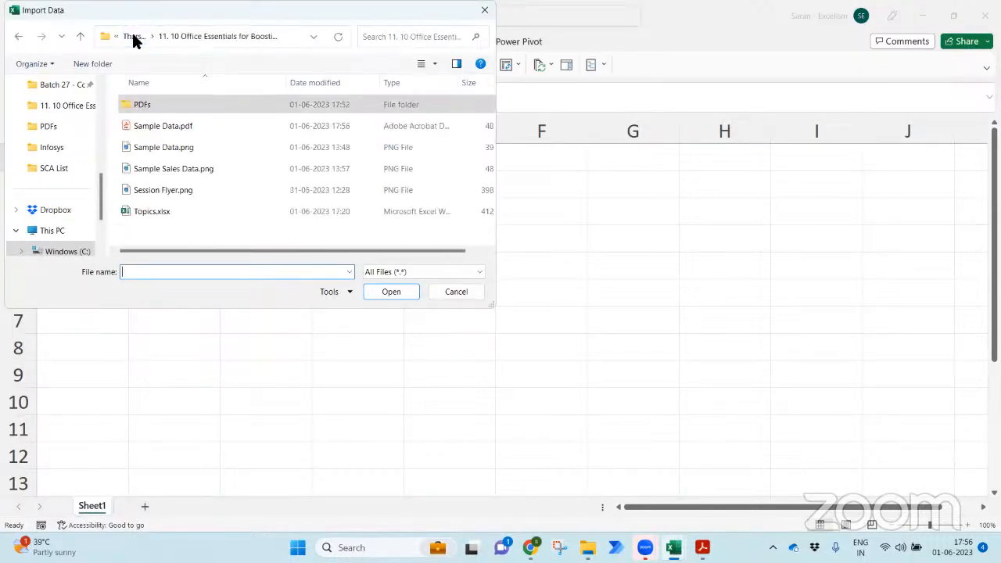
{"action": "left_click", "coordinate": [178, 125]}
{"action": "double_click", "coordinate": [178, 124]}
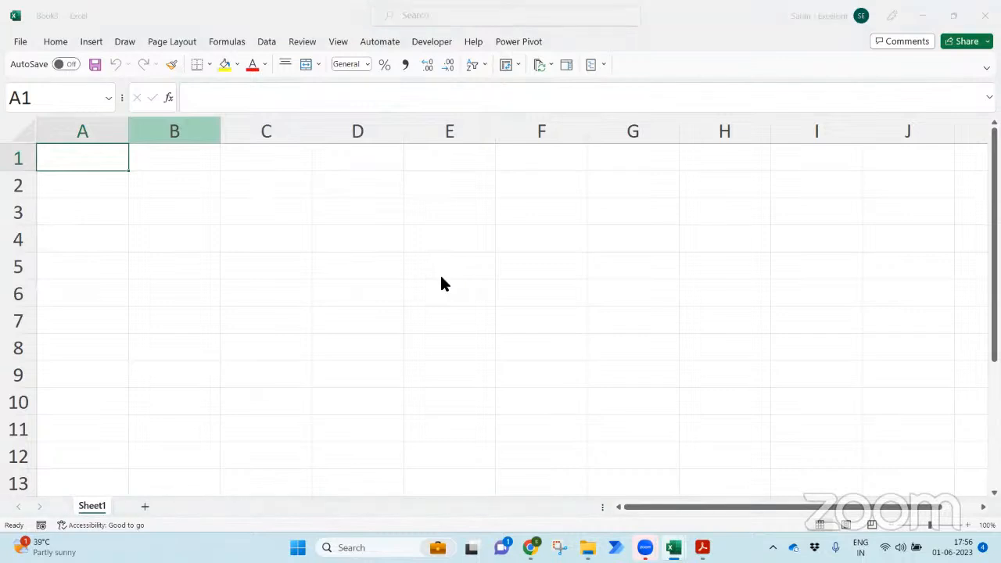
- Preview Page001's empty table, cancel the import and close the blank workbook
{"action": "left_click", "coordinate": [280, 165]}
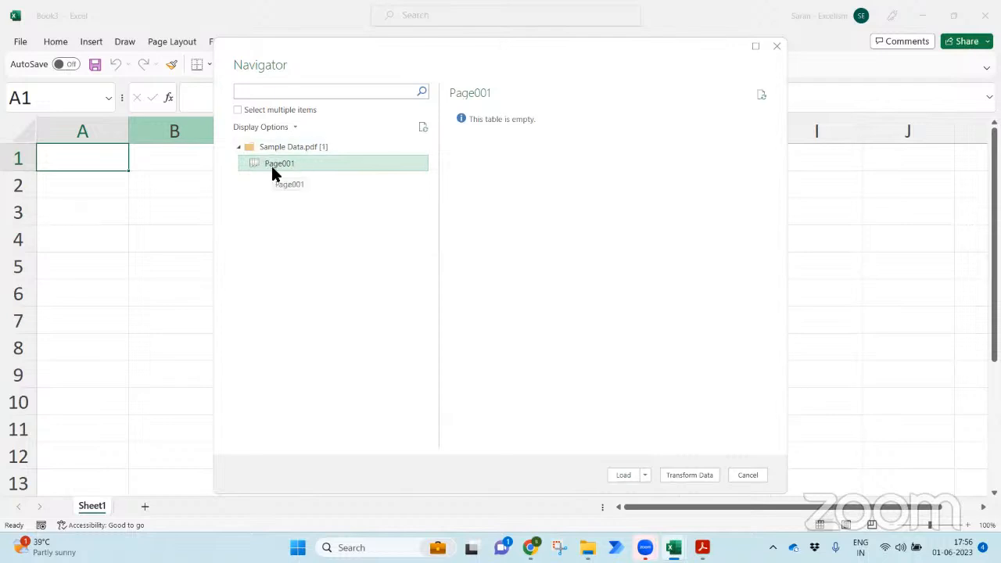
{"action": "key", "text": "Escape"}
{"action": "left_click", "coordinate": [653, 352]}
{"action": "key", "text": "ctrl+w"}
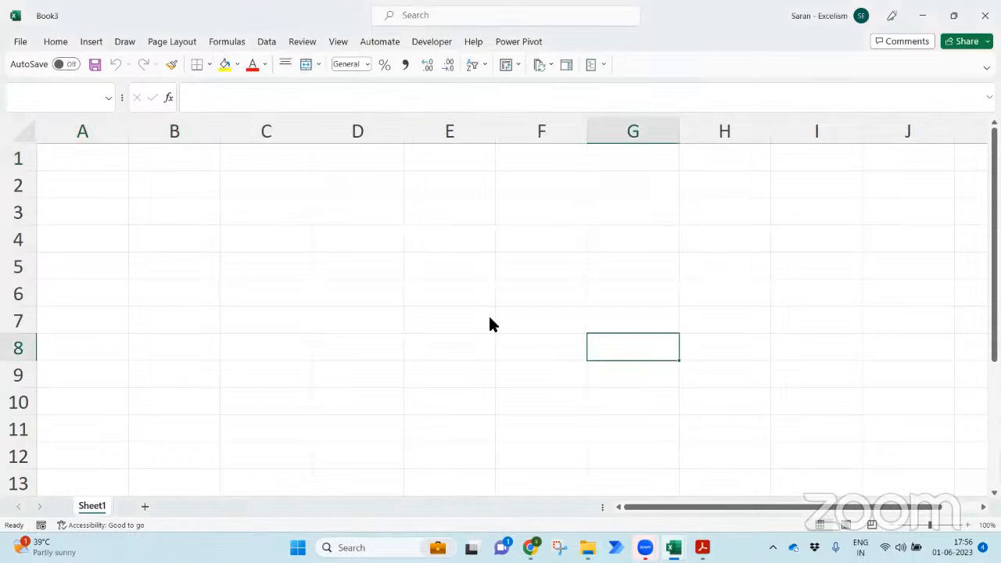
- Discard the blank workbook unsaved and launch Word with a new blank document
{"action": "left_click", "coordinate": [553, 343]}
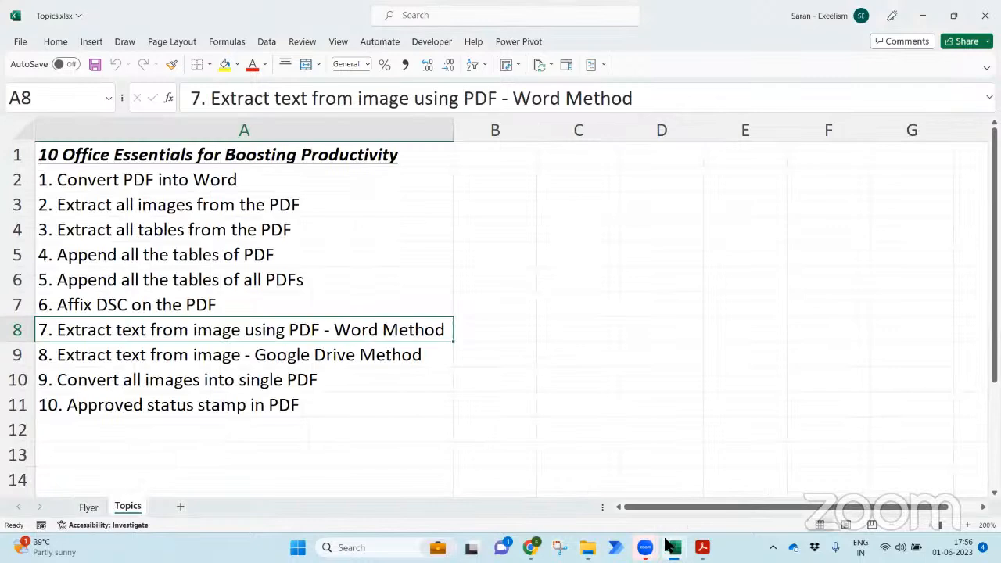
{"action": "left_click", "coordinate": [644, 412]}
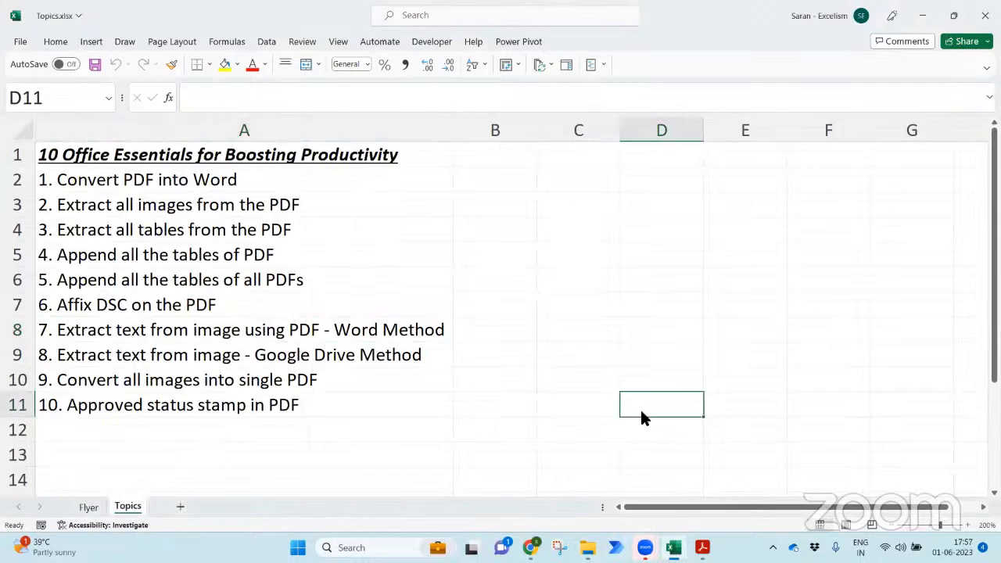
{"action": "key", "text": "super"}
{"action": "type", "text": "word"}
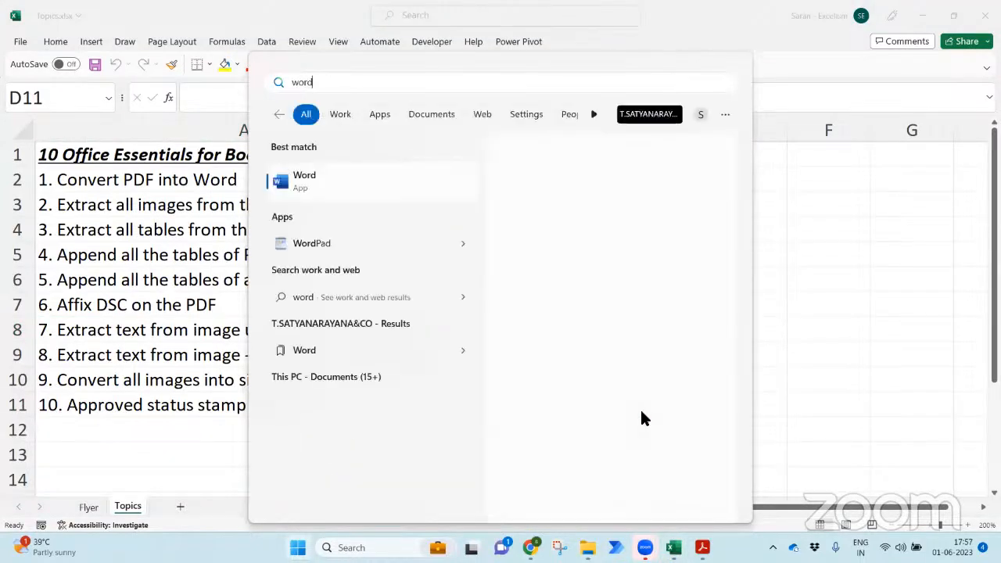
{"action": "key", "text": "Return"}
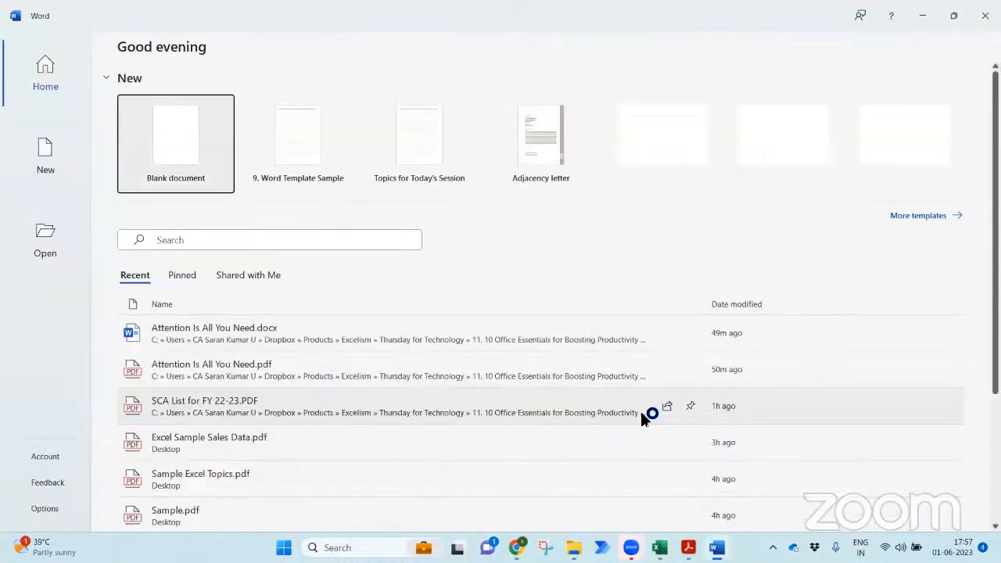
{"action": "left_click", "coordinate": [202, 165]}
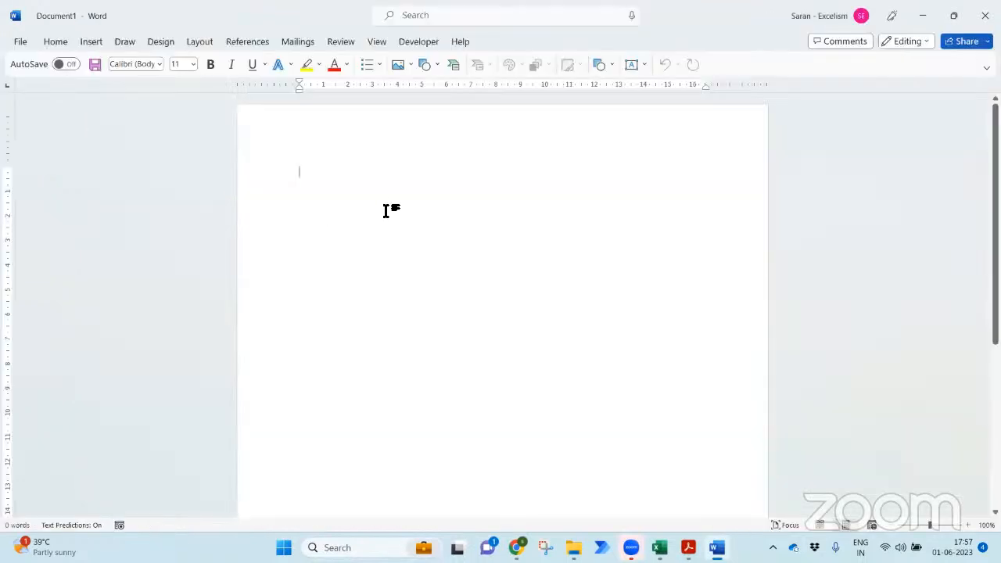
- Open Sample Data.pdf from the Office Essentials course folder in Word
{"action": "key", "text": "ctrl+o"}
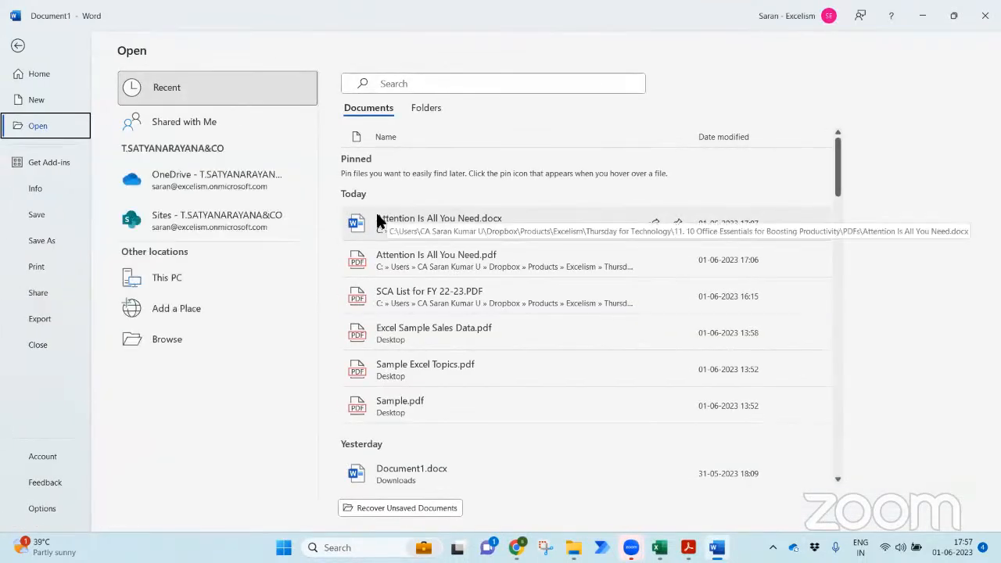
{"action": "left_click", "coordinate": [215, 338]}
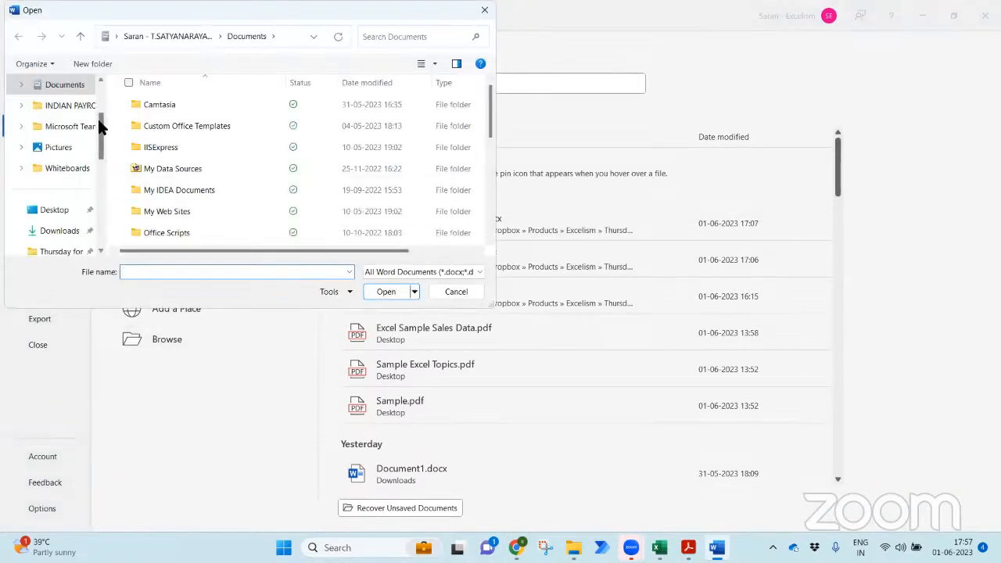
{"action": "left_click_drag", "start_coordinate": [97, 116], "coordinate": [104, 174]}
{"action": "left_click", "coordinate": [86, 157]}
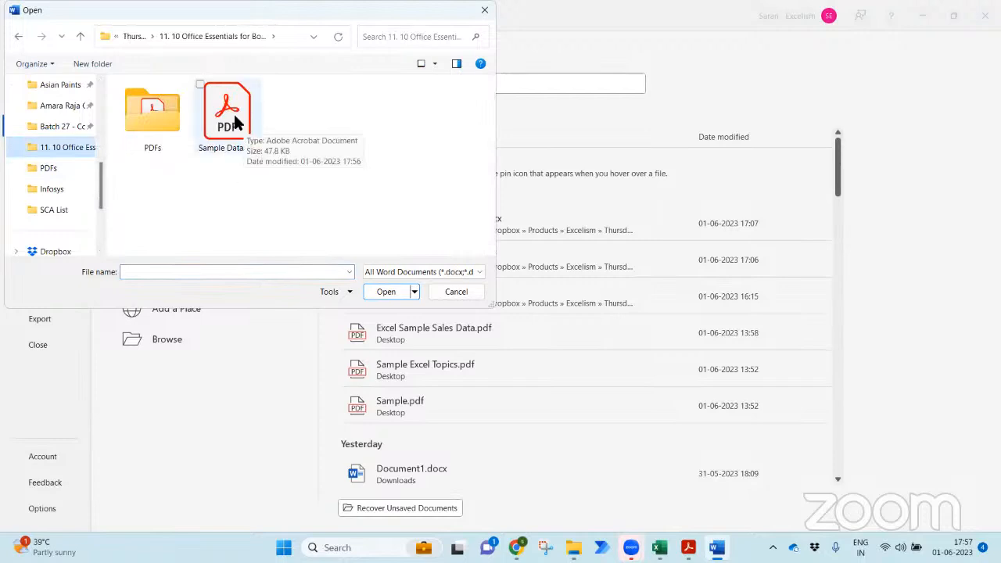
{"action": "double_click", "coordinate": [235, 121]}
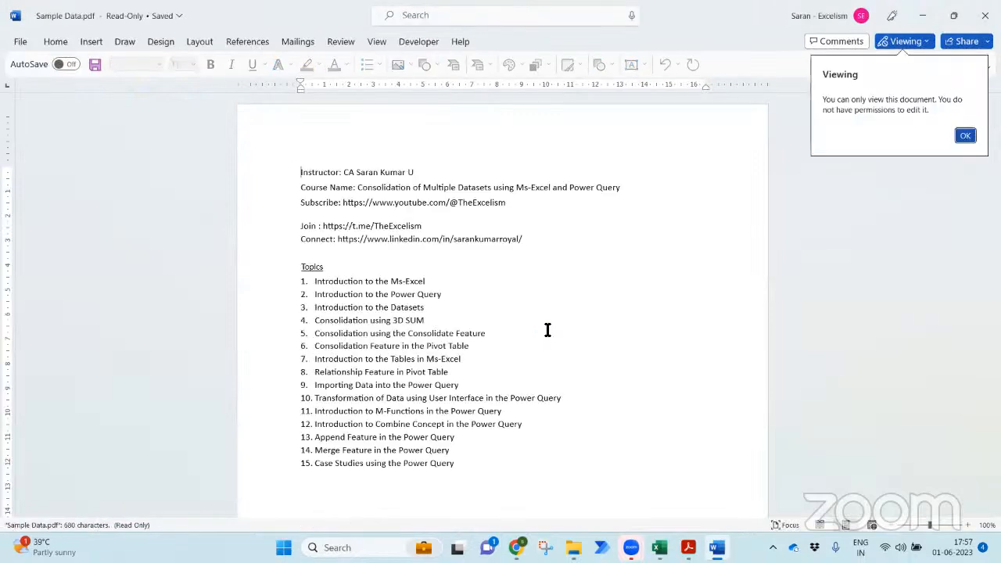
- Copy the converted course text and test-paste it into A1 of a new workbook, discarding it unsaved
{"action": "left_click", "coordinate": [506, 443]}
{"action": "left_click_drag", "start_coordinate": [500, 465], "coordinate": [292, 162]}
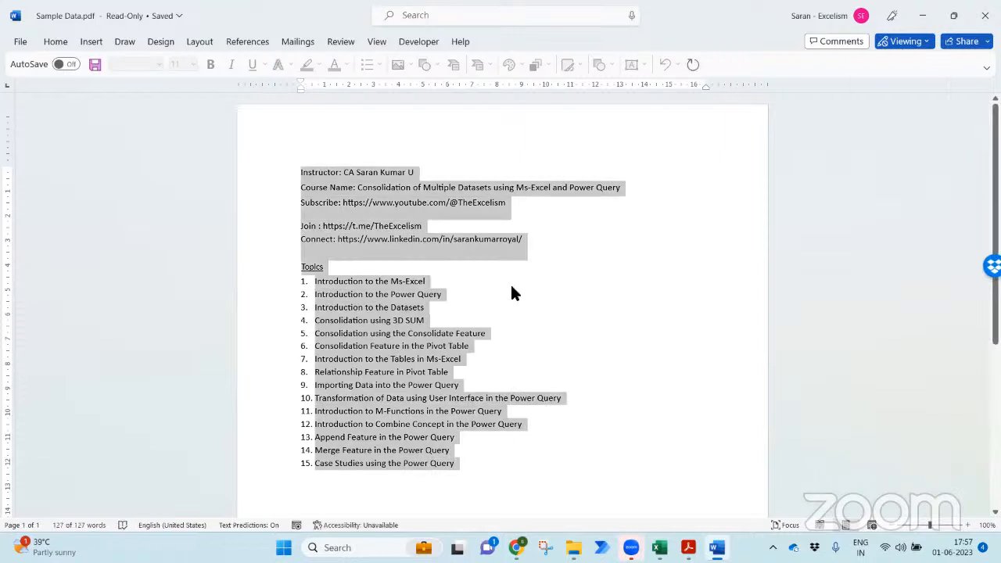
{"action": "left_click", "coordinate": [659, 547]}
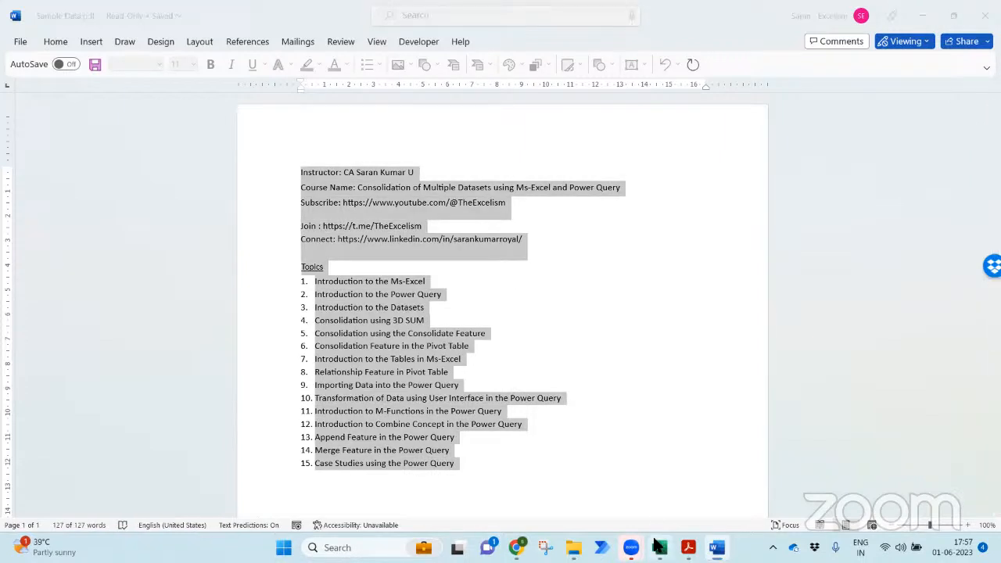
{"action": "left_click", "coordinate": [583, 330]}
{"action": "key", "text": "ctrl+n"}
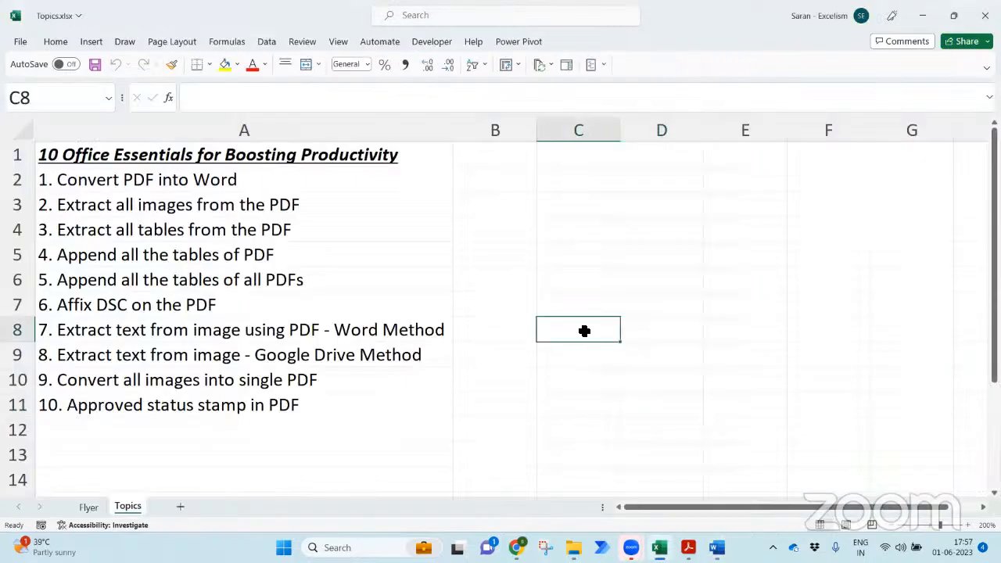
{"action": "key", "text": "ctrl+v"}
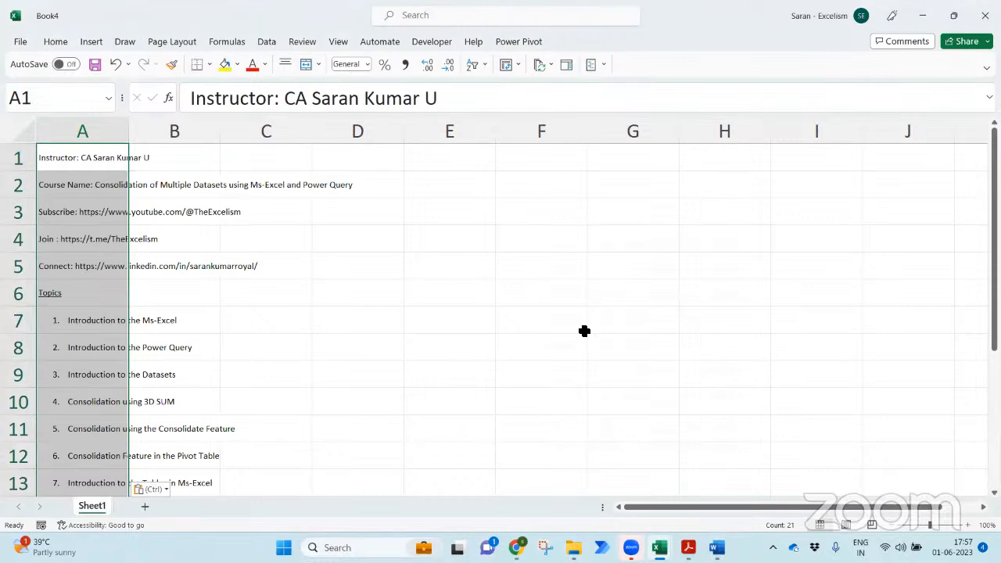
{"action": "key", "text": "ctrl+w"}
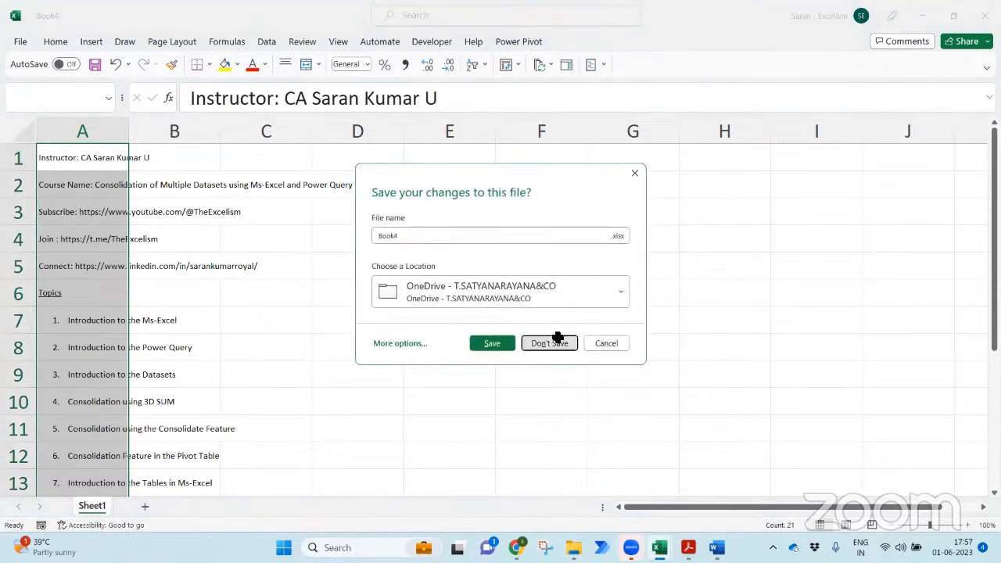
{"action": "left_click", "coordinate": [556, 341]}
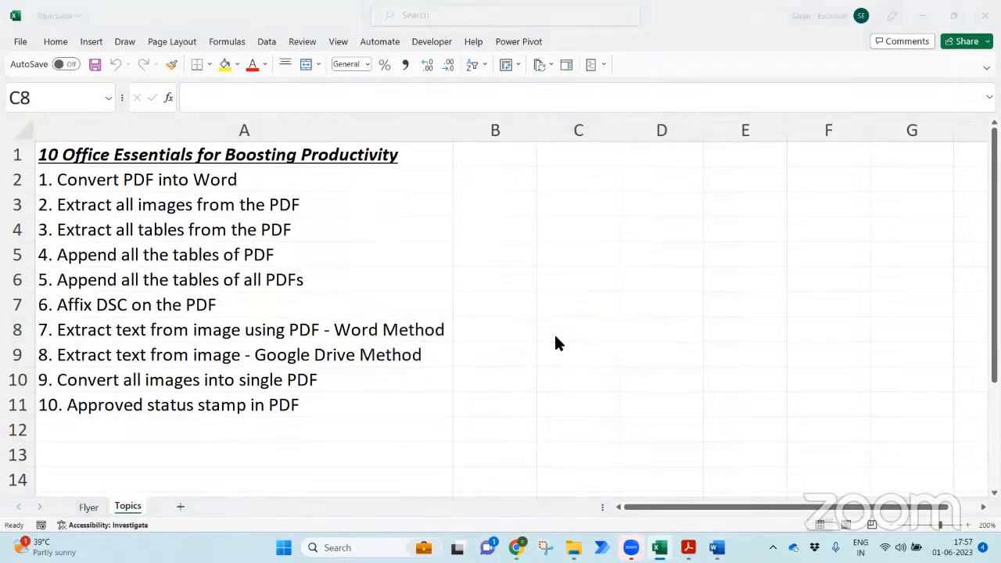
{"action": "key", "text": "alt+Tab"}
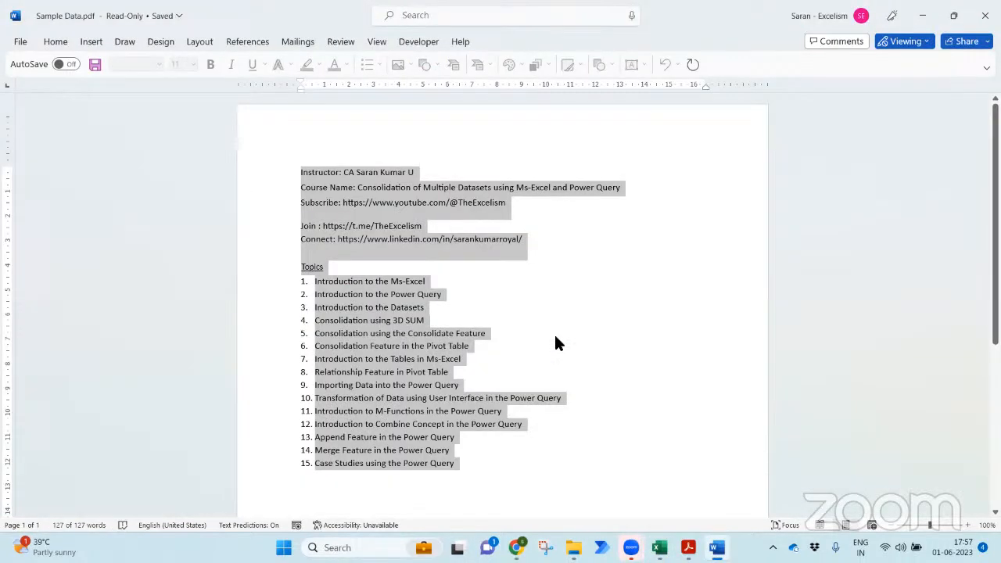
- Switch the converted document from Viewing to editing mode
{"action": "left_click", "coordinate": [554, 338]}
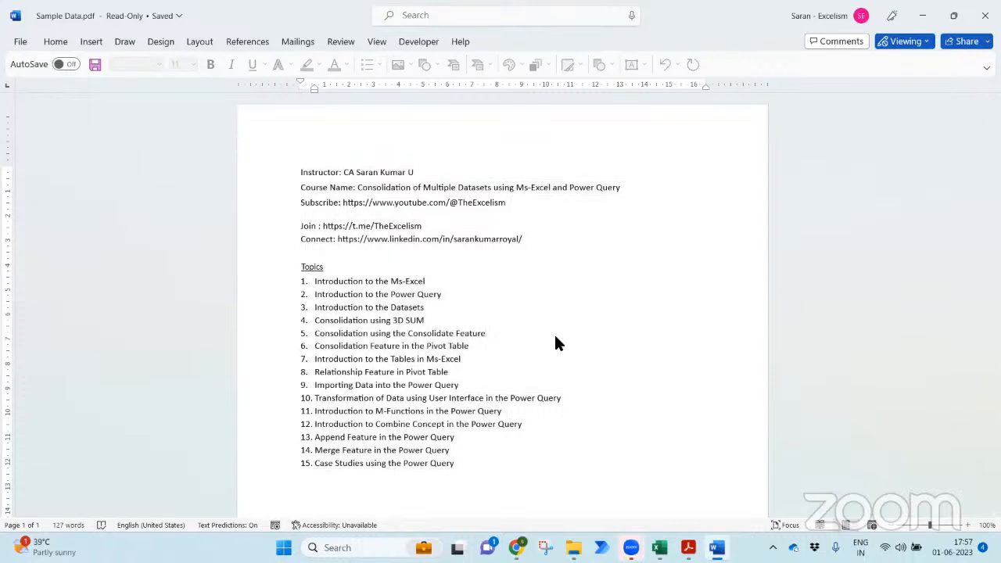
{"action": "left_click", "coordinate": [924, 45]}
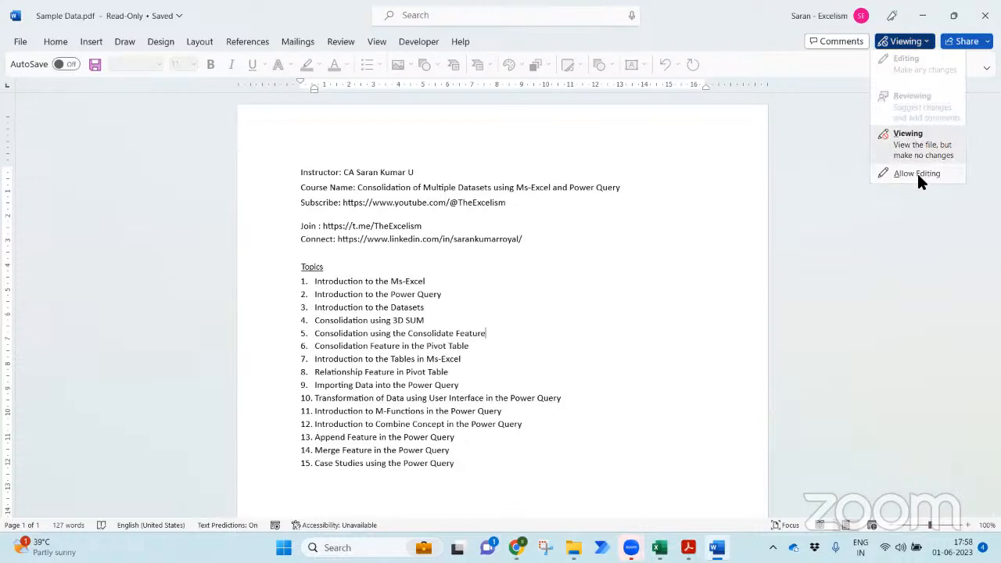
{"action": "left_click", "coordinate": [603, 238]}
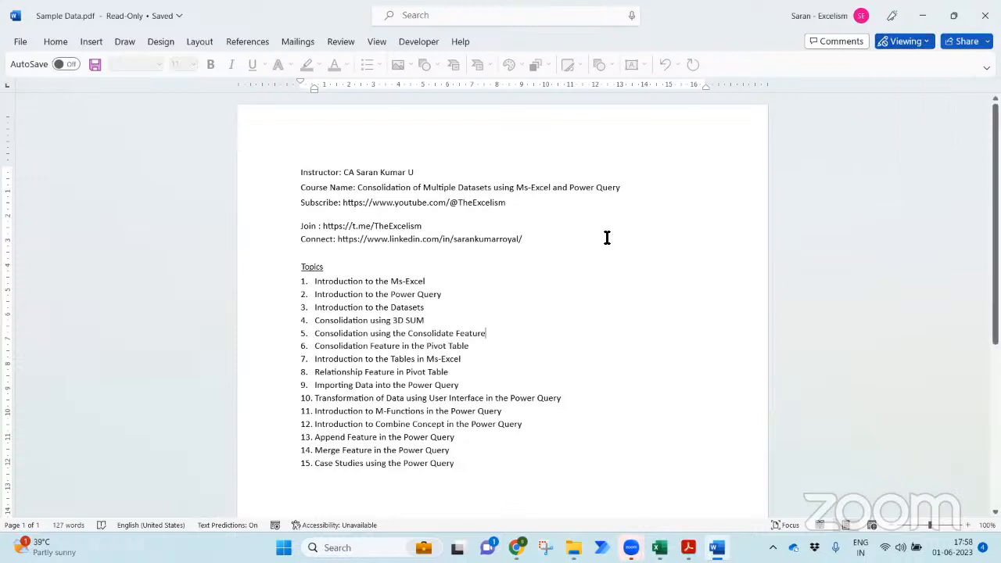
{"action": "left_click", "coordinate": [921, 42]}
{"action": "left_click", "coordinate": [926, 170]}
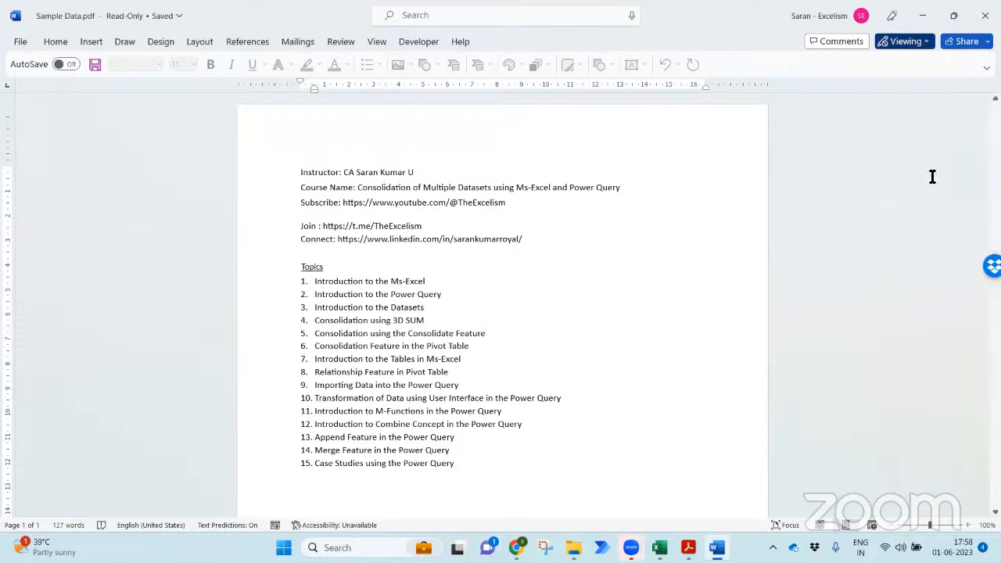
{"action": "left_click", "coordinate": [587, 213]}
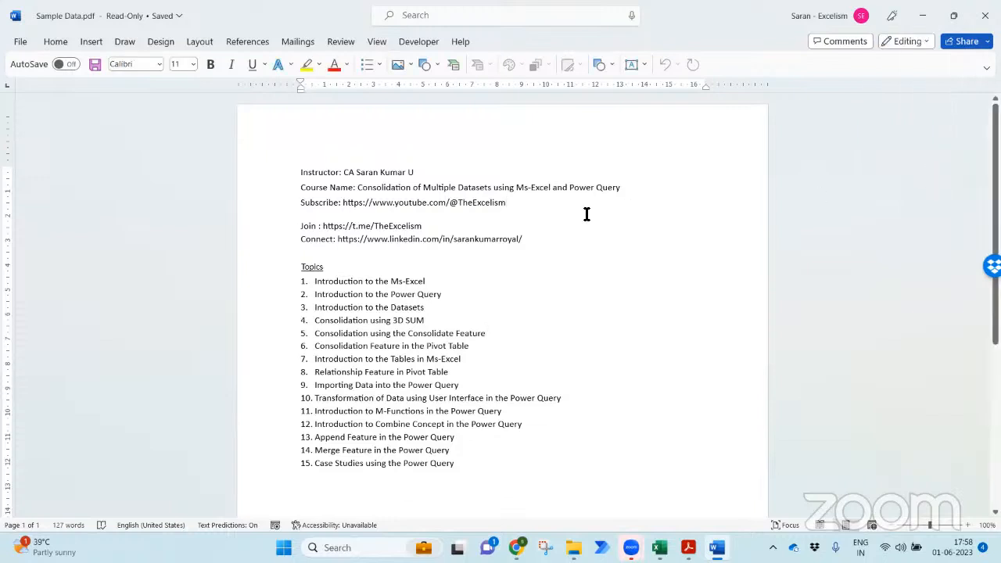
- Save the document as Sample Data.docx and close Word
{"action": "key", "text": "F12"}
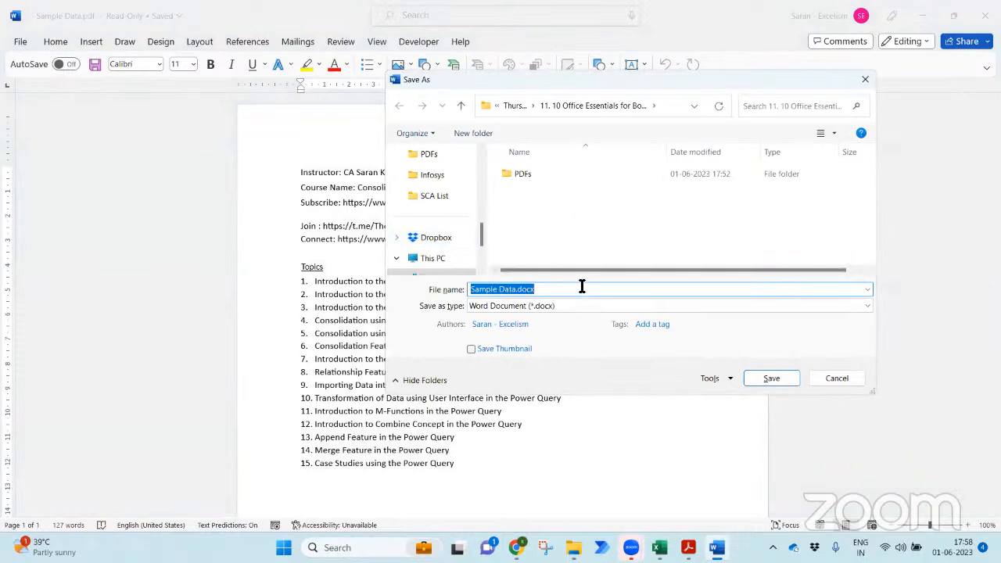
{"action": "left_click", "coordinate": [771, 378]}
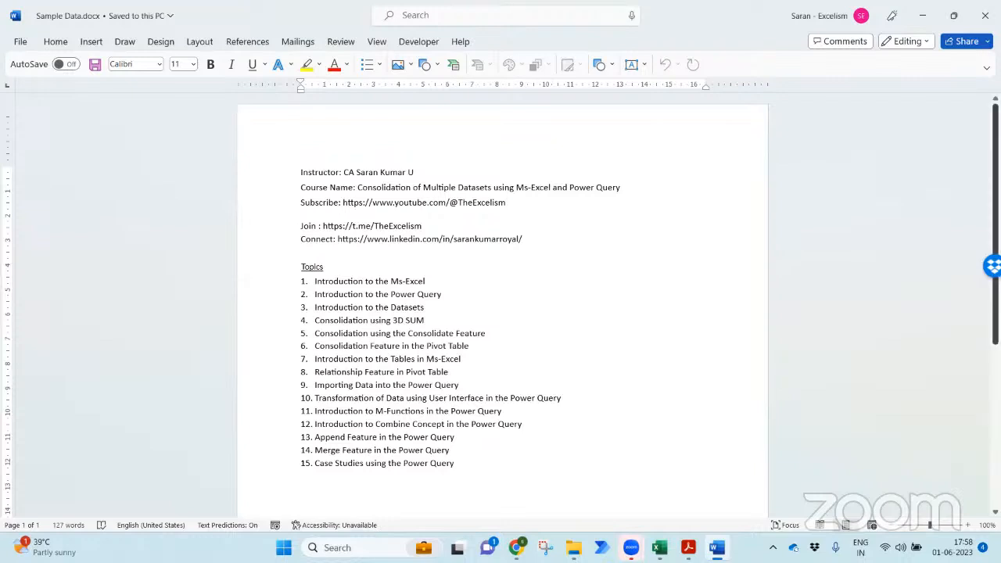
{"action": "left_click", "coordinate": [984, 15]}
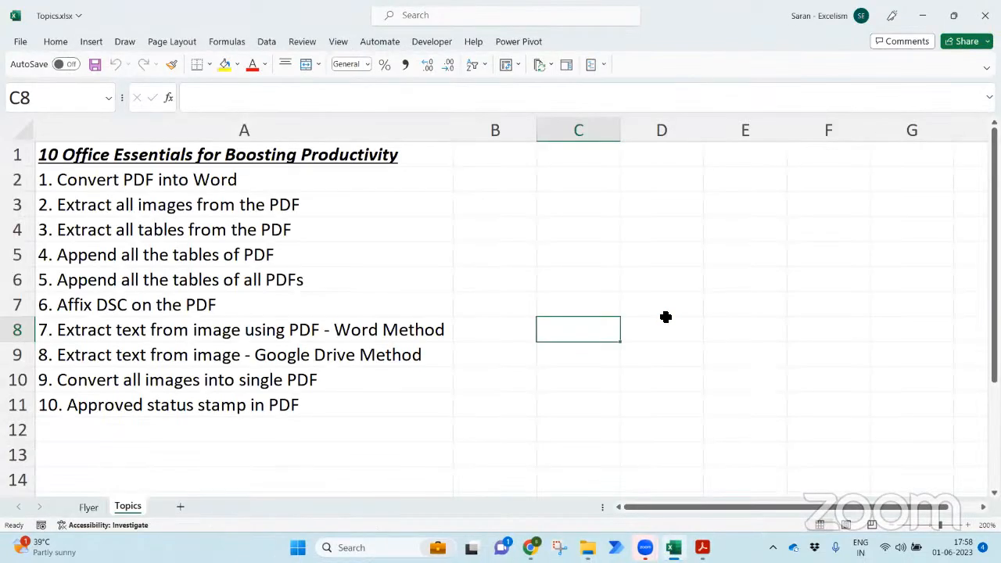
- Preview Sample Data.png and Sample Sales Data.png in Photos, then close File Explorer
{"action": "mouse_move", "coordinate": [670, 543]}
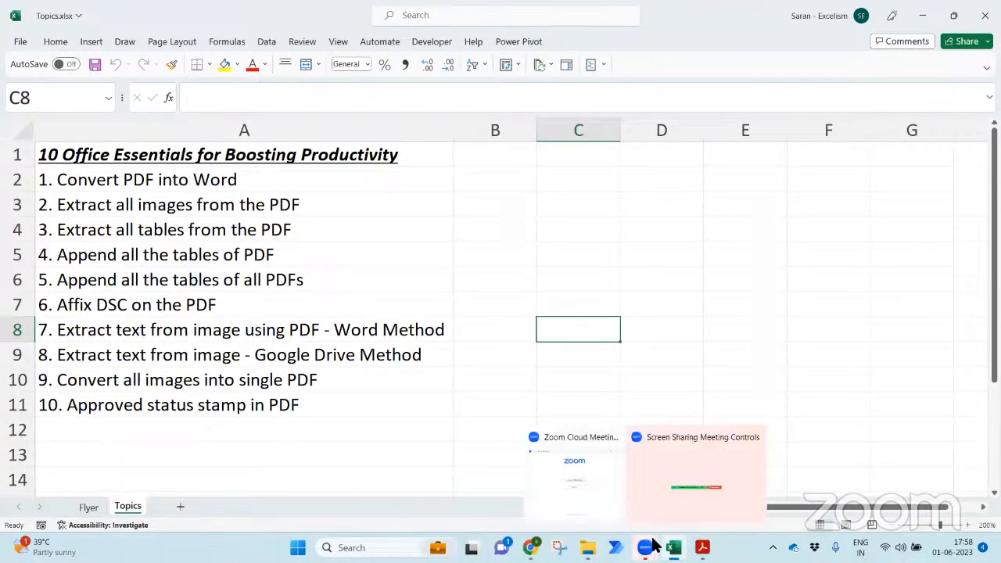
{"action": "left_click", "coordinate": [487, 212]}
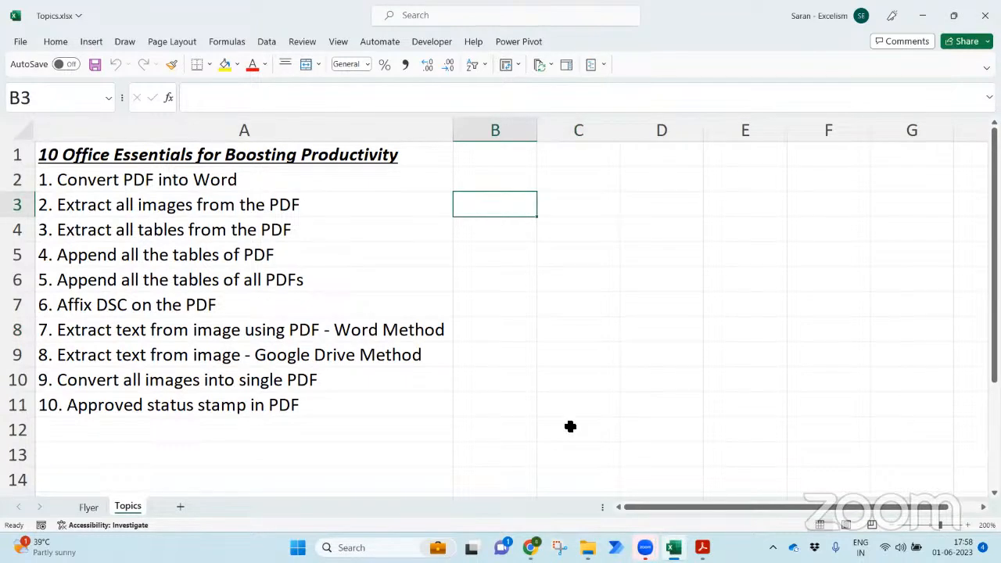
{"action": "key", "text": "alt+Tab"}
{"action": "key", "text": "alt+Tab"}
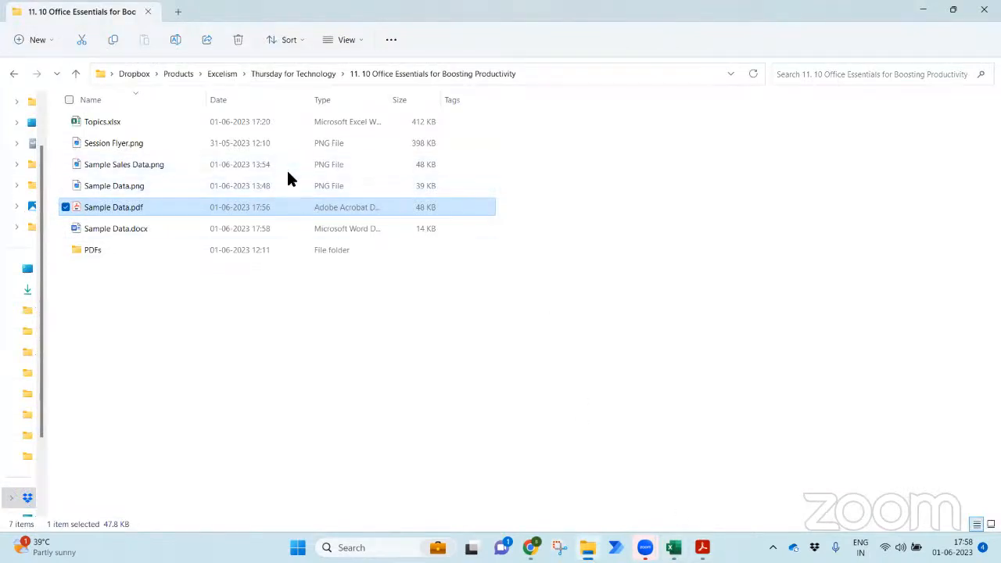
{"action": "left_click", "coordinate": [311, 185]}
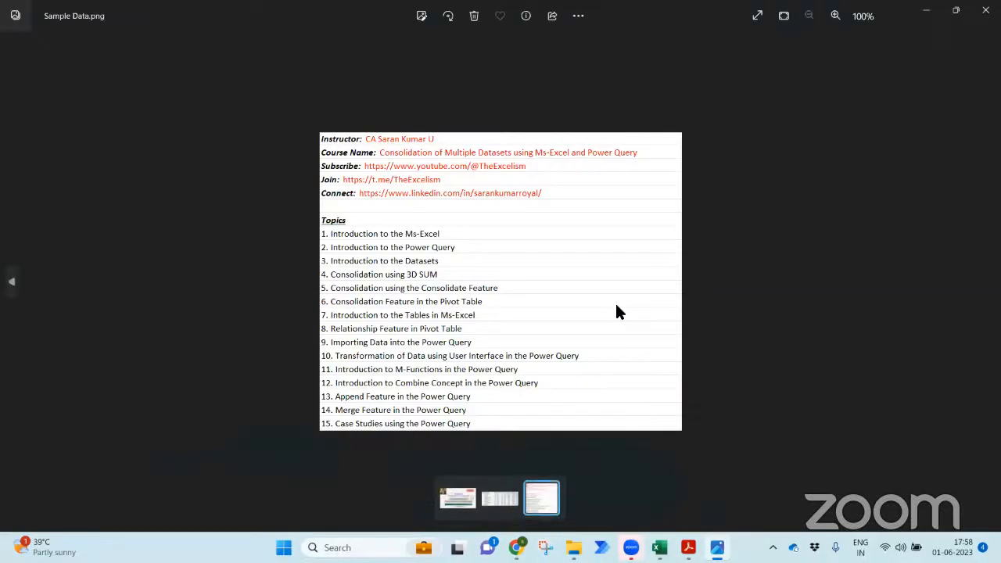
{"action": "left_click", "coordinate": [985, 11]}
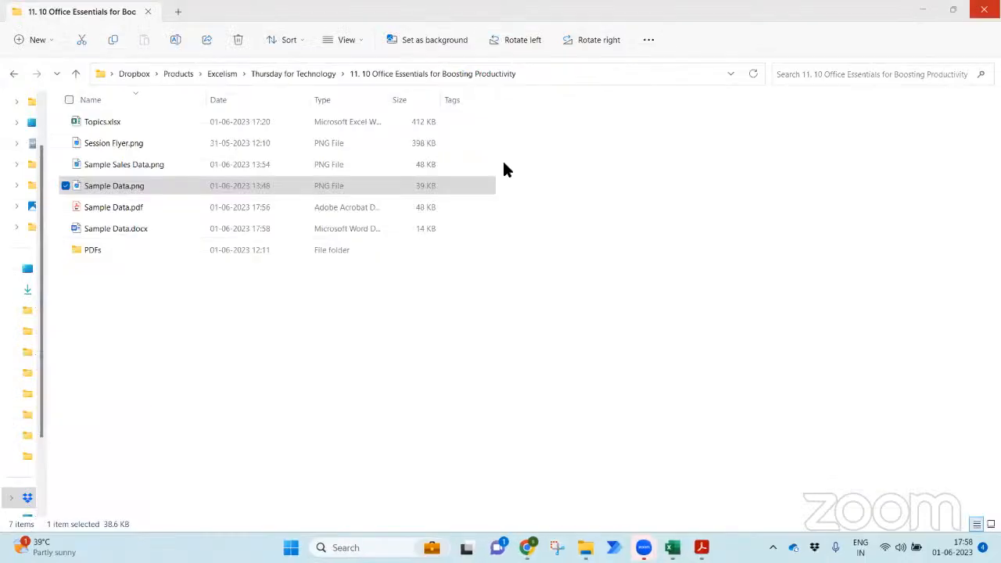
{"action": "double_click", "coordinate": [268, 157]}
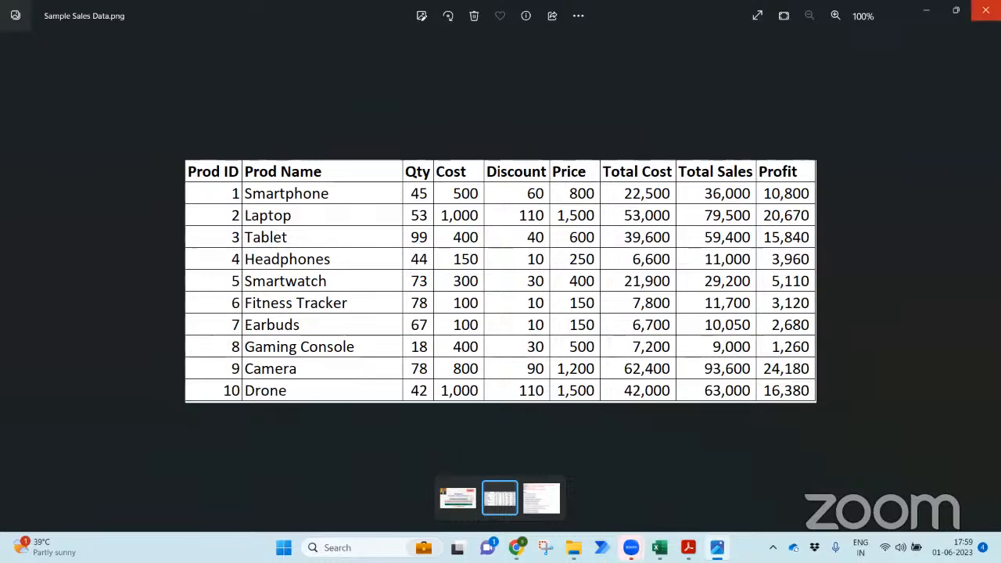
{"action": "left_click", "coordinate": [985, 10]}
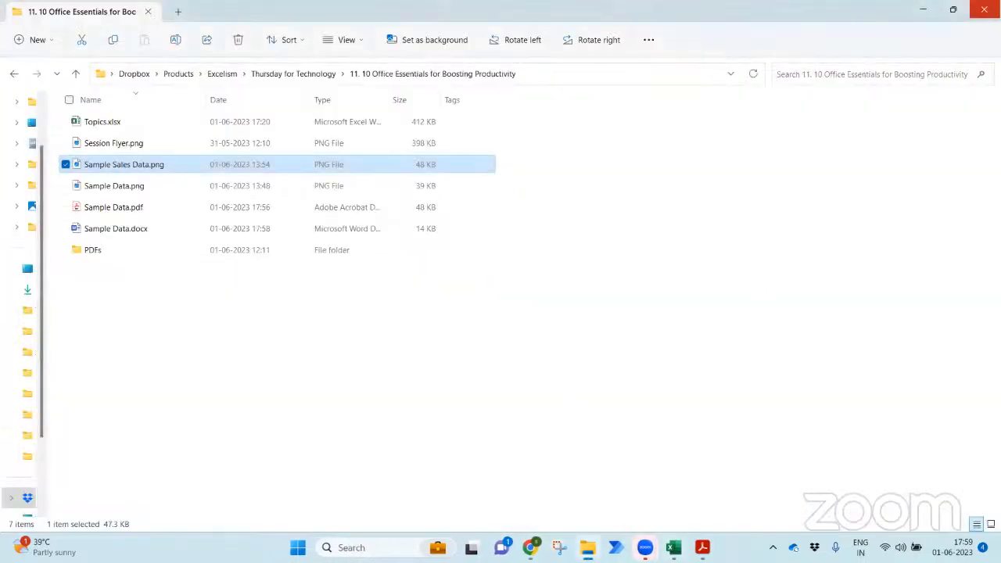
{"action": "left_click", "coordinate": [984, 10]}
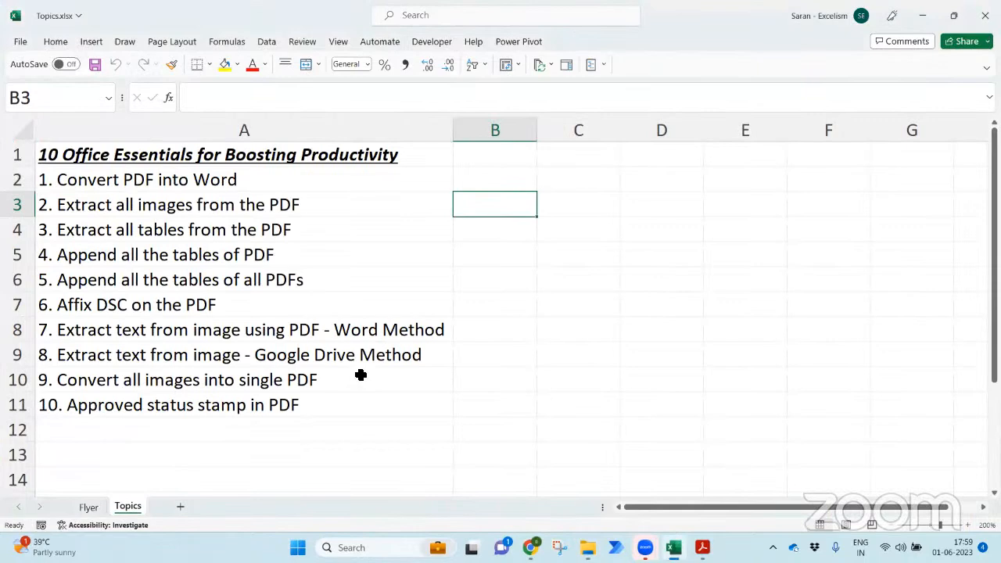
- In a new workbook, insert the text extracted from the Sample Data.png picture, skipping review
{"action": "key", "text": "ctrl+n"}
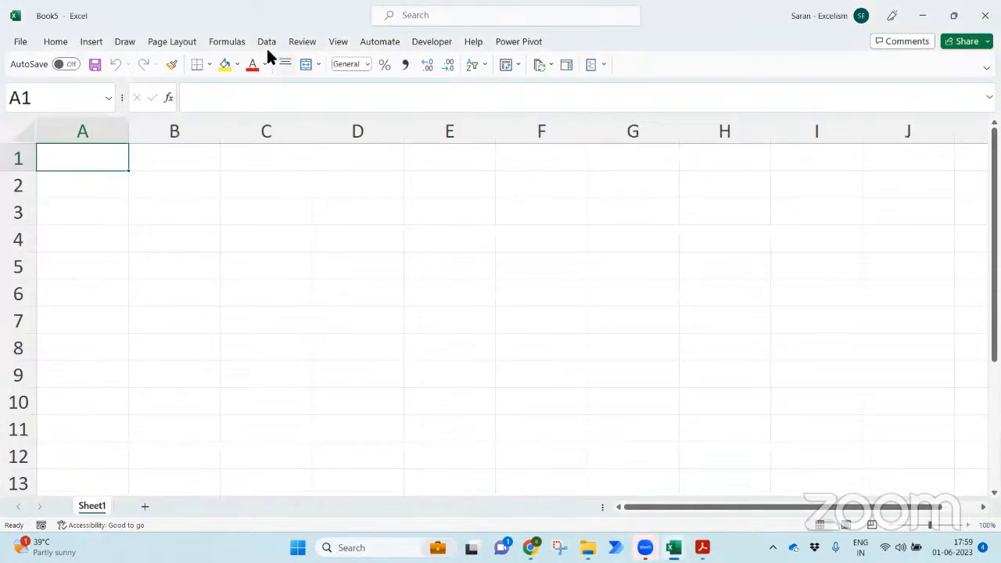
{"action": "left_click", "coordinate": [265, 42]}
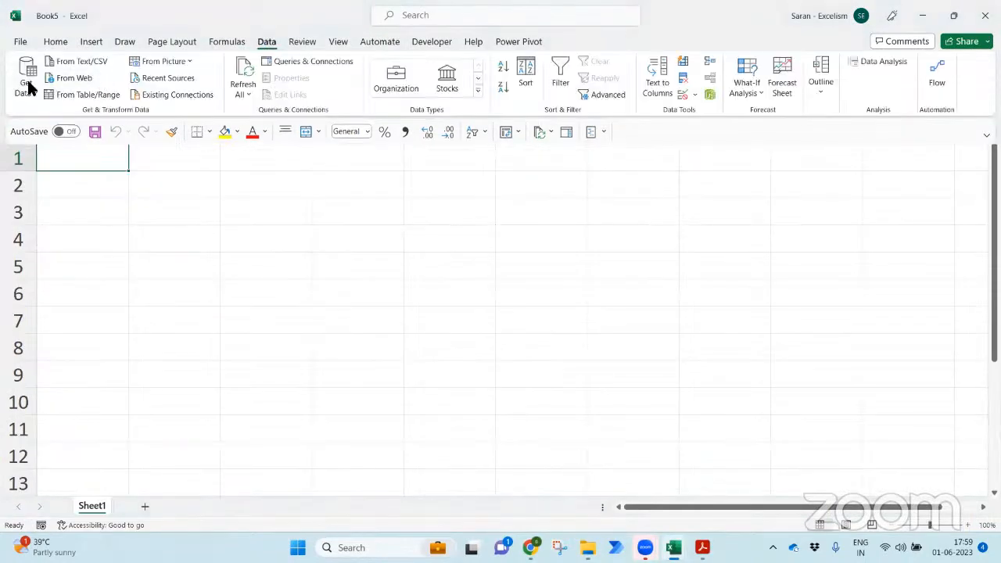
{"action": "left_click", "coordinate": [25, 78]}
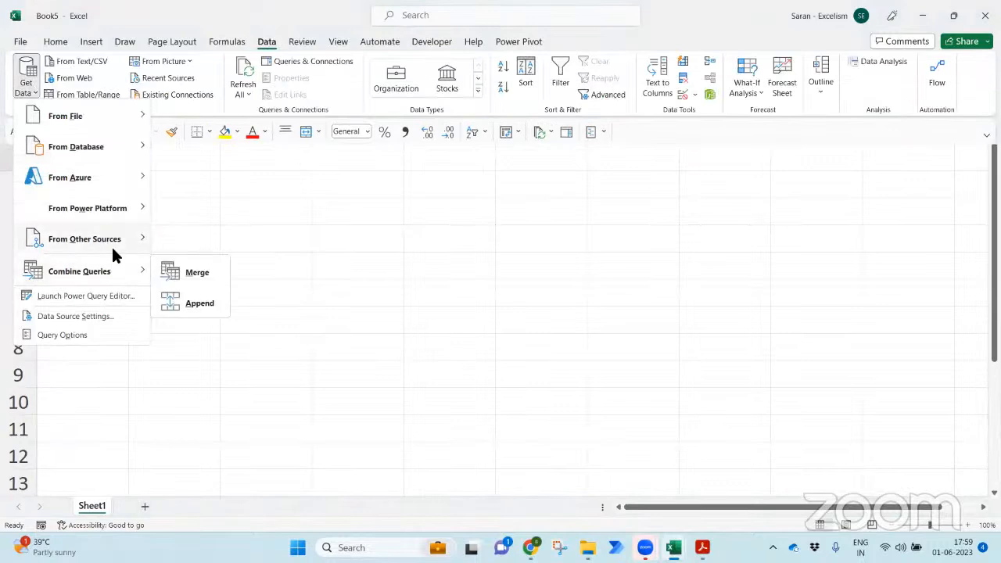
{"action": "mouse_move", "coordinate": [111, 240]}
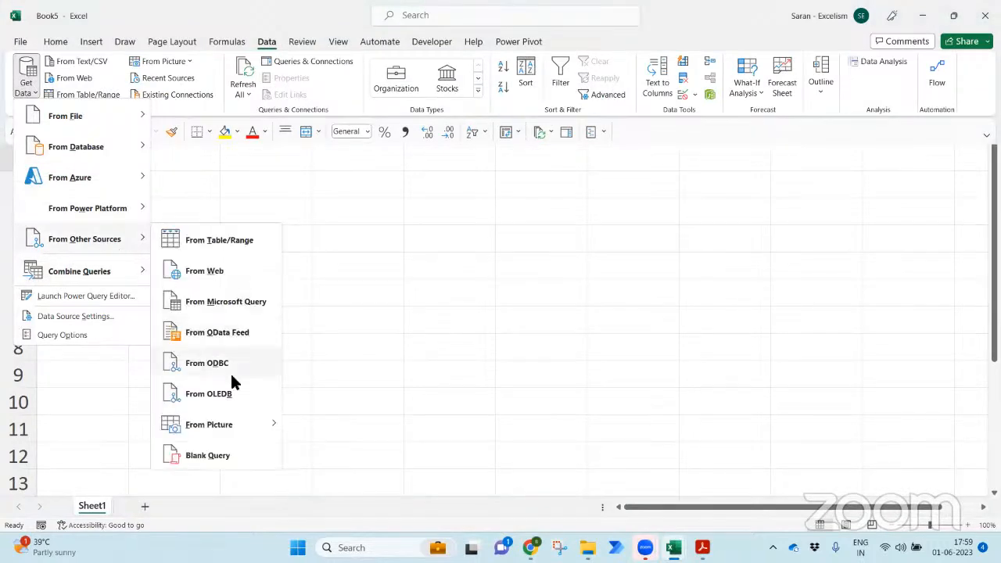
{"action": "mouse_move", "coordinate": [236, 424]}
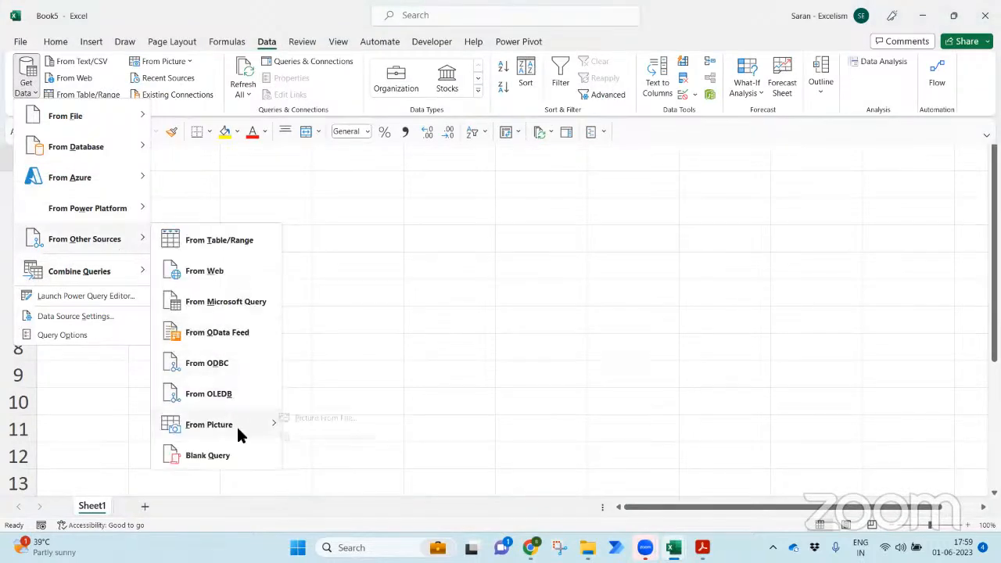
{"action": "left_click", "coordinate": [329, 418]}
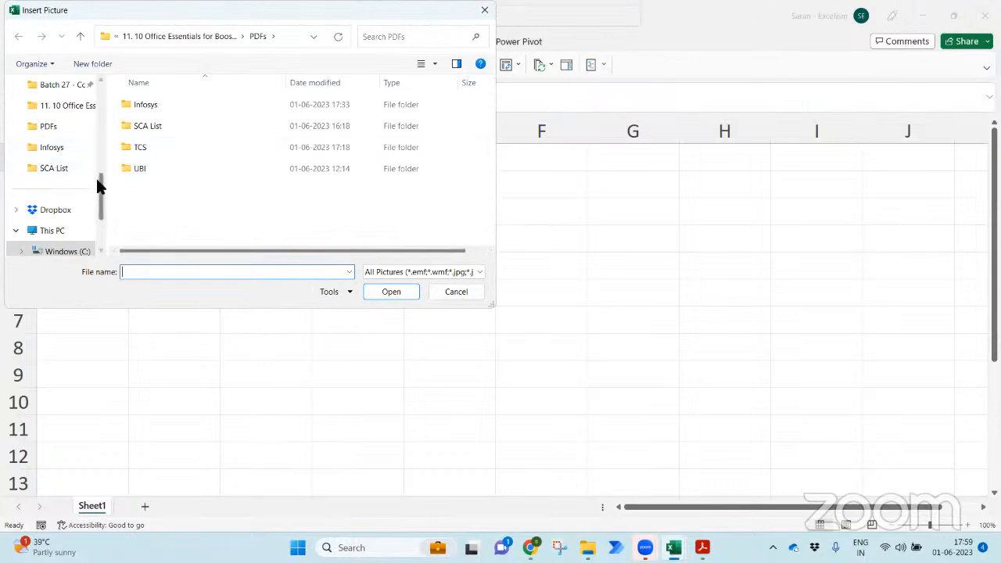
{"action": "left_click", "coordinate": [74, 111]}
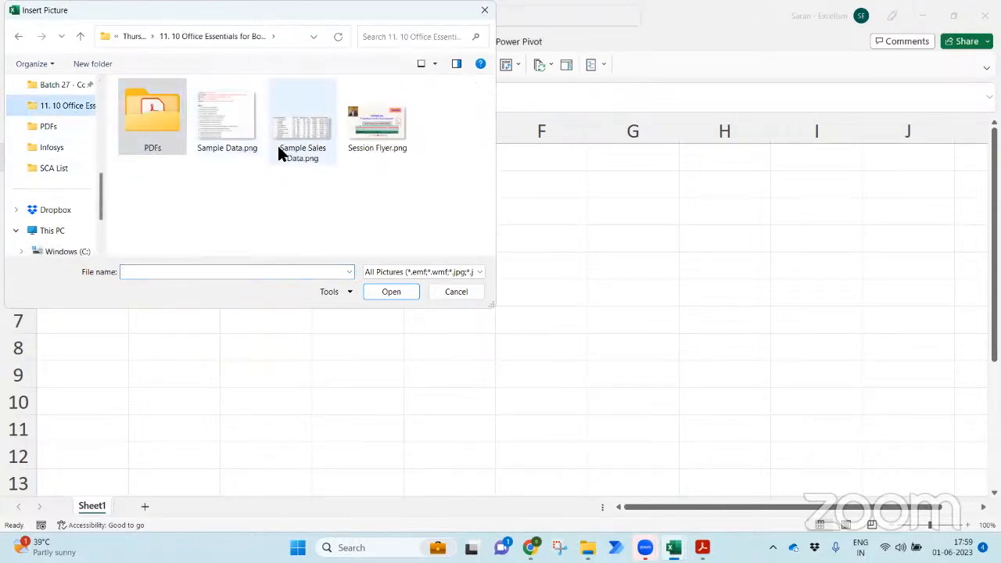
{"action": "double_click", "coordinate": [228, 125]}
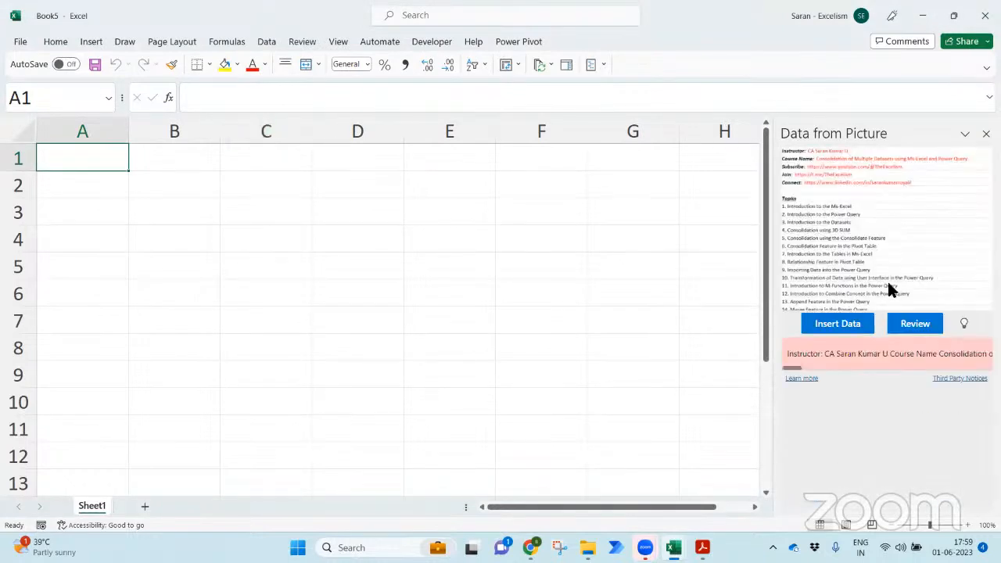
{"action": "left_click", "coordinate": [850, 333]}
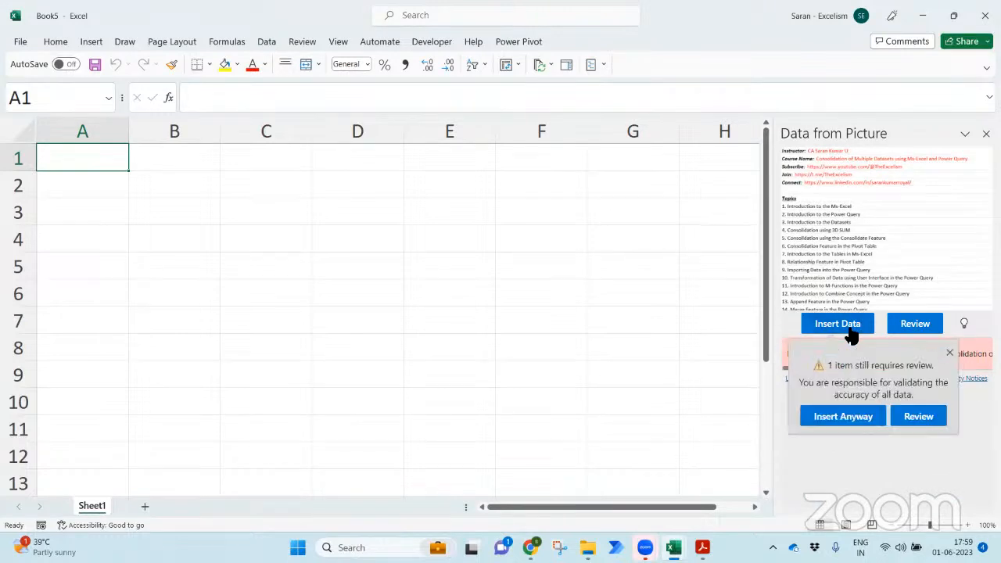
{"action": "left_click", "coordinate": [842, 416]}
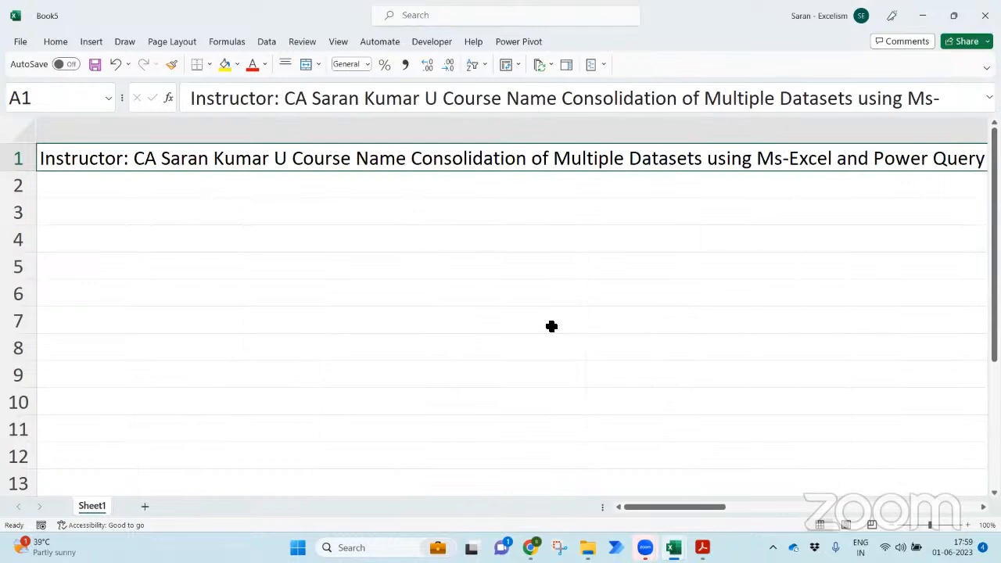
- Check row 1, read cell A1's full text with F2, then close Book5
{"action": "key", "text": "Right"}
{"action": "key", "text": "Right"}
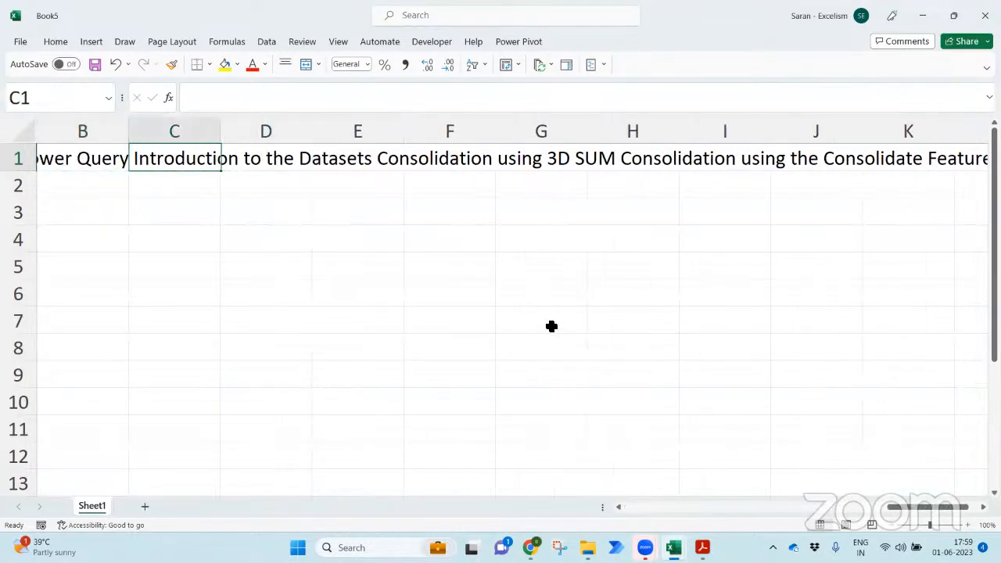
{"action": "key", "text": "Left"}
{"action": "key", "text": "Left"}
{"action": "key", "text": "Right"}
{"action": "key", "text": "Right"}
{"action": "key", "text": "Right"}
{"action": "key", "text": "Right"}
{"action": "key", "text": "Left"}
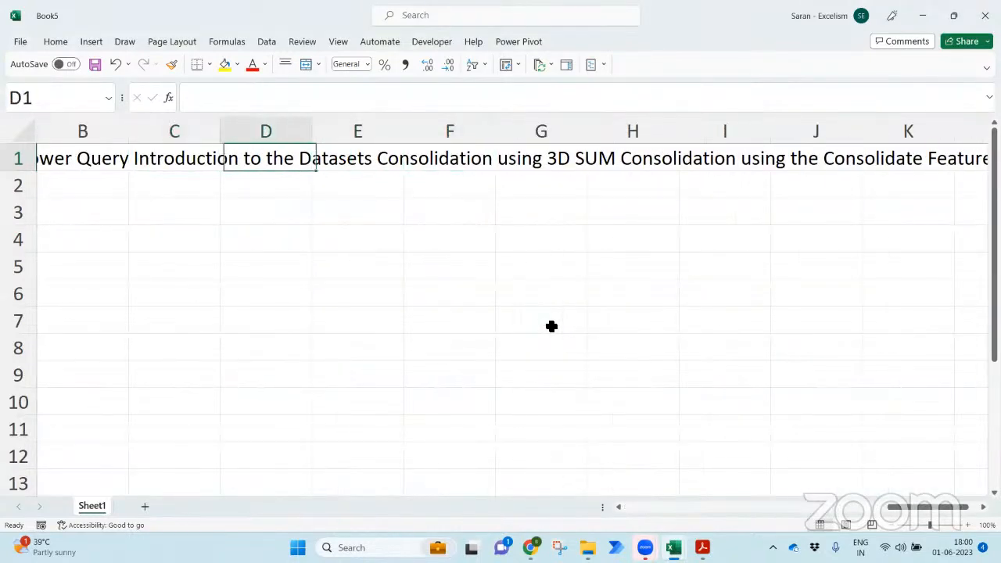
{"action": "key", "text": "Left"}
{"action": "key", "text": "Left"}
{"action": "key", "text": "Left"}
{"action": "key", "text": "F2"}
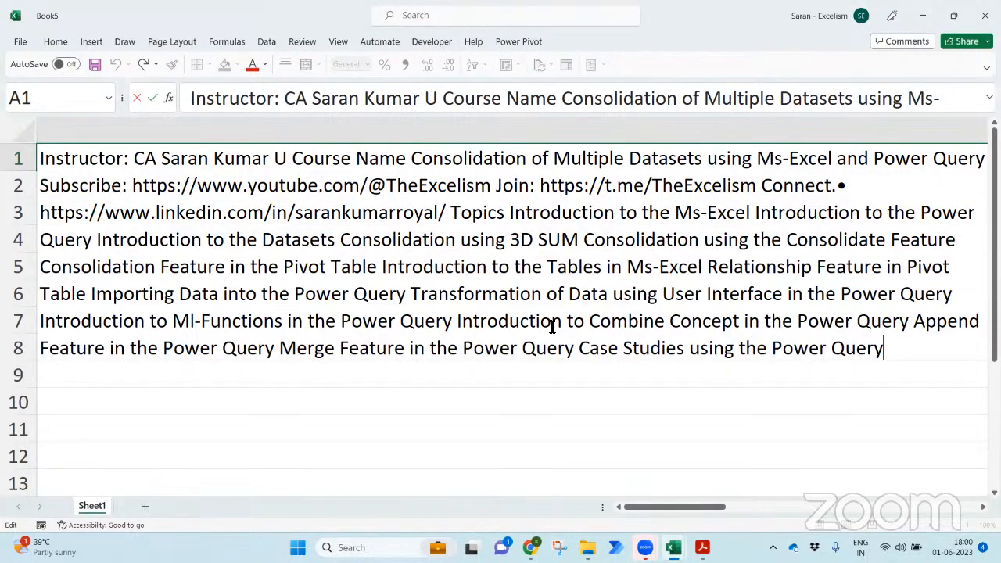
{"action": "key", "text": "Escape"}
{"action": "key", "text": "ctrl+w"}
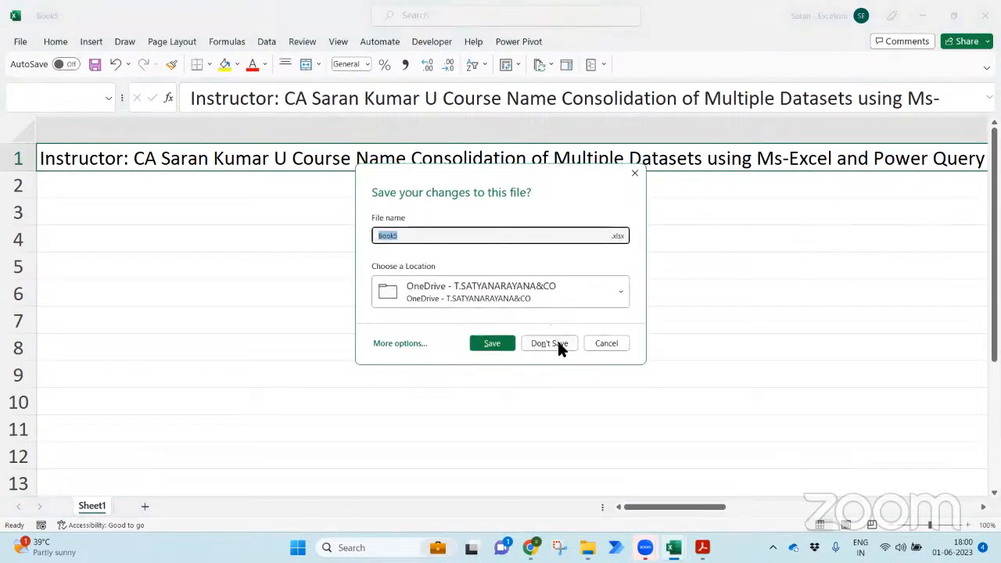
- Discard Book5 unsaved, close the Sample Data PDF, and open Sample Sales Data.png
{"action": "left_click", "coordinate": [549, 343]}
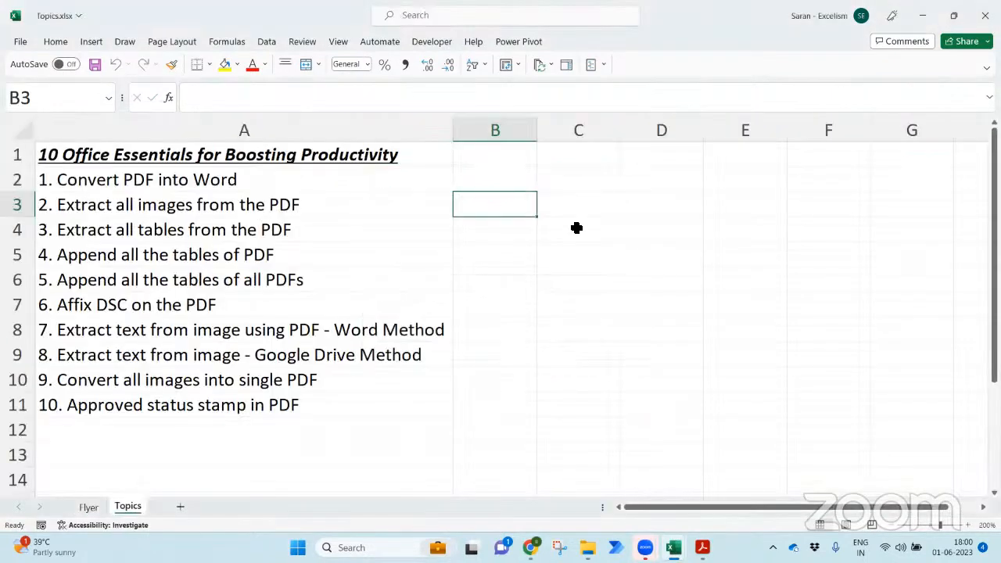
{"action": "left_click", "coordinate": [577, 228]}
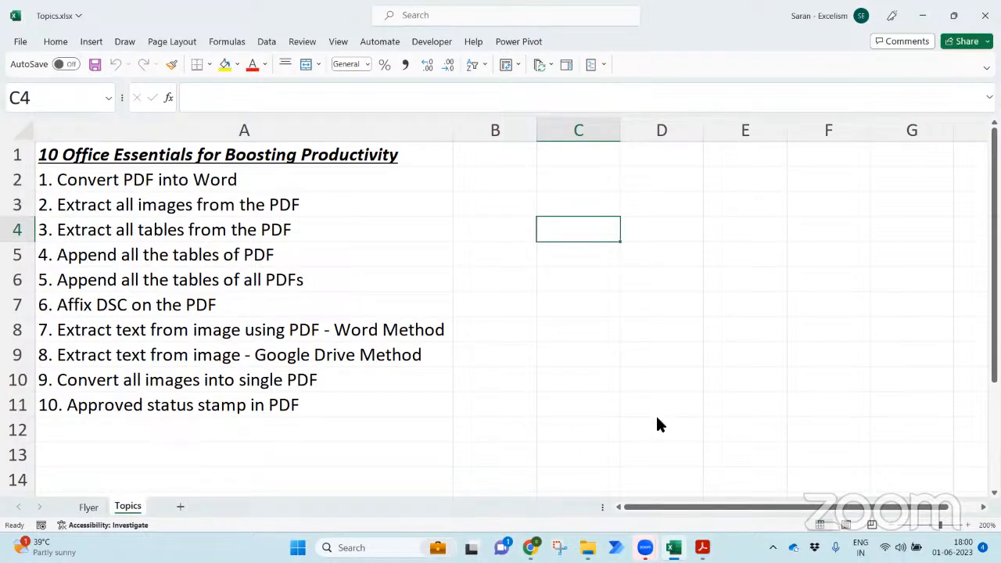
{"action": "key", "text": "alt+Tab"}
{"action": "key", "text": "alt+Tab"}
{"action": "left_click", "coordinate": [983, 7]}
{"action": "key", "text": "alt+Tab"}
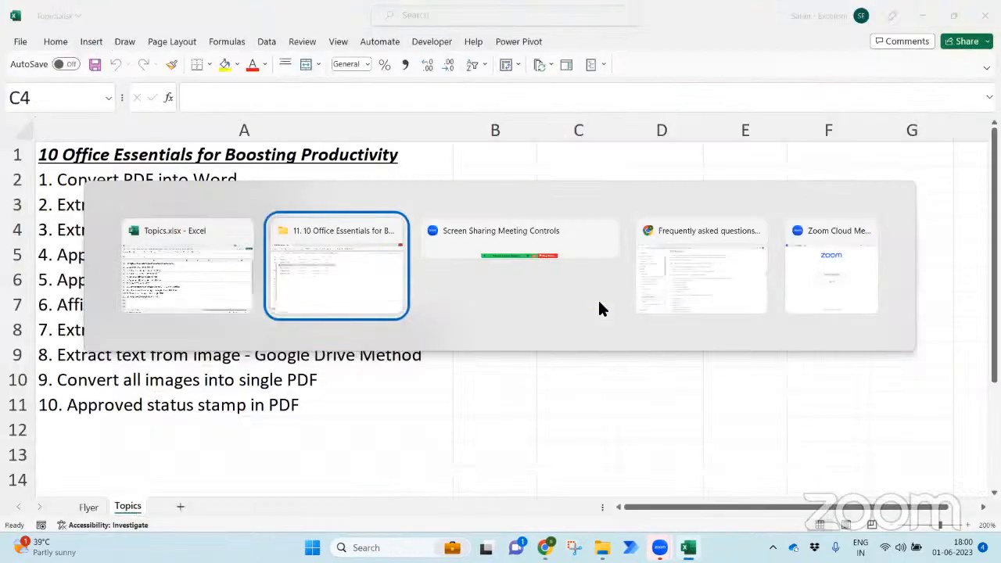
{"action": "key", "text": "Up"}
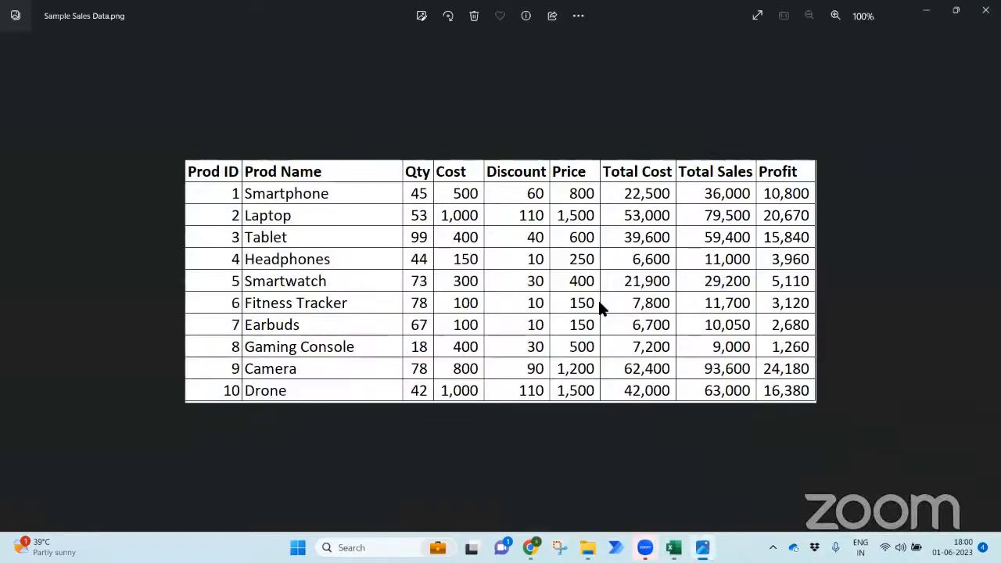
- Close the sales-table image in Photos and launch Microsoft Word from Start search
{"action": "left_click", "coordinate": [985, 10]}
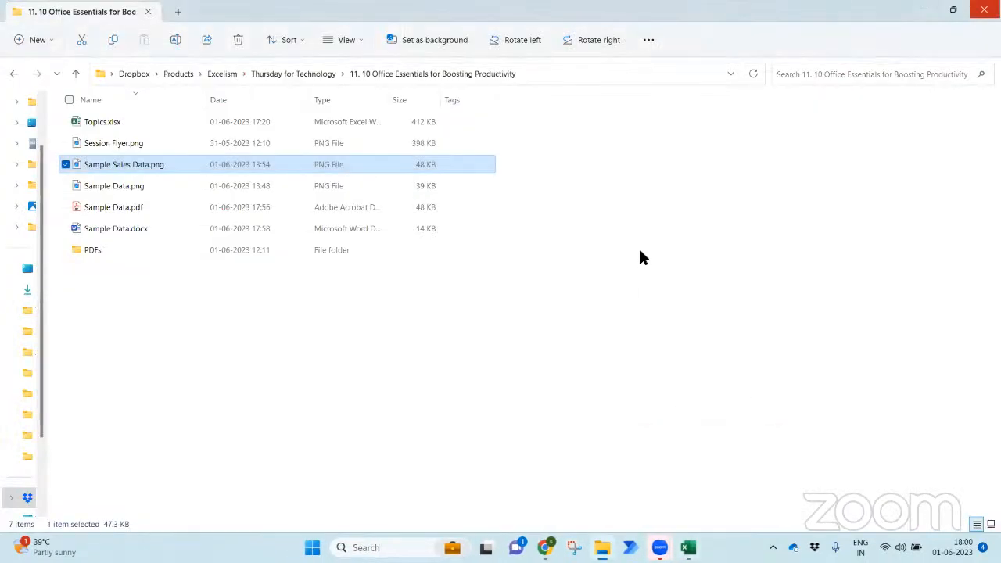
{"action": "key", "text": "super"}
{"action": "type", "text": "word"}
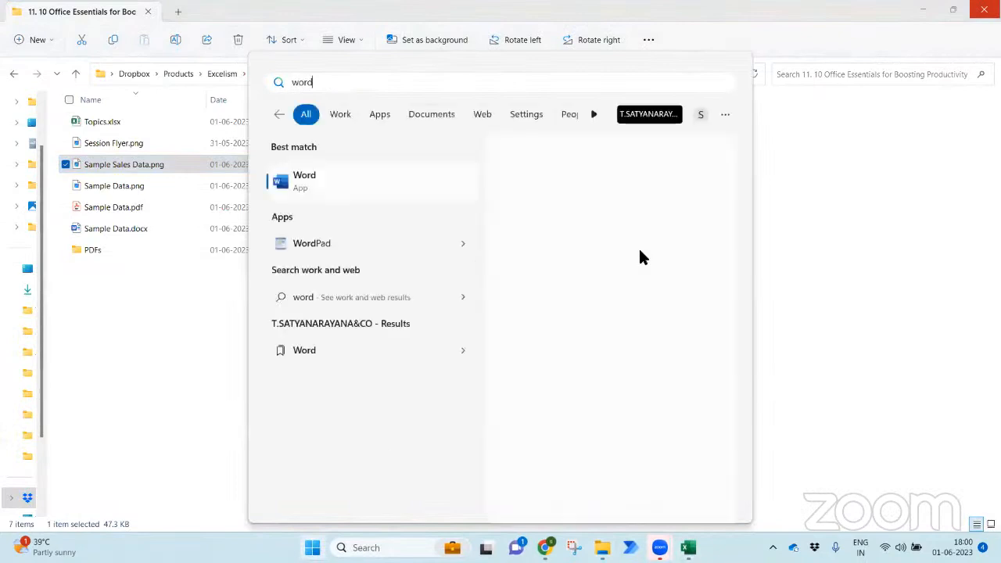
{"action": "key", "text": "Return"}
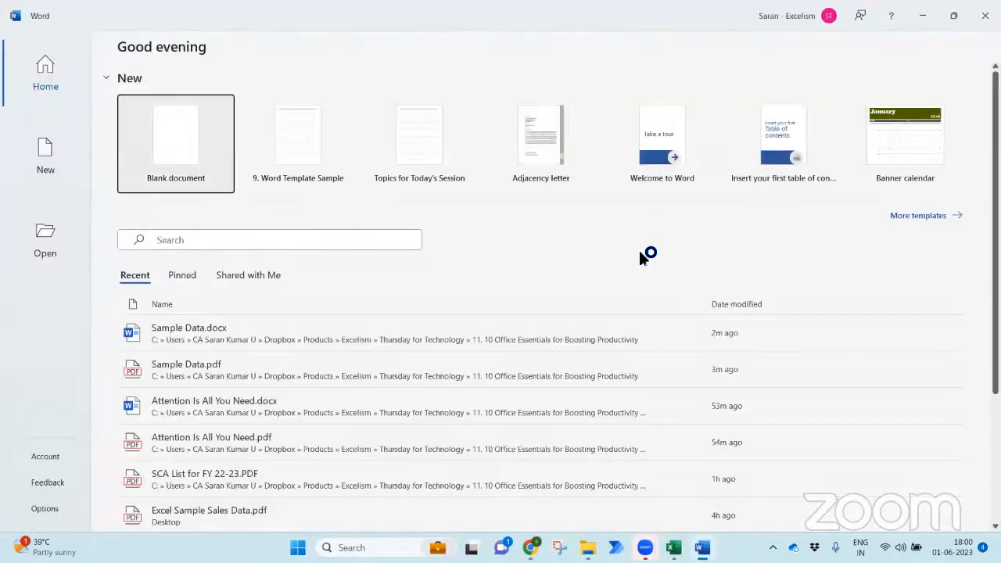
- Create a blank Word document and insert Sample Sales Data.png from the Office Essentials project folder
{"action": "left_click", "coordinate": [167, 139]}
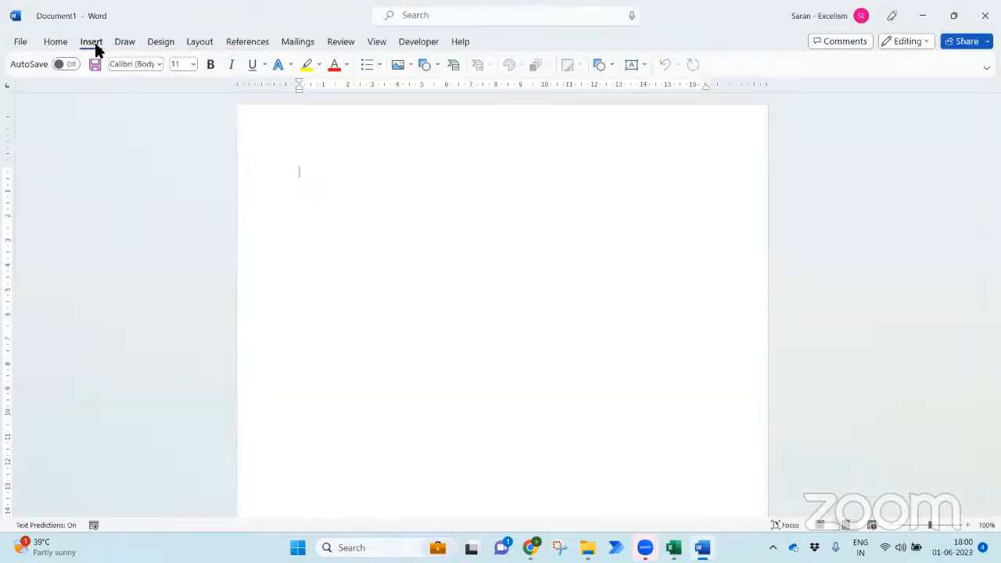
{"action": "left_click", "coordinate": [94, 43]}
{"action": "left_click", "coordinate": [136, 92]}
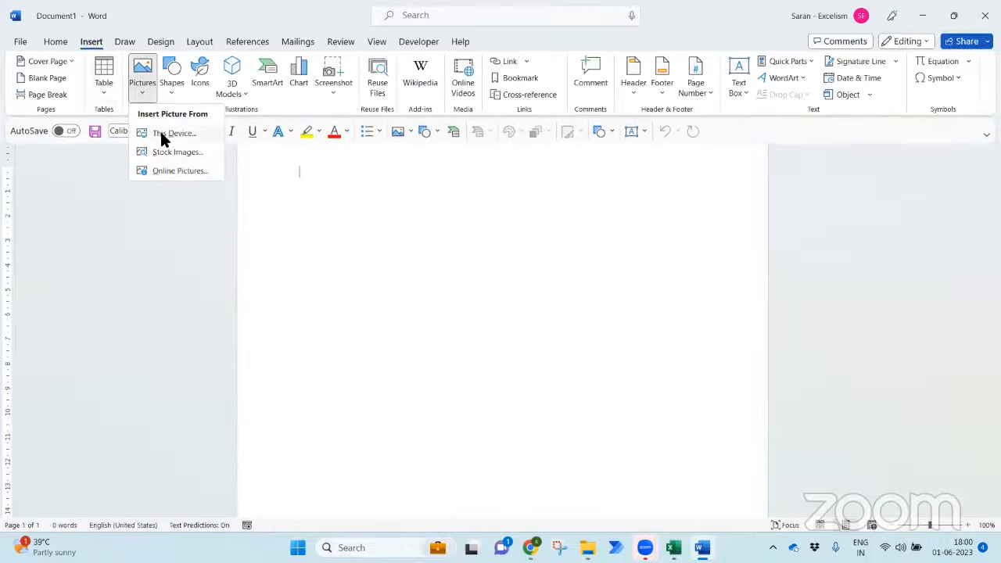
{"action": "left_click", "coordinate": [164, 138]}
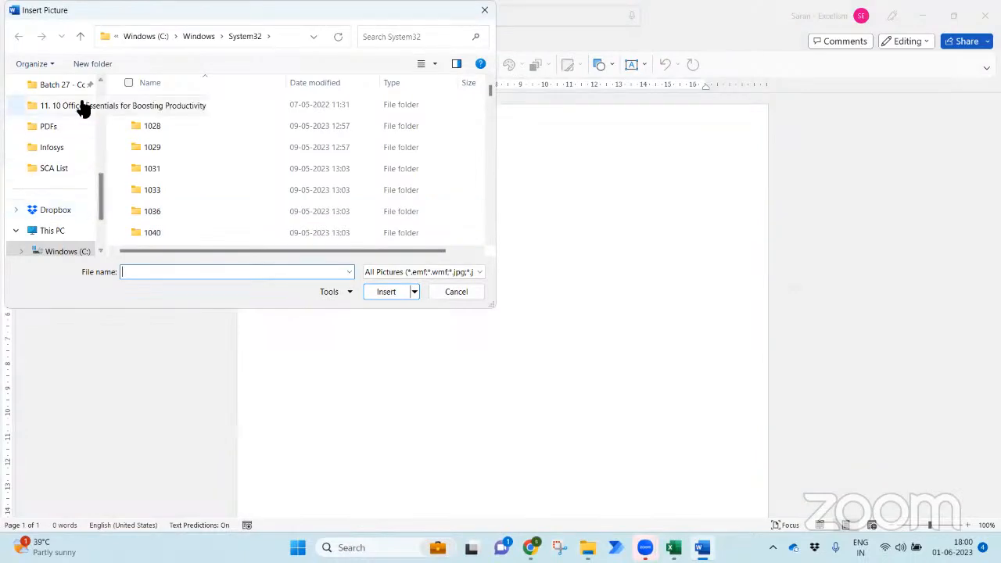
{"action": "left_click", "coordinate": [82, 106]}
{"action": "left_click", "coordinate": [299, 153]}
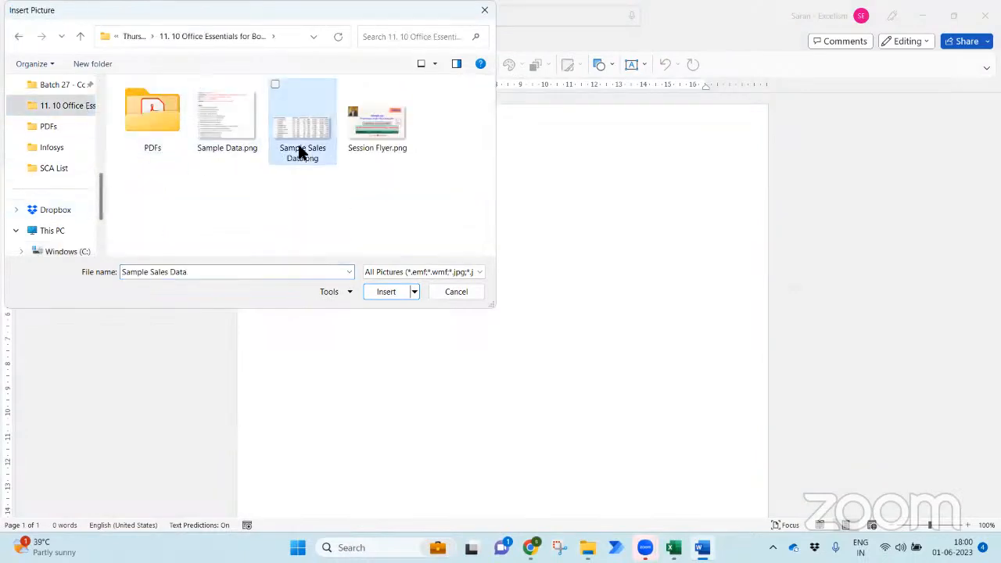
{"action": "double_click", "coordinate": [299, 152]}
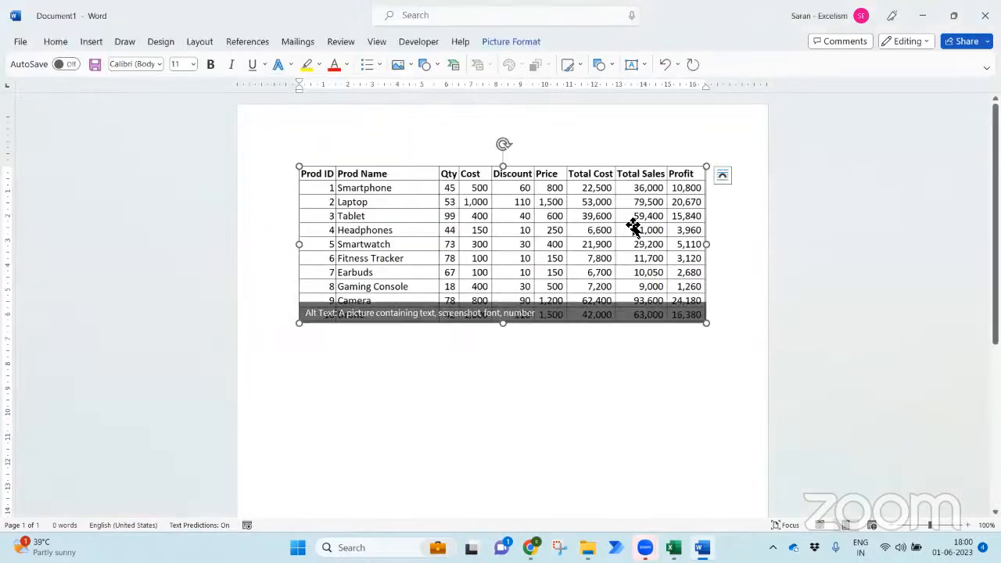
{"action": "left_click", "coordinate": [766, 302]}
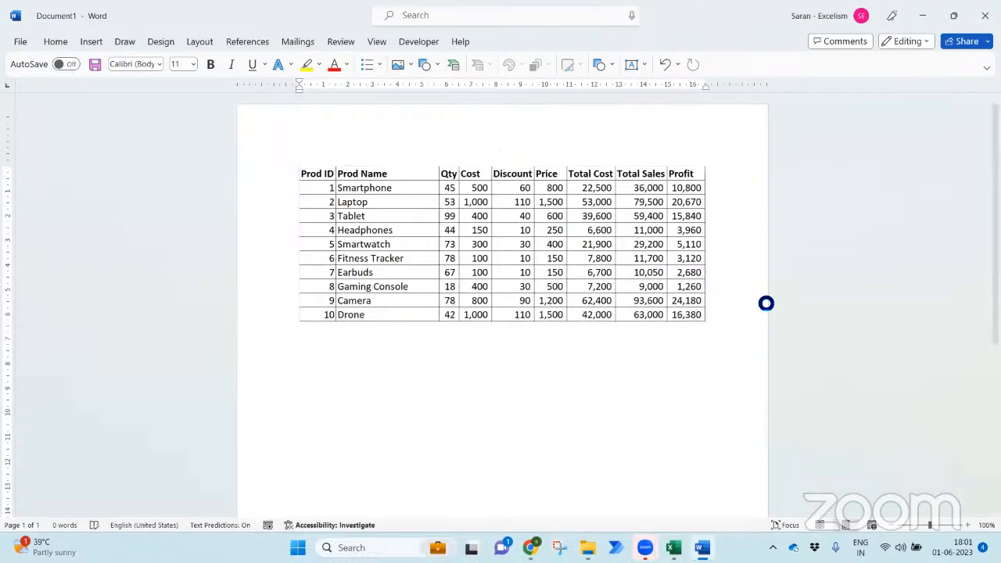
- Save As into the Office Essentials project folder with the file name Sample Sales Data
{"action": "key", "text": "F12"}
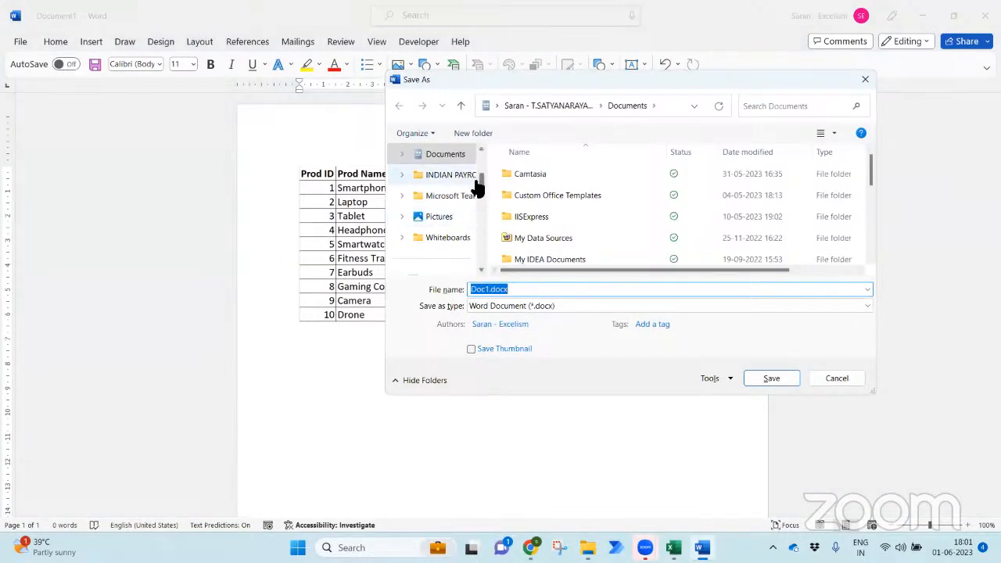
{"action": "scroll", "coordinate": [478, 201], "scroll_direction": "down", "scroll_amount": 3}
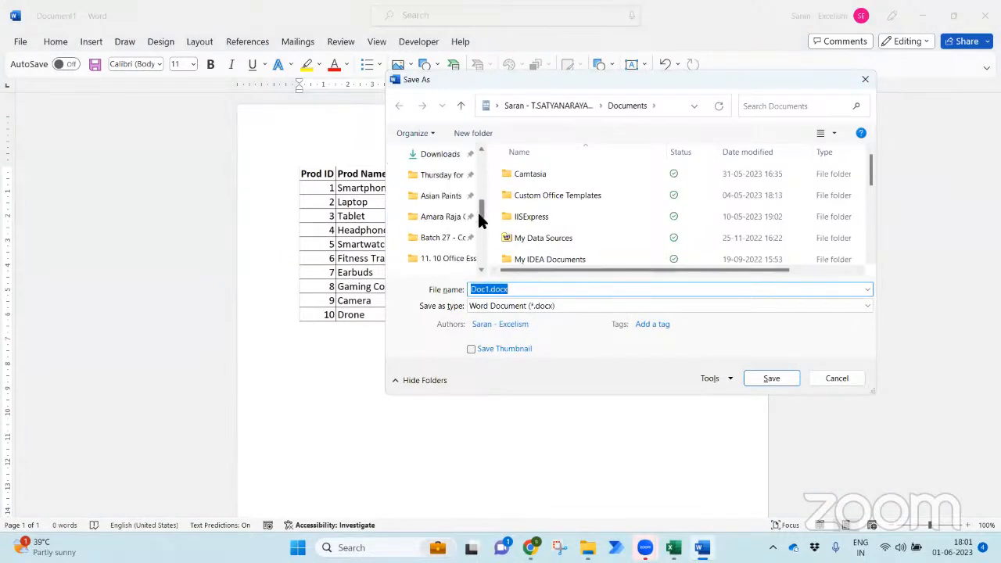
{"action": "left_click", "coordinate": [442, 260]}
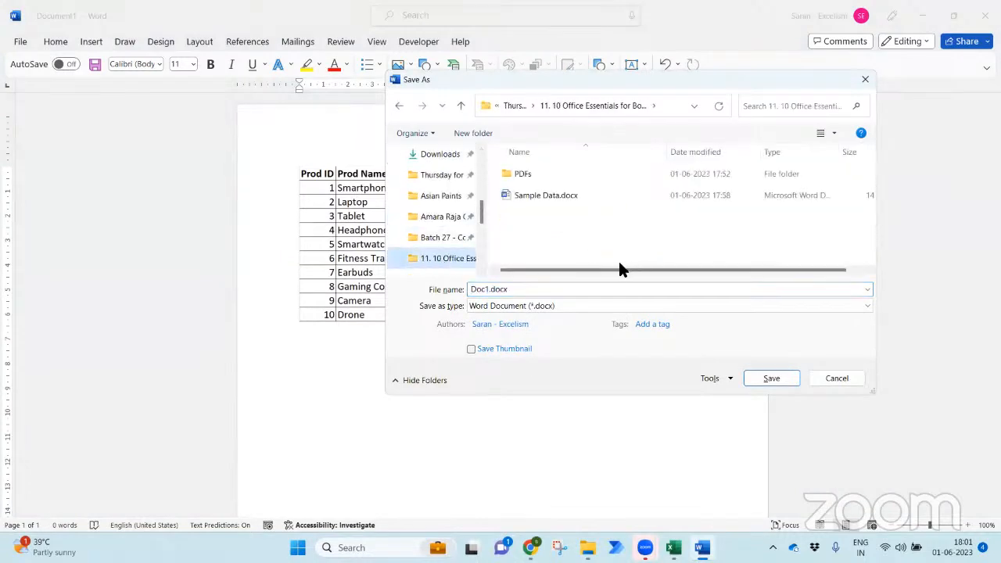
{"action": "left_click", "coordinate": [543, 287]}
{"action": "type", "text": "Sa"}
{"action": "key", "text": "Down"}
{"action": "key", "text": "Down"}
{"action": "key", "text": "Down"}
{"action": "key", "text": "Down"}
{"action": "key", "text": "BackSpace"}
{"action": "key", "text": "BackSpace"}
{"action": "key", "text": "BackSpace"}
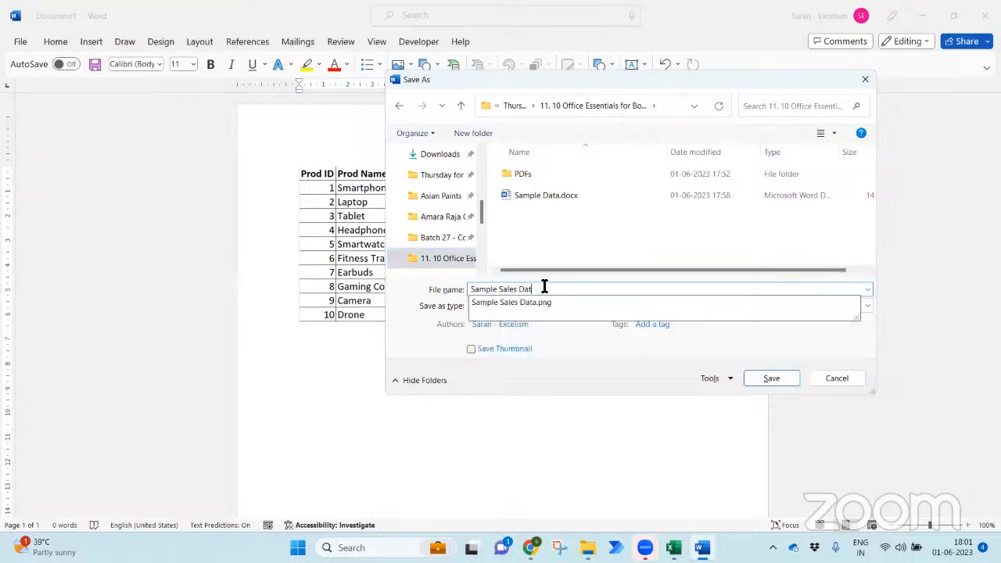
{"action": "type", "text": "a"}
{"action": "key", "text": "Escape"}
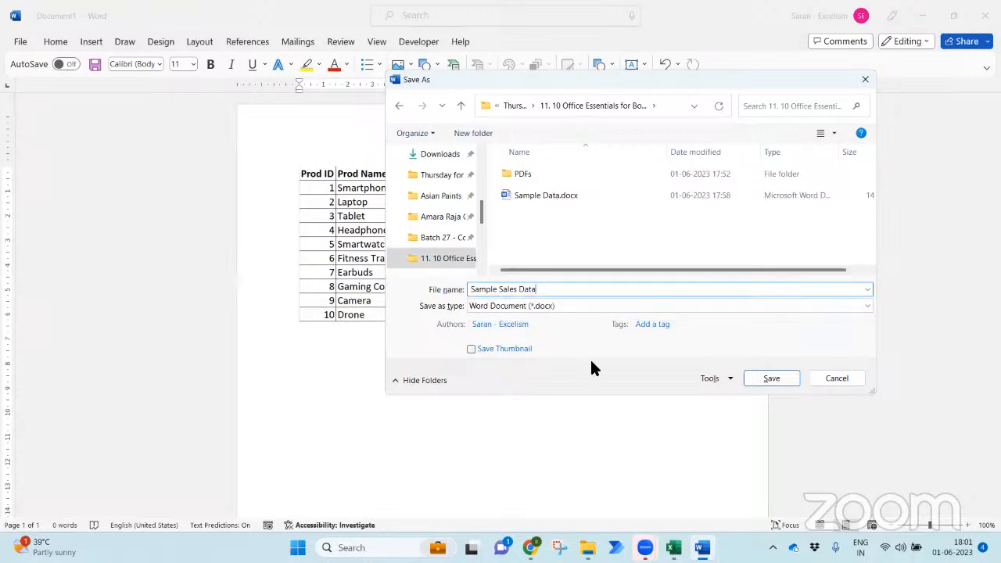
- Set the file type to PDF, save it, and close Word
{"action": "left_click", "coordinate": [559, 303]}
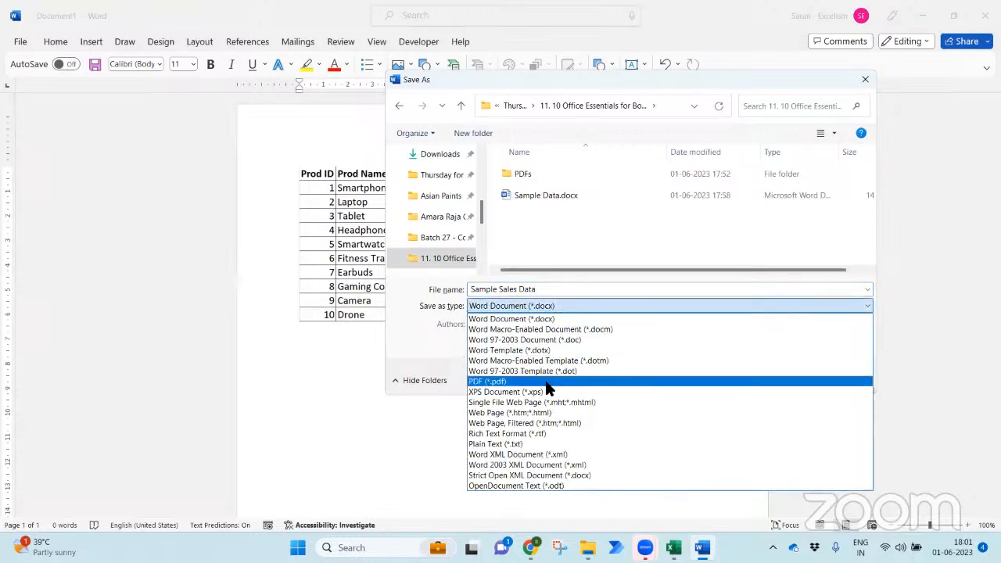
{"action": "left_click", "coordinate": [547, 389]}
{"action": "left_click", "coordinate": [769, 413]}
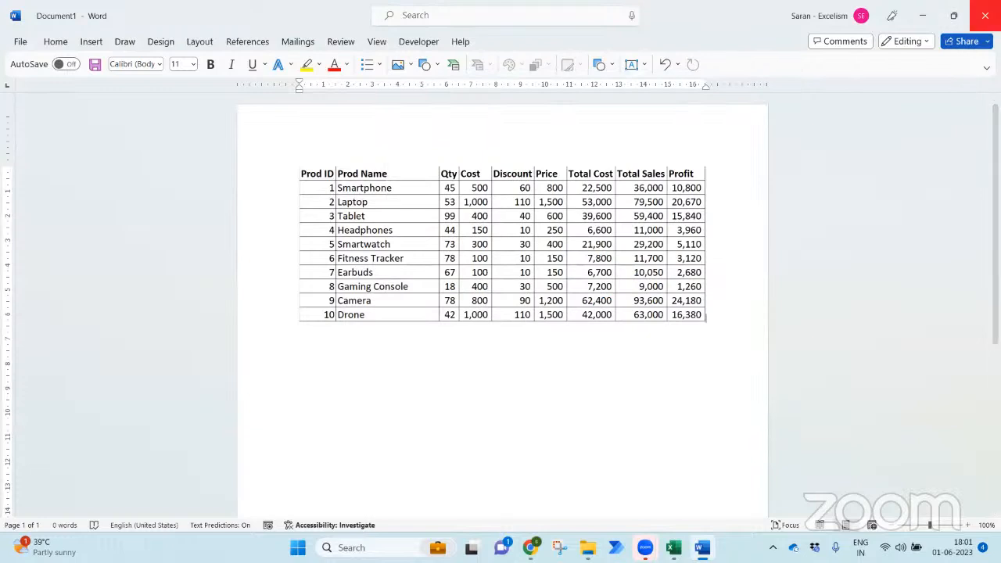
{"action": "left_click", "coordinate": [985, 16]}
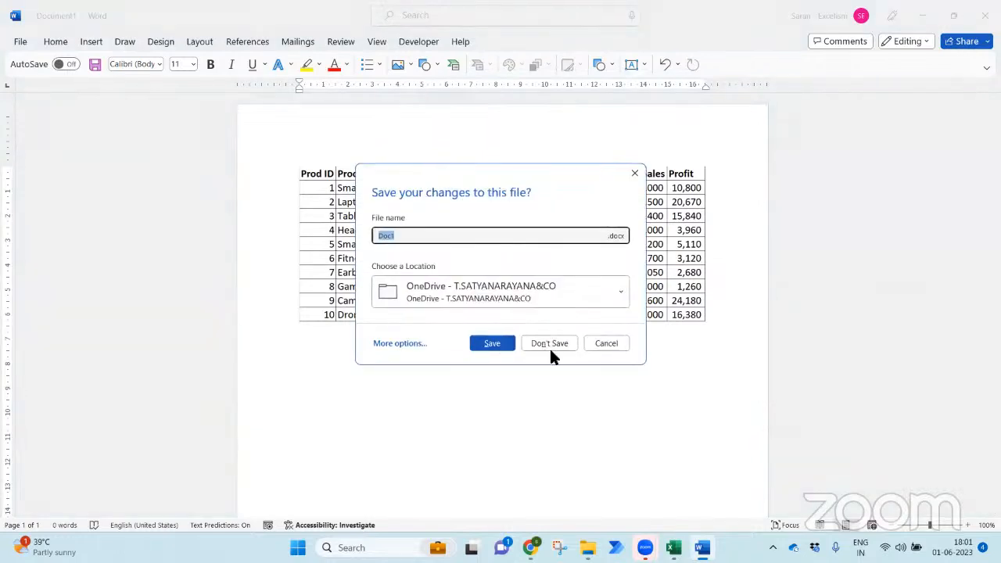
- Discard the Word draft and confirm Sample Sales Data.pdf shows the table as an image
{"action": "left_click", "coordinate": [551, 348]}
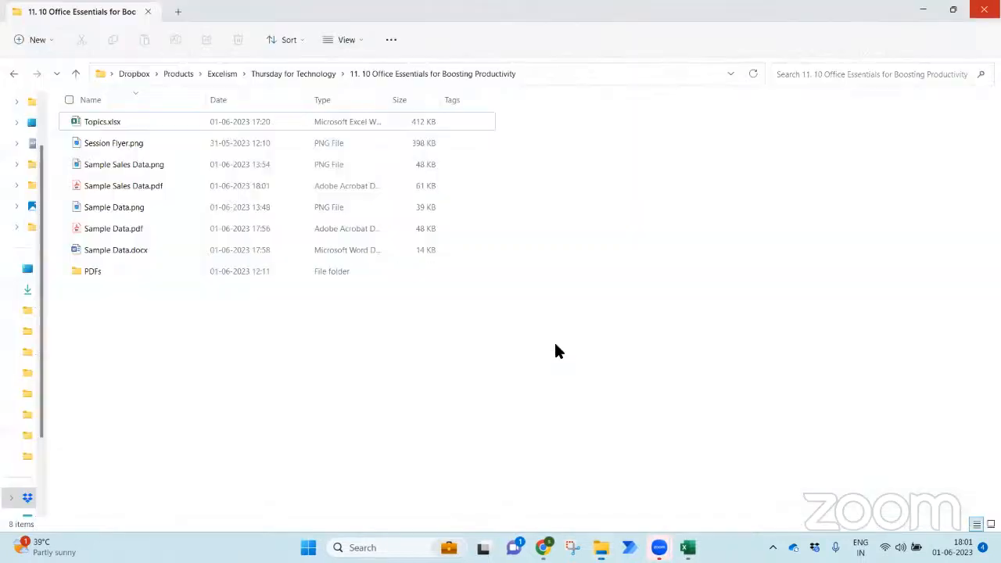
{"action": "left_click", "coordinate": [168, 184]}
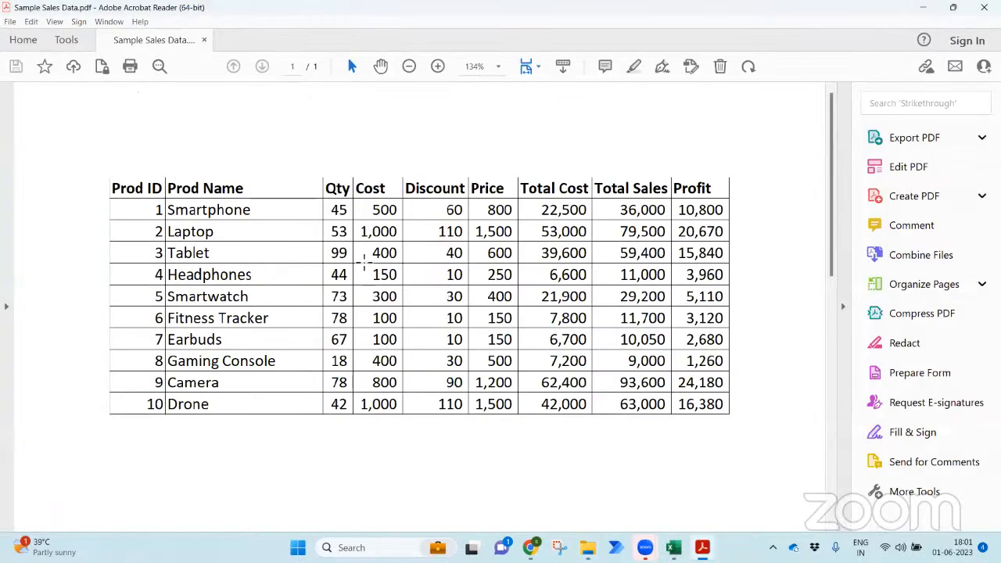
{"action": "left_click", "coordinate": [224, 214]}
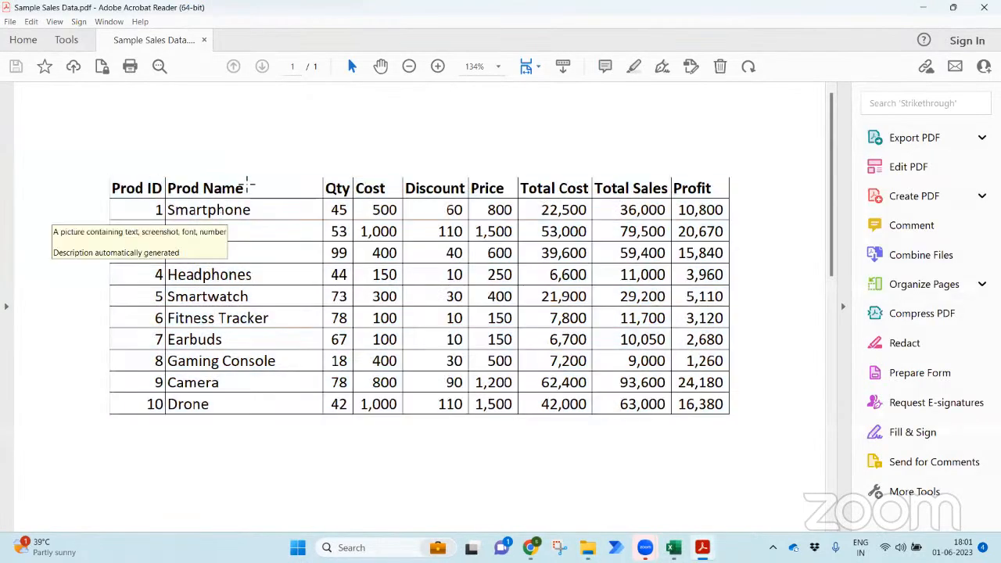
{"action": "left_click", "coordinate": [984, 7]}
{"action": "left_click", "coordinate": [225, 312]}
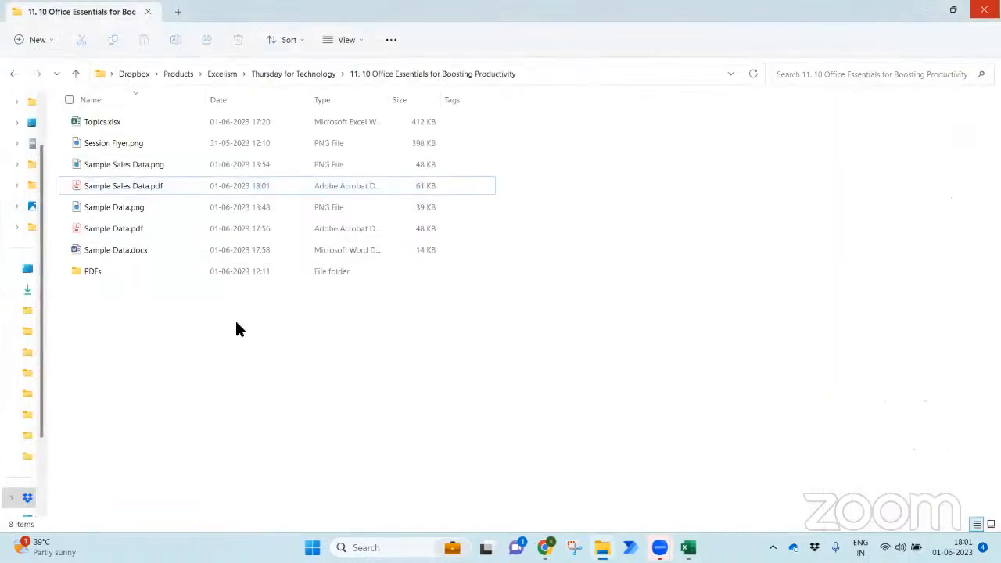
{"action": "key", "text": "super"}
- Launch Microsoft Word and create a blank document
{"action": "type", "text": "word"}
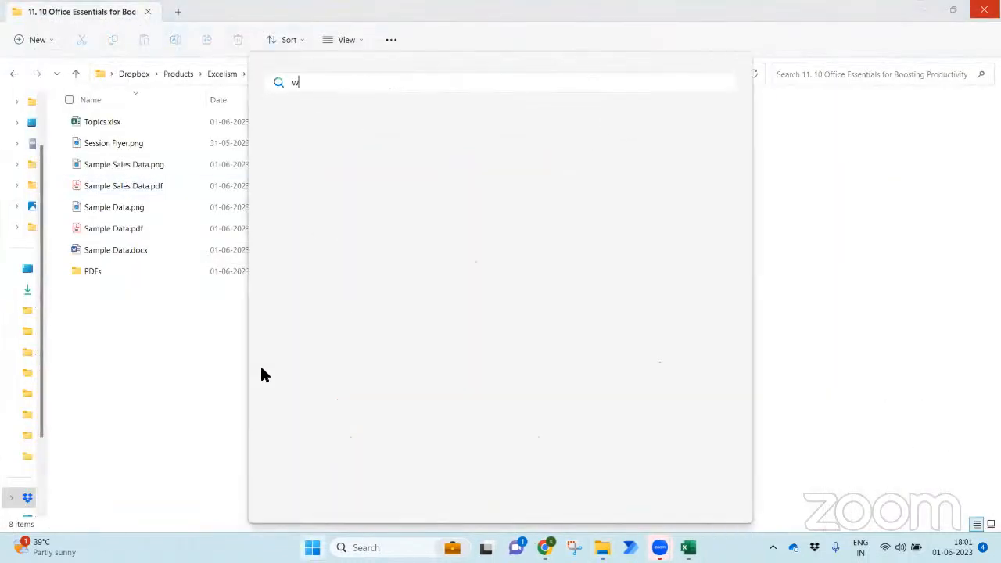
{"action": "key", "text": "Return"}
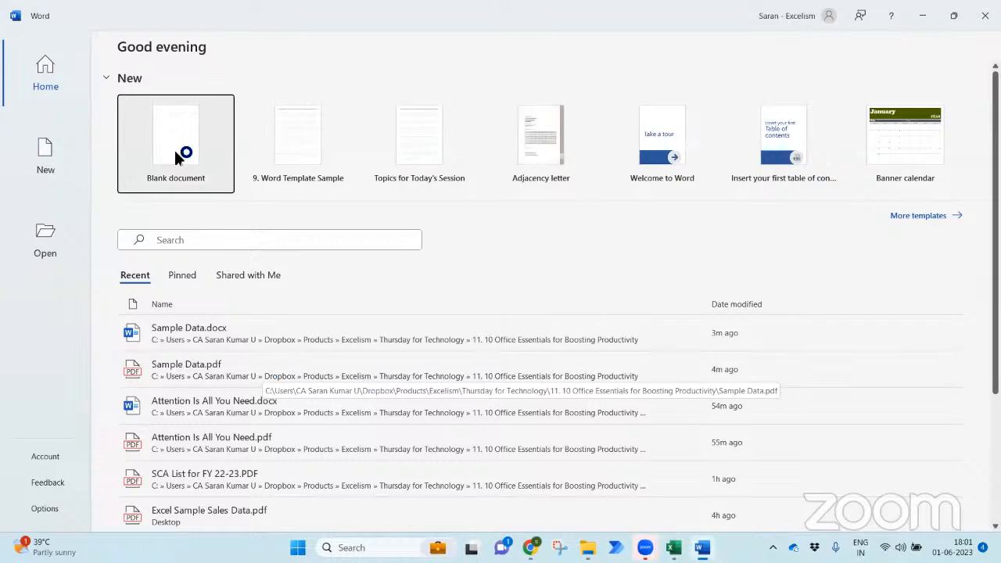
{"action": "left_click", "coordinate": [174, 150]}
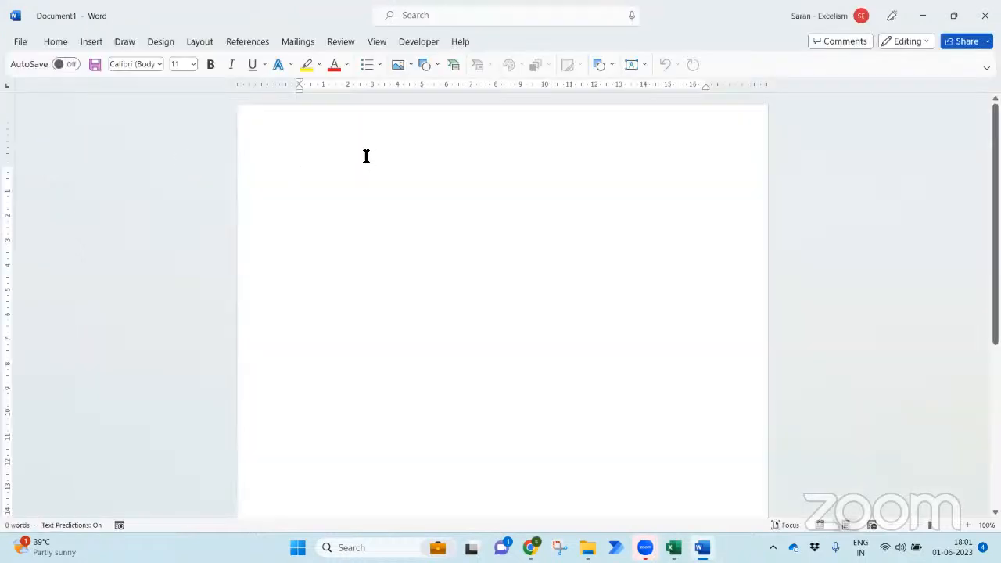
- Open Sample Sales Data.pdf from the session folder and select the converted table
{"action": "key", "text": "ctrl+o"}
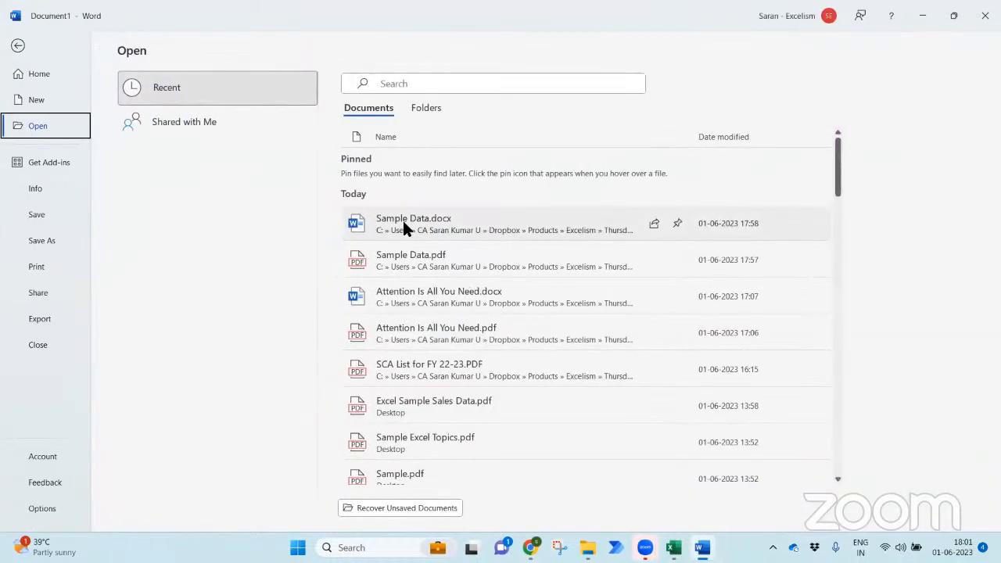
{"action": "left_click", "coordinate": [224, 339]}
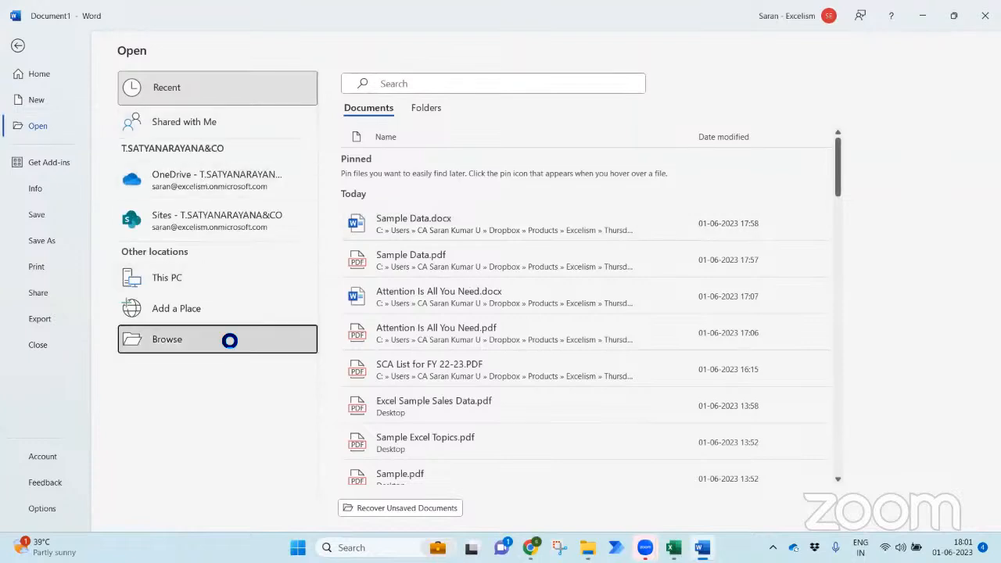
{"action": "left_click", "coordinate": [225, 339]}
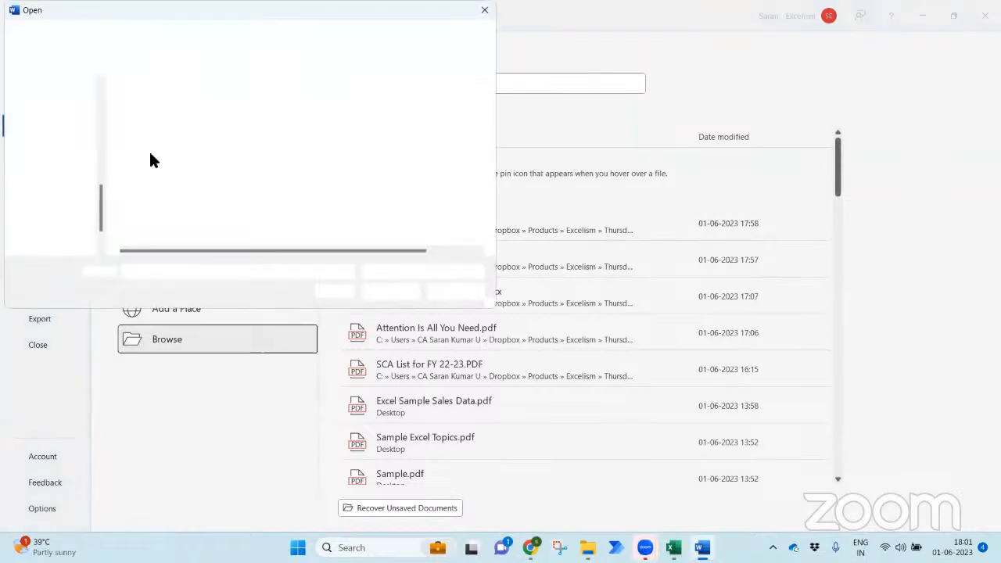
{"action": "left_click_drag", "start_coordinate": [102, 146], "coordinate": [100, 172]}
{"action": "left_click", "coordinate": [76, 190]}
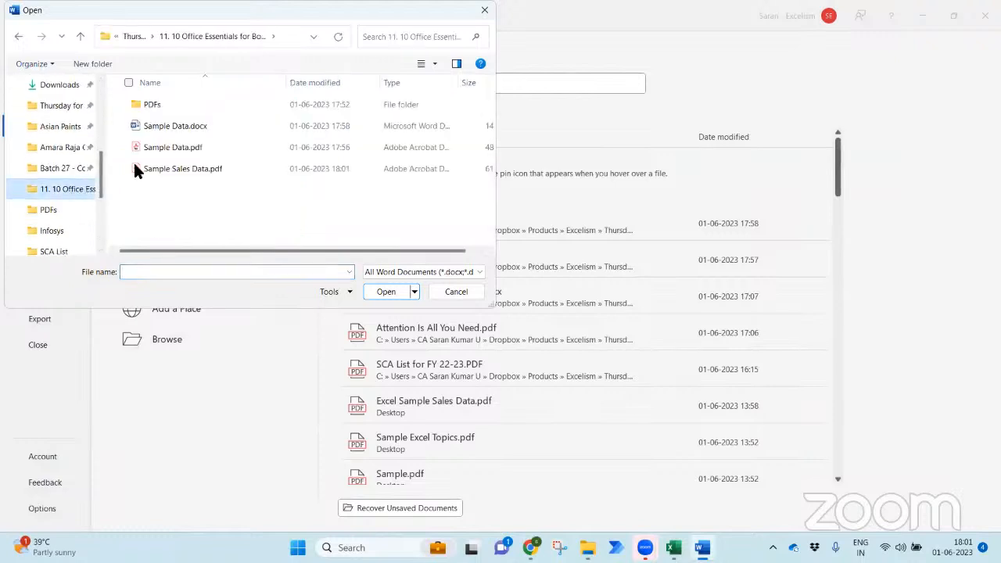
{"action": "left_click", "coordinate": [167, 169]}
{"action": "double_click", "coordinate": [166, 171]}
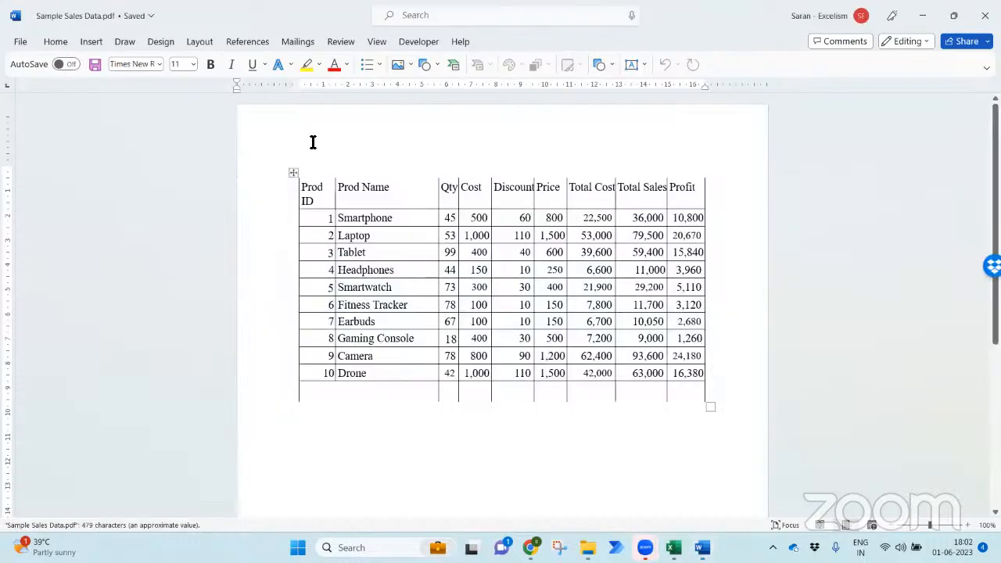
{"action": "left_click", "coordinate": [294, 172]}
{"action": "key", "text": "ctrl+c"}
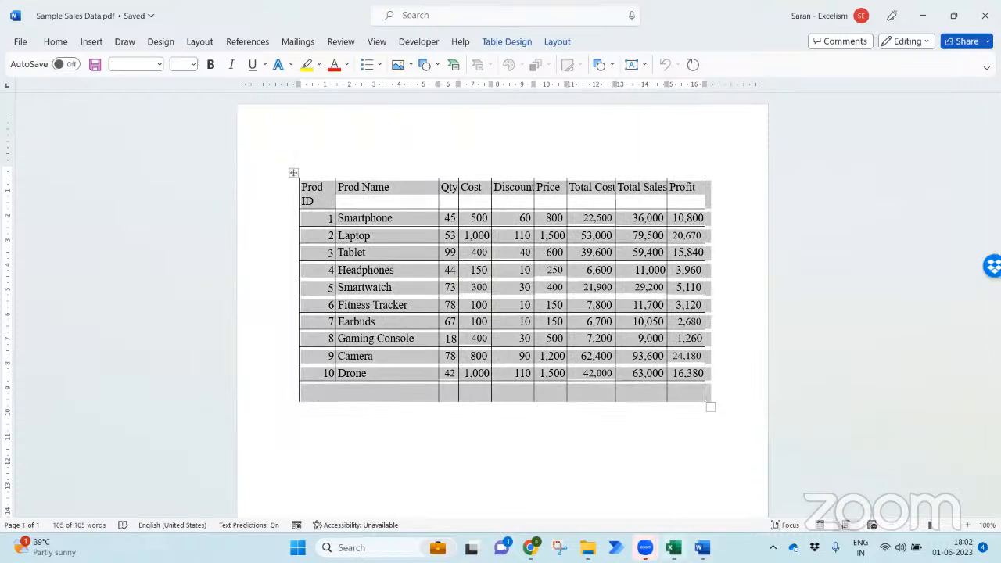
- Copy the Word table and paste it as text into A1:I11 of a new Excel workbook
{"action": "key", "text": "alt+Tab"}
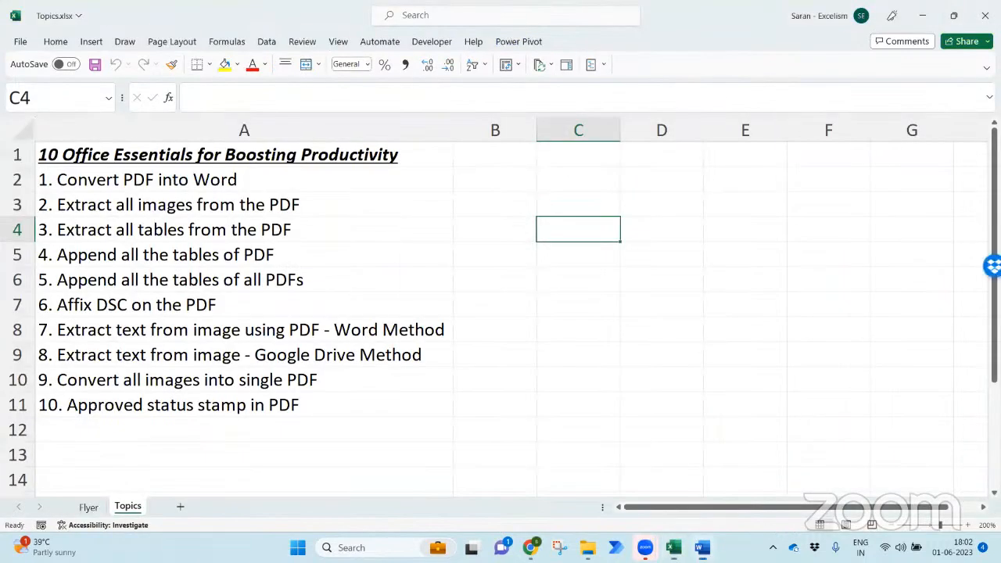
{"action": "key", "text": "alt+Tab"}
{"action": "key", "text": "alt+Tab"}
{"action": "left_click", "coordinate": [554, 396]}
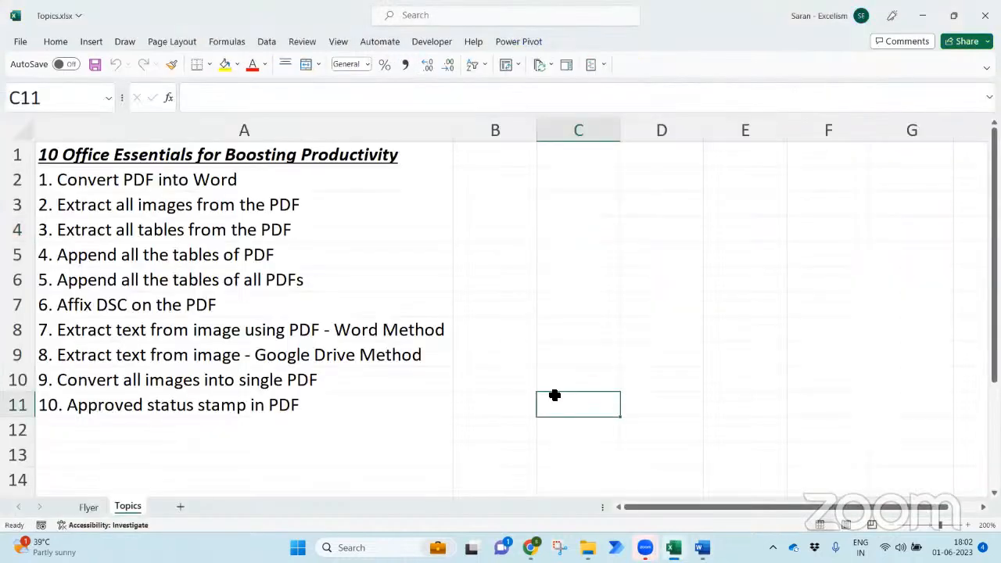
{"action": "key", "text": "ctrl+n"}
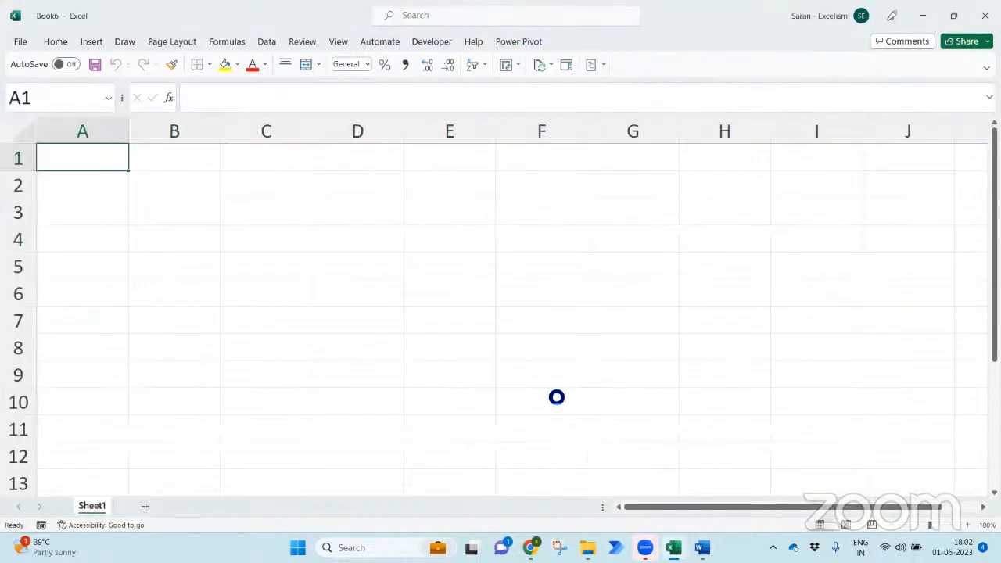
{"action": "key", "text": "ctrl+v"}
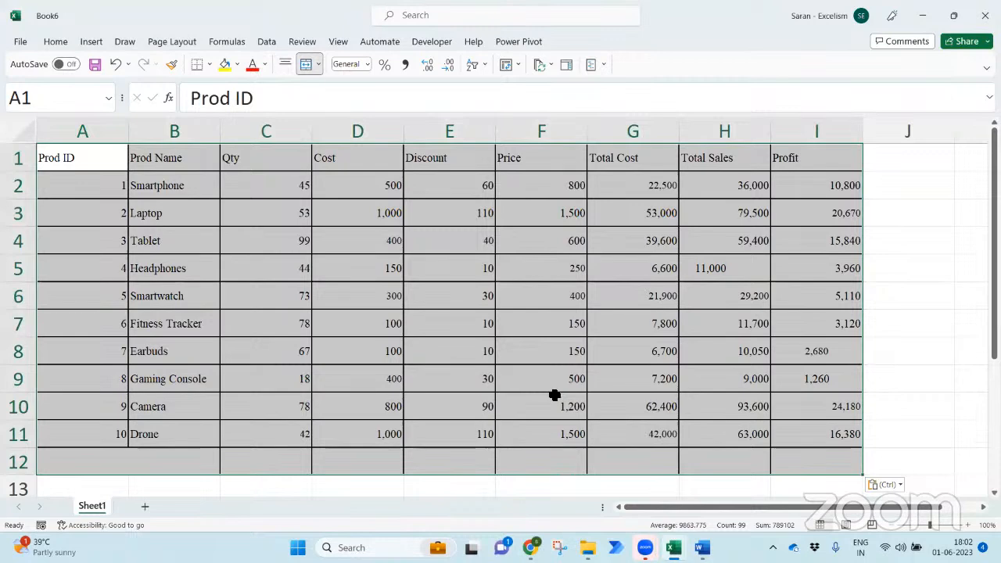
{"action": "key", "text": "ctrl+z"}
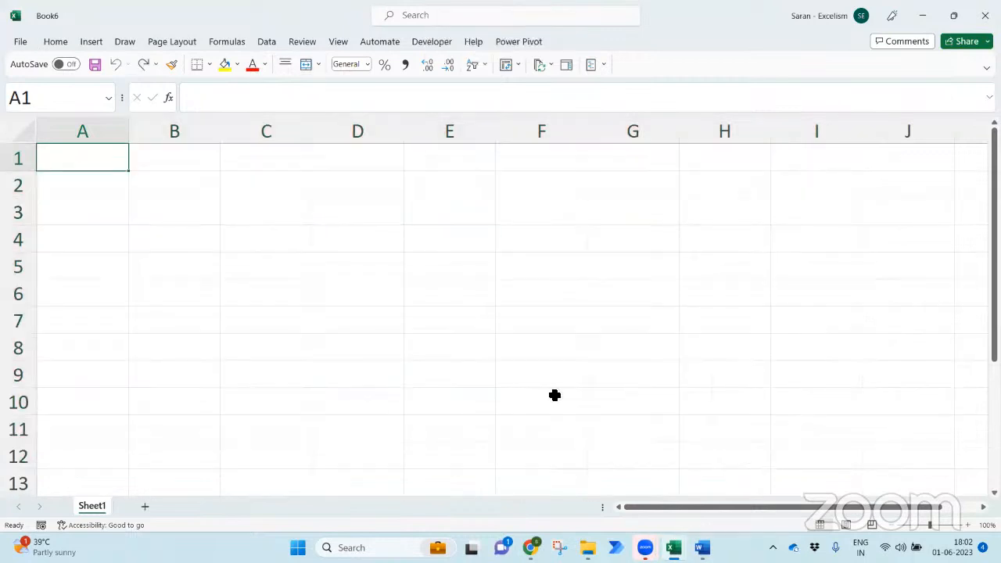
{"action": "key", "text": "ctrl+alt+v"}
{"action": "left_click", "coordinate": [348, 245]}
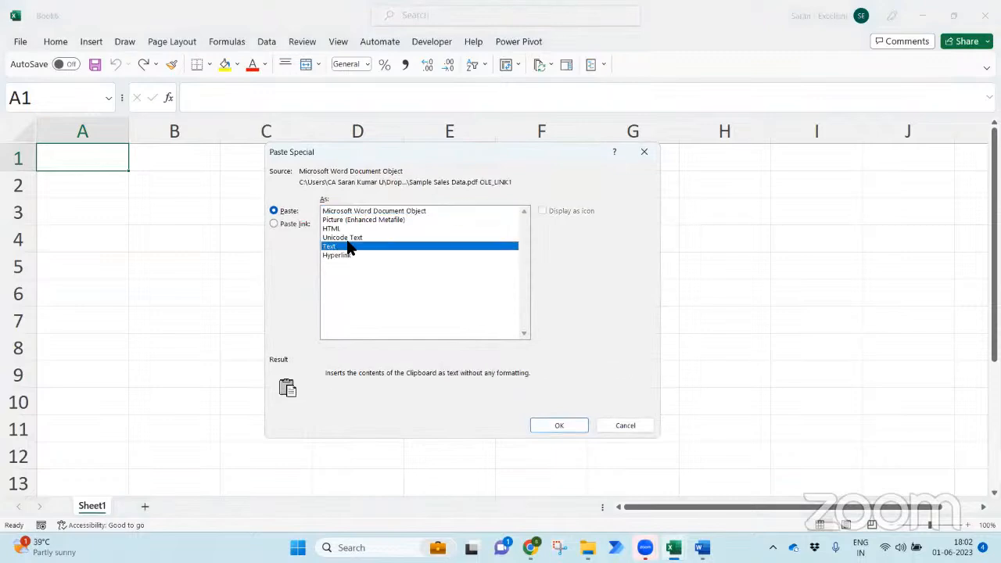
{"action": "double_click", "coordinate": [350, 244]}
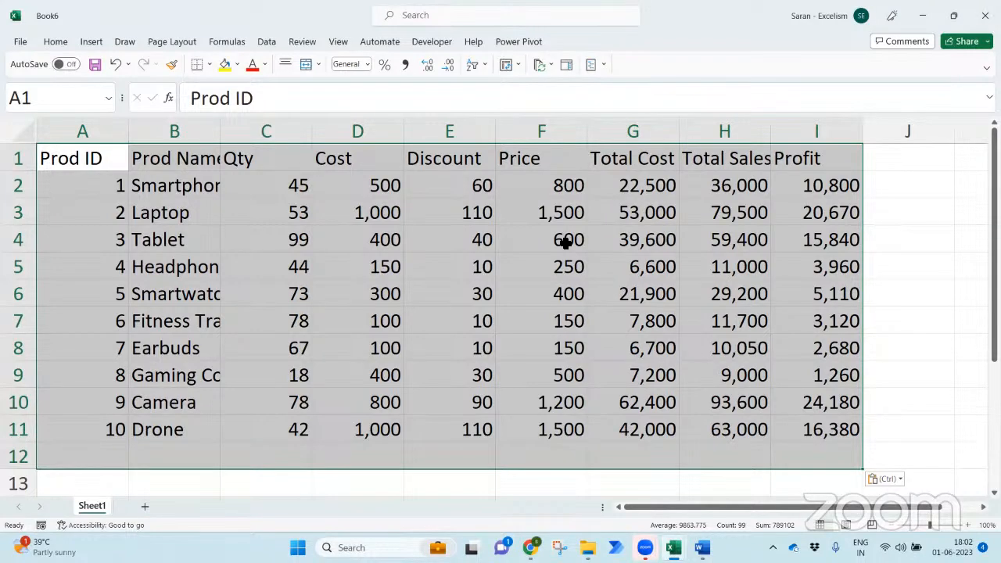
- Close the new workbook Book6 without saving and dismiss the HP message
{"action": "key", "text": "ctrl+w"}
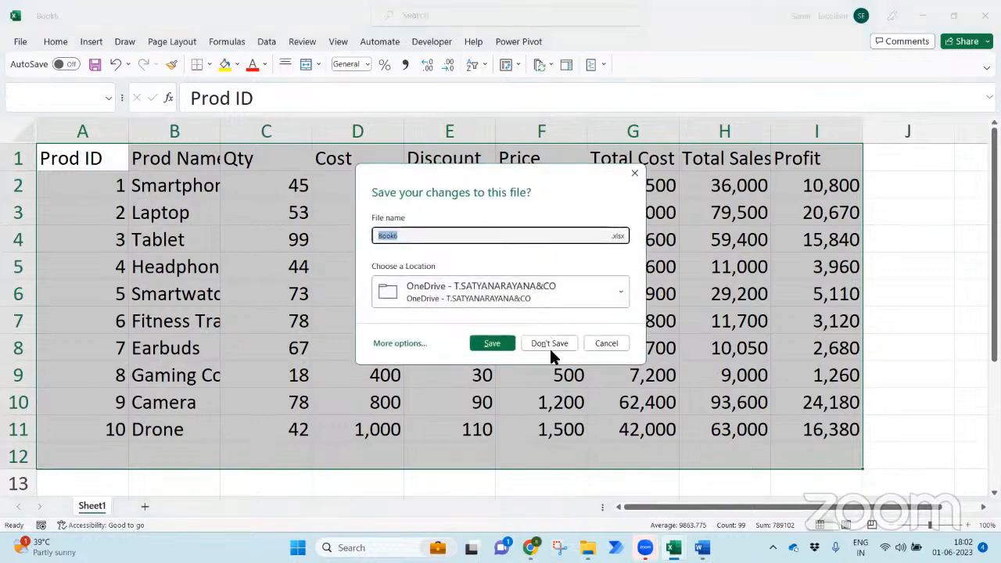
{"action": "left_click", "coordinate": [549, 344]}
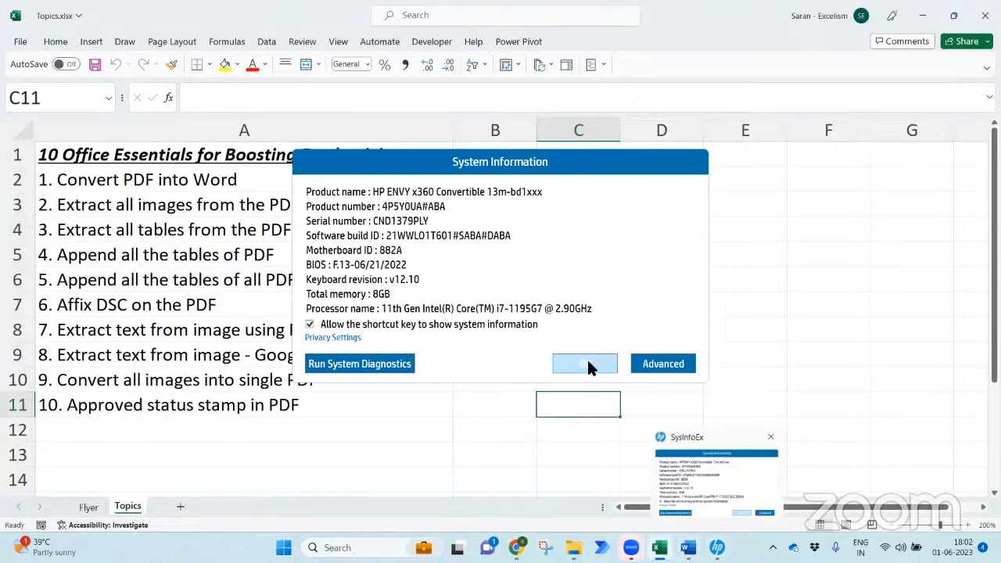
{"action": "left_click", "coordinate": [583, 357]}
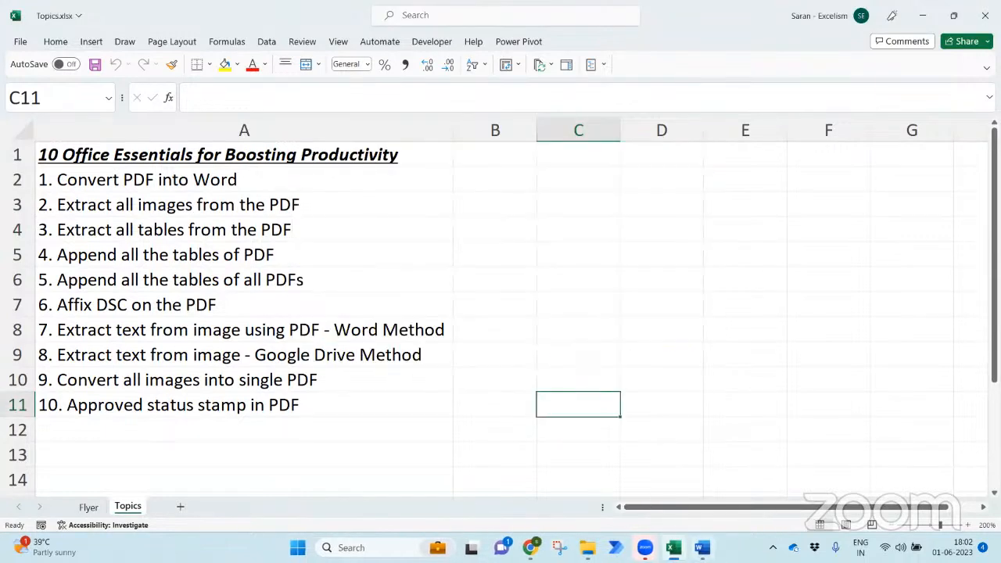
- Save the Word document as Sample Sales Data.docx and close Word
{"action": "key", "text": "alt+Tab"}
{"action": "key", "text": "ctrl+a"}
{"action": "key", "text": "F12"}
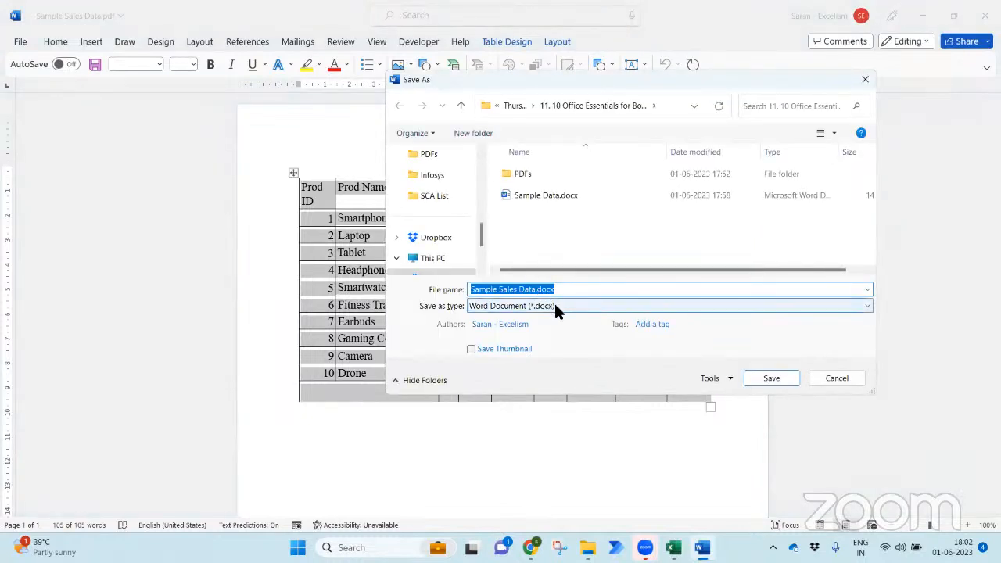
{"action": "left_click", "coordinate": [771, 379]}
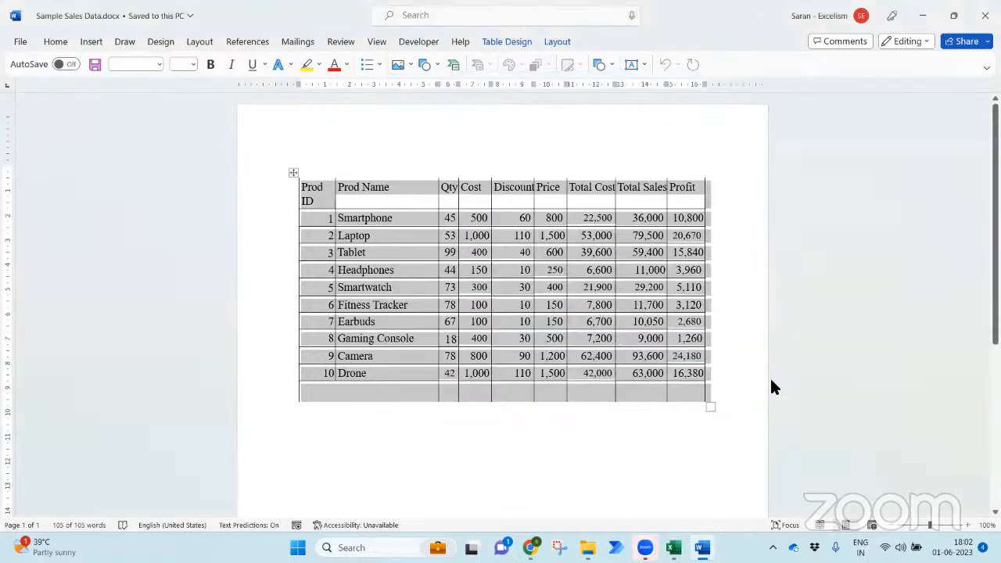
{"action": "left_click", "coordinate": [722, 358]}
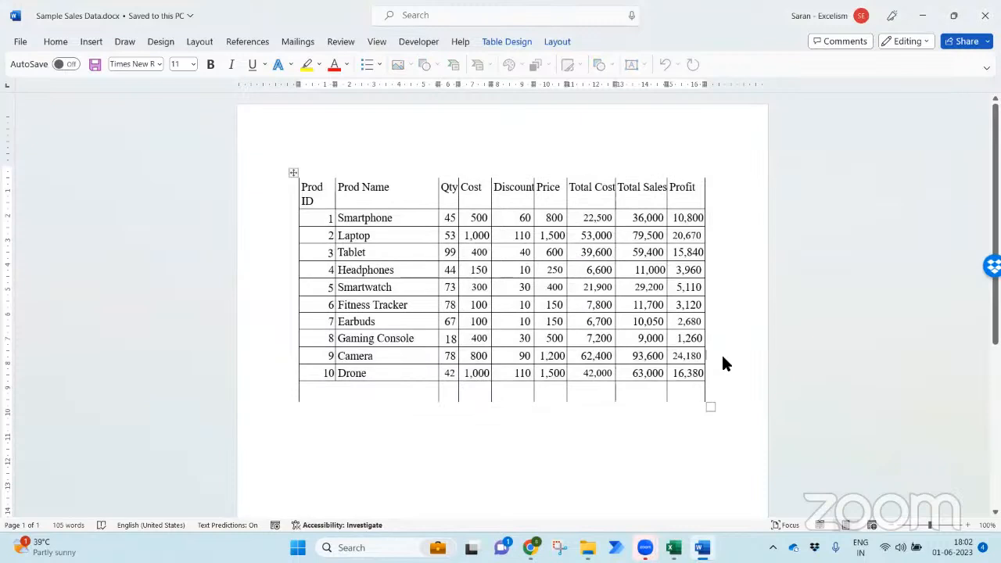
{"action": "left_click", "coordinate": [985, 15]}
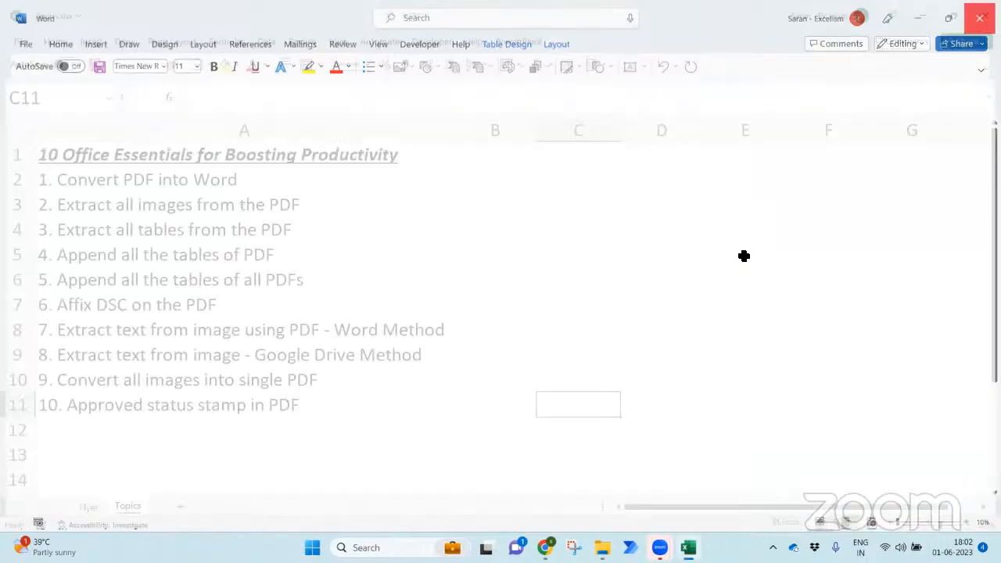
{"action": "left_click", "coordinate": [515, 249]}
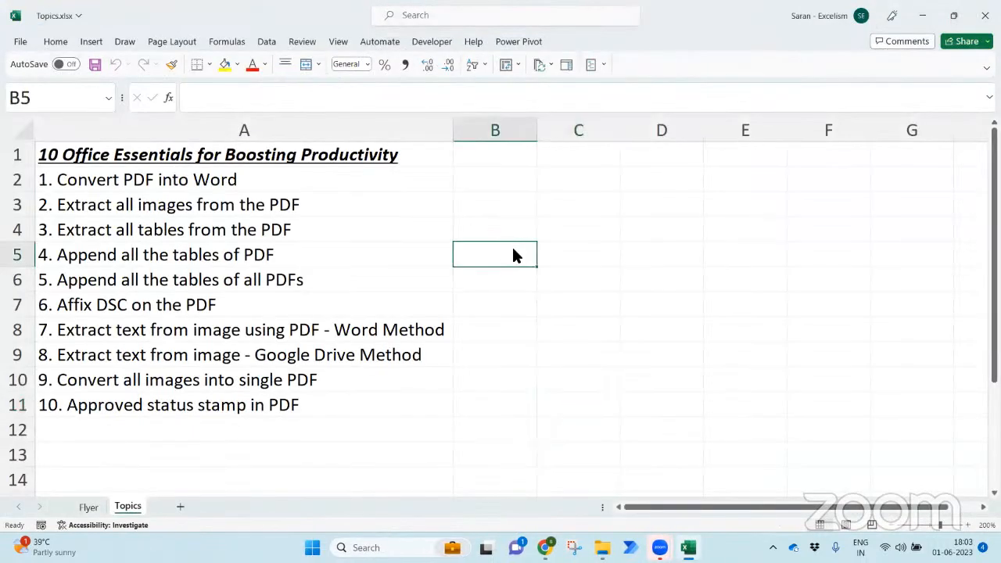
- Check the saved file, then highlight topic 8, the Google Drive method, on the Topics sheet
{"action": "key", "text": "alt+Tab"}
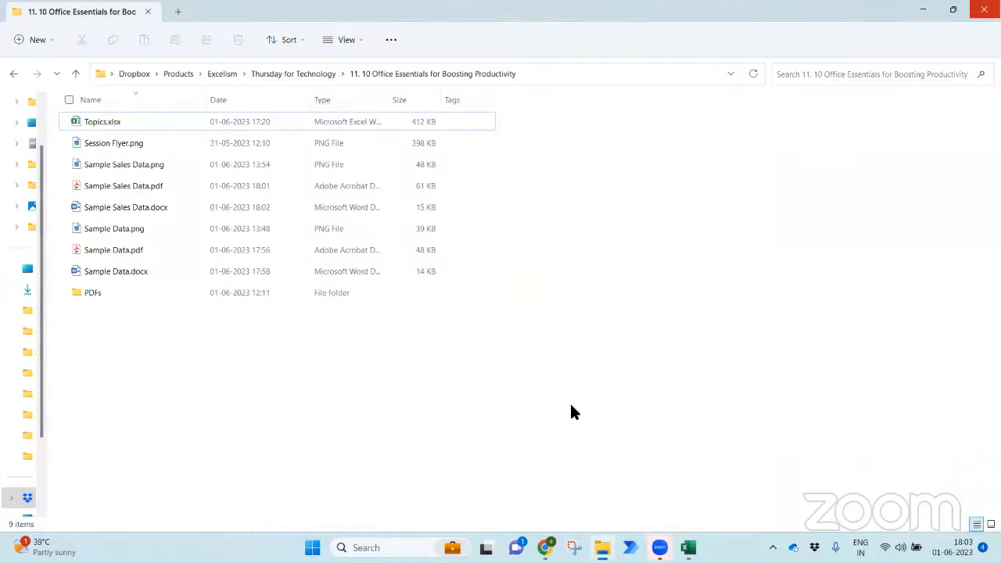
{"action": "left_click", "coordinate": [688, 547]}
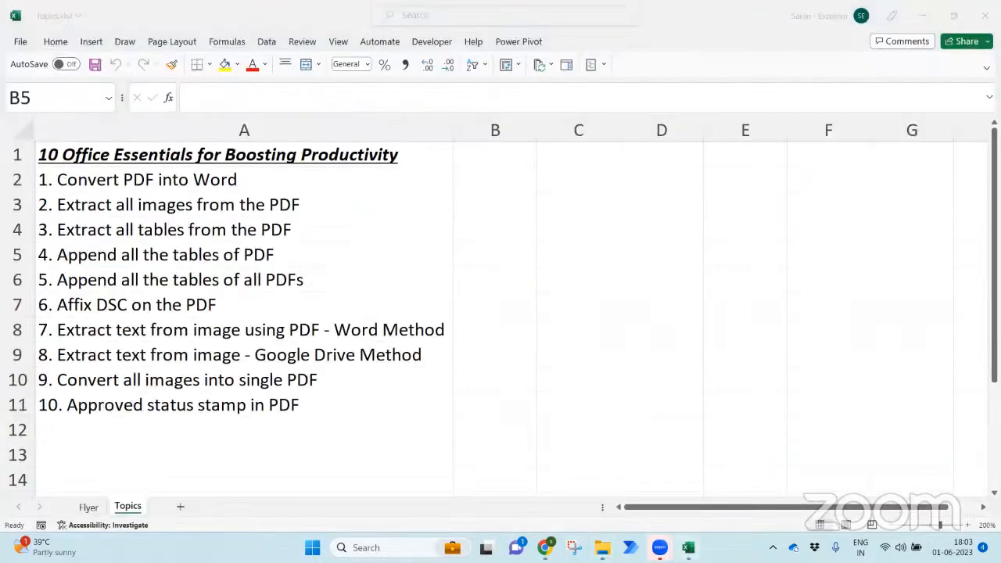
{"action": "left_click", "coordinate": [357, 379]}
{"action": "left_click", "coordinate": [327, 326]}
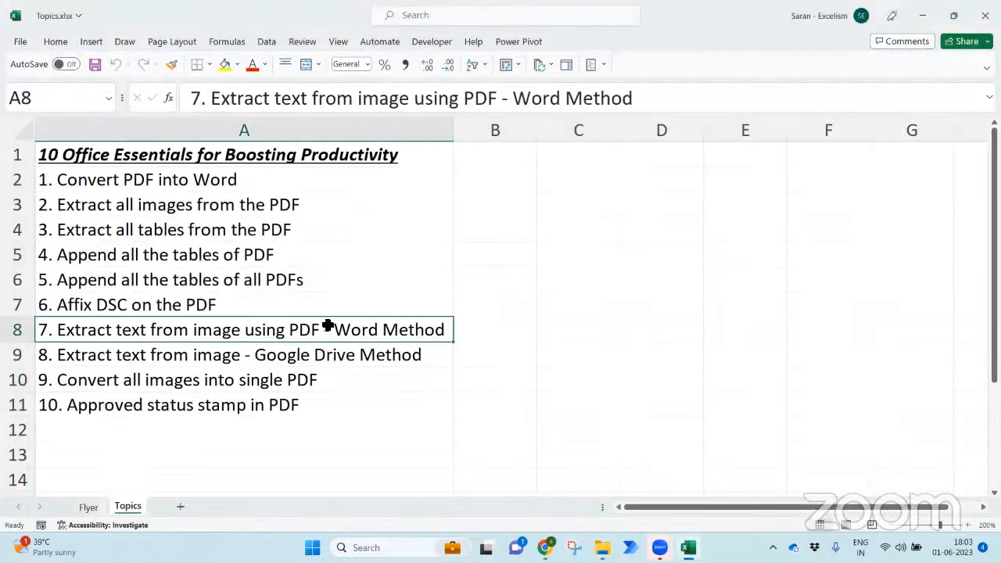
{"action": "left_click", "coordinate": [333, 352]}
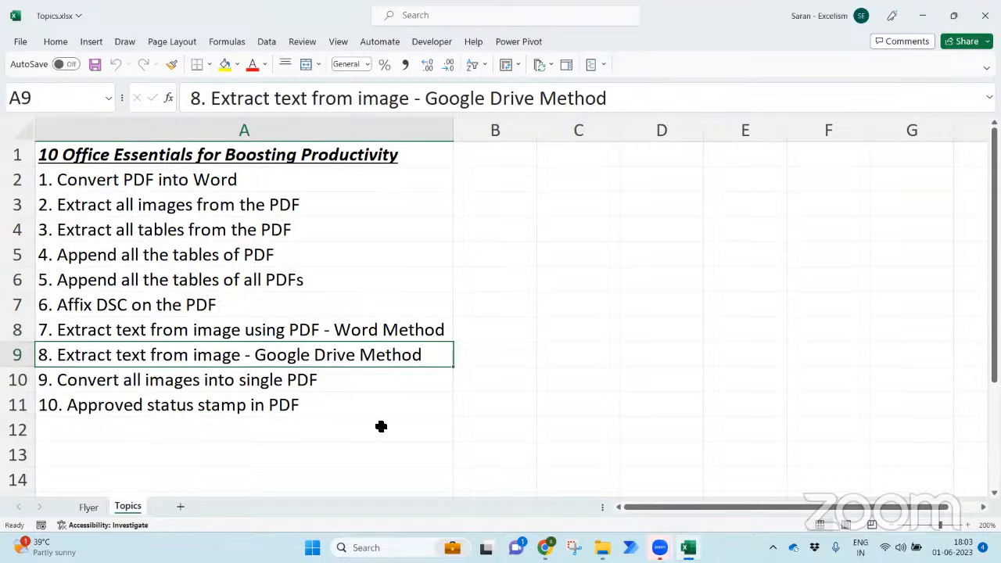
- Switch to Chrome and open a new browser tab
{"action": "mouse_move", "coordinate": [545, 547]}
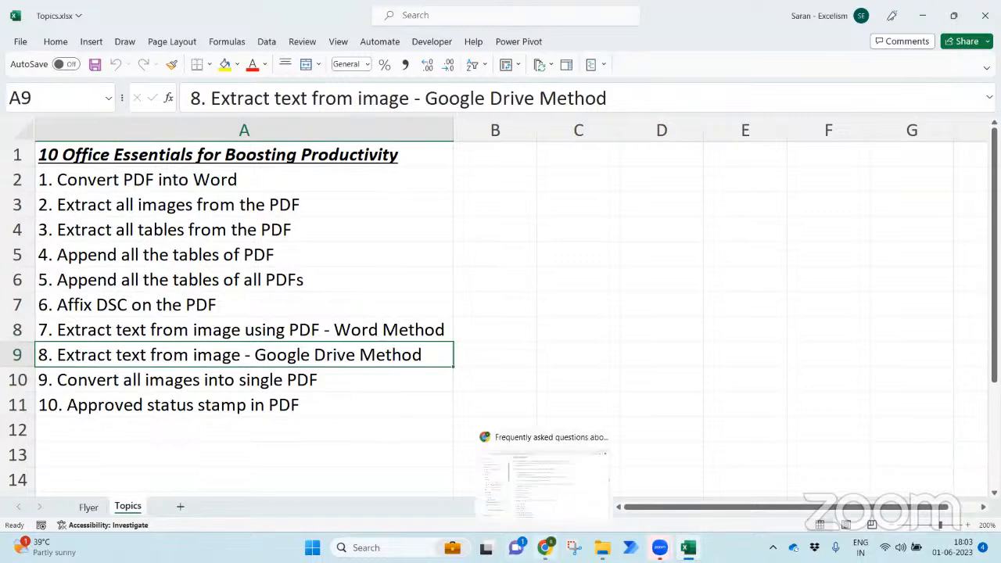
{"action": "left_click", "coordinate": [542, 509]}
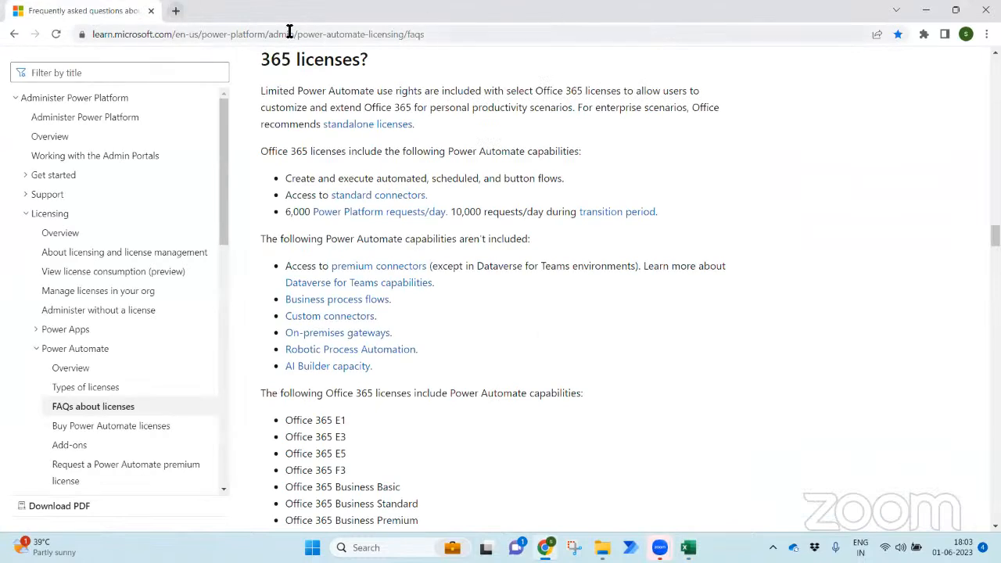
{"action": "left_click", "coordinate": [175, 12]}
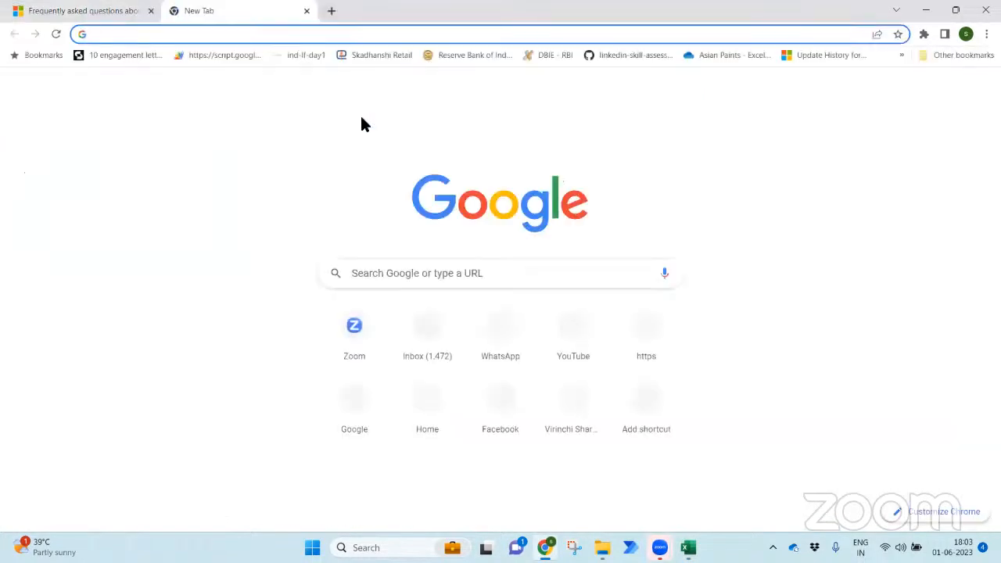
- Load the Google home page and revisit topic 8 on the Topics sheet
{"action": "type", "text": "goog"}
{"action": "key", "text": "Return"}
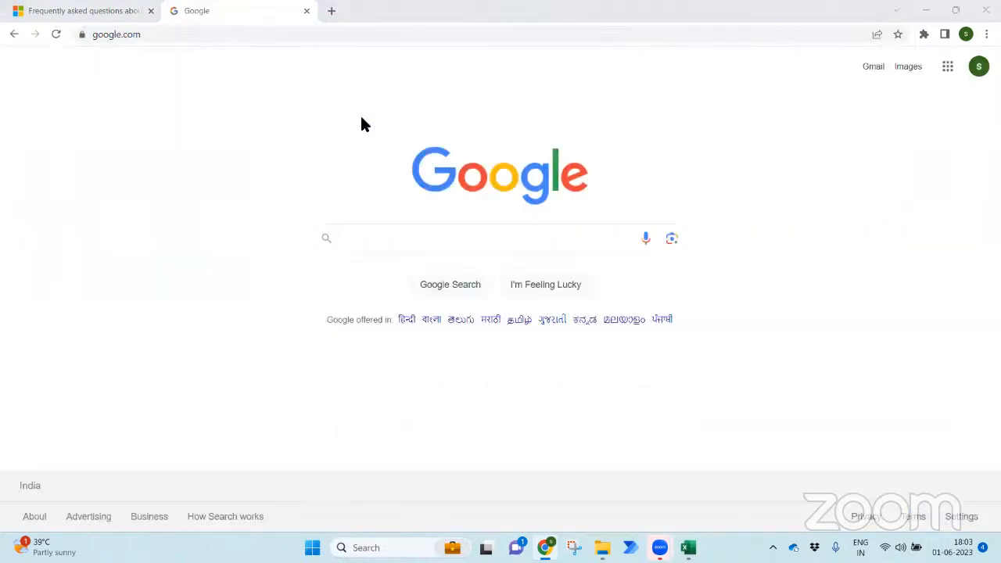
{"action": "key", "text": "alt+Tab"}
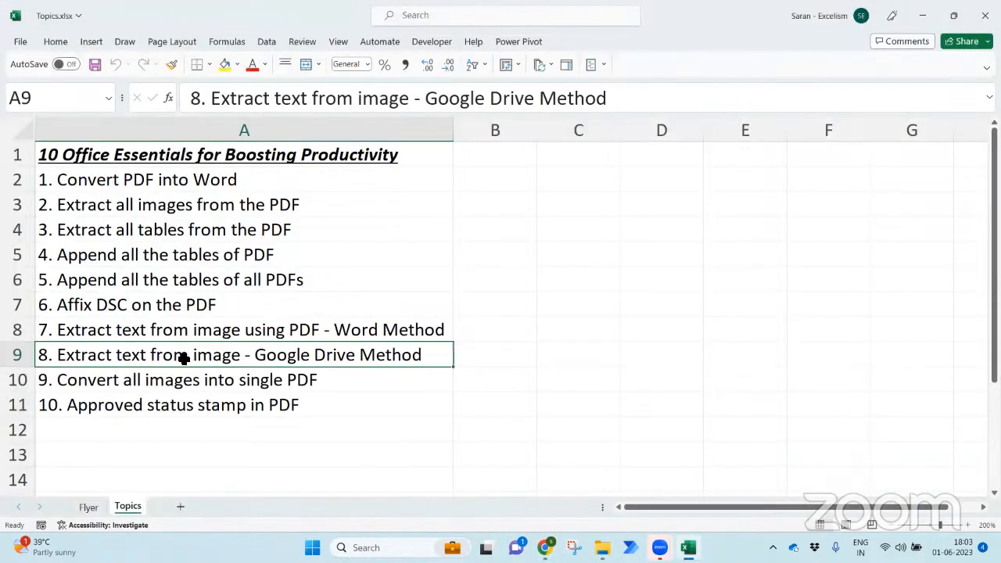
{"action": "left_click", "coordinate": [297, 331]}
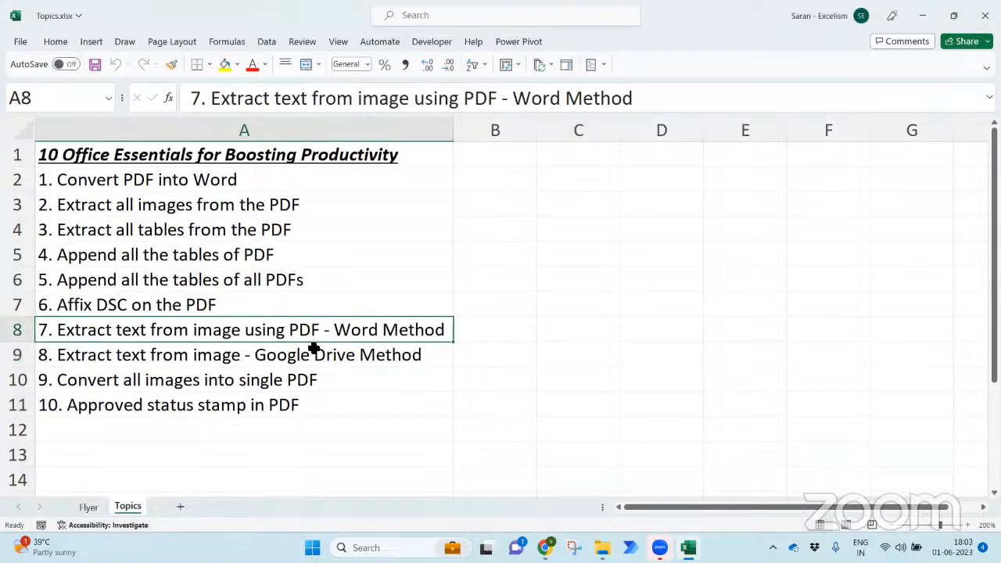
{"action": "left_click", "coordinate": [323, 352]}
- Open Google Drive from the Google apps grid in Chrome
{"action": "key", "text": "alt+Tab"}
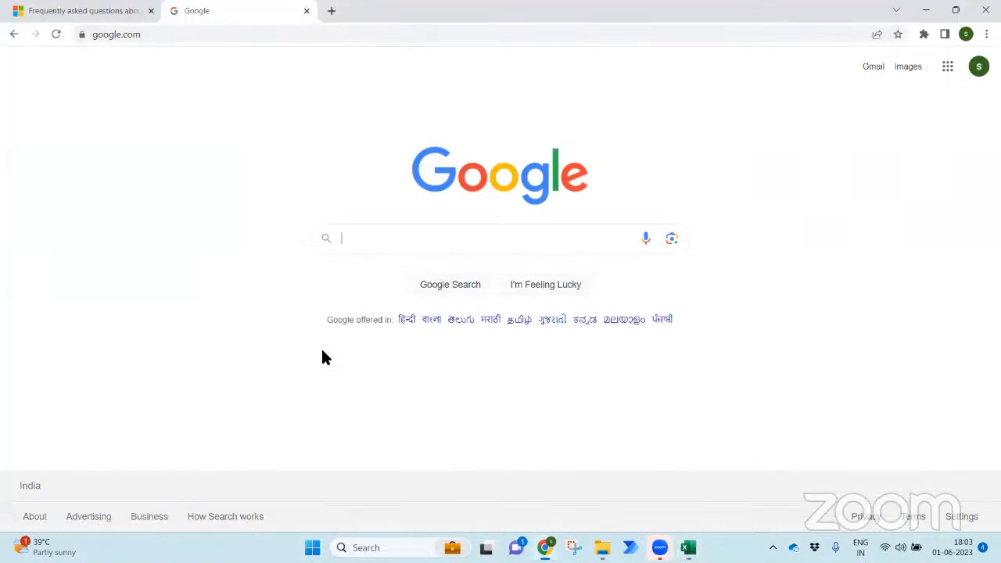
{"action": "left_click", "coordinate": [946, 67]}
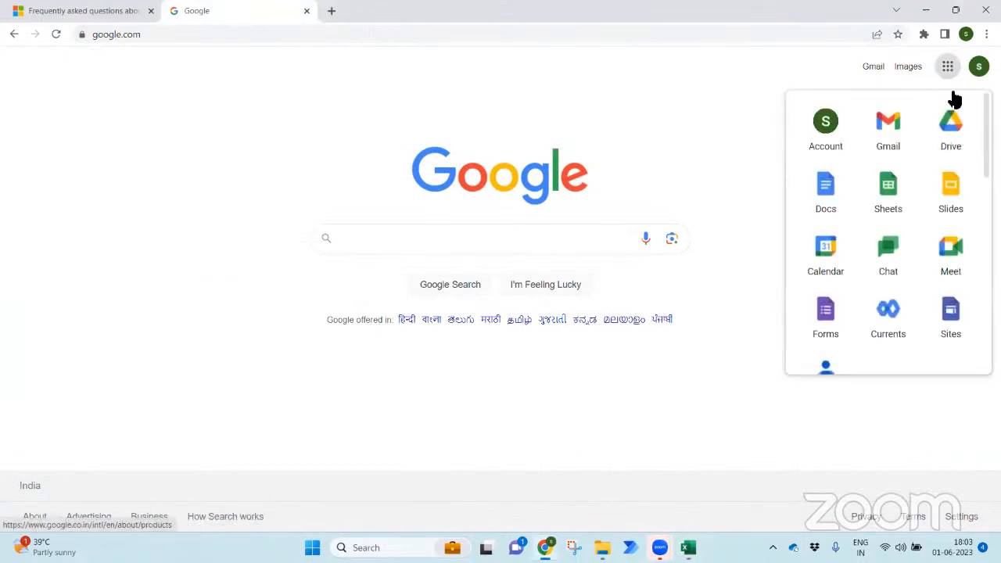
{"action": "left_click", "coordinate": [952, 141]}
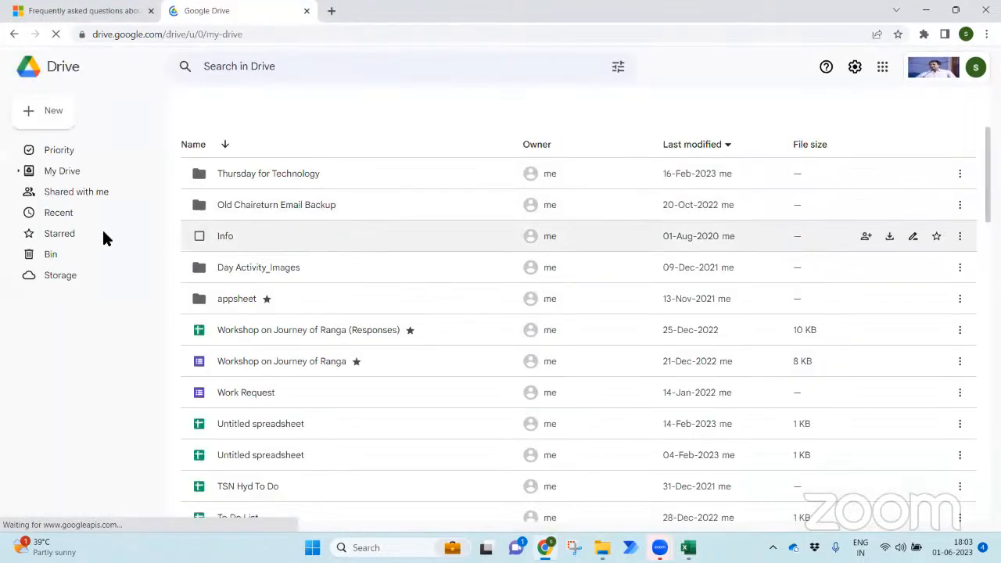
- Preview Sample Data.png from the Recent files list, then close the preview
{"action": "left_click", "coordinate": [81, 212]}
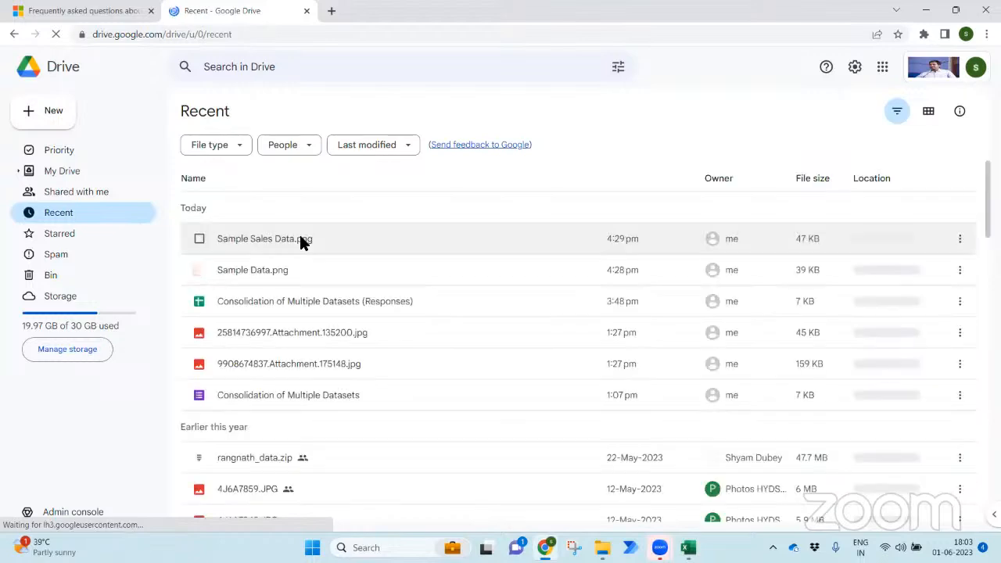
{"action": "left_click", "coordinate": [305, 269]}
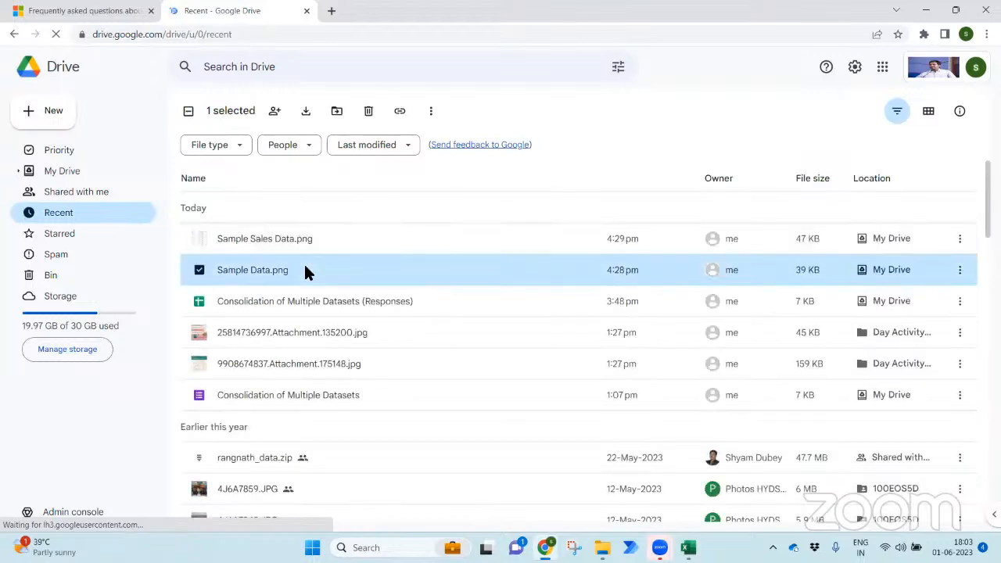
{"action": "double_click", "coordinate": [288, 270]}
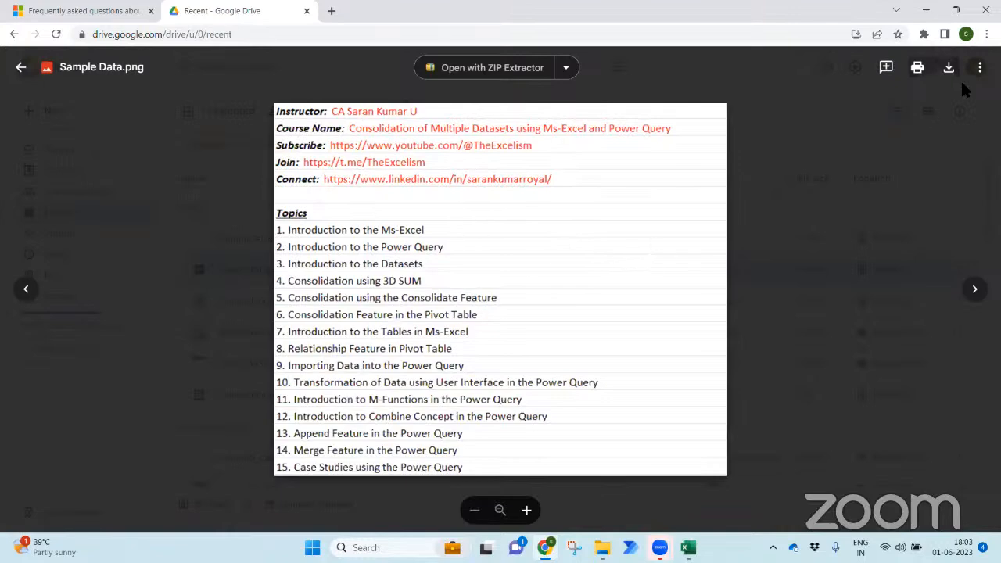
{"action": "left_click", "coordinate": [927, 212]}
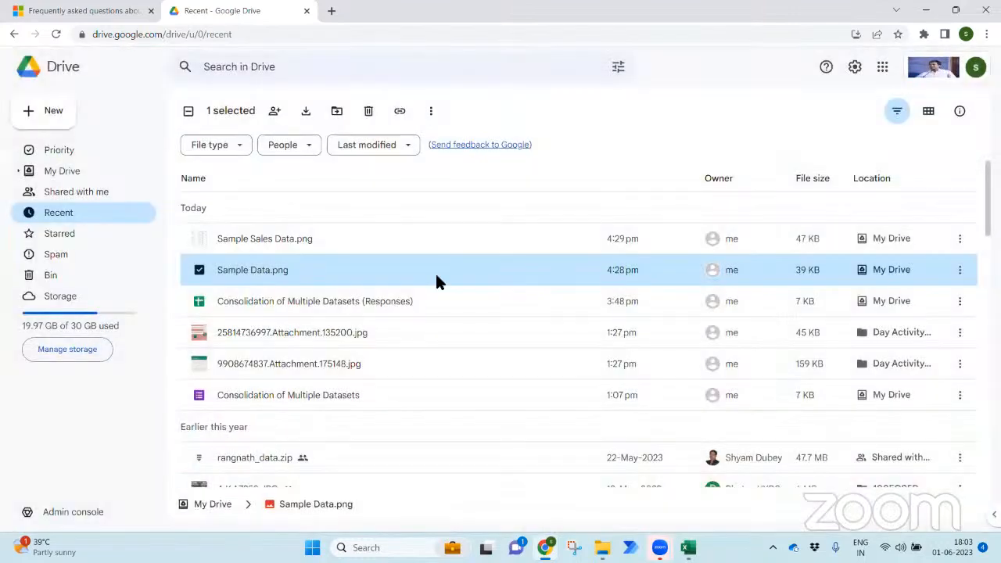
- Open Sample Data.png with Google Docs to extract its text
{"action": "right_click", "coordinate": [310, 271]}
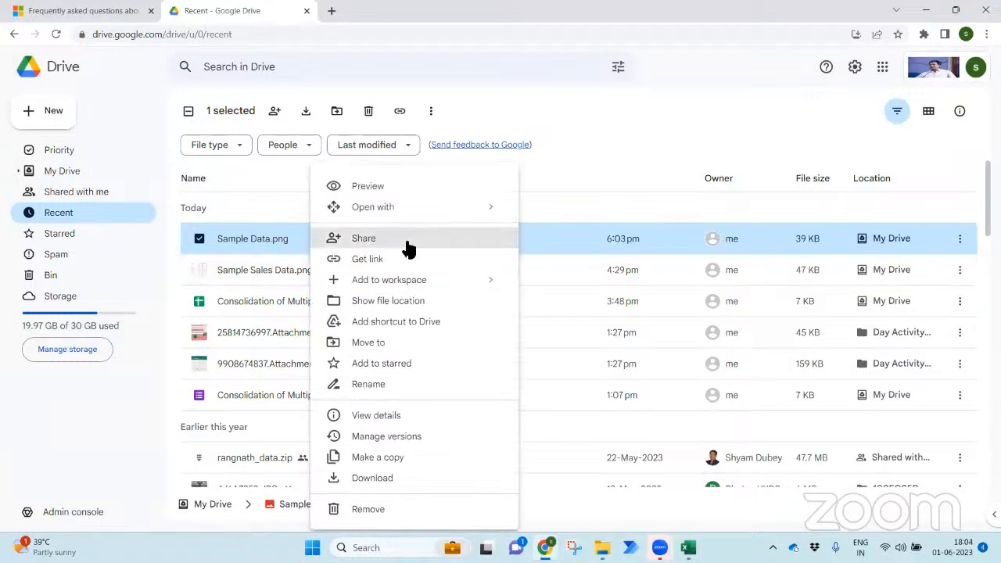
{"action": "mouse_move", "coordinate": [440, 210]}
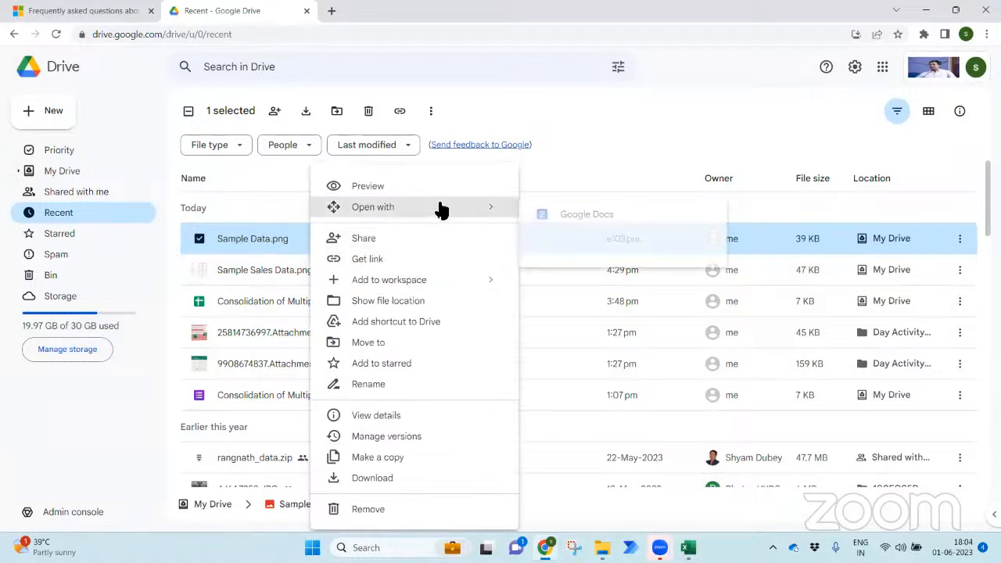
{"action": "left_click", "coordinate": [596, 221]}
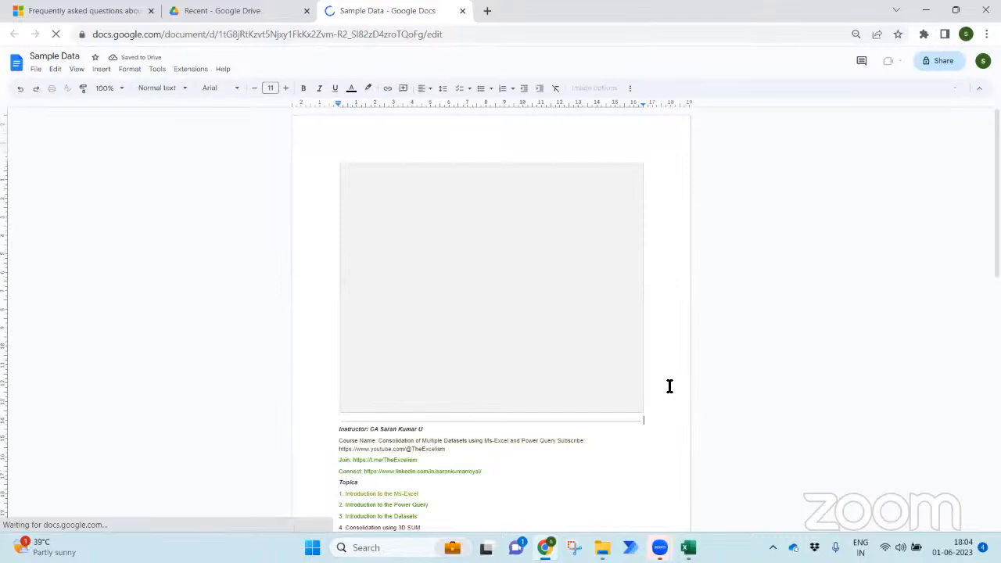
- Review the course and topics text extracted below the Sample Data image
{"action": "scroll", "coordinate": [607, 288], "scroll_direction": "down", "scroll_amount": 1}
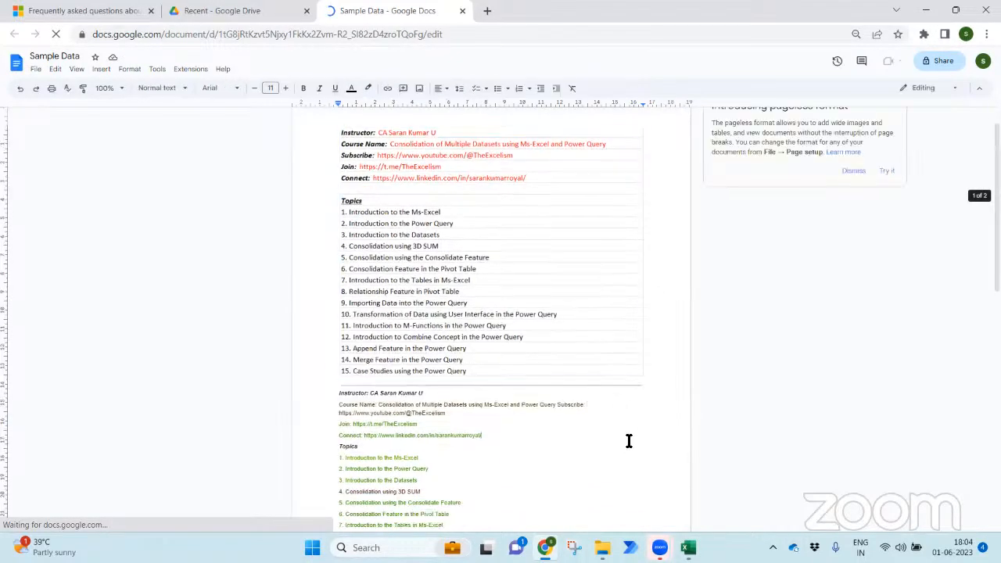
{"action": "scroll", "coordinate": [422, 313], "scroll_direction": "down", "scroll_amount": 5}
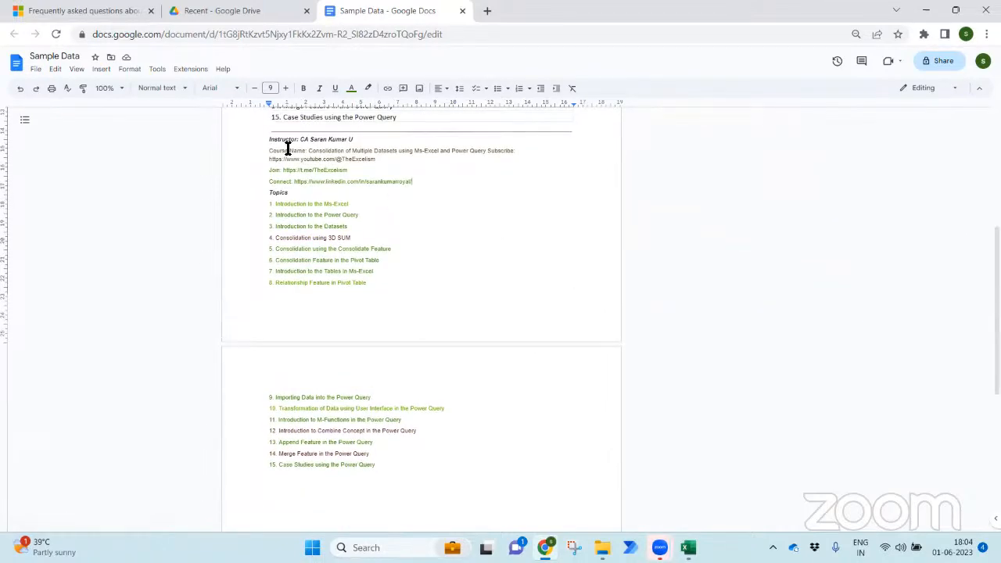
{"action": "left_click_drag", "start_coordinate": [272, 140], "coordinate": [408, 446]}
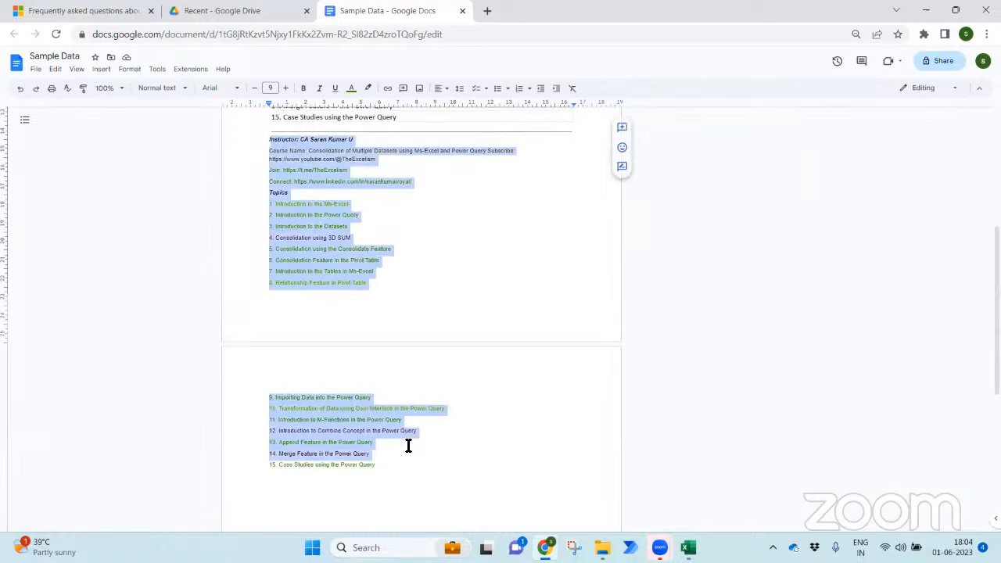
{"action": "left_click_drag", "start_coordinate": [269, 130], "coordinate": [394, 316]}
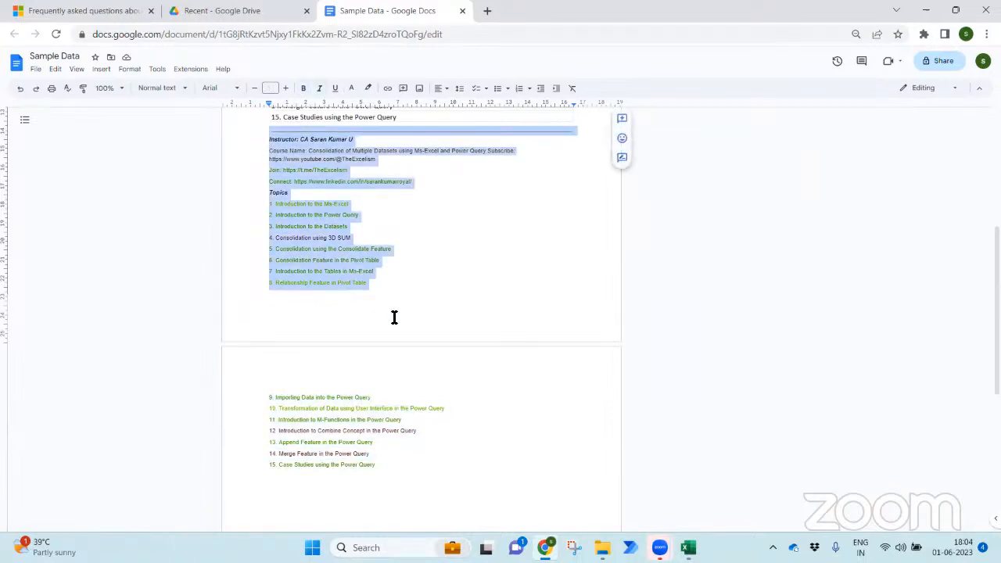
{"action": "left_click", "coordinate": [394, 317]}
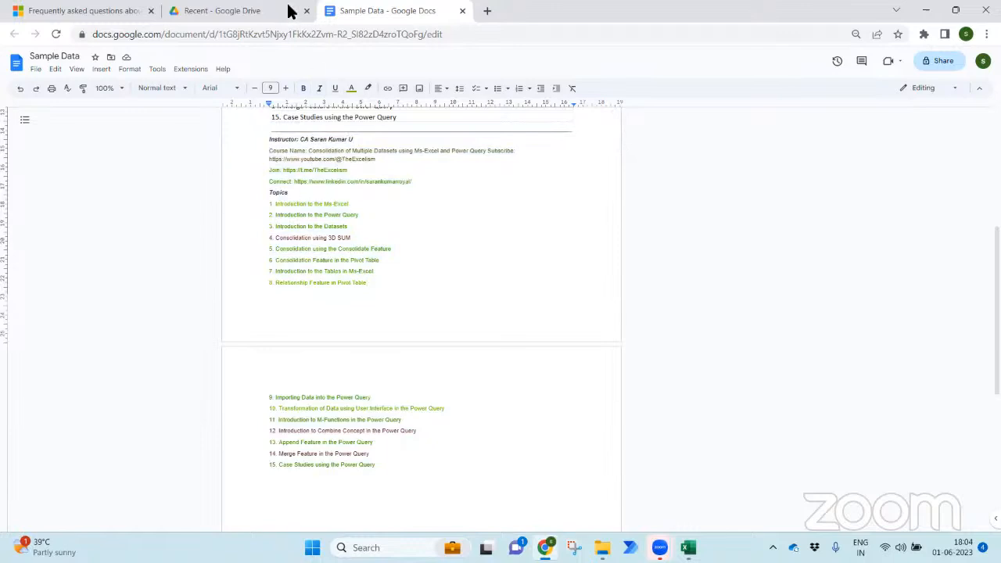
- Return to the Google Drive Recent list and preview Sample Sales Data.png
{"action": "left_click", "coordinate": [268, 12]}
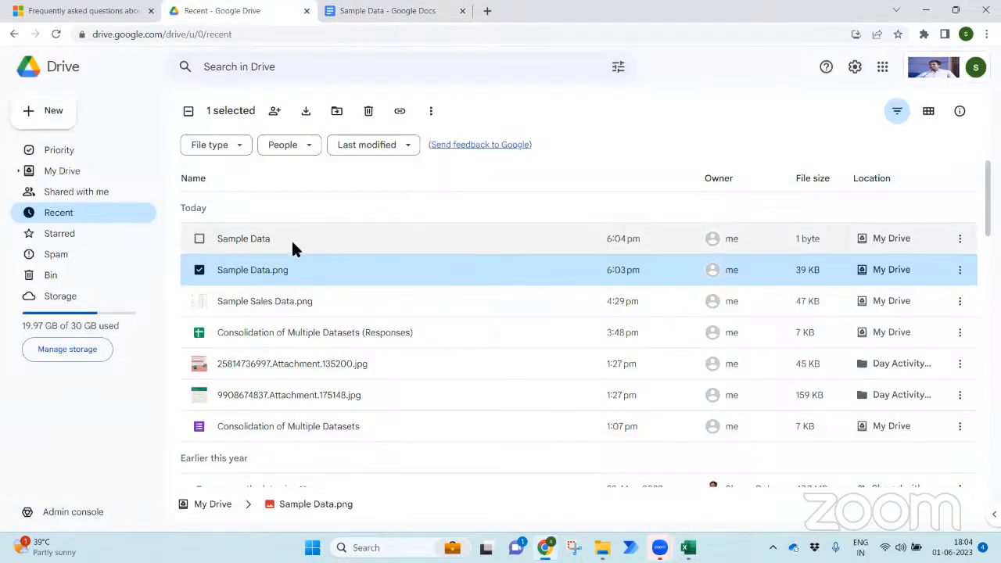
{"action": "left_click", "coordinate": [312, 301]}
{"action": "double_click", "coordinate": [313, 300]}
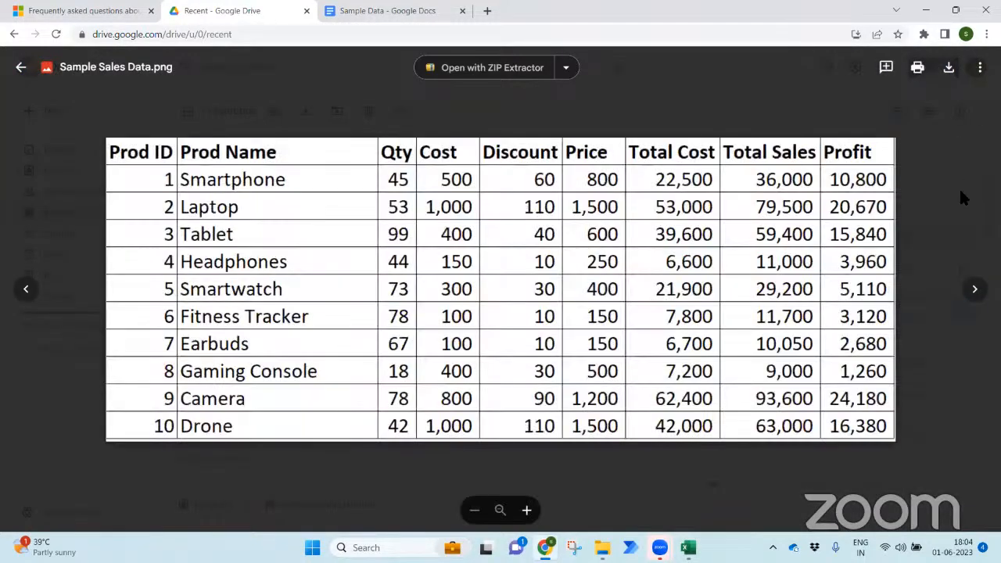
- Close the preview and open Sample Sales Data.png with Google Docs
{"action": "left_click", "coordinate": [961, 197]}
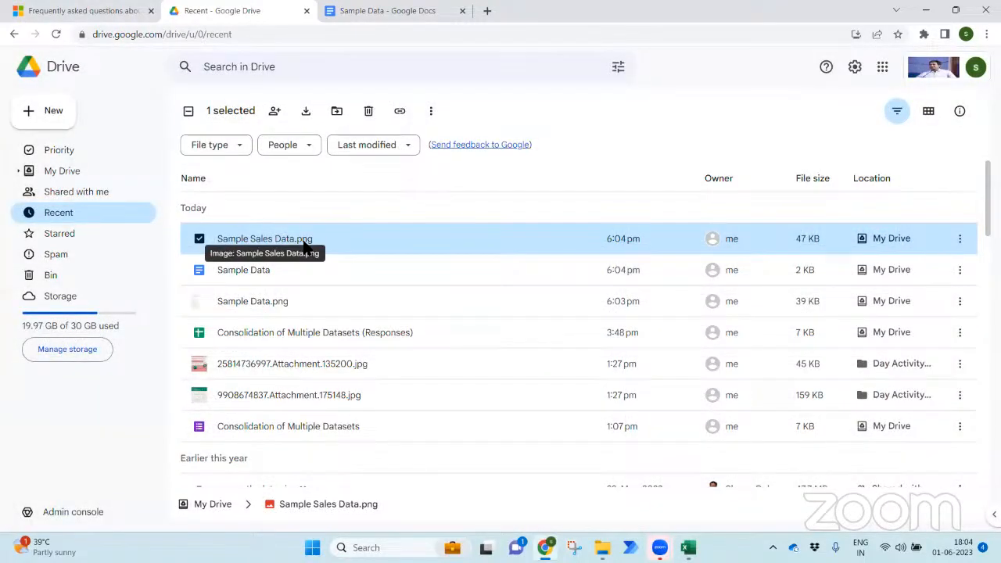
{"action": "right_click", "coordinate": [309, 243]}
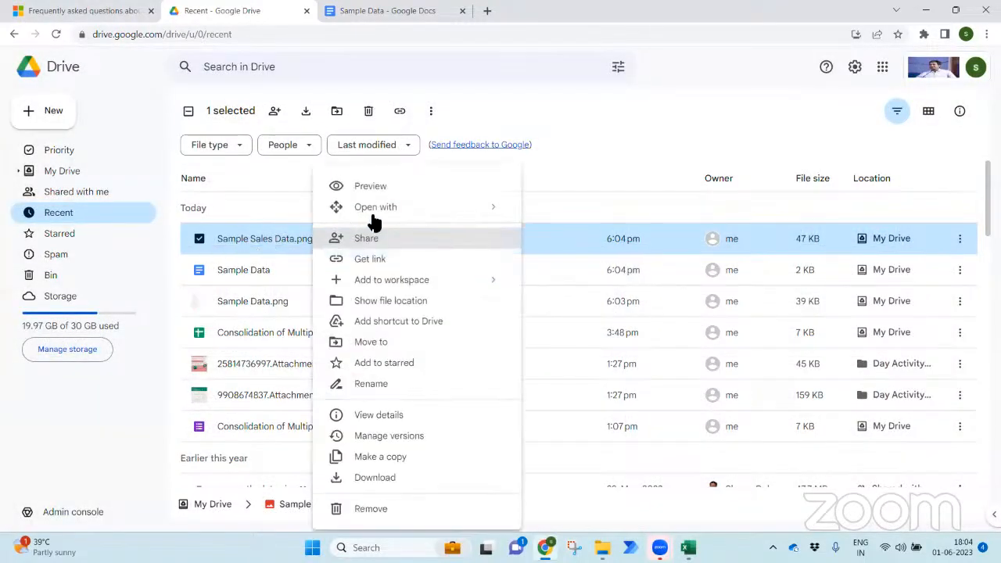
{"action": "mouse_move", "coordinate": [515, 210]}
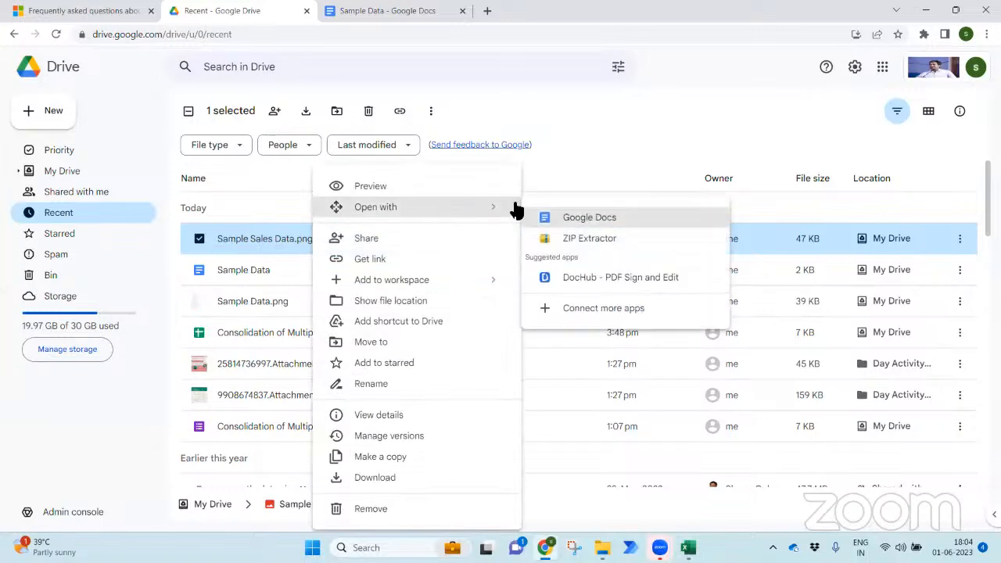
{"action": "left_click", "coordinate": [566, 217]}
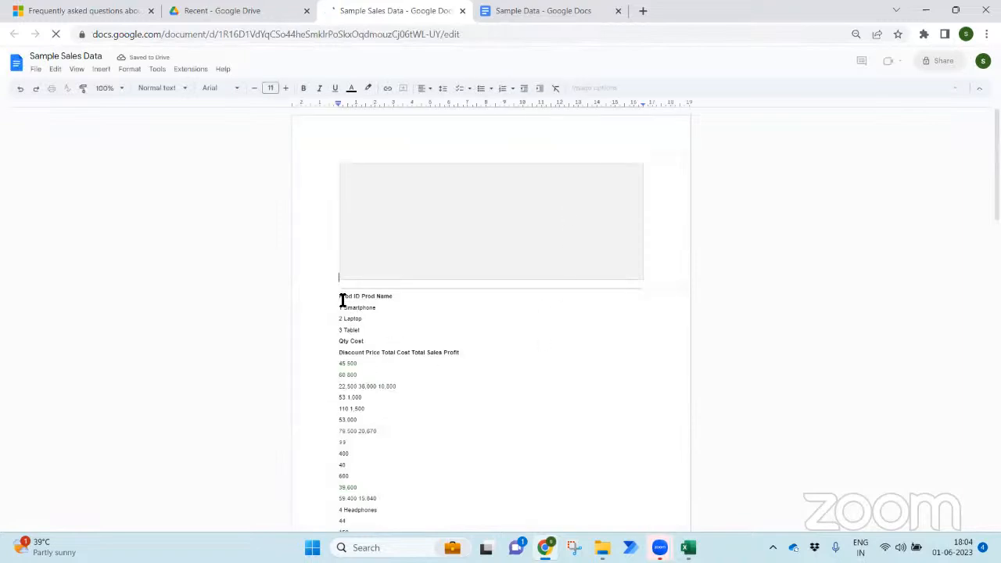
- Review the sales table text extracted below the Sample Sales Data image
{"action": "left_click_drag", "start_coordinate": [342, 297], "coordinate": [385, 444]}
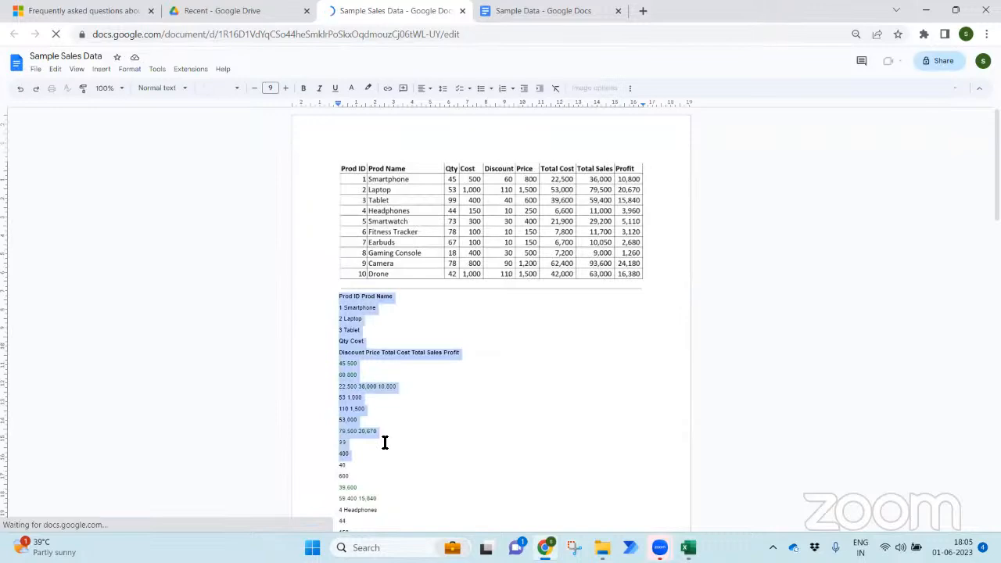
{"action": "scroll", "coordinate": [385, 442], "scroll_direction": "down", "scroll_amount": 5}
{"action": "scroll", "coordinate": [385, 443], "scroll_direction": "down", "scroll_amount": 5}
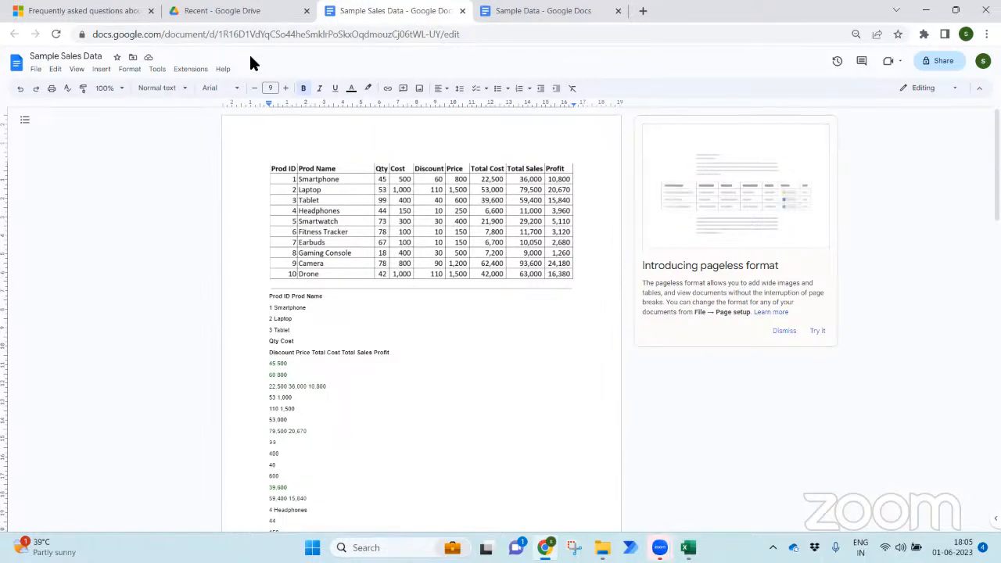
- Close the Sample Sales Data and Sample Data documents, returning to Google Drive
{"action": "left_click", "coordinate": [250, 10]}
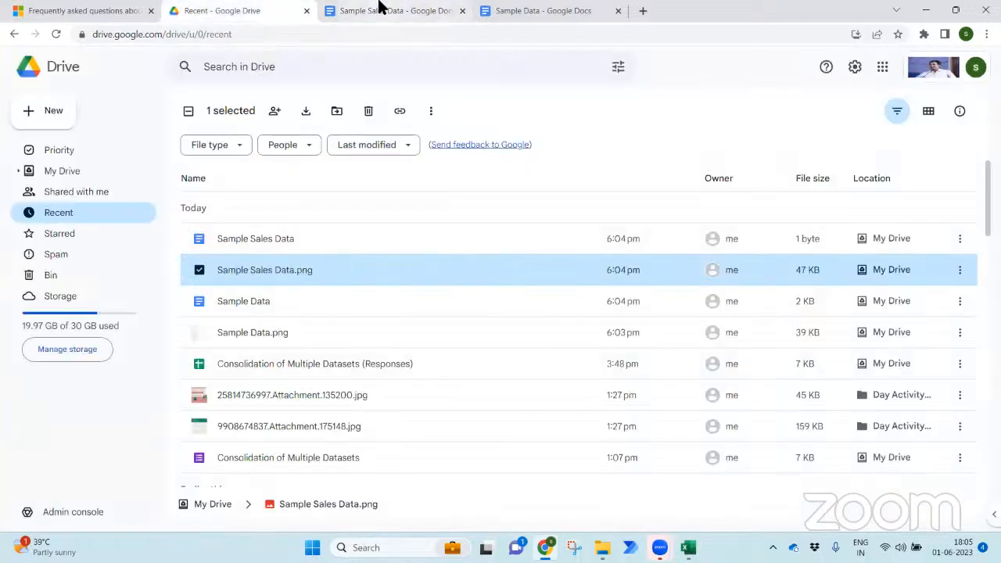
{"action": "left_click", "coordinate": [381, 10]}
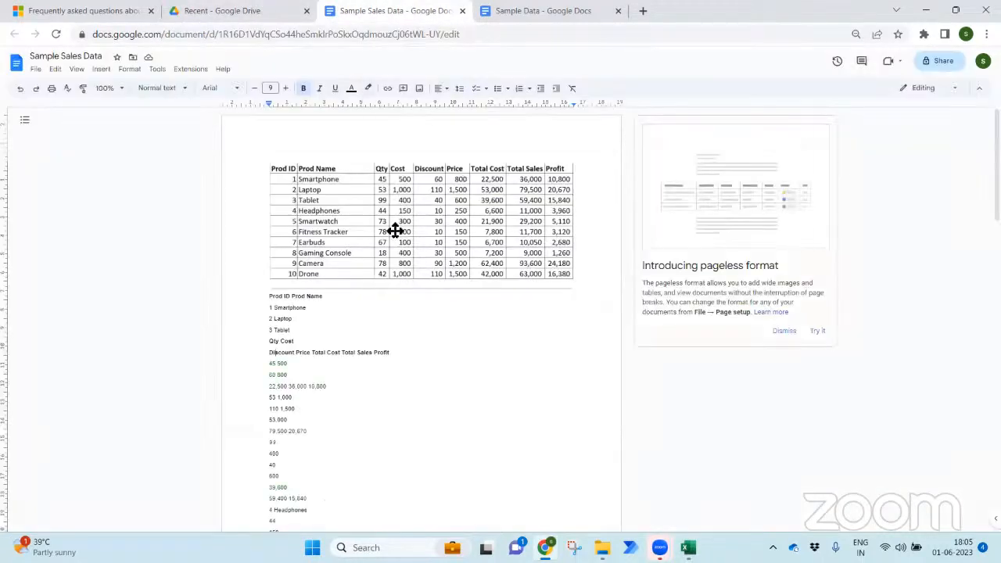
{"action": "left_click", "coordinate": [462, 11]}
{"action": "left_click", "coordinate": [462, 11]}
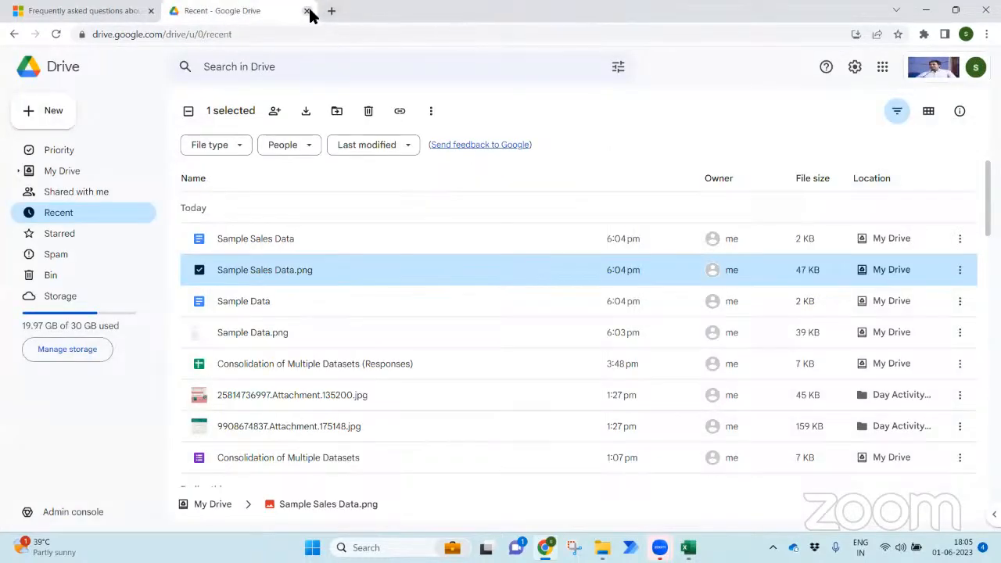
- Close Google Drive, return to the Excel Topics sheet and select cell A10 (topic 9)
{"action": "key", "text": "ctrl+w"}
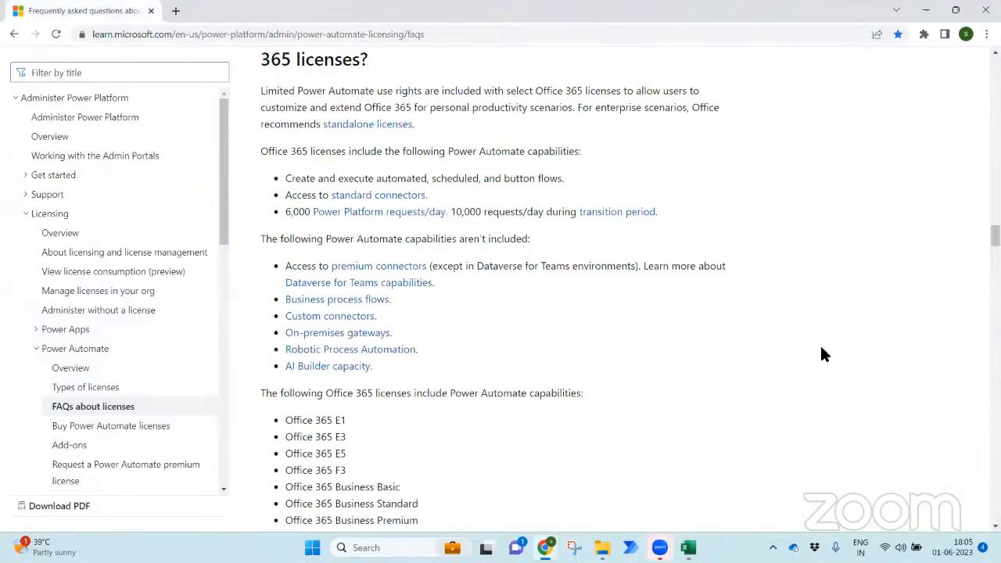
{"action": "left_click", "coordinate": [688, 547]}
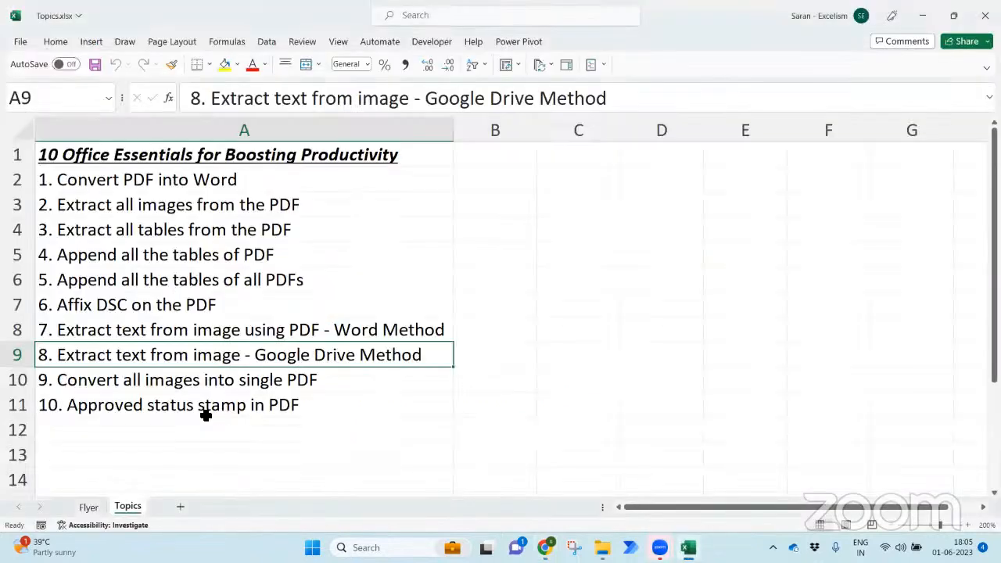
{"action": "left_click", "coordinate": [187, 377]}
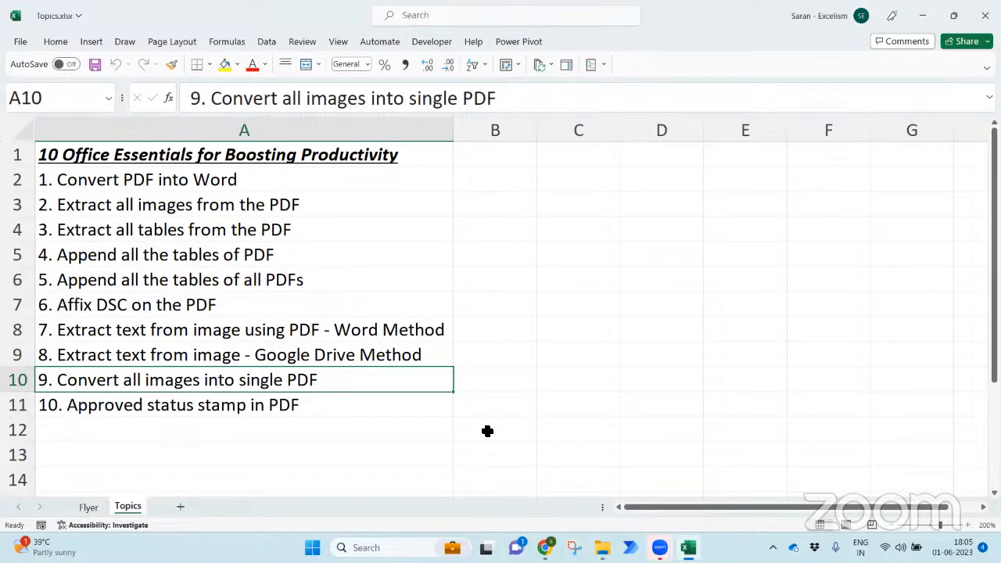
- Open the PDFs > TCS folder in the course files window
{"action": "mouse_move", "coordinate": [601, 547]}
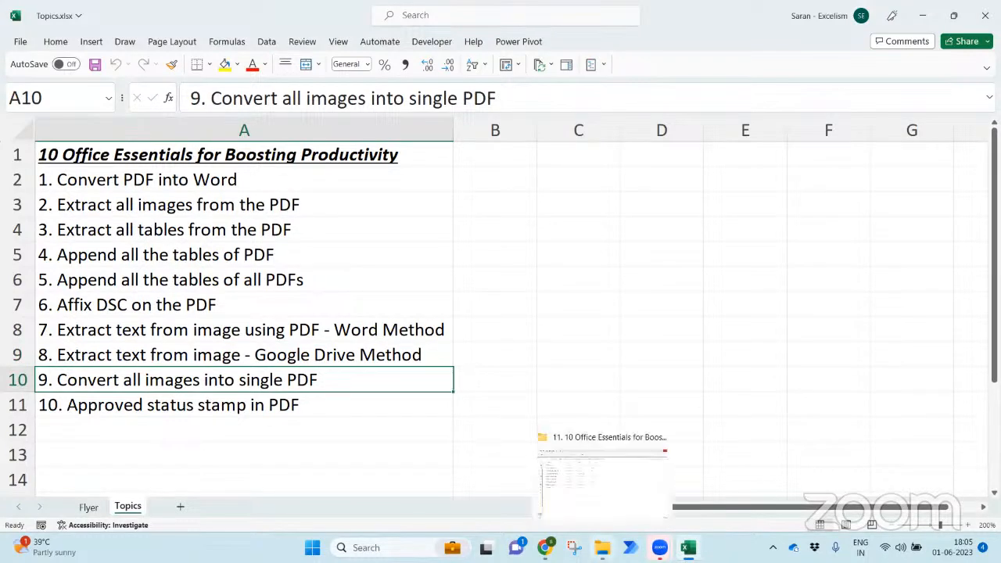
{"action": "left_click", "coordinate": [580, 510]}
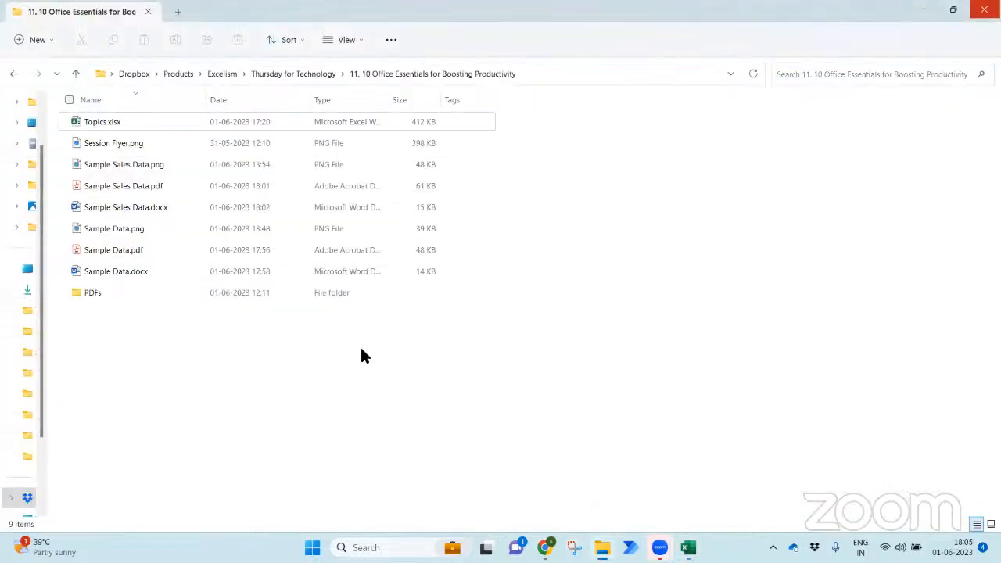
{"action": "double_click", "coordinate": [212, 296]}
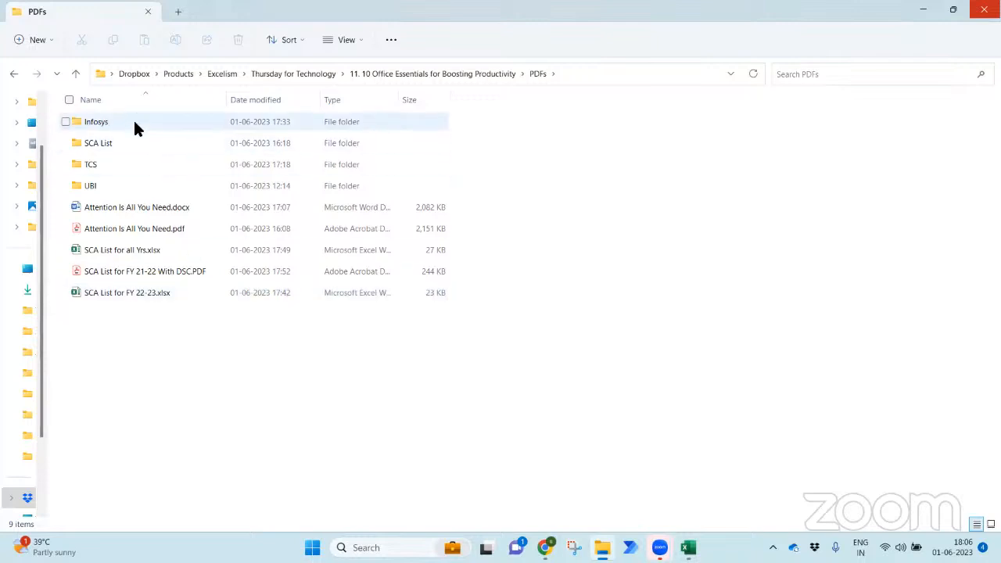
{"action": "left_click", "coordinate": [143, 163]}
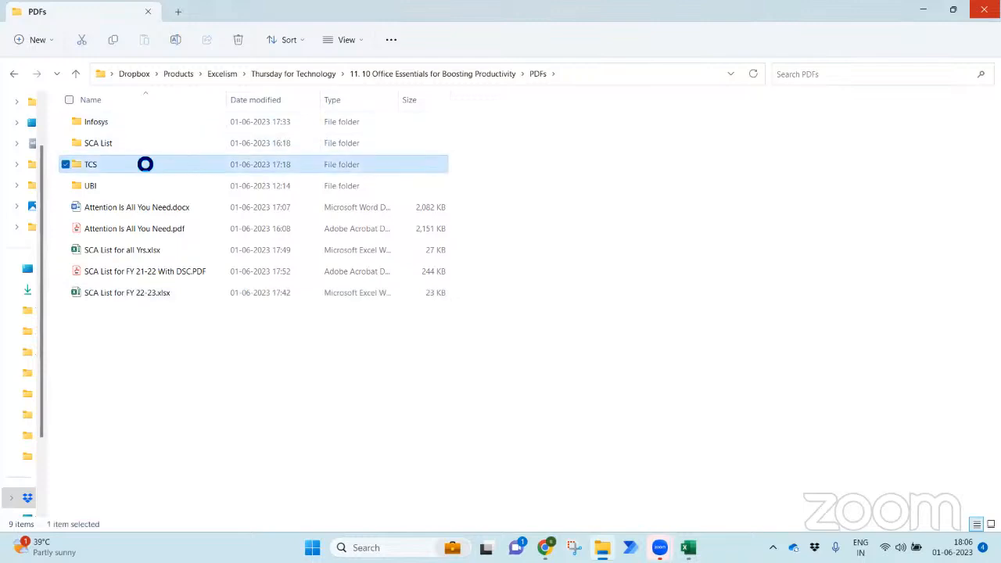
{"action": "double_click", "coordinate": [142, 165]}
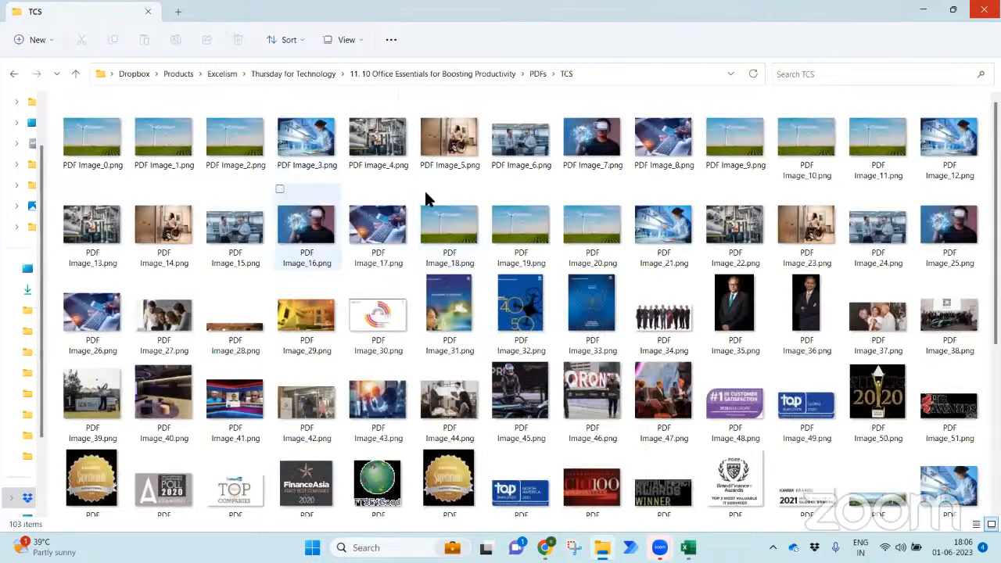
- Select all 102 images in TCS, excluding TCS Annual Report 21-22.pdf
{"action": "scroll", "coordinate": [549, 283], "scroll_direction": "down", "scroll_amount": 3}
{"action": "scroll", "coordinate": [519, 303], "scroll_direction": "down", "scroll_amount": 1}
{"action": "scroll", "coordinate": [519, 304], "scroll_direction": "up", "scroll_amount": 3}
{"action": "scroll", "coordinate": [519, 303], "scroll_direction": "down", "scroll_amount": 3}
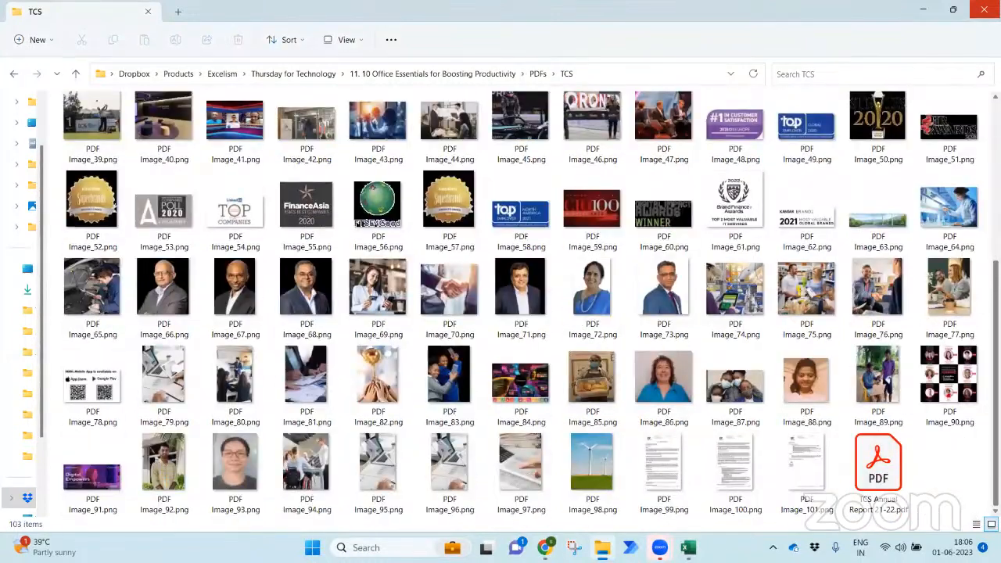
{"action": "left_click", "coordinate": [750, 507]}
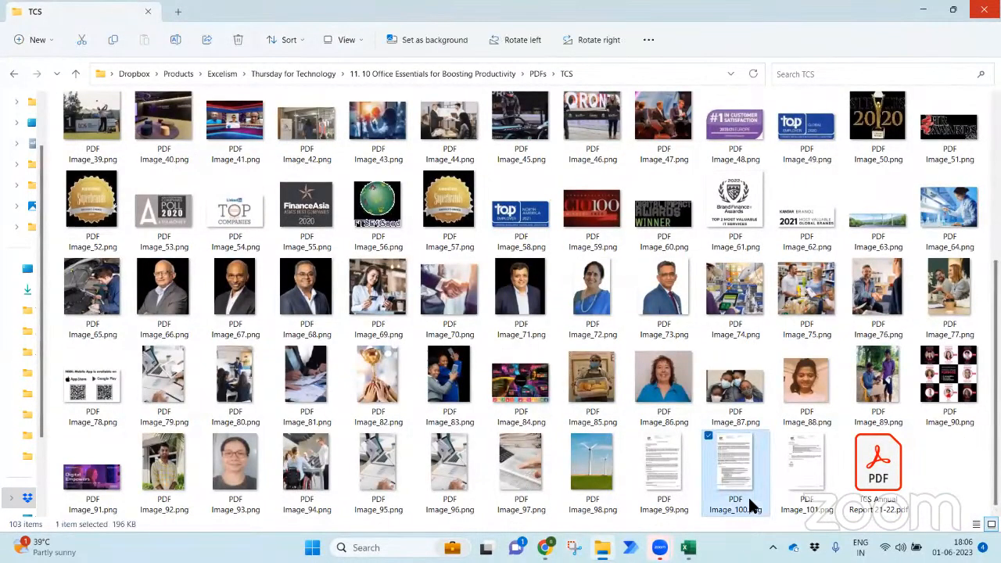
{"action": "key", "text": "ctrl+a"}
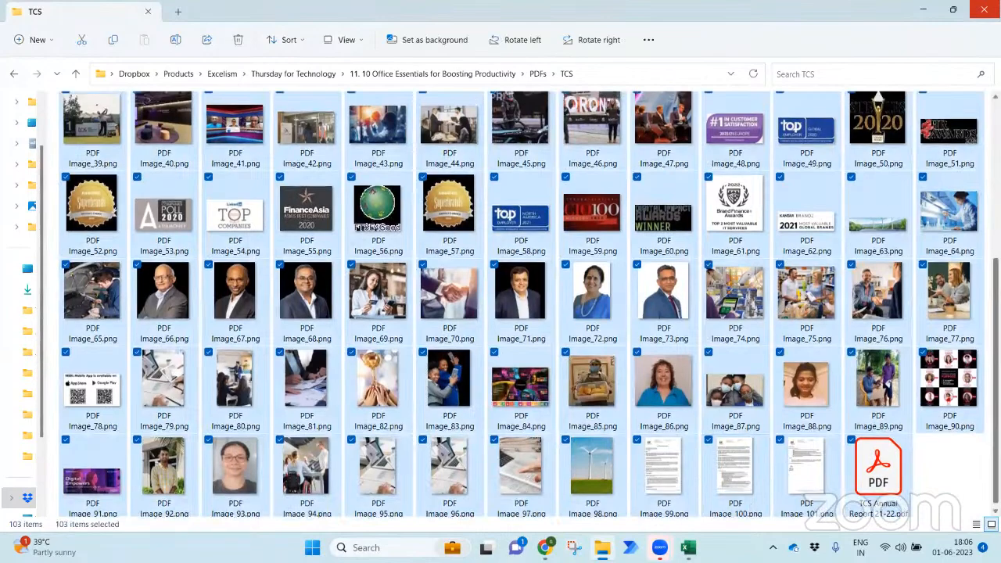
{"action": "scroll", "coordinate": [901, 508], "scroll_direction": "up", "scroll_amount": 3}
{"action": "scroll", "coordinate": [900, 508], "scroll_direction": "down", "scroll_amount": 3}
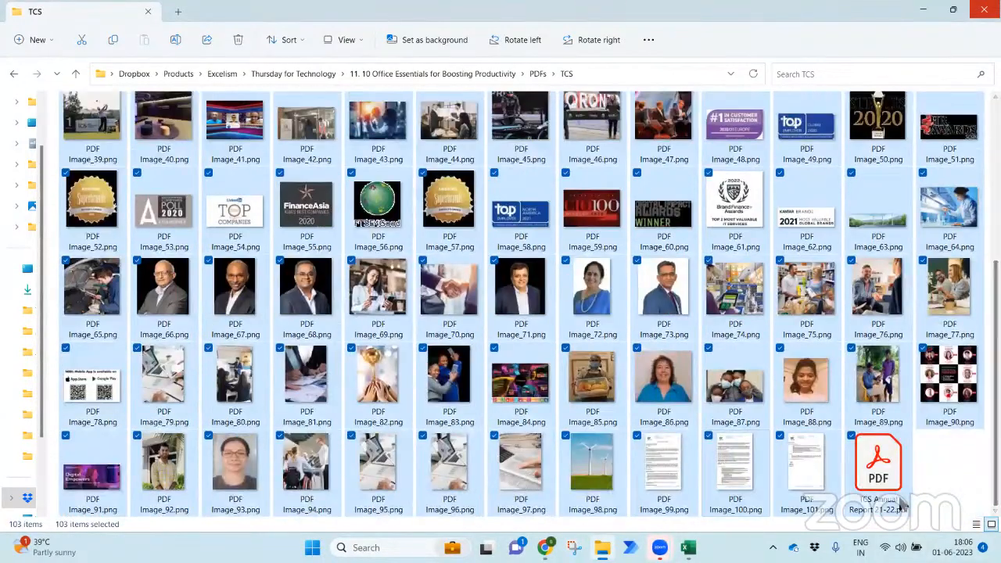
{"action": "left_click", "coordinate": [899, 507], "text": "ctrl"}
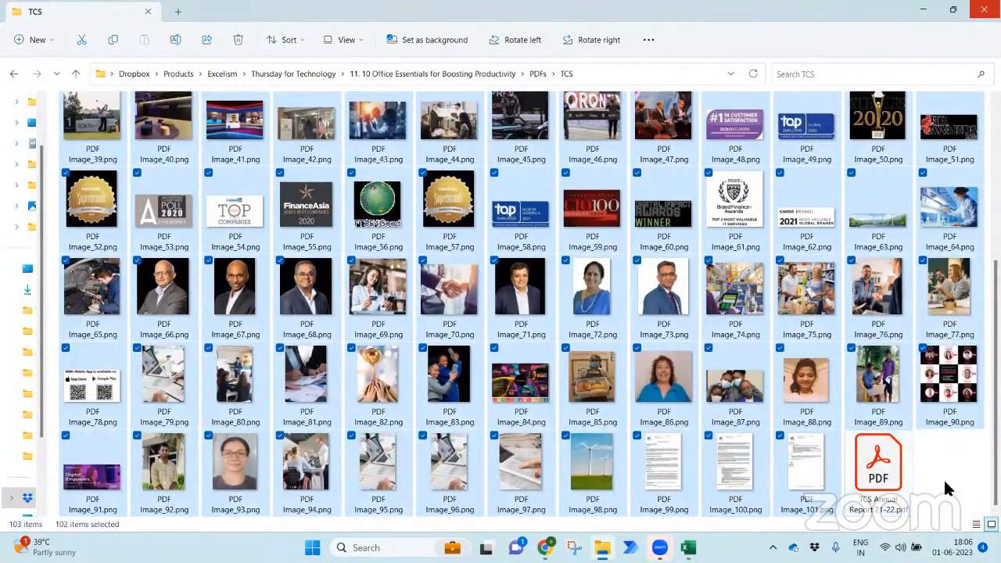
- Open the Print Pictures dialog for the selected images
{"action": "right_click", "coordinate": [825, 408]}
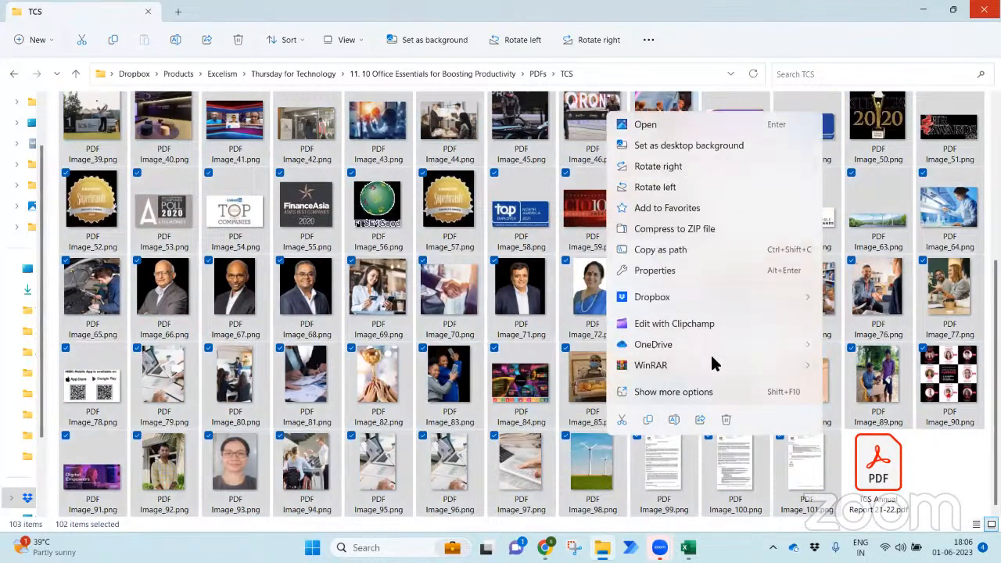
{"action": "left_click", "coordinate": [695, 393]}
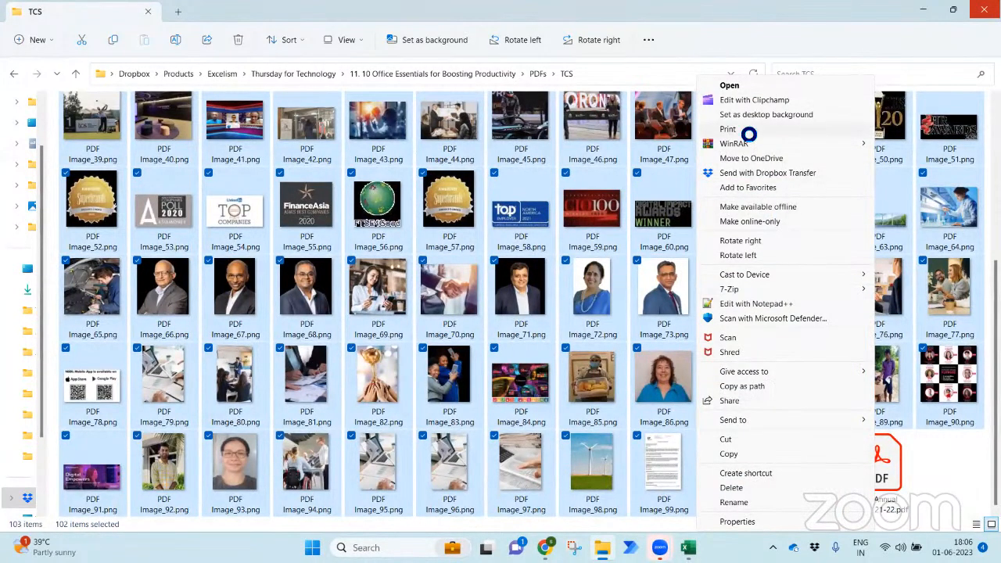
{"action": "left_click", "coordinate": [745, 129]}
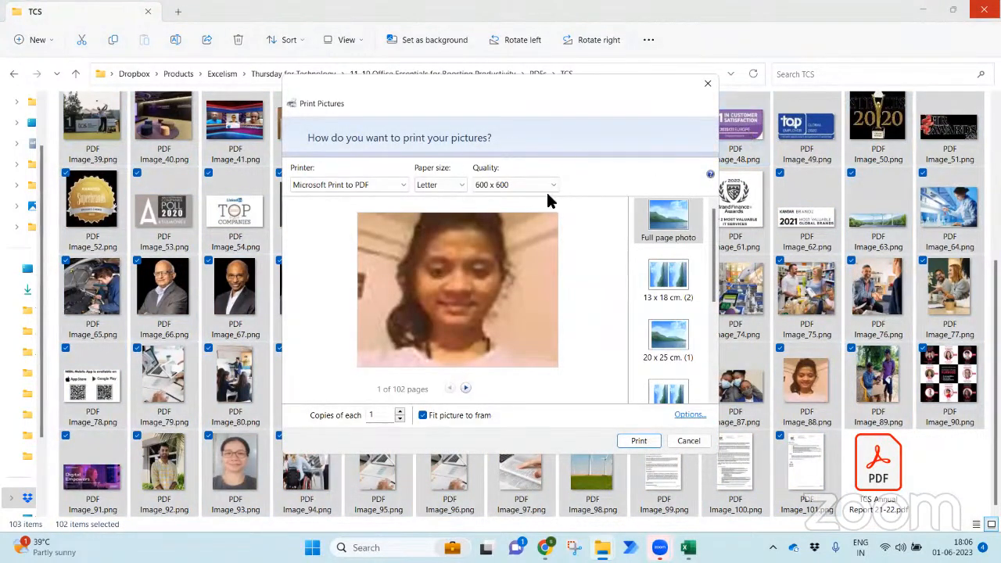
- Choose Microsoft Print to PDF, Letter paper and the 9 x 13 cm (4) layout, then preview pages
{"action": "left_click", "coordinate": [459, 185]}
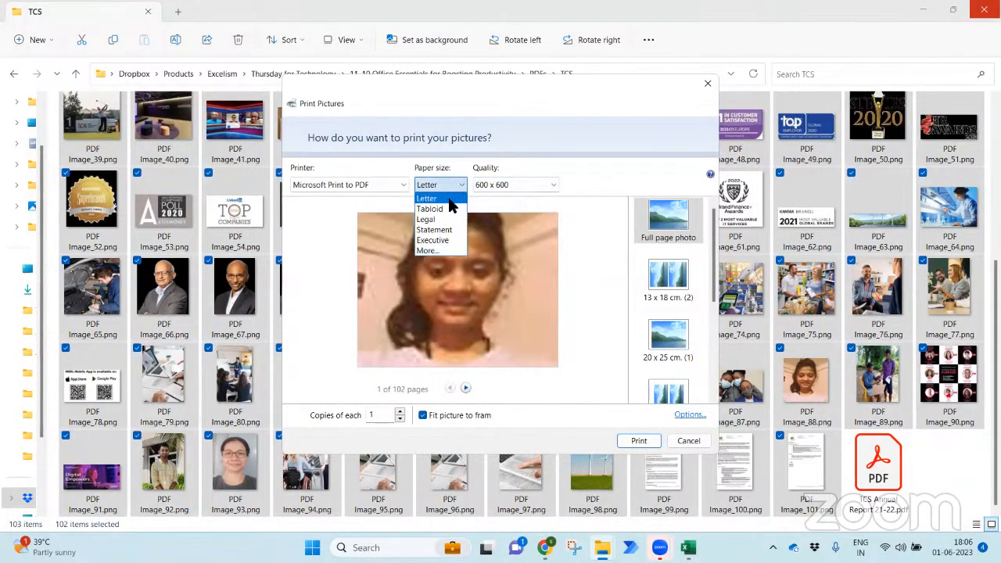
{"action": "left_click", "coordinate": [380, 184]}
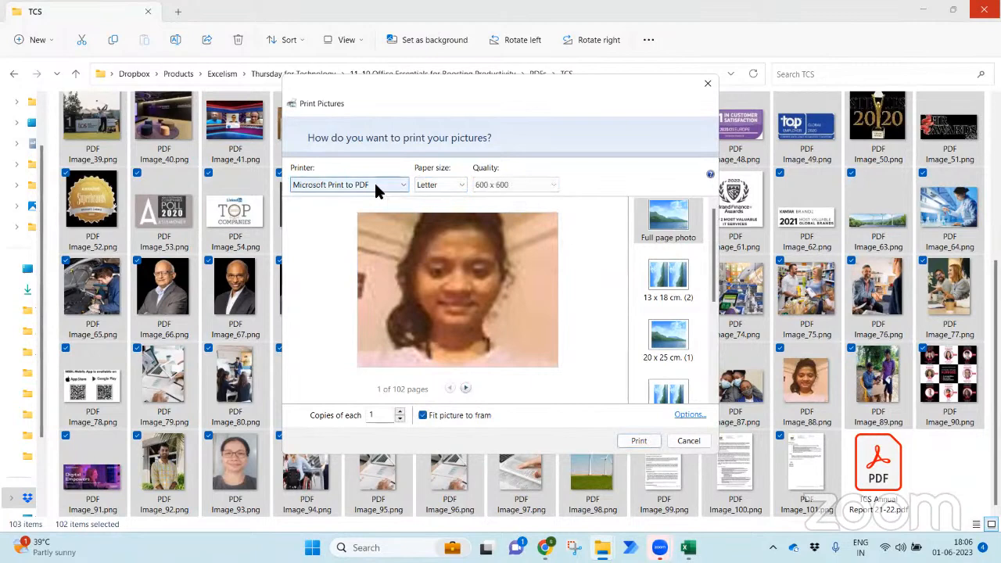
{"action": "left_click", "coordinate": [374, 183]}
{"action": "left_click", "coordinate": [360, 219]}
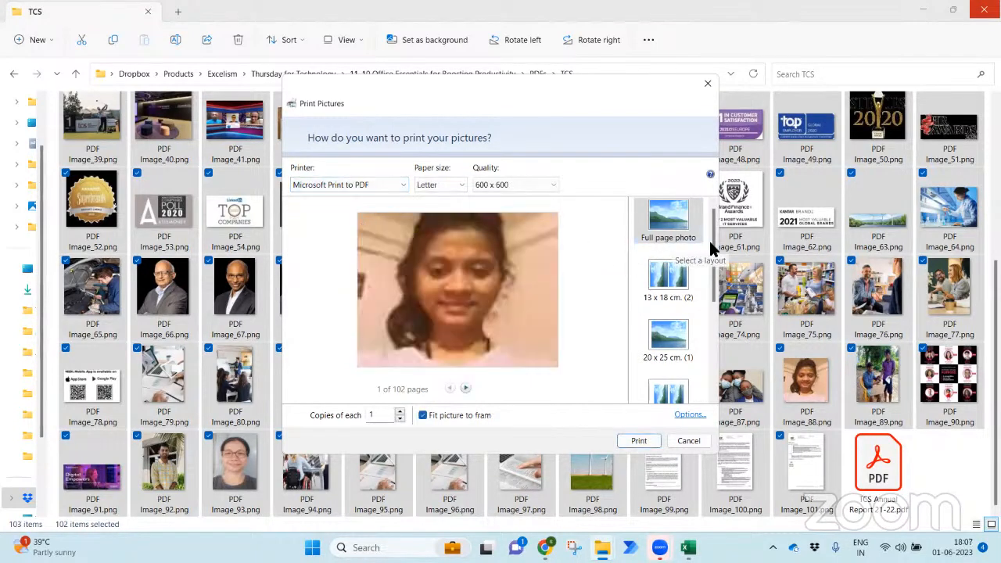
{"action": "left_click_drag", "start_coordinate": [713, 249], "coordinate": [702, 309]}
{"action": "left_click", "coordinate": [671, 307]}
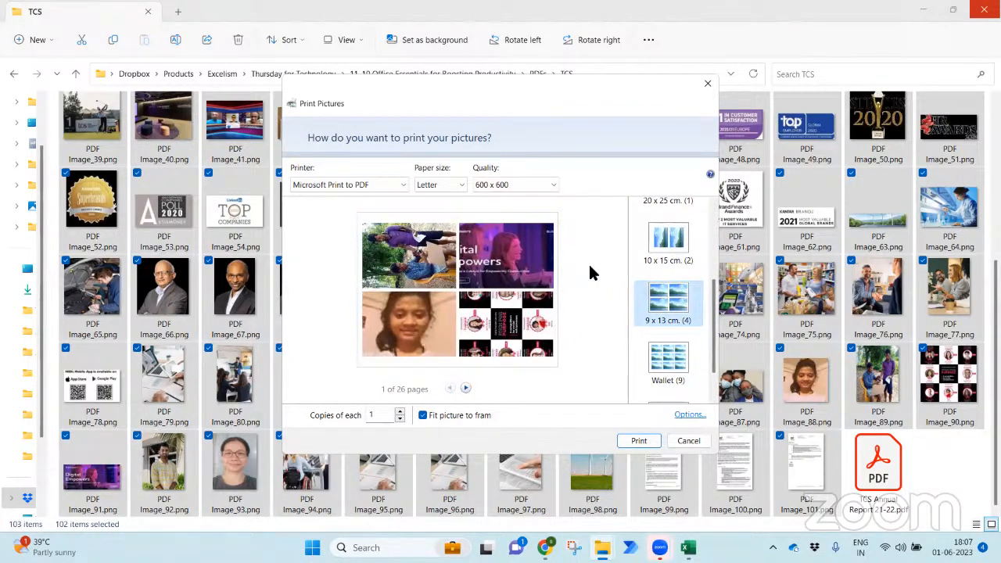
{"action": "left_click", "coordinate": [467, 387]}
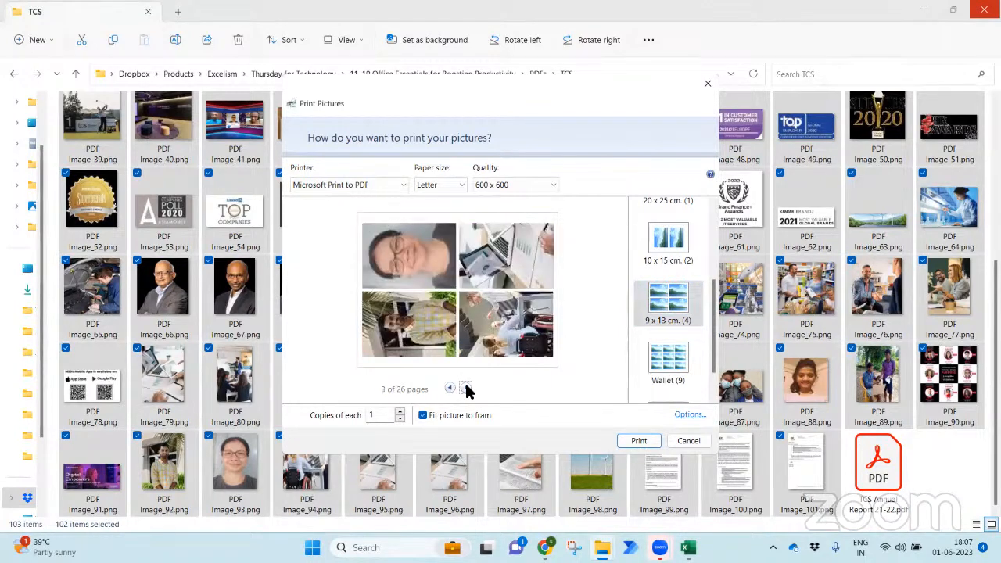
{"action": "left_click", "coordinate": [466, 387]}
{"action": "left_click", "coordinate": [466, 388]}
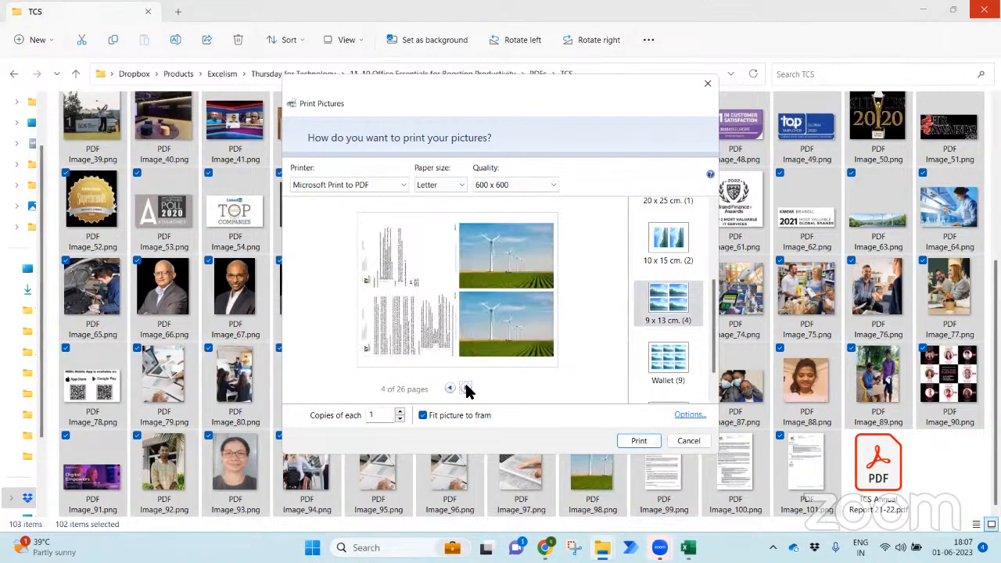
- Print to 'PDF of all Images.pdf' in the PDFs > TCS folder and return to that folder
{"action": "left_click", "coordinate": [638, 441]}
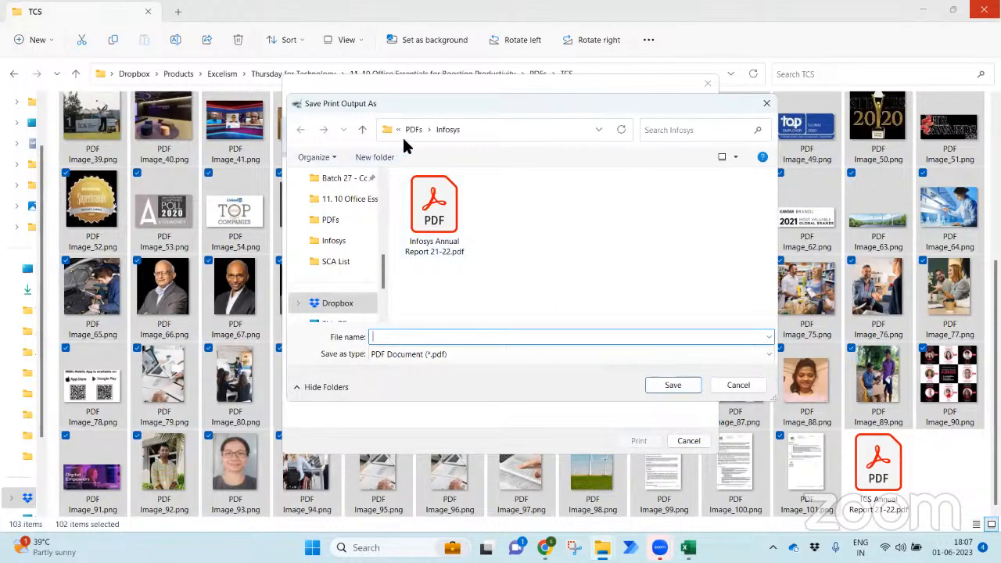
{"action": "left_click", "coordinate": [411, 129]}
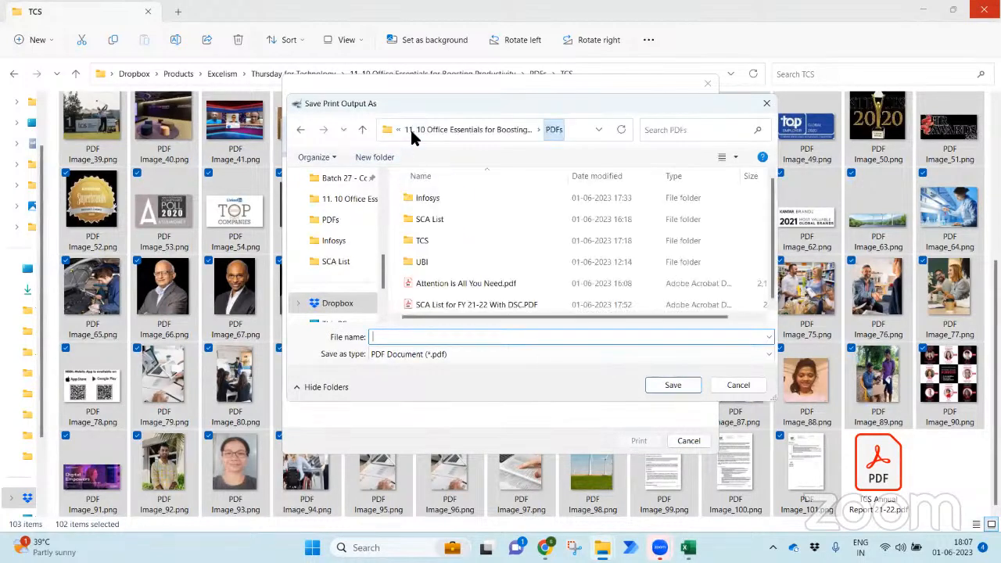
{"action": "double_click", "coordinate": [457, 246]}
{"action": "left_click", "coordinate": [490, 341]}
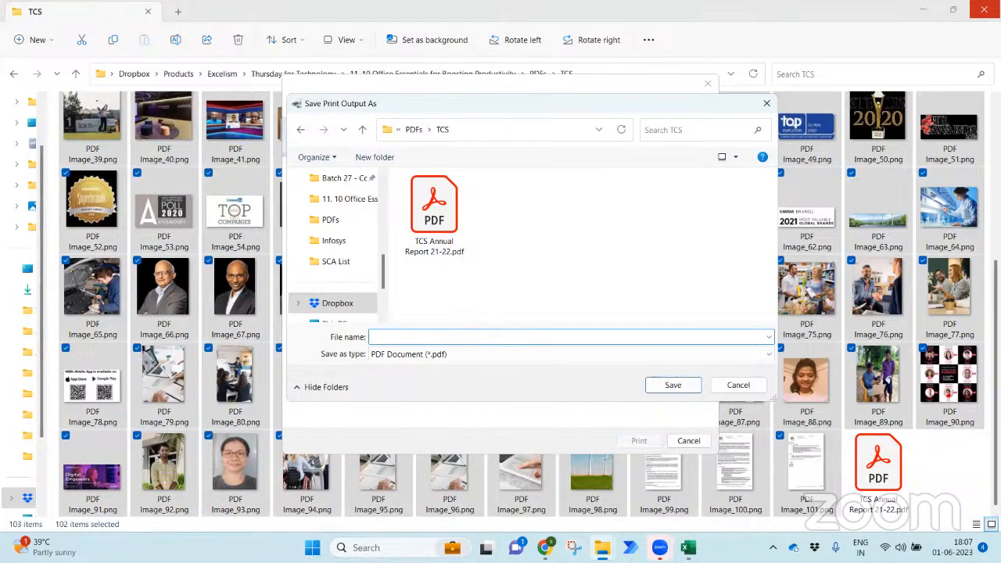
{"action": "type", "text": "PDF of all Images"}
{"action": "key", "text": "Return"}
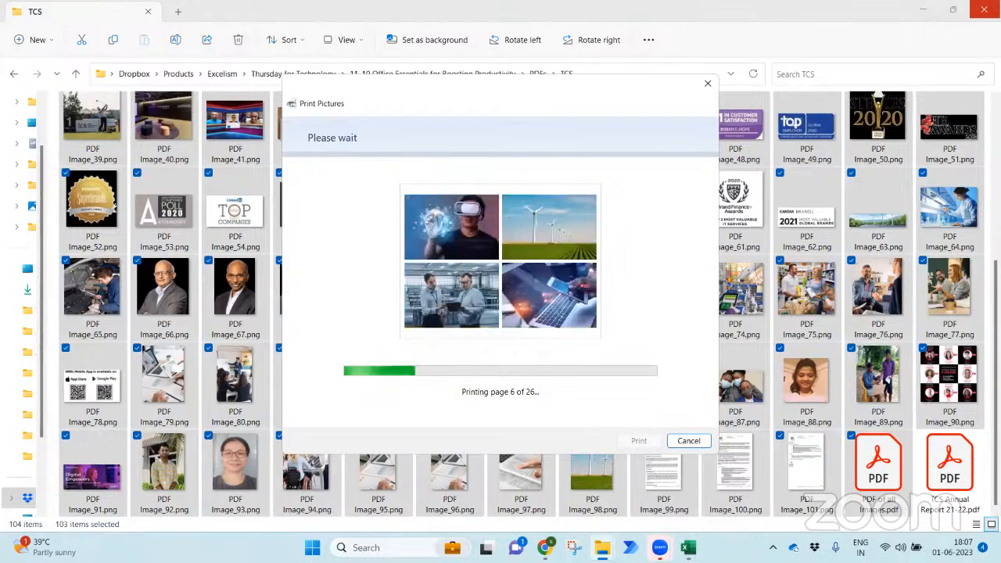
{"action": "mouse_move", "coordinate": [602, 548]}
{"action": "left_click", "coordinate": [568, 510]}
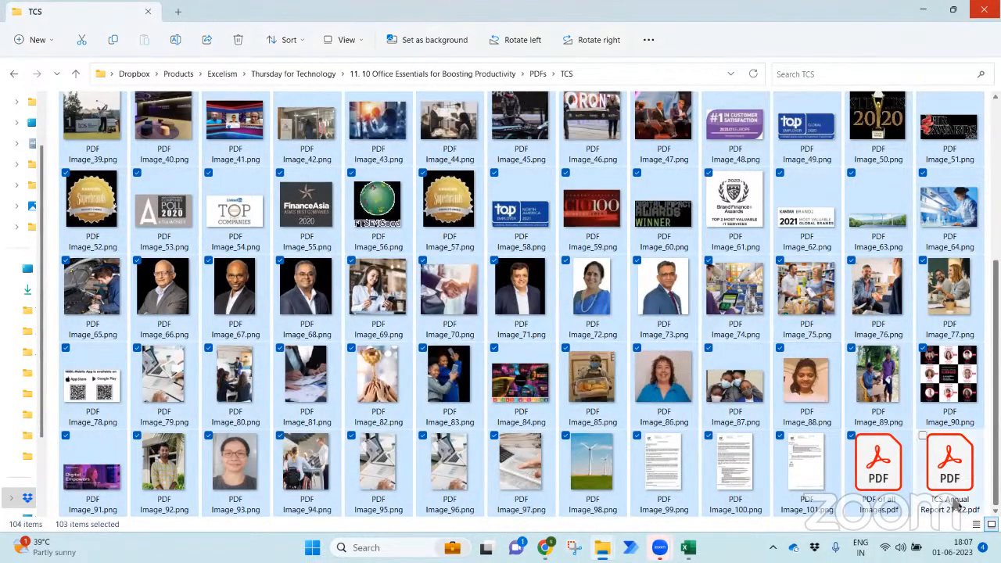
- Check the printing progress, then open PDF of all Images.pdf in Acrobat Reader
{"action": "left_click", "coordinate": [891, 504]}
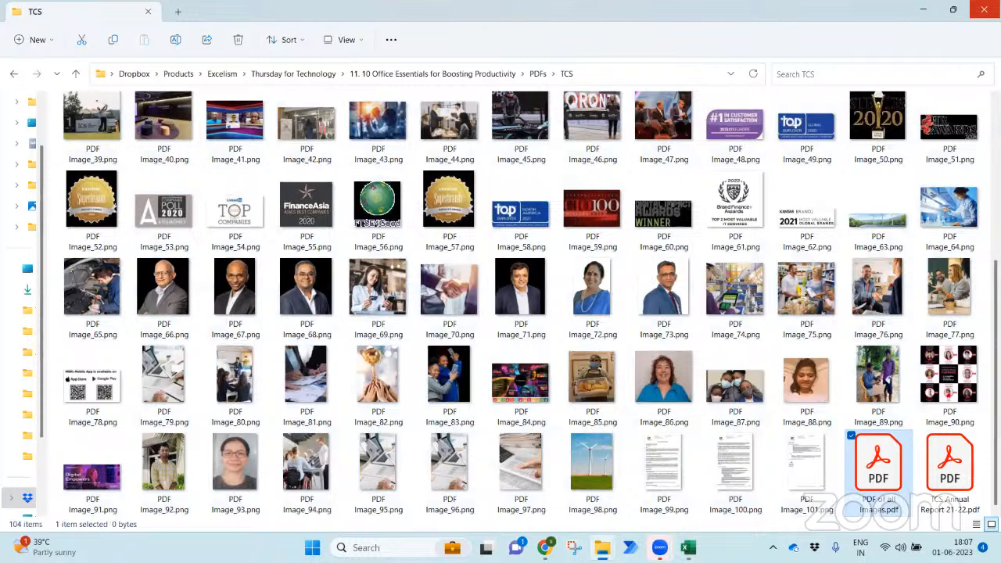
{"action": "mouse_move", "coordinate": [659, 547]}
{"action": "mouse_move", "coordinate": [602, 547]}
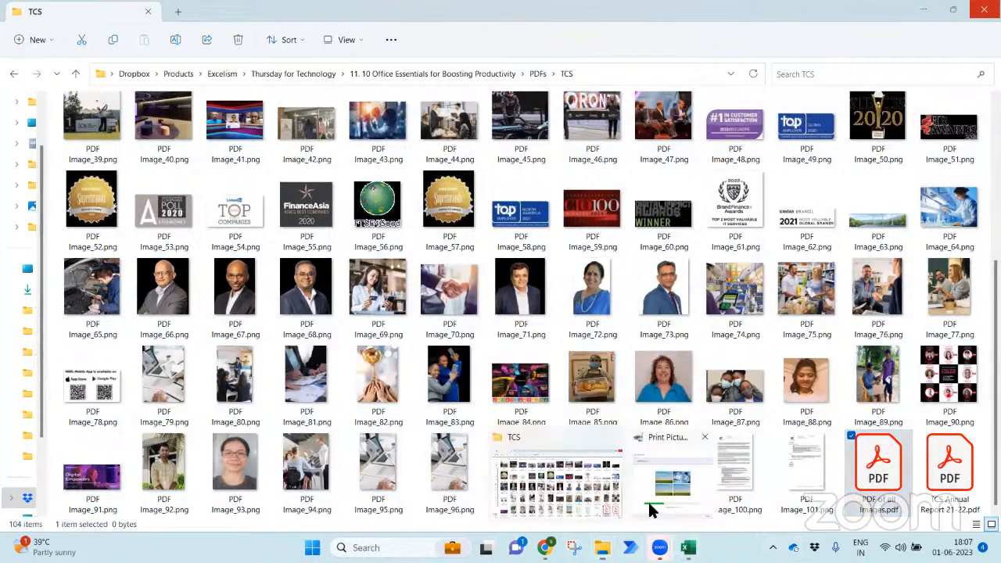
{"action": "left_click", "coordinate": [648, 501]}
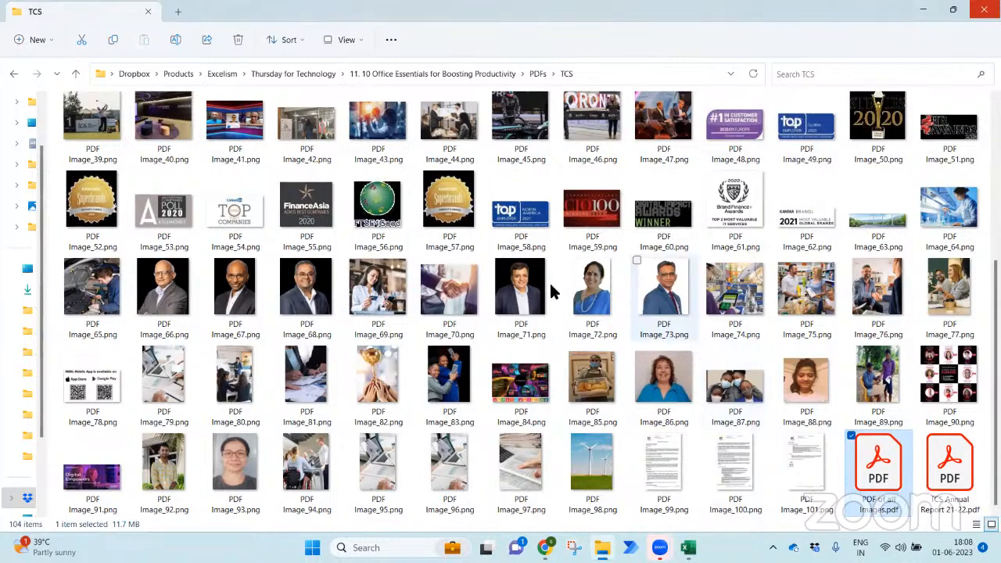
{"action": "key", "text": "Return"}
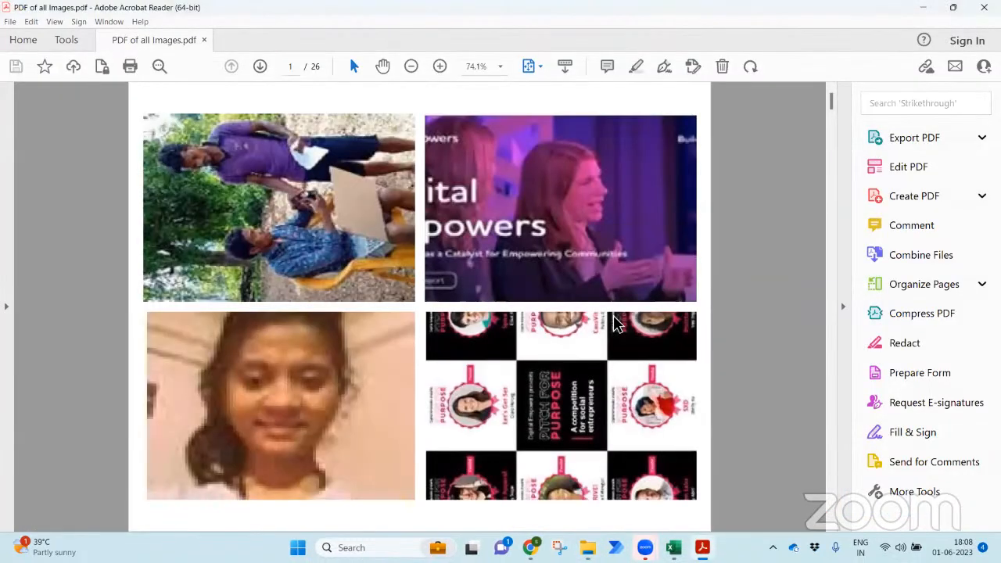
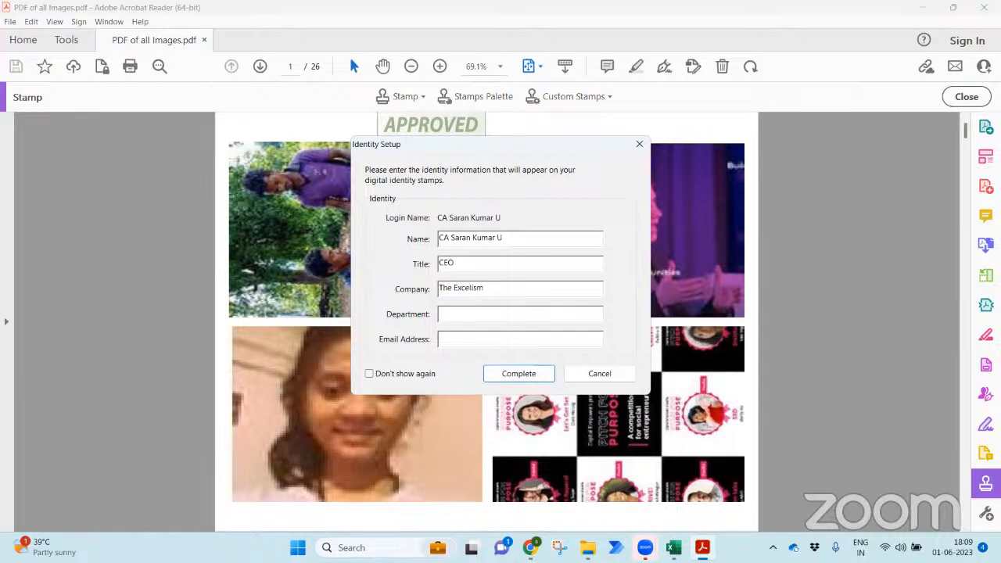
- Enter the identity e-mail, stamp APPROVED at the top of page 1, and bring up Save As
{"action": "left_click", "coordinate": [519, 374]}
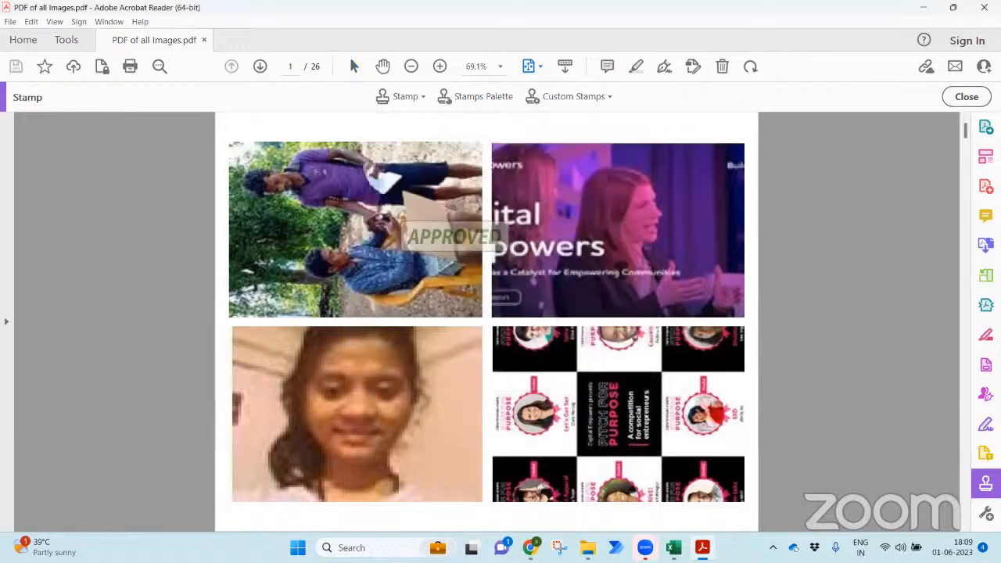
{"action": "left_click", "coordinate": [491, 136]}
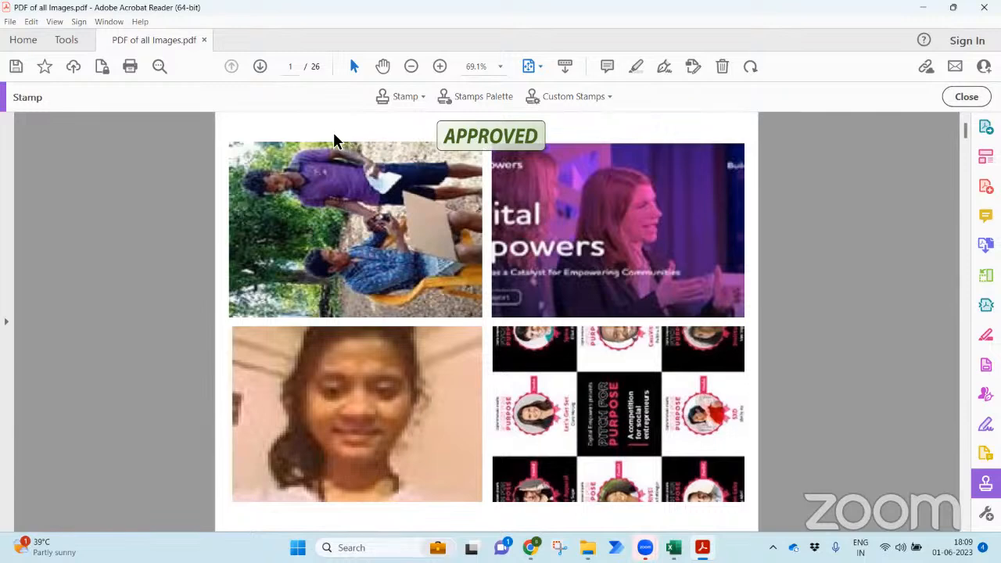
{"action": "key", "text": "ctrl+s"}
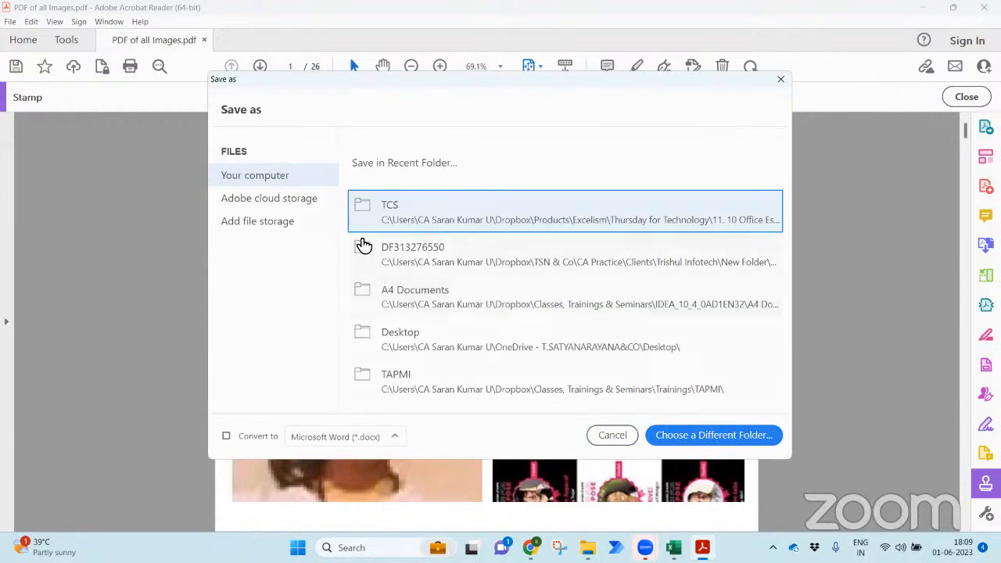
- Save the stamped copy in TCS as 'PDF of all Images Approved.pdf' and close Acrobat Reader
{"action": "left_click", "coordinate": [420, 222]}
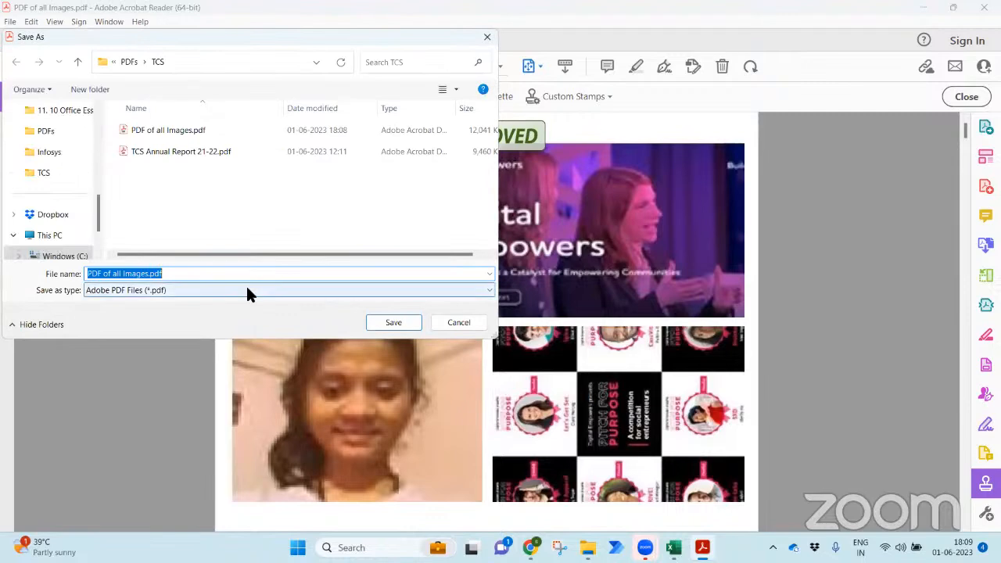
{"action": "left_click", "coordinate": [148, 274]}
{"action": "type", "text": "App"}
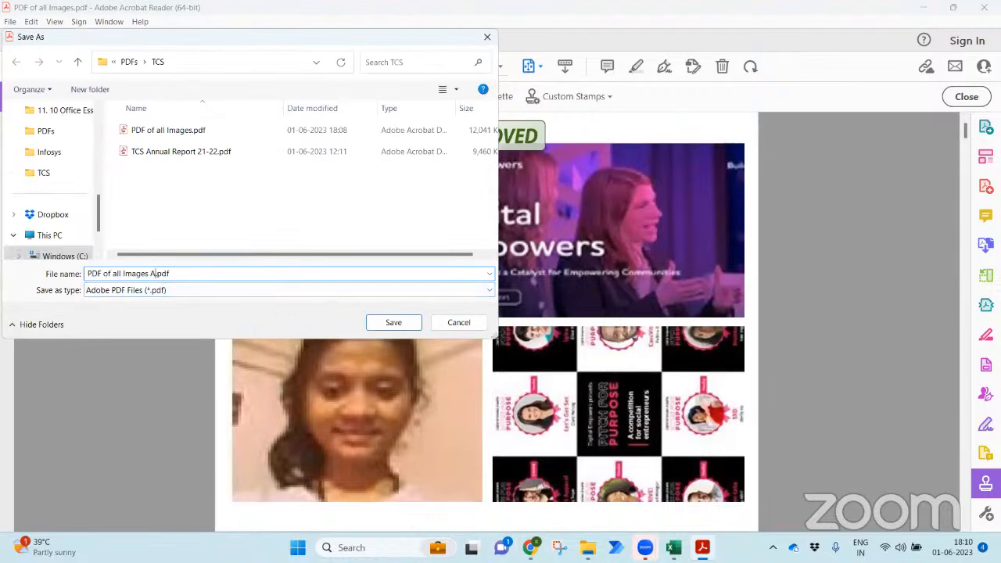
{"action": "type", "text": "roved"}
{"action": "key", "text": "Return"}
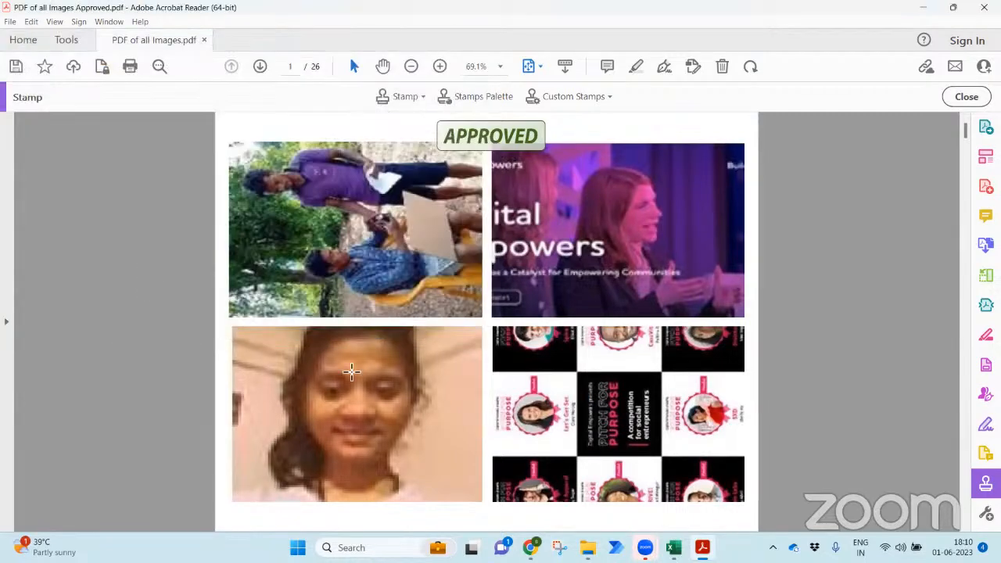
{"action": "left_click", "coordinate": [983, 7]}
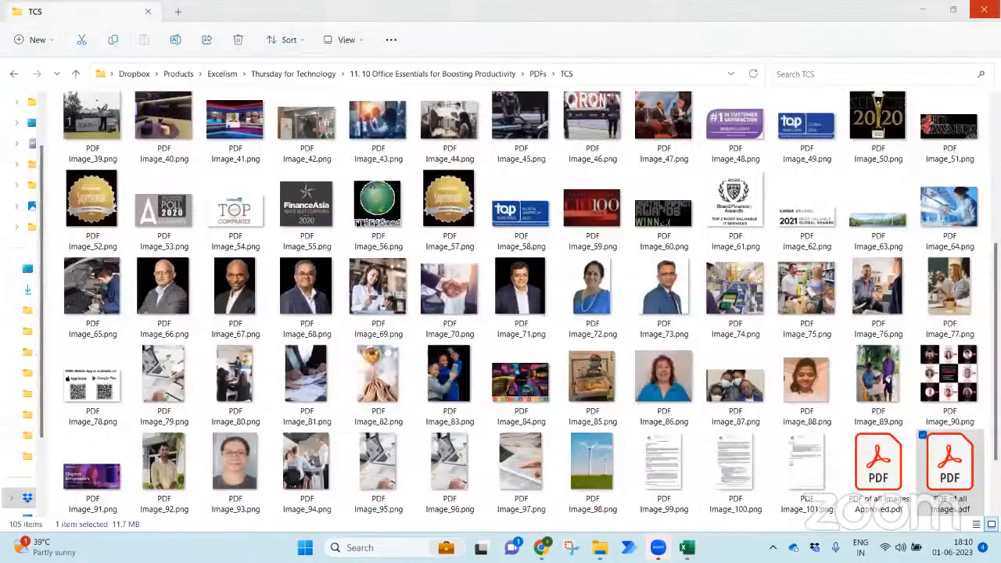
- Go up to the '11. 10 Office Essentials for Boosting Productivity' folder and bring up Start
{"action": "left_click", "coordinate": [372, 71]}
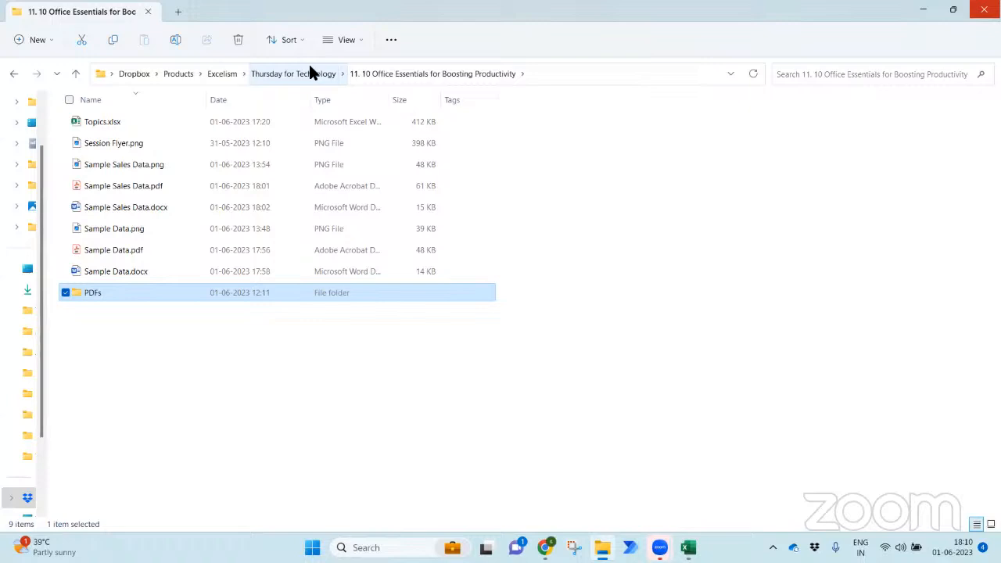
{"action": "key", "text": "super"}
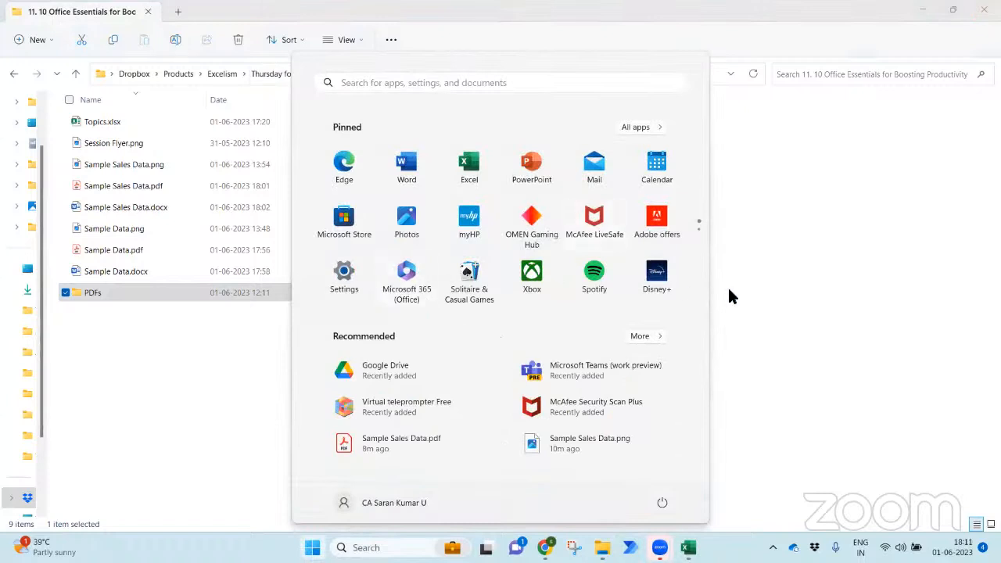
- Switch to Power Automate and create a new desktop flow with the auto-generated name
{"action": "type", "text": "power"}
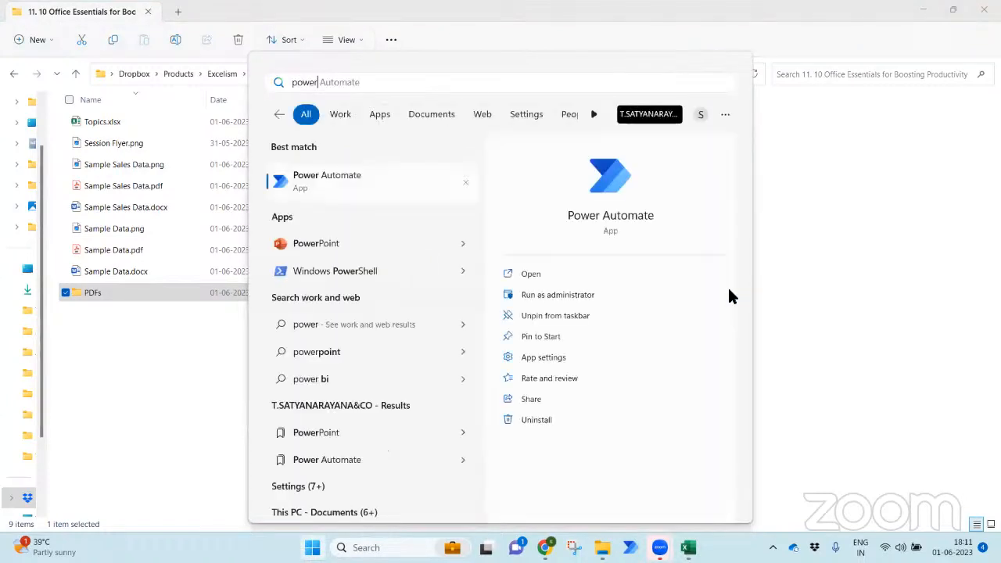
{"action": "key", "text": "Escape"}
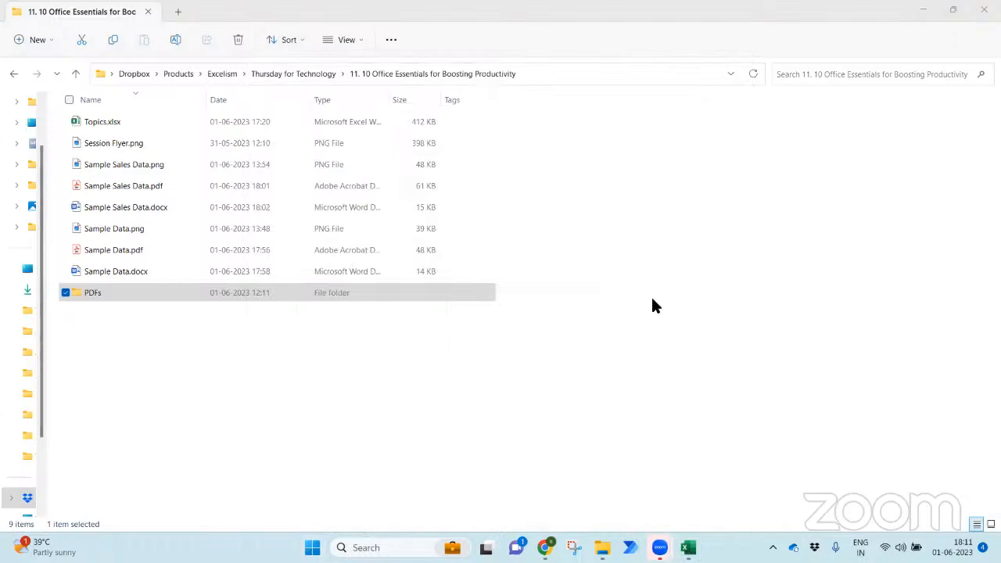
{"action": "key", "text": "alt+Tab"}
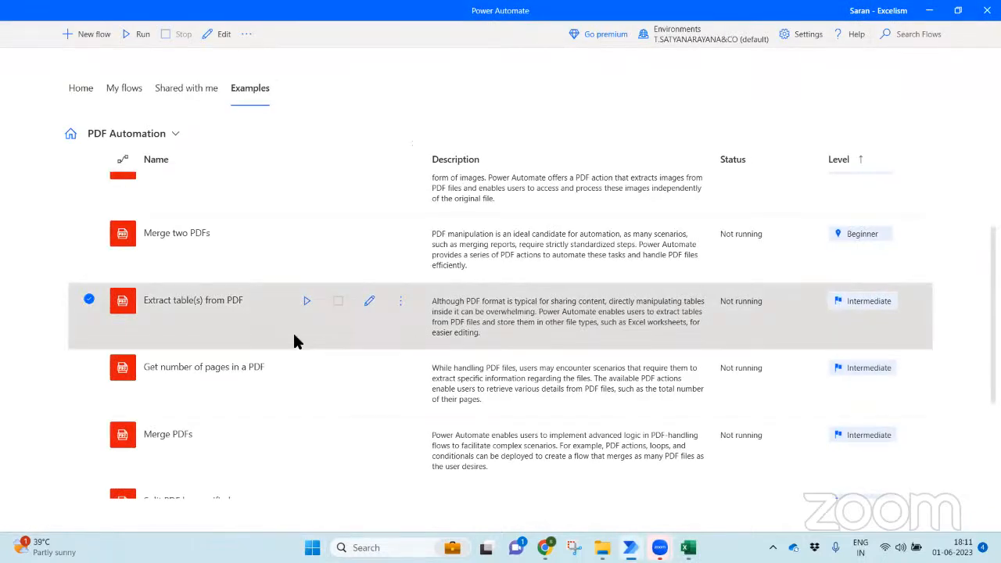
{"action": "left_click", "coordinate": [400, 303]}
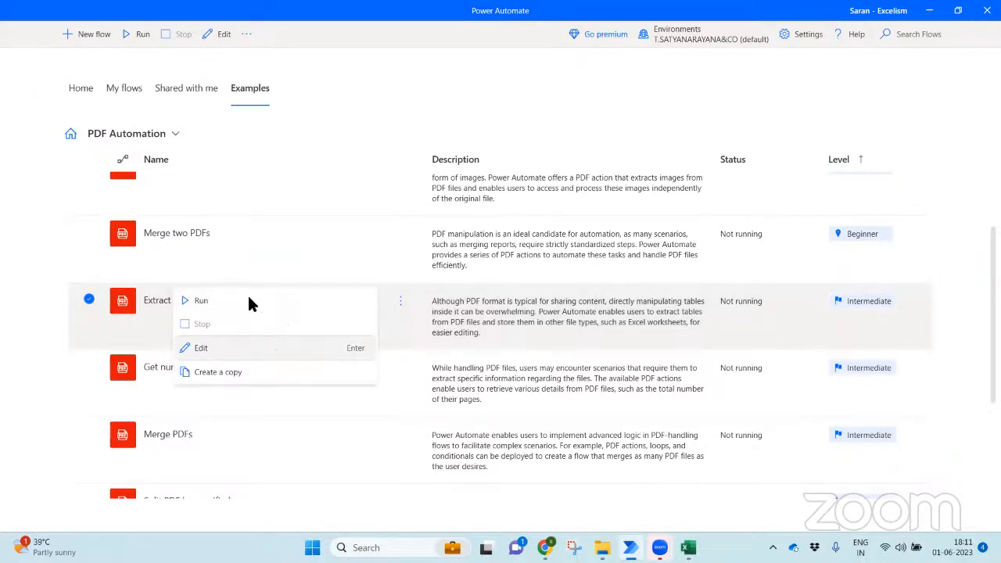
{"action": "left_click", "coordinate": [206, 89]}
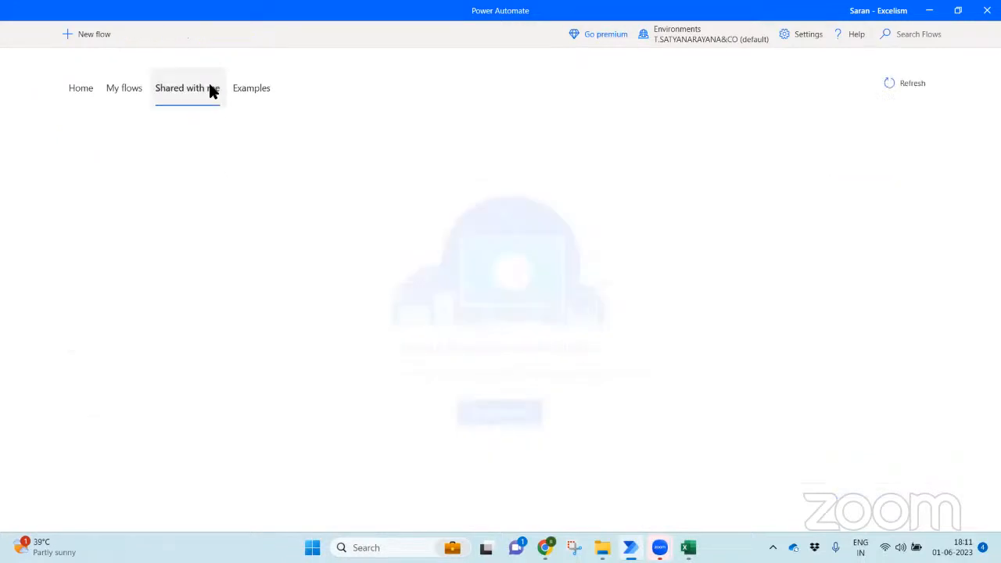
{"action": "left_click", "coordinate": [85, 40]}
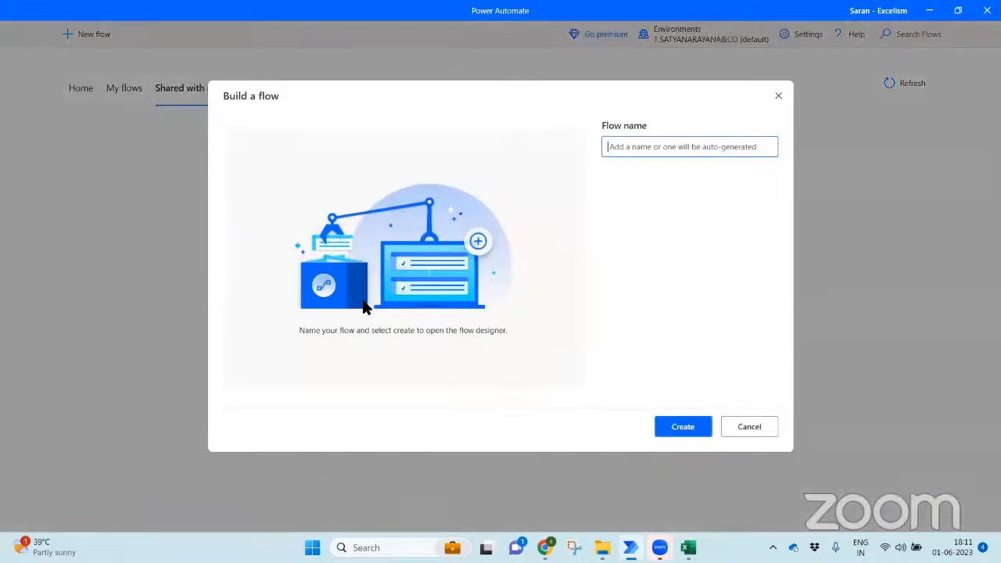
{"action": "left_click", "coordinate": [684, 427]}
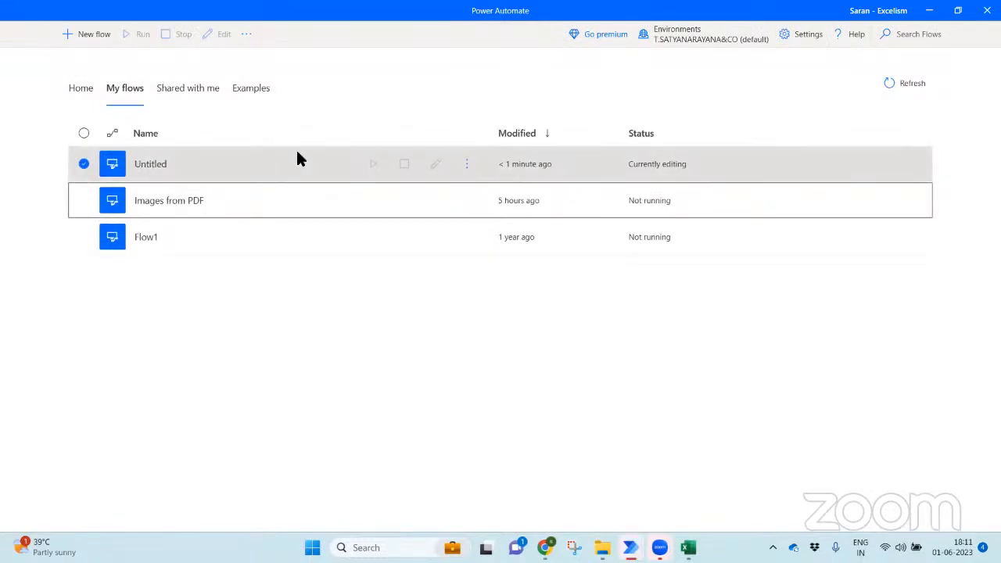
- Bring the empty Untitled flow designer window to the front from the taskbar
{"action": "left_click", "coordinate": [464, 166]}
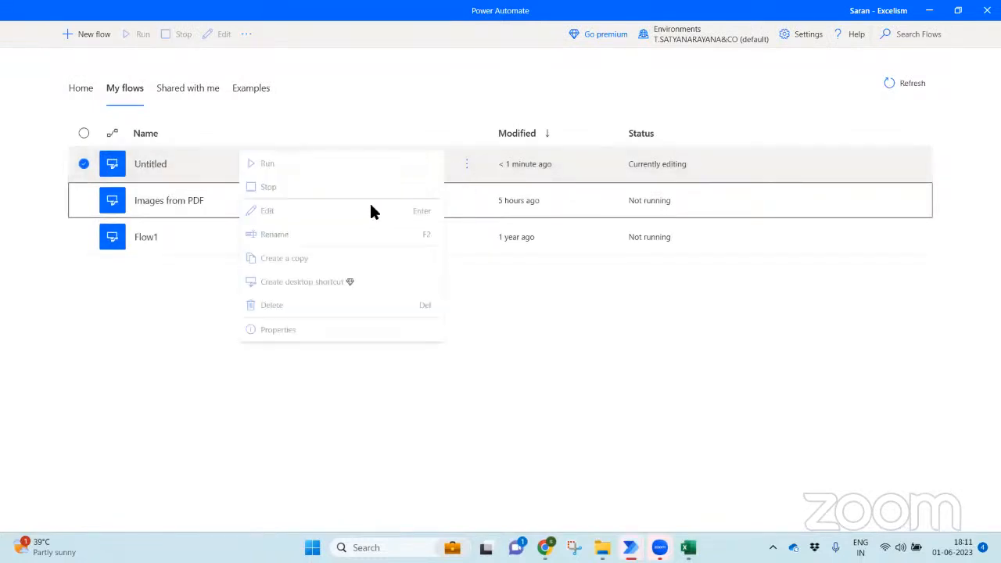
{"action": "left_click", "coordinate": [630, 547]}
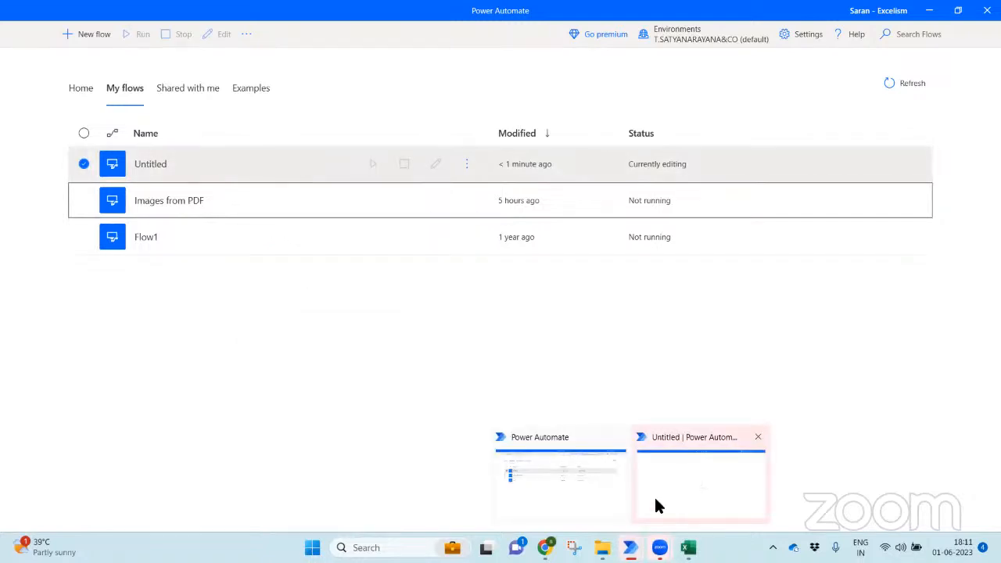
{"action": "left_click", "coordinate": [654, 498]}
{"action": "left_click", "coordinate": [625, 543]}
{"action": "left_click", "coordinate": [664, 494]}
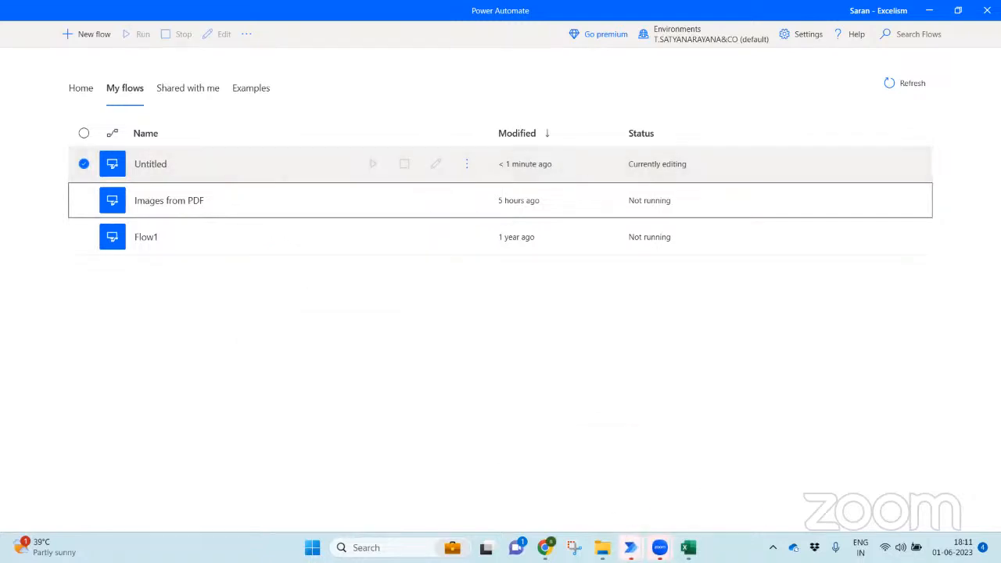
{"action": "left_click", "coordinate": [630, 547]}
{"action": "left_click", "coordinate": [672, 488]}
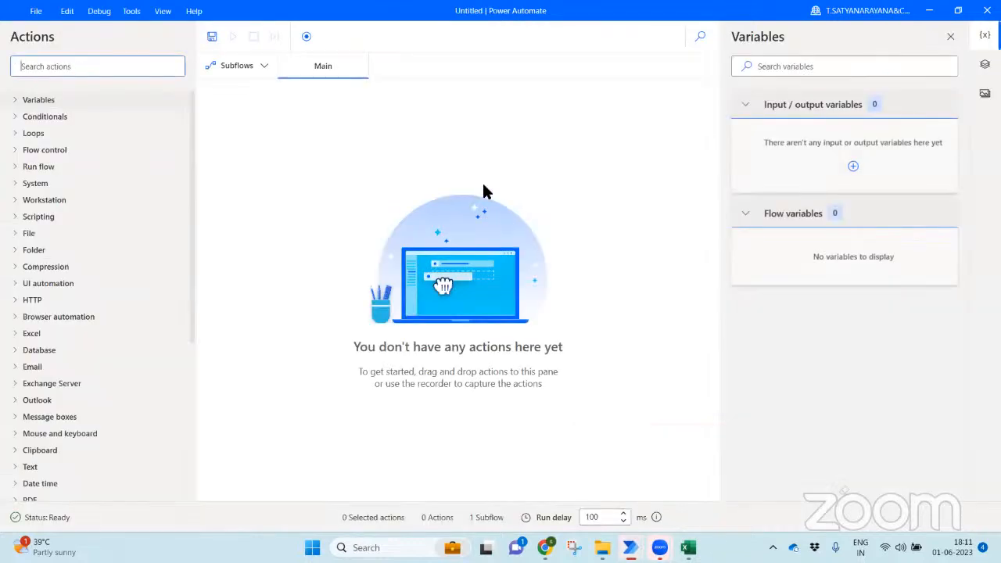
- Search actions for 'pdf', then add and discard Extract text from PDF
{"action": "type", "text": "pdf"}
{"action": "double_click", "coordinate": [111, 117]}
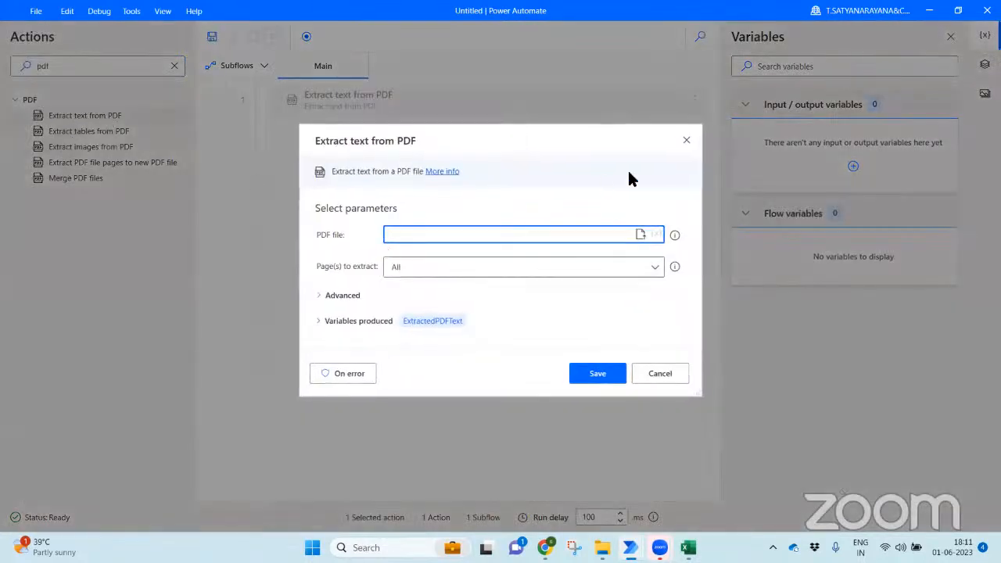
{"action": "left_click", "coordinate": [686, 140]}
- Try Extract tables from PDF with Single page and Range of pages, discard it, and switch to Topics.xlsx
{"action": "left_click_drag", "start_coordinate": [134, 132], "coordinate": [411, 149]}
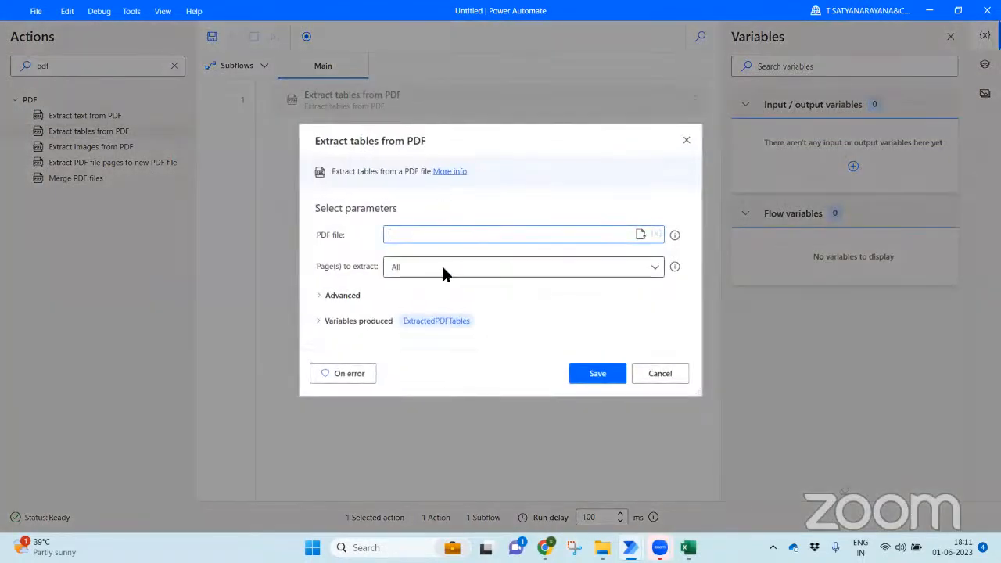
{"action": "left_click", "coordinate": [429, 267]}
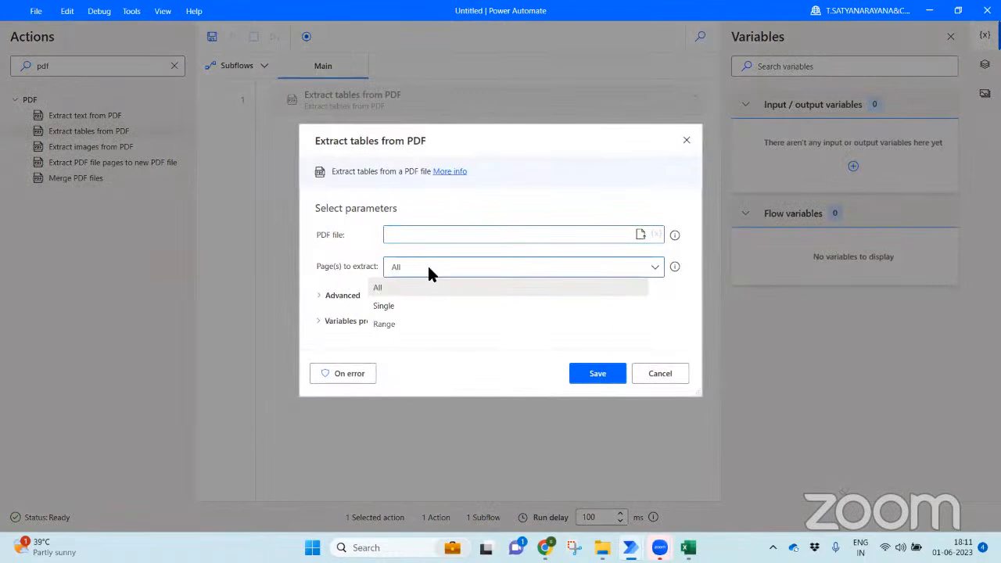
{"action": "left_click", "coordinate": [424, 307]}
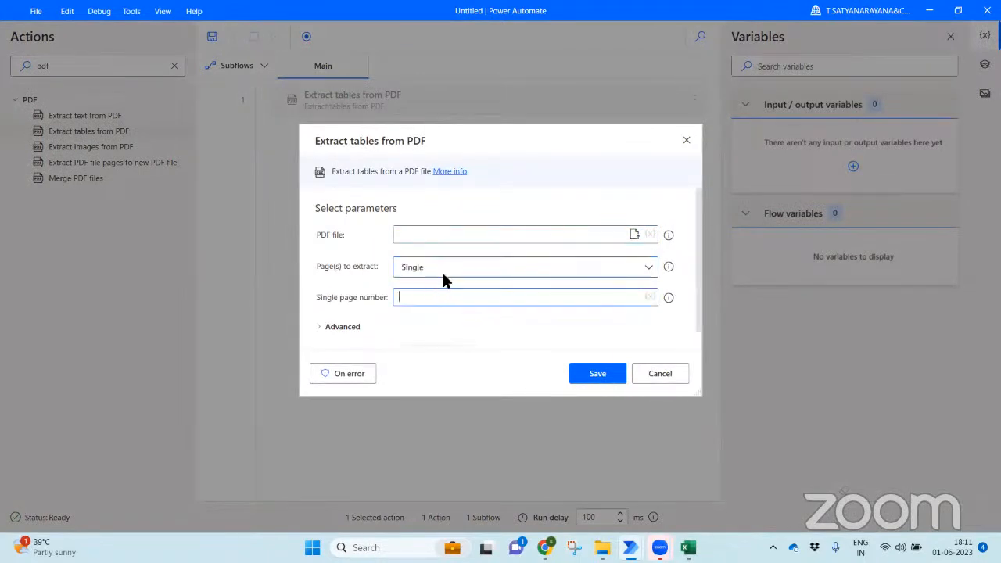
{"action": "left_click", "coordinate": [441, 268]}
{"action": "left_click", "coordinate": [445, 322]}
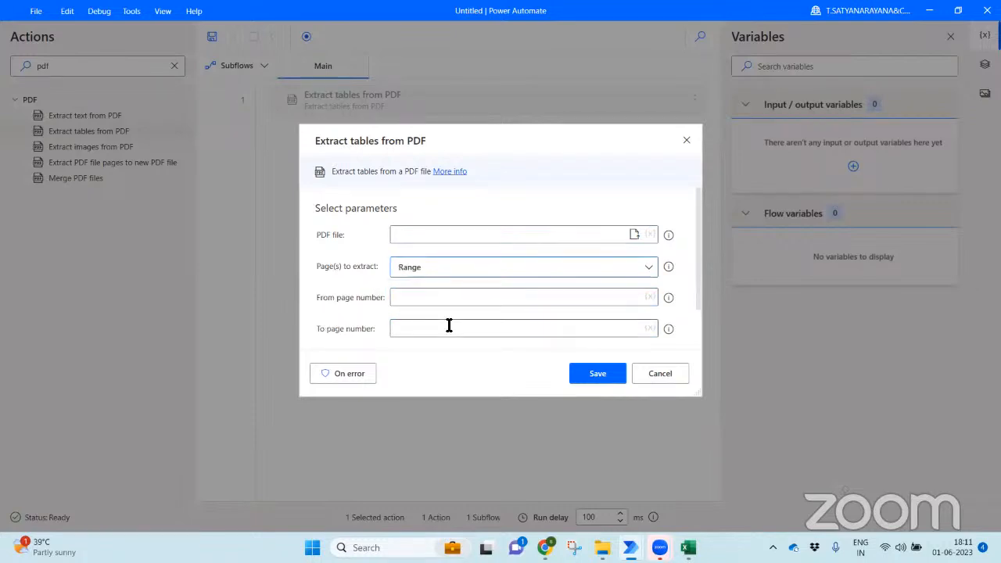
{"action": "left_click", "coordinate": [416, 332]}
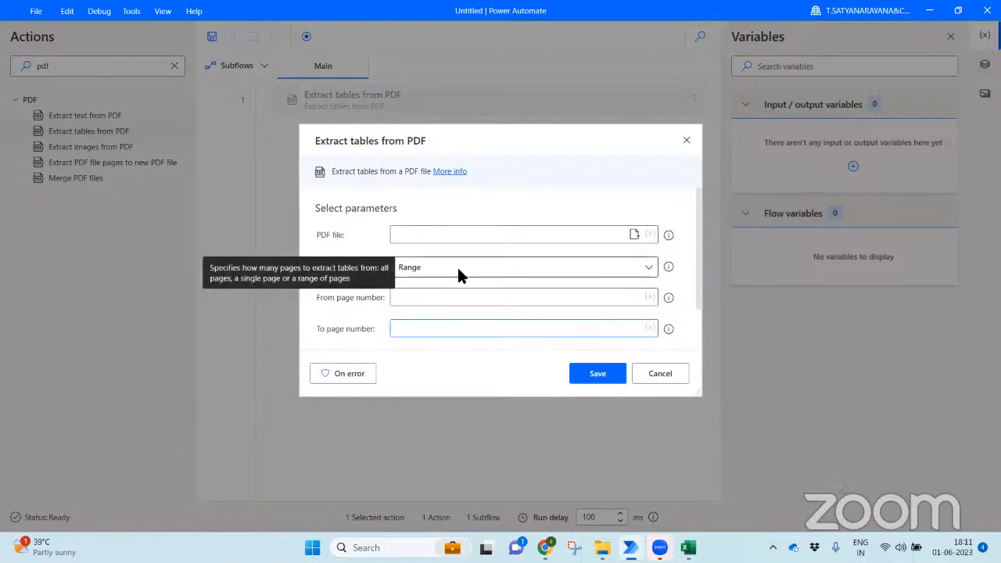
{"action": "left_click", "coordinate": [679, 140]}
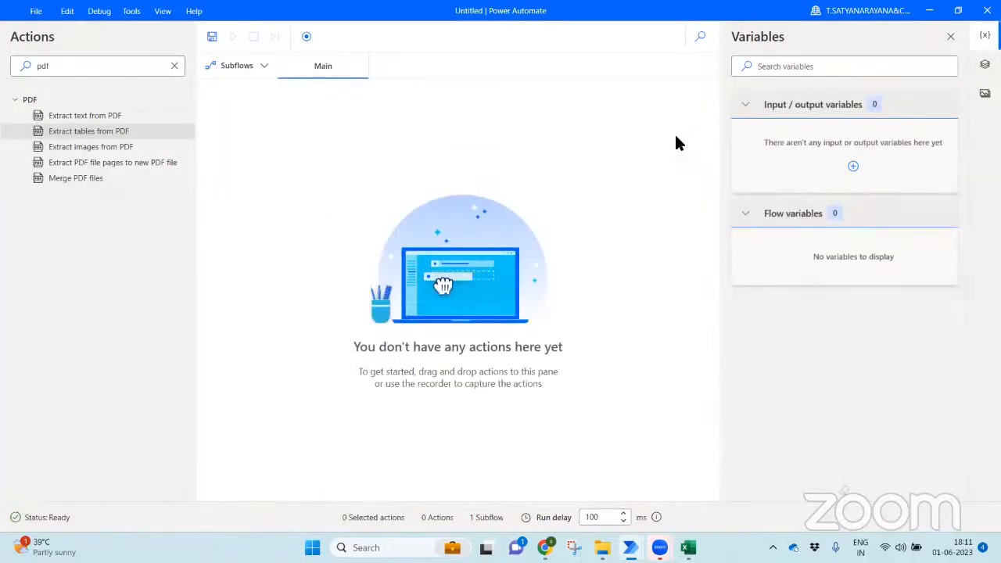
{"action": "key", "text": "alt+Tab"}
{"action": "key", "text": "alt+Tab"}
{"action": "key", "text": "alt+Tab"}
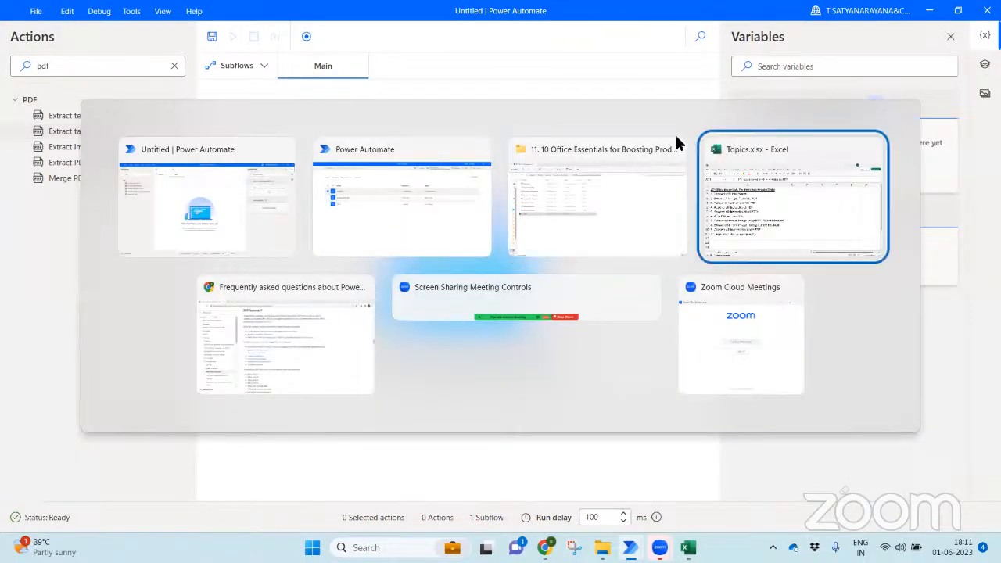